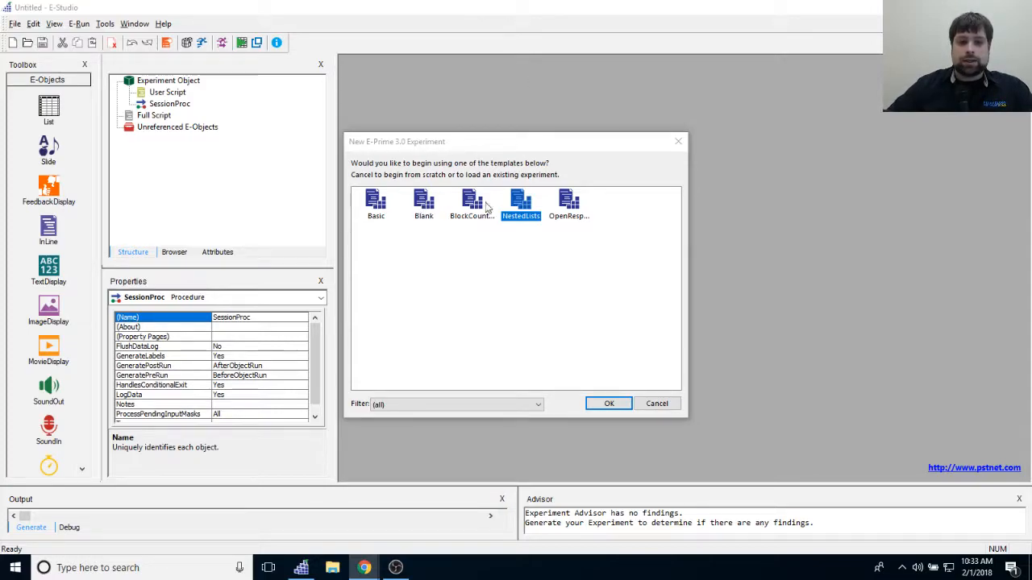
# Step: Create a new experiment from the Blank template and open its User Script for editing
pyautogui.click(425, 205)
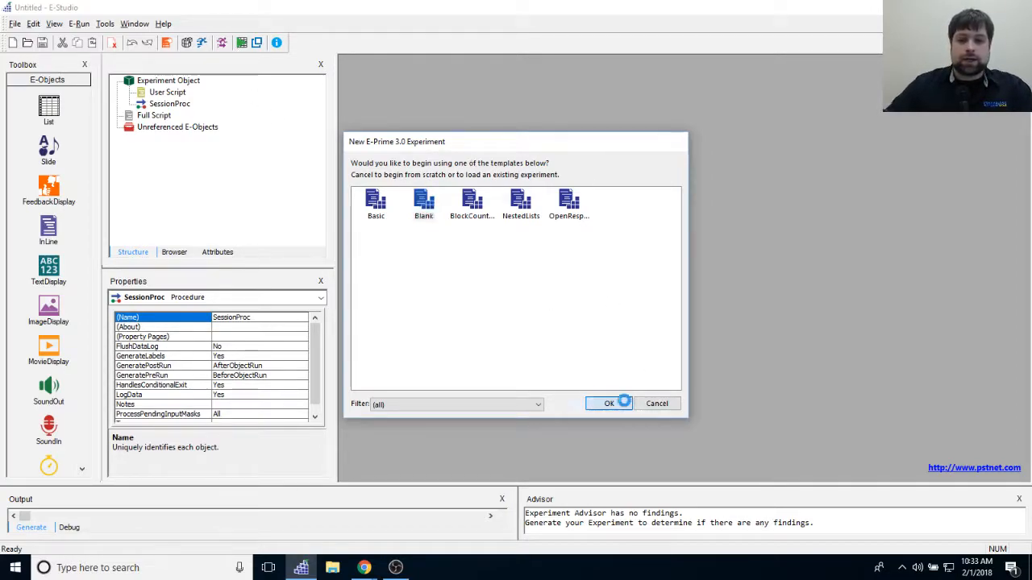
pyautogui.click(606, 404)
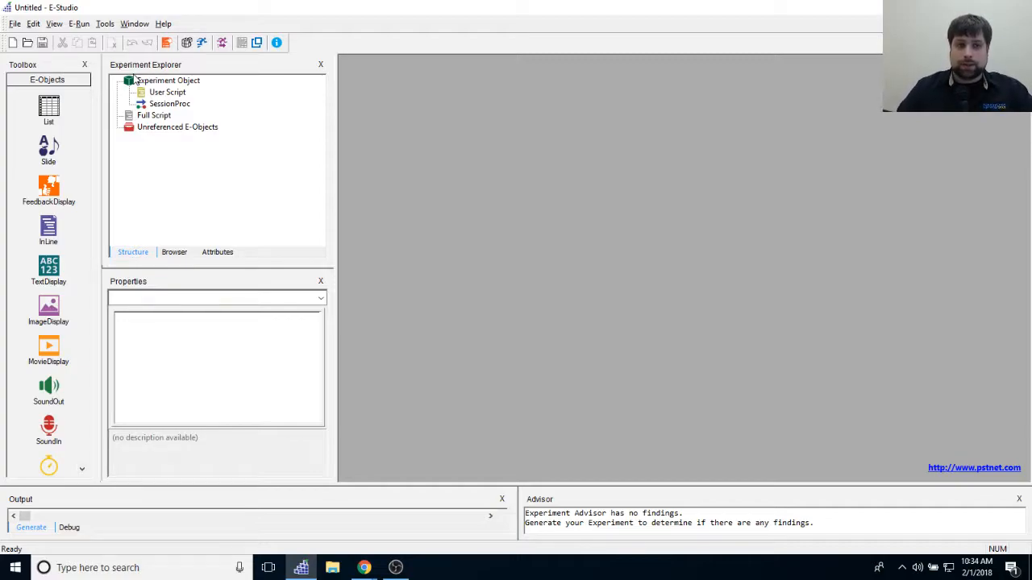
pyautogui.click(165, 92)
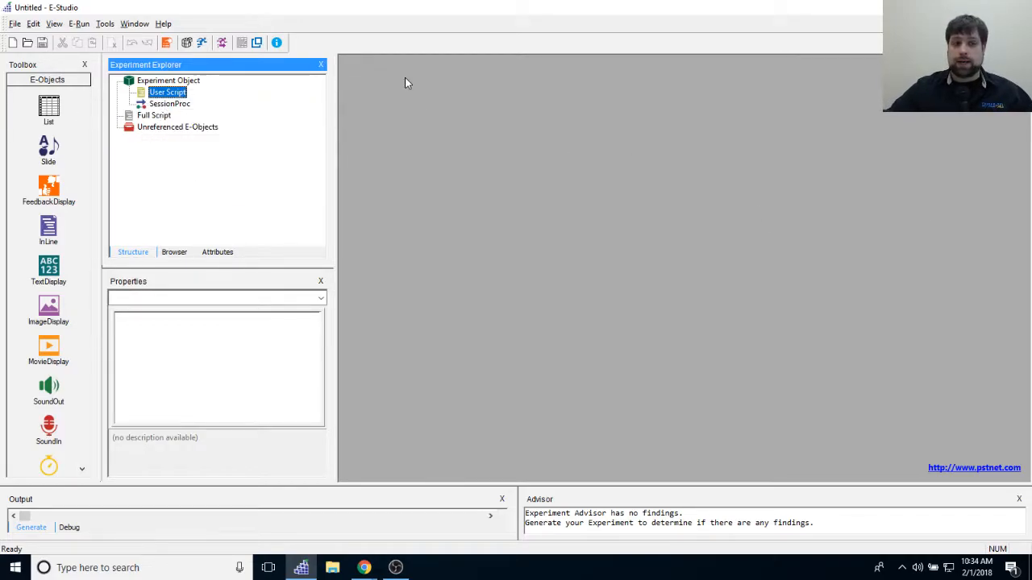
pyautogui.doubleClick(167, 92)
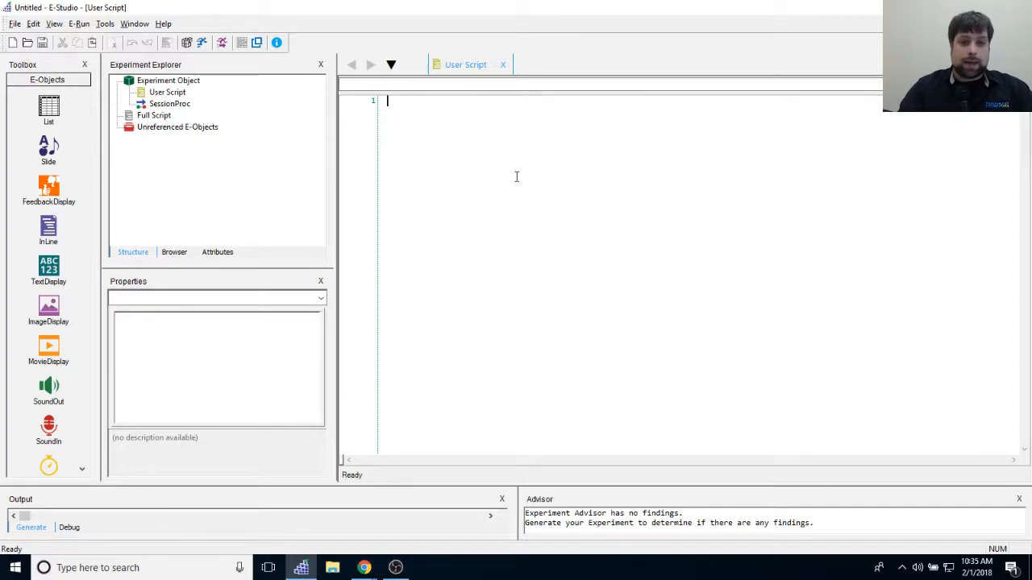
# Step: Declare the start time variable in the User Script with the line "Dim lnStartTime As Long"
pyautogui.write('Dim lnStartTime As Long')
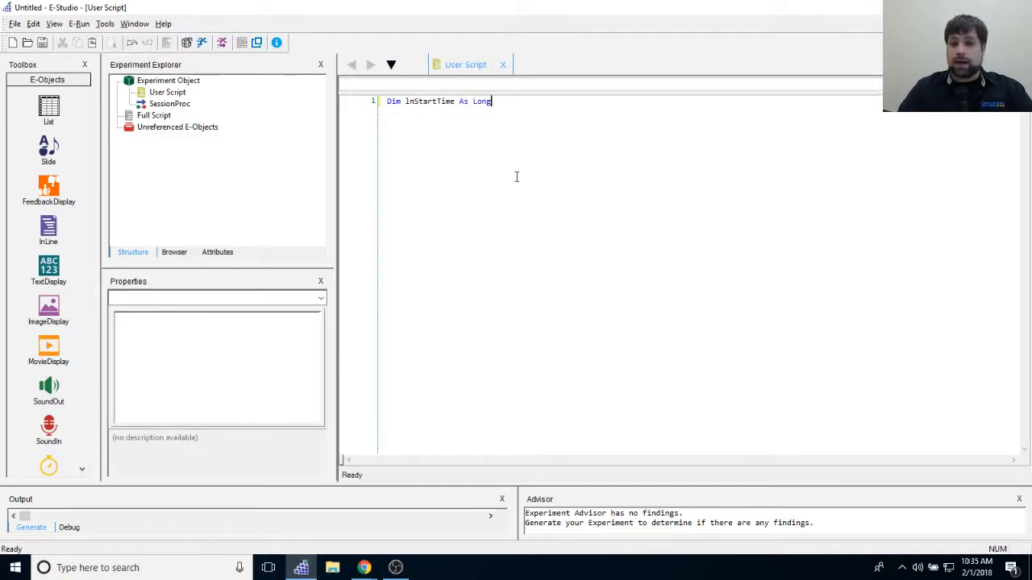
pyautogui.moveTo(414, 102); pyautogui.dragTo(405, 102)
pyautogui.click(424, 124)
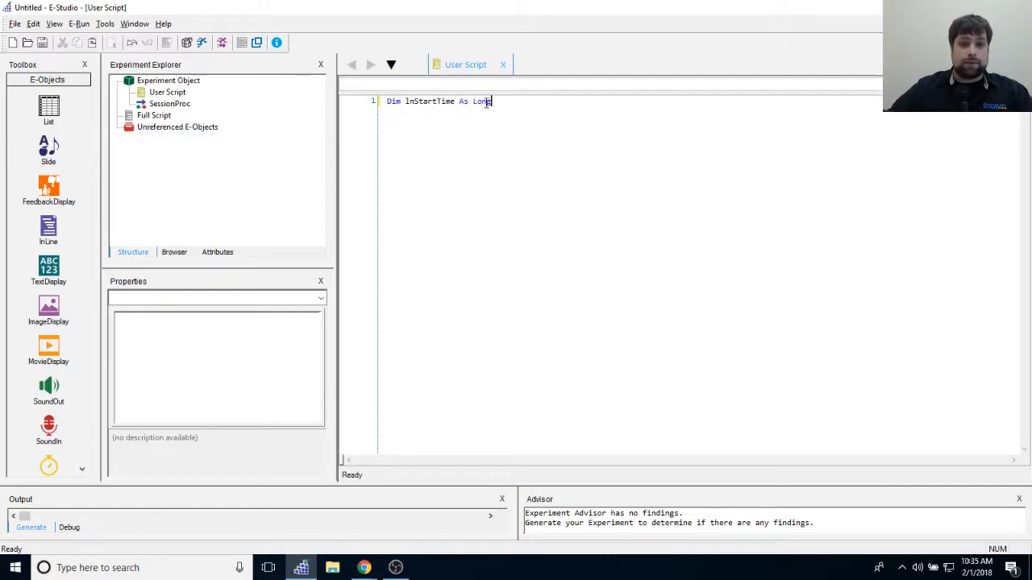
pyautogui.doubleClick(417, 101)
pyautogui.click(450, 101)
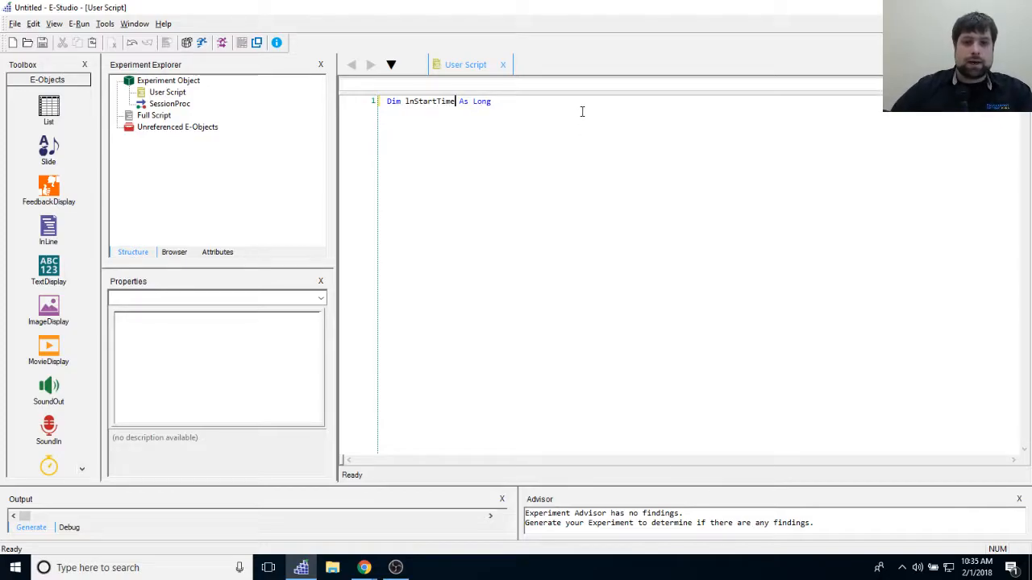
# Step: Declare the end time variable on the second line of the script as "Dim lnEndTime As Long"
pyautogui.press('Return')
pyautogui.write('Dim ')
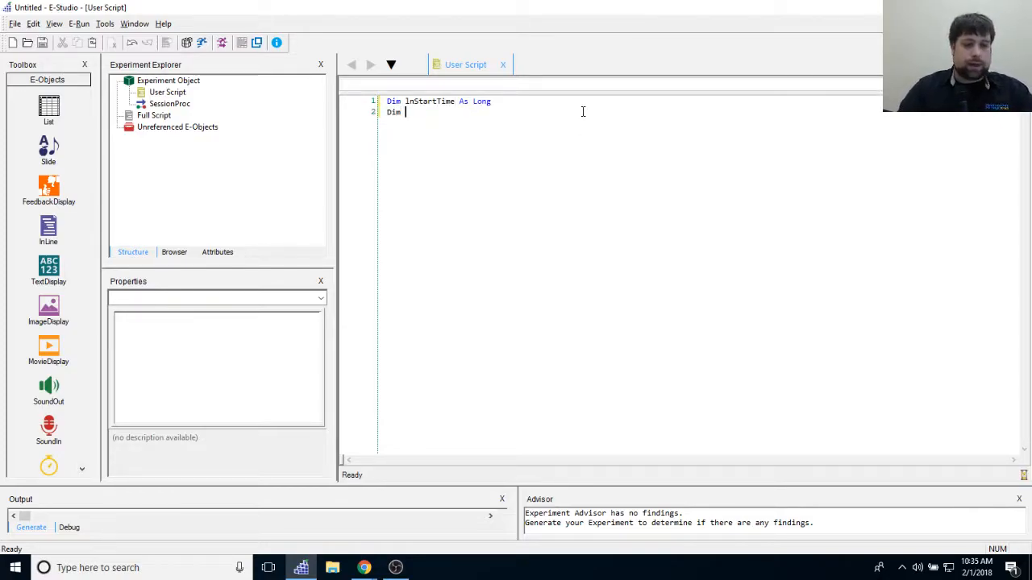
pyautogui.write('lnEndTime')
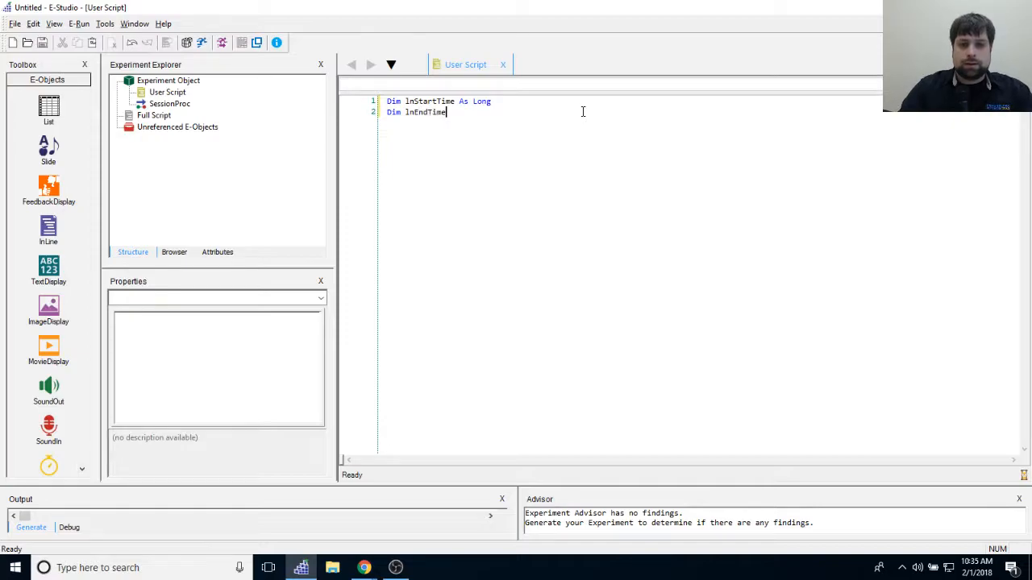
pyautogui.write(' As Long')
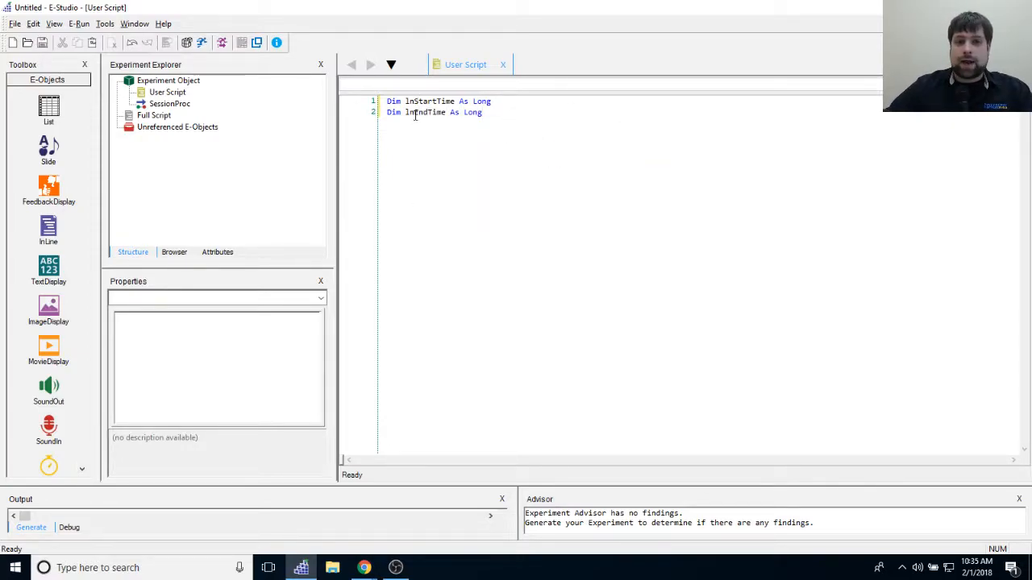
pyautogui.moveTo(484, 115); pyautogui.dragTo(445, 113)
pyautogui.click(499, 129)
pyautogui.click(518, 123)
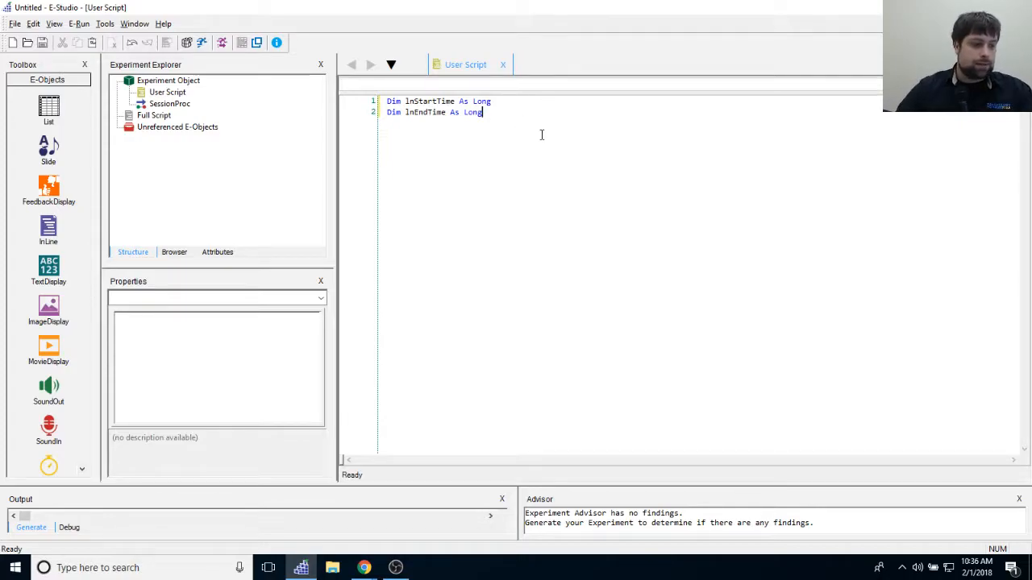
# Step: Leave a blank line below the time variables and declare "Dim lnBlockDuration As Long" on line 4
pyautogui.press('Return')
pyautogui.press('Return')
pyautogui.write('Dim')
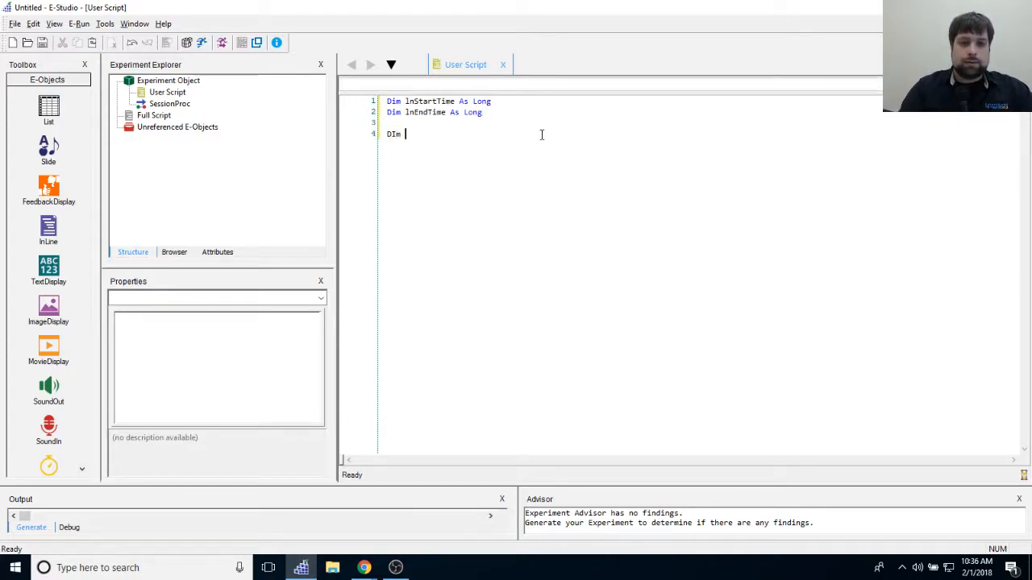
pyautogui.write(' ln')
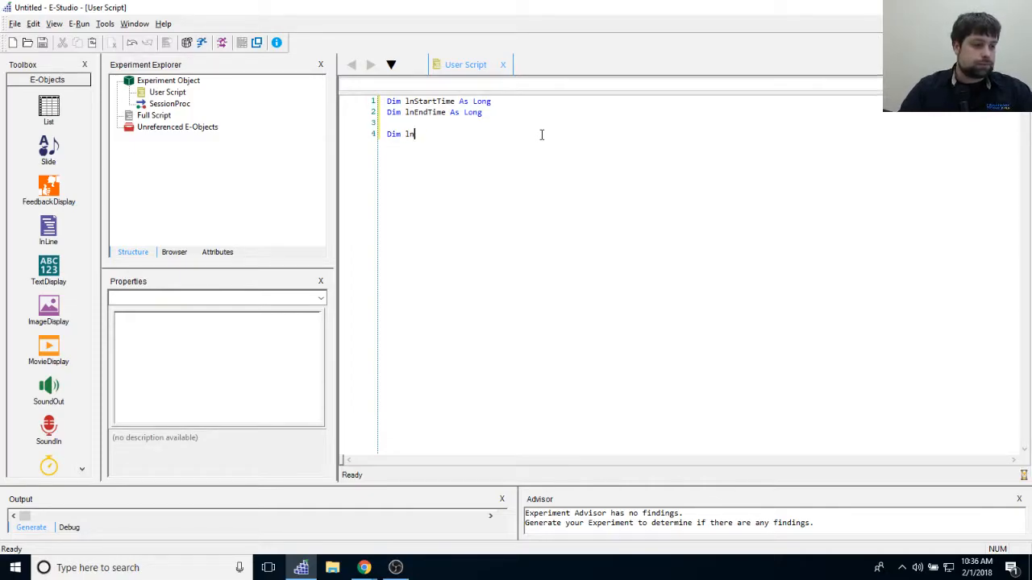
pyautogui.write('BlockDuration as Long')
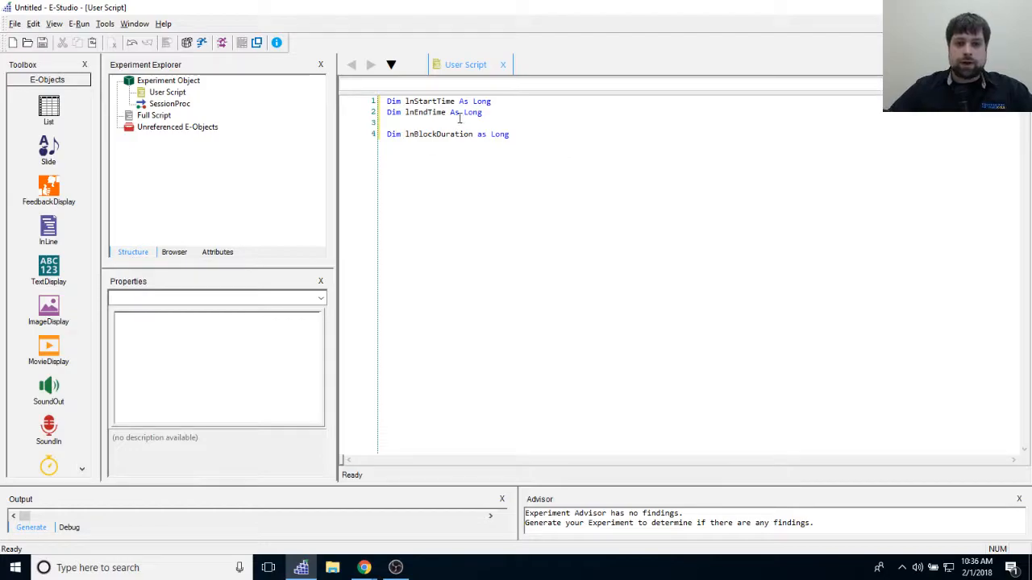
pyautogui.click(591, 124)
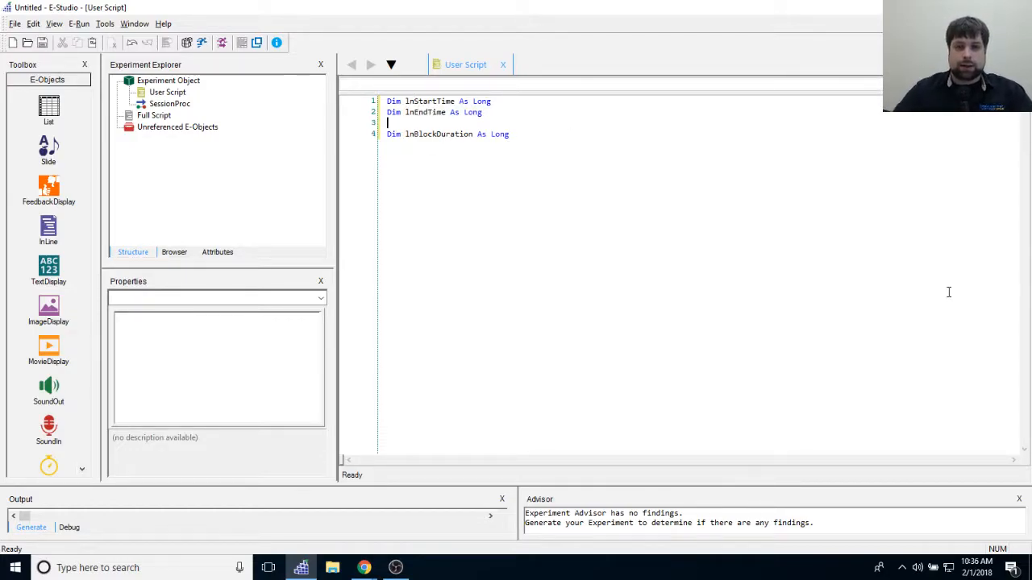
pyautogui.click(525, 139)
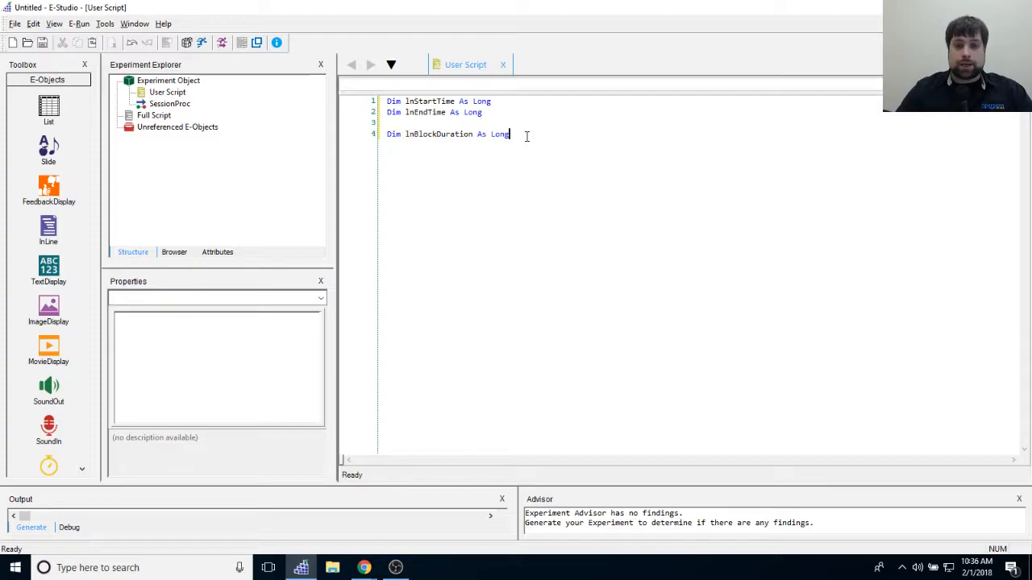
pyautogui.click(525, 101)
pyautogui.moveTo(573, 138); pyautogui.dragTo(359, 138)
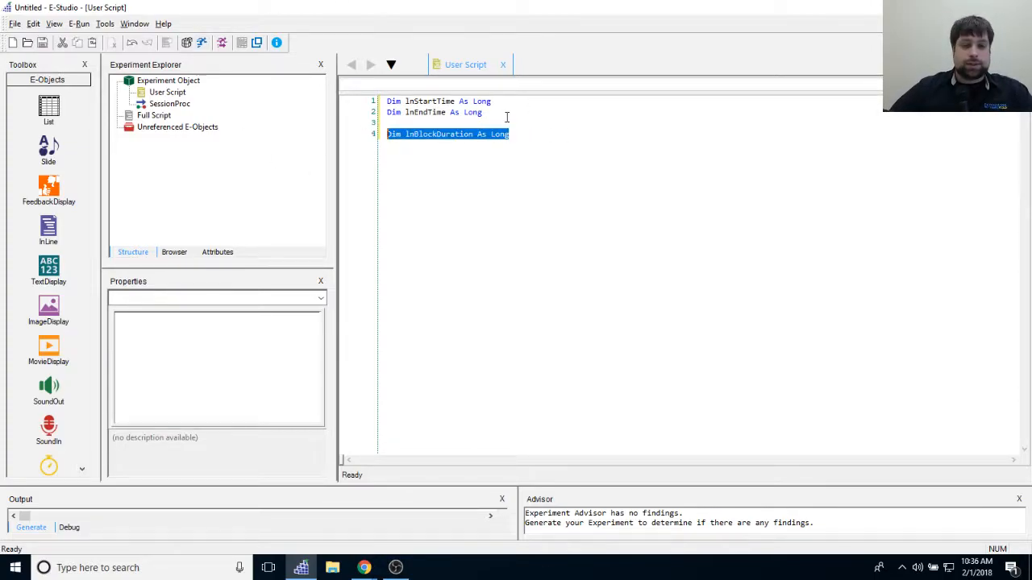
pyautogui.click(512, 116)
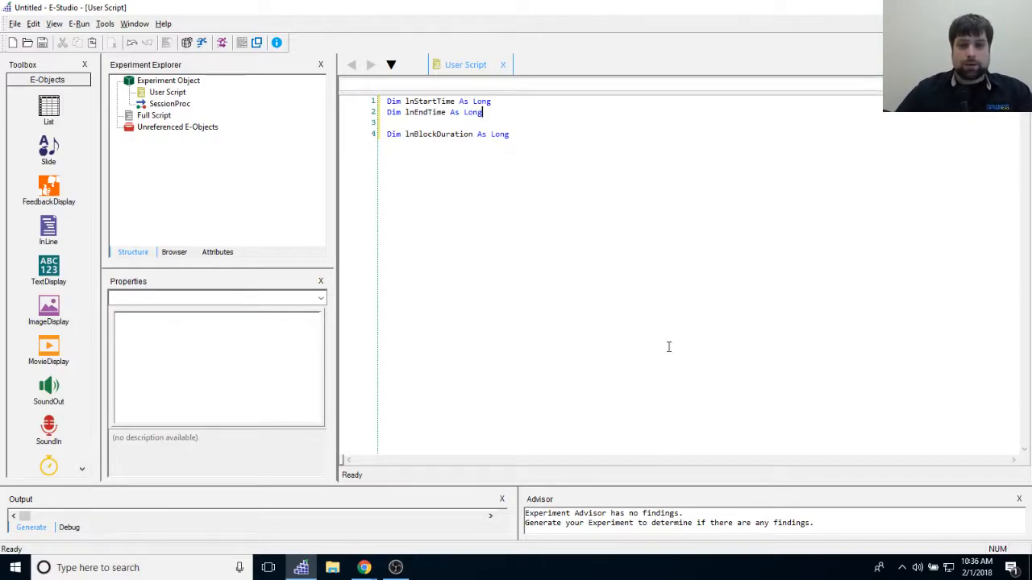
pyautogui.moveTo(541, 127); pyautogui.dragTo(537, 166)
pyautogui.click(522, 134)
pyautogui.moveTo(474, 111); pyautogui.dragTo(489, 112)
pyautogui.click(585, 169)
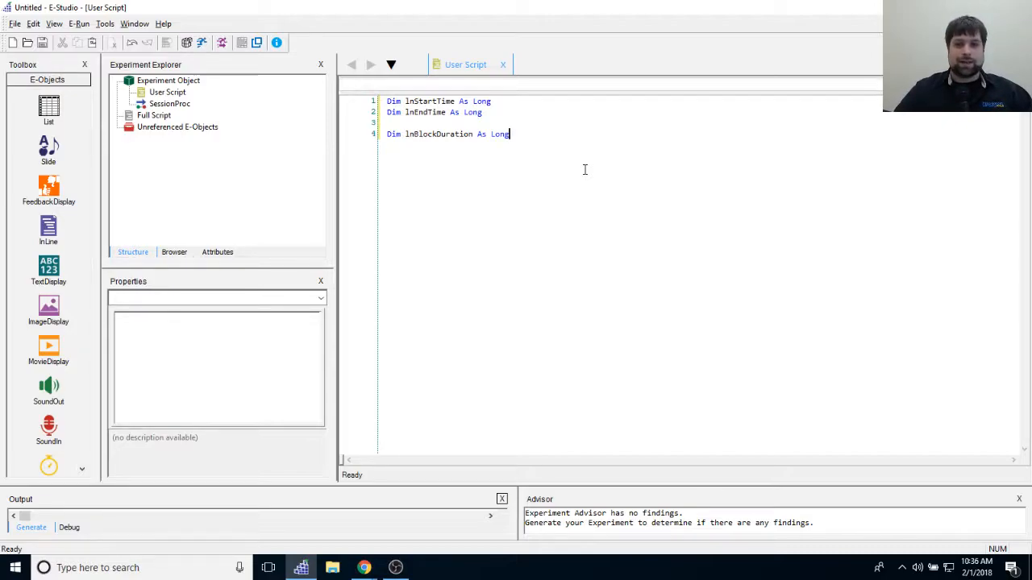
# Step: Leave another blank line and declare the block-end flag as "Dim boolBlockEnd As Boolean" on line 6
pyautogui.press('Return')
pyautogui.press('Return')
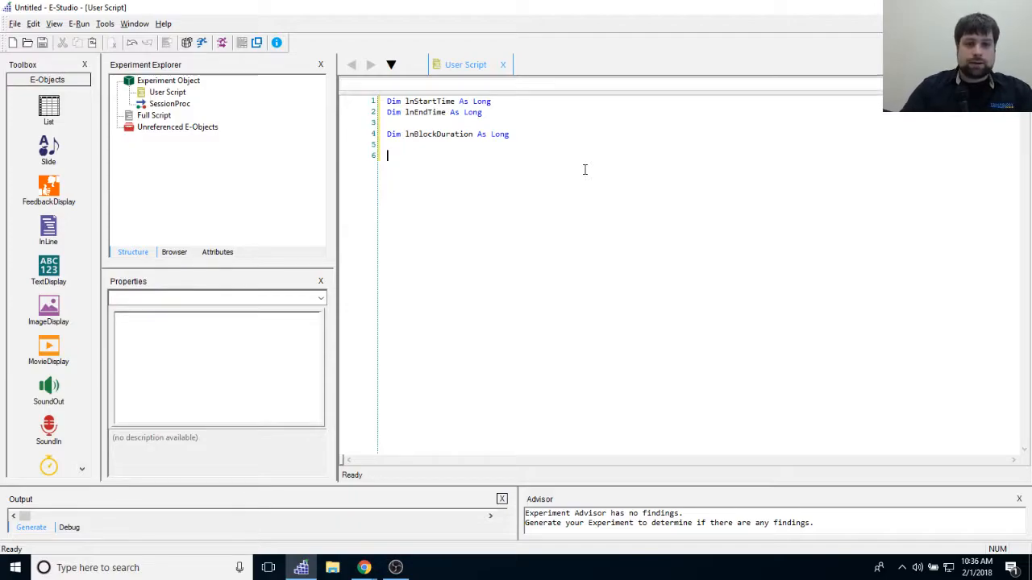
pyautogui.write('Dim')
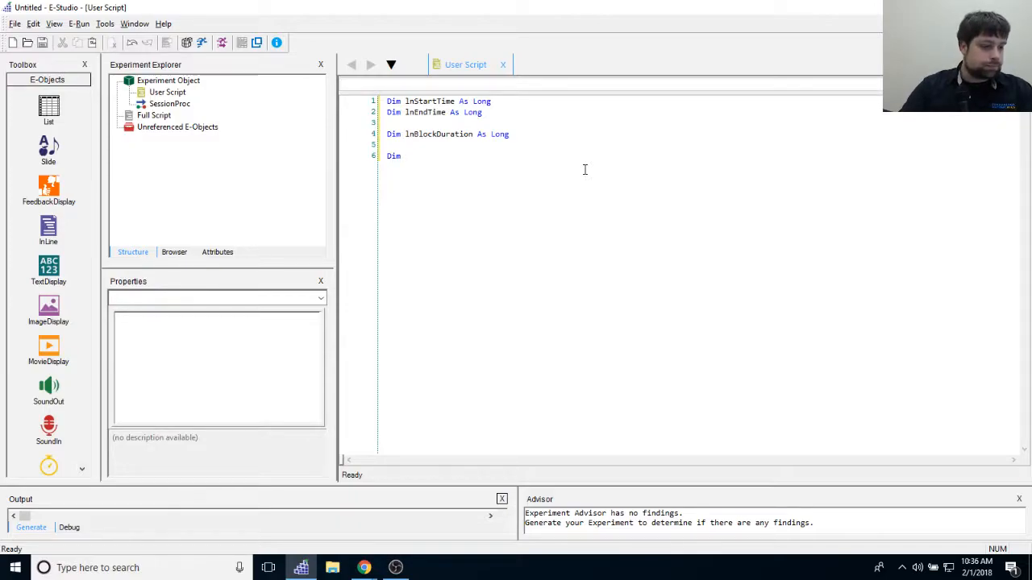
pyautogui.write(' boolBlockEnd ')
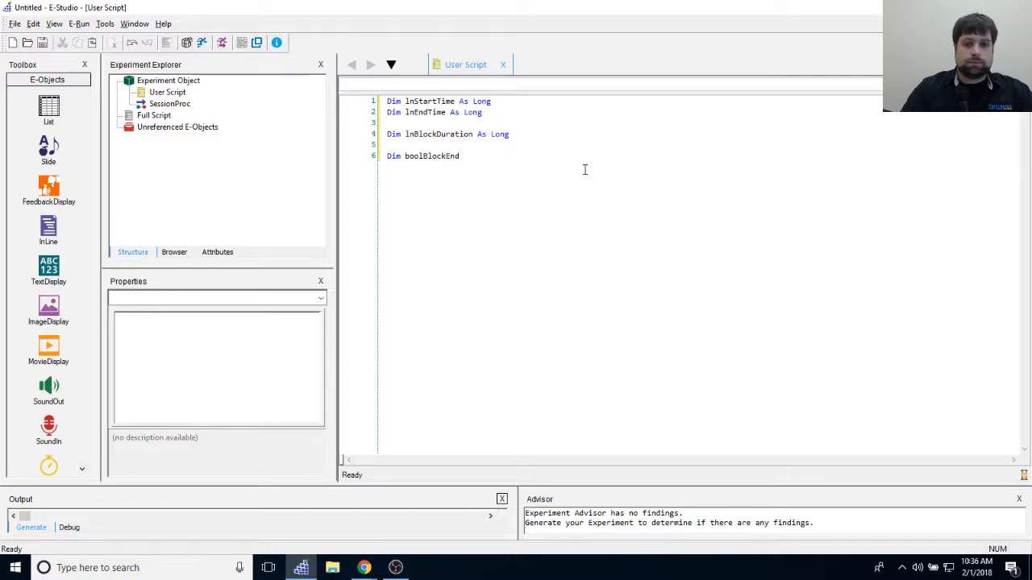
pyautogui.write('As Boolean')
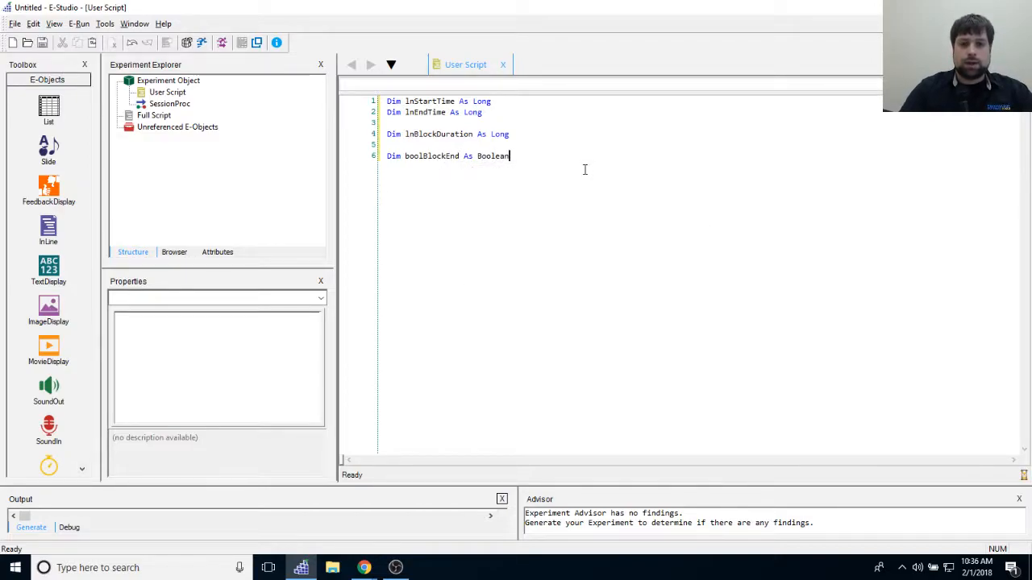
pyautogui.moveTo(540, 134); pyautogui.dragTo(323, 69)
pyautogui.click(515, 123)
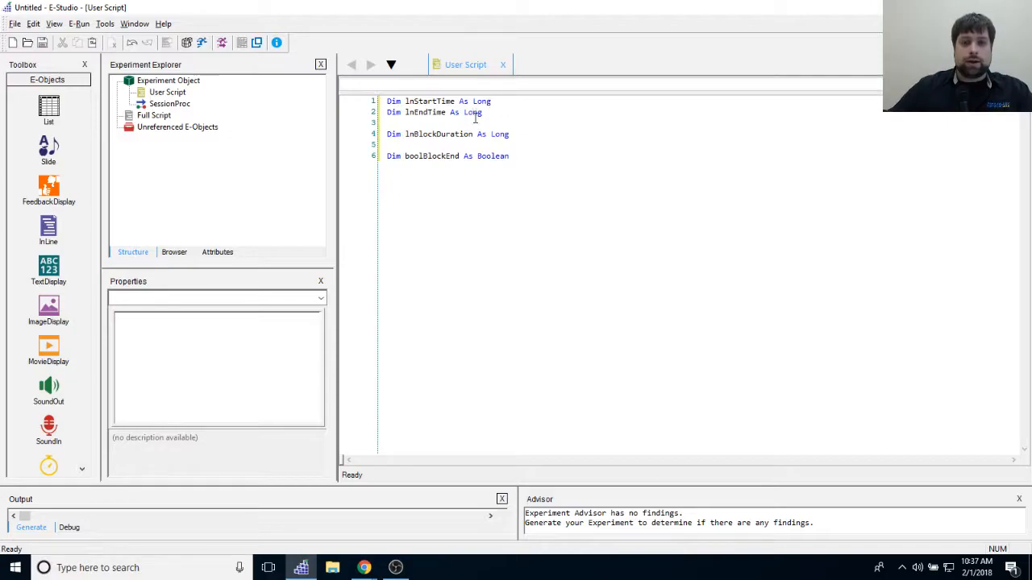
pyautogui.click(503, 114)
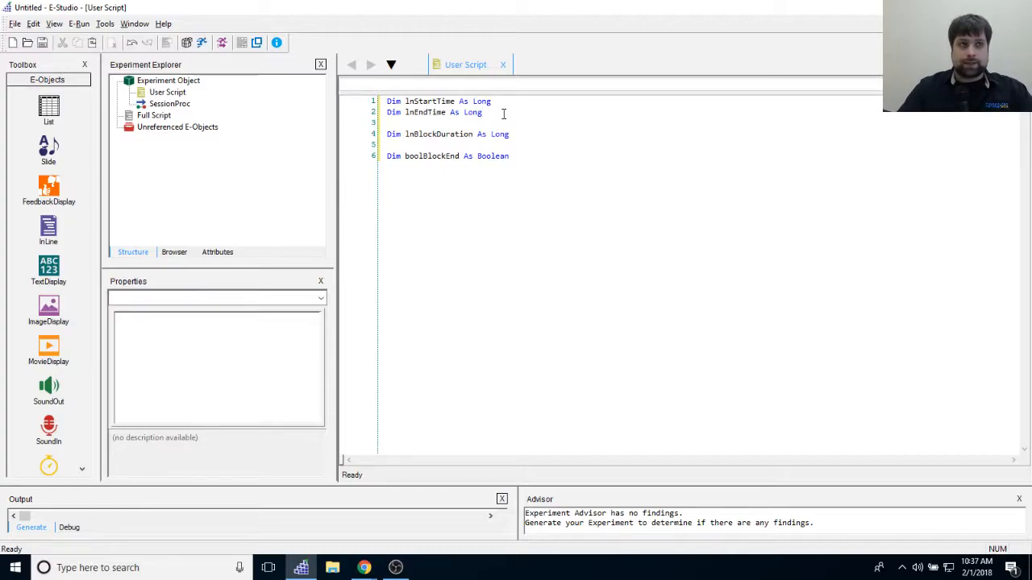
pyautogui.click(527, 160)
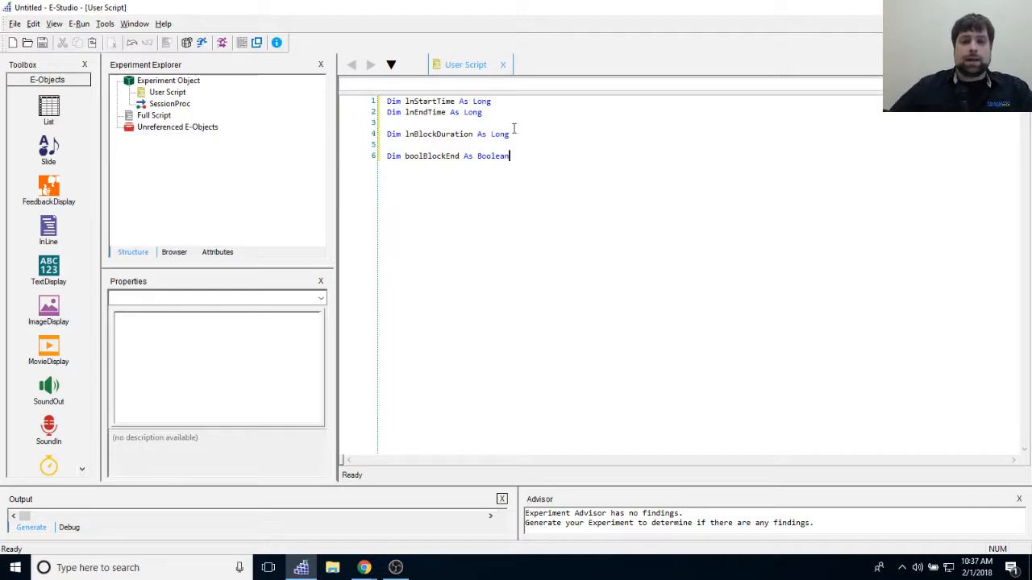
pyautogui.tripleClick(477, 161)
pyautogui.click(587, 166)
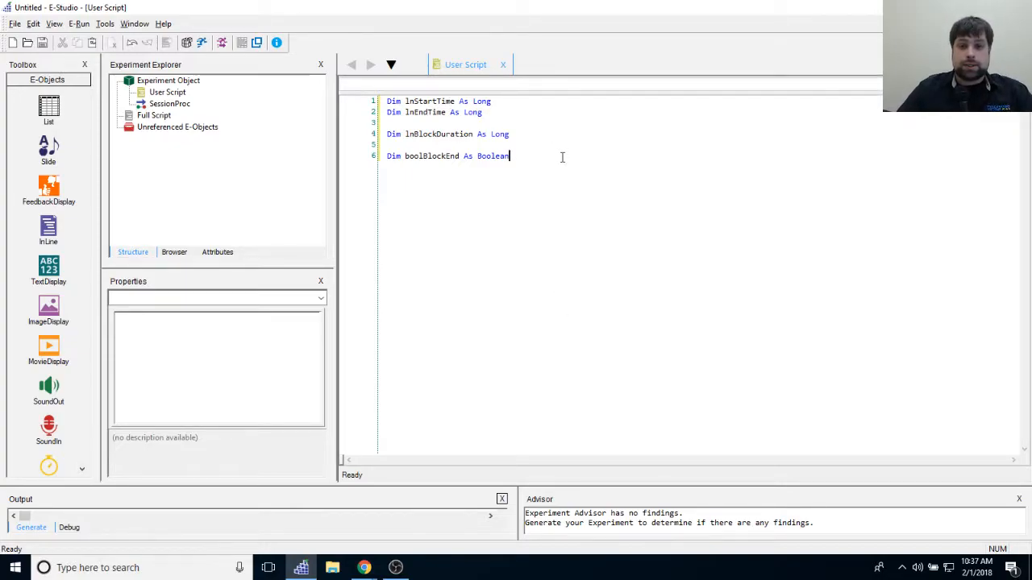
pyautogui.tripleClick(442, 155)
pyautogui.click(710, 159)
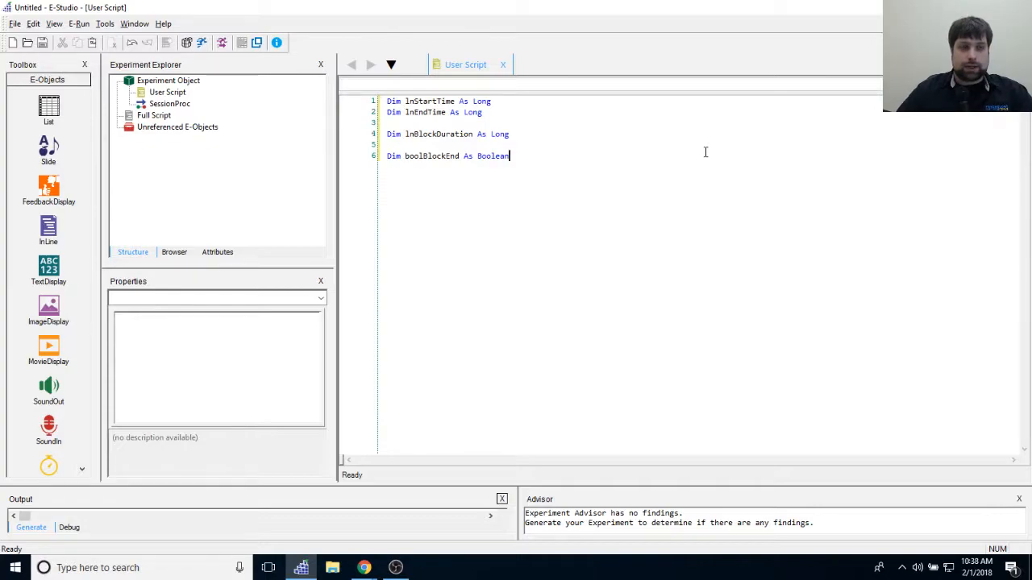
pyautogui.moveTo(705, 150); pyautogui.dragTo(609, 102)
pyautogui.click(588, 168)
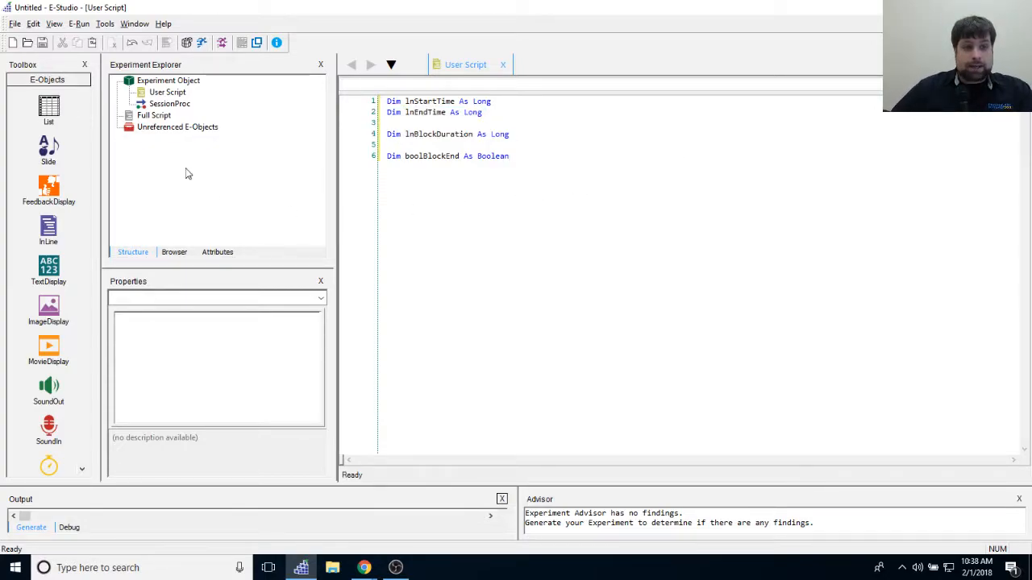
# Step: Open the SessionProc procedure and add an InLine object to its timeline
pyautogui.click(179, 114)
pyautogui.doubleClick(168, 103)
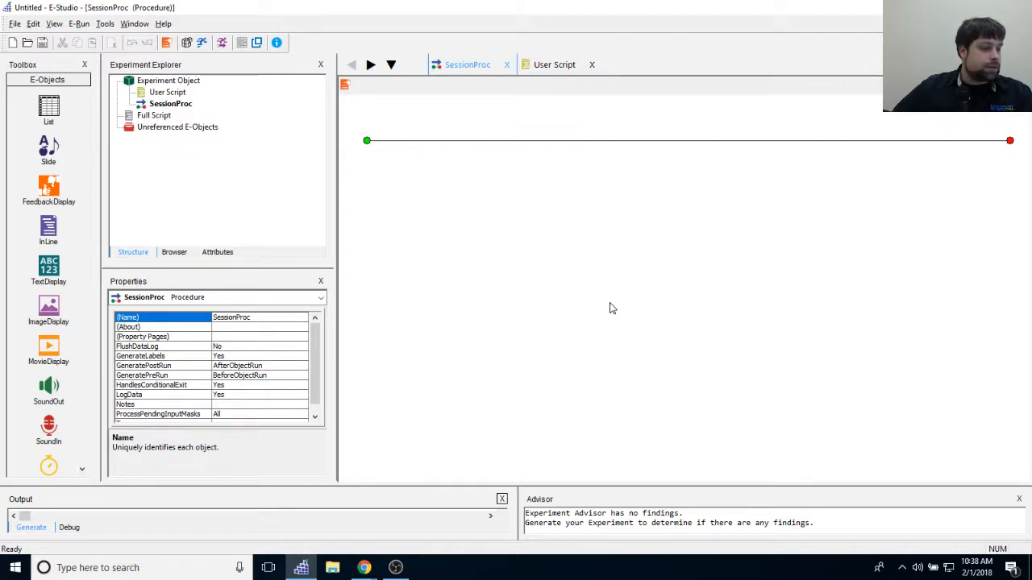
pyautogui.moveTo(70, 225); pyautogui.dragTo(586, 222)
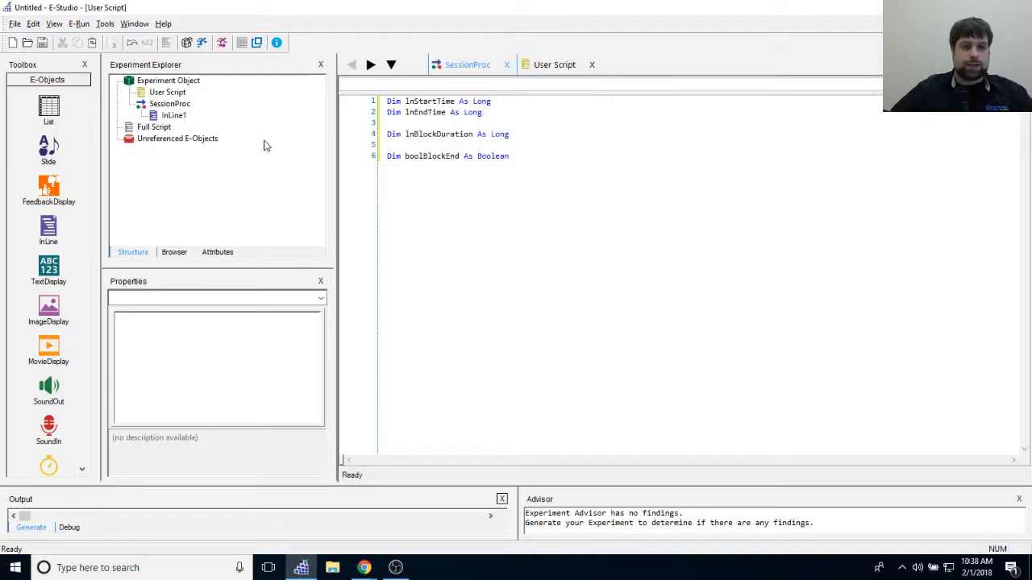
pyautogui.doubleClick(188, 103)
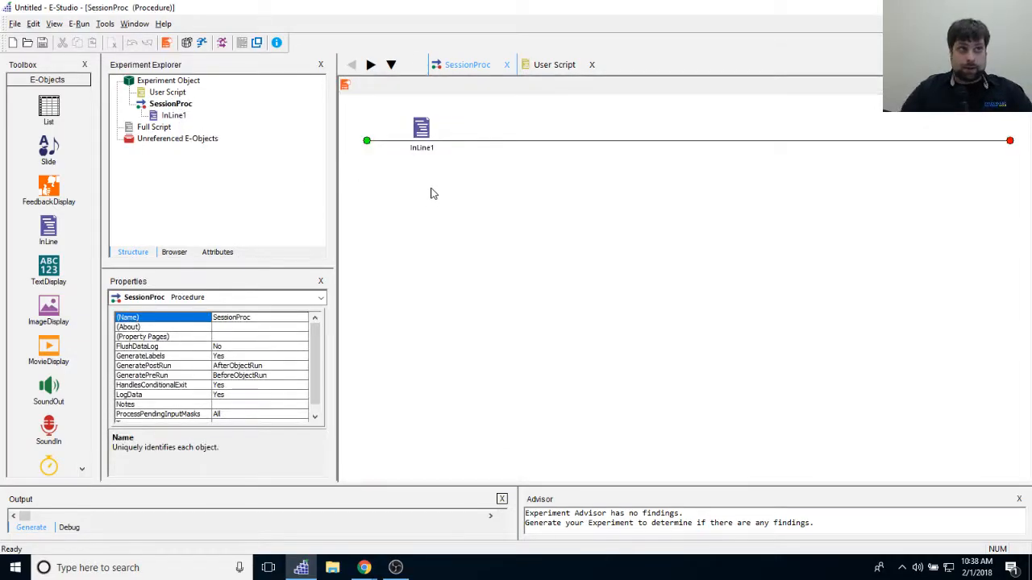
# Step: Rename the InLine object on the SessionProc timeline to Initialize
pyautogui.rightClick(416, 135)
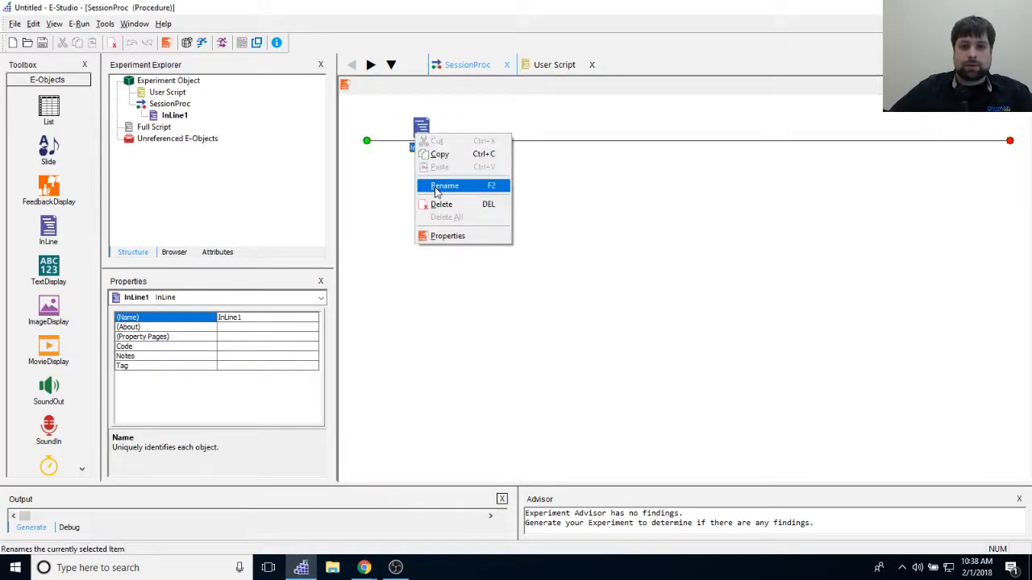
pyautogui.click(443, 186)
pyautogui.write('Initialize')
pyautogui.press('Return')
pyautogui.click(473, 312)
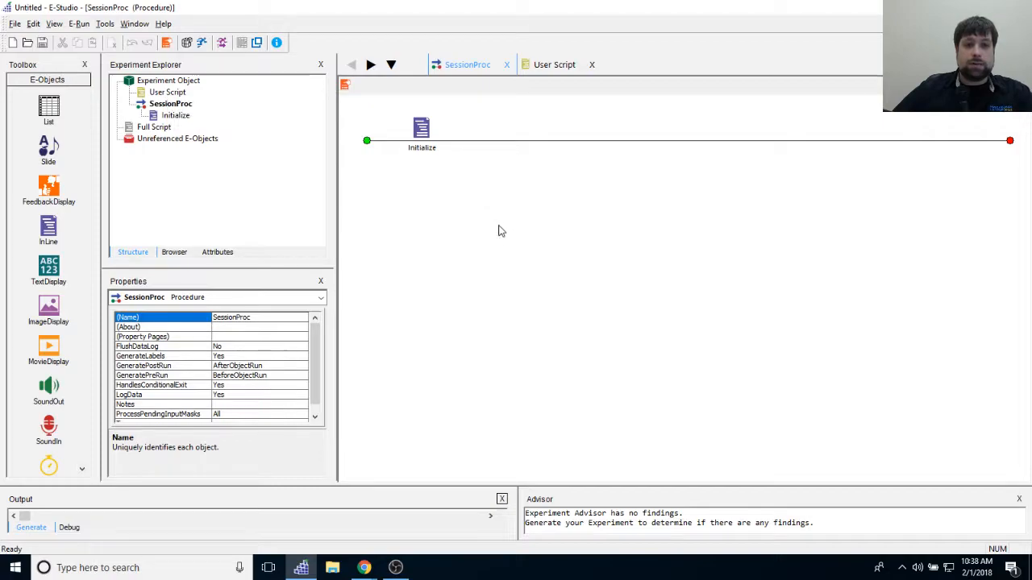
# Step: Return to the User Script to review the declared variables
pyautogui.click(565, 64)
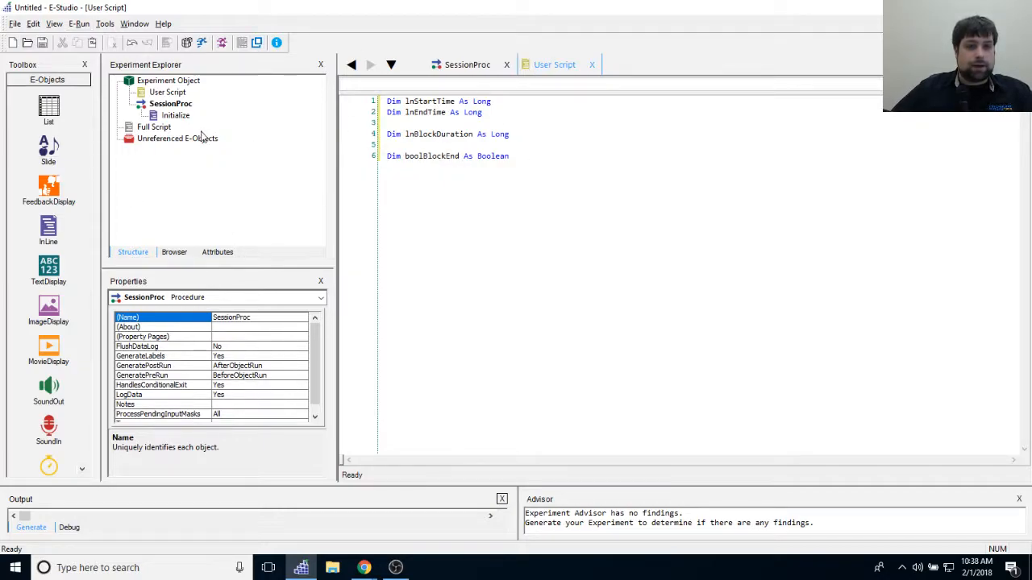
# Step: Open the Initialize InLine and set the start and end times with "lnStartTime = 0" and "lnEndTime = 0" on lines 1 and 2
pyautogui.doubleClick(175, 115)
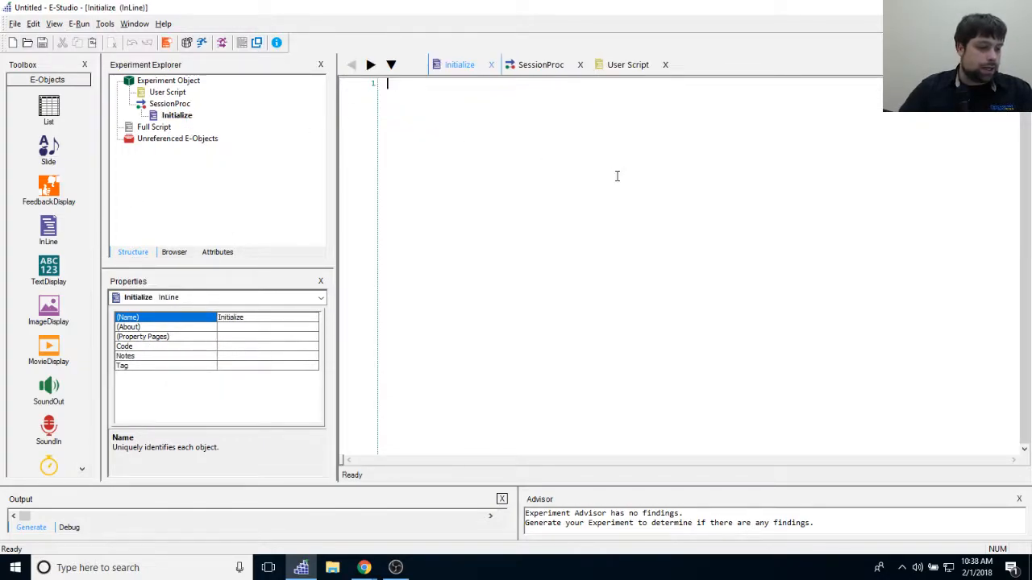
pyautogui.write('InStartTime =')
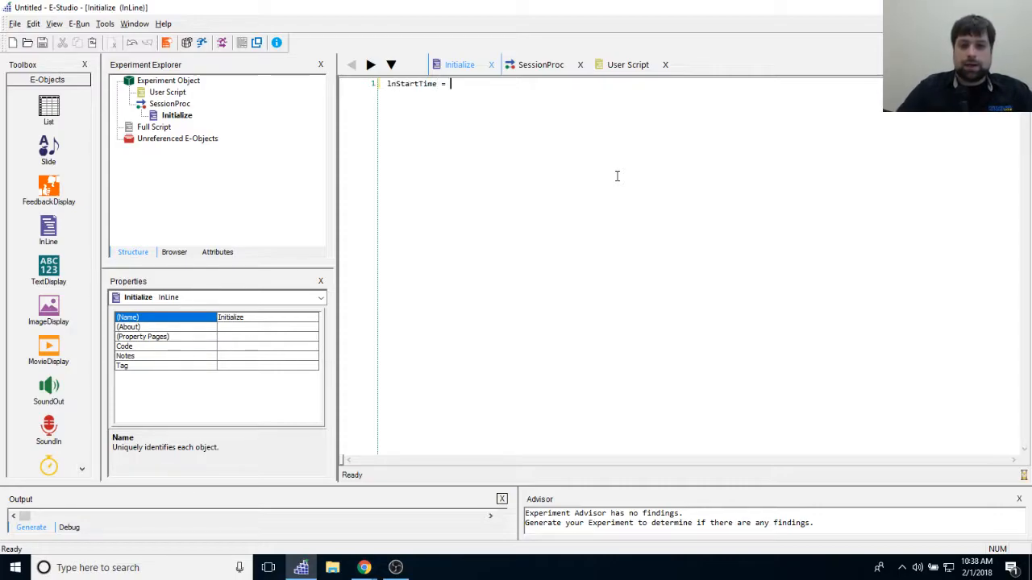
pyautogui.write('InS')
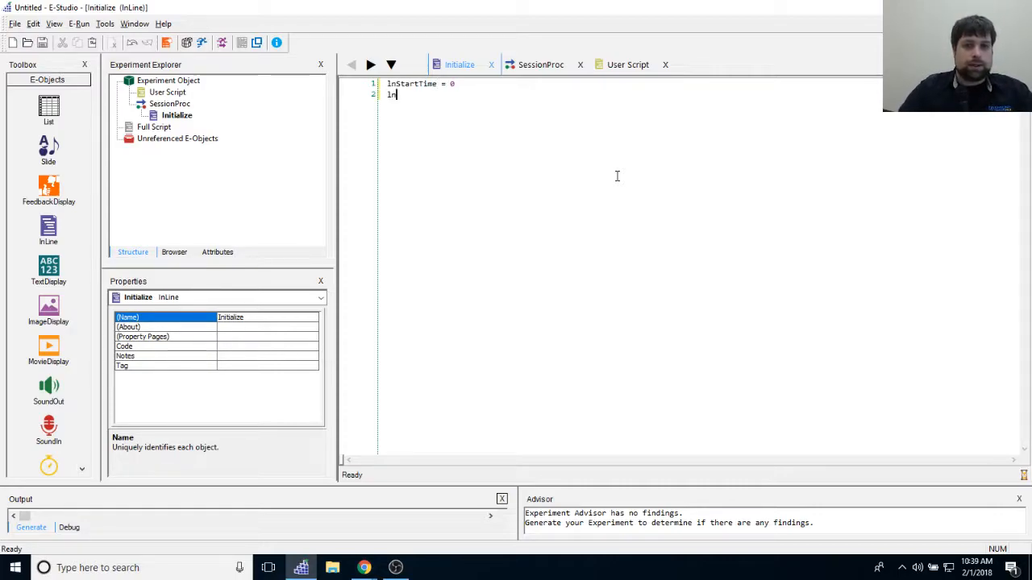
pyautogui.write('EndTime  =')
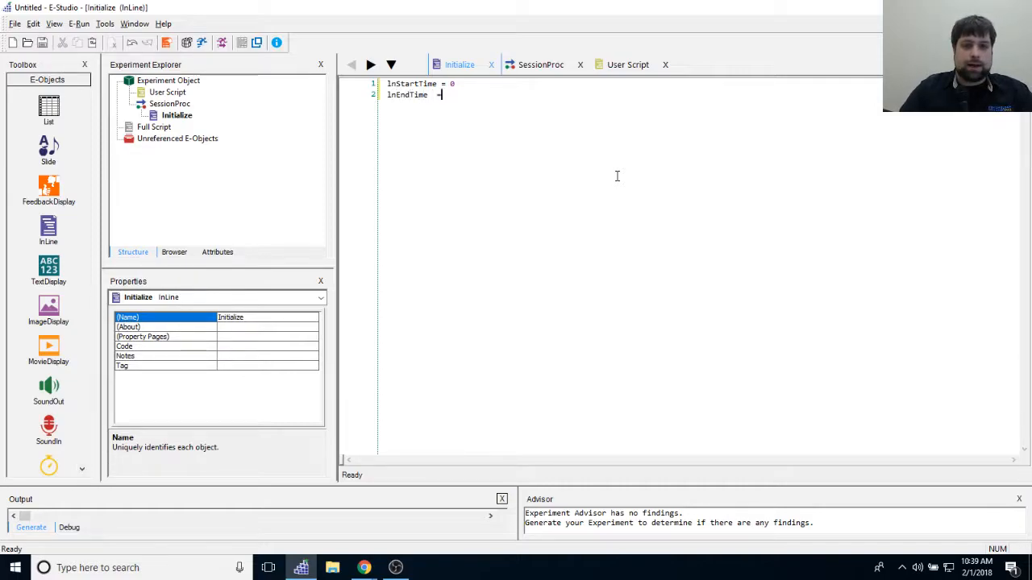
pyautogui.press('BackSpace')
pyautogui.press('BackSpace')
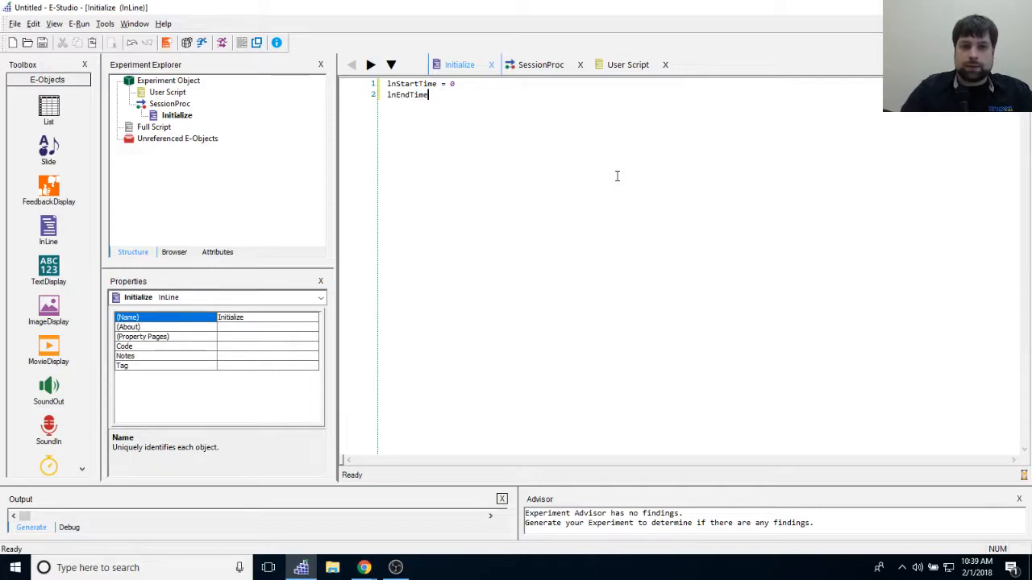
pyautogui.write('= 0')
pyautogui.press('Return')
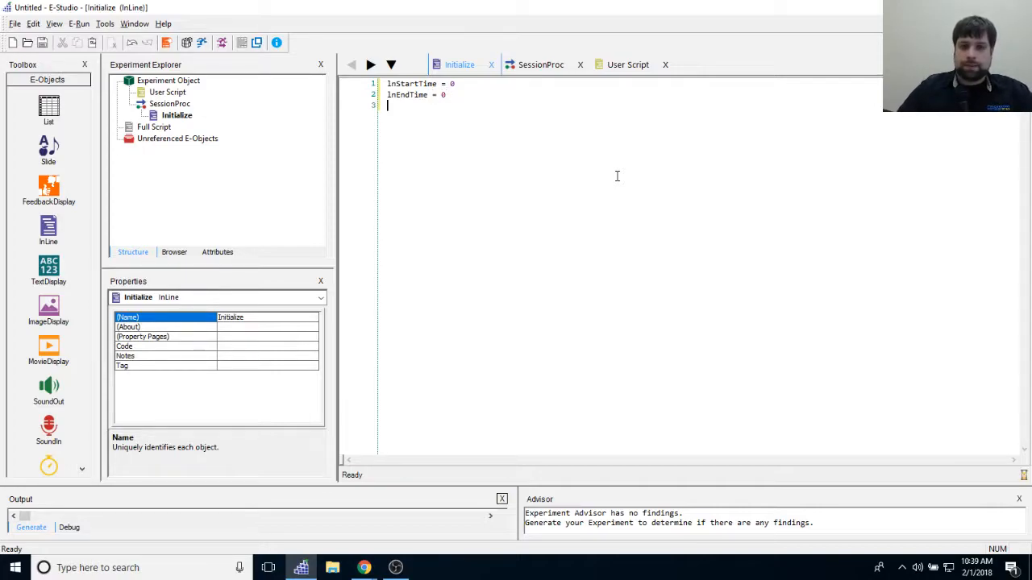
# Step: Initialize the block duration with "lnBlockDuration = 0" on line 3 of the Initialize script
pyautogui.write('lnDlockL')
pyautogui.press('BackSpace')
pyautogui.press('BackSpace')
pyautogui.press('BackSpace')
pyautogui.press('BackSpace')
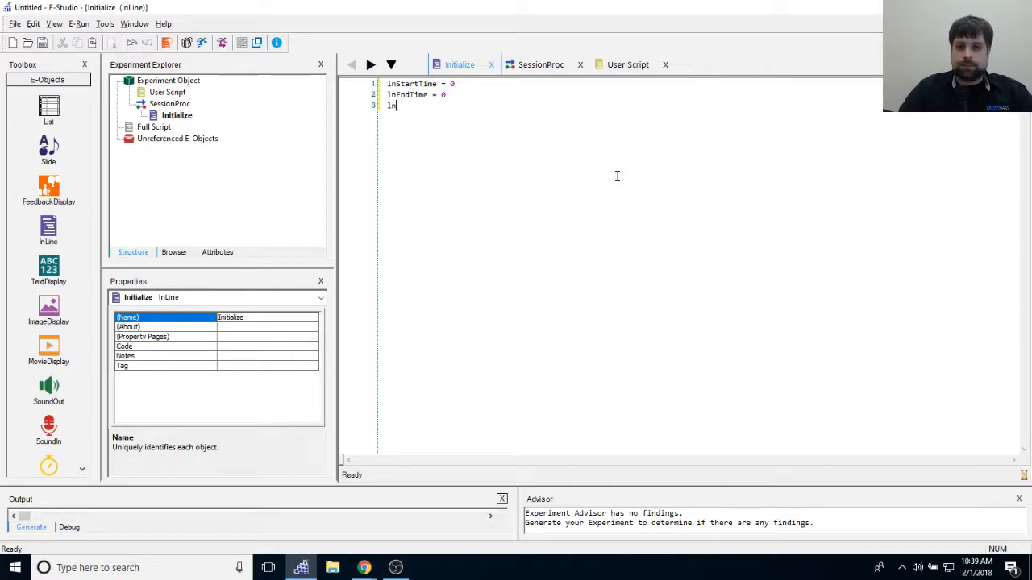
pyautogui.write('nBlockD')
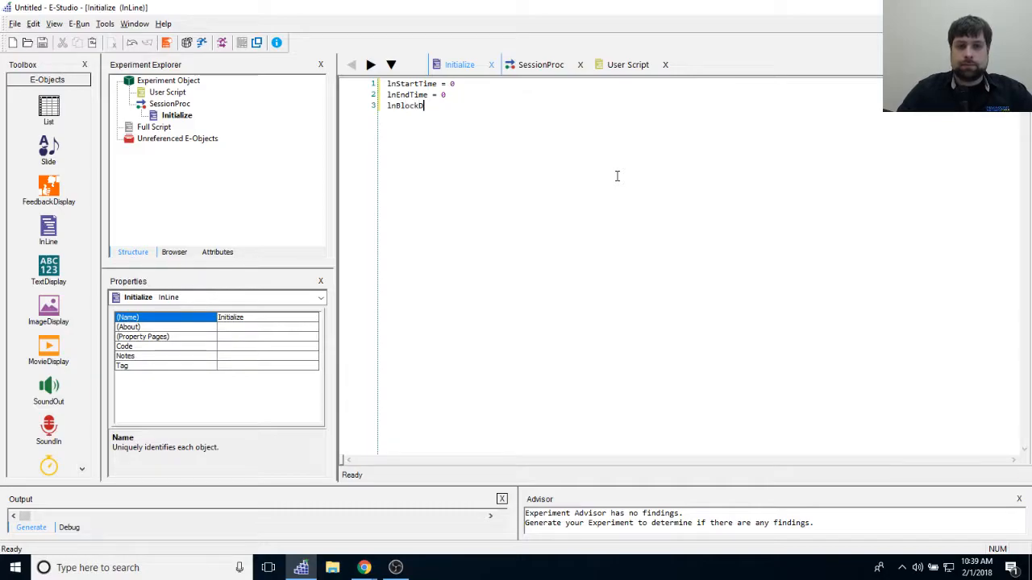
pyautogui.write('uration = 0')
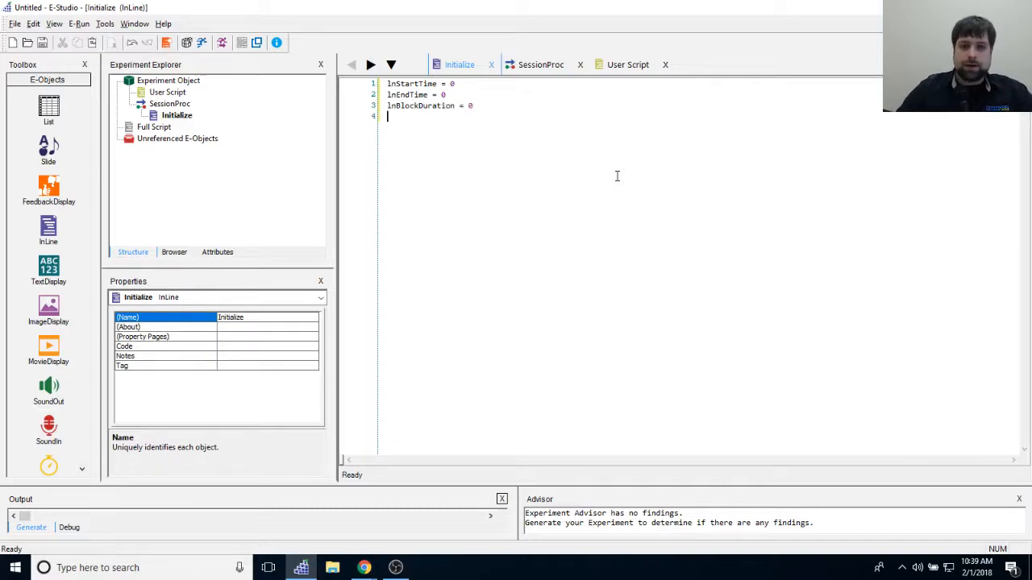
# Step: Leave a blank line and initialize the block-end flag with "boolBlockEnd = False" on line 5
pyautogui.press('Return')
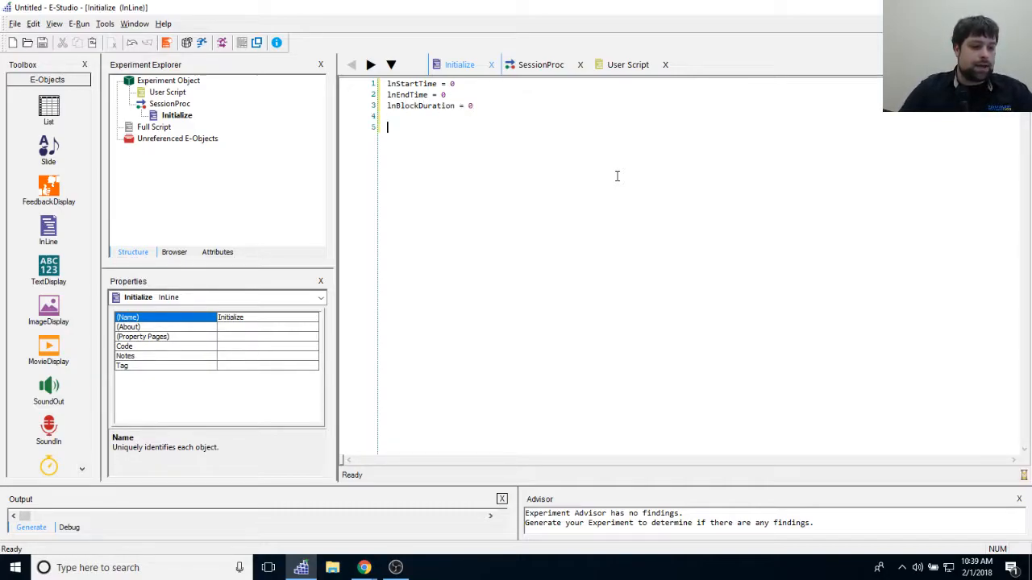
pyautogui.write('boolBlo')
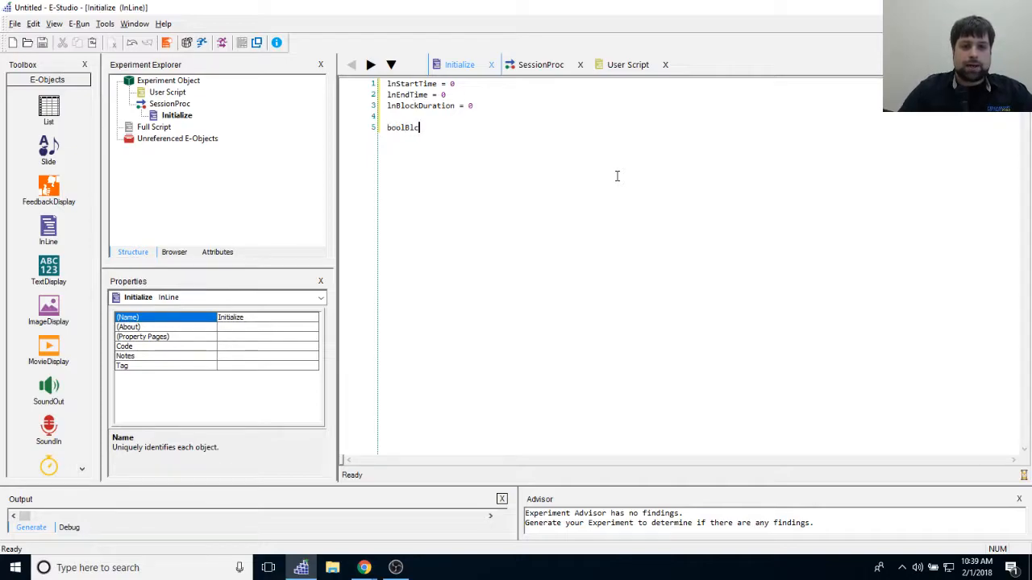
pyautogui.write('ckEnd')
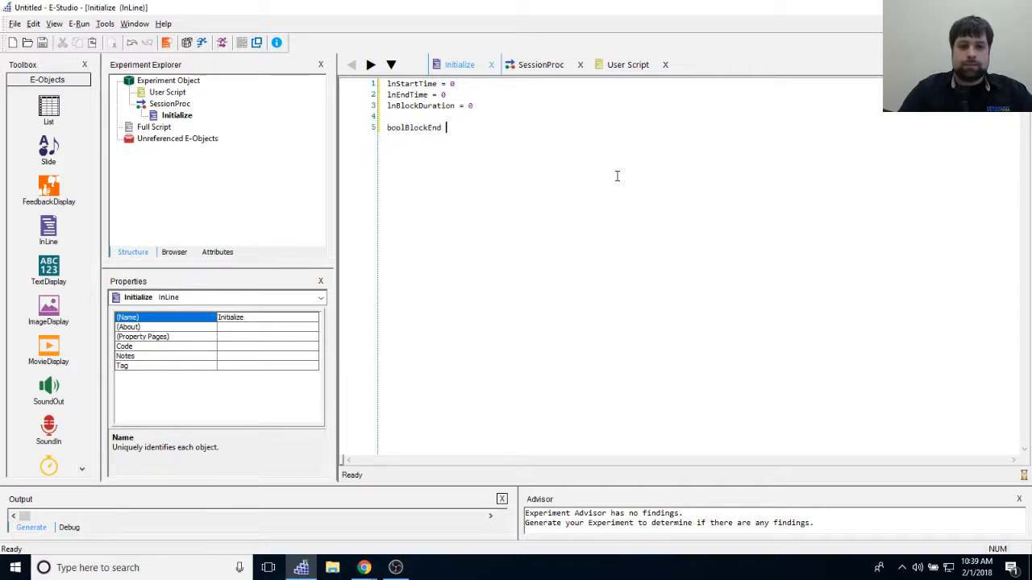
pyautogui.write(' = False')
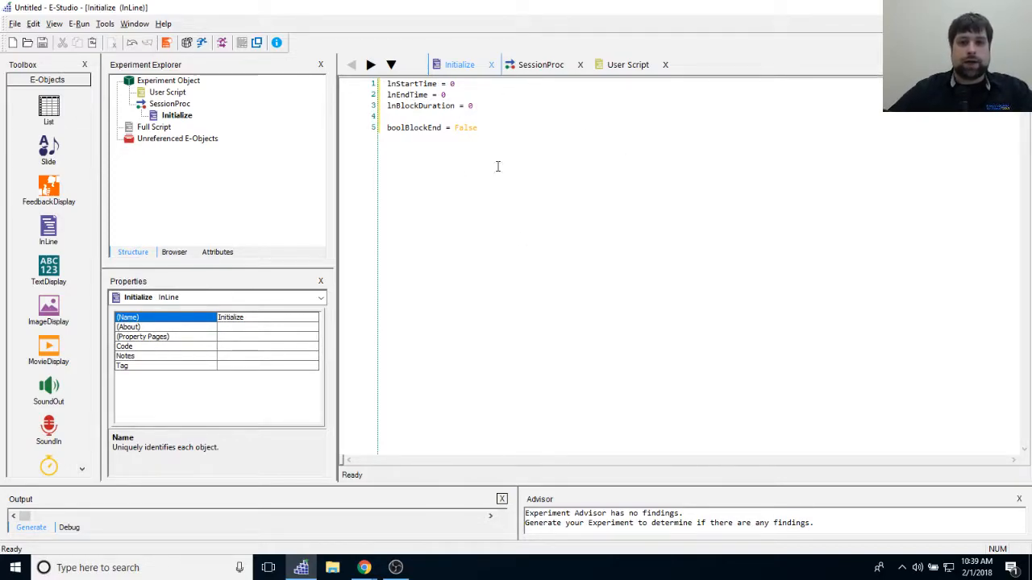
pyautogui.click(453, 86)
pyautogui.click(444, 98)
pyautogui.click(484, 102)
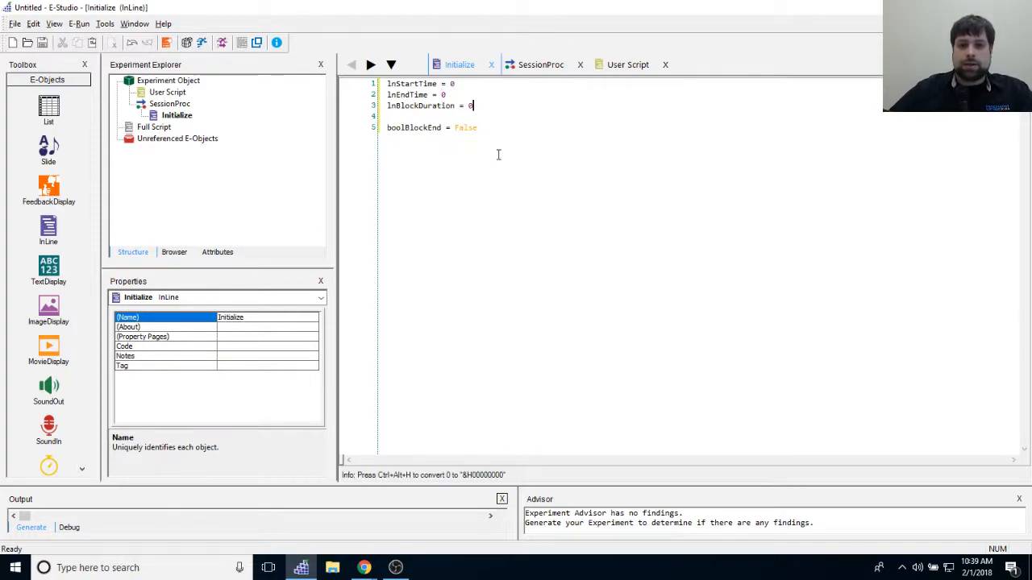
pyautogui.moveTo(453, 130); pyautogui.dragTo(560, 129)
pyautogui.click(503, 153)
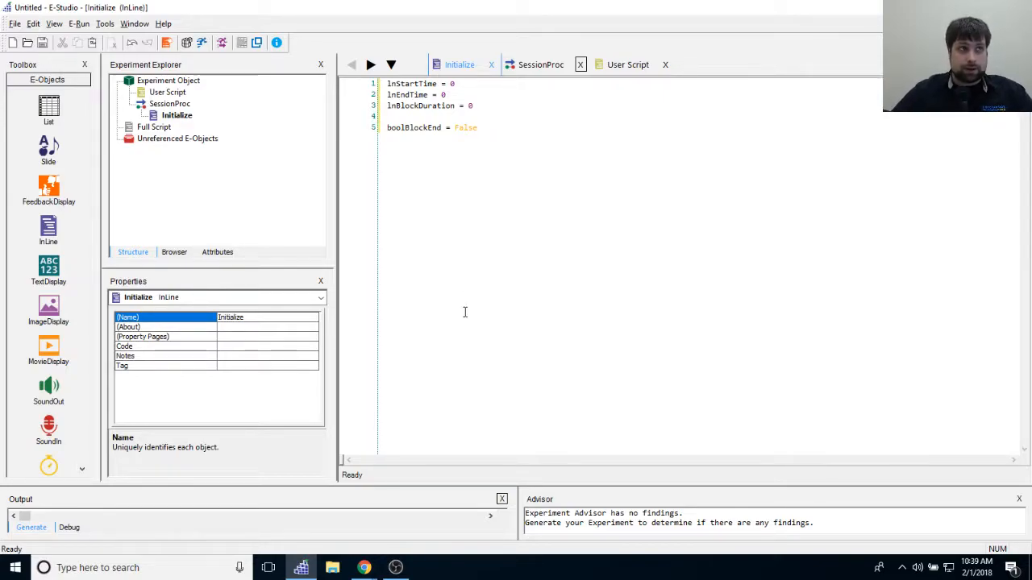
# Step: Examine the script editor options beside the code, including the font settings, and close them without altering anything
pyautogui.click(105, 23)
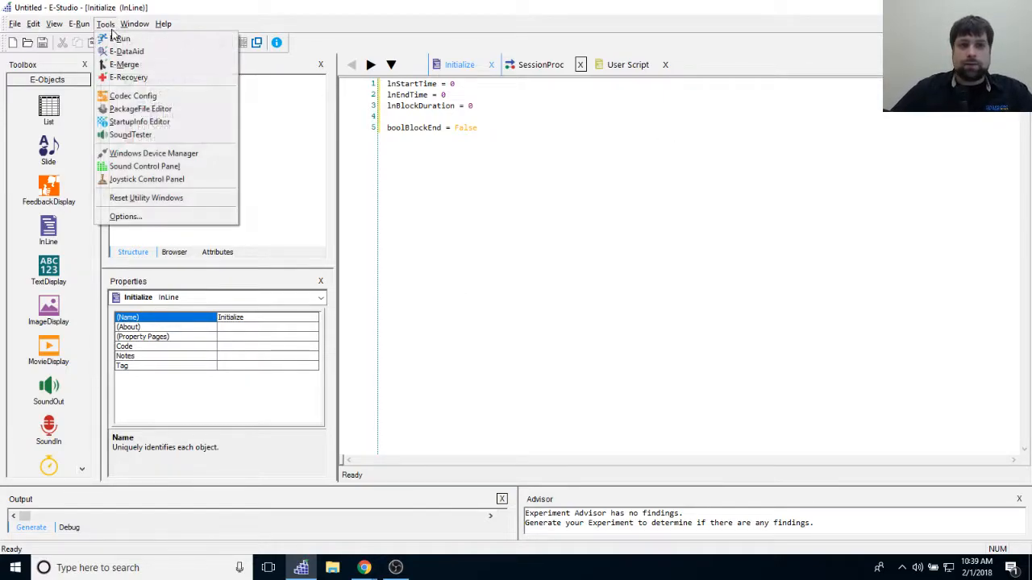
pyautogui.click(121, 218)
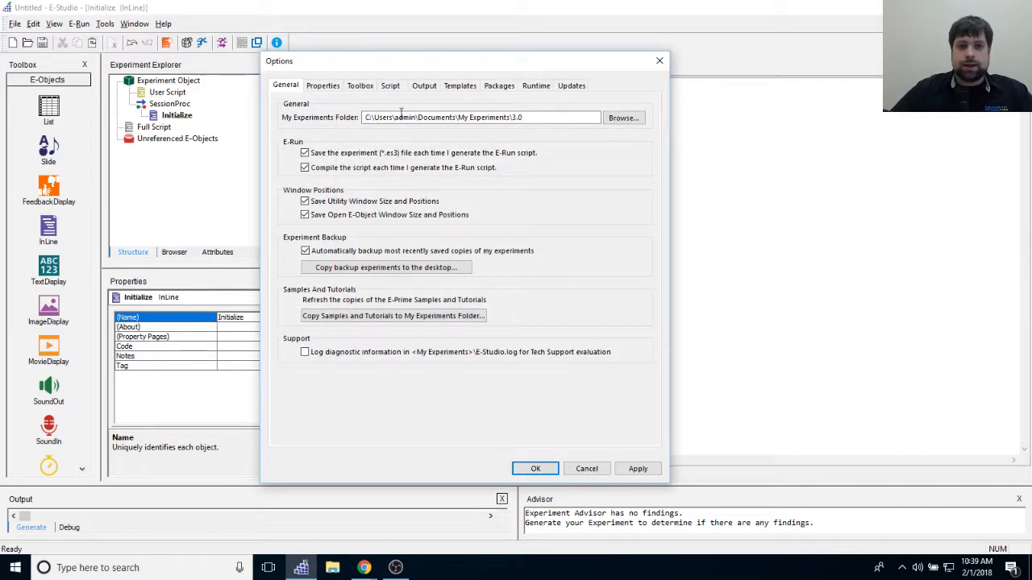
pyautogui.click(390, 86)
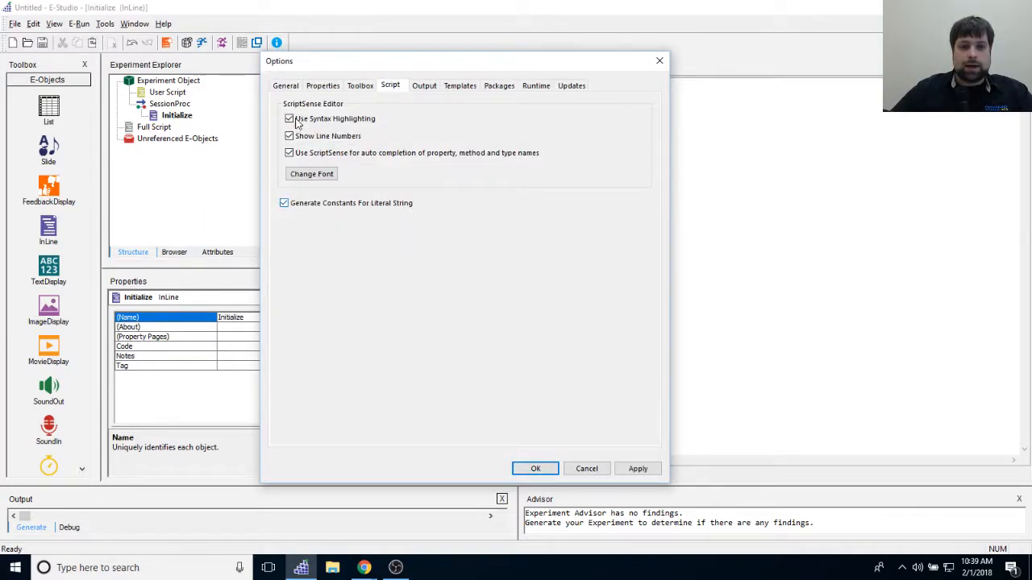
pyautogui.moveTo(402, 63); pyautogui.dragTo(697, 76)
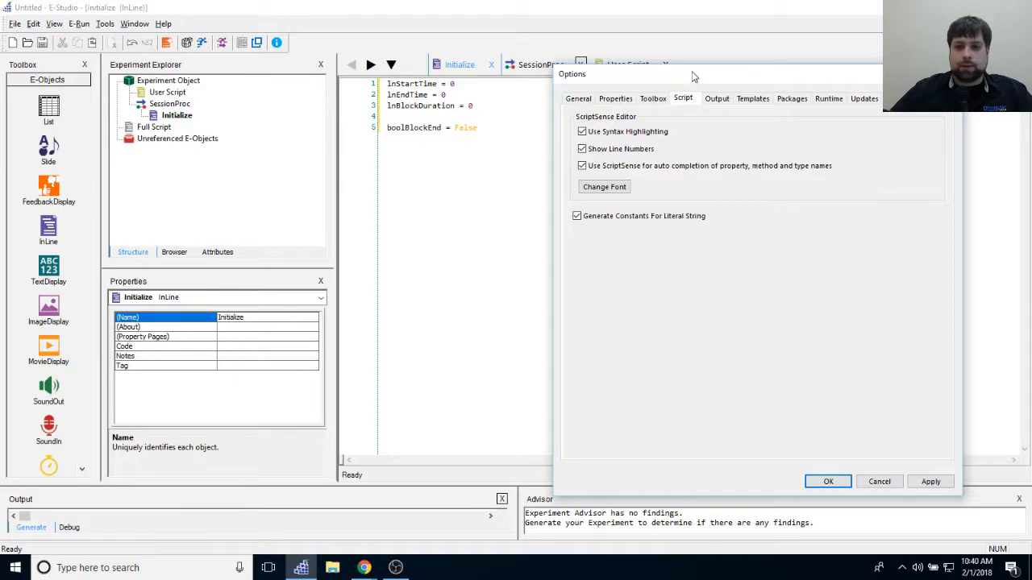
pyautogui.moveTo(693, 74); pyautogui.dragTo(688, 90)
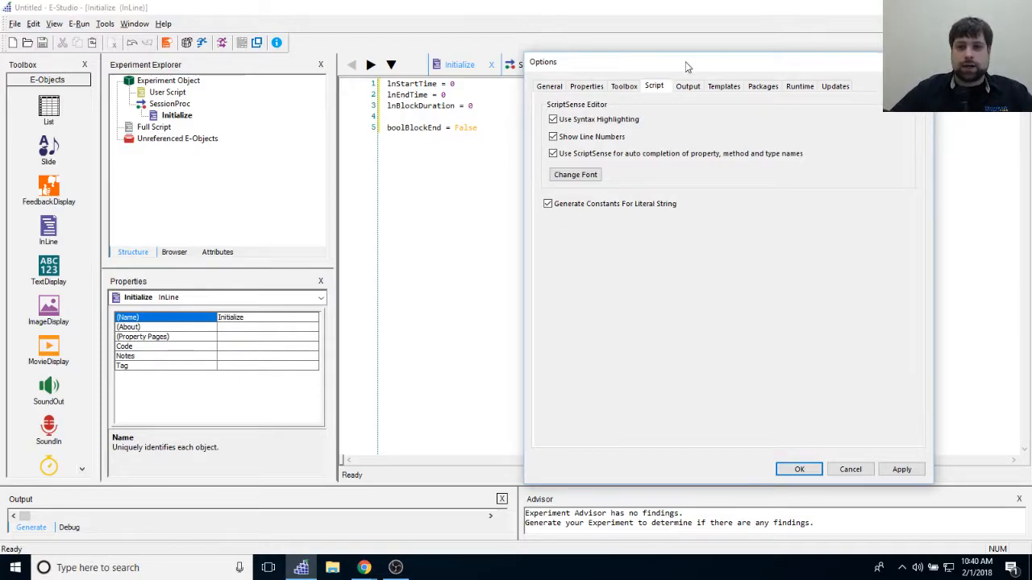
pyautogui.moveTo(687, 64); pyautogui.dragTo(697, 50)
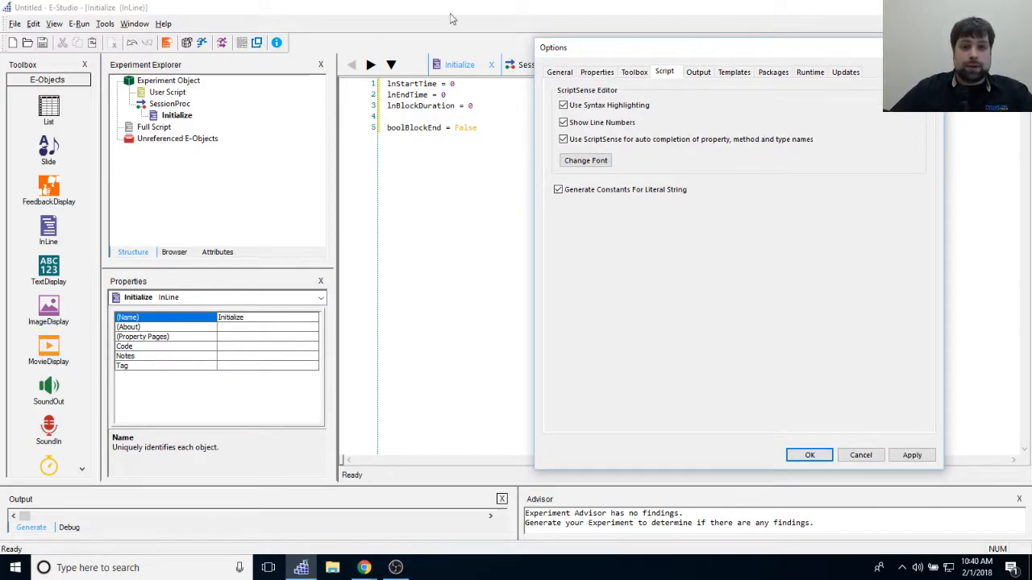
pyautogui.click(593, 162)
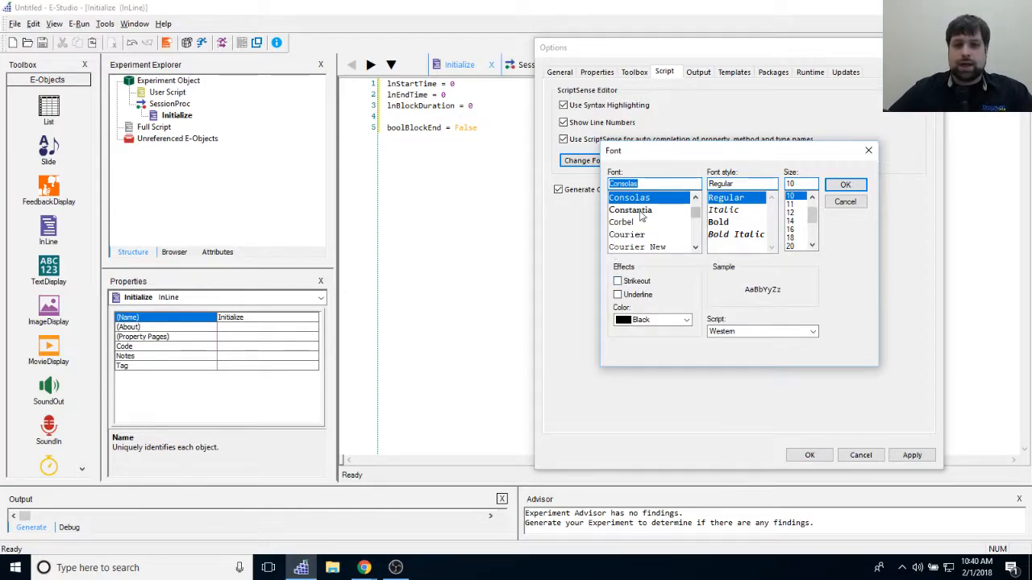
pyautogui.click(859, 188)
pyautogui.press('Return')
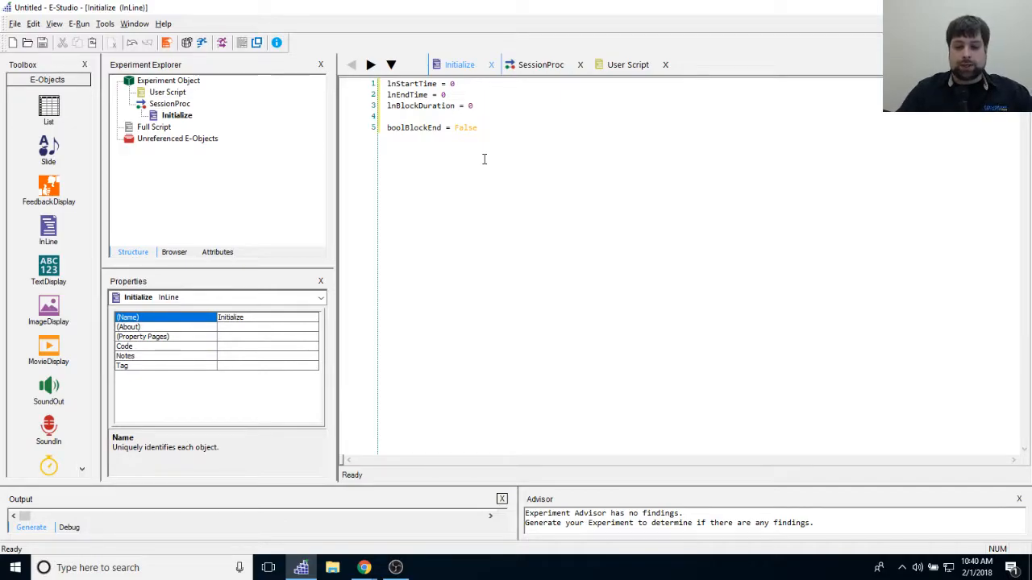
# Step: Close all open object windows and reopen the SessionProc procedure
pyautogui.click(135, 23)
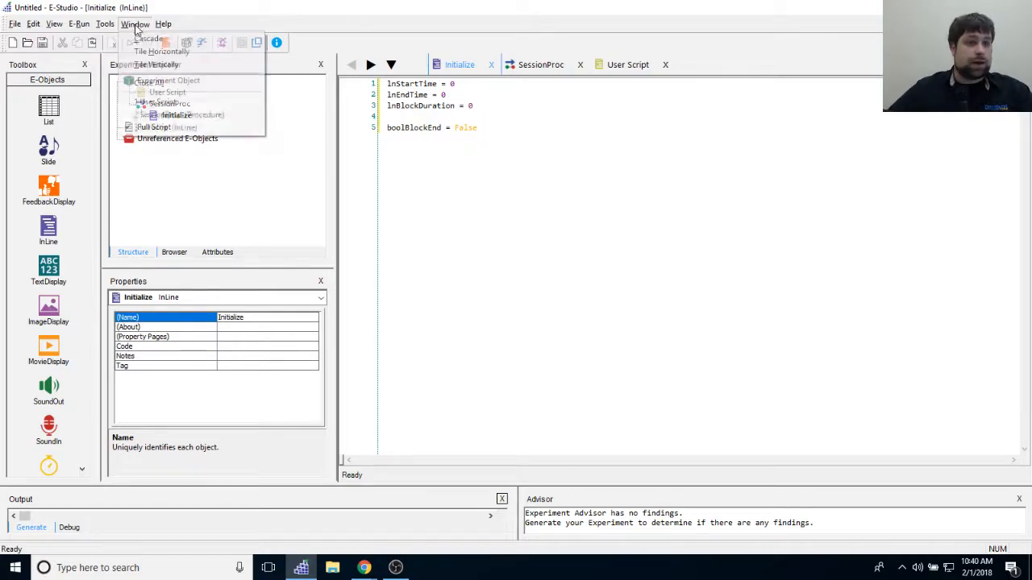
pyautogui.click(185, 87)
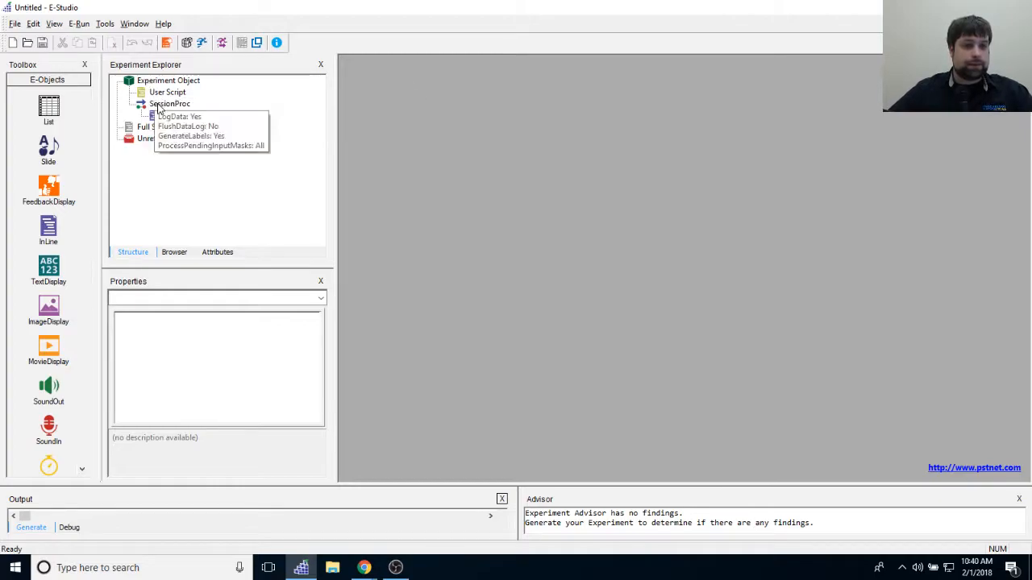
pyautogui.doubleClick(170, 104)
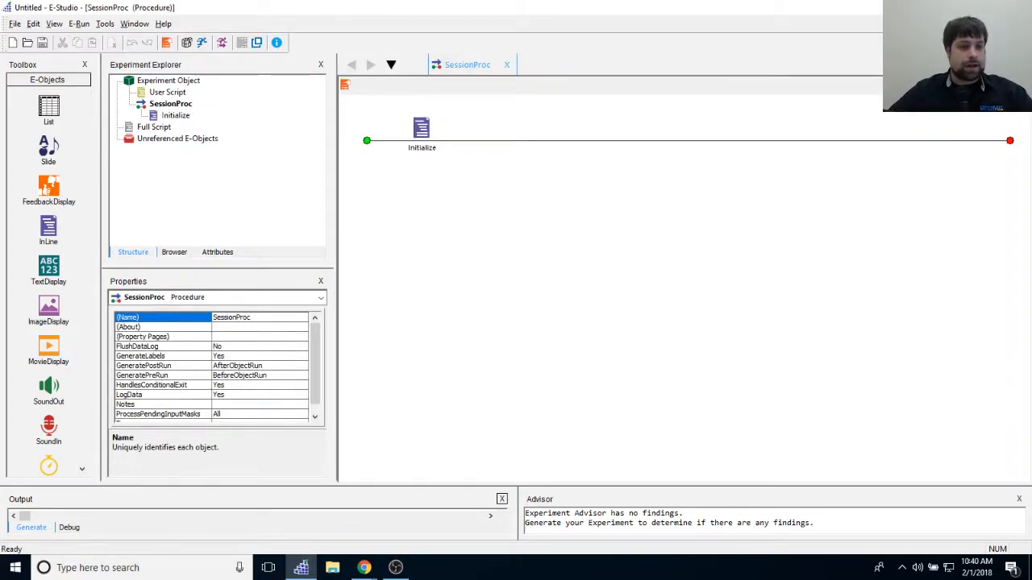
# Step: Add a TextDisplay object after Initialize on the SessionProc timeline and rename it InstructionsDisplay
pyautogui.click(55, 267)
pyautogui.moveTo(54, 266); pyautogui.dragTo(565, 346)
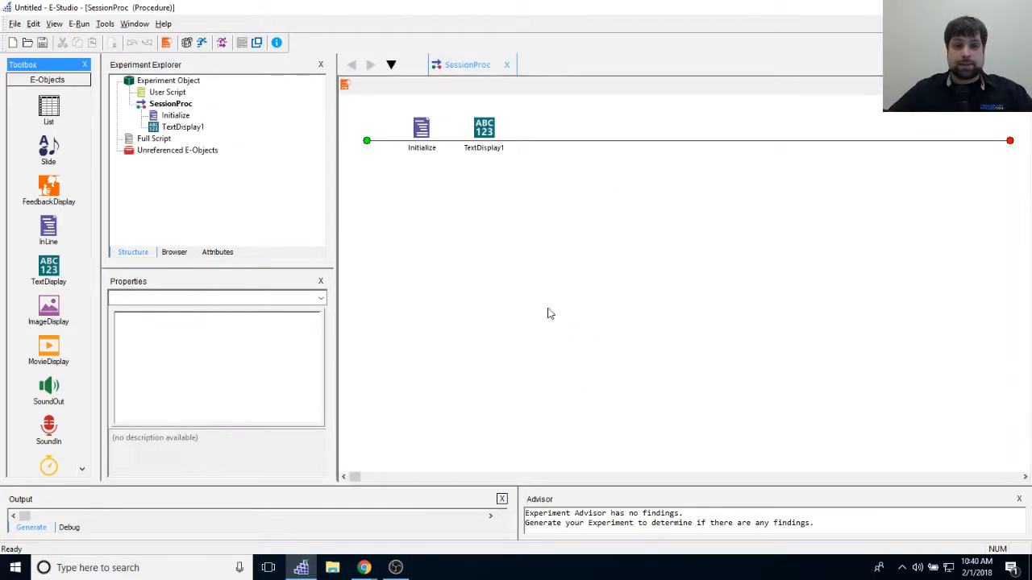
pyautogui.rightClick(483, 134)
pyautogui.click(513, 187)
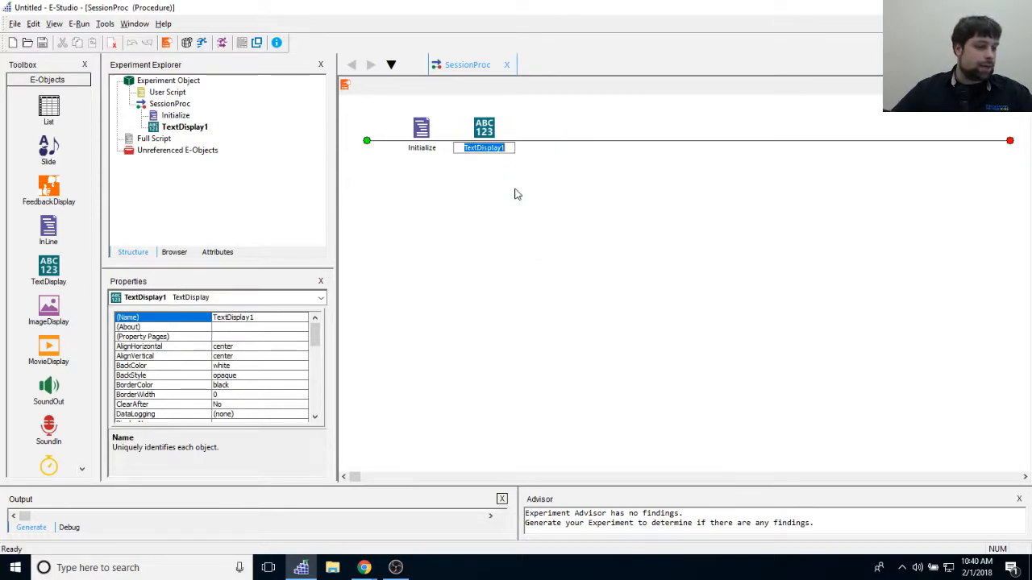
pyautogui.write('InstructionsD')
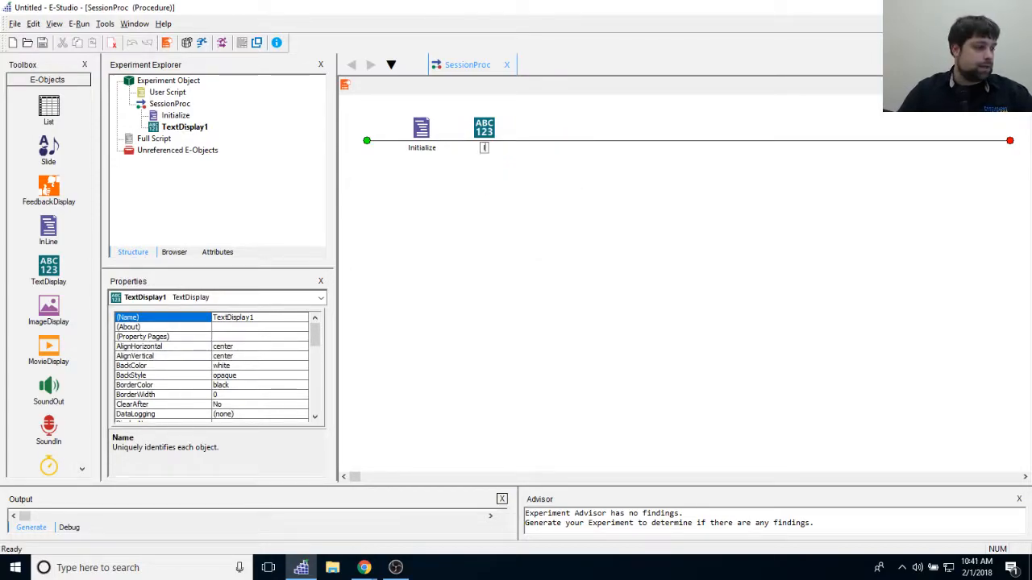
pyautogui.write('isplay')
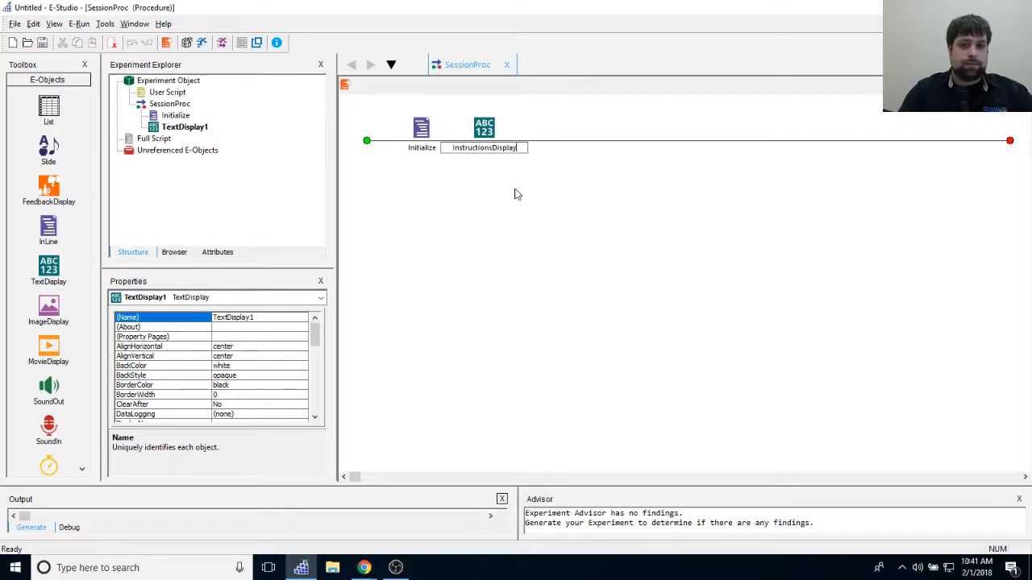
pyautogui.press('Return')
pyautogui.click(522, 202)
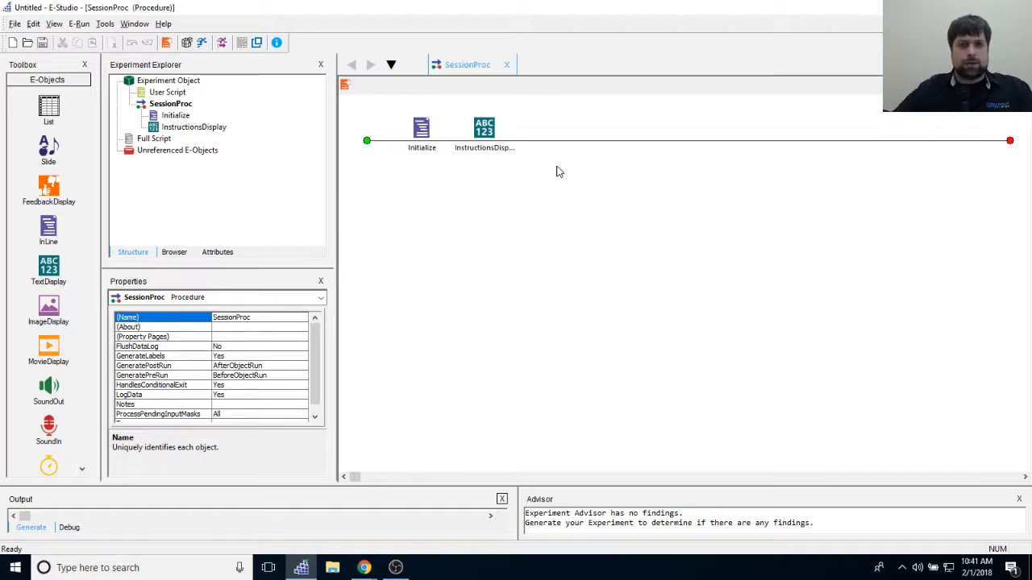
# Step: Open InstructionsDisplay and enter the opening text "This is a test that measures your reaction speed and accuracy." followed by a blank line
pyautogui.doubleClick(491, 138)
pyautogui.click(667, 128)
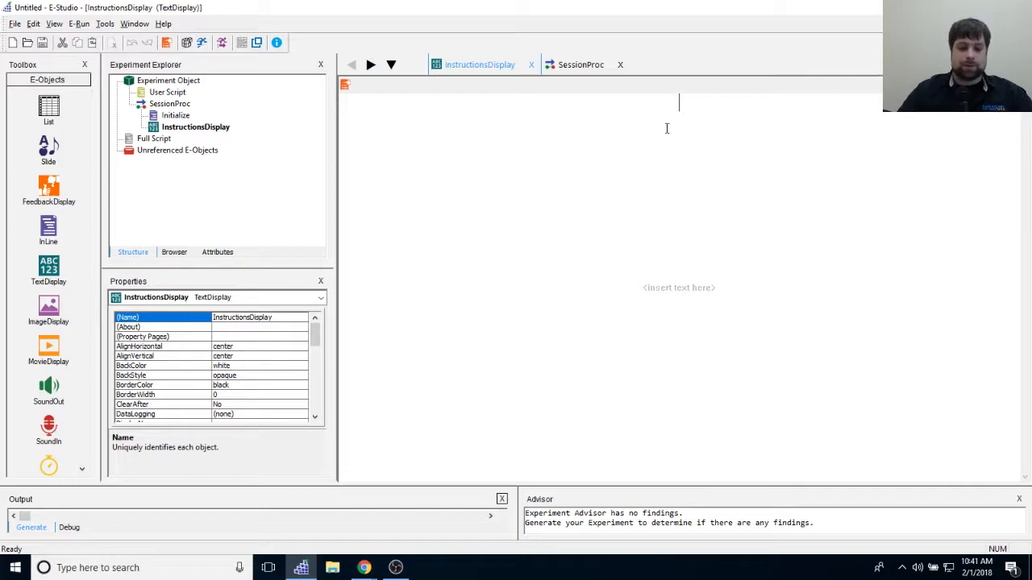
pyautogui.write('This is a')
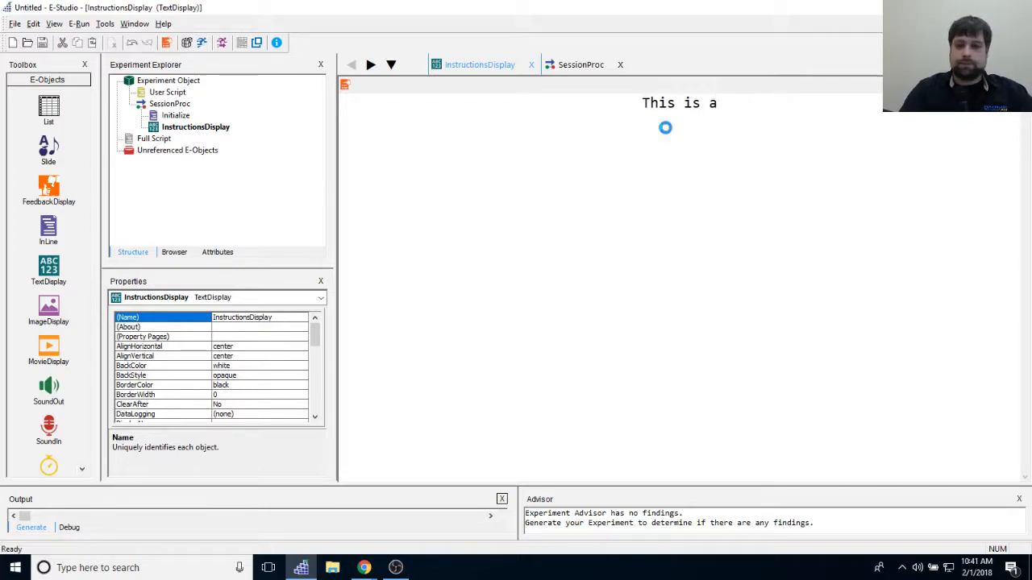
pyautogui.write(' test that mee')
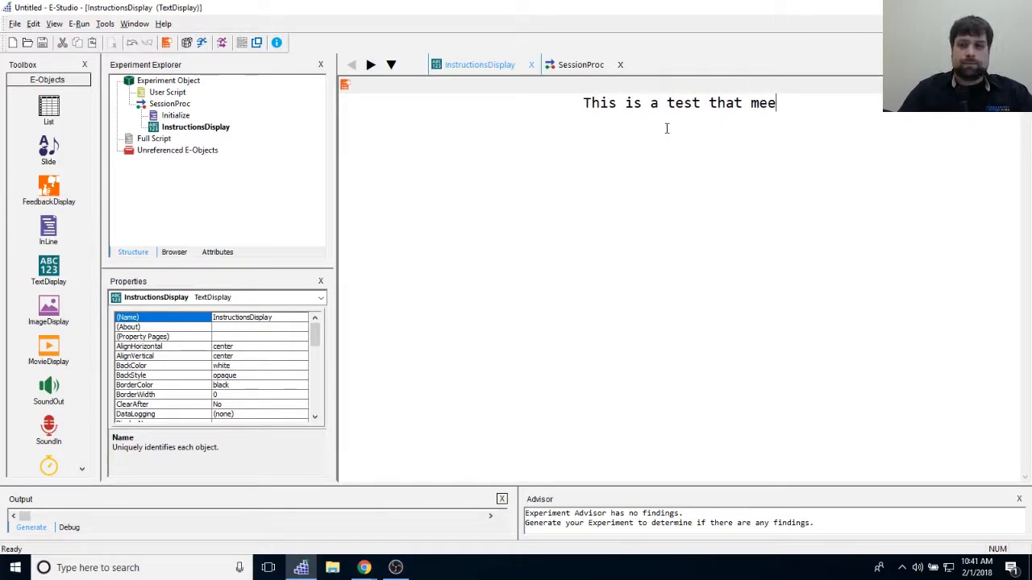
pyautogui.press('BackSpace')
pyautogui.write('asures you')
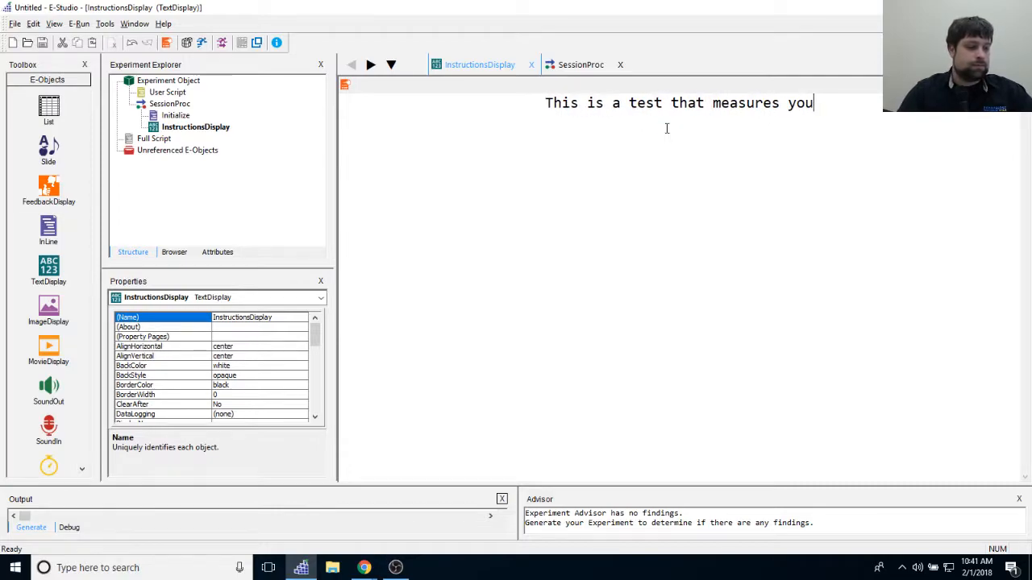
pyautogui.write('r reaction speed and accuracy.')
pyautogui.press('Return')
pyautogui.press('Return')
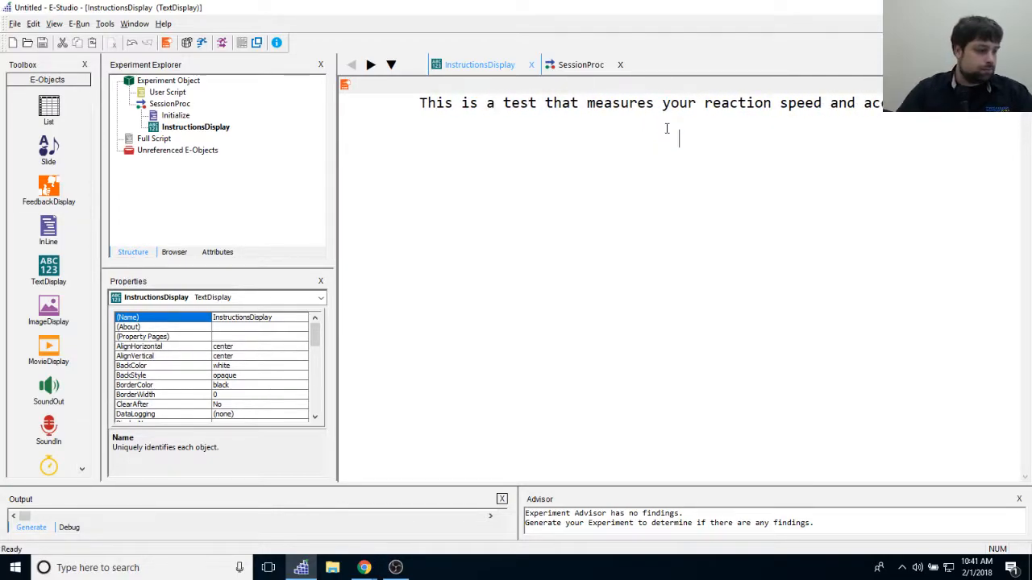
# Step: Add the paragraph "Please respond as quickly as possible but try to be as accurate as possible. However, don't worry if you make a mistake."
pyautogui.write('Please respond ')
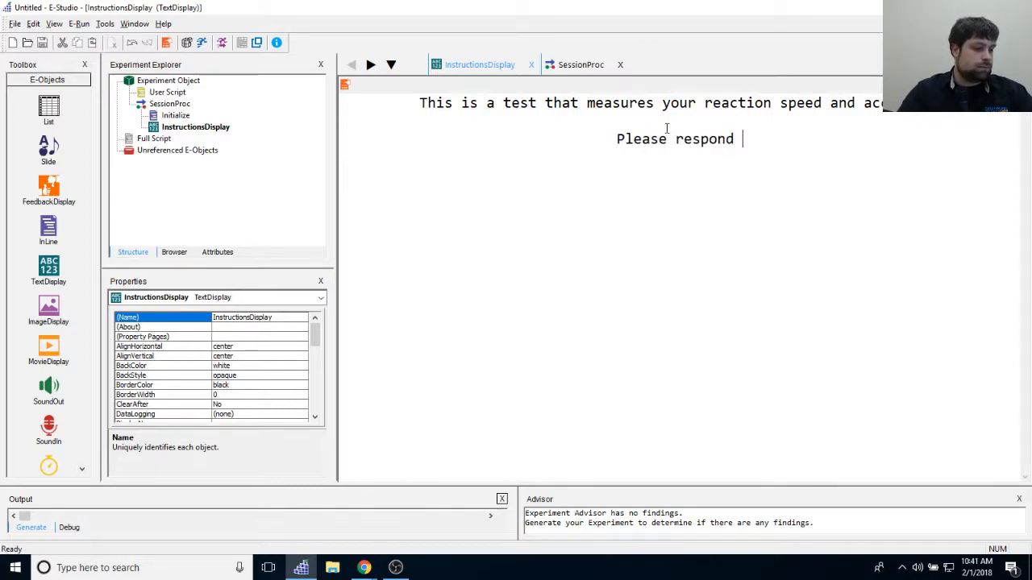
pyautogui.write('as quickly as possi')
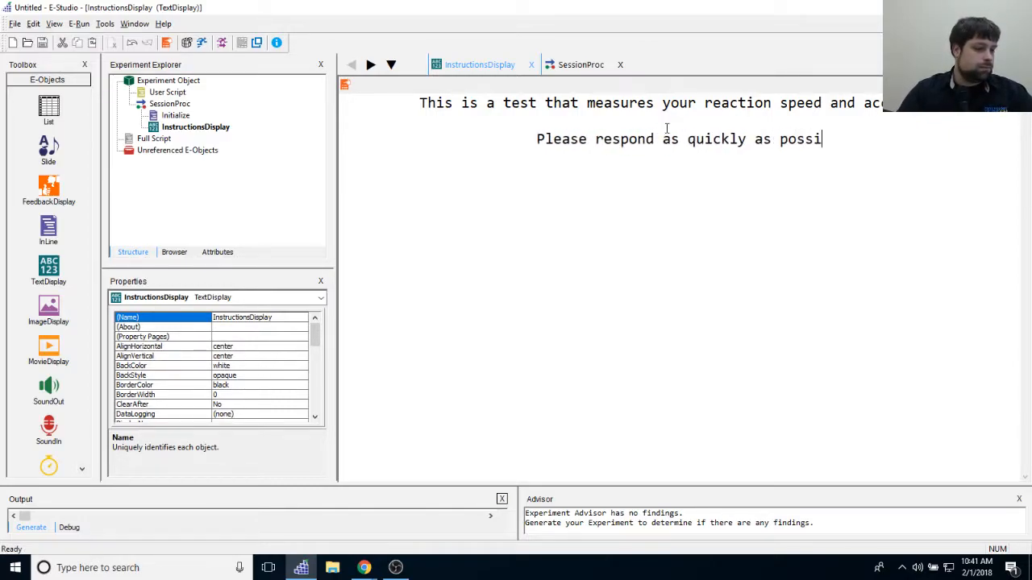
pyautogui.write('ble but try not to')
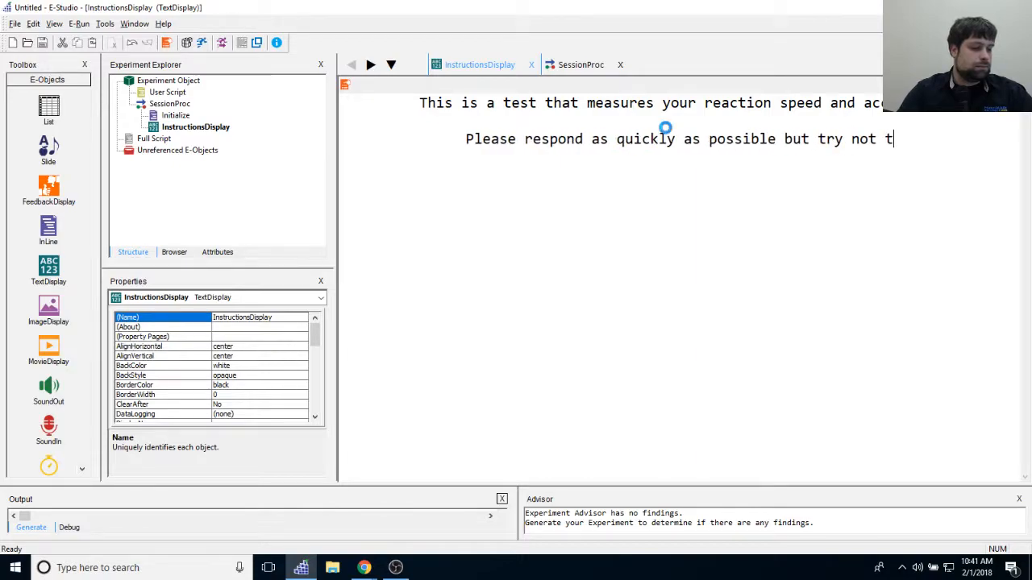
pyautogui.press('BackSpace')
pyautogui.press('BackSpace')
pyautogui.press('BackSpace')
pyautogui.press('BackSpace')
pyautogui.press('BackSpace')
pyautogui.press('BackSpace')
pyautogui.press('BackSpace')
pyautogui.write('to be as acc')
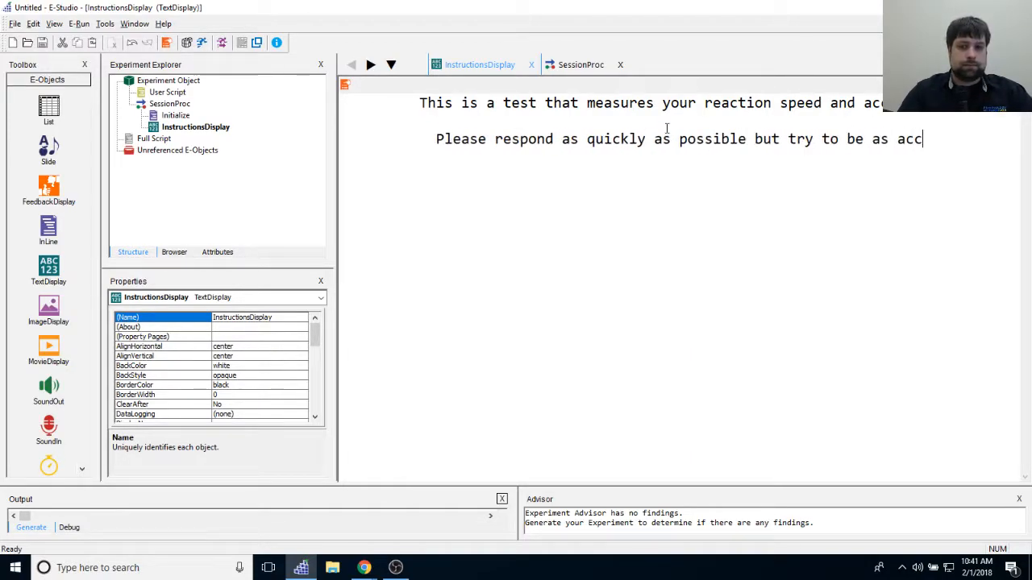
pyautogui.write('urate as po')
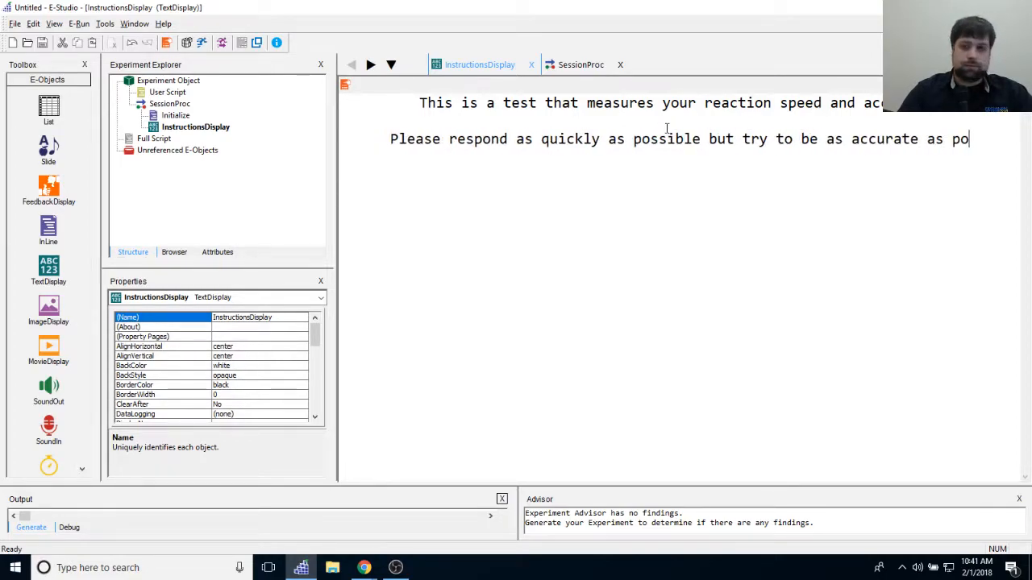
pyautogui.write('ssible. Howe')
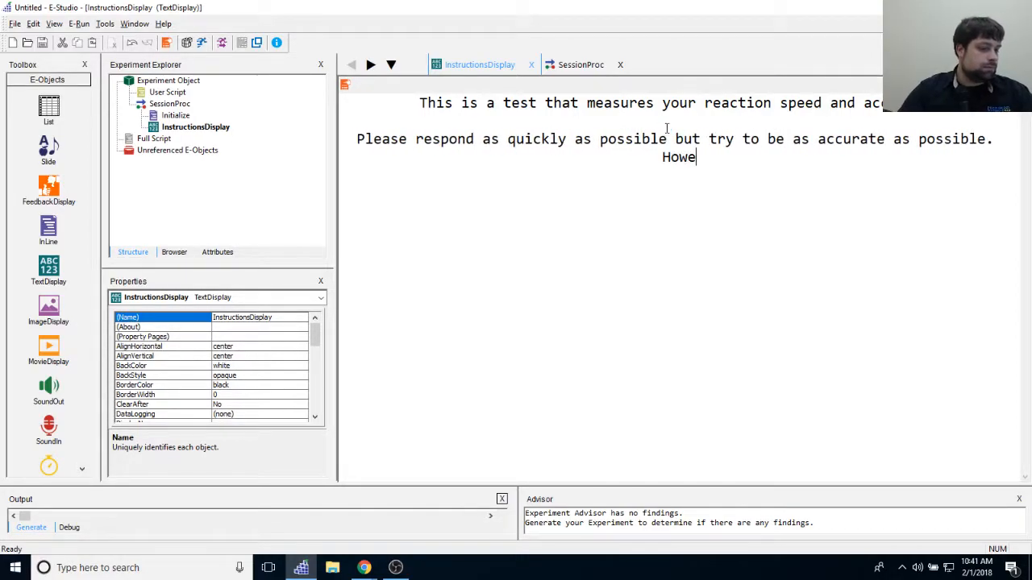
pyautogui.write("ver, don't worry if you ")
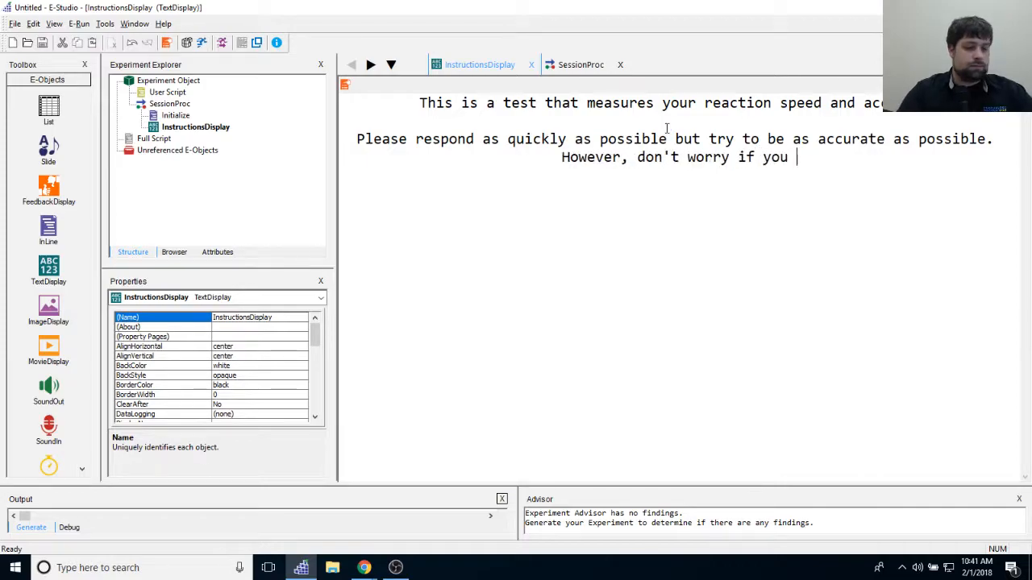
pyautogui.write('make a mistake.')
pyautogui.press('Return')
pyautogui.press('Return')
# Step: Add three paragraphs: "Do not try to correct an error.", "We will begin with a practice trial." and "Press any key to being."
pyautogui.write('Do not try to ')
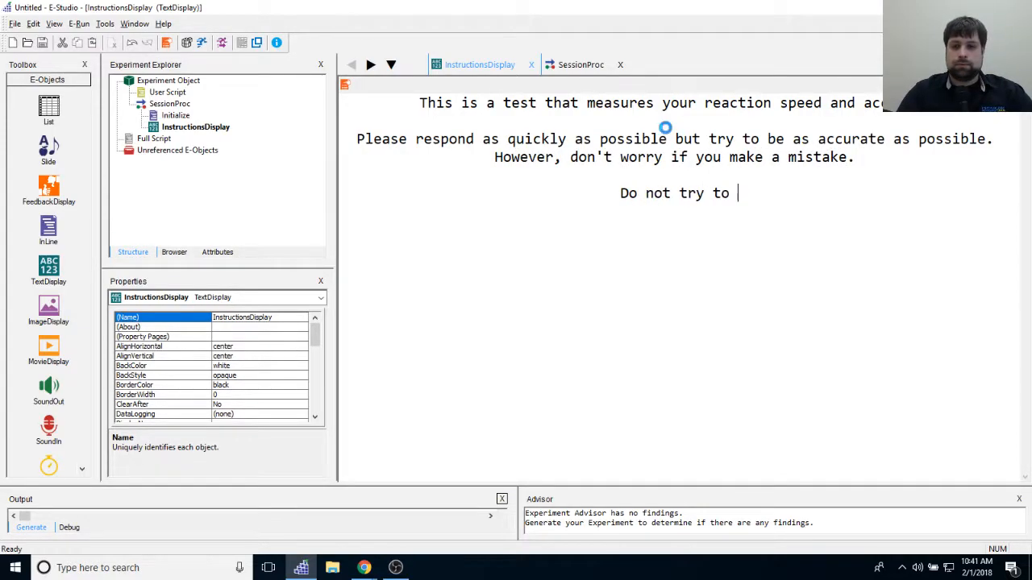
pyautogui.write('correct an error.')
pyautogui.press('Return')
pyautogui.write('We wil')
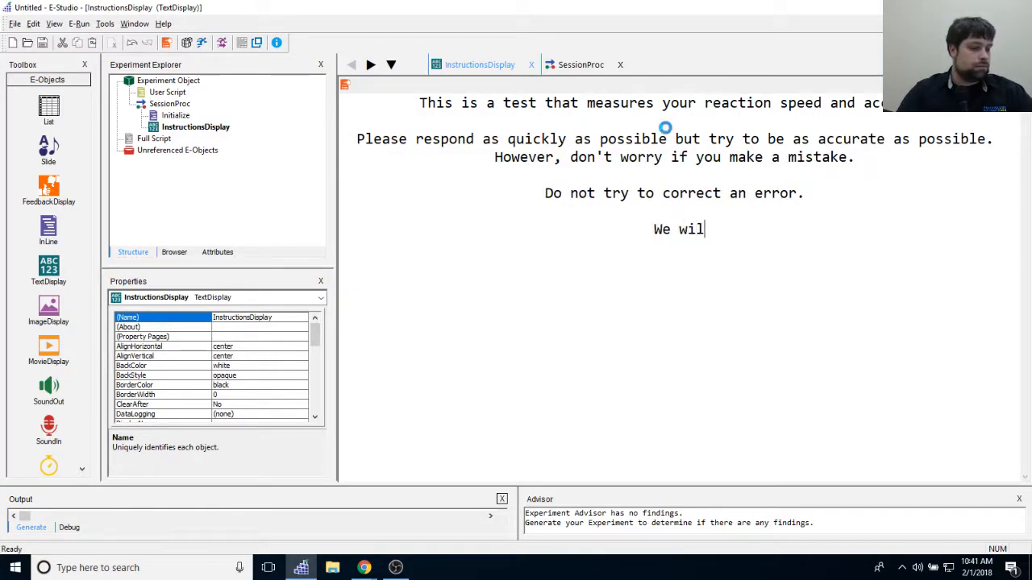
pyautogui.write('l begin with a practice trial')
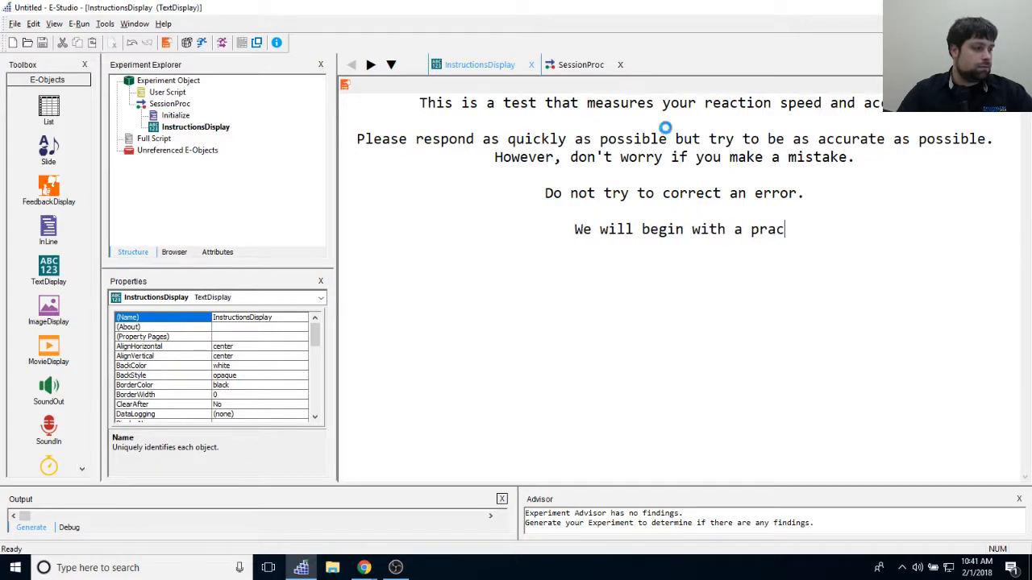
pyautogui.write('Pr')
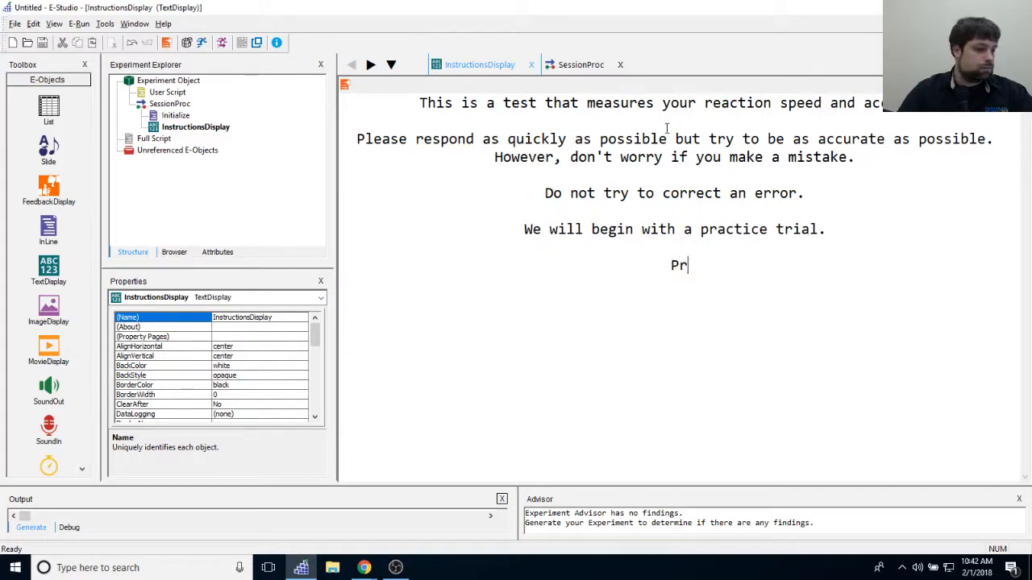
pyautogui.write('ess any key to being.')
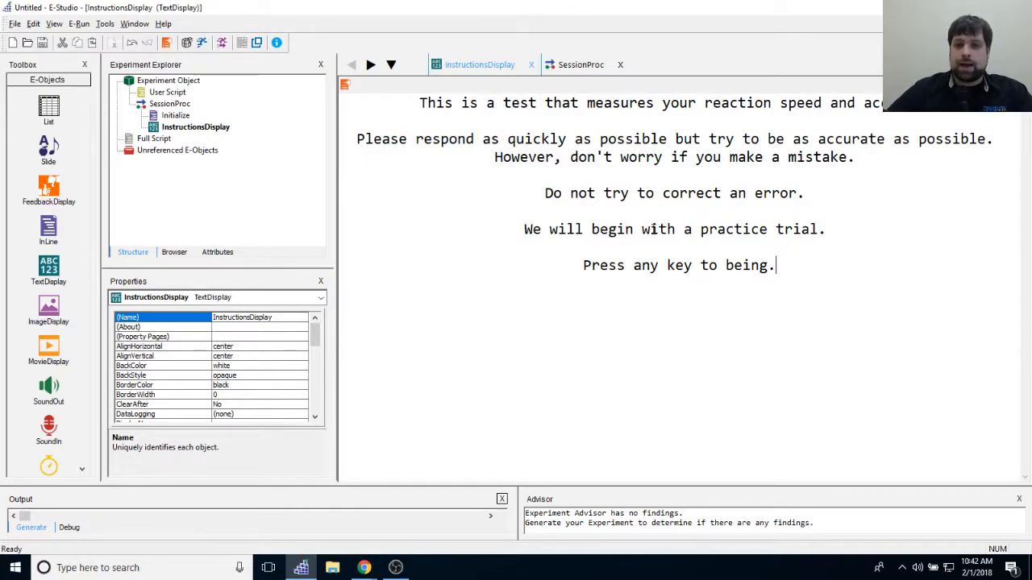
# Step: Review the instruction lines about not correcting errors, the practice trial and the key prompt
pyautogui.moveTo(543, 194); pyautogui.dragTo(829, 229)
pyautogui.click(817, 194)
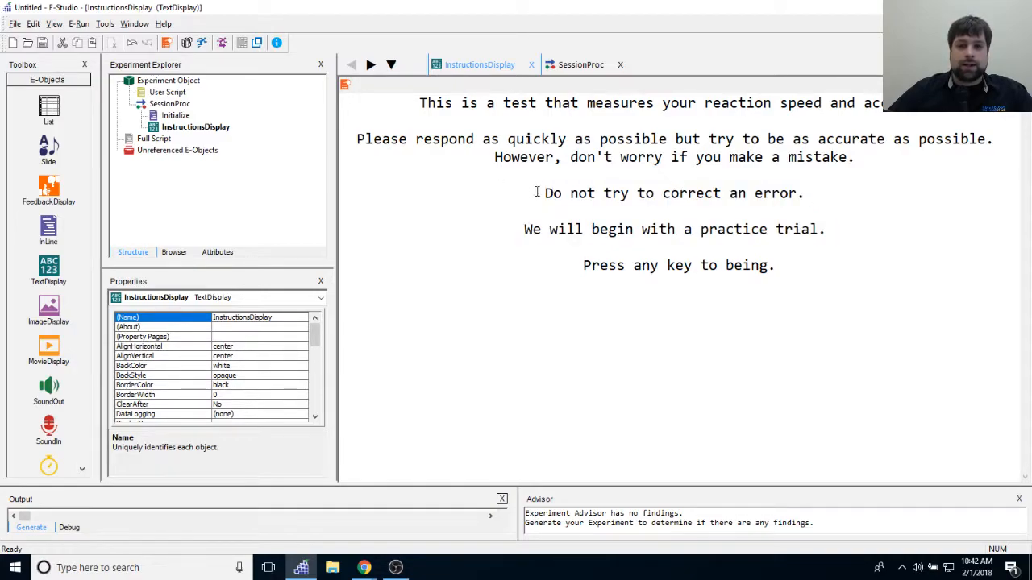
pyautogui.moveTo(544, 194); pyautogui.dragTo(905, 212)
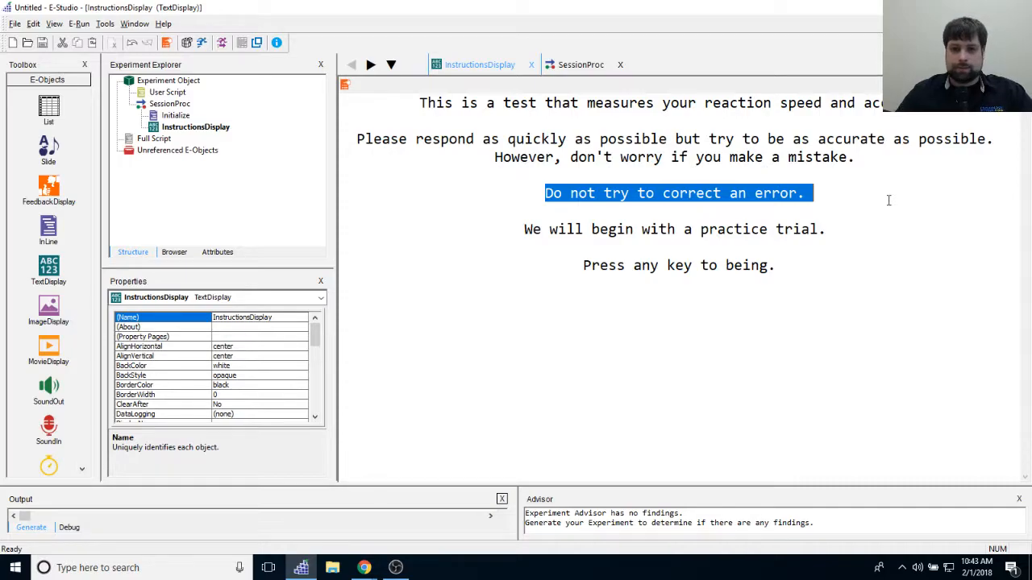
pyautogui.click(829, 168)
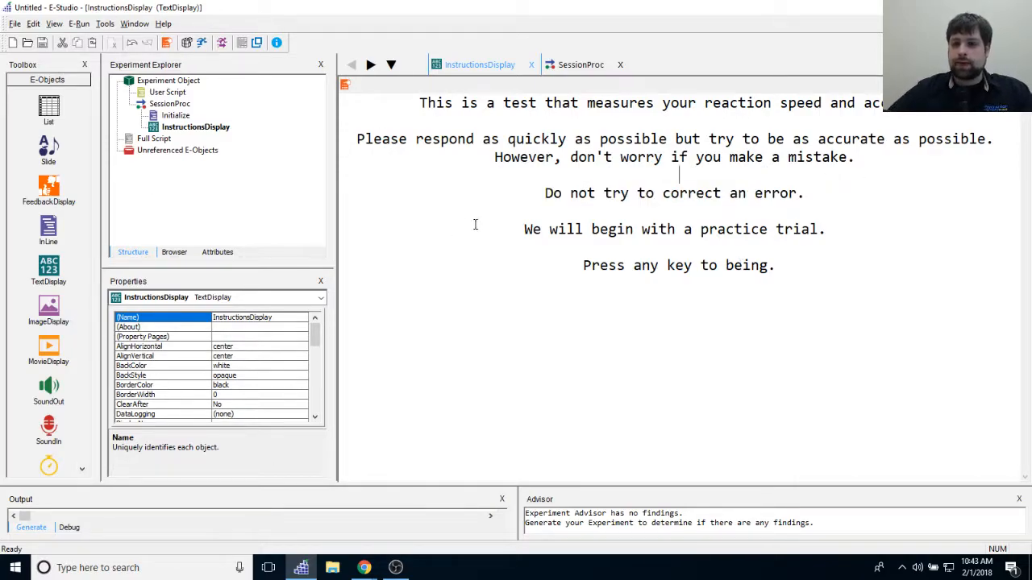
pyautogui.moveTo(479, 225); pyautogui.dragTo(830, 228)
pyautogui.click(772, 259)
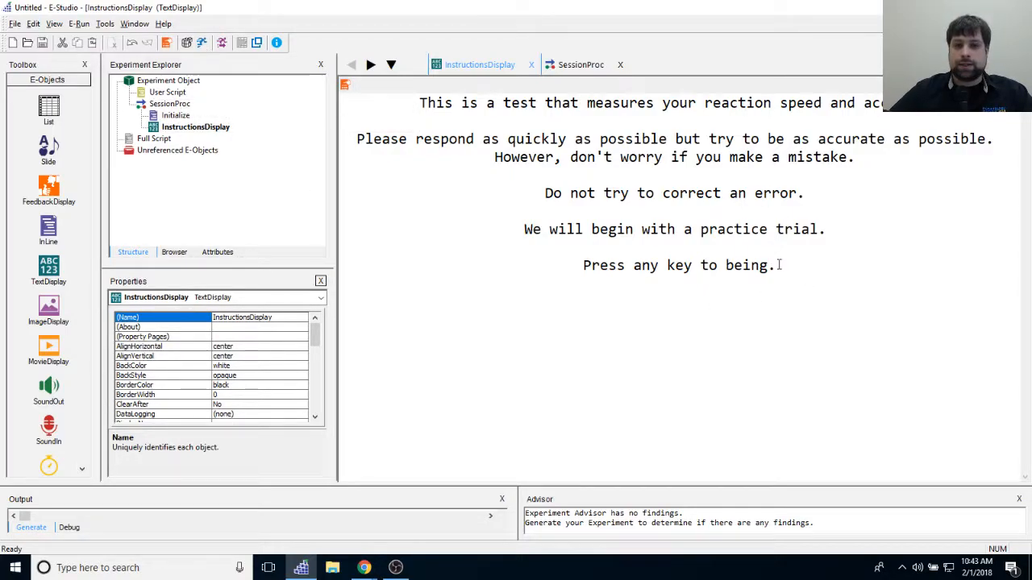
pyautogui.moveTo(582, 265); pyautogui.dragTo(782, 266)
# Step: Correct the misspelled word in the last instruction line so it reads "Press any key to begin."
pyautogui.click(796, 320)
pyautogui.press('Left')
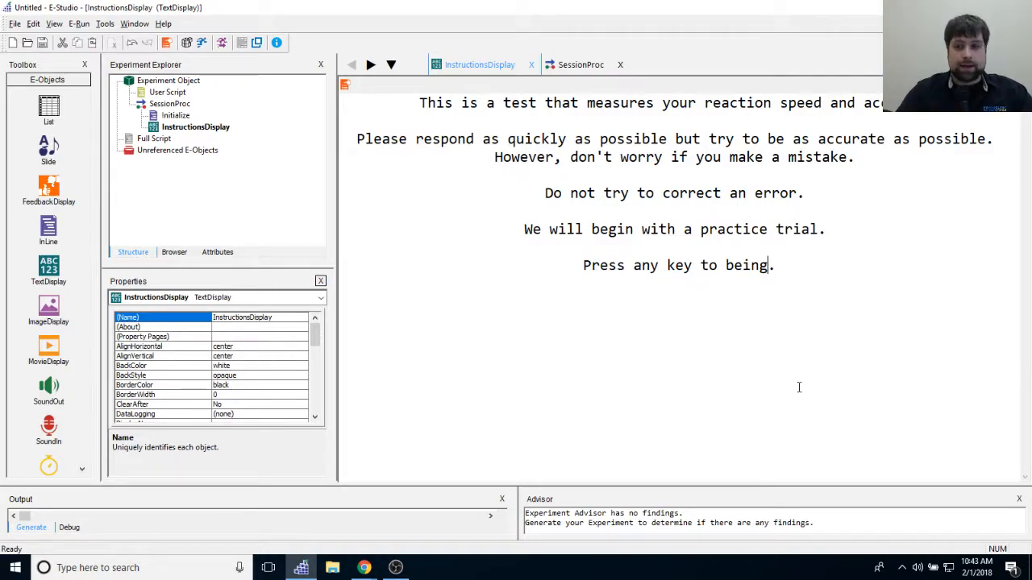
pyautogui.press('BackSpace')
pyautogui.press('BackSpace')
pyautogui.press('BackSpace')
pyautogui.press('BackSpace')
pyautogui.write('egin')
pyautogui.press('BackSpace')
pyautogui.press('BackSpace')
pyautogui.write('gin')
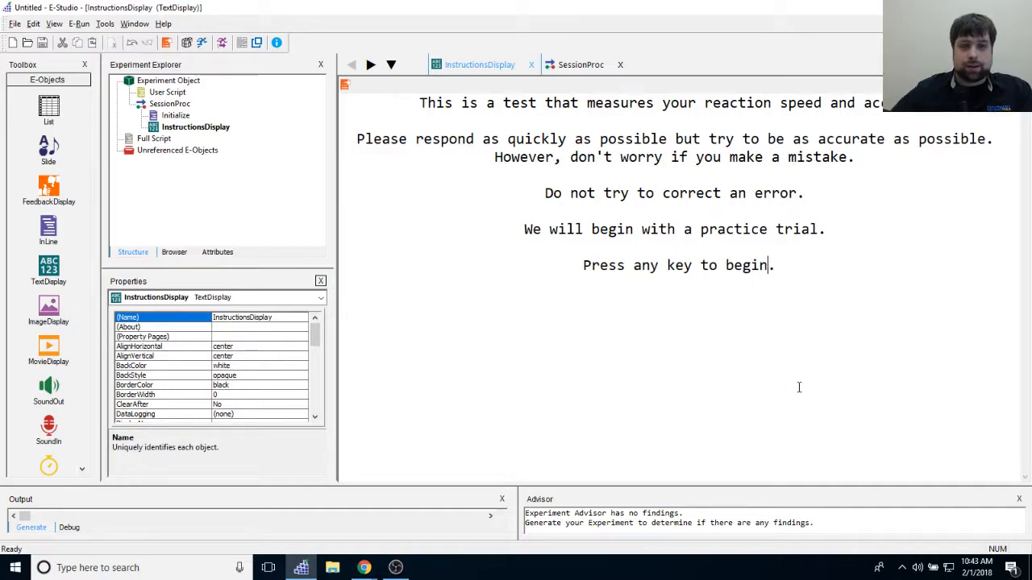
pyautogui.click(852, 288)
pyautogui.click(777, 218)
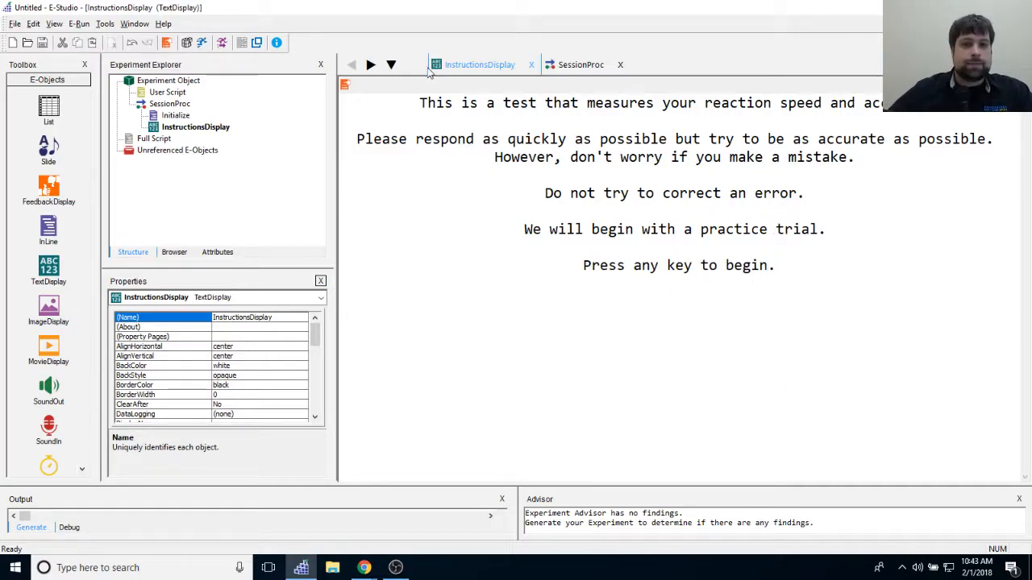
# Step: In the InstructionsDisplay properties, set the duration to (infinite) and the data logging to Time Audit Only
pyautogui.click(344, 84)
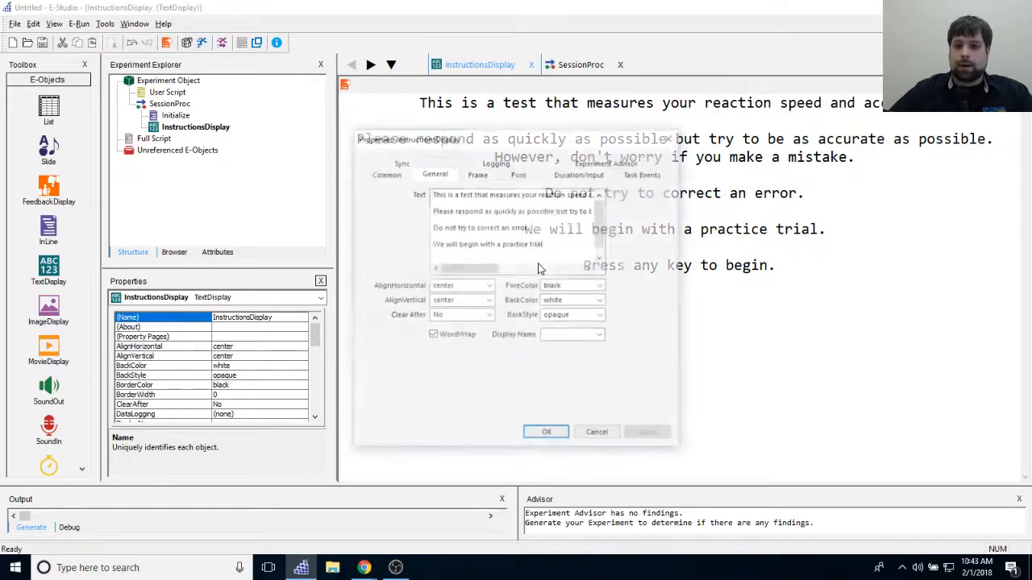
pyautogui.click(585, 172)
pyautogui.moveTo(544, 138); pyautogui.dragTo(670, 115)
pyautogui.click(613, 178)
pyautogui.click(579, 188)
pyautogui.click(596, 176)
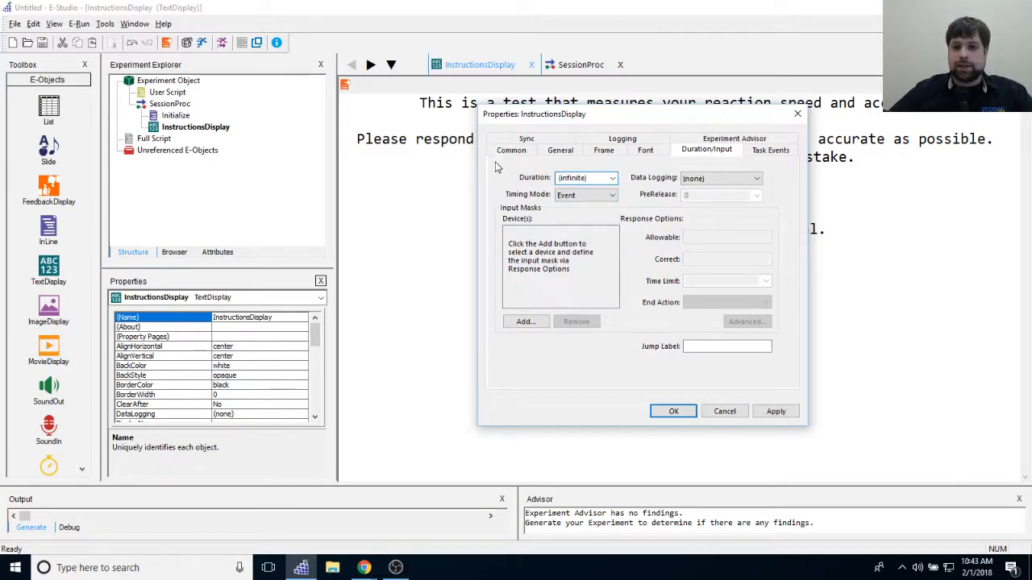
pyautogui.click(740, 179)
pyautogui.click(734, 223)
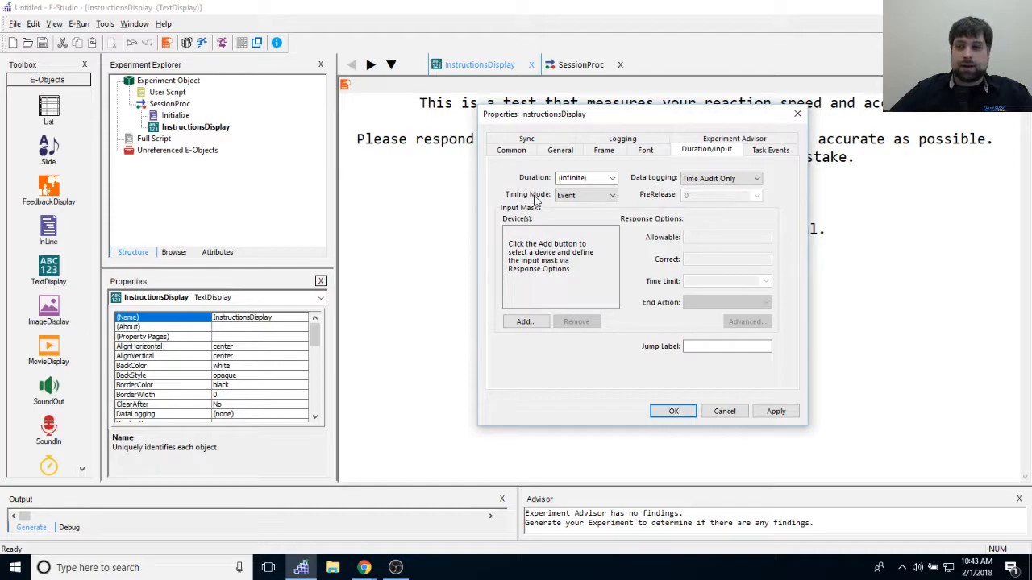
# Step: Add a Keyboard input device to InstructionsDisplay and select it to show its response options
pyautogui.click(528, 323)
pyautogui.doubleClick(568, 219)
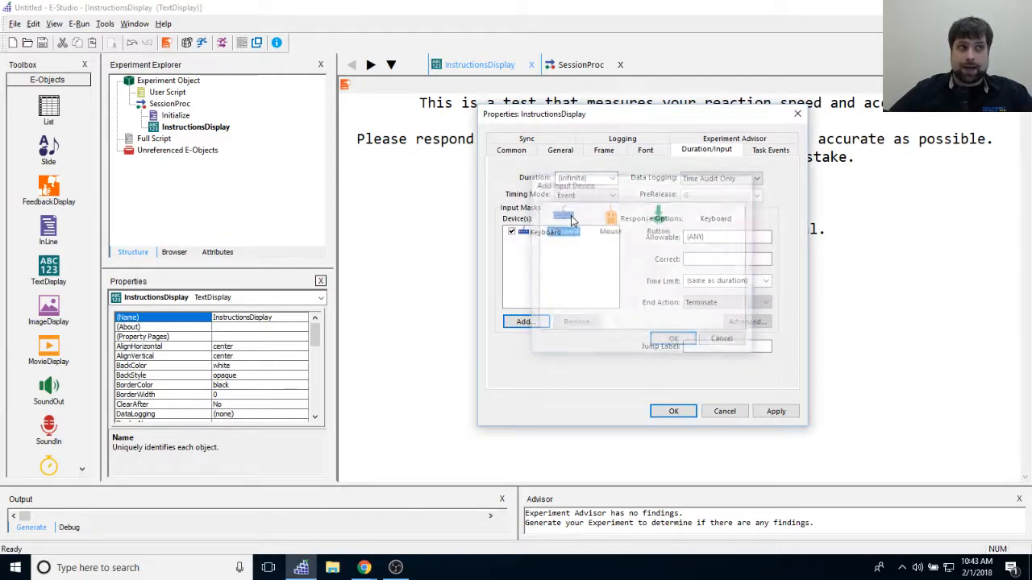
pyautogui.click(590, 256)
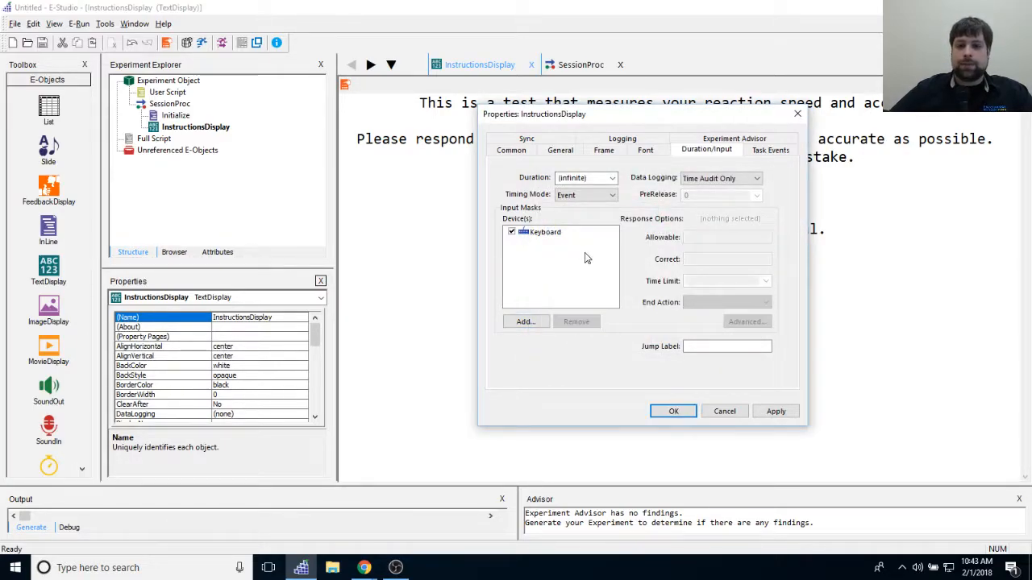
pyautogui.click(552, 233)
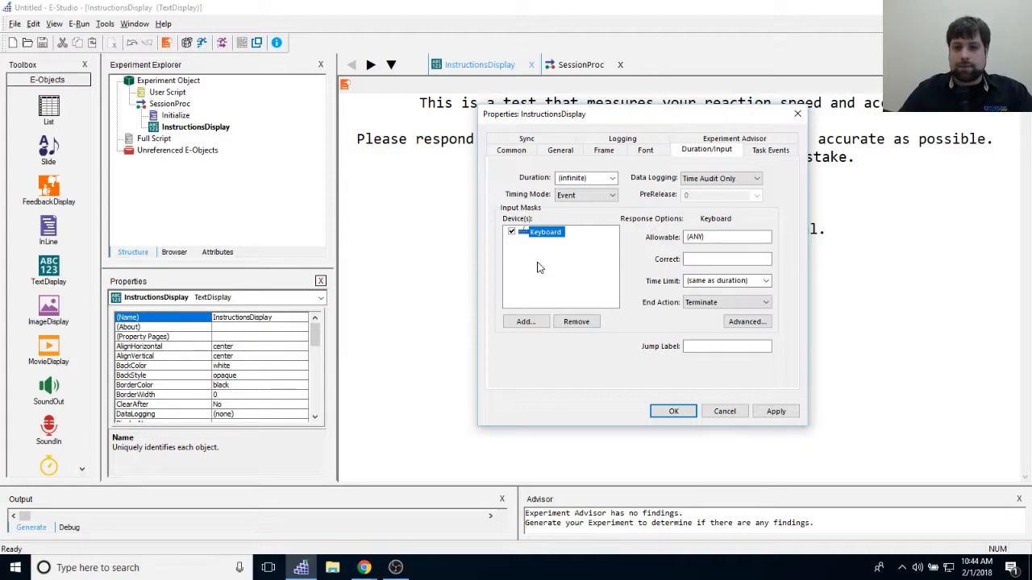
# Step: Check the Keyboard device's allowable and correct response options, and apply and close the InstructionsDisplay properties
pyautogui.moveTo(641, 115); pyautogui.dragTo(626, 99)
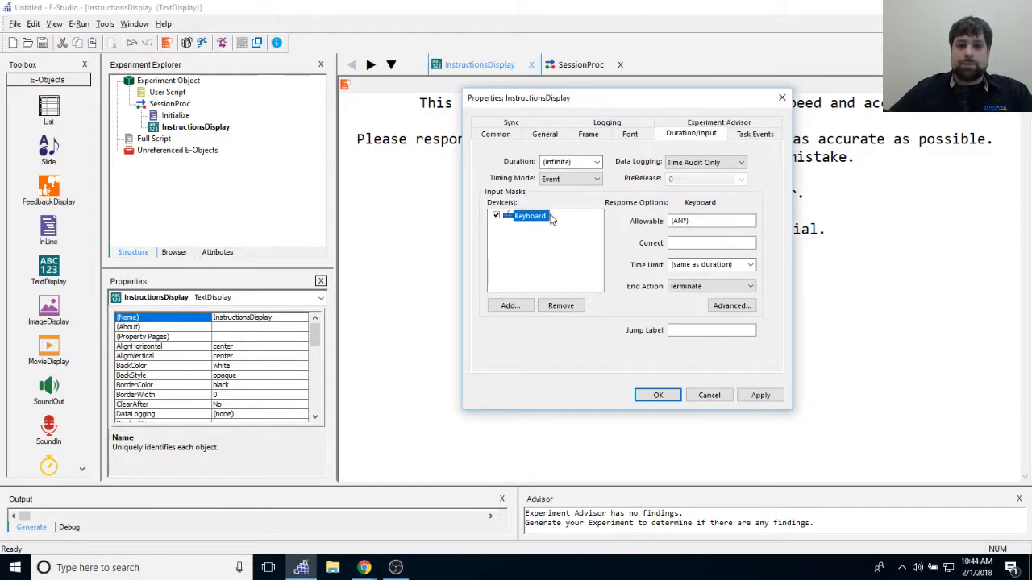
pyautogui.click(562, 228)
pyautogui.click(511, 218)
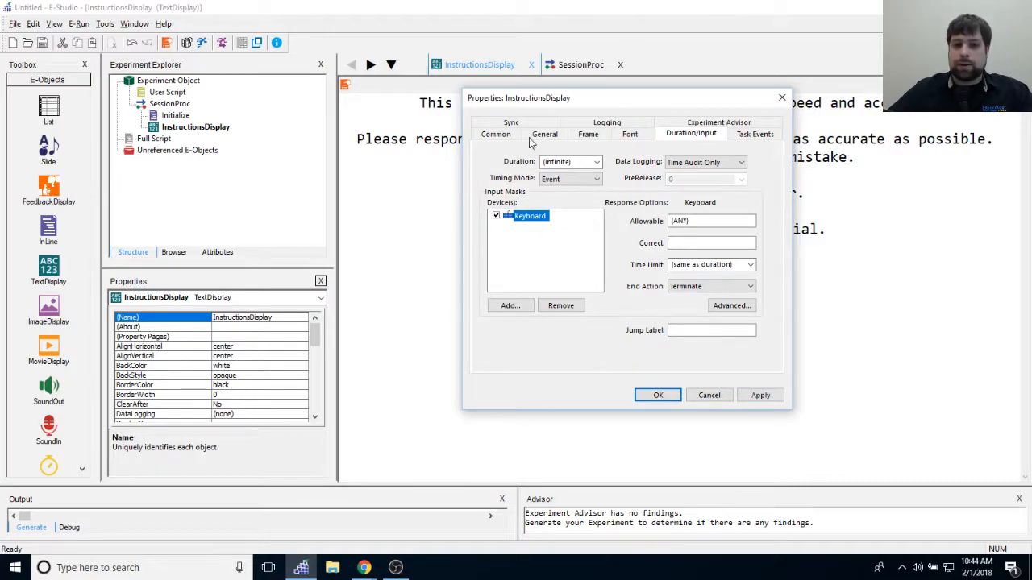
pyautogui.click(723, 223)
pyautogui.press('Tab')
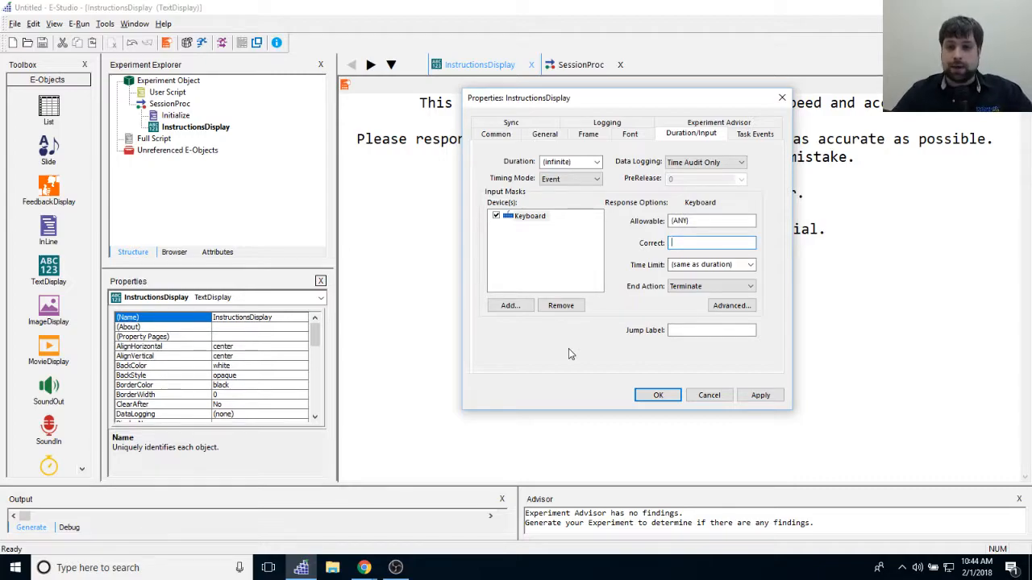
pyautogui.click(758, 395)
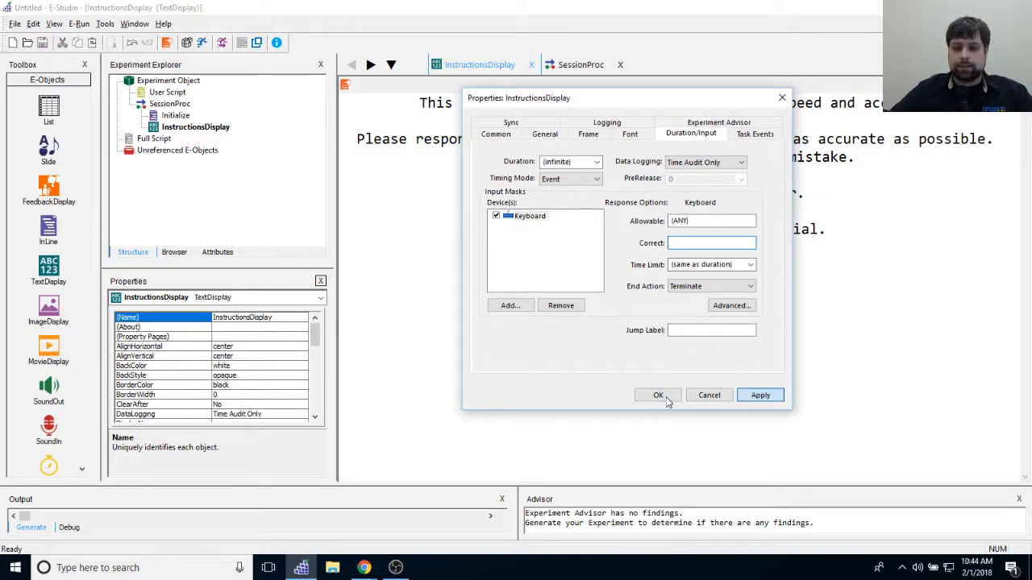
pyautogui.click(663, 394)
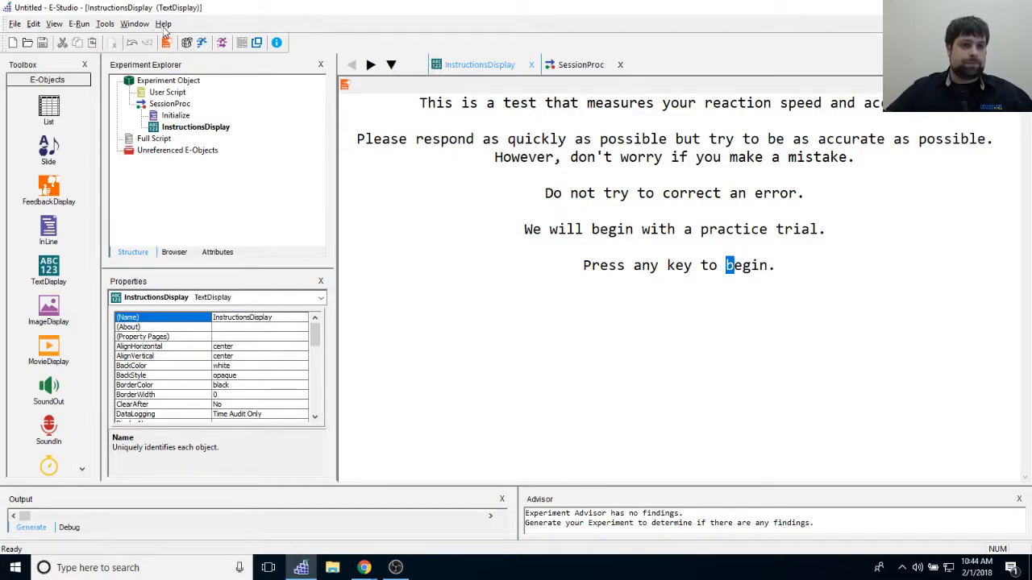
# Step: Close all open object windows and reopen the SessionProc timeline
pyautogui.click(144, 25)
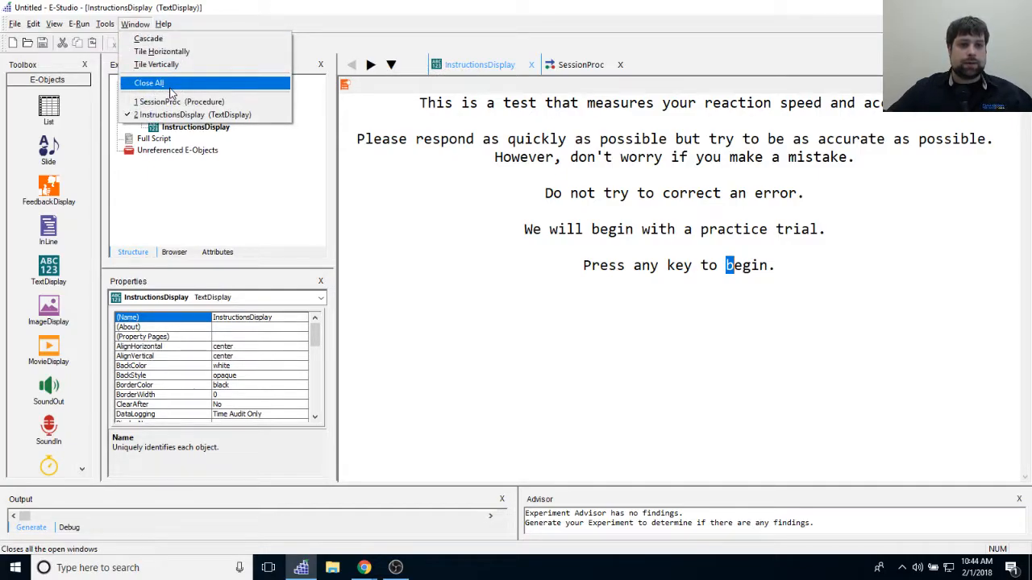
pyautogui.click(168, 81)
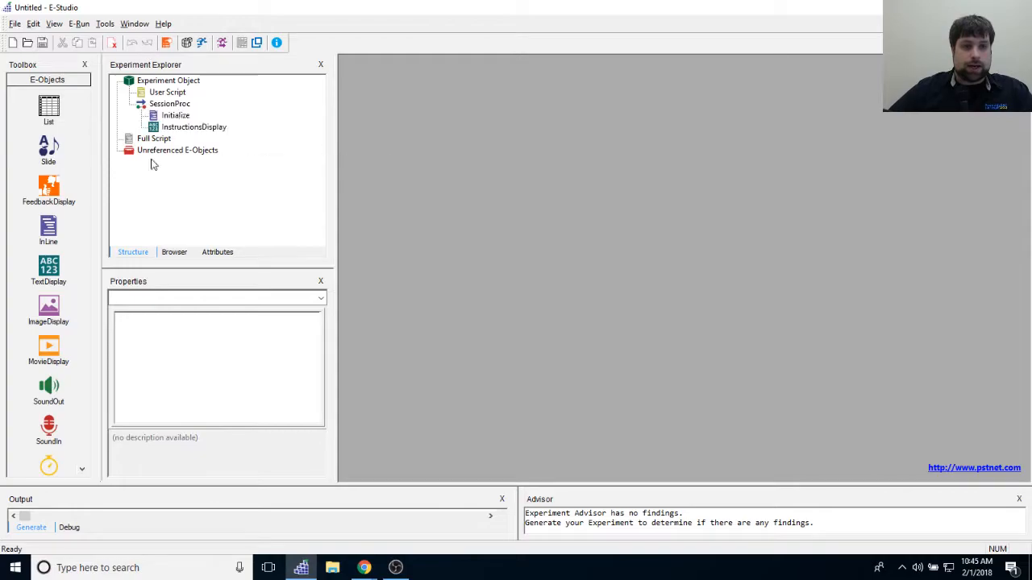
pyautogui.doubleClick(162, 108)
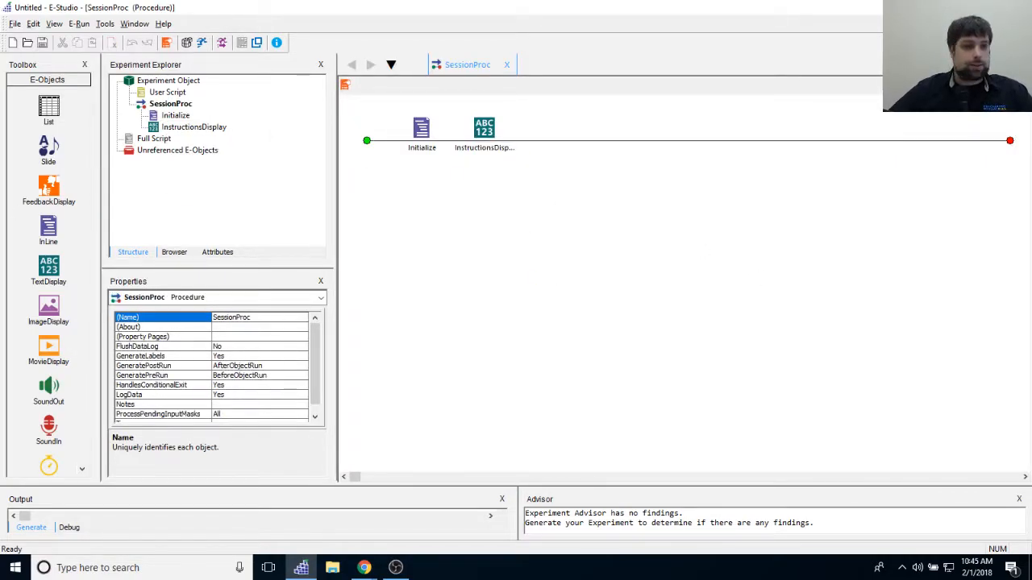
# Step: Add a List object after InstructionsDisplay on the SessionProc timeline and rename it BlockList
pyautogui.moveTo(49, 120); pyautogui.dragTo(754, 274)
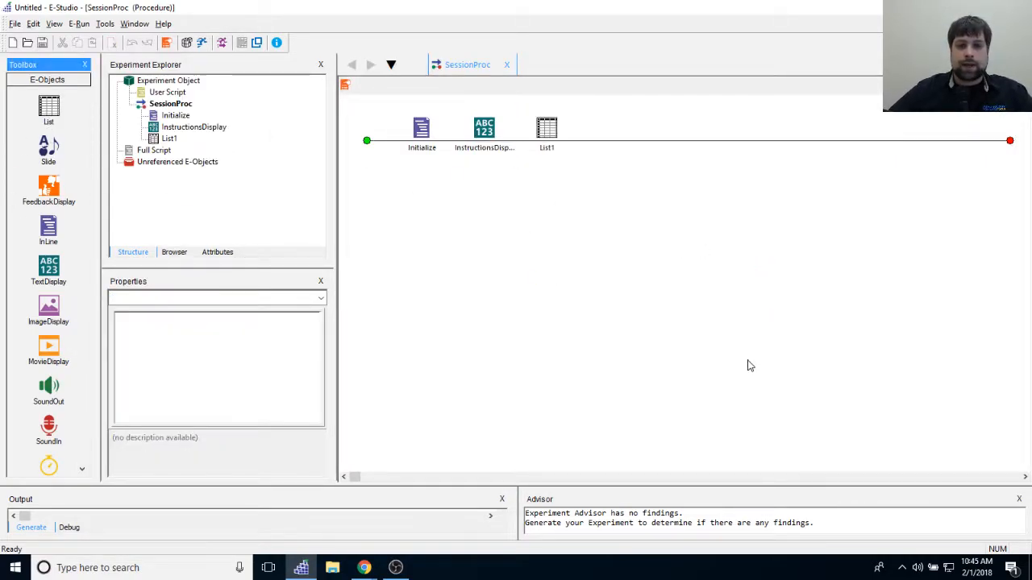
pyautogui.rightClick(554, 137)
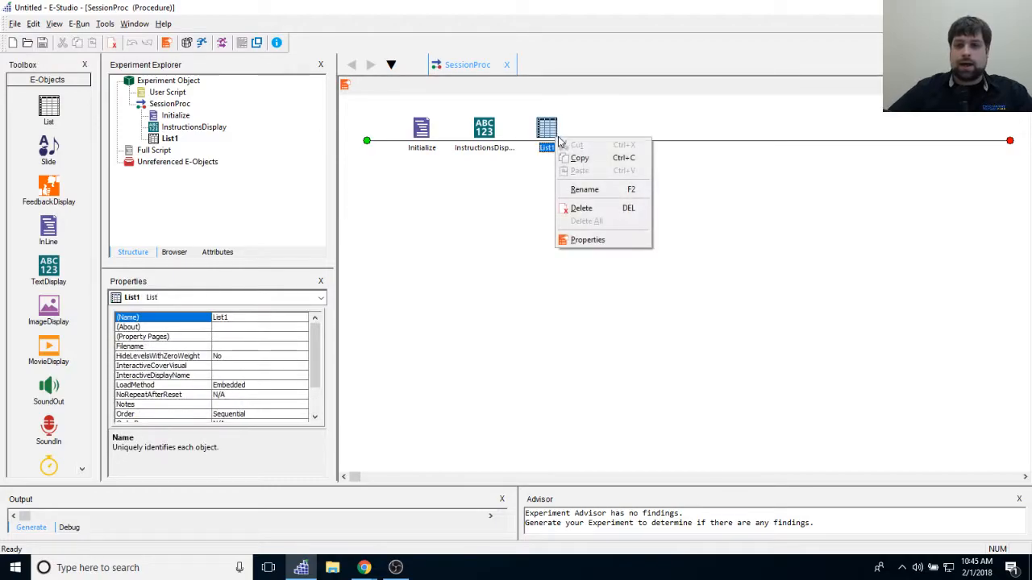
pyautogui.click(592, 188)
pyautogui.write('BlockList')
pyautogui.press('Return')
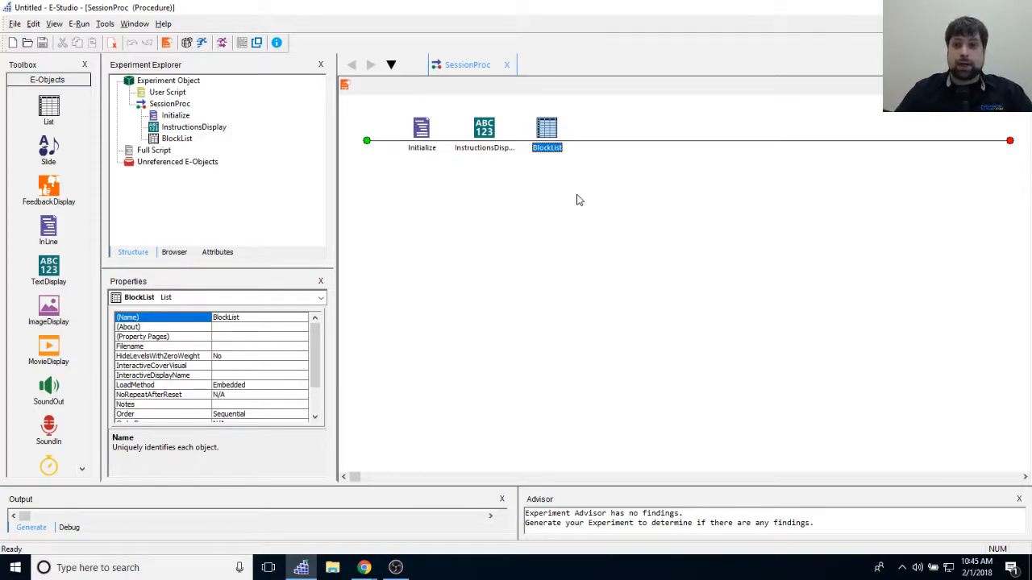
# Step: In BlockList, assign a newly created procedure PracBlockProc to the first level without making it the default for new levels
pyautogui.doubleClick(545, 149)
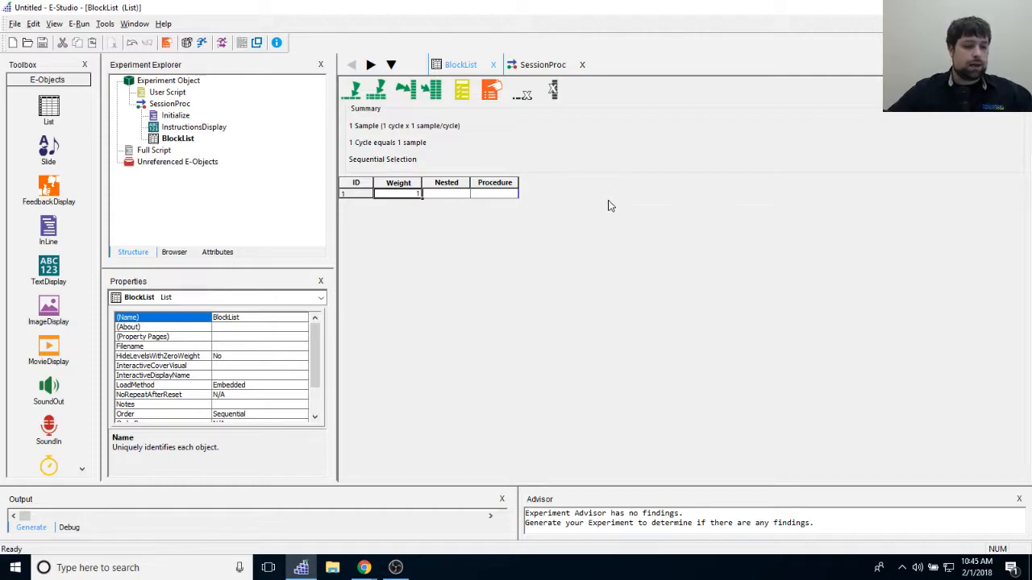
pyautogui.click(494, 194)
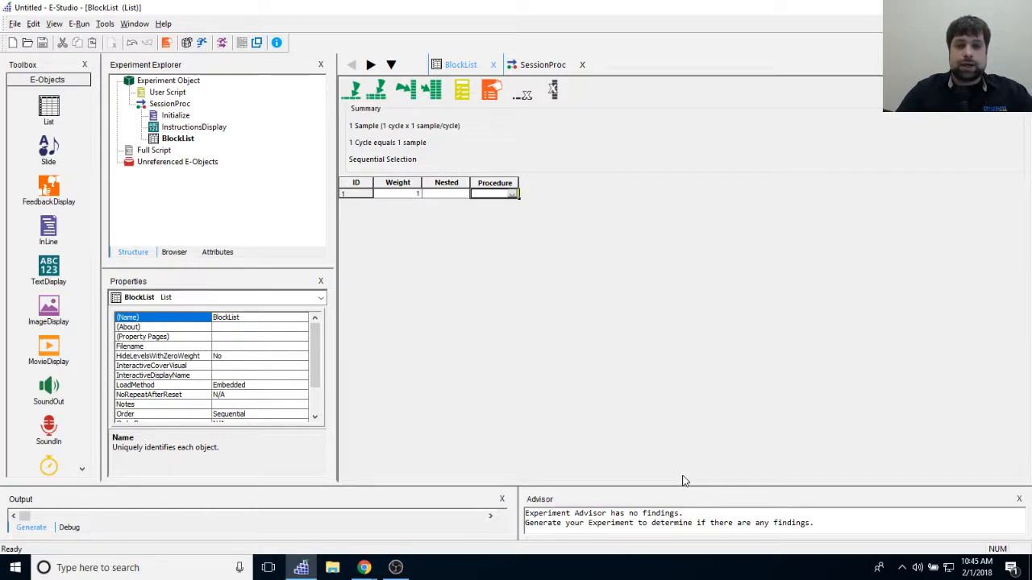
pyautogui.write('Prac')
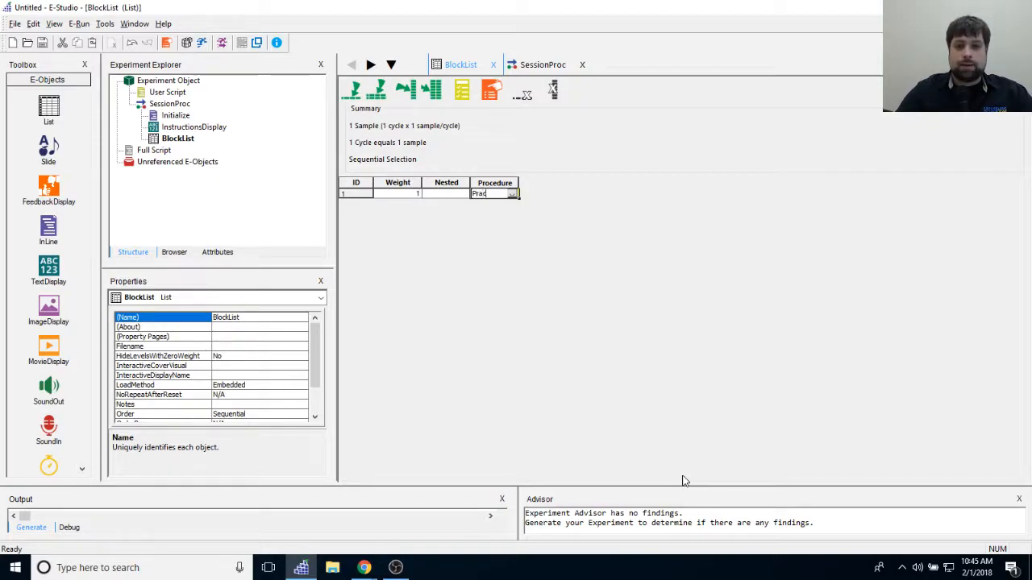
pyautogui.write('BlockProc')
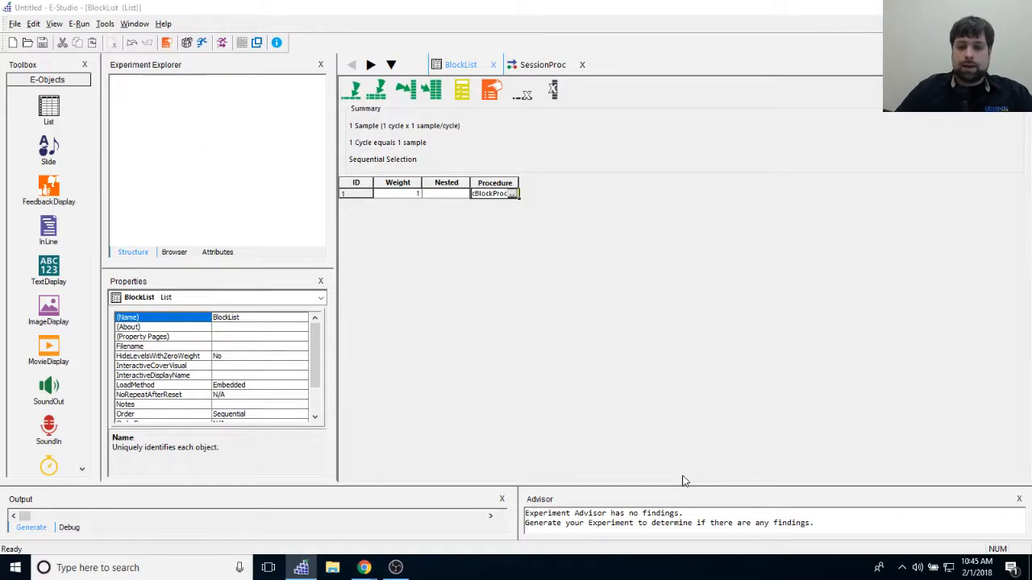
pyautogui.press('Return')
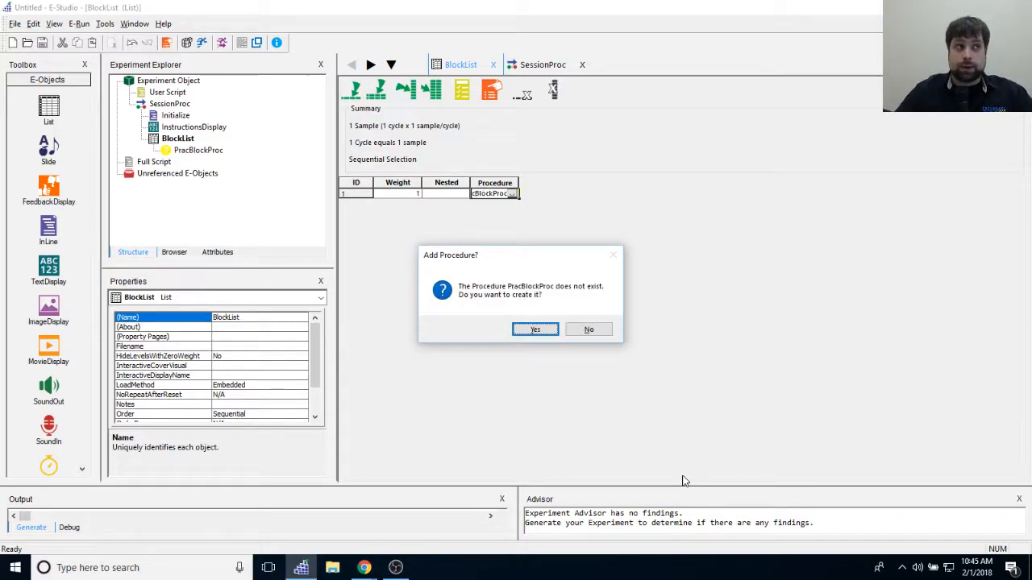
pyautogui.press('Return')
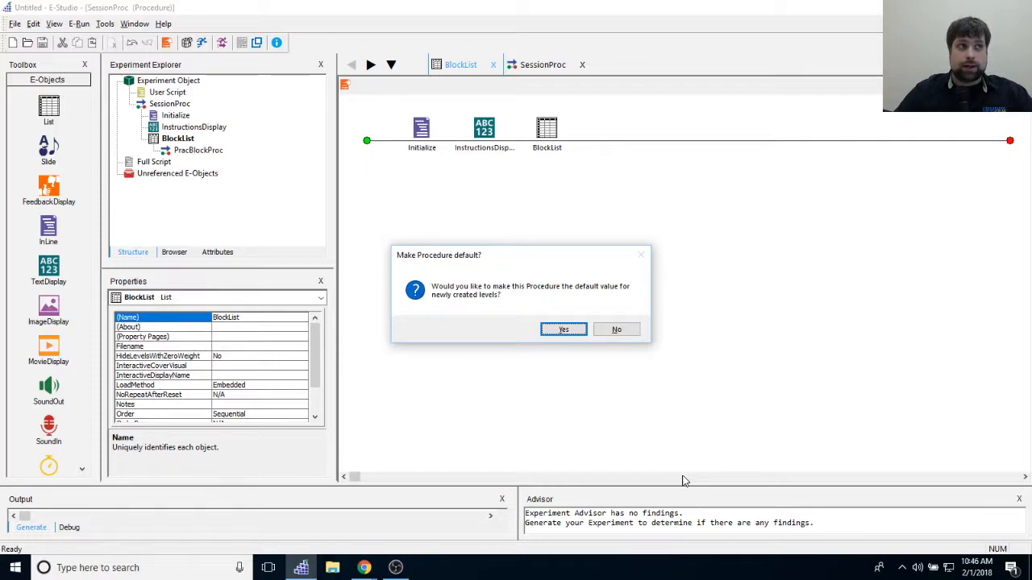
pyautogui.press('Tab')
pyautogui.press('Return')
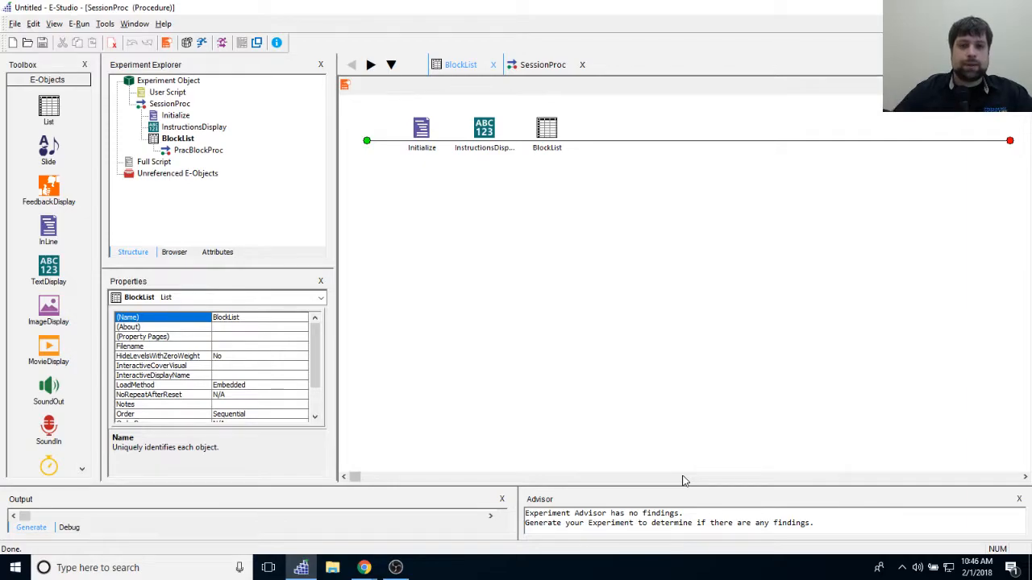
# Step: Add a second level to BlockList and assign it a newly created procedure named BlockProc
pyautogui.click(532, 129)
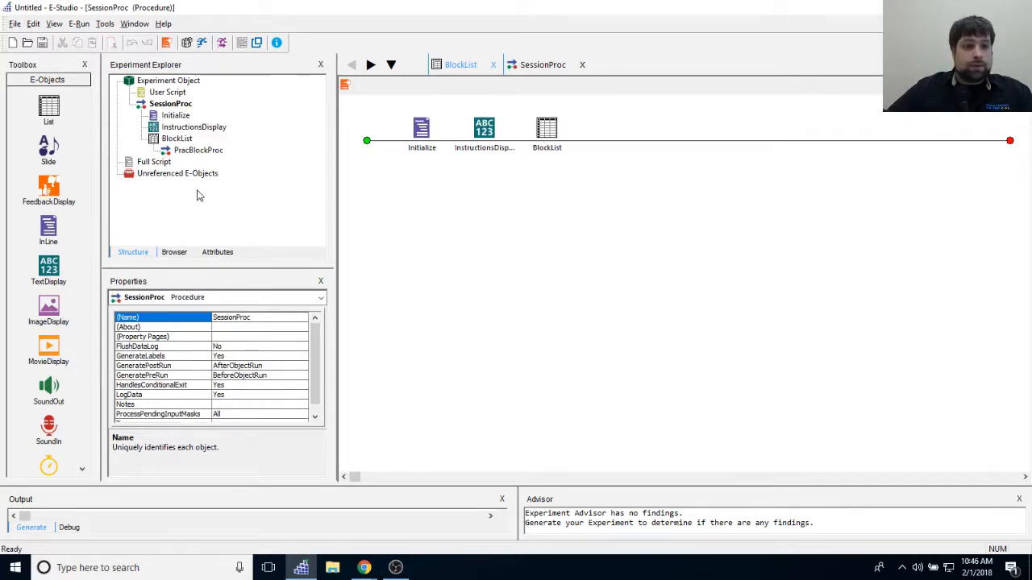
pyautogui.click(195, 154)
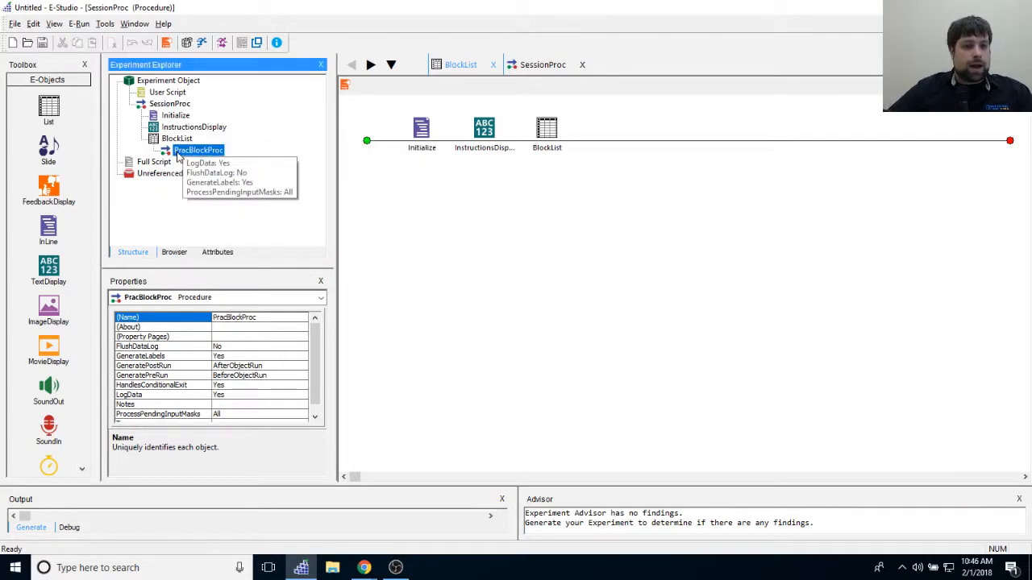
pyautogui.doubleClick(550, 133)
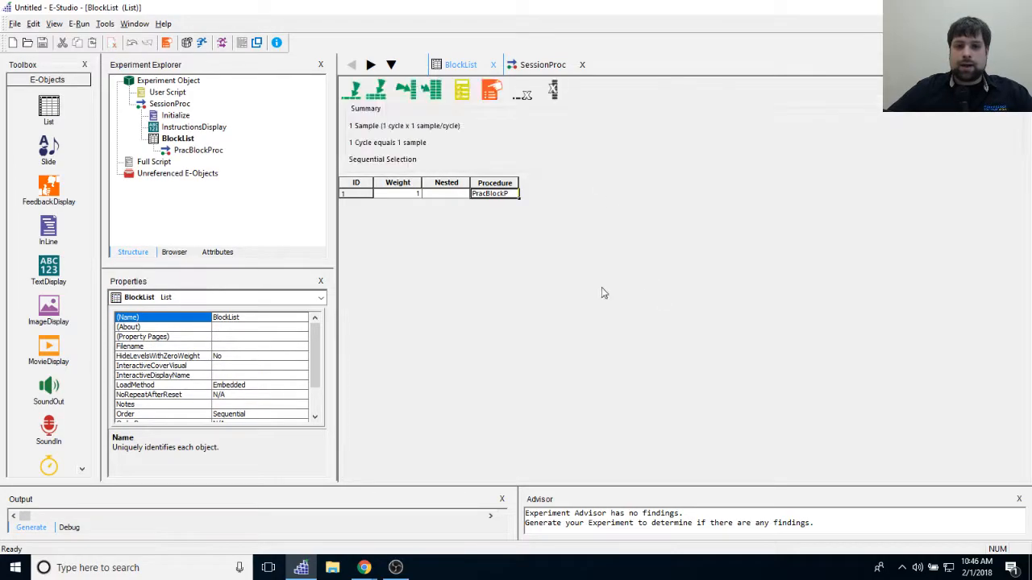
pyautogui.click(354, 95)
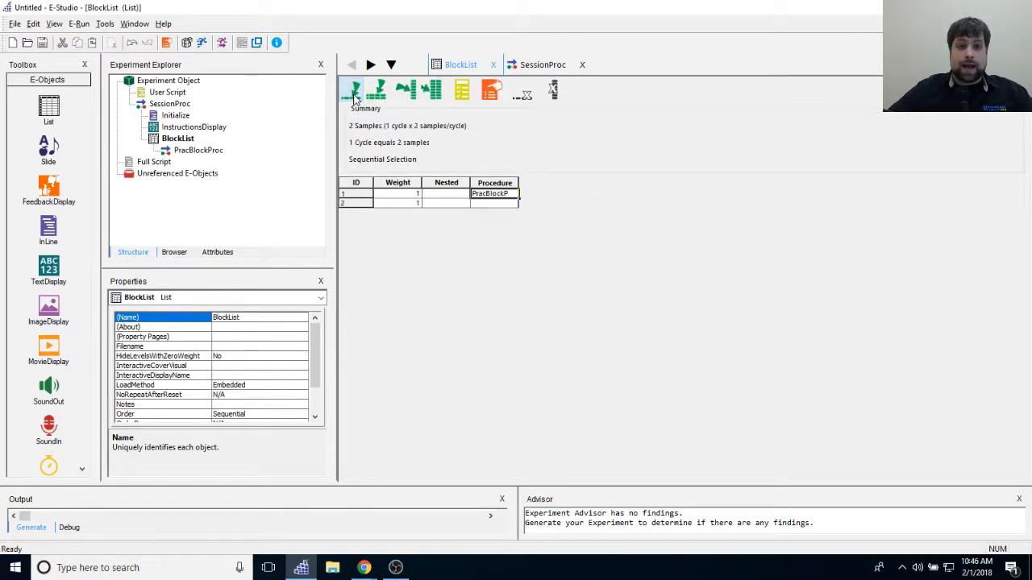
pyautogui.write('BlockProc')
pyautogui.press('Return')
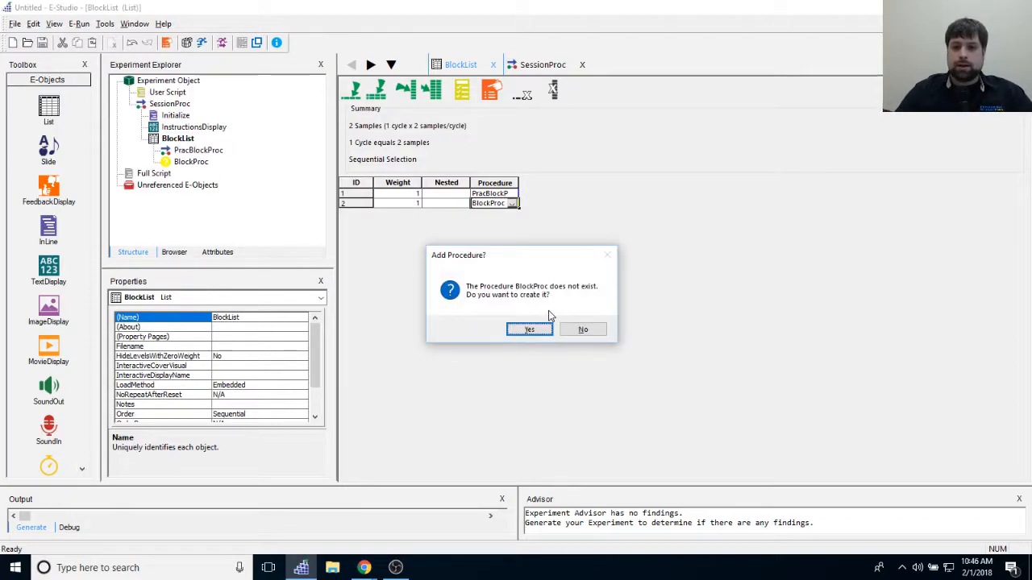
pyautogui.press('Return')
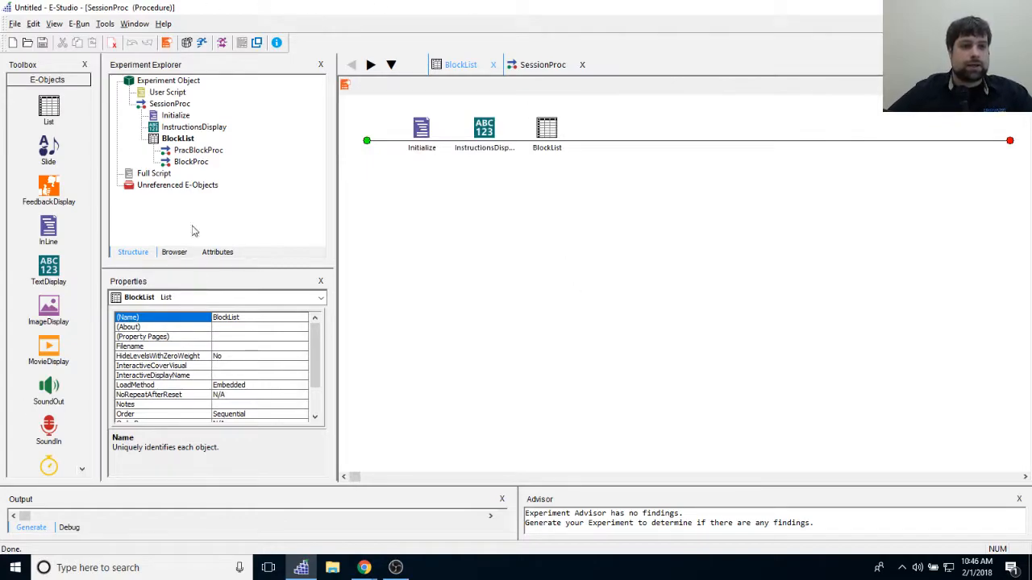
# Step: Add an attribute named CorrectAnswerLeft to BlockList and widen the Procedure and CorrectAnswerLeft columns to fit their contents
pyautogui.click(166, 143)
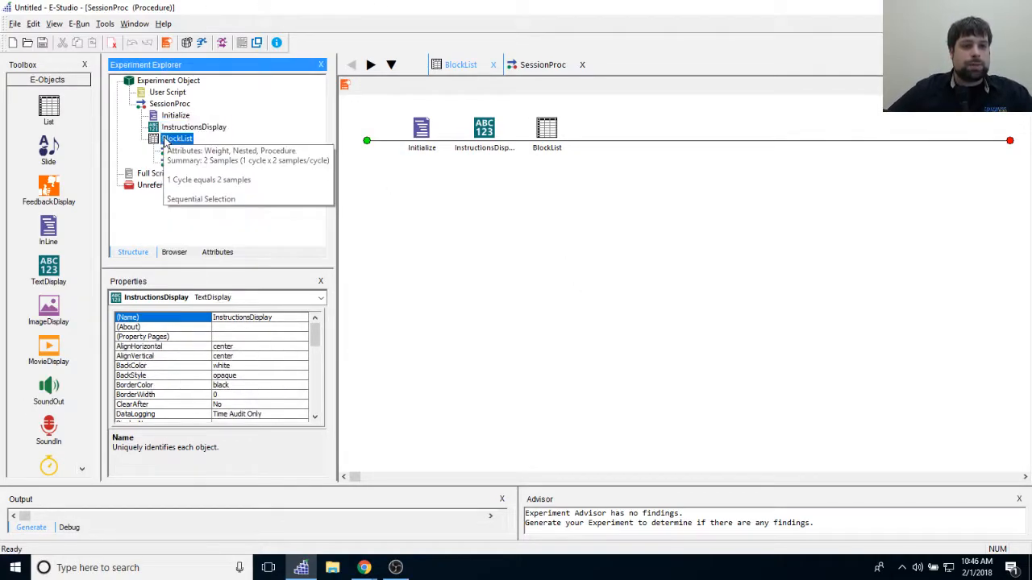
pyautogui.doubleClick(166, 141)
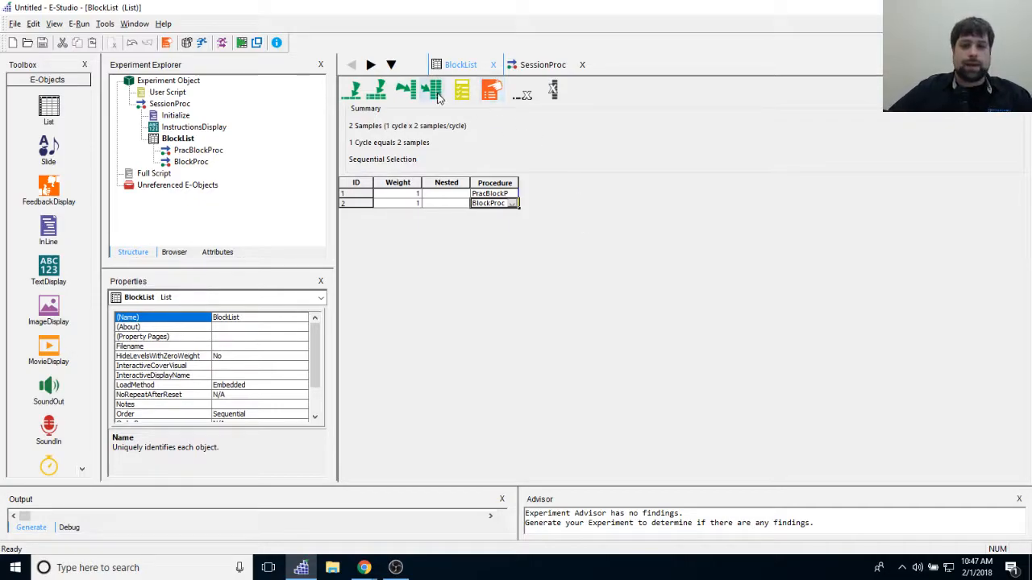
pyautogui.click(405, 89)
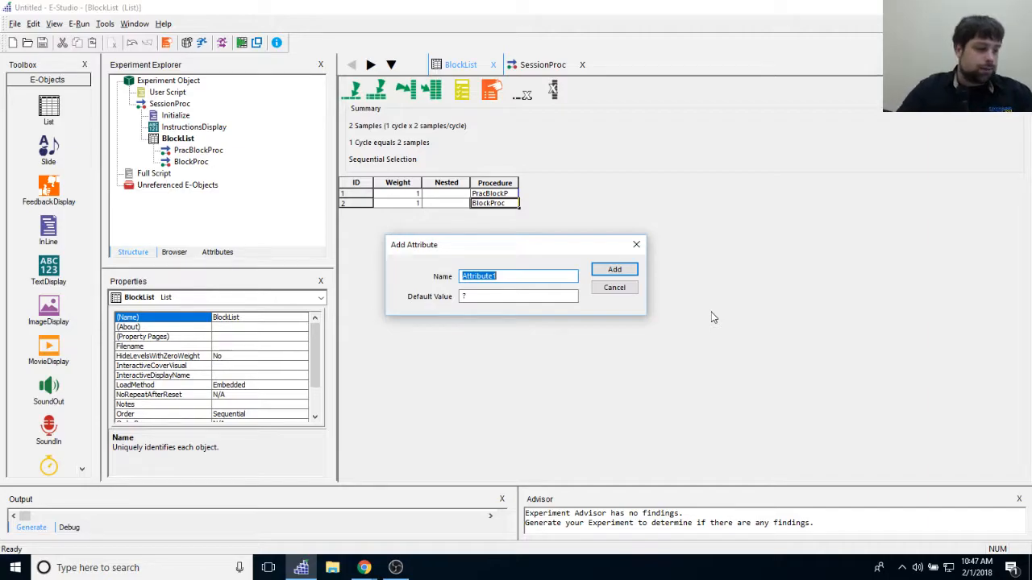
pyautogui.write('Corre')
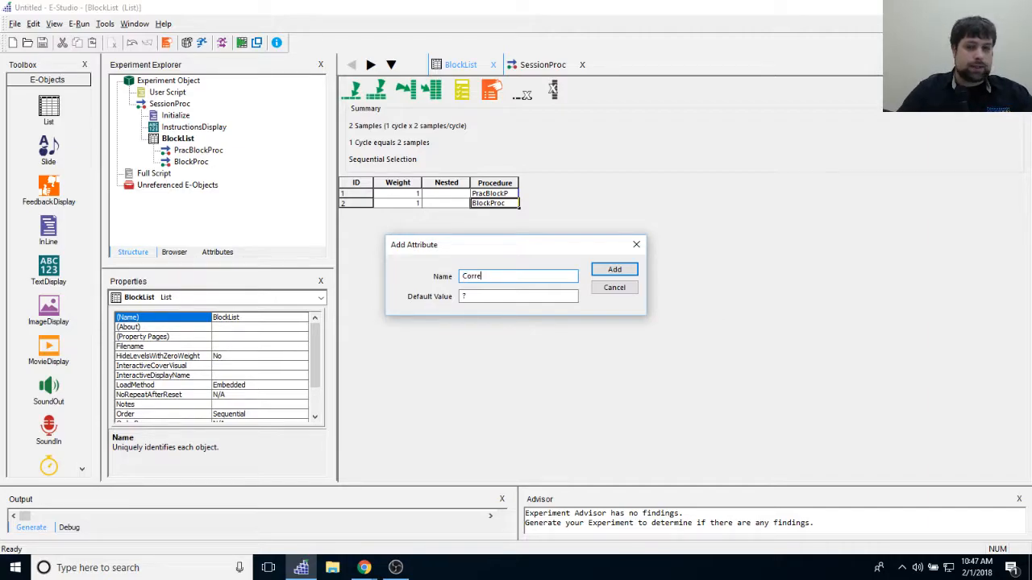
pyautogui.write('ctAnswerLef')
pyautogui.press('Return')
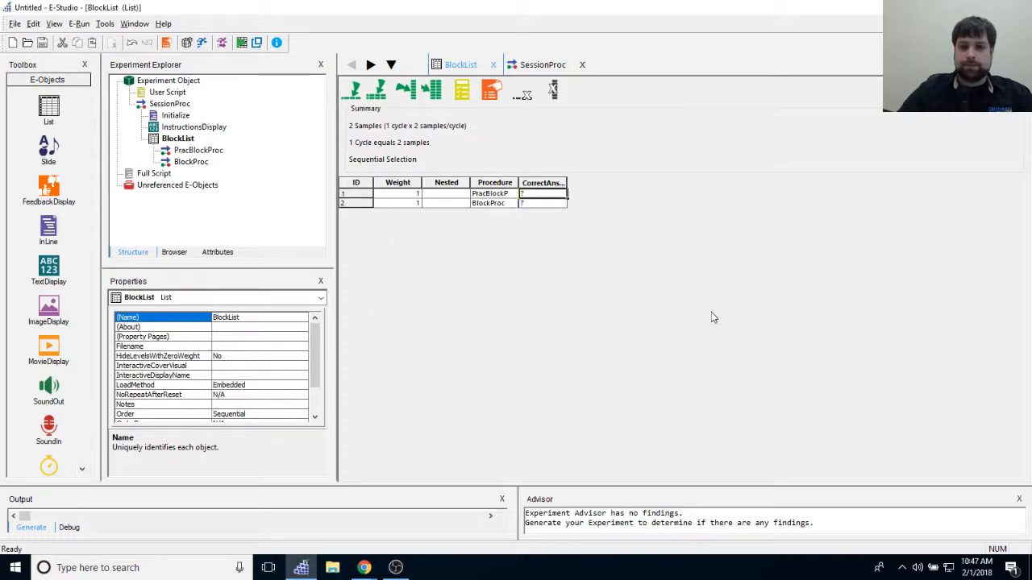
pyautogui.doubleClick(568, 182)
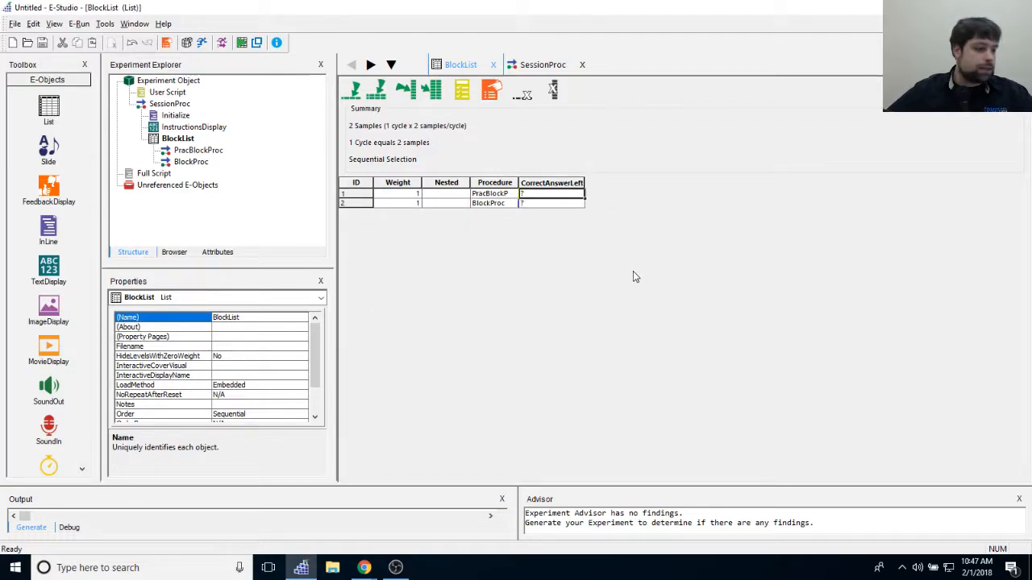
pyautogui.moveTo(520, 184); pyautogui.dragTo(517, 184)
pyautogui.doubleClick(517, 184)
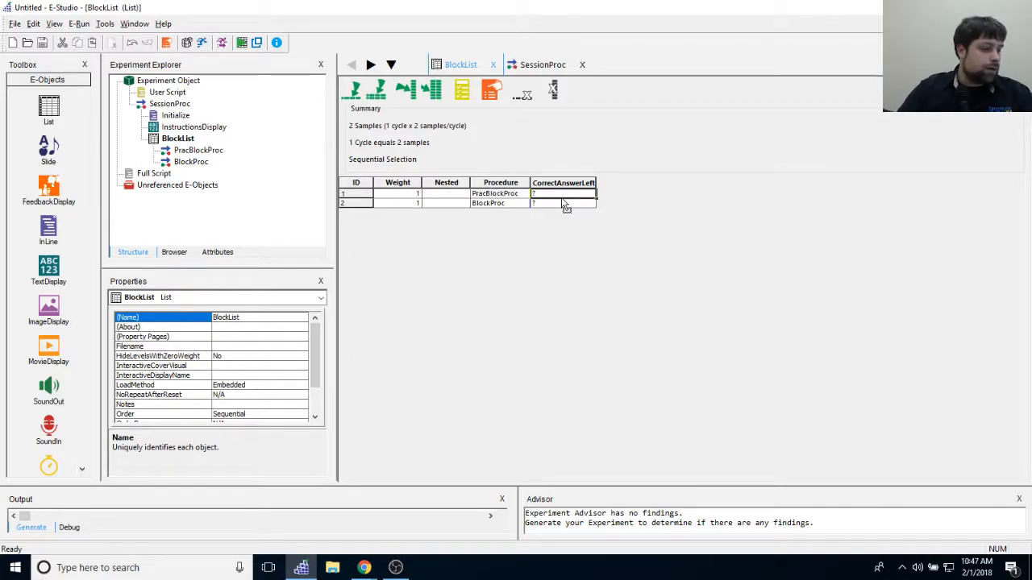
# Step: Set CorrectAnswerLeft to 1234 for both the PracBlockProc and BlockProc levels
pyautogui.write('1234')
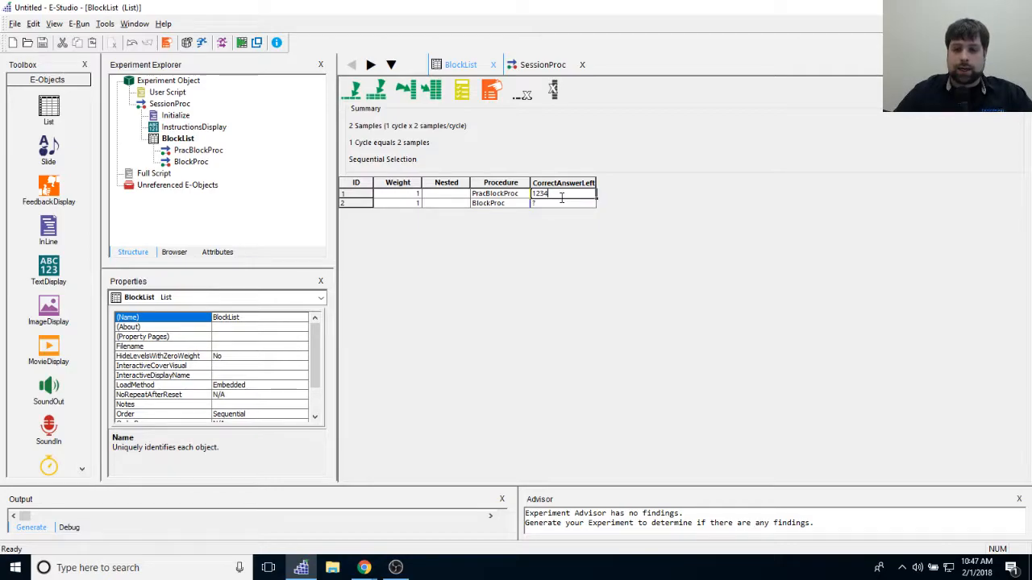
pyautogui.click(563, 203)
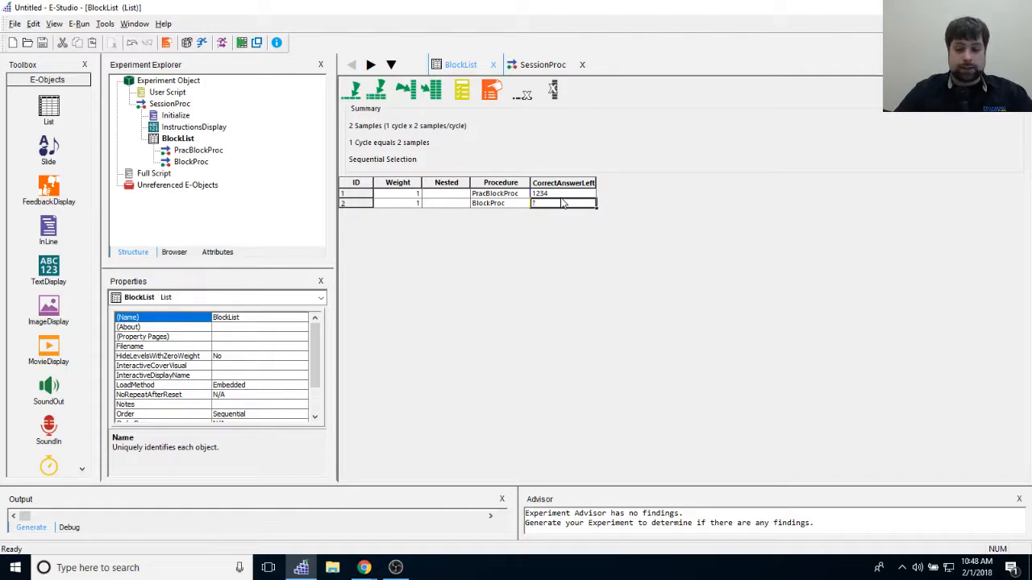
pyautogui.write('1234')
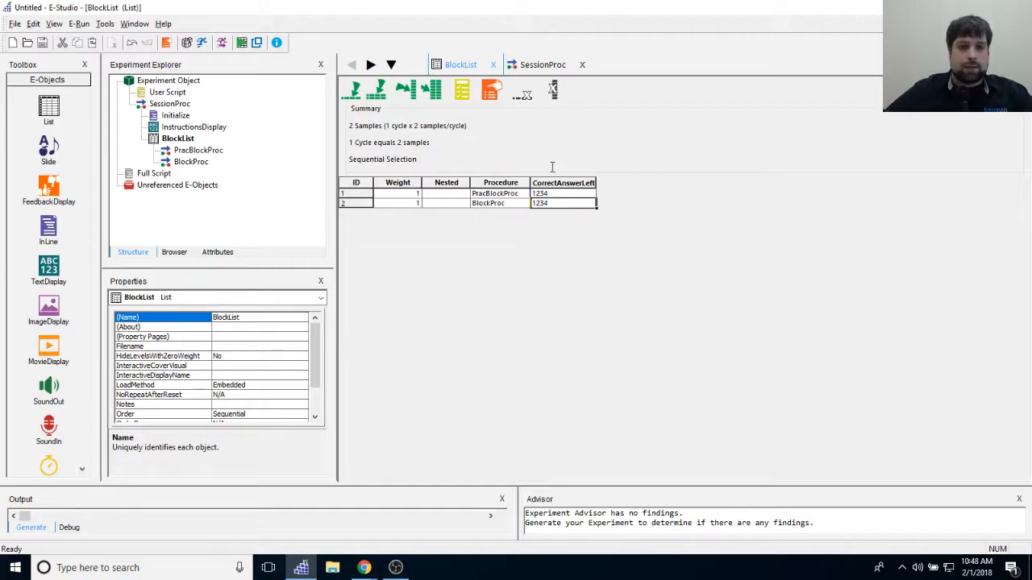
pyautogui.click(571, 193)
# Step: Add another attribute named CorrectAnswerRight to BlockList, keeping the default value "?"
pyautogui.click(434, 91)
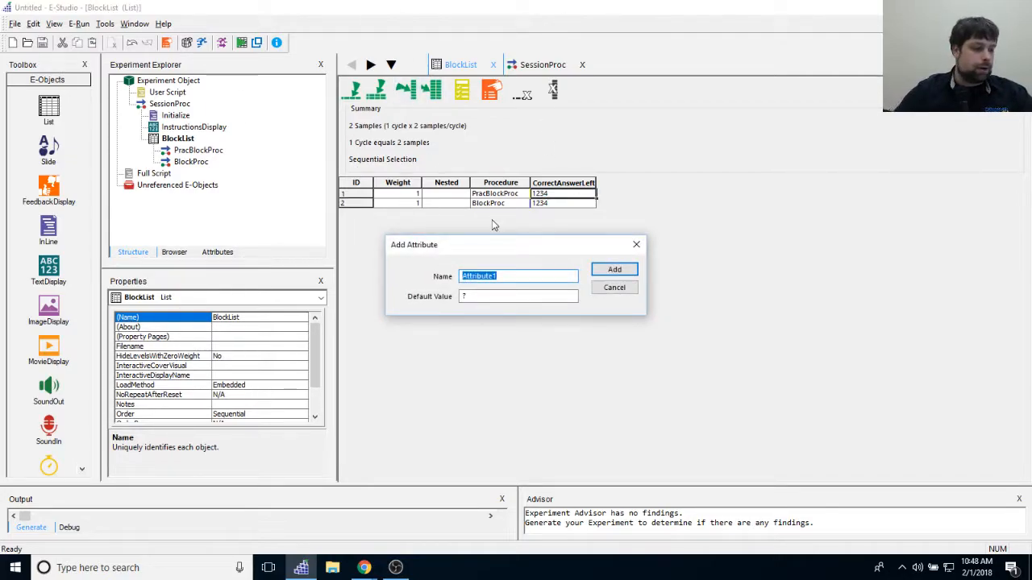
pyautogui.write('CorrectAnswerRight')
pyautogui.press('Return')
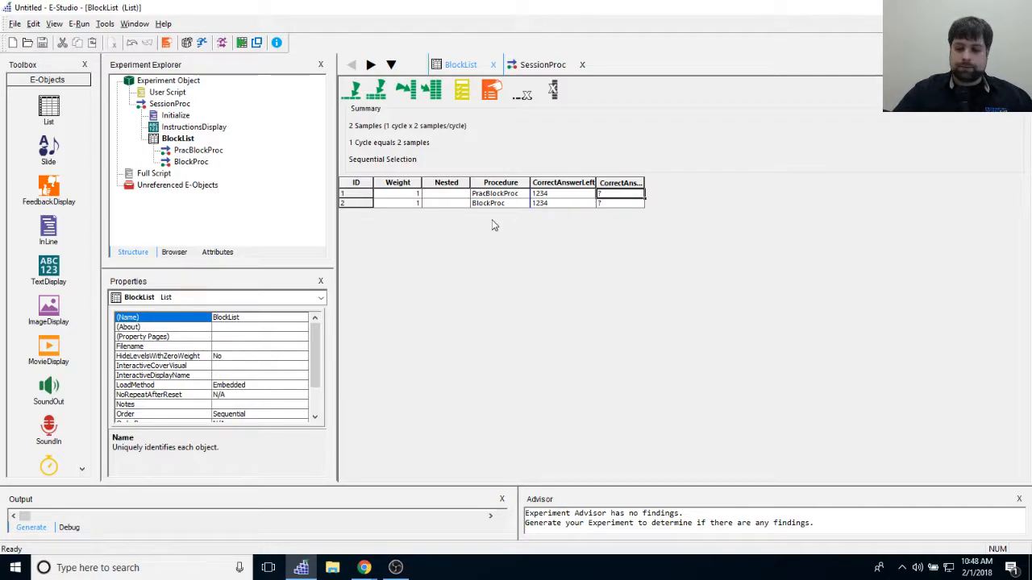
pyautogui.write('698')
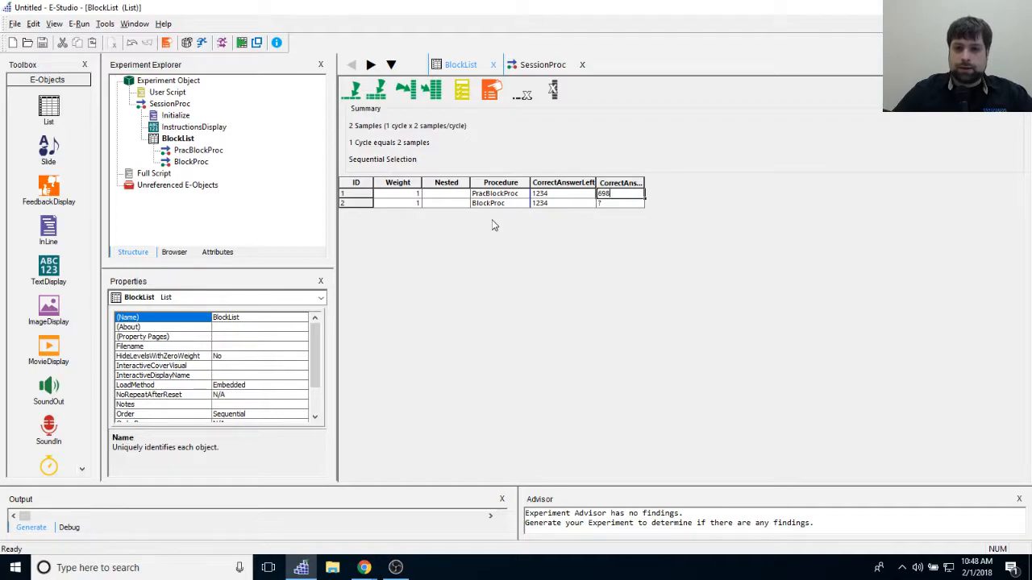
pyautogui.press('BackSpace')
pyautogui.press('BackSpace')
pyautogui.write('87')
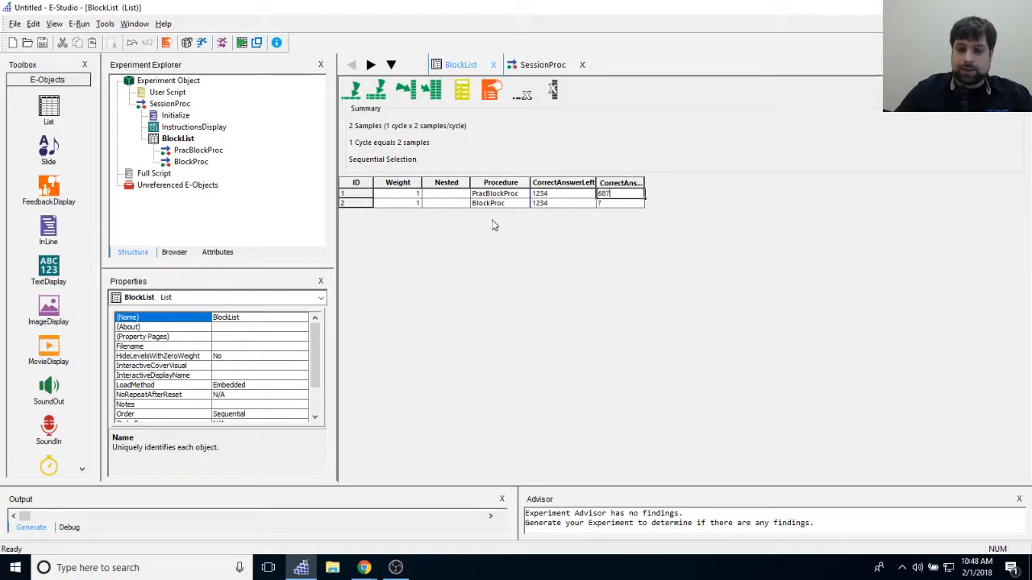
pyautogui.press('BackSpace')
pyautogui.press('BackSpace')
pyautogui.press('BackSpace')
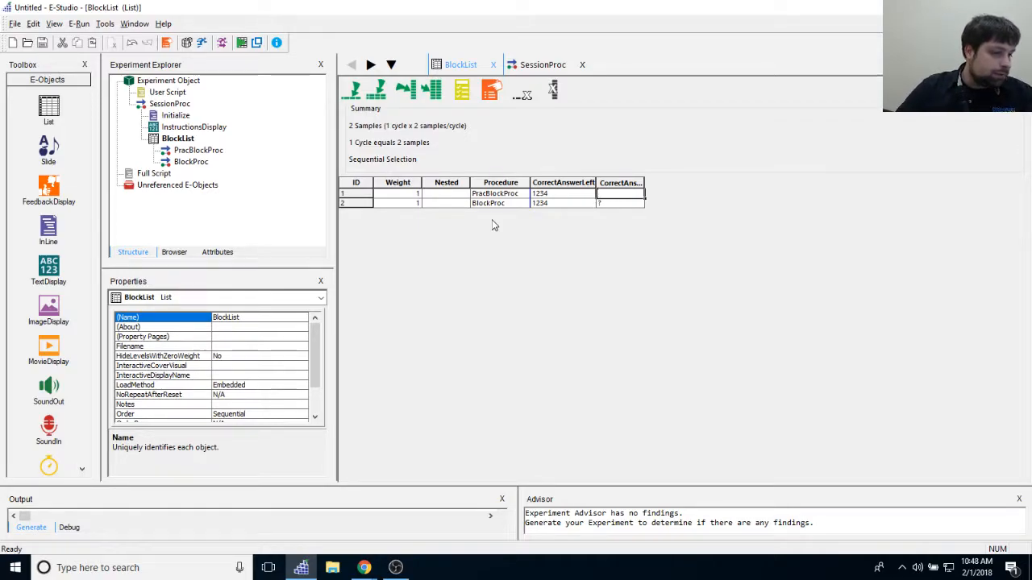
# Step: Set CorrectAnswerRight to 68a79 for both the PracBlockProc and BlockProc levels
pyautogui.write('6')
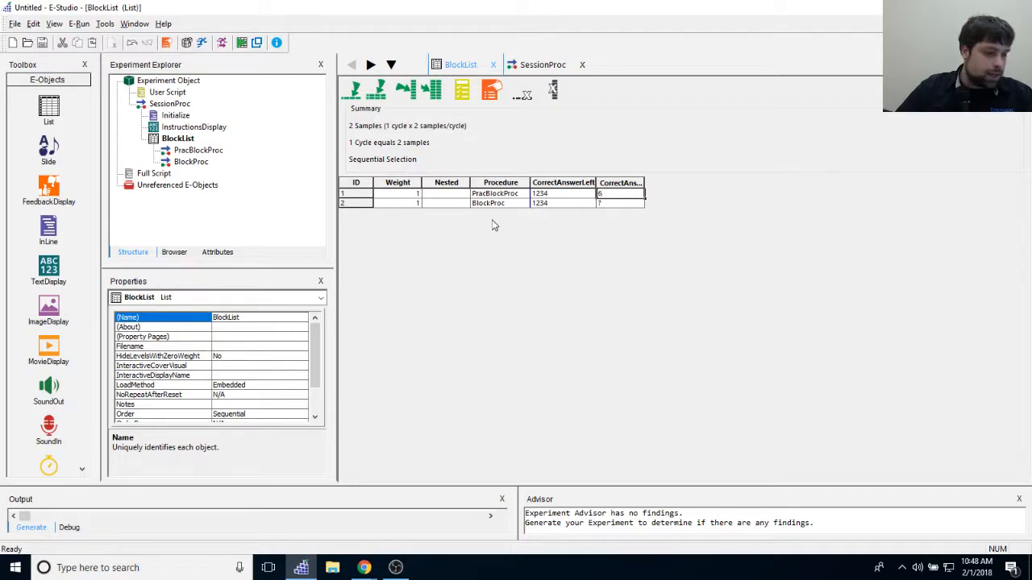
pyautogui.write('8a79')
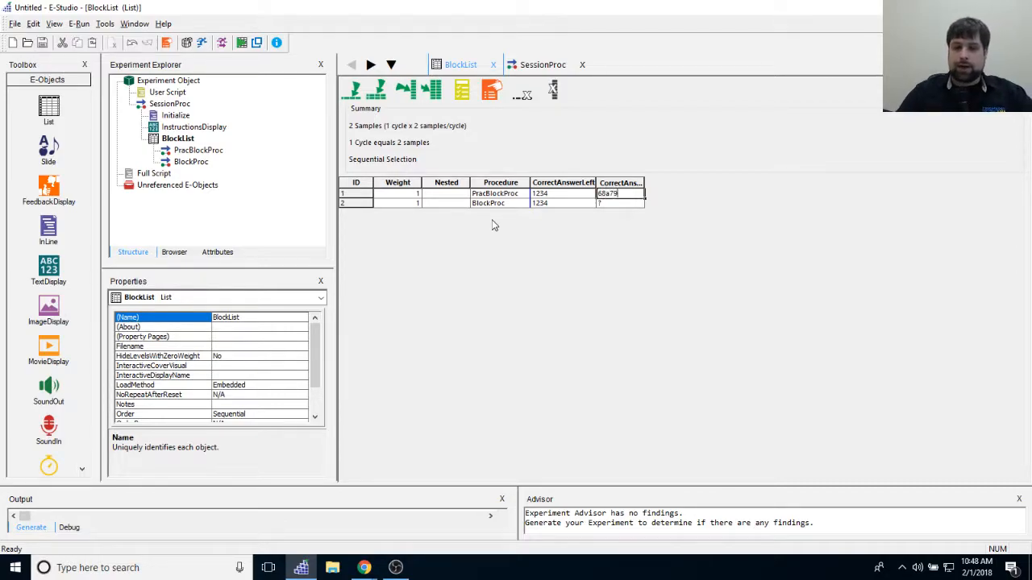
pyautogui.press('Return')
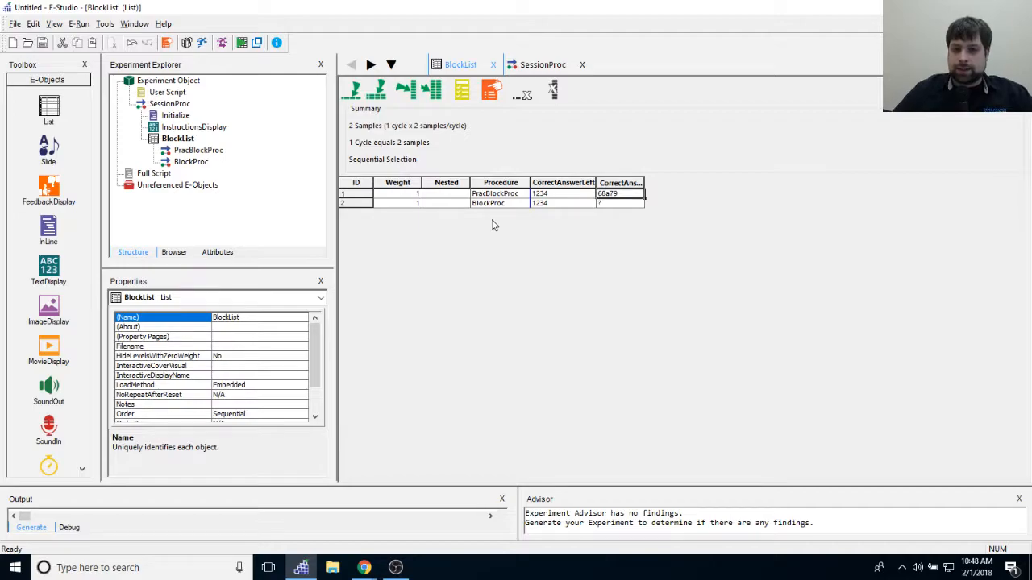
pyautogui.write('68a79')
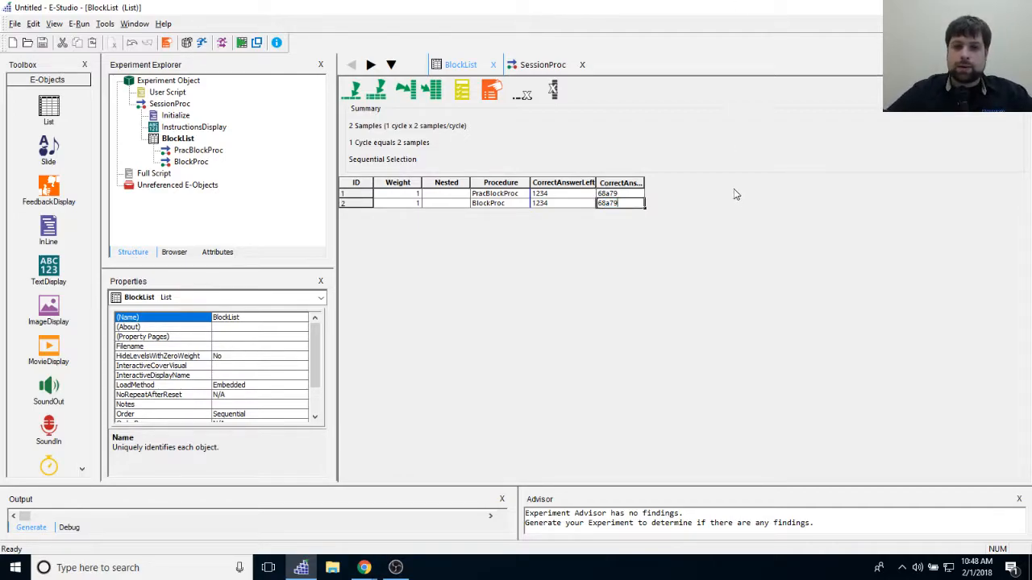
pyautogui.click(573, 197)
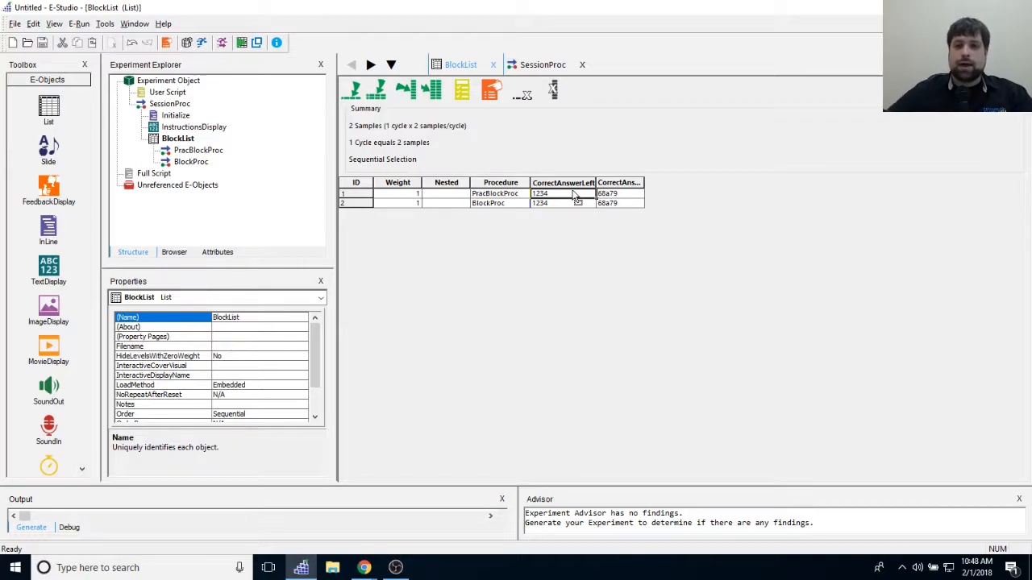
pyautogui.click(633, 197)
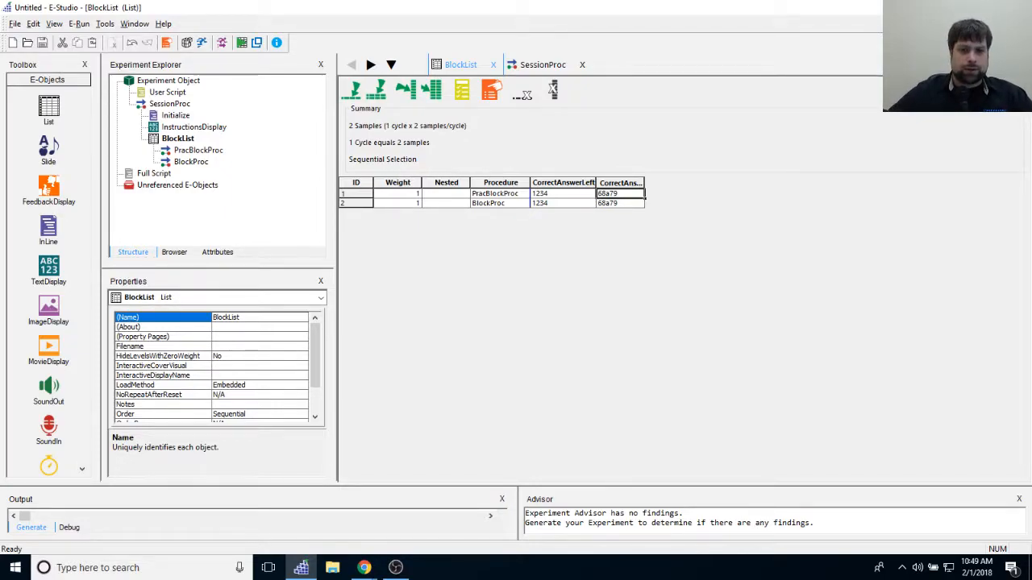
pyautogui.click(563, 196)
pyautogui.click(636, 198)
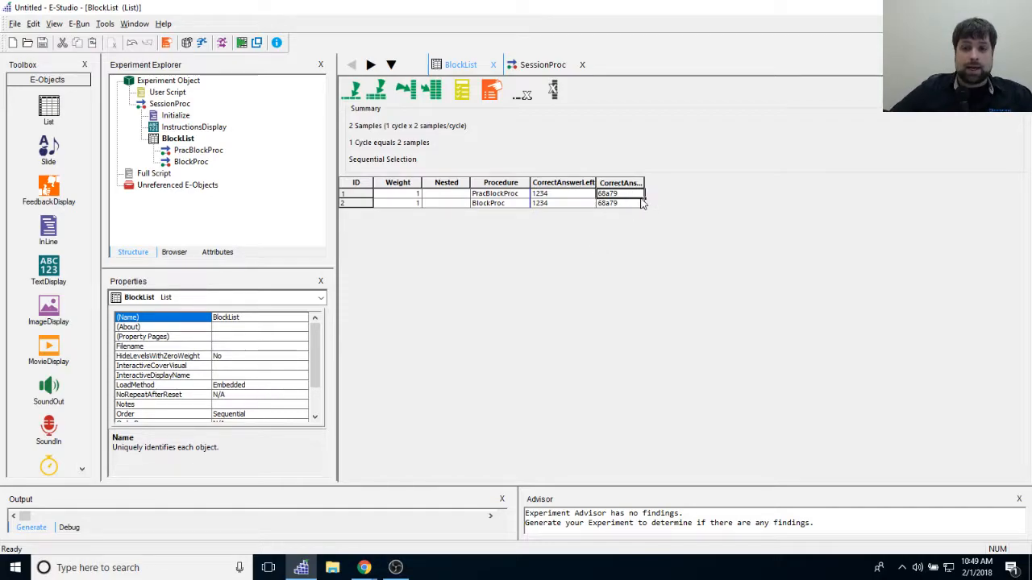
# Step: Change CorrectAnswerLeft to 13524 for both the PracBlockProc and BlockProc levels
pyautogui.click(556, 196)
pyautogui.click(556, 196)
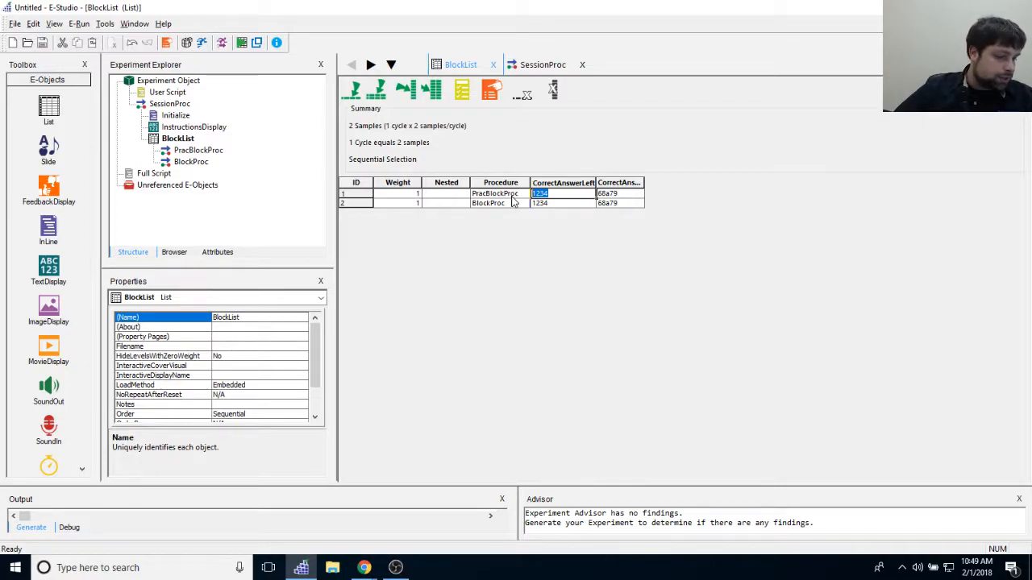
pyautogui.write('135')
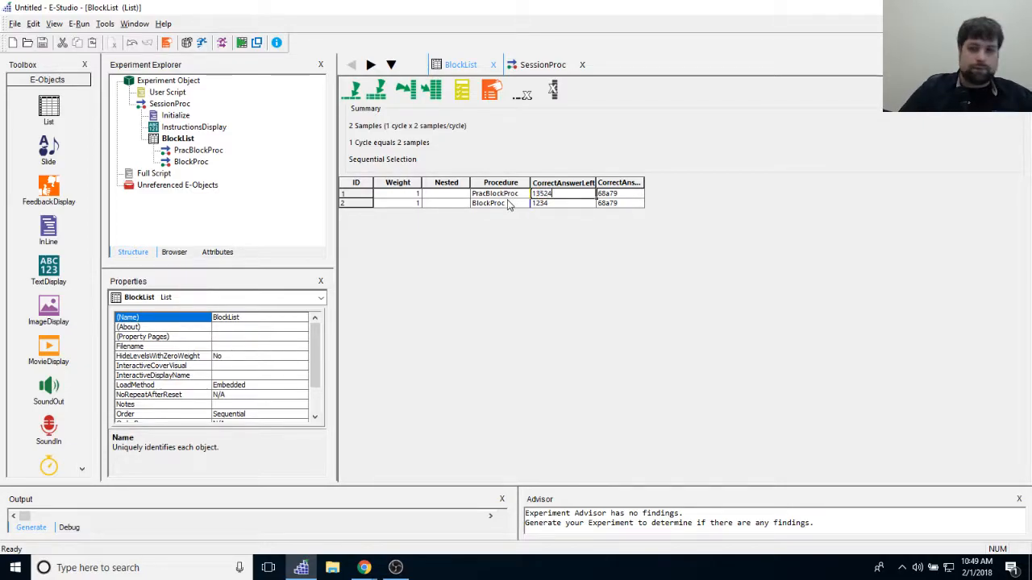
pyautogui.click(590, 203)
pyautogui.write('13524')
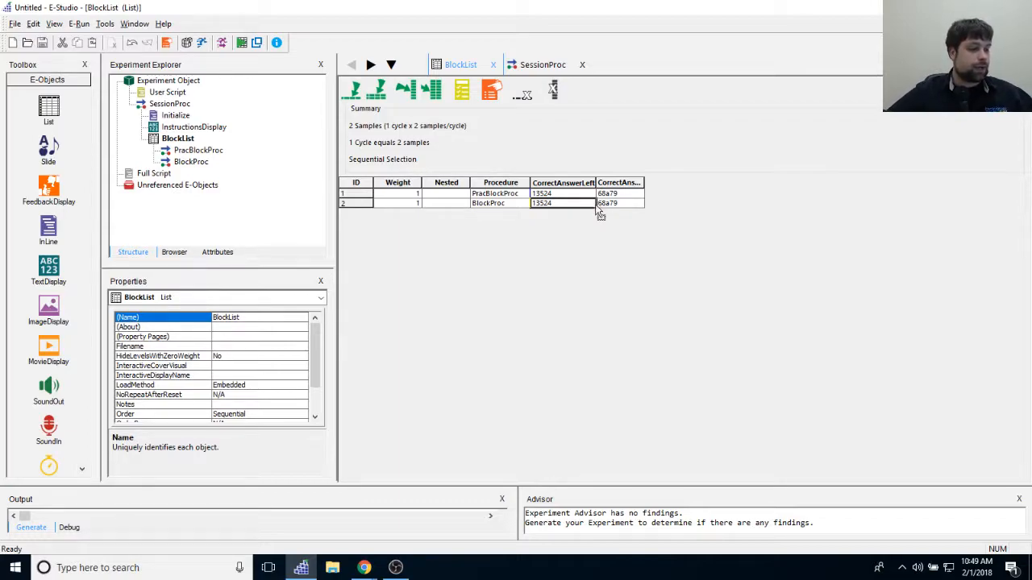
# Step: Add an attribute named Practice to BlockList and set it to Yes for PracBlockProc and No for BlockProc
pyautogui.click(399, 94)
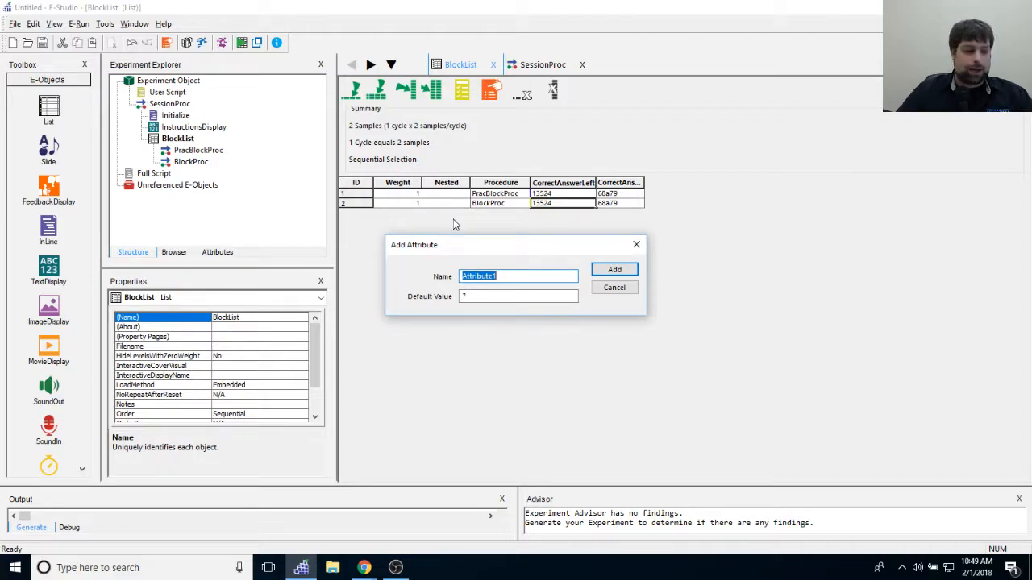
pyautogui.write('Practice')
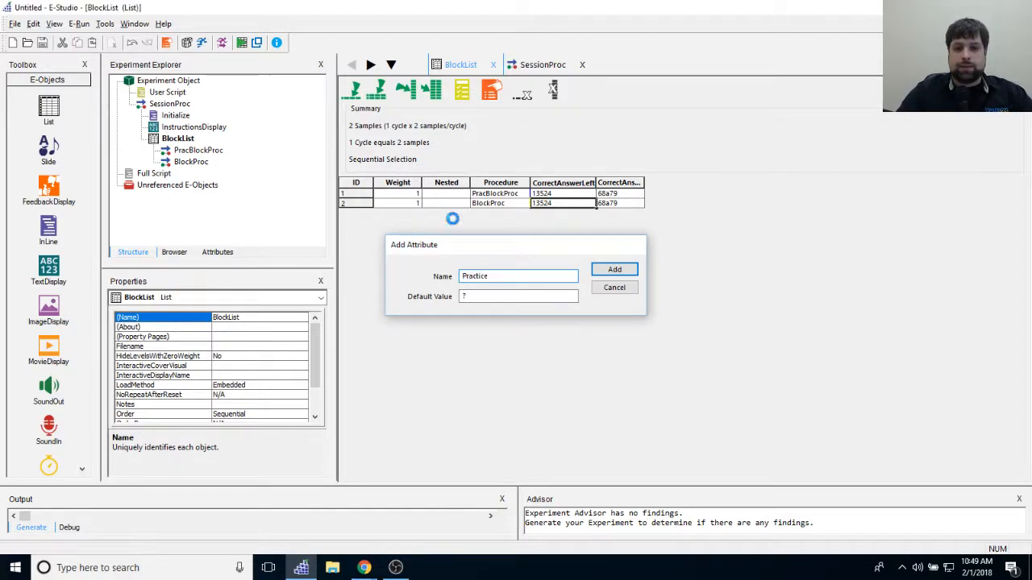
pyautogui.press('Return')
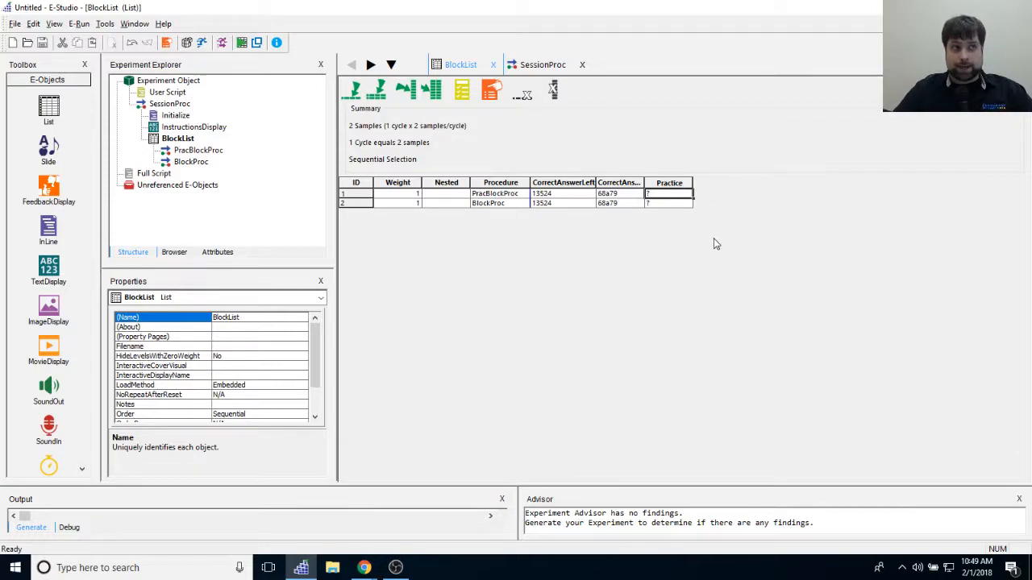
pyautogui.write('Yes')
pyautogui.press('Return')
pyautogui.write('No')
pyautogui.click(674, 196)
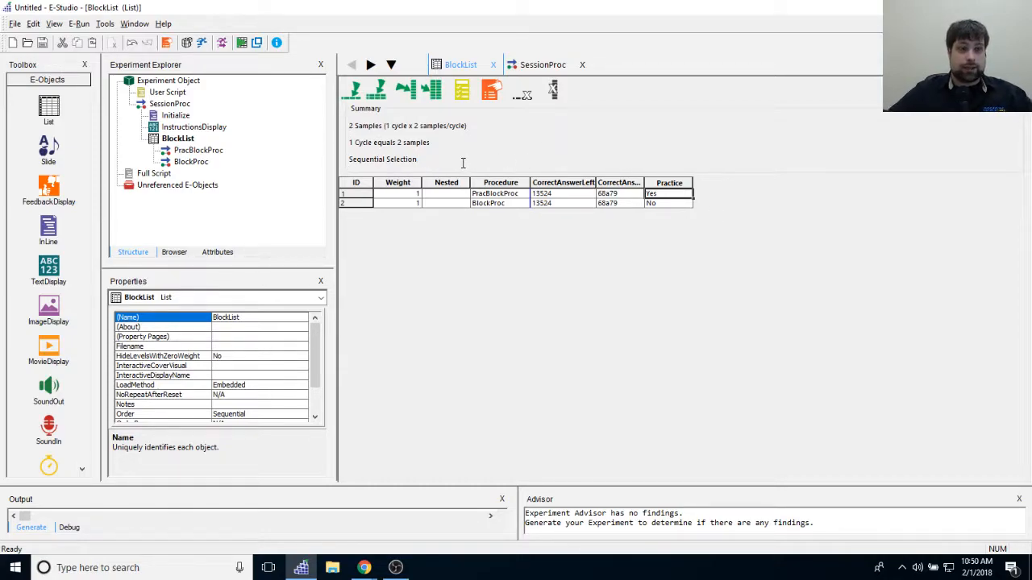
pyautogui.click(356, 203)
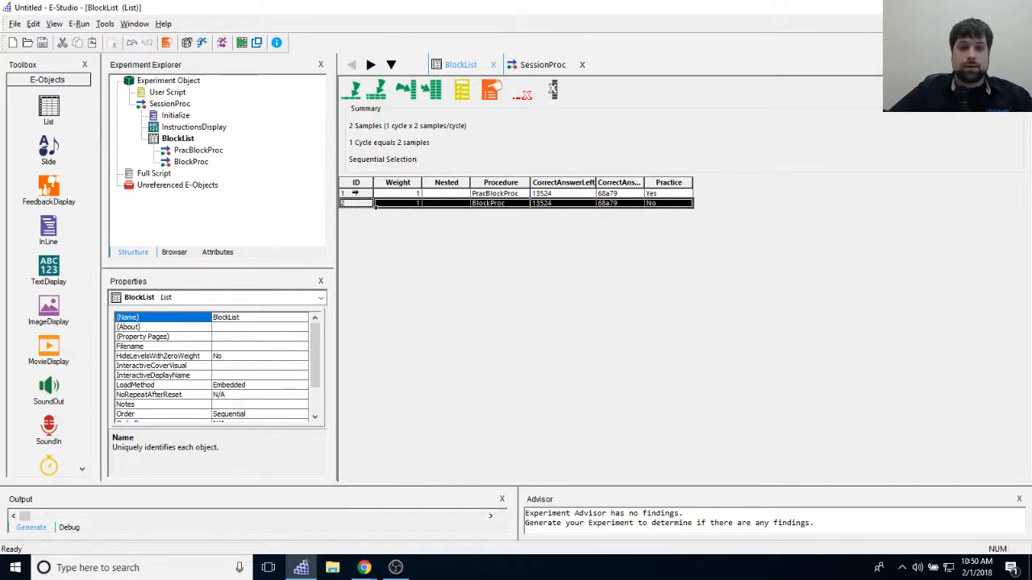
pyautogui.press('Up')
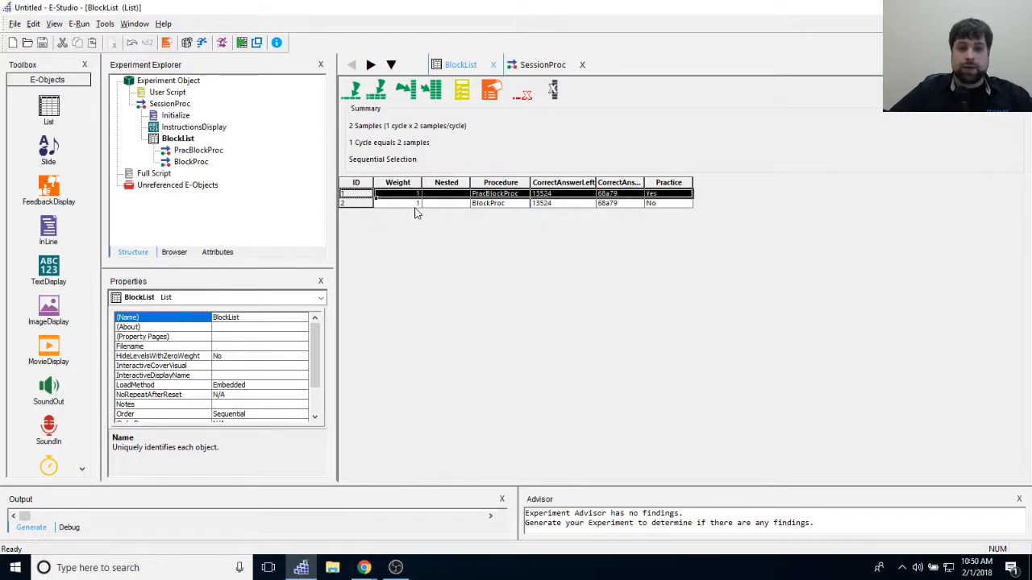
pyautogui.click(511, 203)
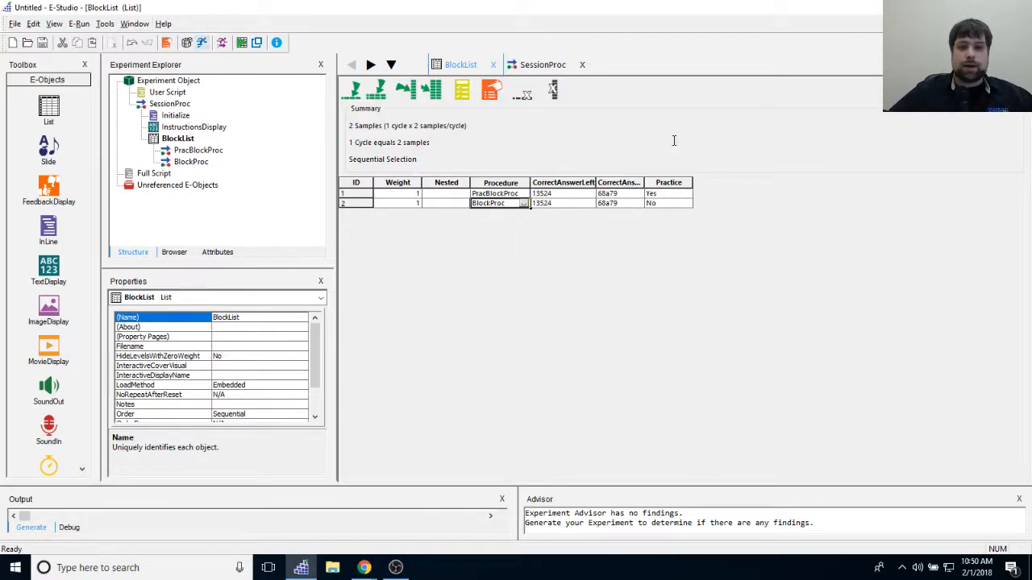
# Step: Close all open object windows and open the PracBlockProc procedure
pyautogui.click(133, 25)
pyautogui.click(185, 79)
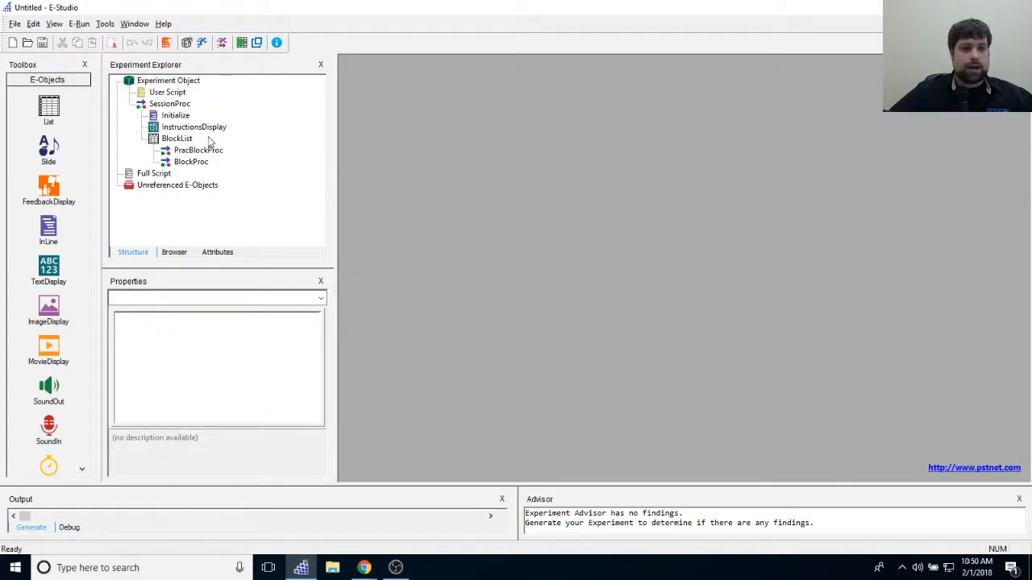
pyautogui.doubleClick(211, 148)
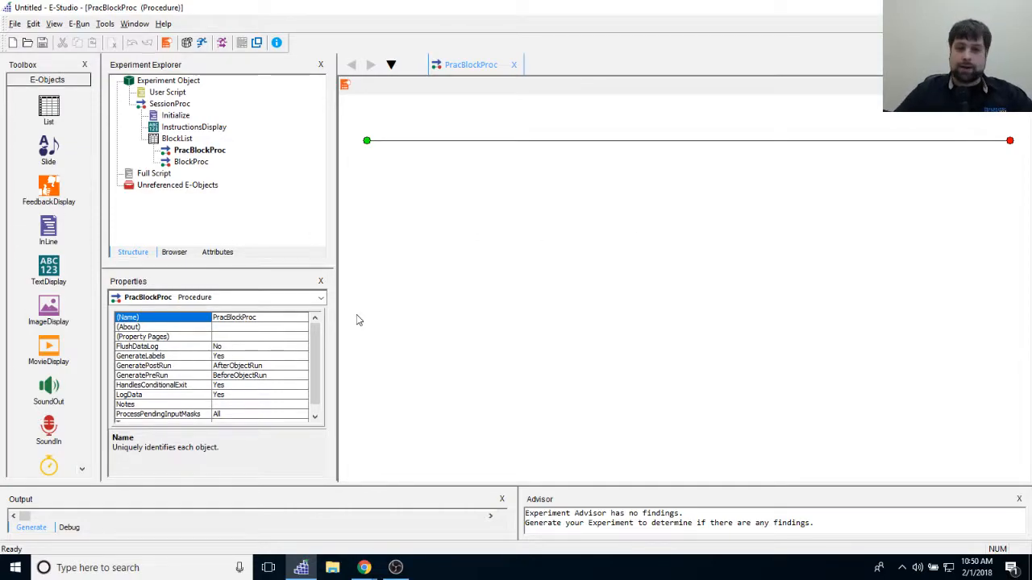
# Step: Add a TextDisplay object to the PracBlockProc timeline and rename it PracBlockInstructions
pyautogui.moveTo(41, 276); pyautogui.dragTo(637, 274)
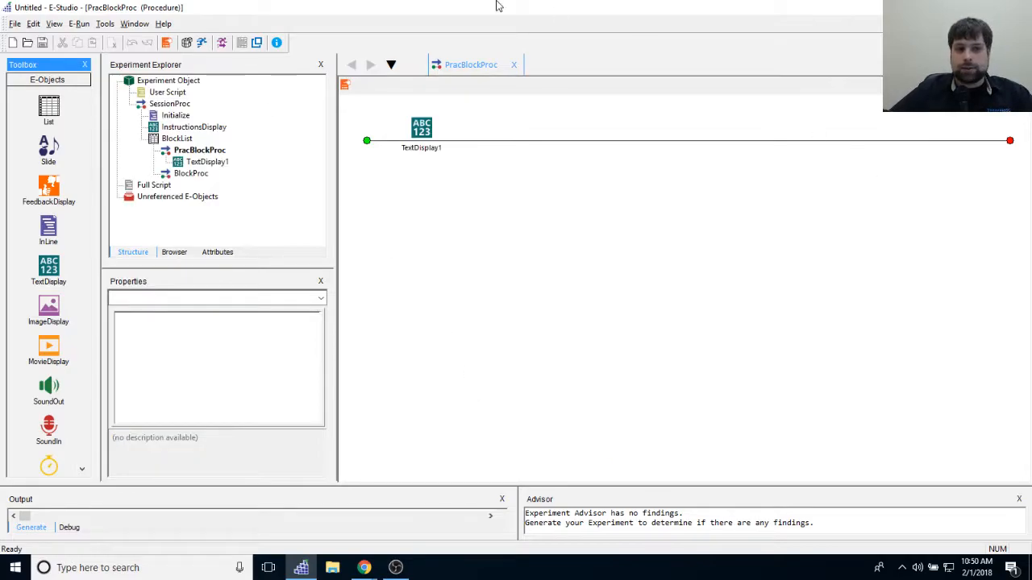
pyautogui.click(416, 123)
pyautogui.rightClick(416, 123)
pyautogui.click(451, 167)
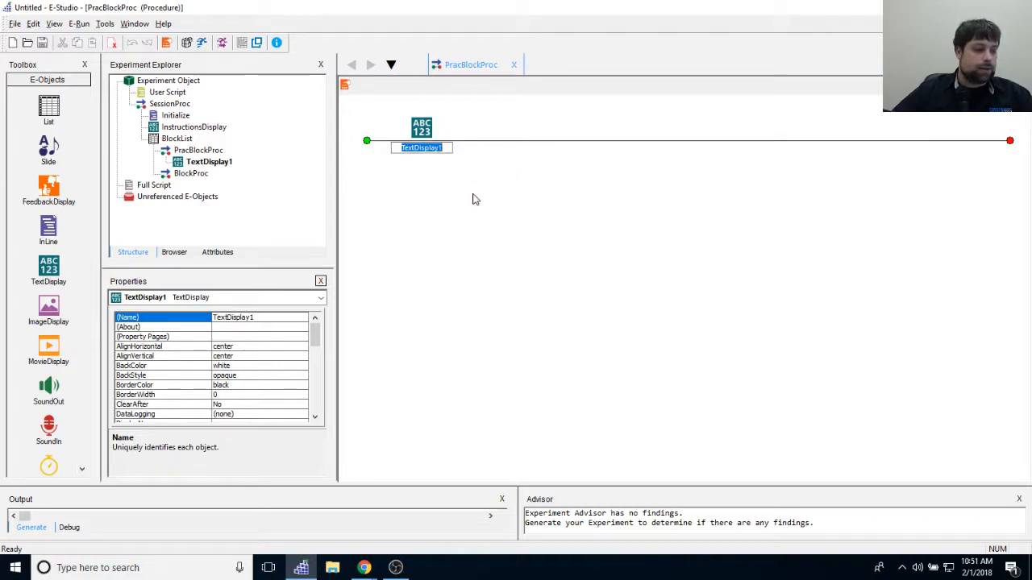
pyautogui.write('PracBlock')
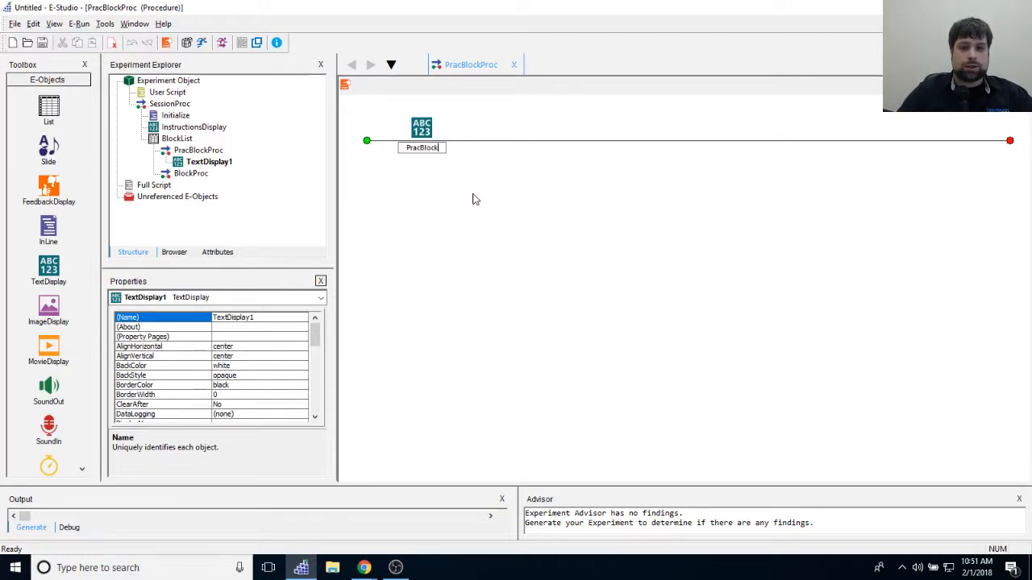
pyautogui.press('BackSpace')
pyautogui.write('k')
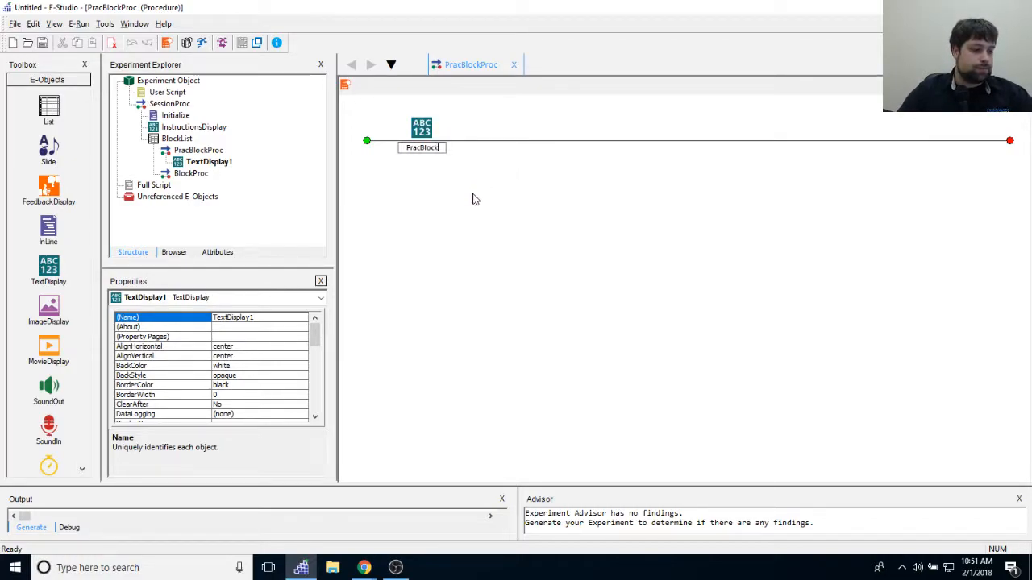
pyautogui.write('Instructions')
pyautogui.press('Return')
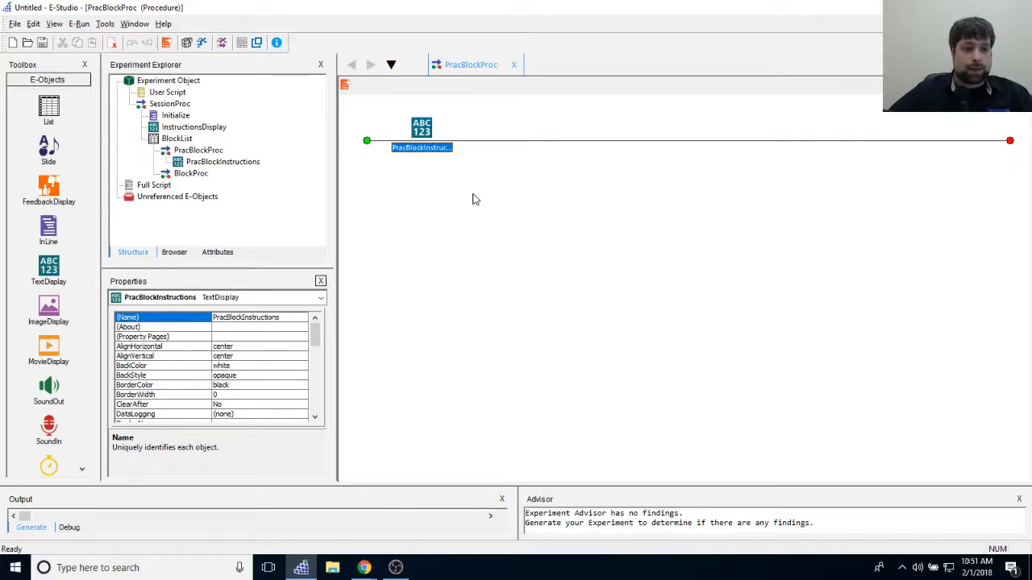
# Step: Open PracBlockInstructions and enter the first line "You will see a fixation followed by an auditory beep"
pyautogui.doubleClick(422, 129)
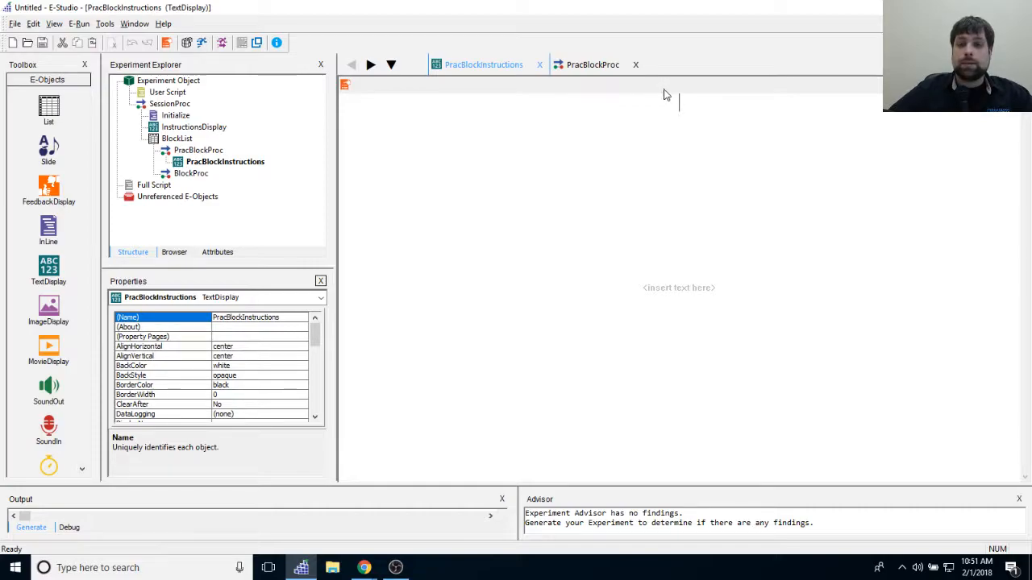
pyautogui.click(678, 103)
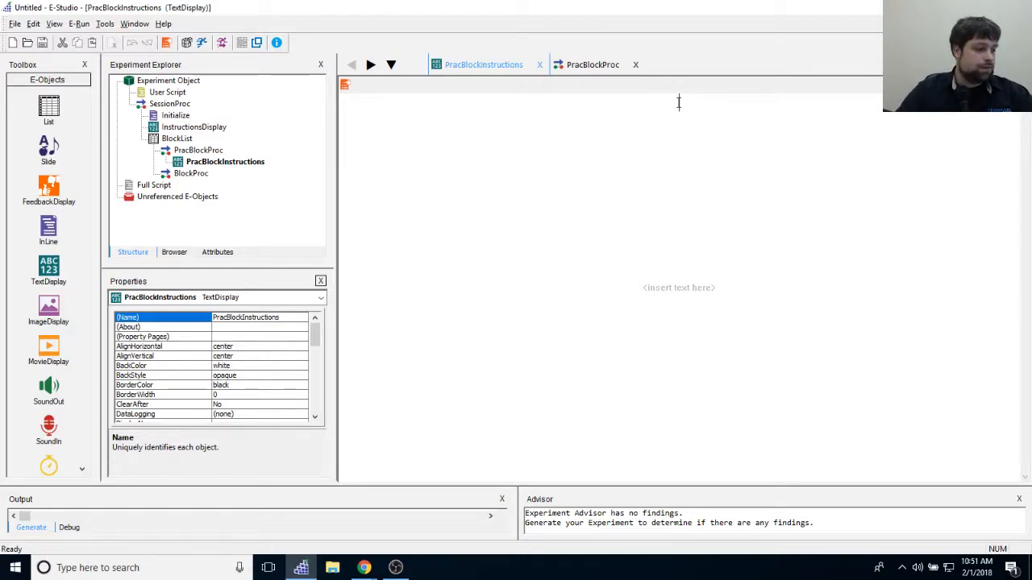
pyautogui.write('You will')
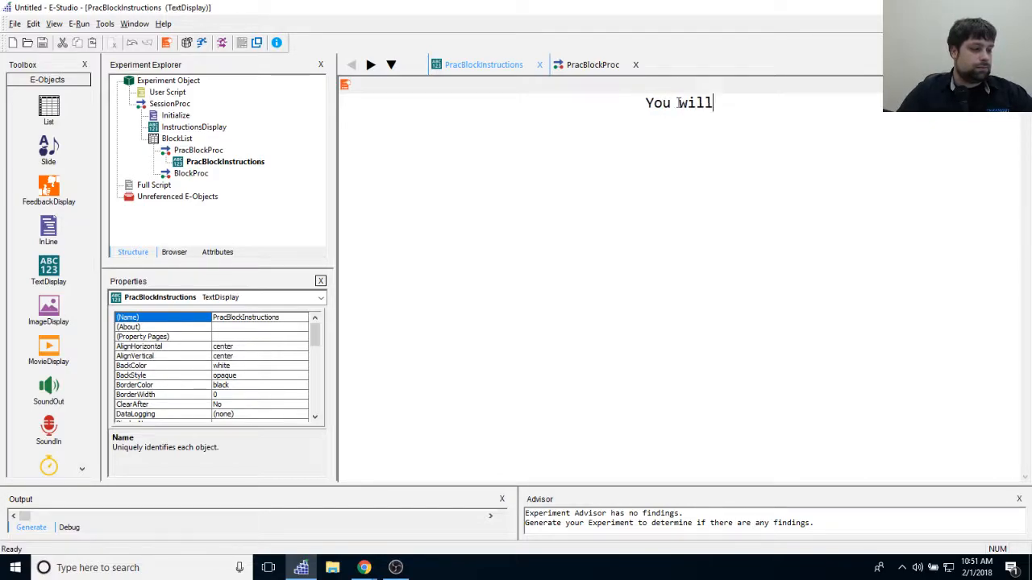
pyautogui.write(' see a fixation foll')
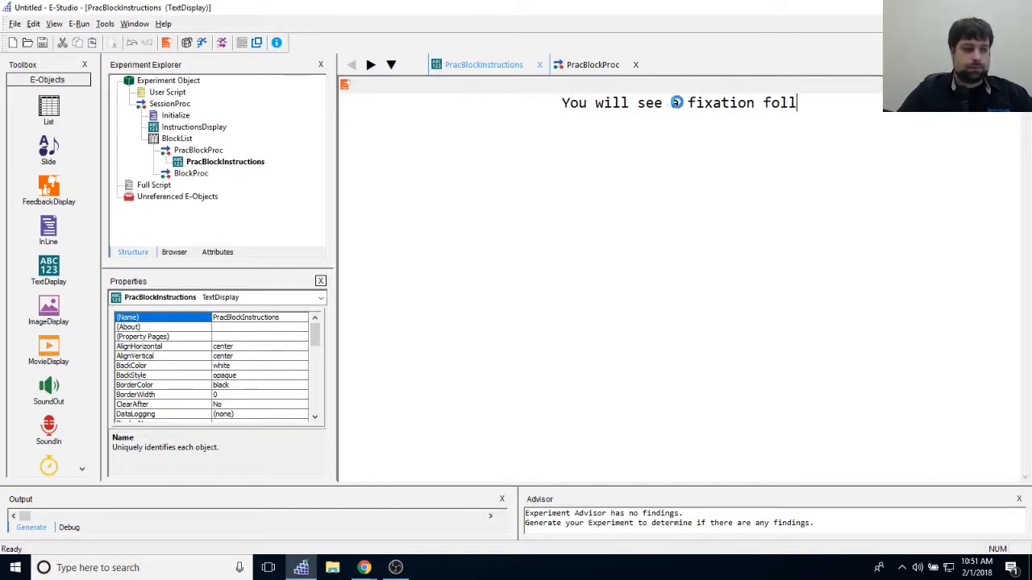
pyautogui.write('owed by an aud')
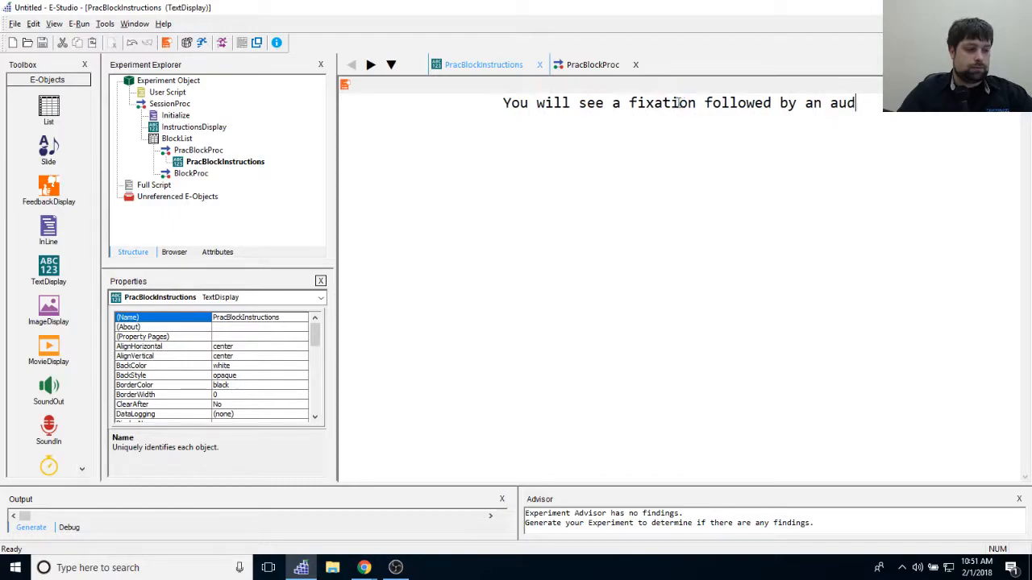
pyautogui.write('itory bee')
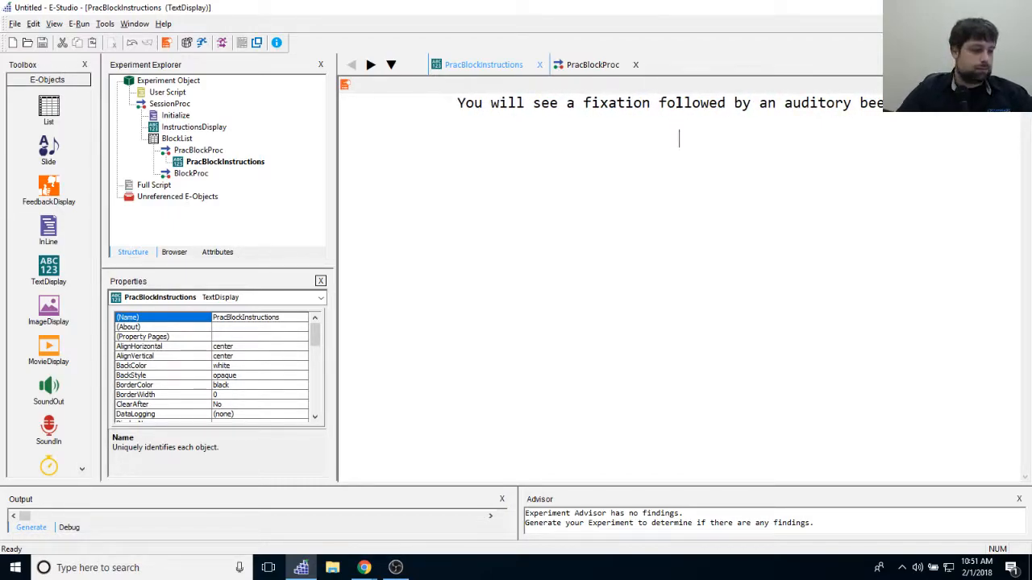
# Step: Begin a second paragraph in PracBlockInstructions with the text "When the beep occurs, start pressing 1,3"
pyautogui.press('Return')
pyautogui.press('Return')
pyautogui.write('When th ebeep o')
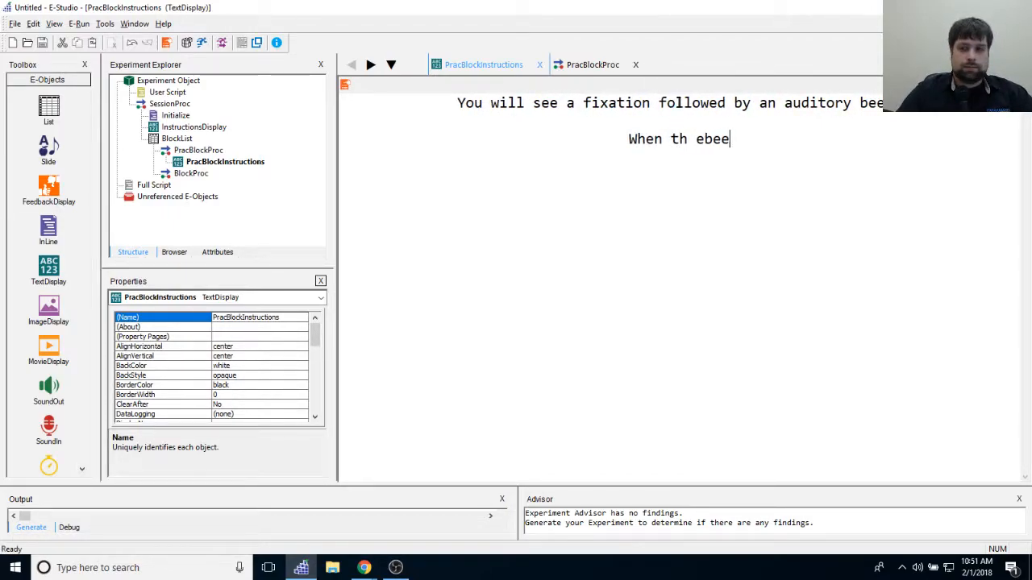
pyautogui.press('BackSpace')
pyautogui.press('BackSpace')
pyautogui.press('BackSpace')
pyautogui.press('BackSpace')
pyautogui.press('BackSpace')
pyautogui.press('BackSpace')
pyautogui.press('BackSpace')
pyautogui.press('BackSpace')
pyautogui.write('e bee')
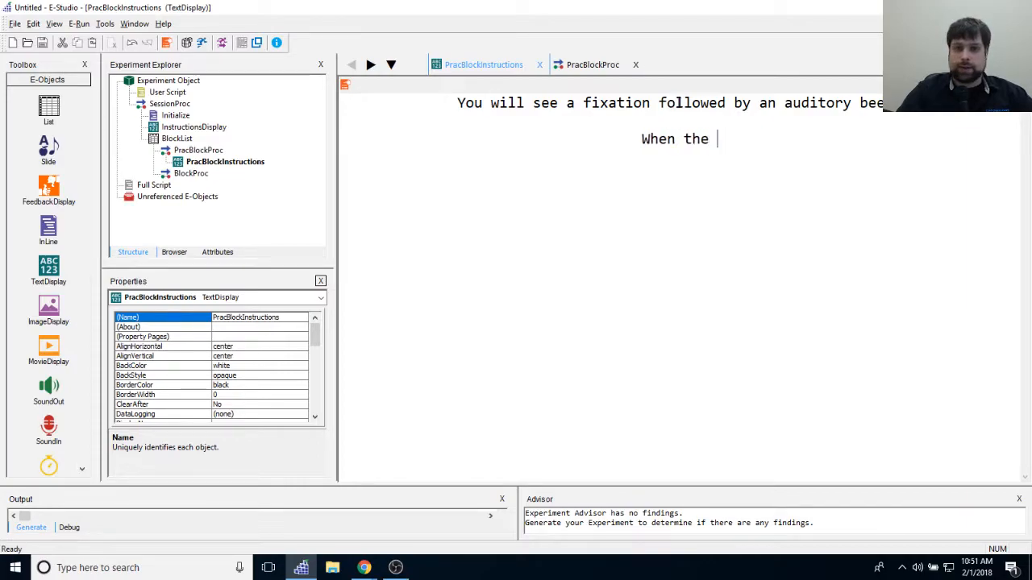
pyautogui.write('p occurs, start pressing 1,2')
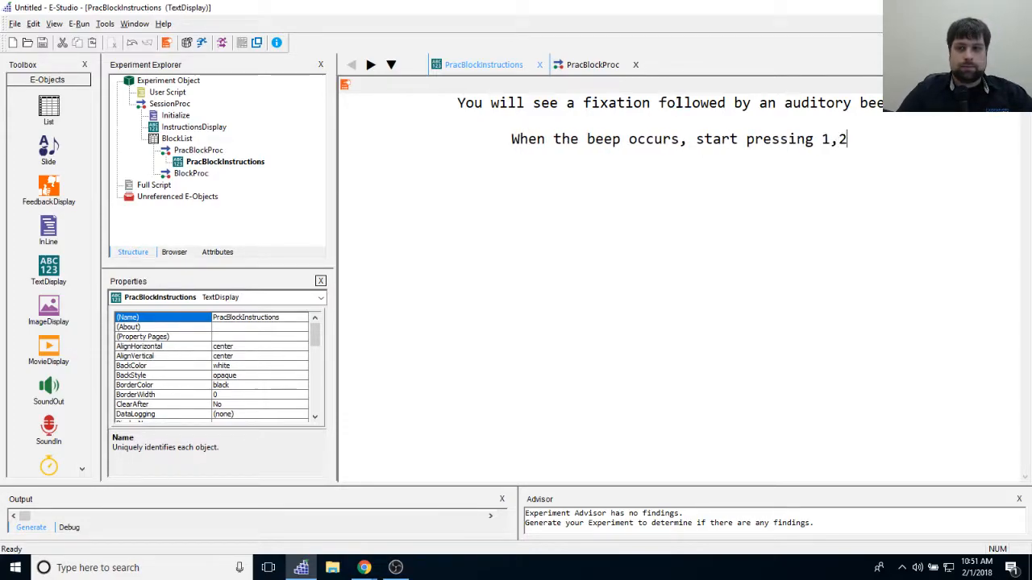
pyautogui.press('BackSpace')
pyautogui.write('3')
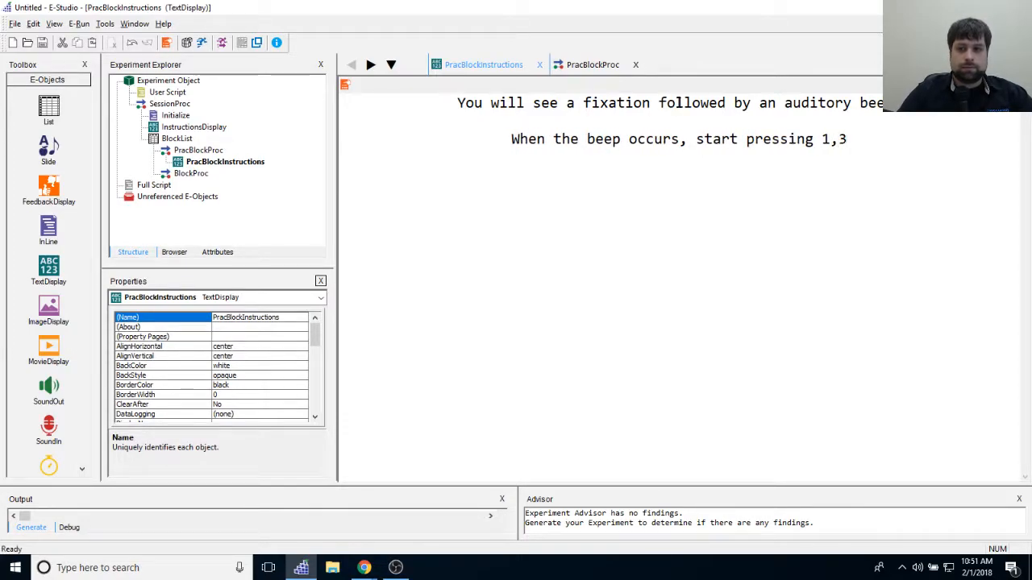
# Step: Complete the key-sequence sentence with ",5,2 and 4 on both hands."
pyautogui.write(', ')
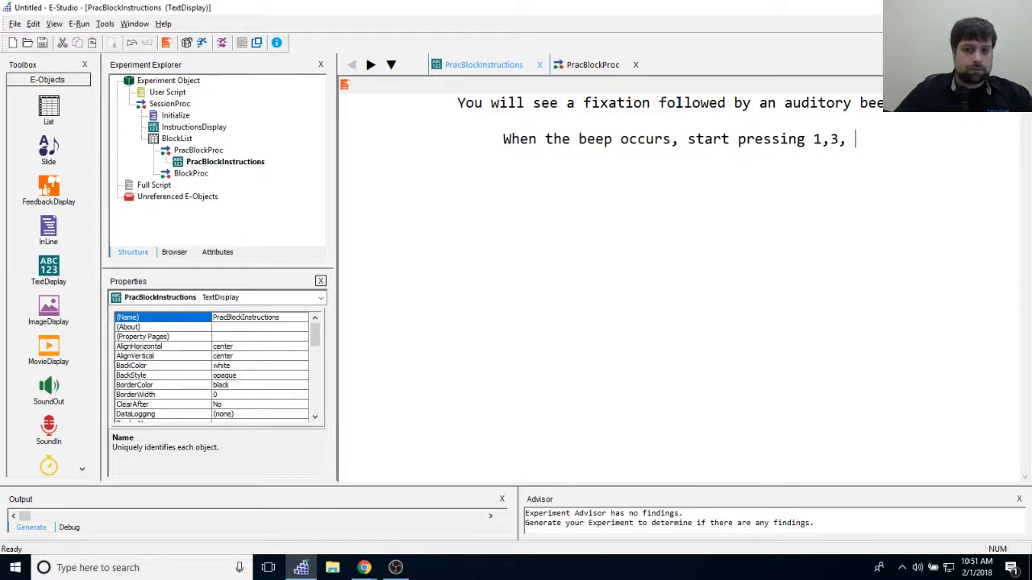
pyautogui.write('6 3')
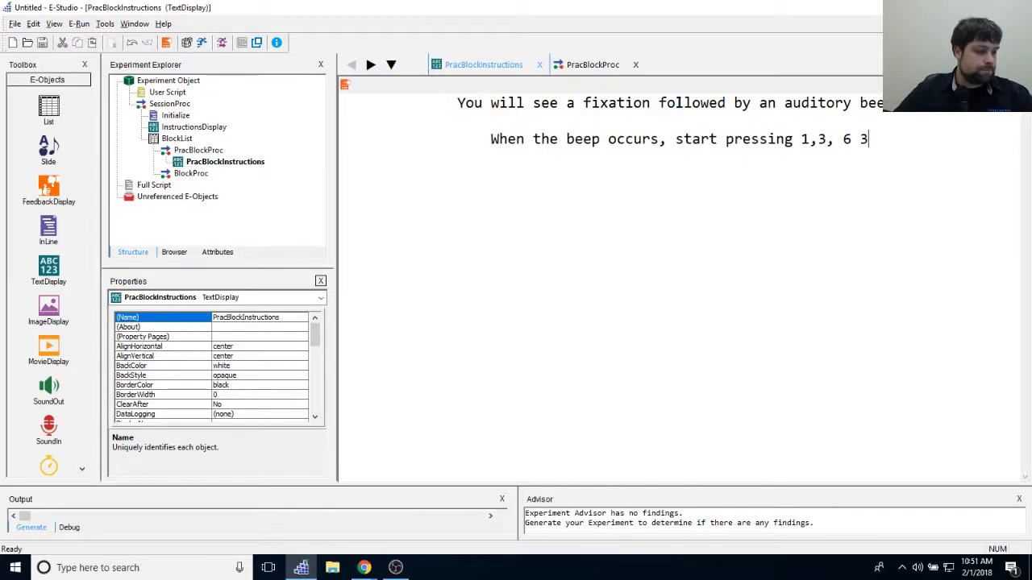
pyautogui.press('BackSpace')
pyautogui.press('BackSpace')
pyautogui.press('BackSpace')
pyautogui.press('BackSpace')
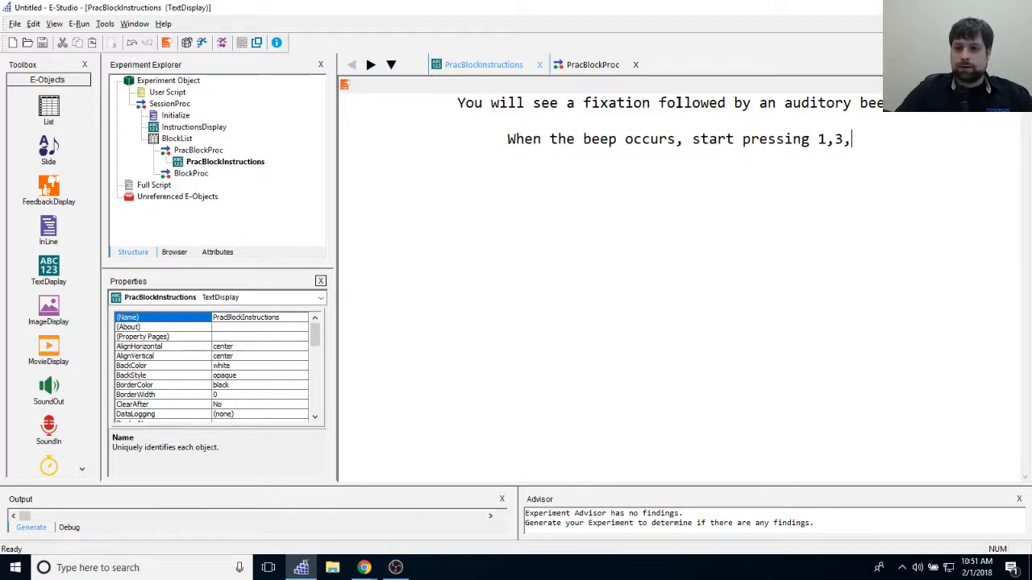
pyautogui.write('5')
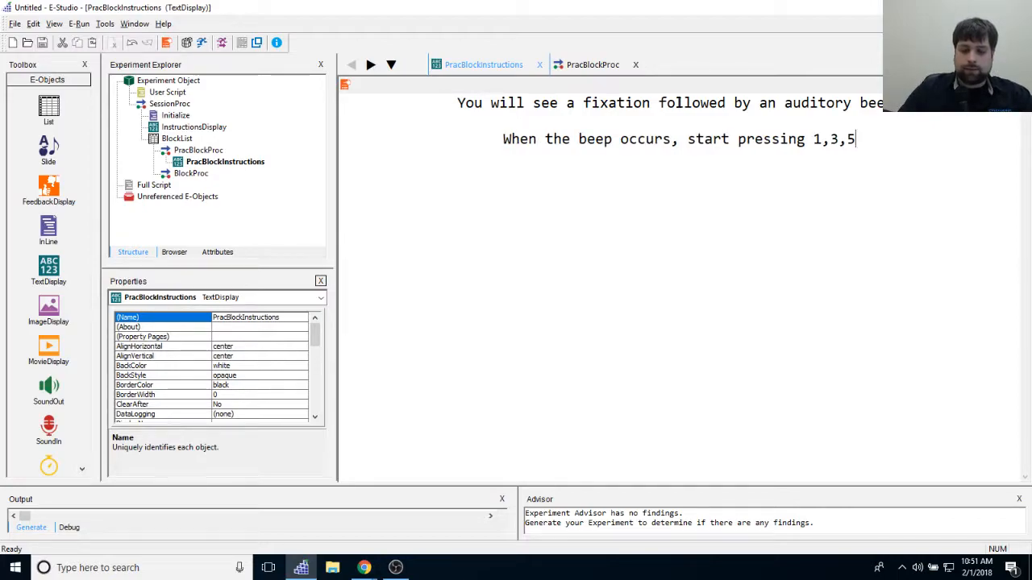
pyautogui.write(',')
pyautogui.write('2')
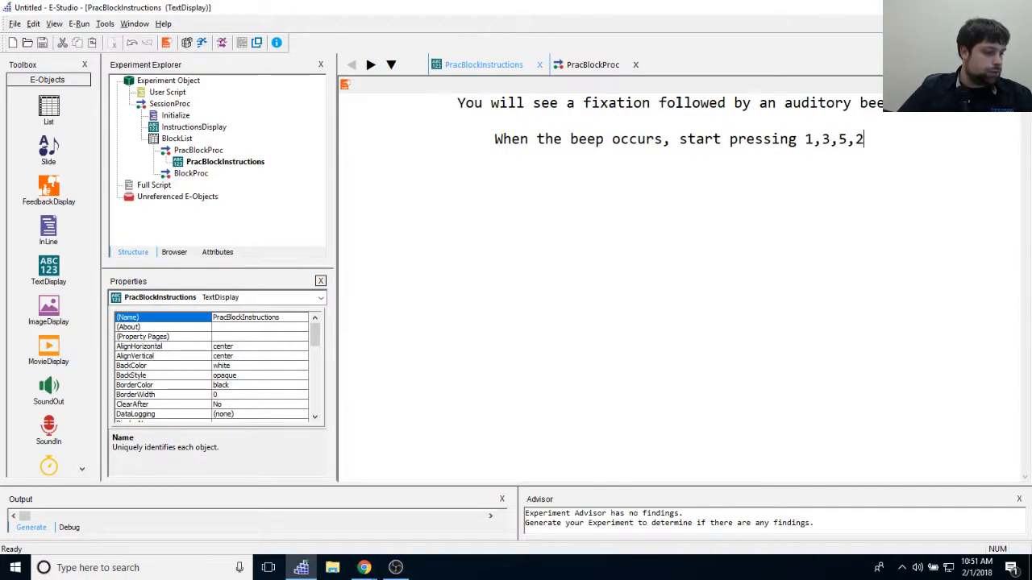
pyautogui.write(' and 4 on the')
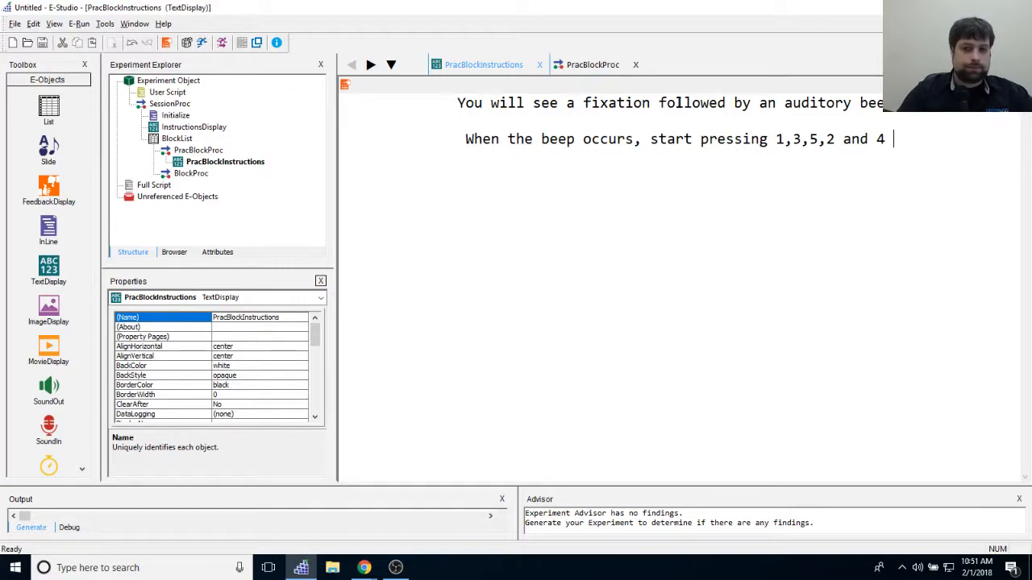
pyautogui.press('BackSpace')
pyautogui.press('BackSpace')
pyautogui.press('BackSpace')
pyautogui.write('both hands')
pyautogui.write('.')
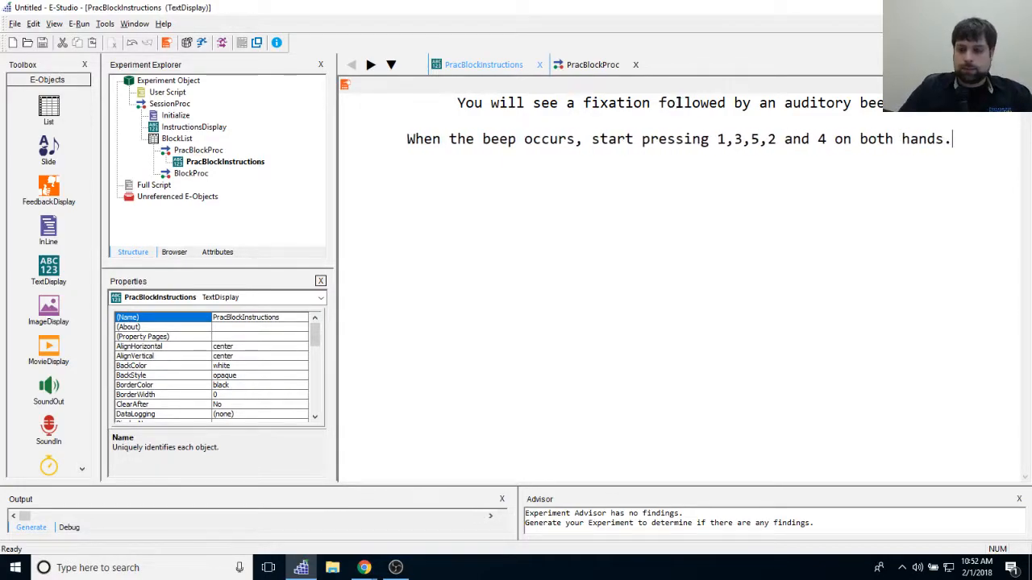
# Step: Space out the number sequence in the second paragraph so it reads "1, 3, 5, 2 and 4"
pyautogui.click(735, 141)
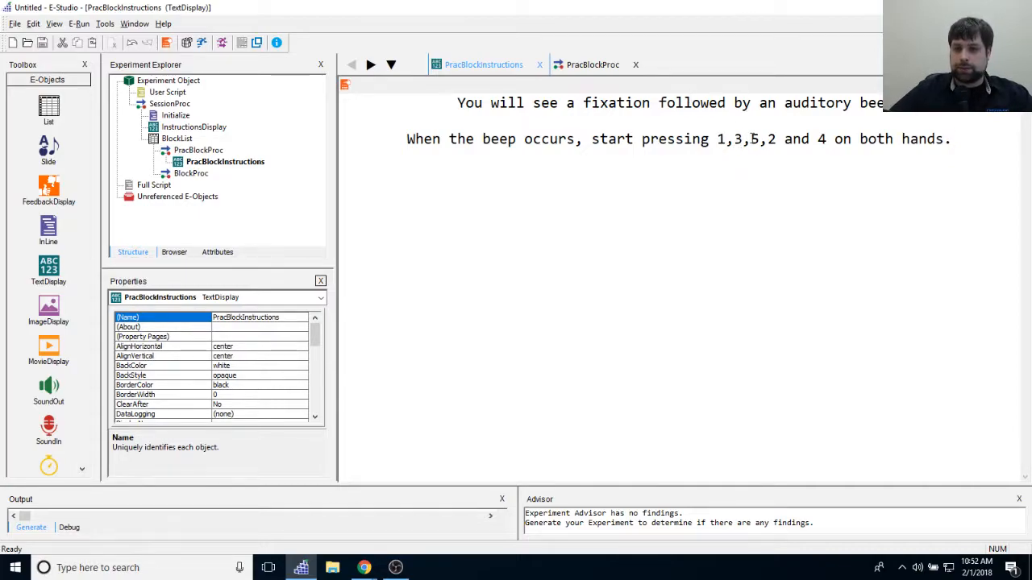
pyautogui.press('BackSpace')
pyautogui.press('BackSpace')
pyautogui.press('BackSpace')
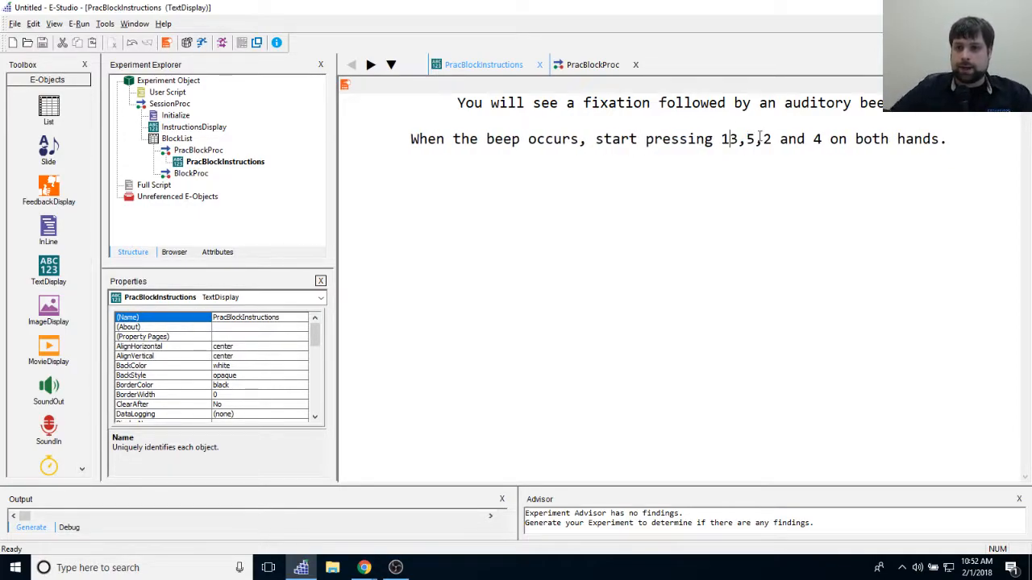
pyautogui.write(',')
pyautogui.click(752, 140)
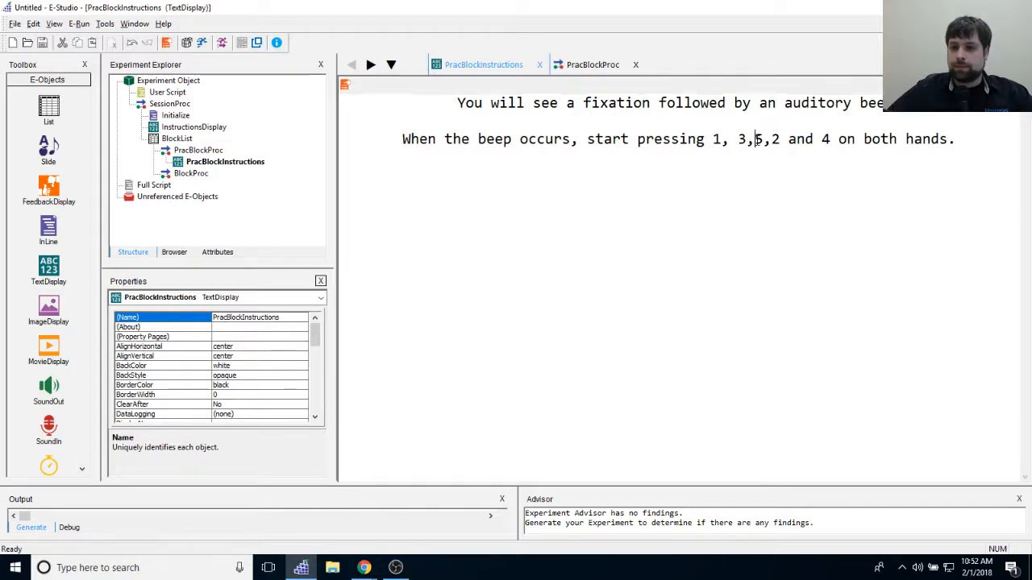
pyautogui.click(778, 143)
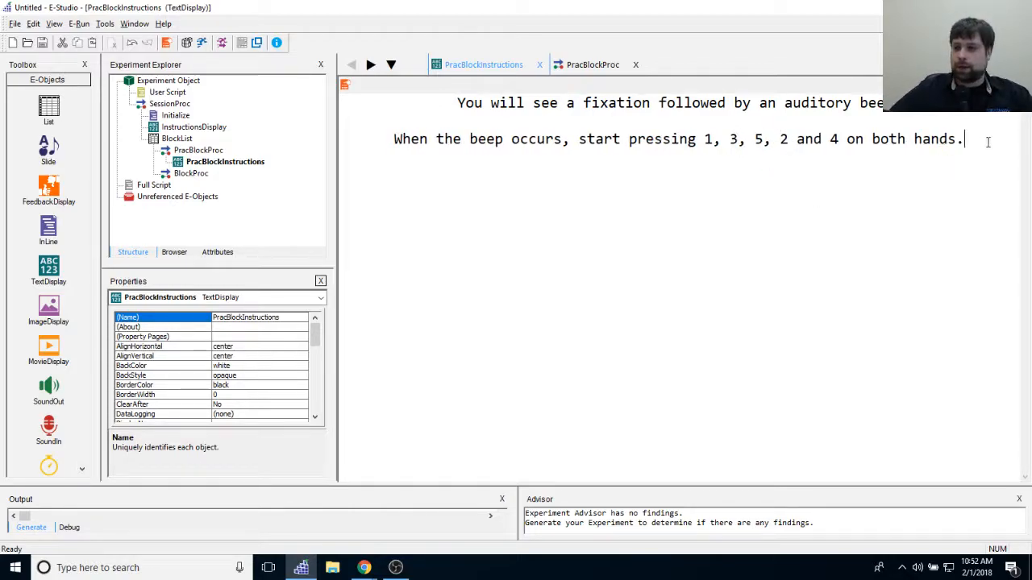
# Step: Begin a third paragraph below the key sequence with the text "That is, Left Pinky/Right Thumb, Middle"
pyautogui.press('Return')
pyautogui.write('That is, Left/')
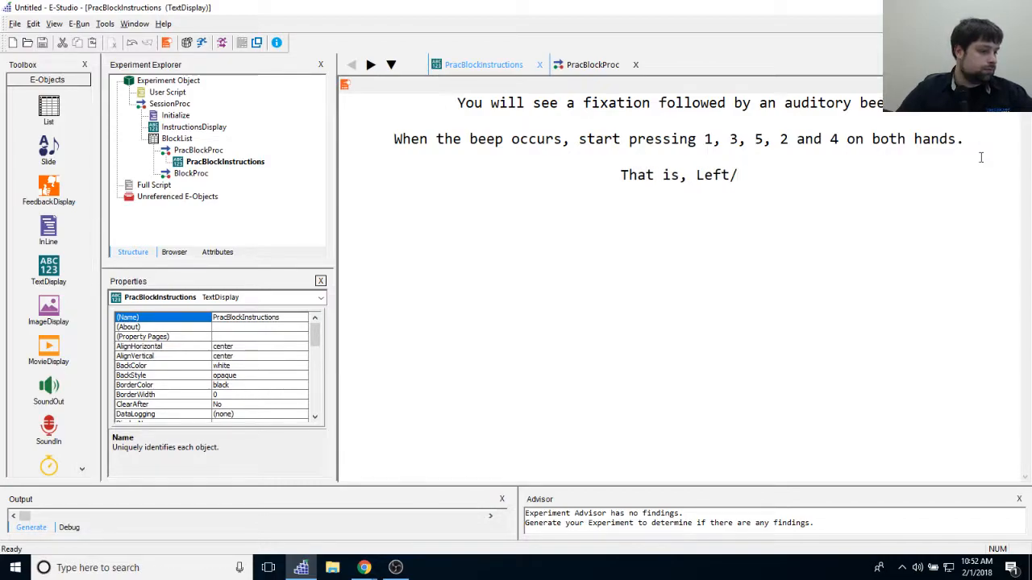
pyautogui.write('P')
pyautogui.press('BackSpace')
pyautogui.press('BackSpace')
pyautogui.press('BackSpace')
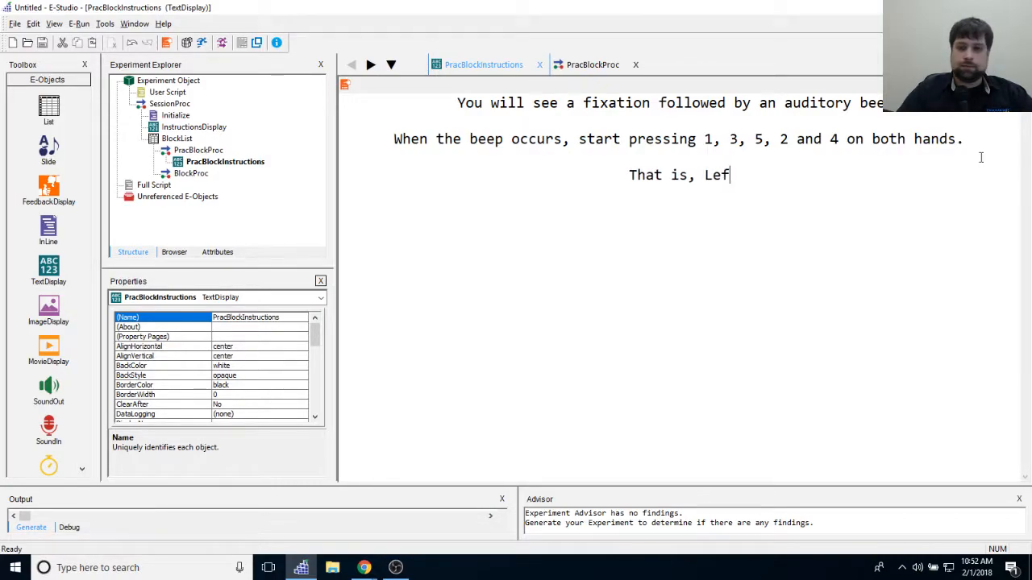
pyautogui.write('t pinky')
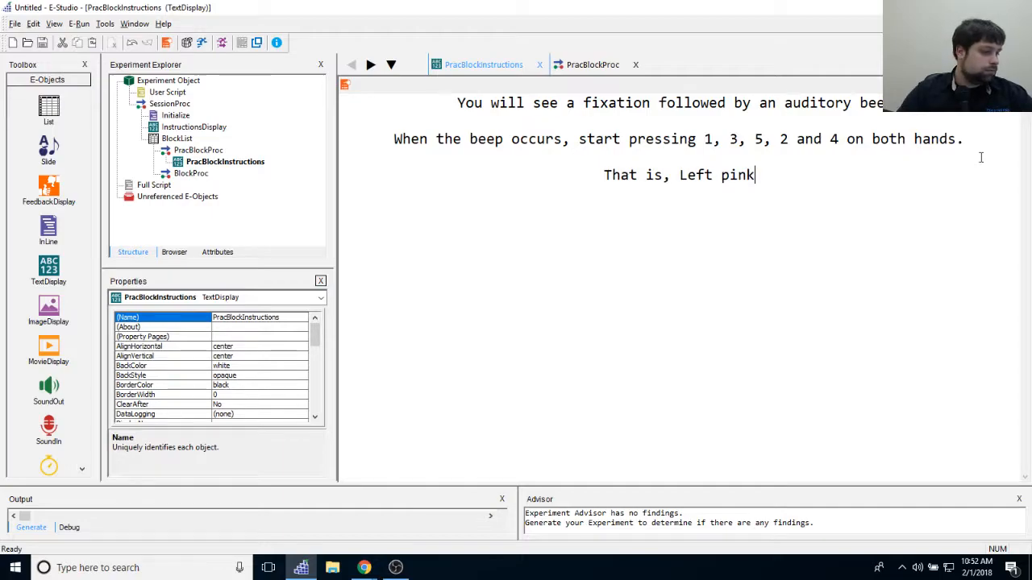
pyautogui.press('BackSpace')
pyautogui.press('BackSpace')
pyautogui.press('BackSpace')
pyautogui.press('BackSpace')
pyautogui.press('BackSpace')
pyautogui.write('Pinky,')
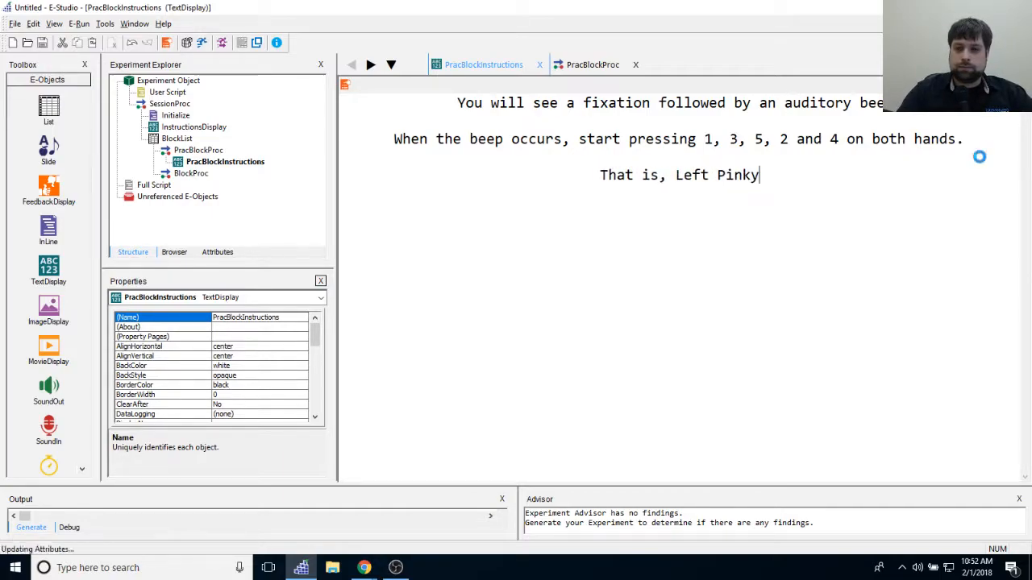
pyautogui.press('BackSpace')
pyautogui.press('BackSpace')
pyautogui.write('/Right Thum')
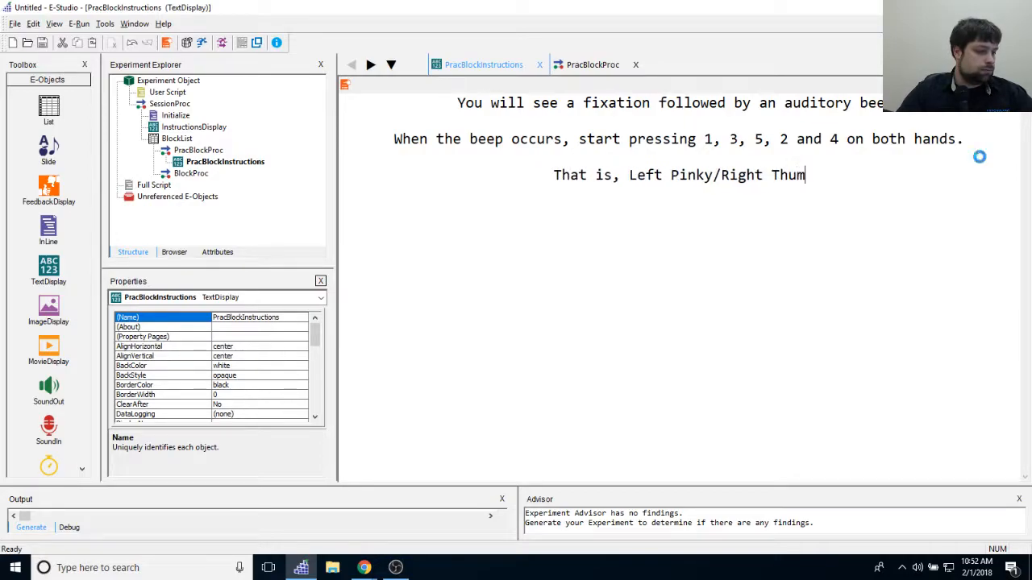
pyautogui.write('b, Middle')
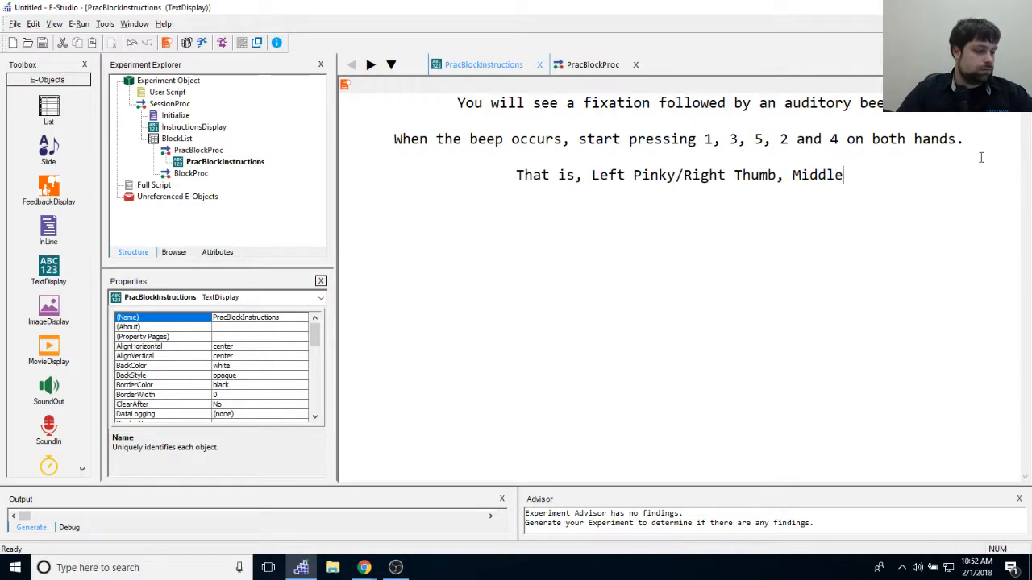
# Step: Continue the finger list in the third paragraph with "Fingers, Left Thumb/Right Pinky"
pyautogui.write(' Fingers, Lef')
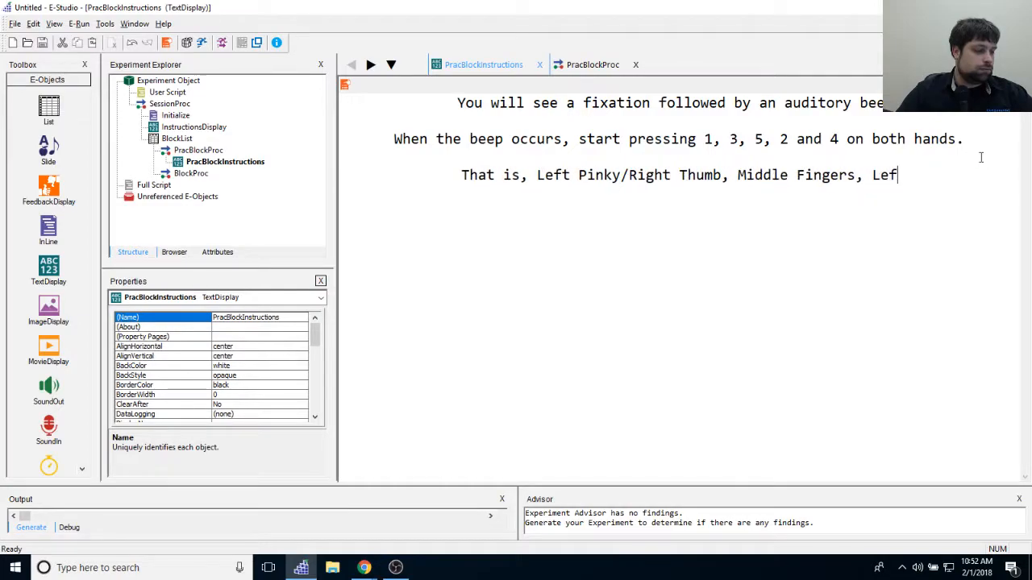
pyautogui.write('t Thumb/Ri')
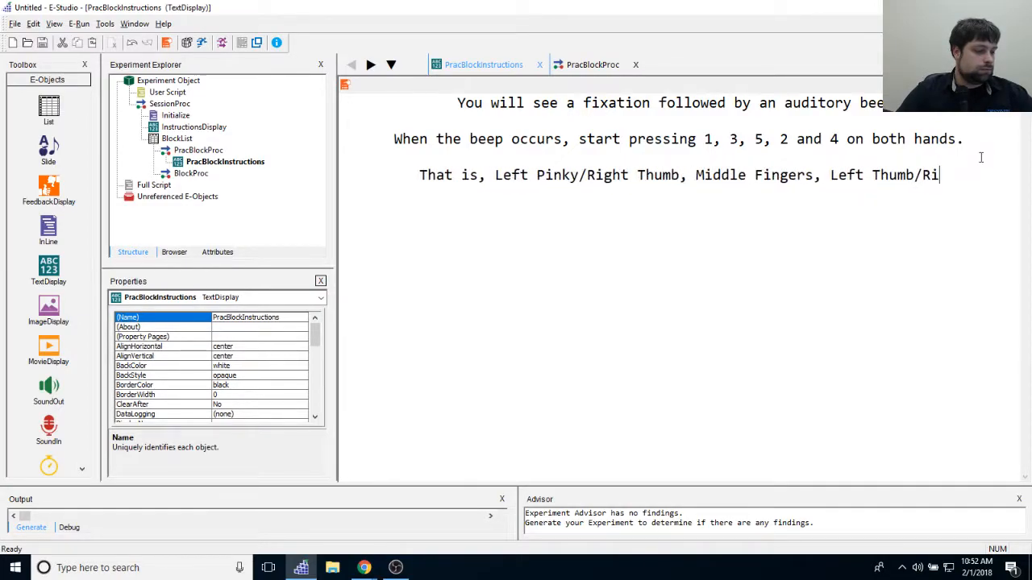
pyautogui.write('ghtPinky')
pyautogui.press('BackSpace')
pyautogui.press('BackSpace')
pyautogui.press('BackSpace')
pyautogui.press('BackSpace')
pyautogui.press('BackSpace')
pyautogui.write('Pinky')
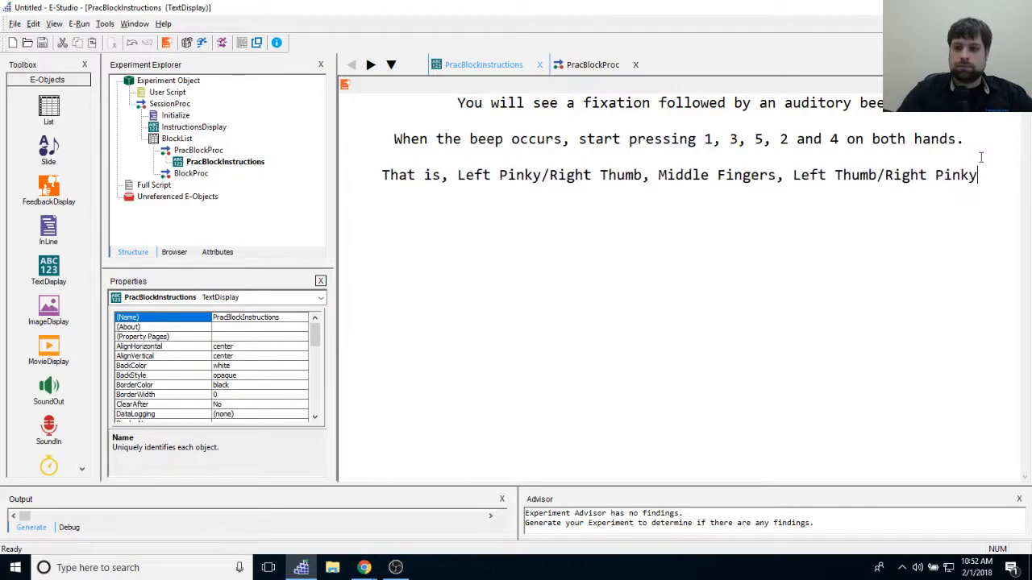
# Step: Complete the finger list with ", Left Ring/Right Index, Left Index/Right Ring."
pyautogui.write(', L')
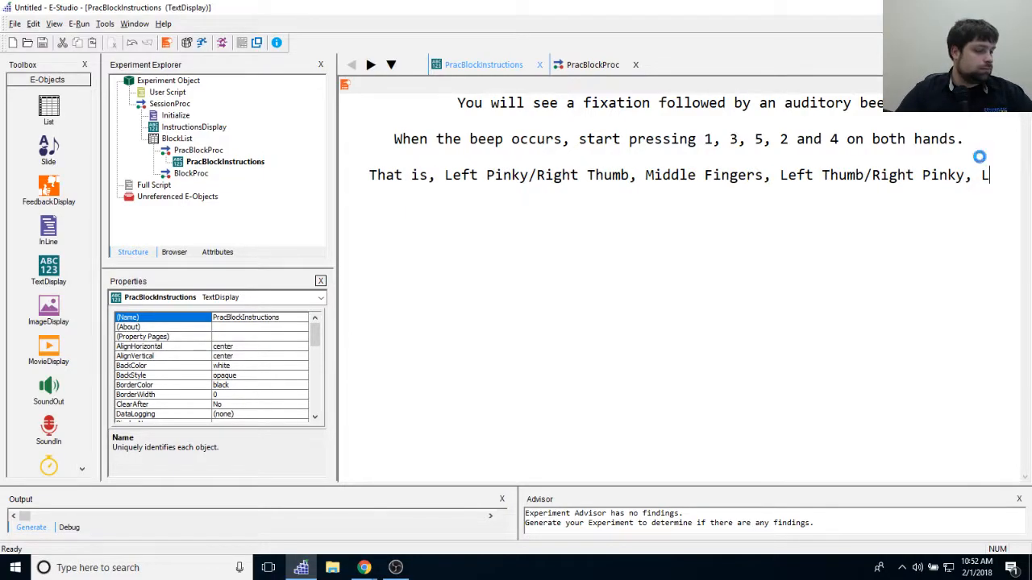
pyautogui.write('eft Righ/')
pyautogui.press('BackSpace')
pyautogui.press('BackSpace')
pyautogui.press('BackSpace')
pyautogui.write('ng/')
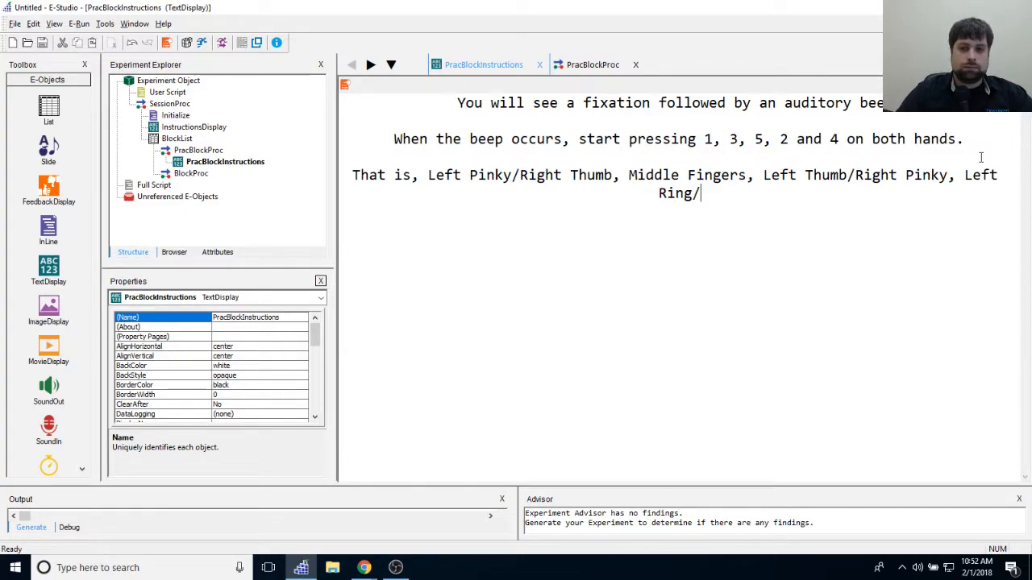
pyautogui.write('Right Index')
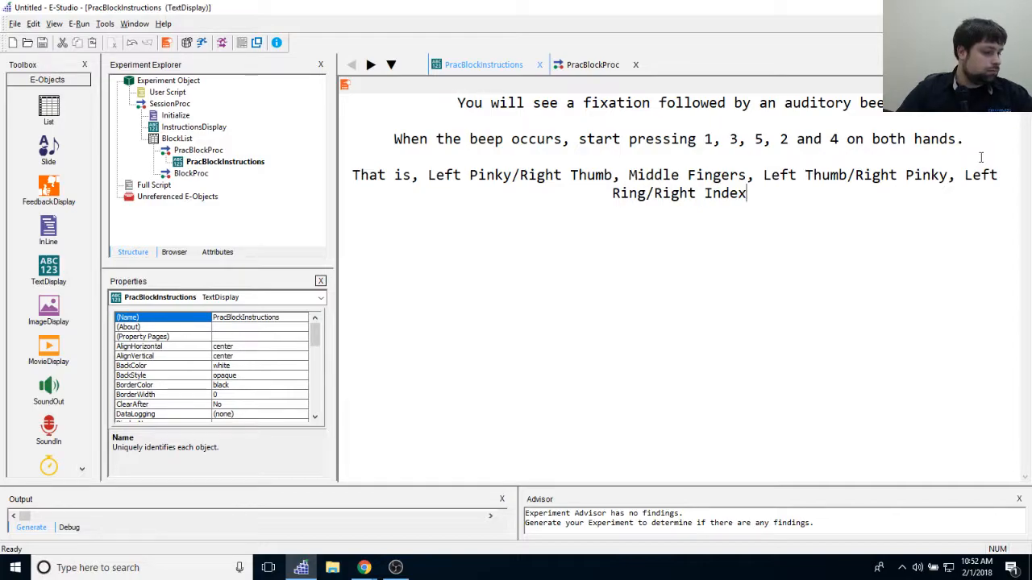
pyautogui.write(', Left I')
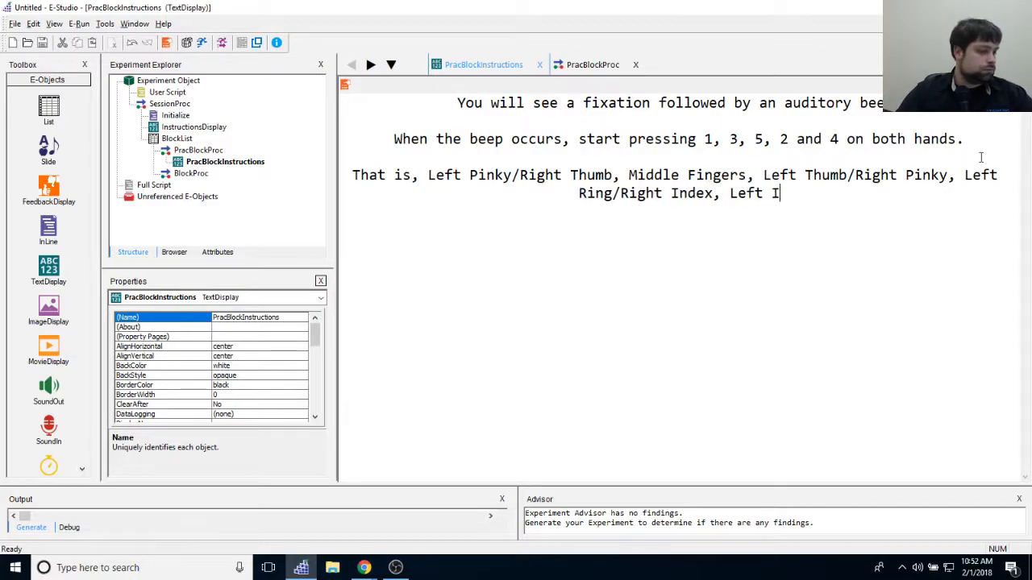
pyautogui.write('ndex/Right Righ')
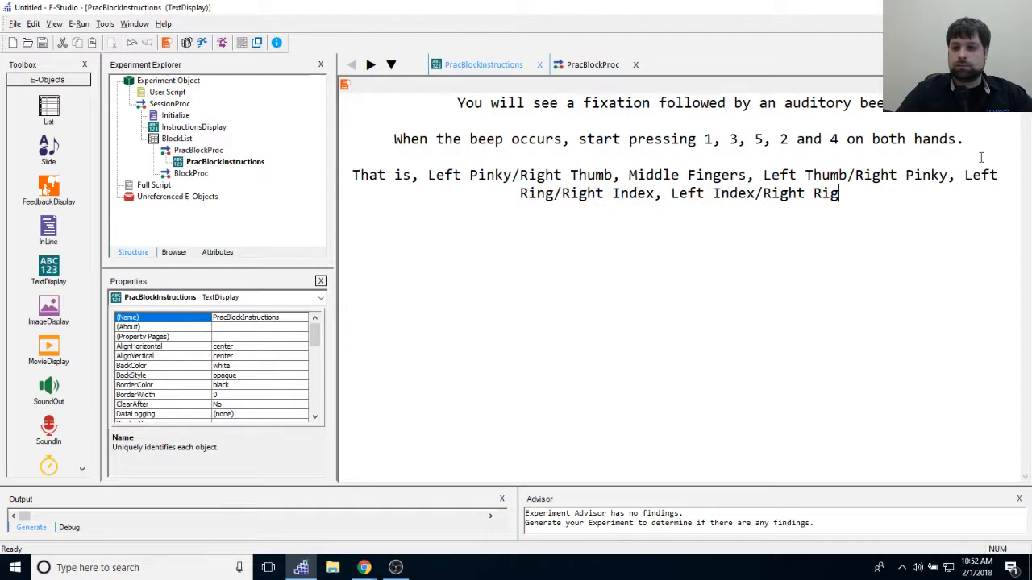
pyautogui.press('BackSpace')
pyautogui.press('BackSpace')
pyautogui.write('ng.')
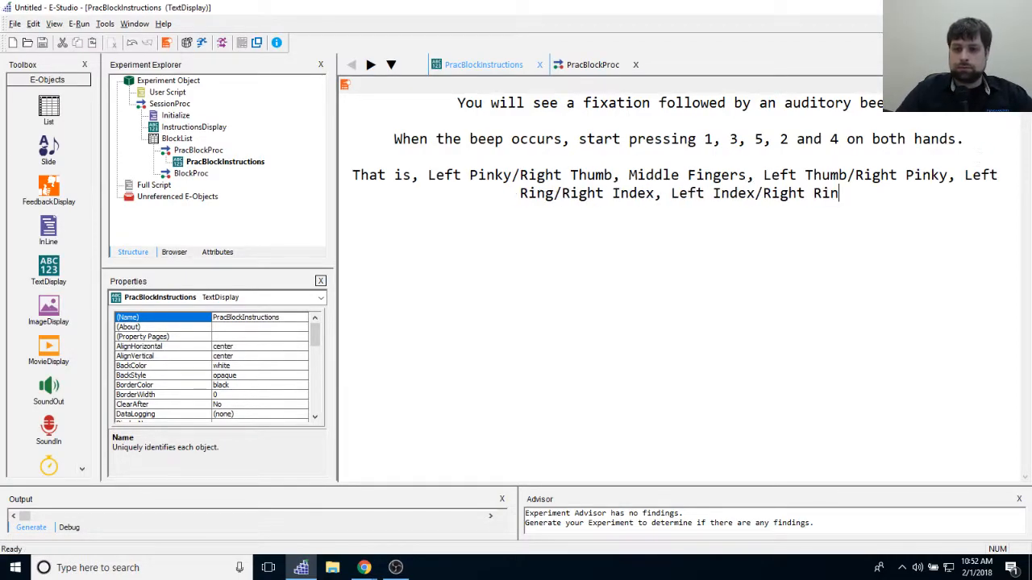
# Step: Add a new paragraph reading "Repeat the sequence of keys as quickly as possible."
pyautogui.press('Return')
pyautogui.press('Return')
pyautogui.write('Repeat the sequence a')
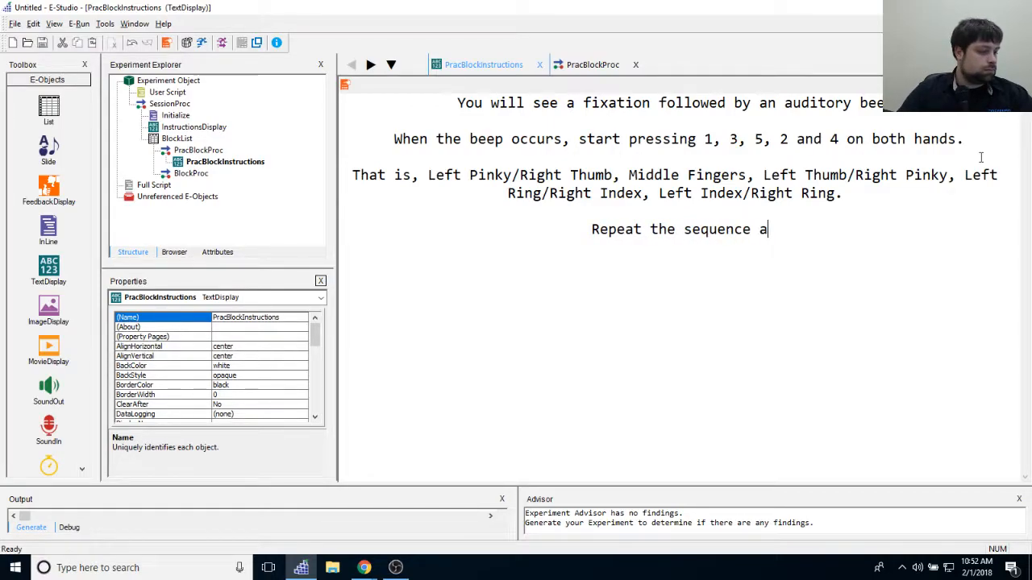
pyautogui.press('BackSpace')
pyautogui.write('of k')
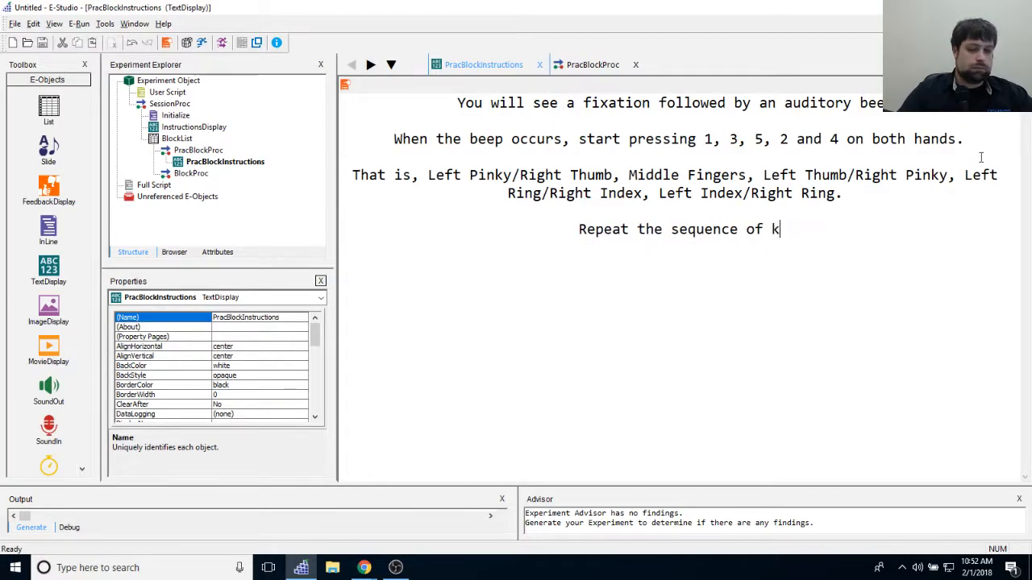
pyautogui.write('eys as quickly as possible.')
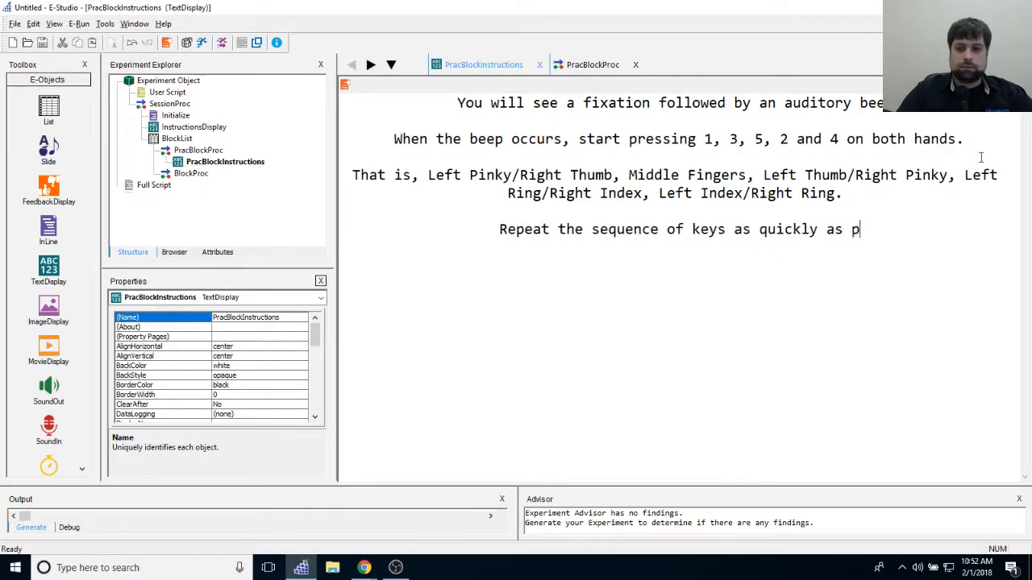
# Step: Add two closing paragraphs: "You will hear a beep again when the trial is finished." and "Press SPACE to begin the practice trial."
pyautogui.press('Return')
pyautogui.press('Return')
pyautogui.write('You will hear a beep again when the trial is finished')
pyautogui.press('BackSpace')
pyautogui.write('. Press ')
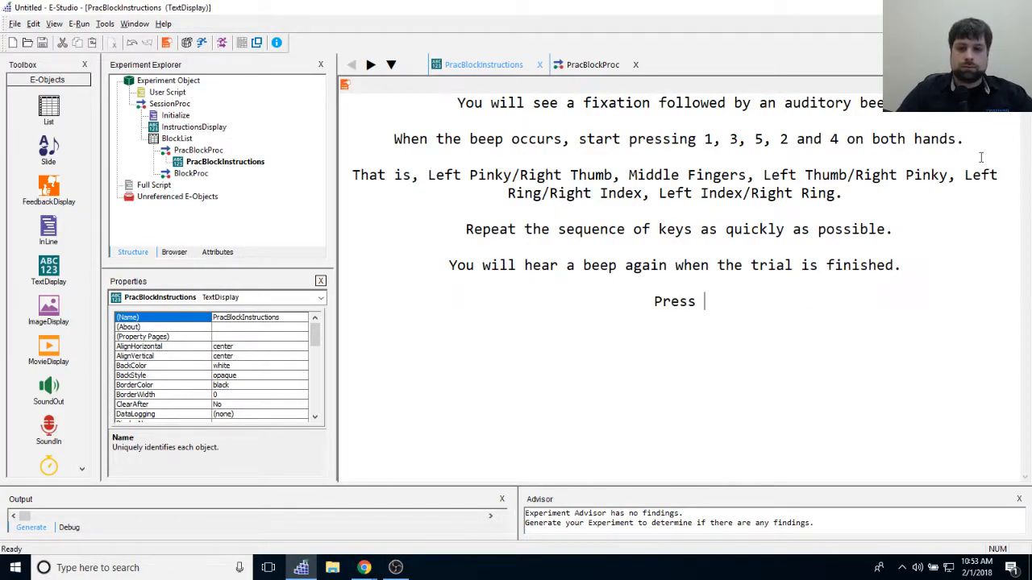
pyautogui.write('SPACE to b')
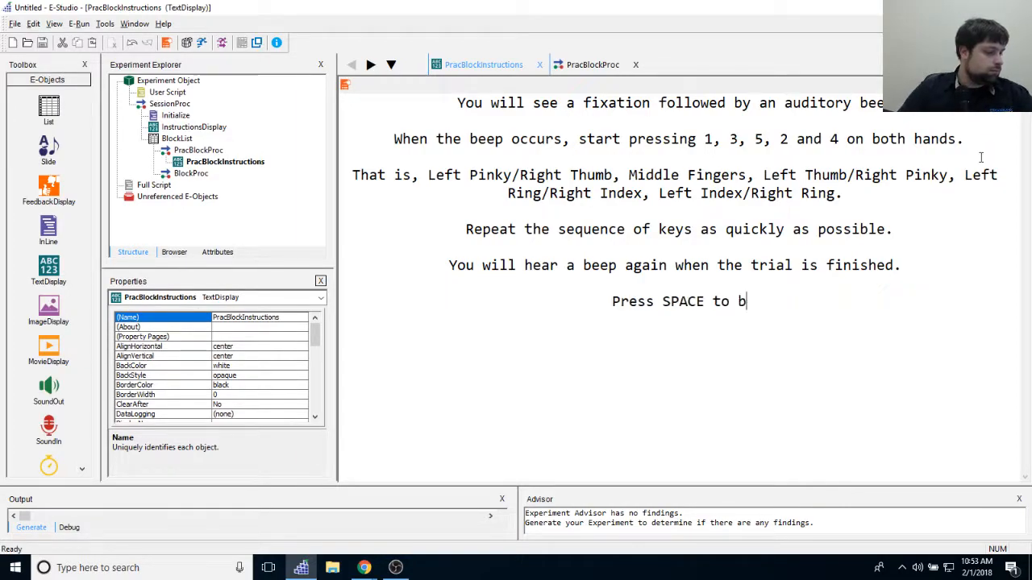
pyautogui.write('egin the practice trial.')
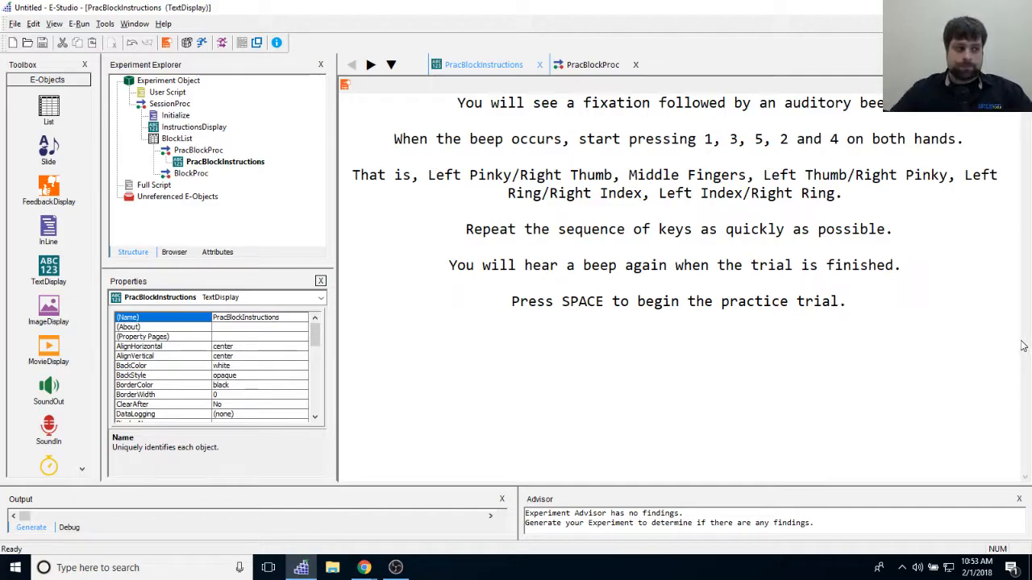
# Step: Review the practice instructions, from the fixation sentence through the finger sequence to the closing SPACE prompt
pyautogui.moveTo(457, 103); pyautogui.dragTo(814, 101)
pyautogui.click(854, 208)
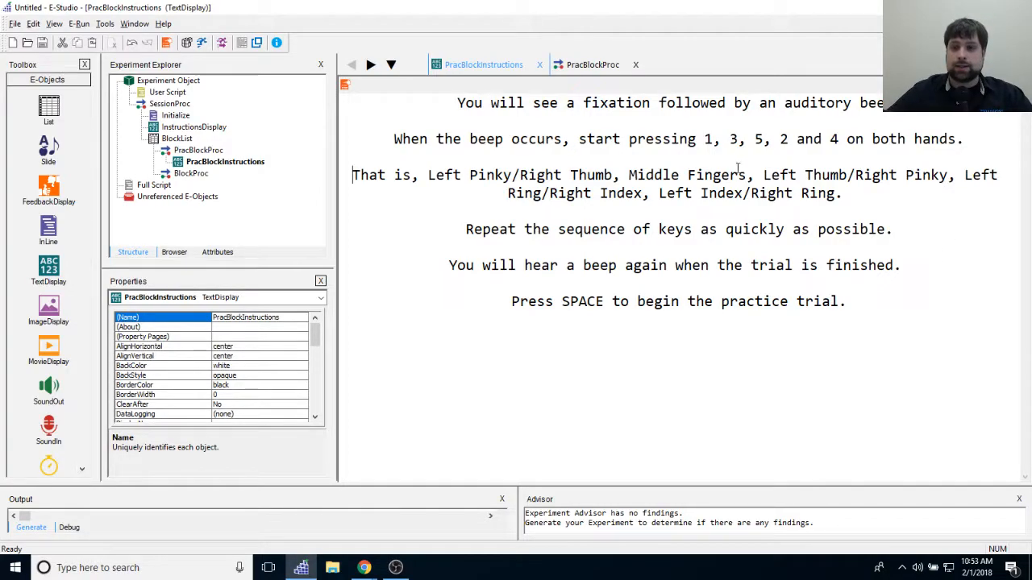
pyautogui.moveTo(703, 138); pyautogui.dragTo(856, 193)
pyautogui.click(856, 193)
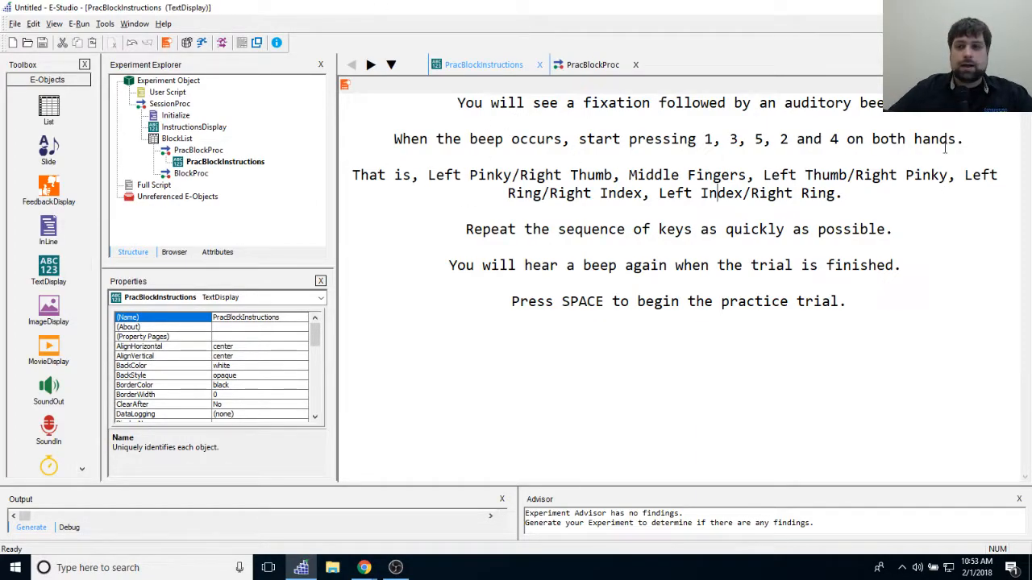
pyautogui.moveTo(429, 176); pyautogui.dragTo(729, 175)
pyautogui.click(634, 242)
pyautogui.click(793, 207)
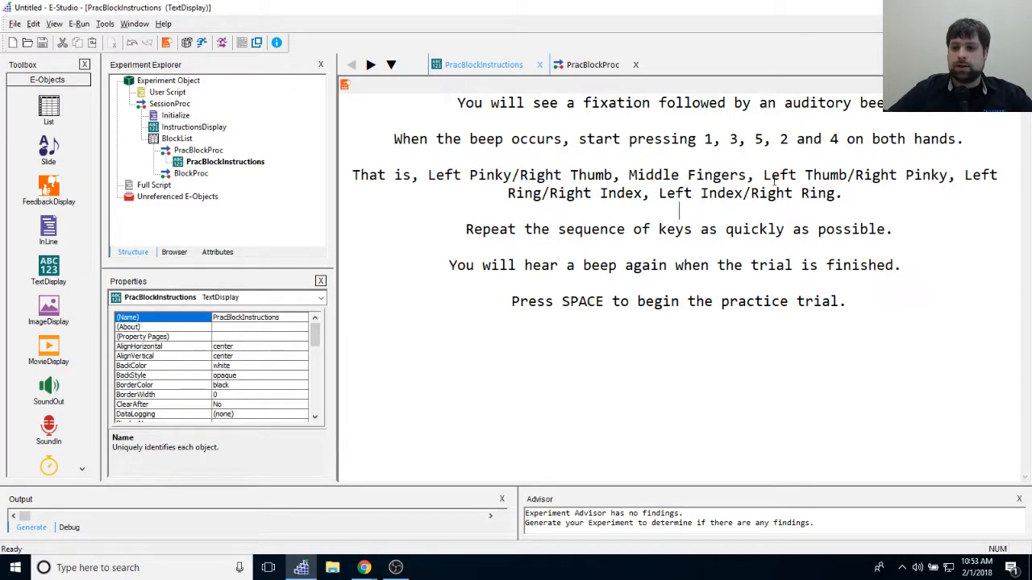
pyautogui.moveTo(507, 193); pyautogui.dragTo(838, 194)
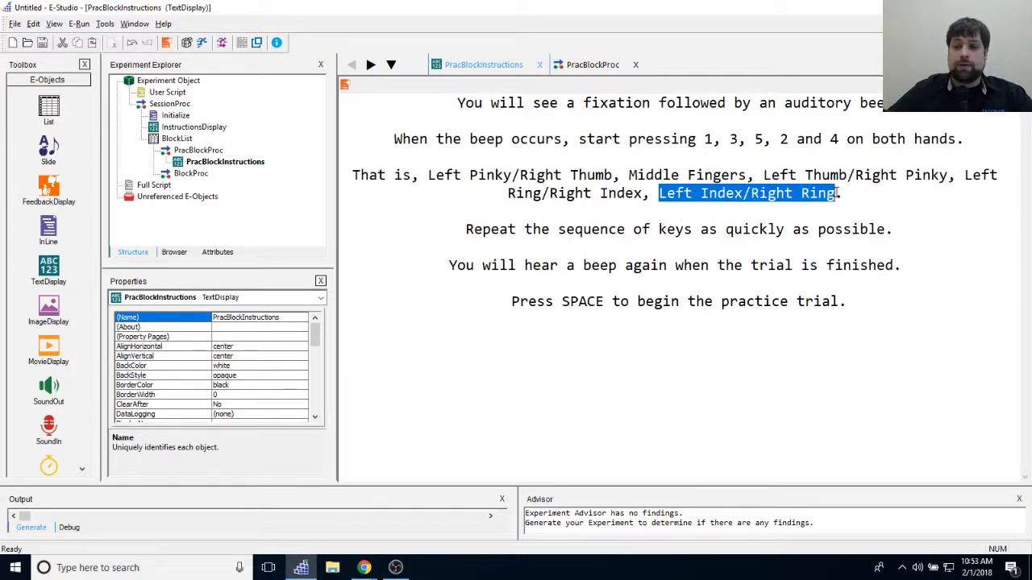
pyautogui.click(869, 229)
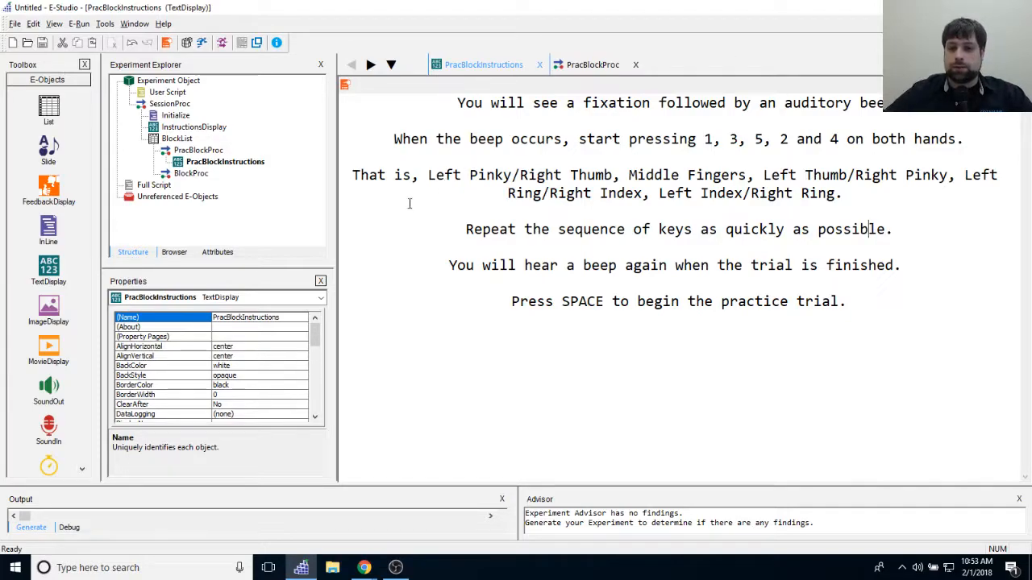
pyautogui.moveTo(454, 268); pyautogui.dragTo(856, 266)
pyautogui.click(852, 330)
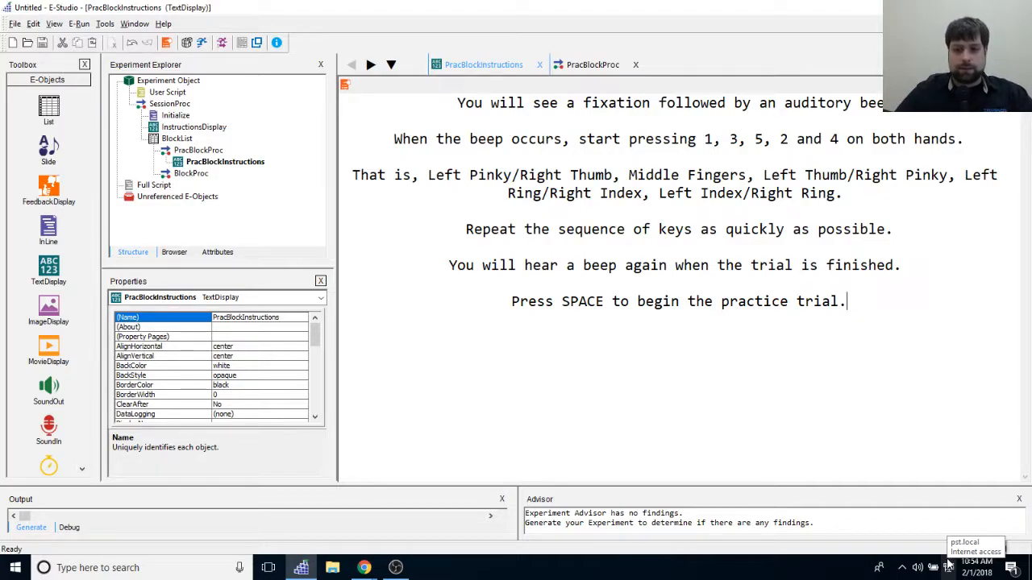
pyautogui.click(490, 306)
pyautogui.moveTo(476, 306); pyautogui.dragTo(1006, 307)
pyautogui.click(947, 367)
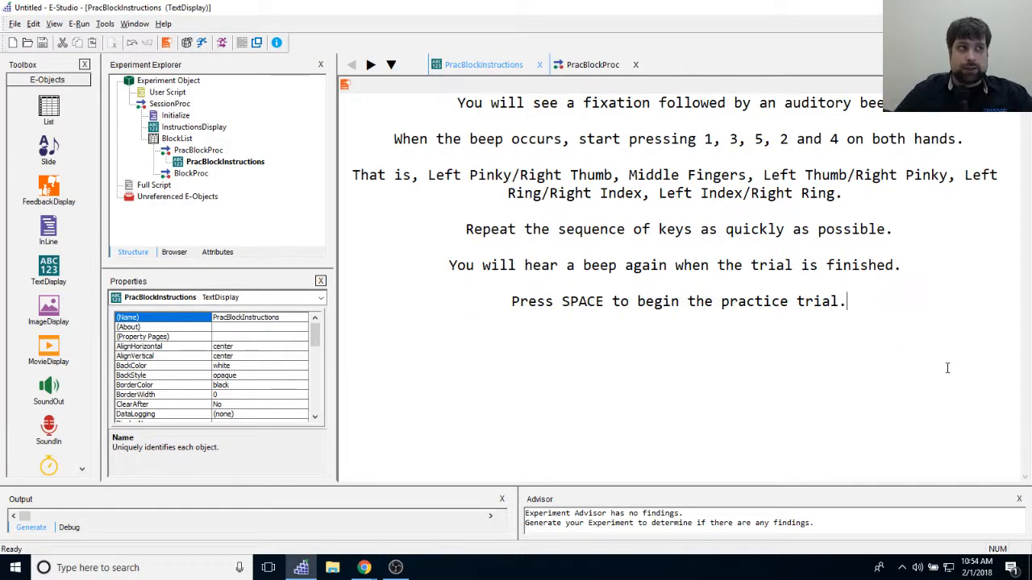
pyautogui.moveTo(471, 301); pyautogui.dragTo(972, 346)
pyautogui.click(883, 363)
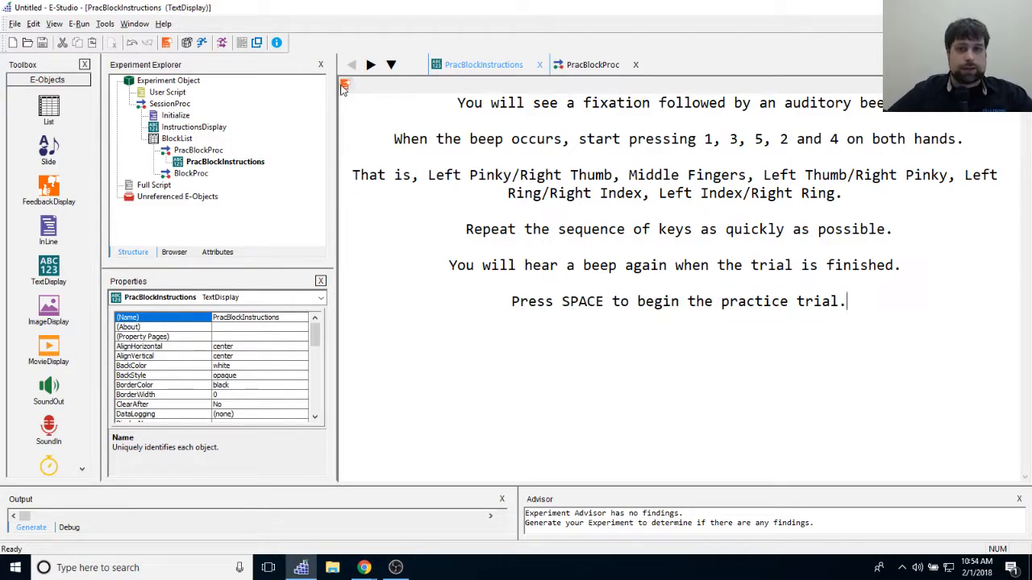
# Step: In the PracBlockInstructions properties, set the duration to (infinite) and the data logging to Time Audit Only
pyautogui.click(345, 86)
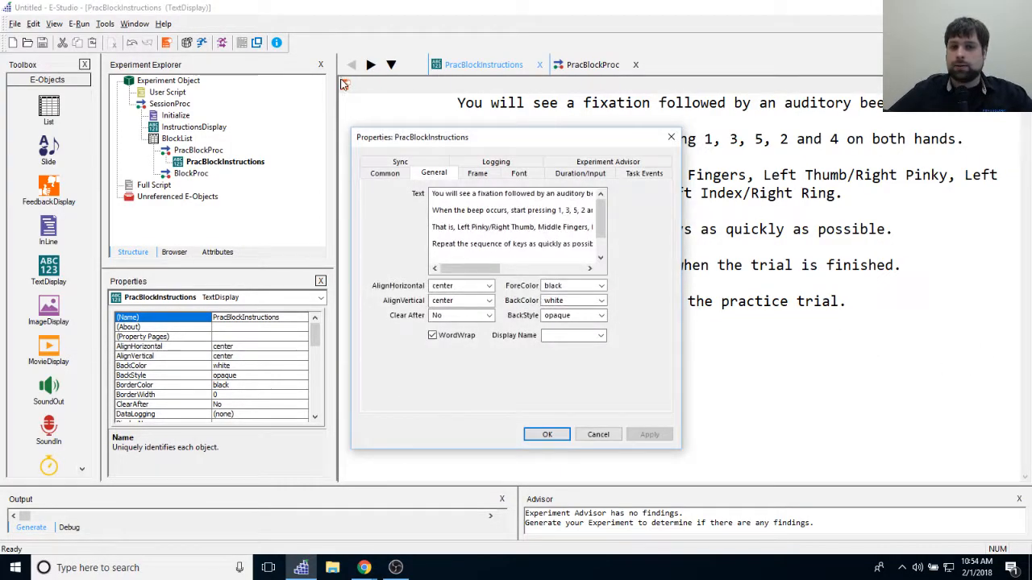
pyautogui.moveTo(604, 137); pyautogui.dragTo(662, 119)
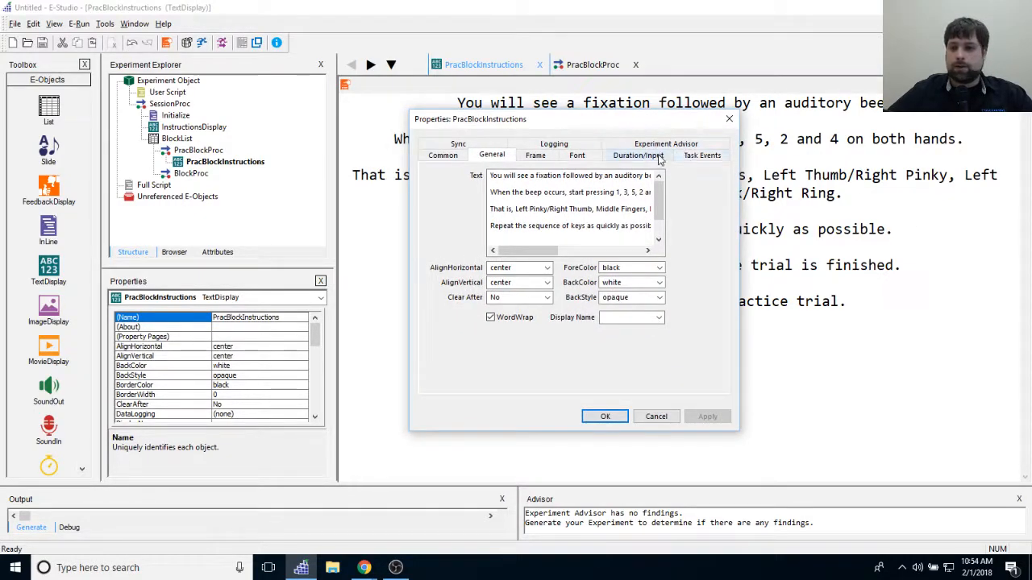
pyautogui.click(654, 154)
pyautogui.click(544, 183)
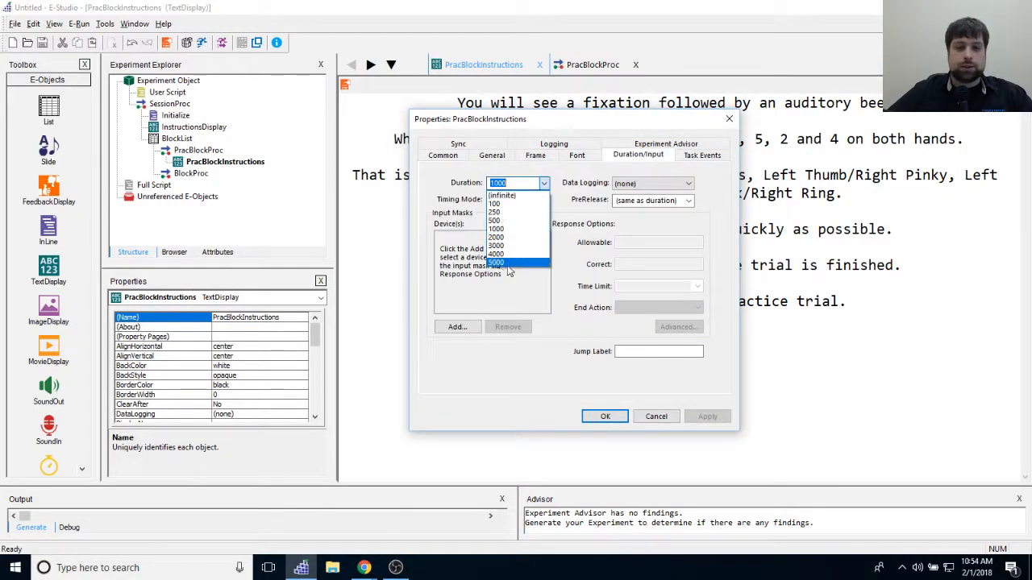
pyautogui.click(516, 213)
pyautogui.click(677, 186)
pyautogui.click(644, 219)
pyautogui.click(457, 326)
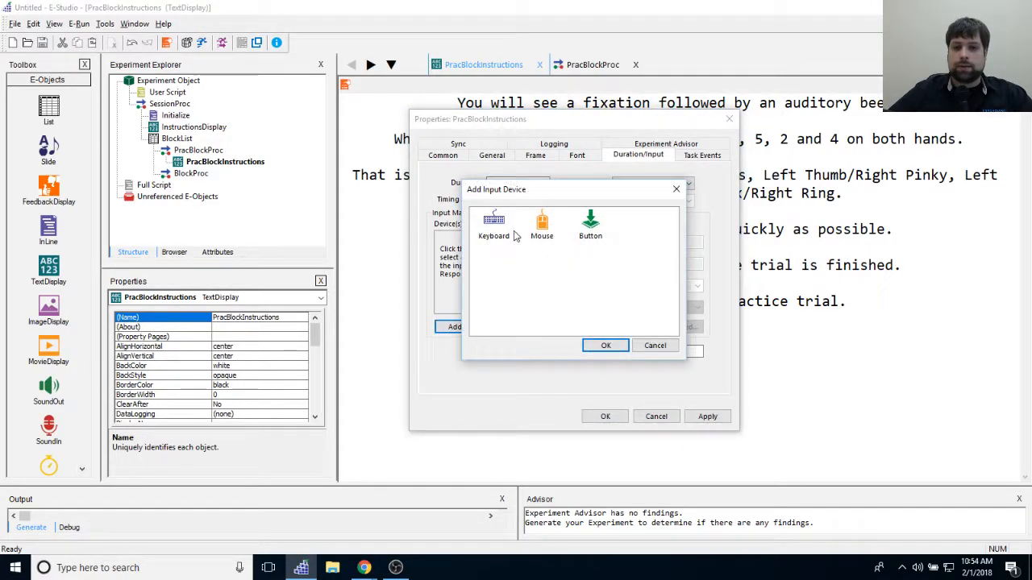
pyautogui.click(601, 345)
pyautogui.click(565, 329)
pyautogui.click(494, 222)
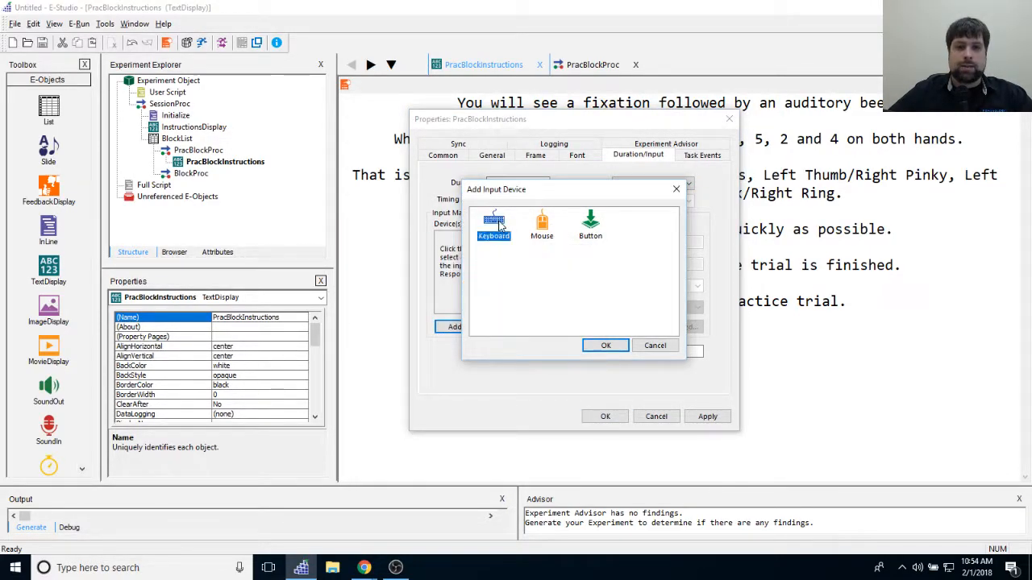
pyautogui.click(606, 345)
pyautogui.click(475, 237)
pyautogui.click(508, 327)
# Step: Add the Keyboard as an input device for PracBlockInstructions
pyautogui.click(457, 326)
pyautogui.click(605, 344)
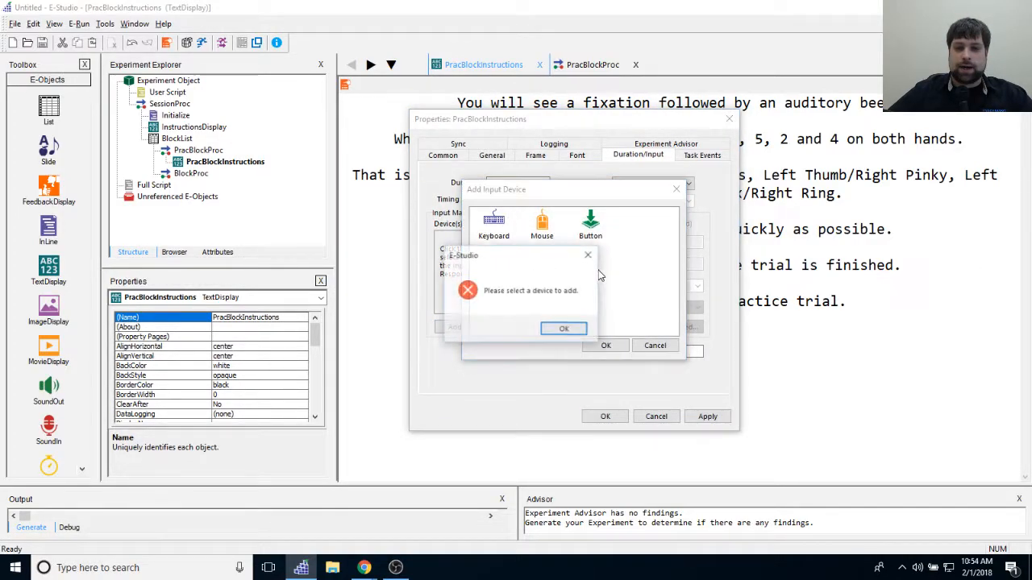
pyautogui.click(564, 329)
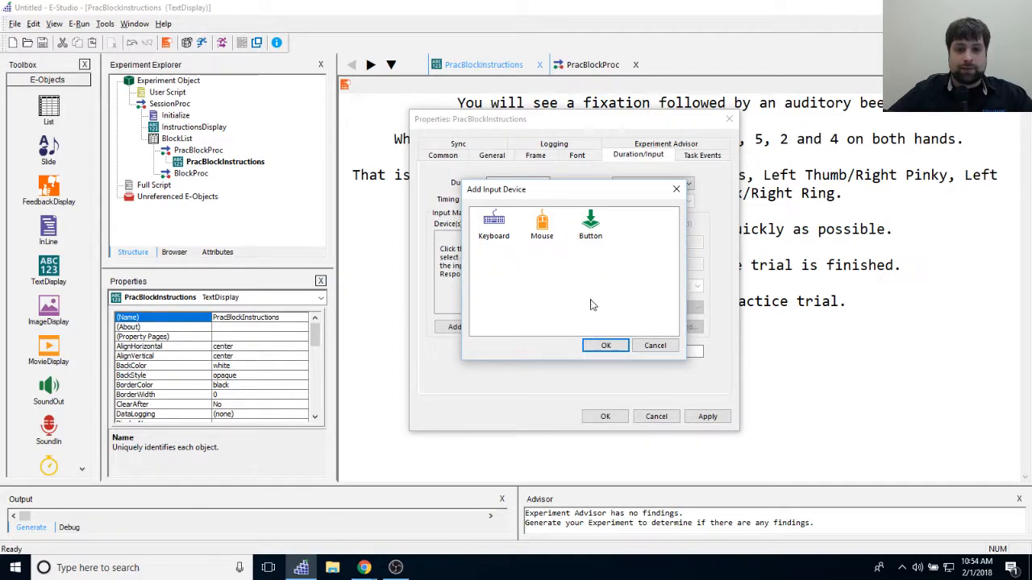
pyautogui.click(495, 223)
pyautogui.doubleClick(496, 224)
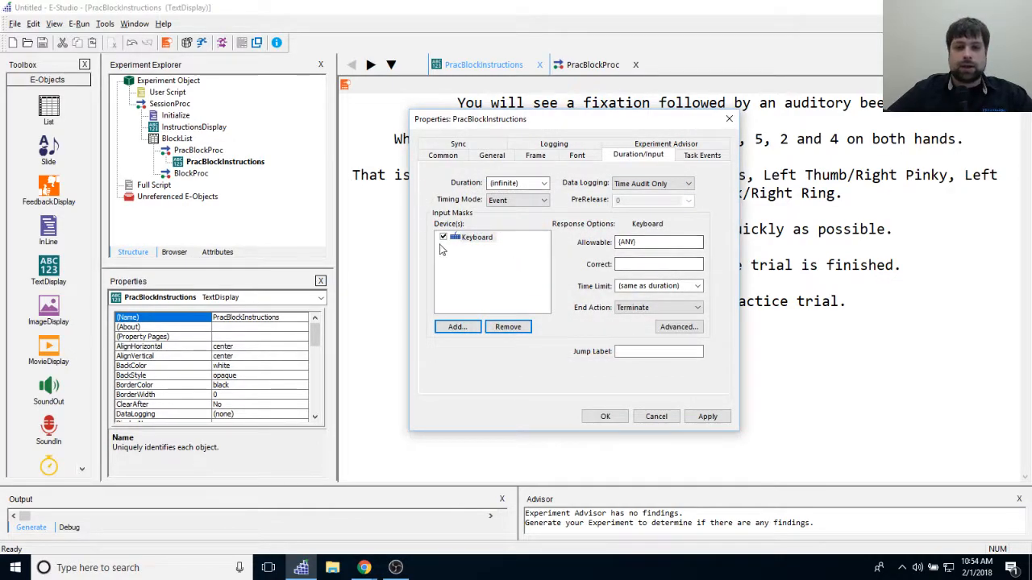
# Step: Set the keyboard's allowable response to {SPACE} and apply the PracBlockInstructions properties
pyautogui.moveTo(640, 242); pyautogui.dragTo(618, 242)
pyautogui.click(645, 243)
pyautogui.press('BackSpace')
pyautogui.press('BackSpace')
pyautogui.press('BackSpace')
pyautogui.press('BackSpace')
pyautogui.press('BackSpace')
pyautogui.write('{SPACE}')
pyautogui.click(680, 263)
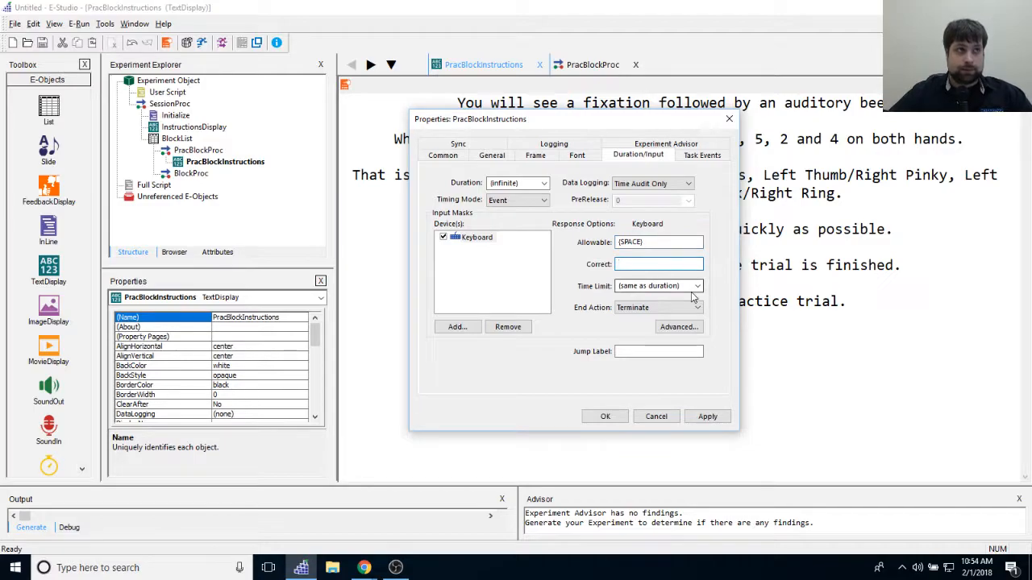
pyautogui.click(706, 416)
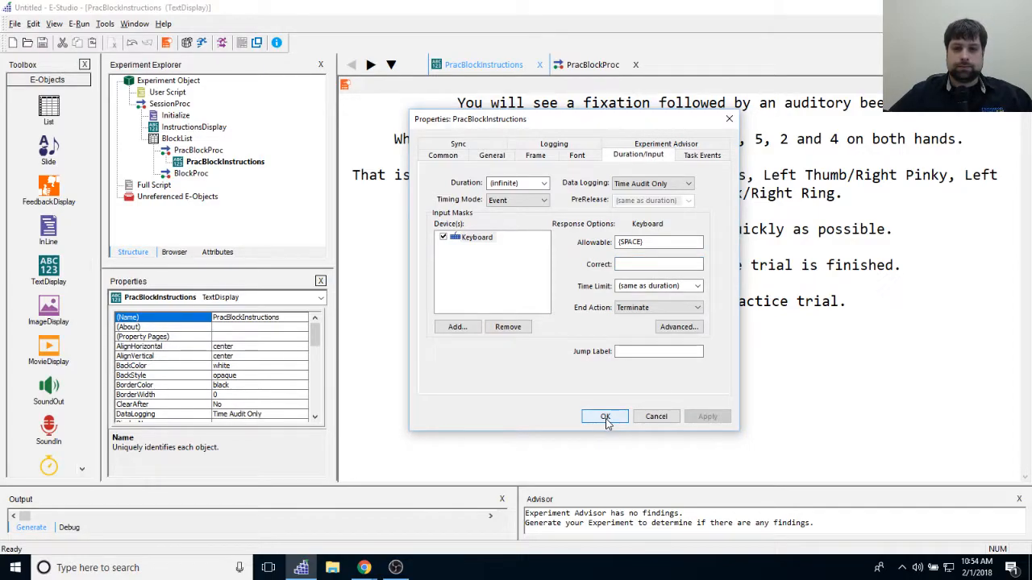
pyautogui.click(605, 418)
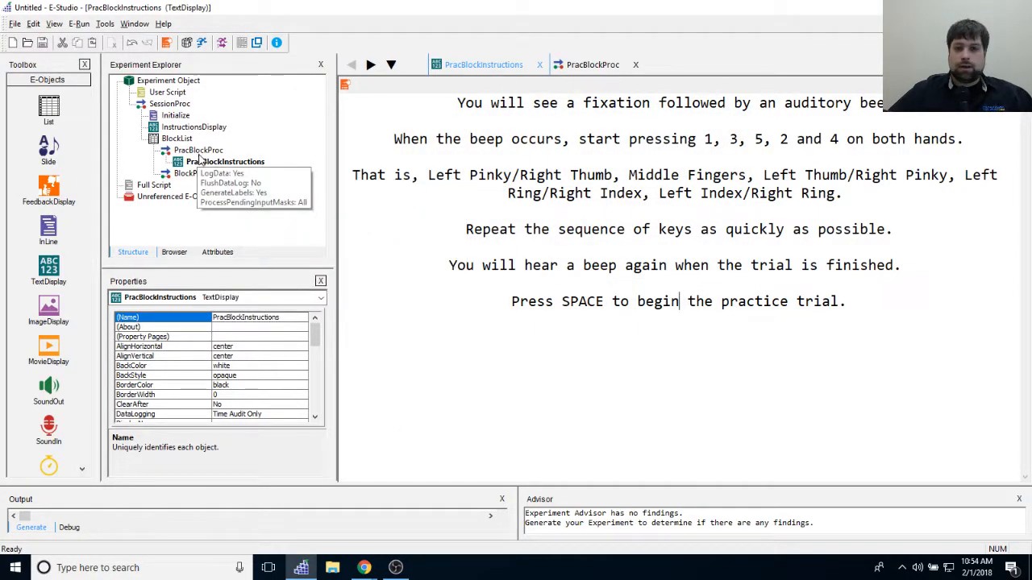
# Step: Close all open object windows and open the PracBlockProc procedure timeline
pyautogui.click(135, 23)
pyautogui.click(153, 81)
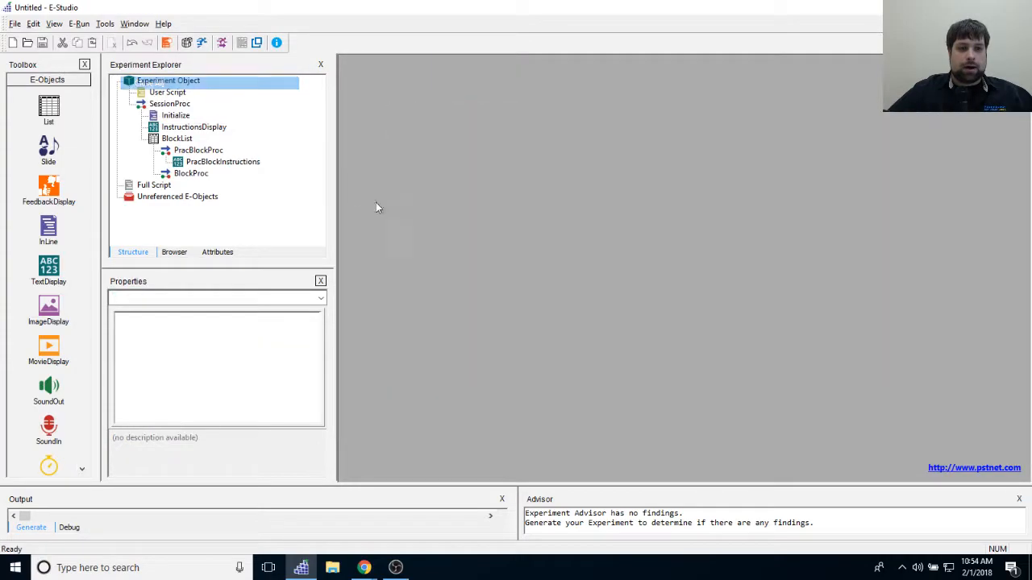
pyautogui.doubleClick(200, 150)
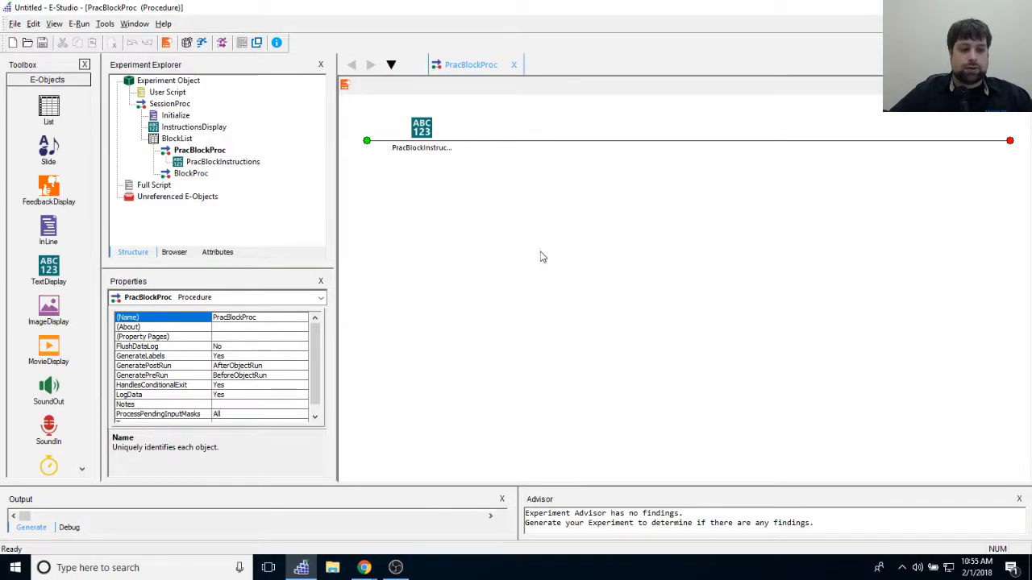
# Step: Place a List object after the instructions on the PracBlockProc timeline and rename it PracTrialList
pyautogui.moveTo(49, 109); pyautogui.dragTo(484, 139)
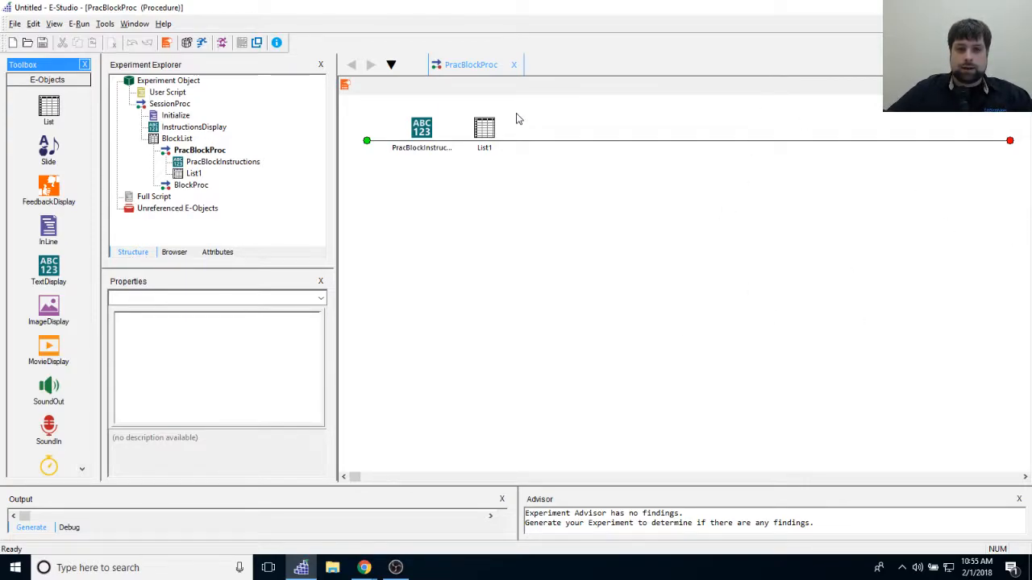
pyautogui.click(486, 142)
pyautogui.rightClick(486, 145)
pyautogui.click(520, 190)
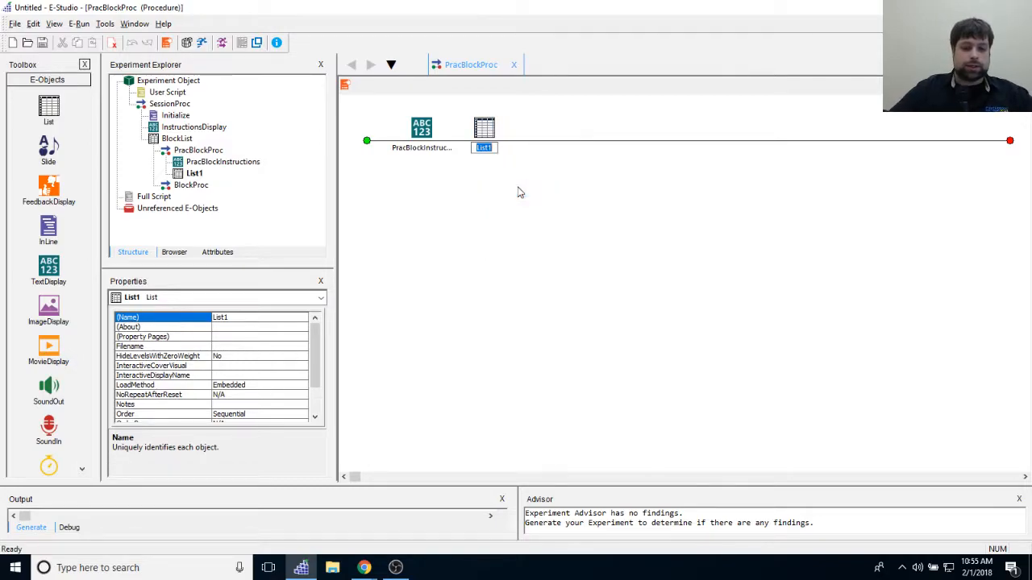
pyautogui.write('Prac')
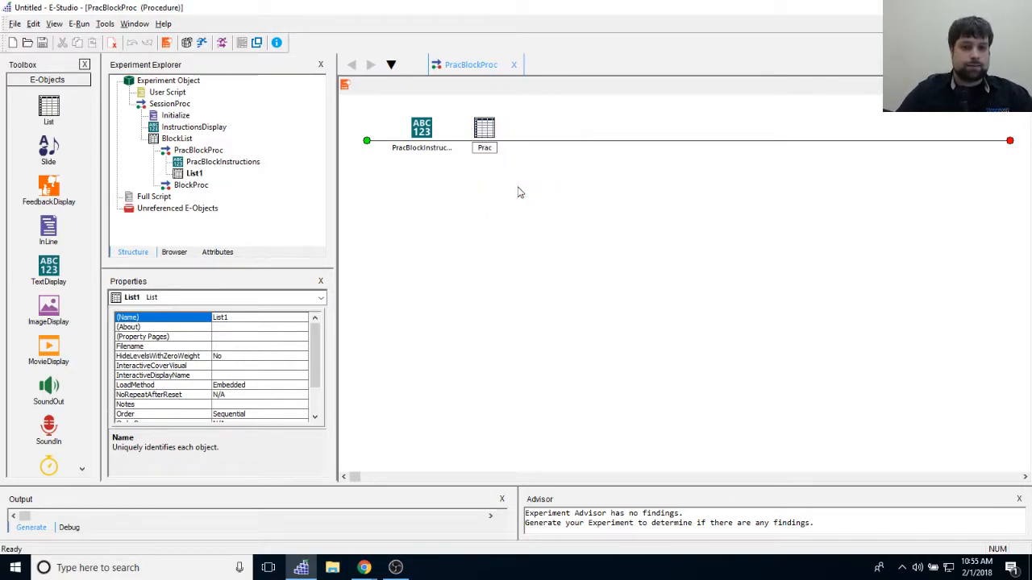
pyautogui.write('TrialList')
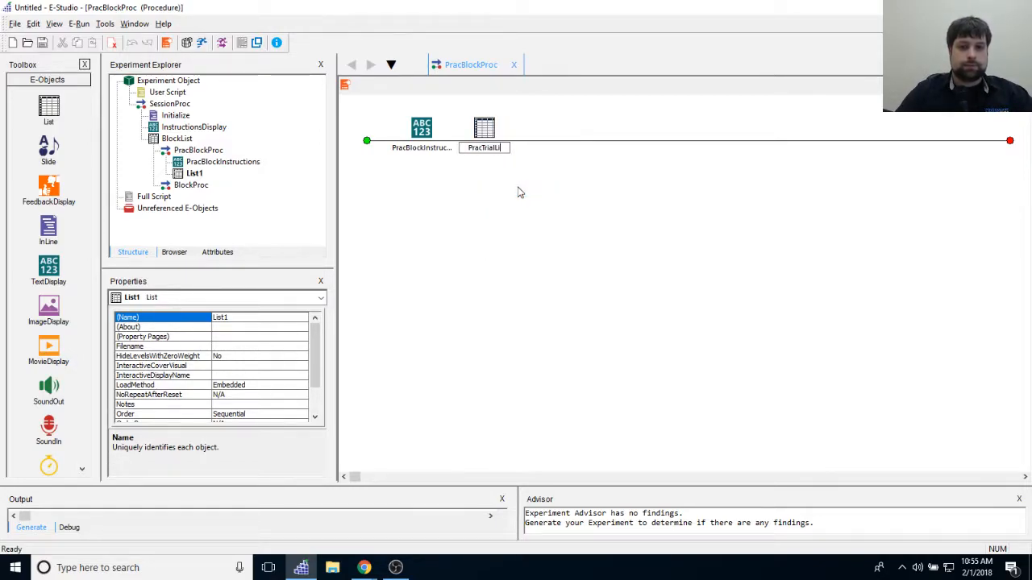
pyautogui.press('Return')
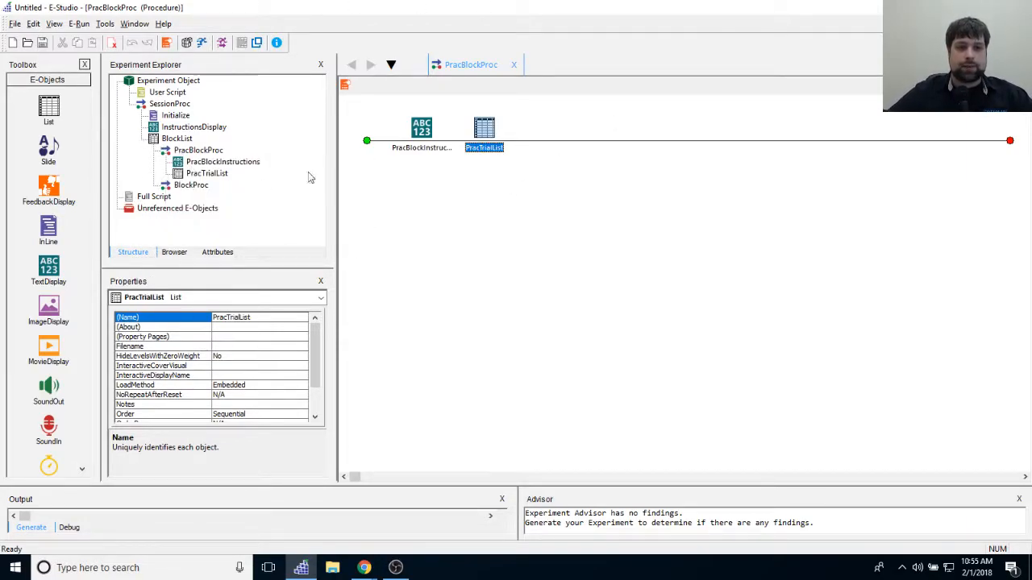
# Step: Open PracTrialList, assign a new procedure PracTrialProc to its first level, and make it the default for new levels
pyautogui.doubleClick(485, 129)
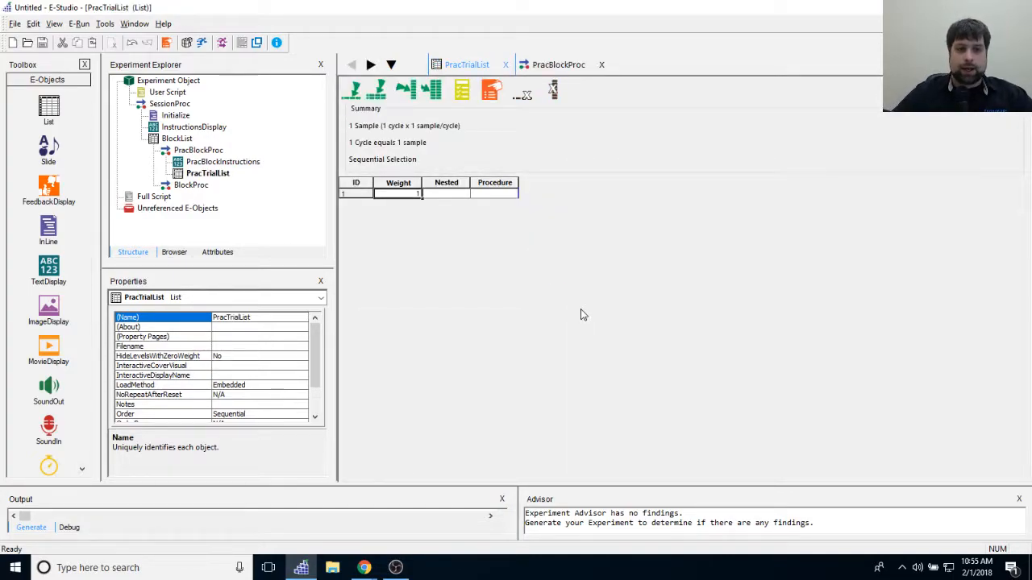
pyautogui.click(176, 139)
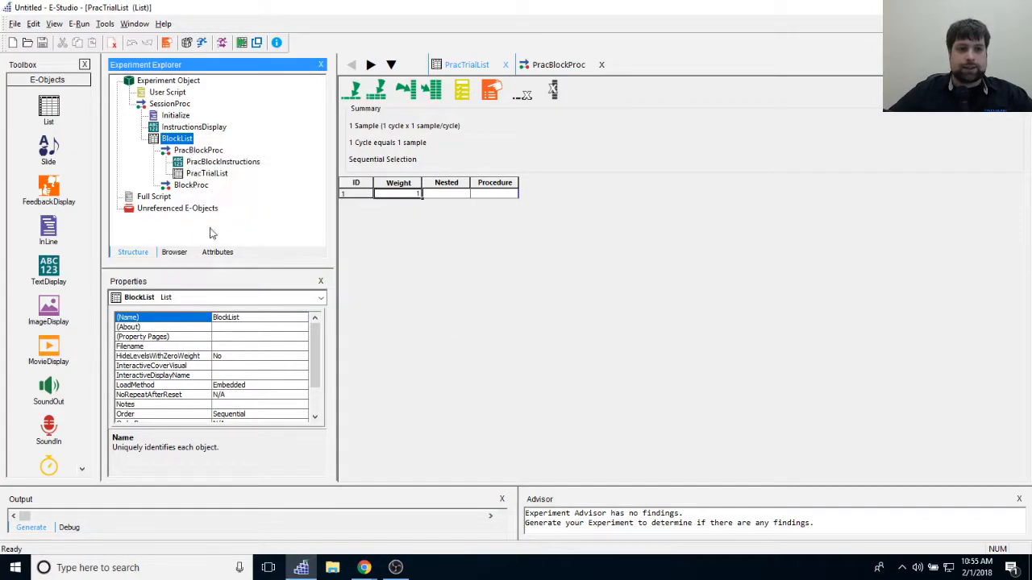
pyautogui.click(211, 174)
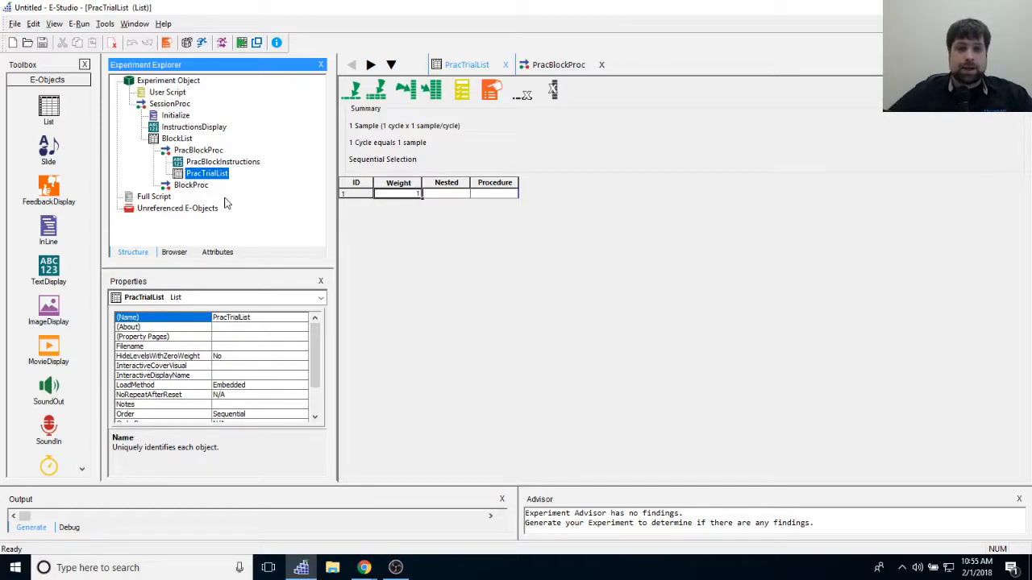
pyautogui.click(493, 194)
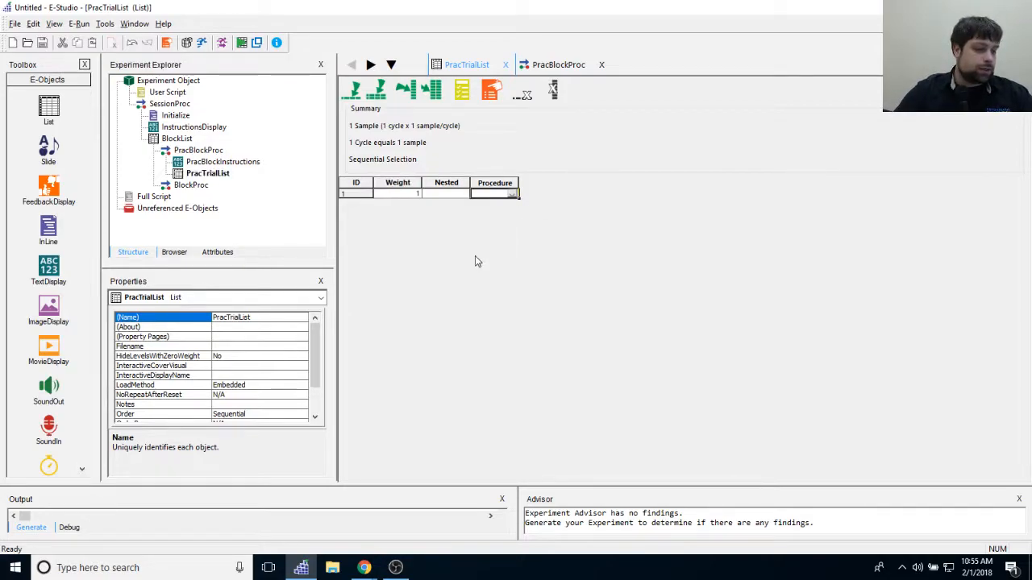
pyautogui.write('P')
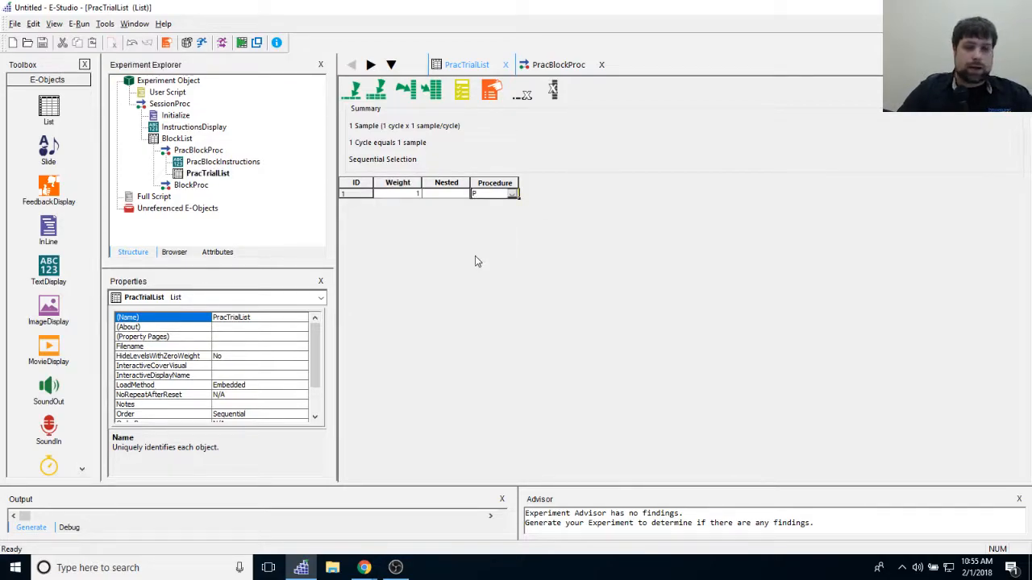
pyautogui.write('racTrialProc')
pyautogui.press('Return')
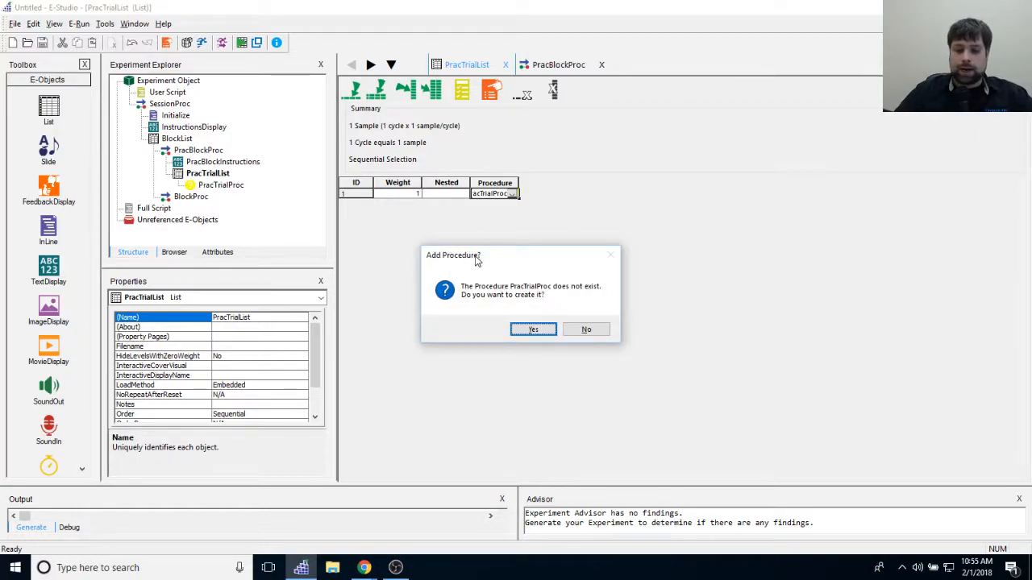
pyautogui.press('Return')
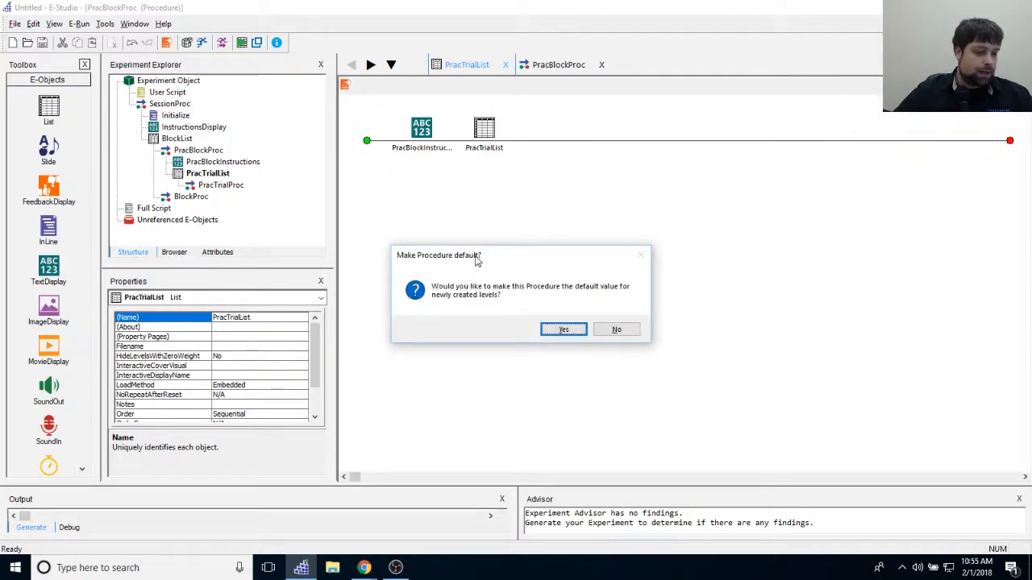
pyautogui.press('Return')
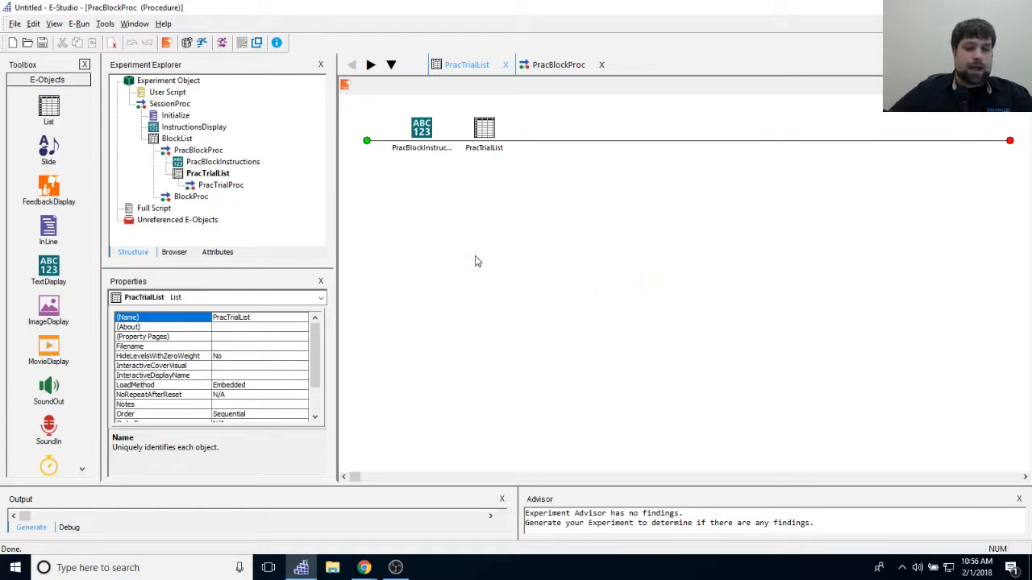
# Step: Reopen PracTrialList, widen its Procedure column to fit the name, and open the PracTrialProc timeline
pyautogui.doubleClick(207, 173)
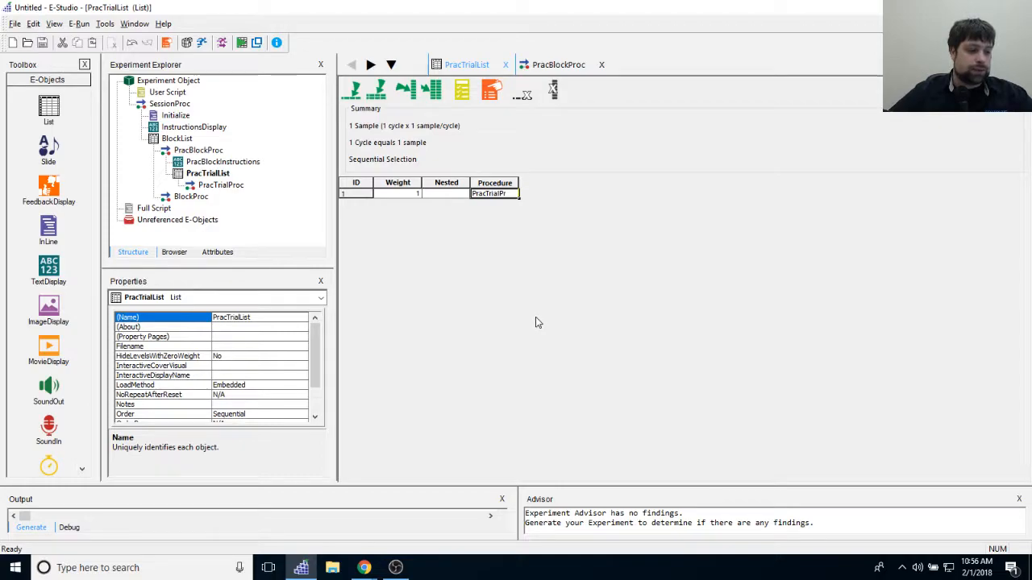
pyautogui.doubleClick(520, 182)
pyautogui.doubleClick(237, 185)
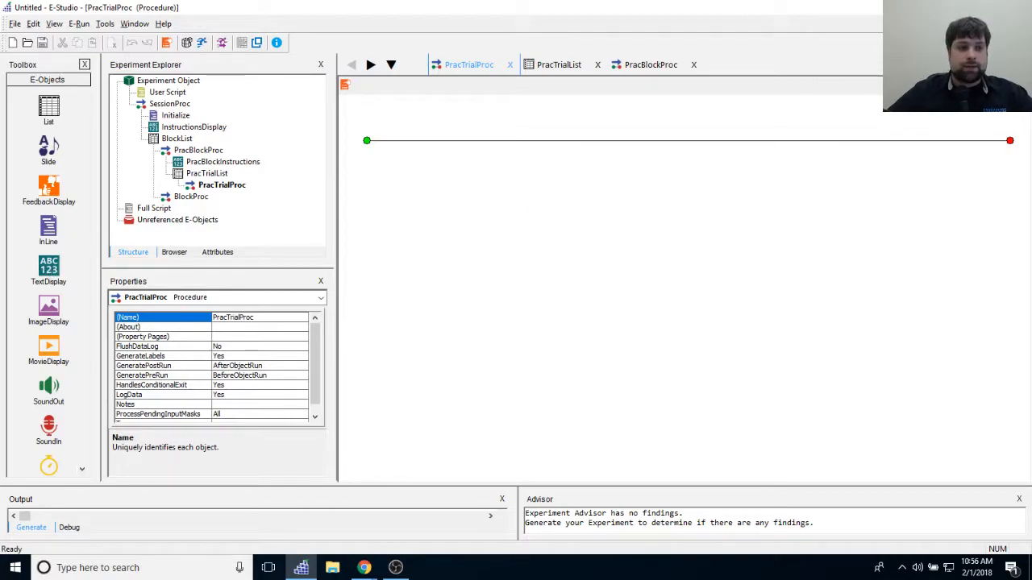
# Step: Place a TextDisplay object on the PracTrialProc timeline and rename it Fixation
pyautogui.moveTo(48, 266); pyautogui.dragTo(766, 271)
pyautogui.rightClick(417, 134)
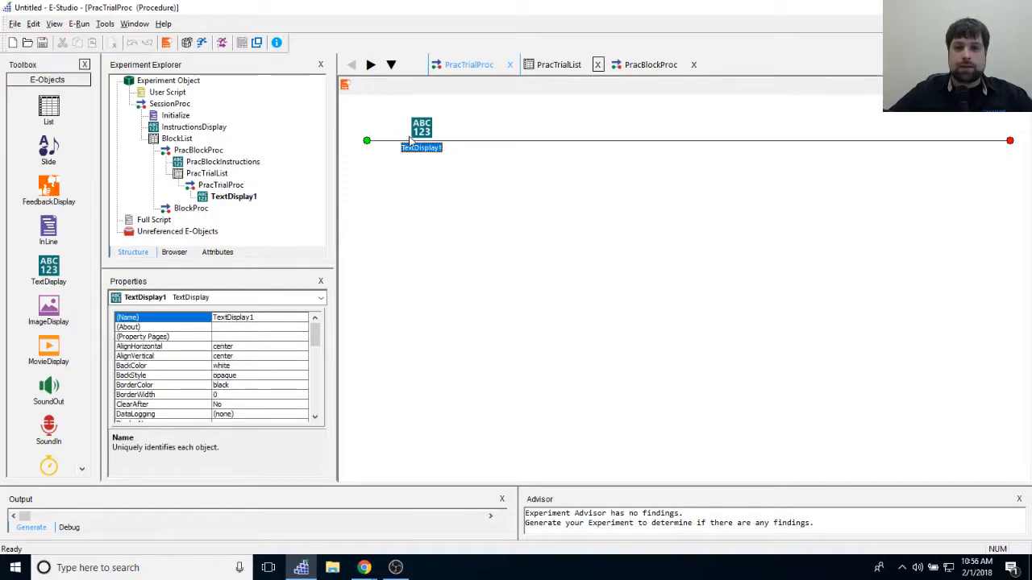
pyautogui.click(466, 188)
pyautogui.write('Fixation')
pyautogui.press('Return')
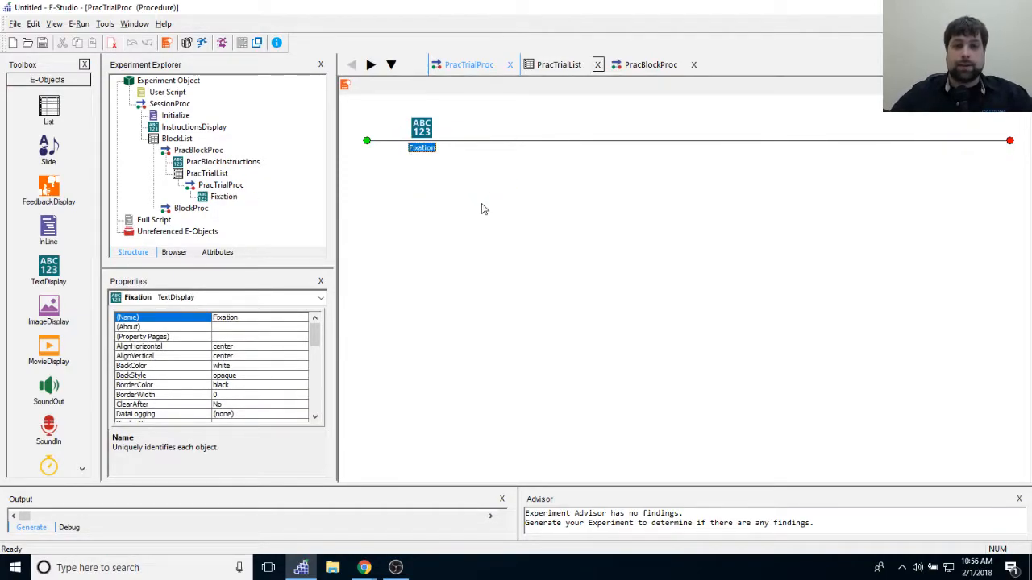
# Step: Enter + as the text of the Fixation display and set its duration to 500
pyautogui.doubleClick(425, 129)
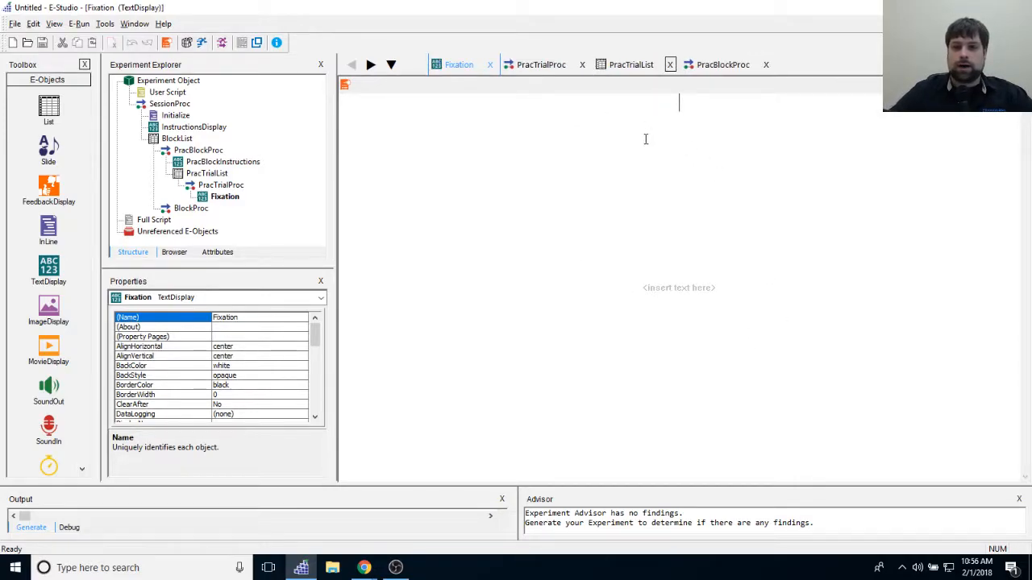
pyautogui.write('+')
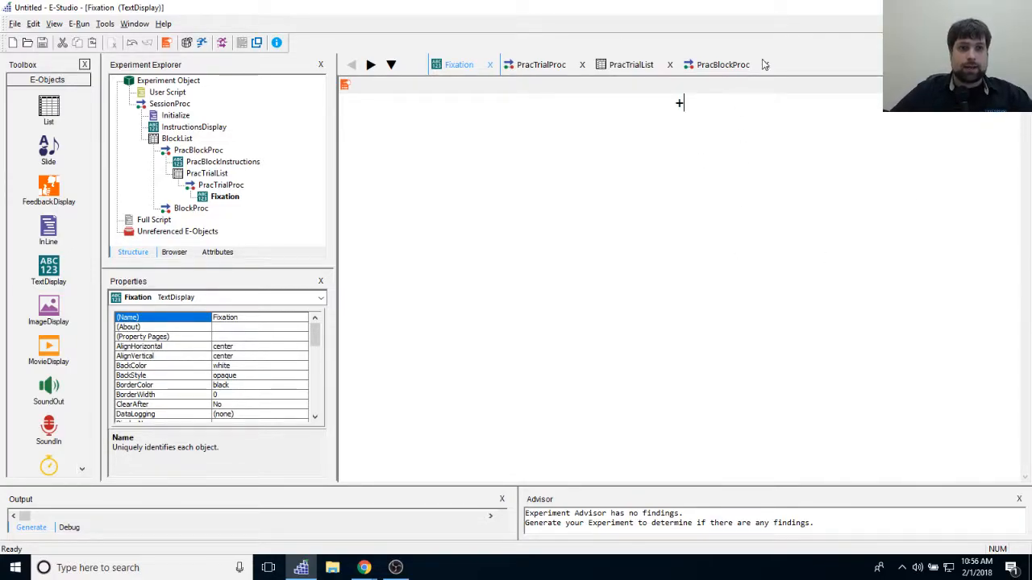
pyautogui.click(345, 85)
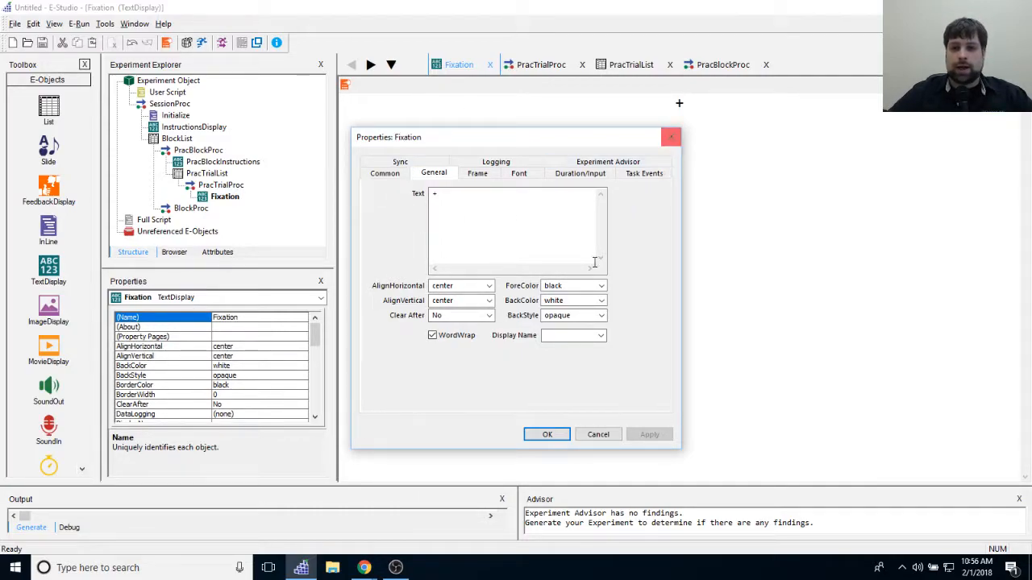
pyautogui.click(578, 172)
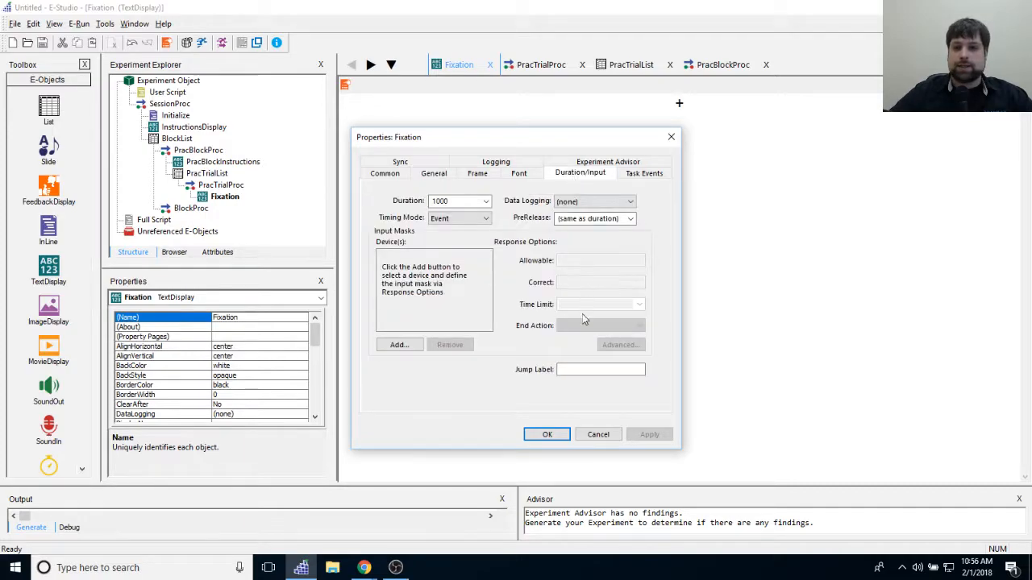
pyautogui.doubleClick(463, 201)
pyautogui.write('5050')
pyautogui.press('BackSpace')
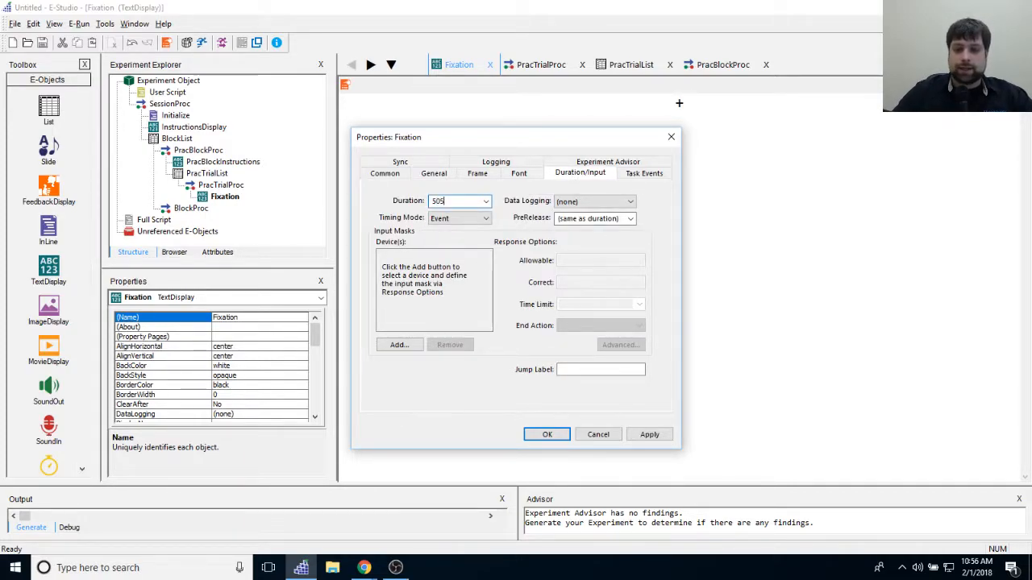
pyautogui.press('BackSpace')
pyautogui.write('0')
# Step: Set Fixation's data logging to Time Audit Only, apply the change and close its properties
pyautogui.click(617, 201)
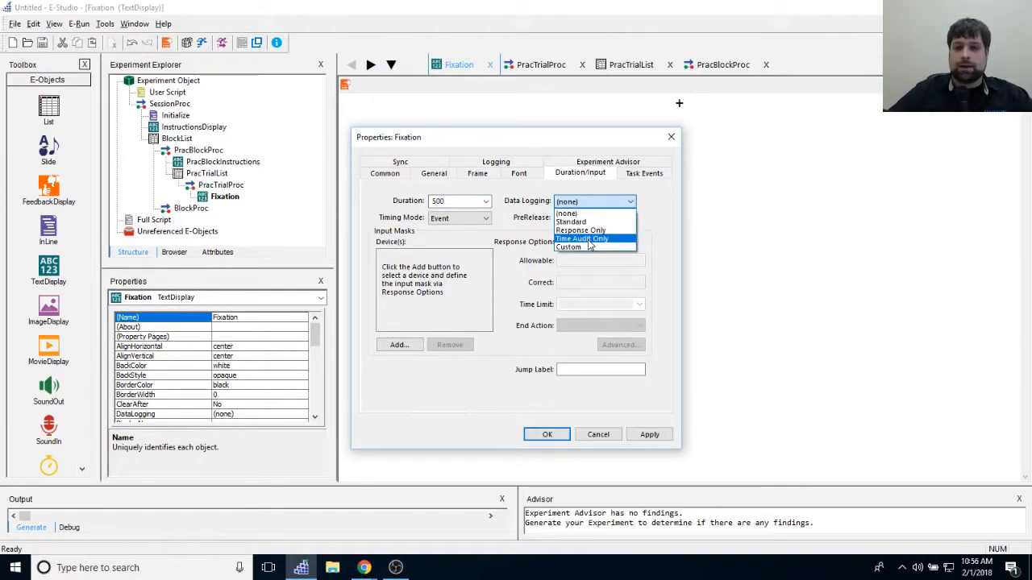
pyautogui.click(589, 240)
pyautogui.click(657, 440)
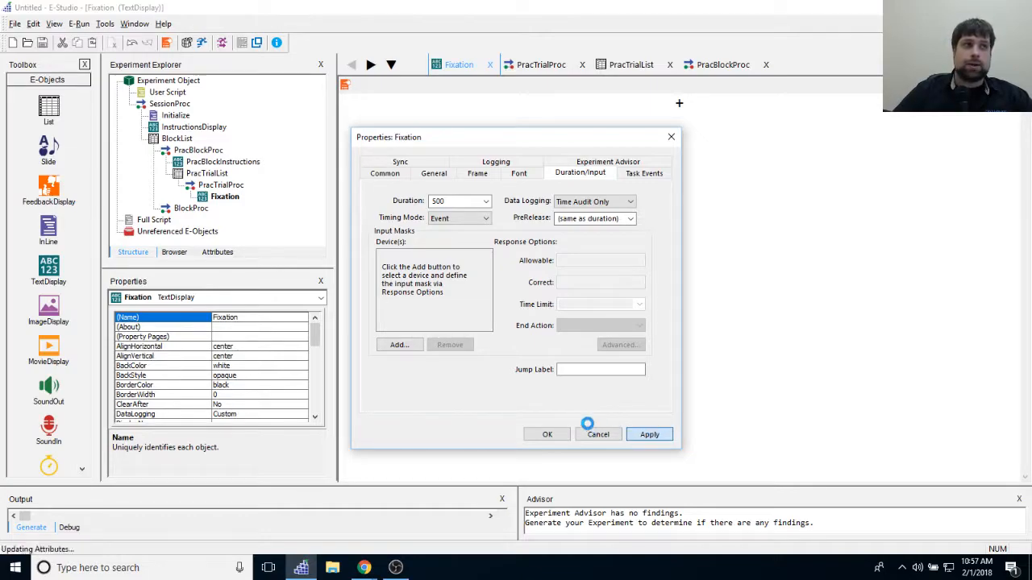
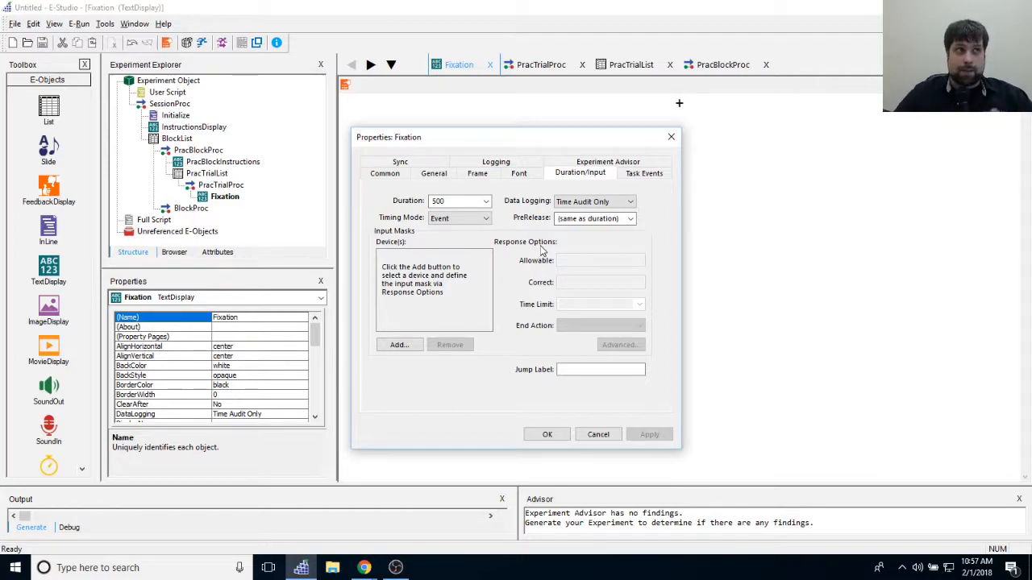
pyautogui.click(546, 433)
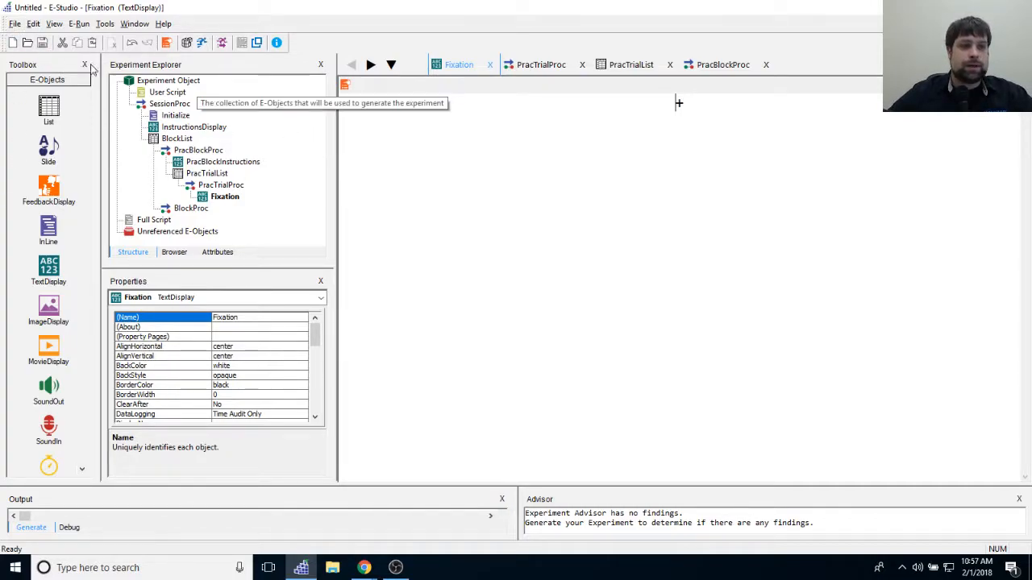
pyautogui.click(15, 23)
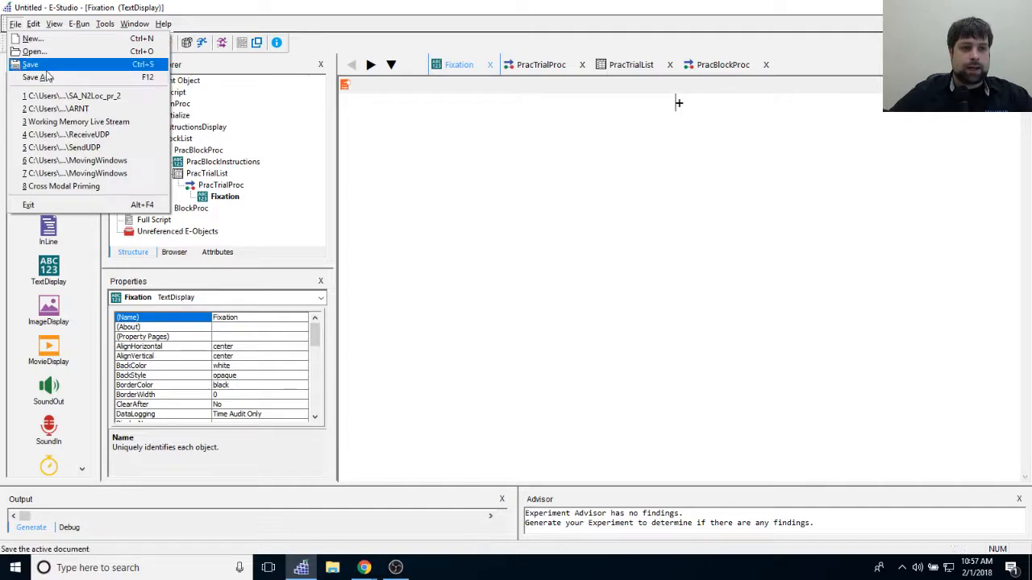
pyautogui.click(25, 63)
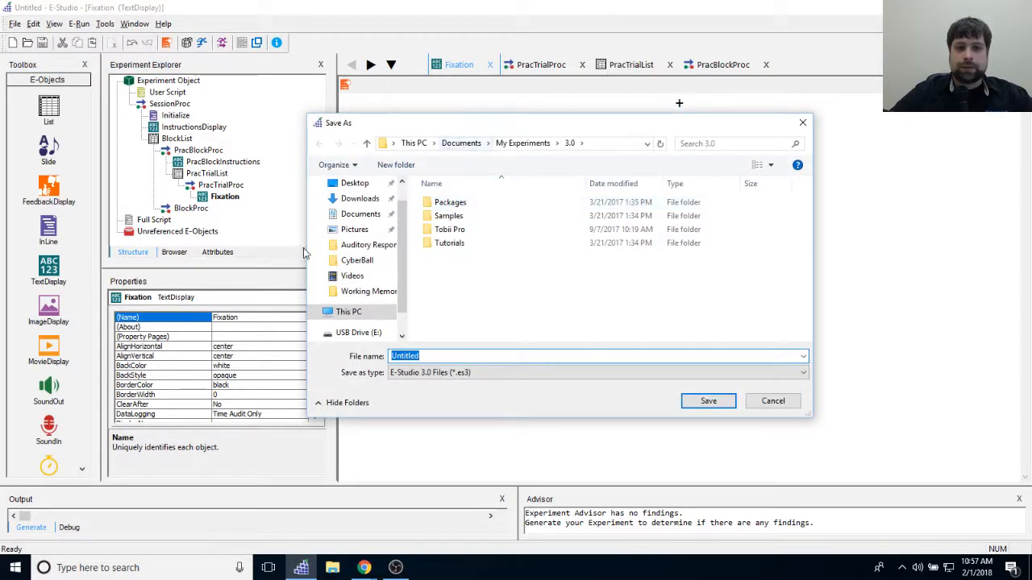
pyautogui.click(354, 183)
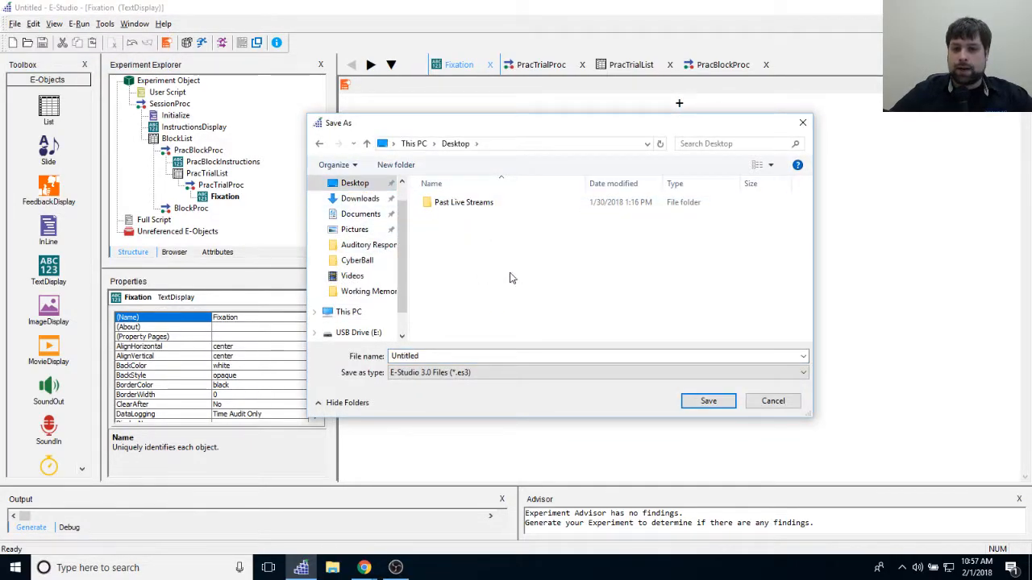
pyautogui.rightClick(489, 254)
pyautogui.moveTo(589, 374)
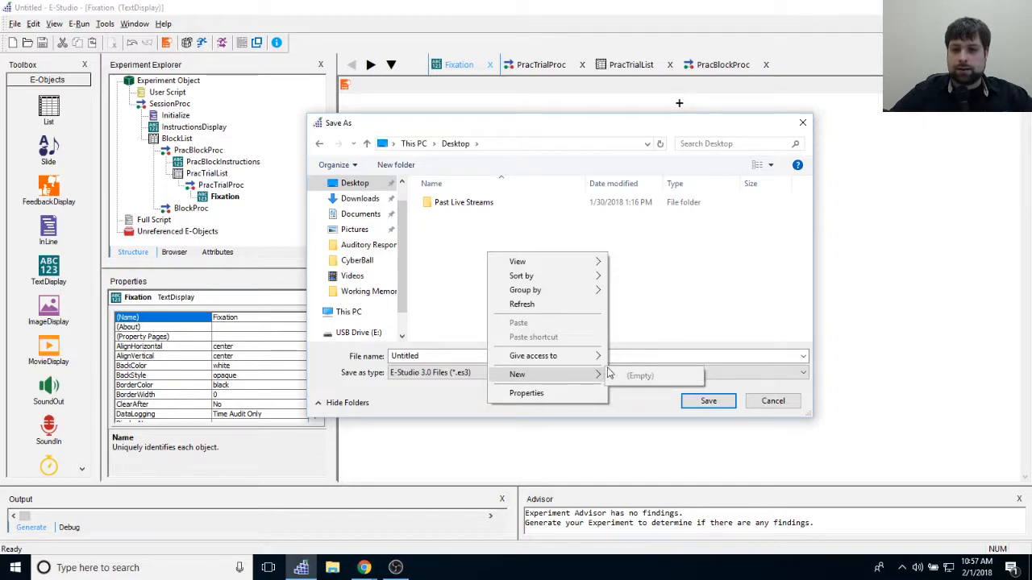
pyautogui.click(677, 292)
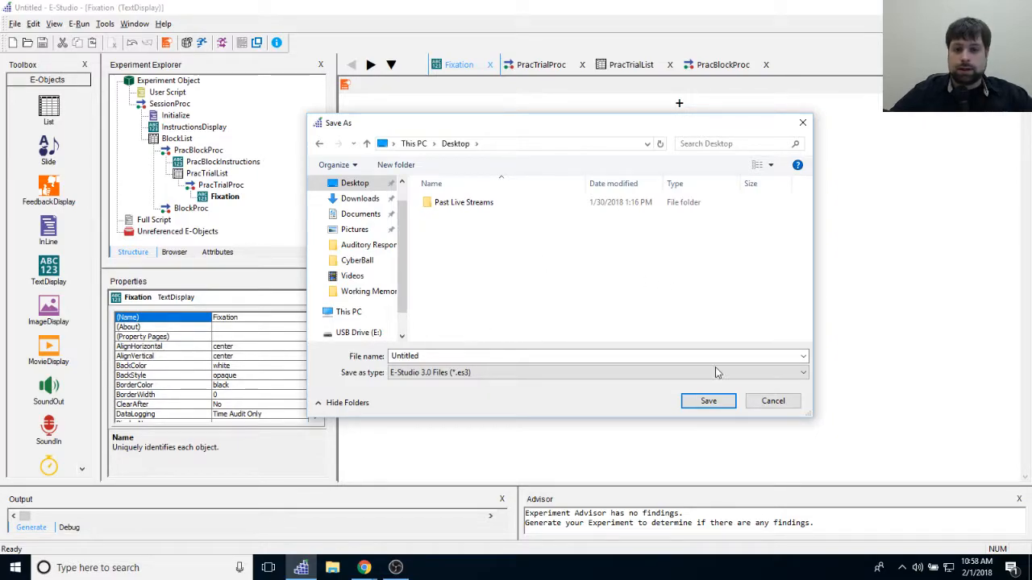
pyautogui.click(773, 400)
# Step: Switch to the Windows desktop, create a folder named Figer Tapping Task, and move it to the upper-left corner
pyautogui.press('super+d')
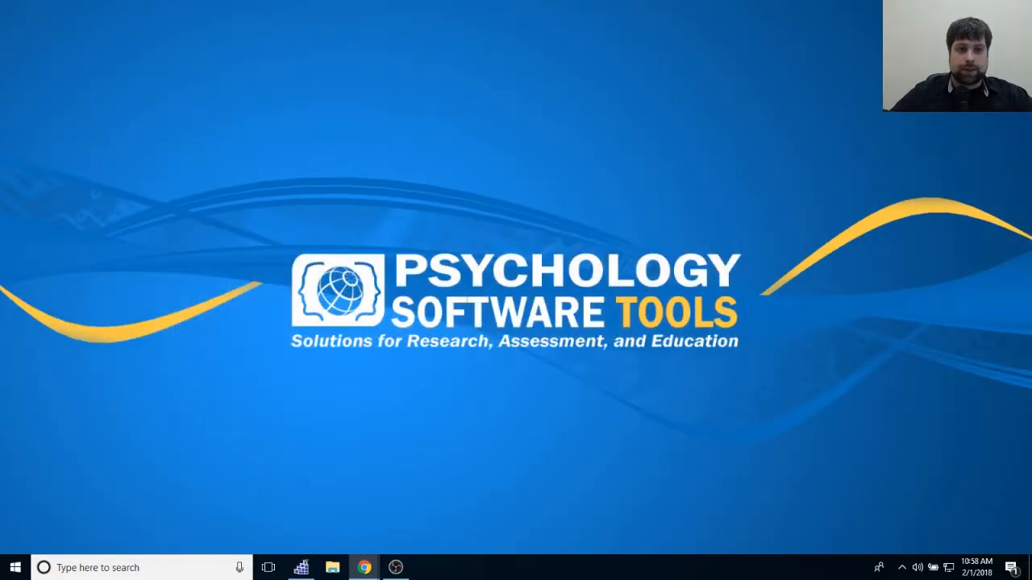
pyautogui.rightClick(469, 159)
pyautogui.moveTo(520, 316)
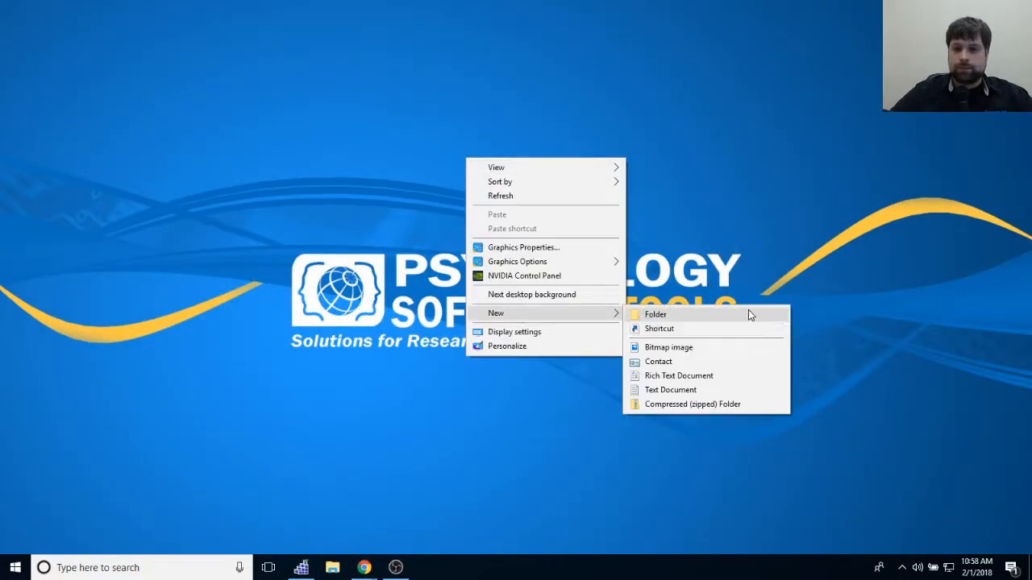
pyautogui.click(744, 316)
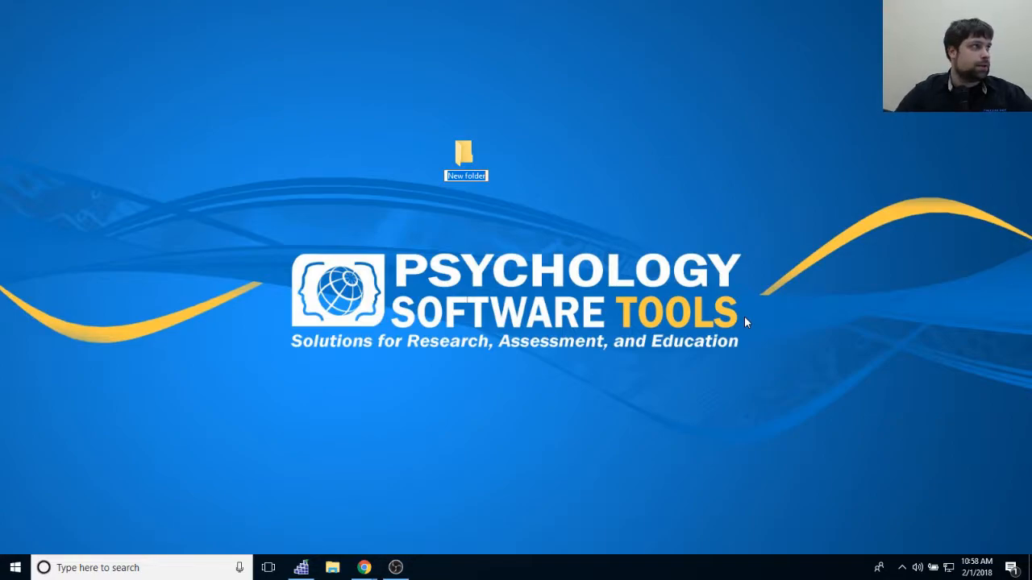
pyautogui.write('Figer')
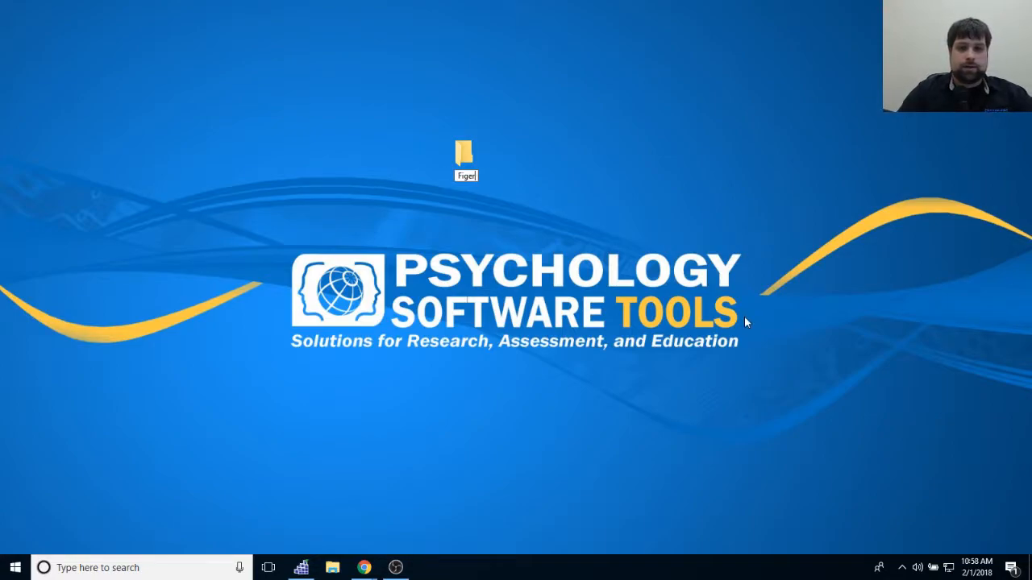
pyautogui.write(' Tapping Task')
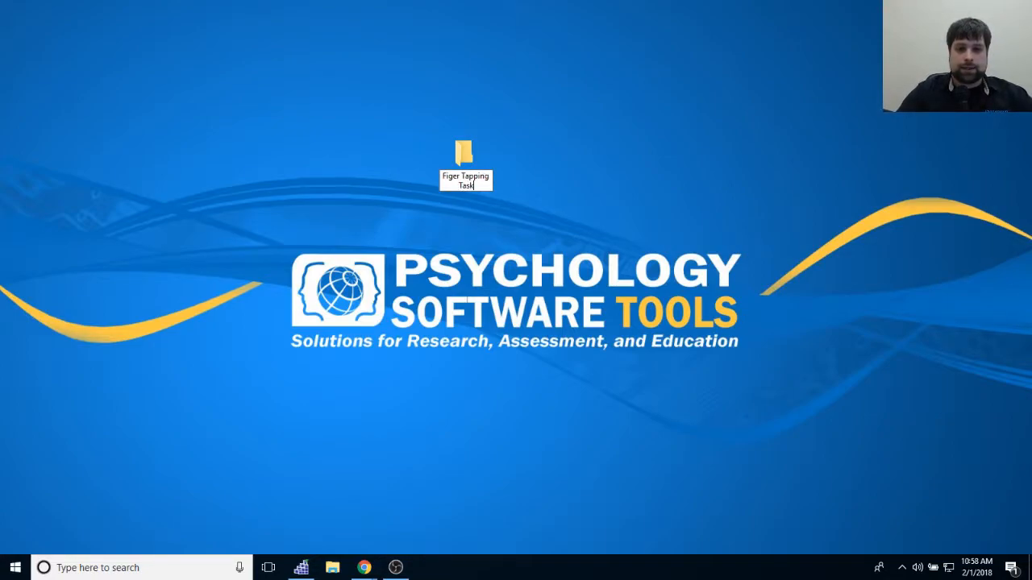
pyautogui.press('Return')
pyautogui.moveTo(465, 164); pyautogui.dragTo(69, 37)
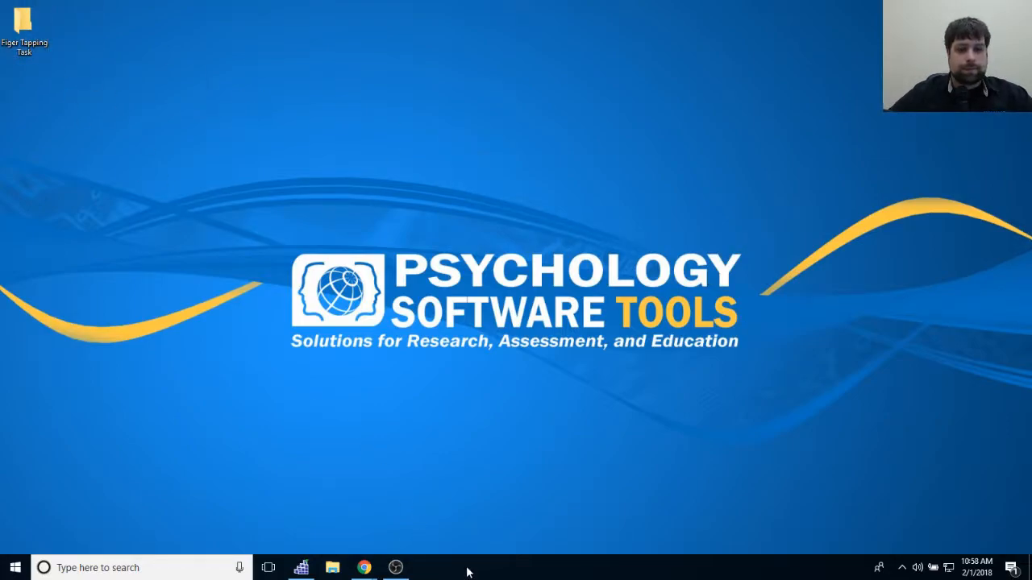
# Step: Return to E-Studio and save the experiment as Finger Tapping Task in the desktop folder Figer Tapping Task
pyautogui.click(302, 568)
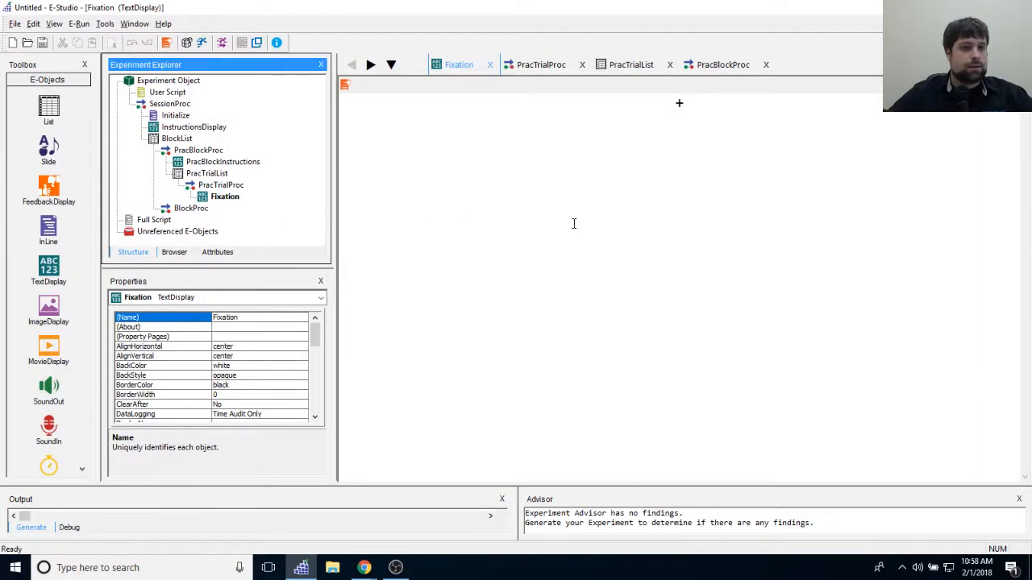
pyautogui.click(14, 24)
pyautogui.click(36, 76)
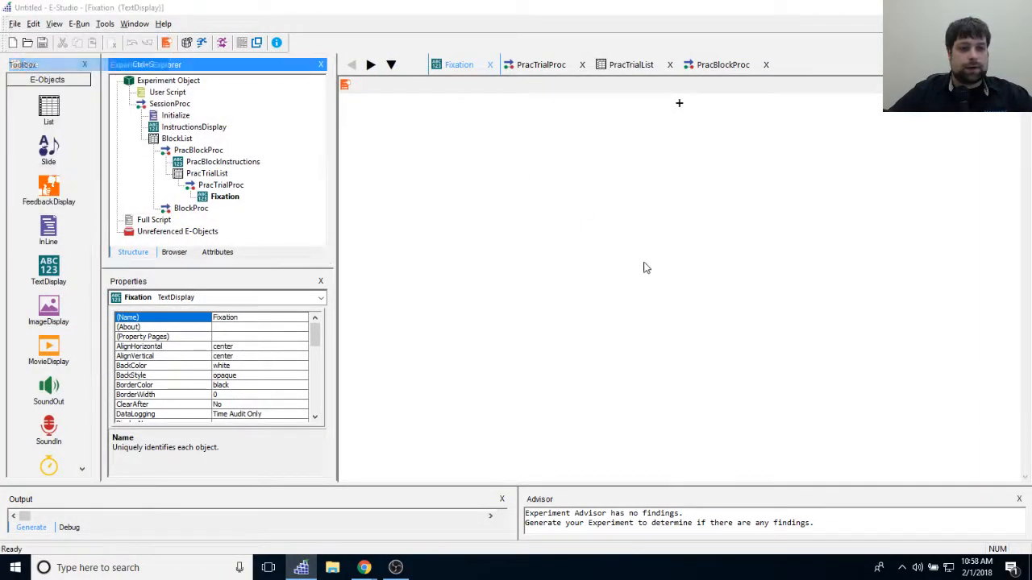
pyautogui.click(52, 85)
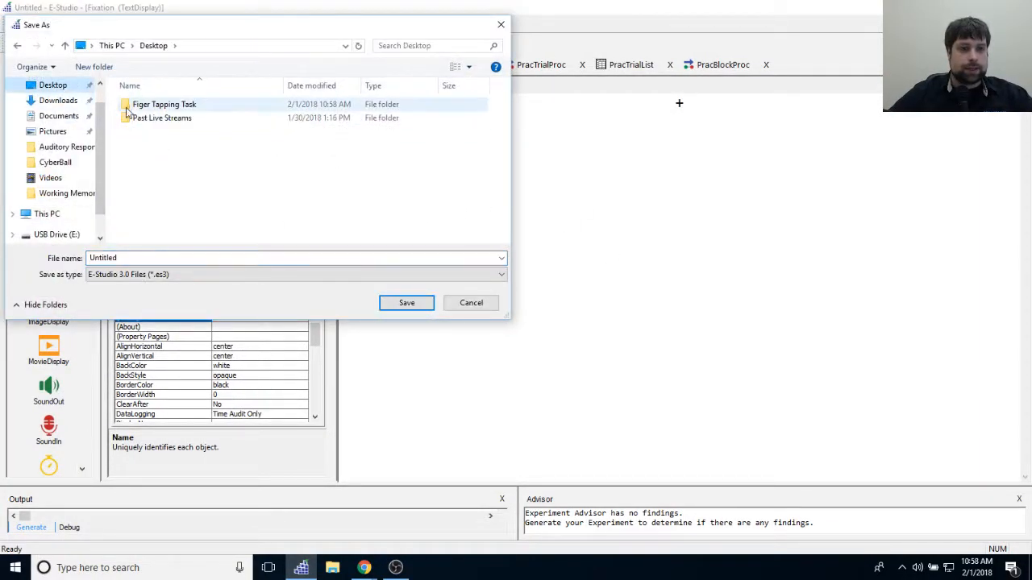
pyautogui.doubleClick(204, 105)
pyautogui.doubleClick(177, 258)
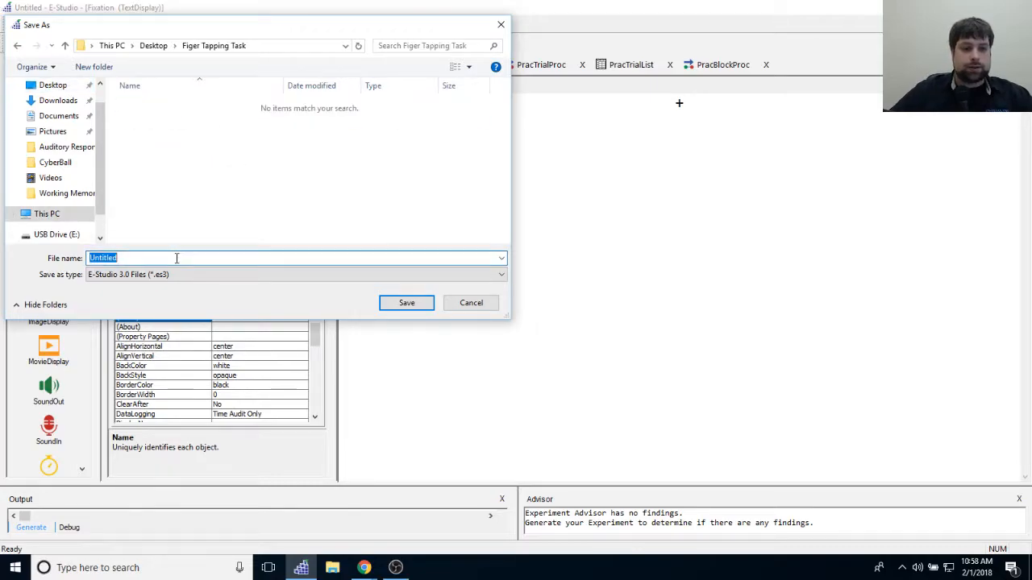
pyautogui.write('Finge')
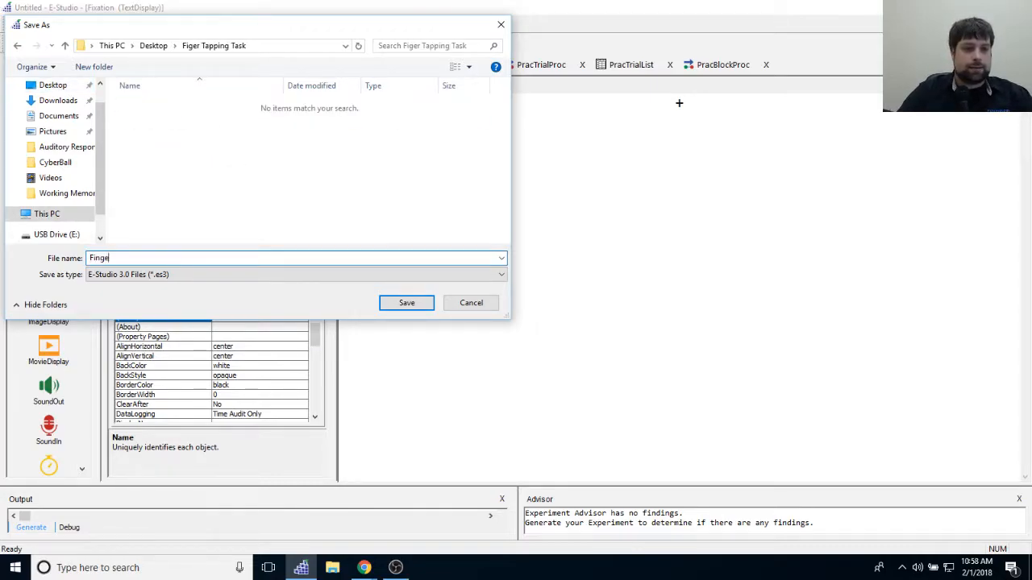
pyautogui.write('r Tapping Task')
pyautogui.press('Return')
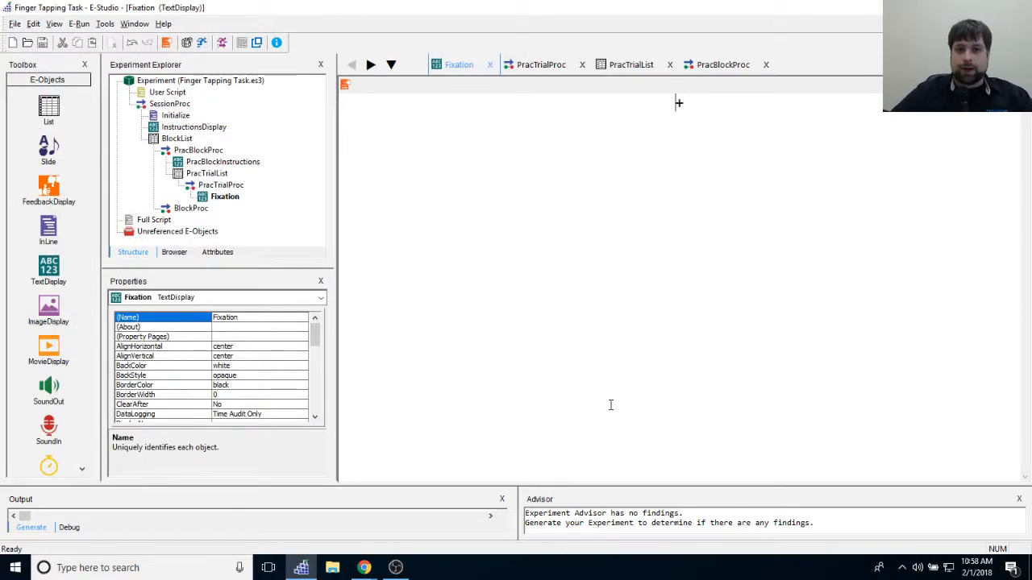
# Step: Copy the BeepEnd and BeepStart sound files from the Bilateral Complex Finger Tapping folder on the USB drive
pyautogui.click(332, 569)
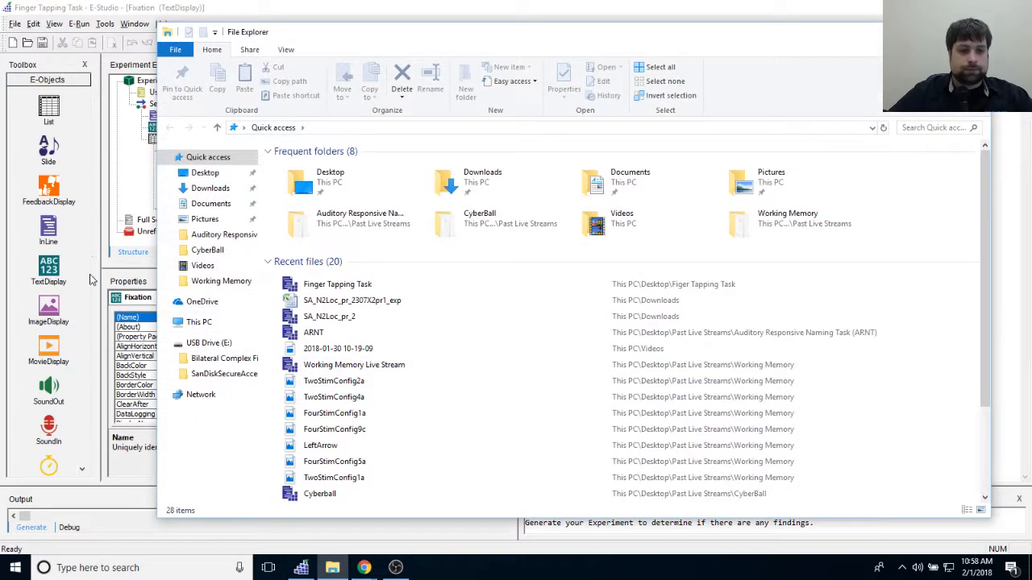
pyautogui.click(202, 342)
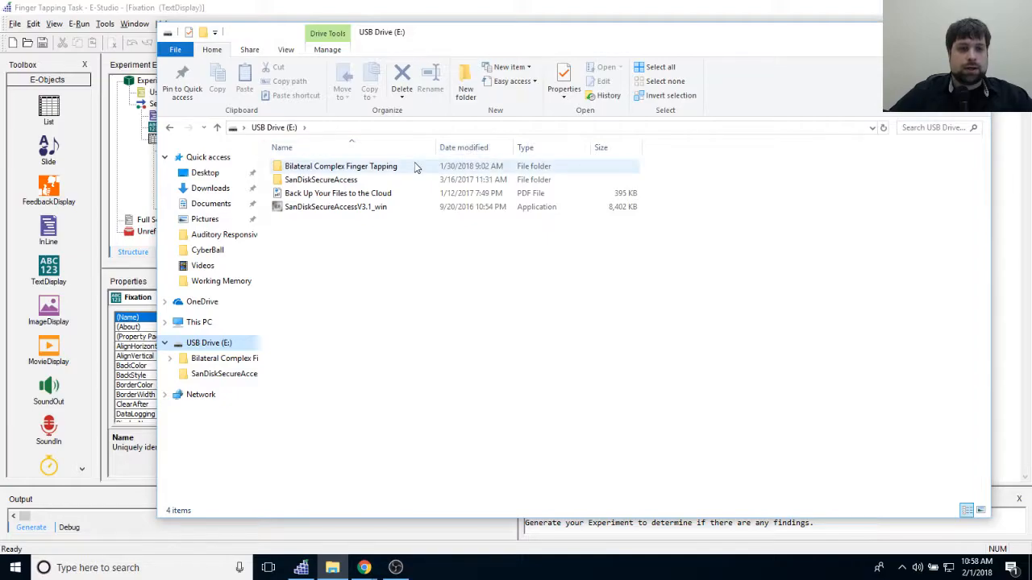
pyautogui.doubleClick(375, 166)
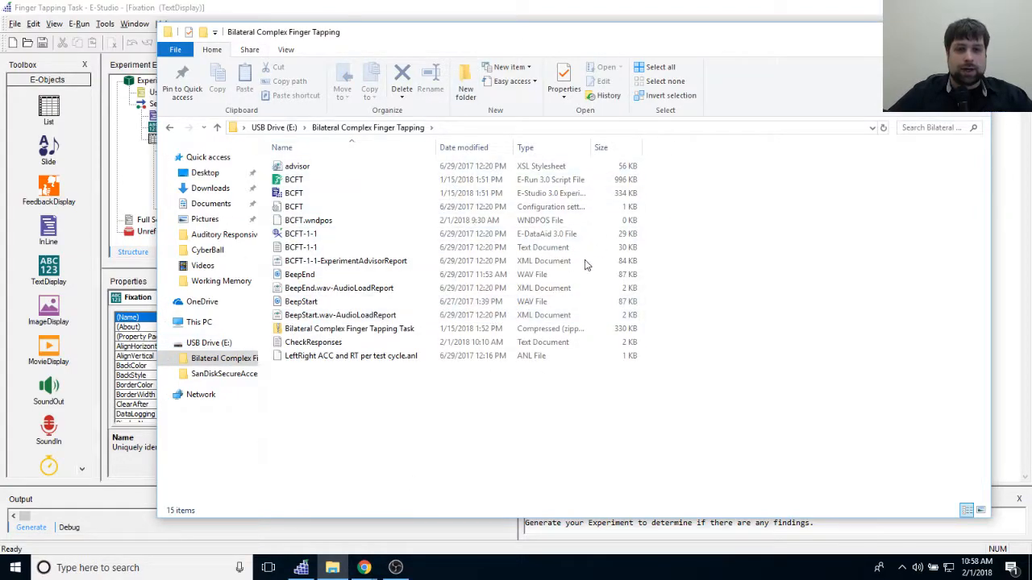
pyautogui.click(387, 276)
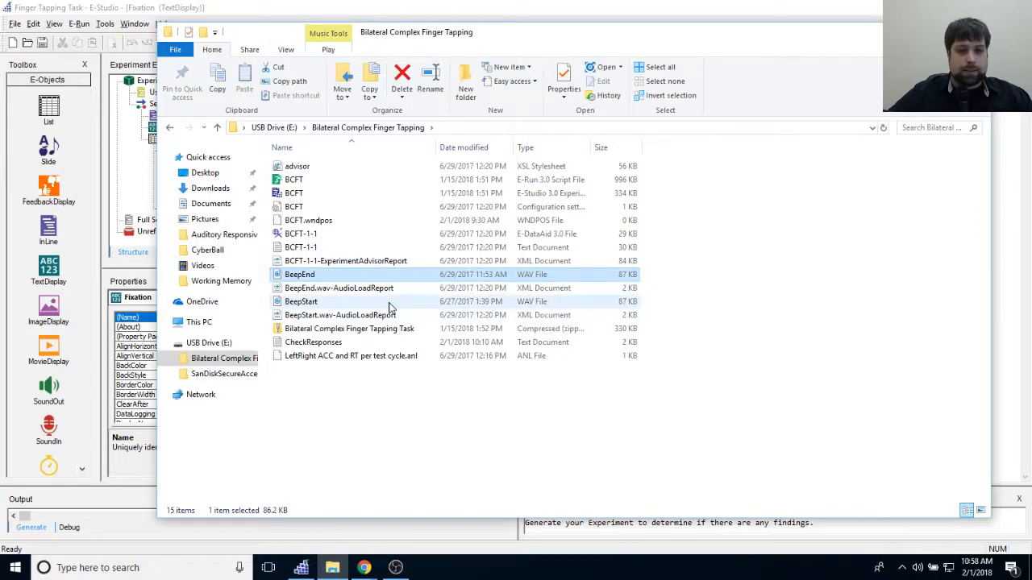
pyautogui.keyDown('ctrl'); pyautogui.click(389, 304); pyautogui.keyUp('ctrl')
pyautogui.click(917, 31)
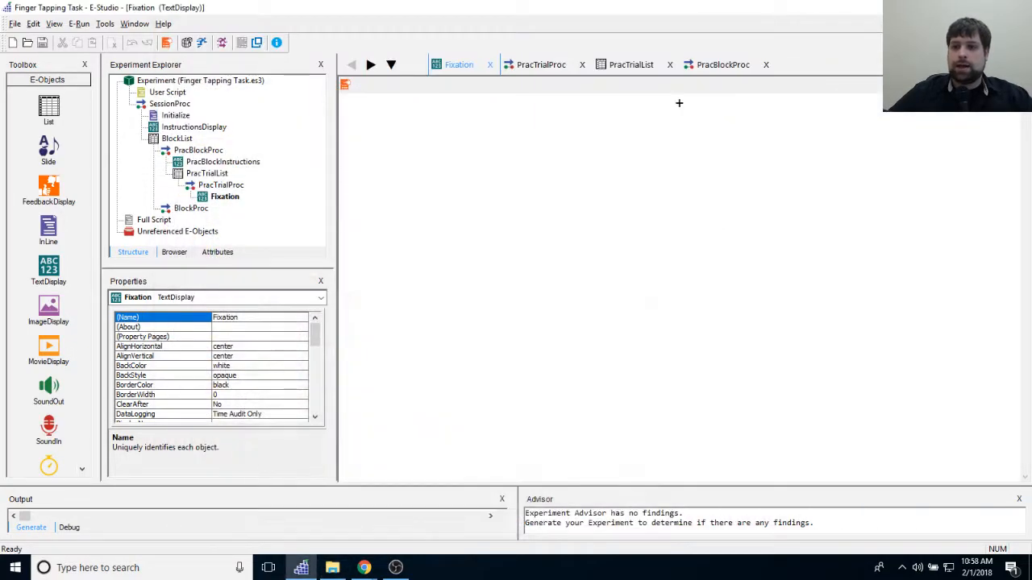
# Step: Paste the copied sound files into the Figer Tapping Task folder on the desktop
pyautogui.press('super+d')
pyautogui.doubleClick(46, 31)
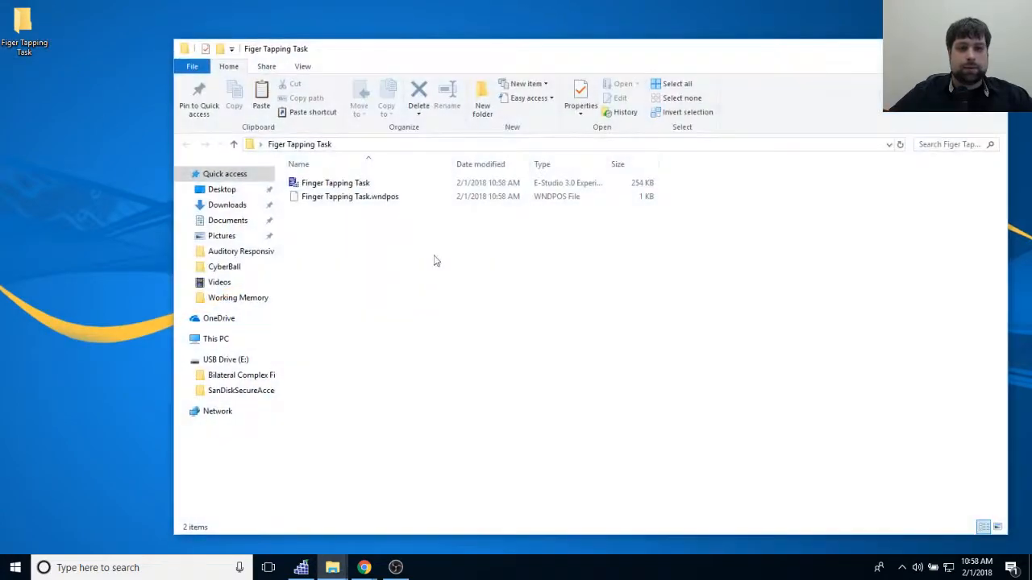
pyautogui.hotkey('ctrl', 'v')
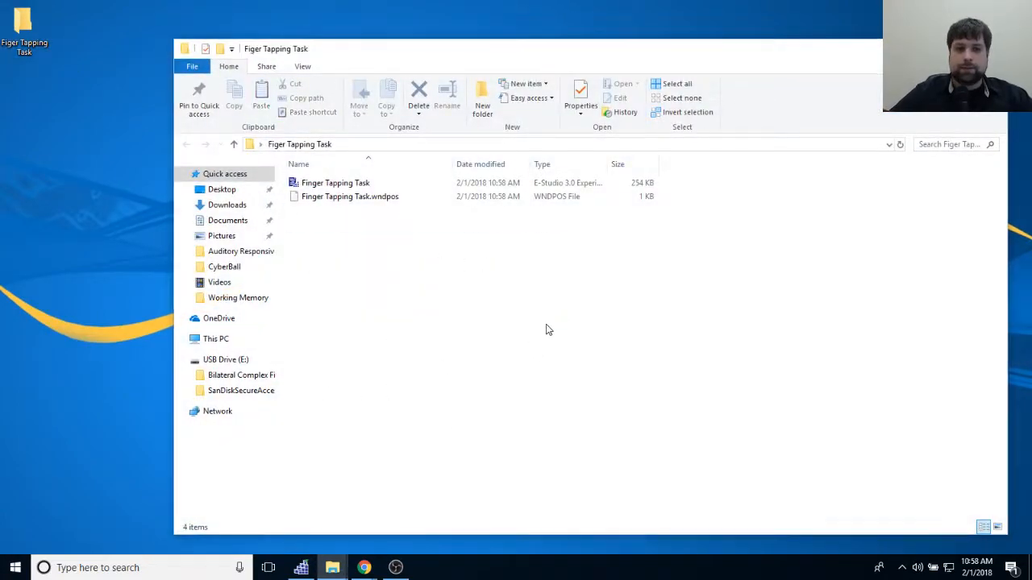
# Step: Delete the Finger Tapping Task.wndpos file from the Figer Tapping Task folder
pyautogui.click(357, 210)
pyautogui.click(387, 198)
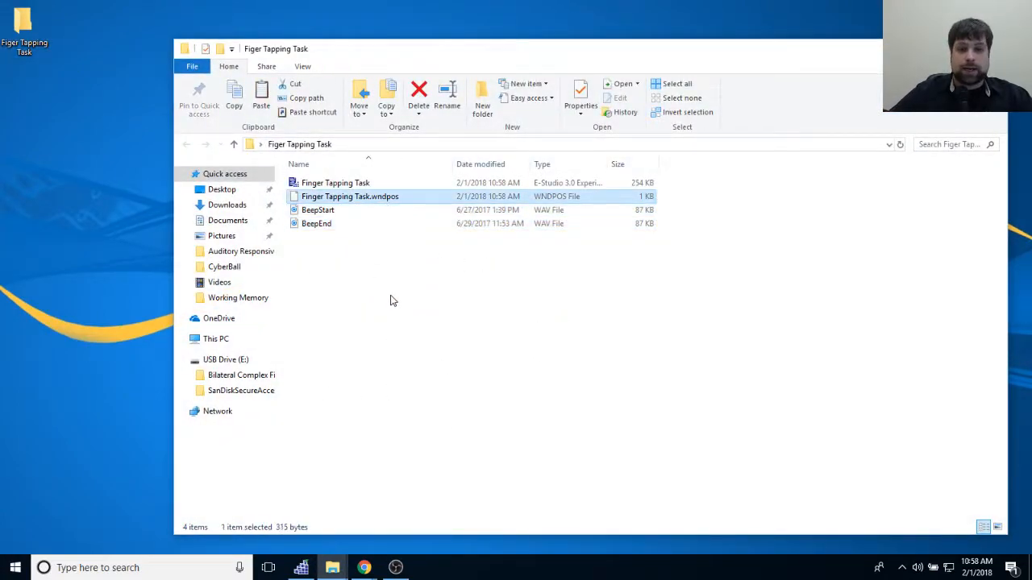
pyautogui.press('Delete')
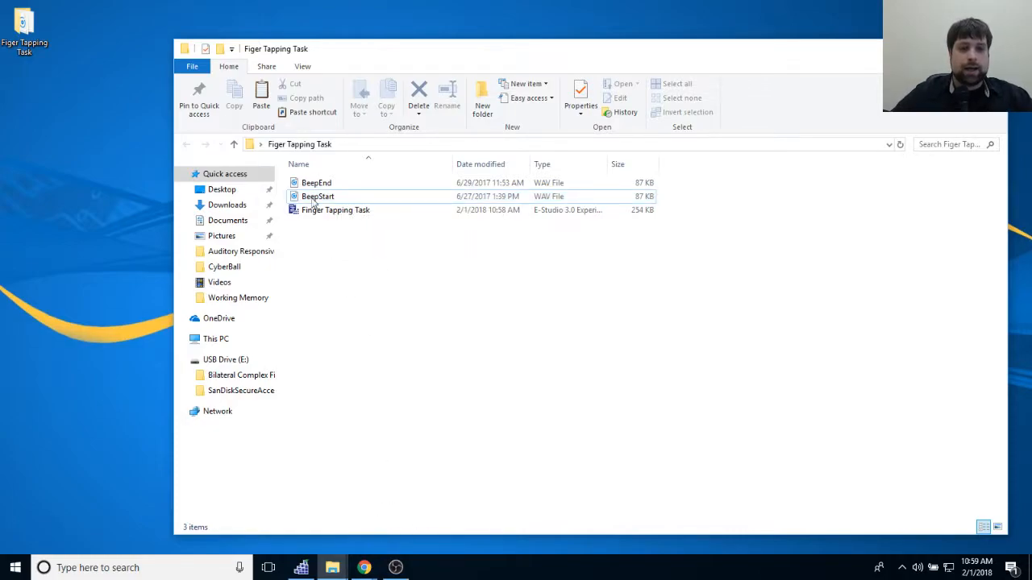
# Step: Return to E-Studio, close all open object windows, and open the PracTrialProc timeline
pyautogui.click(311, 569)
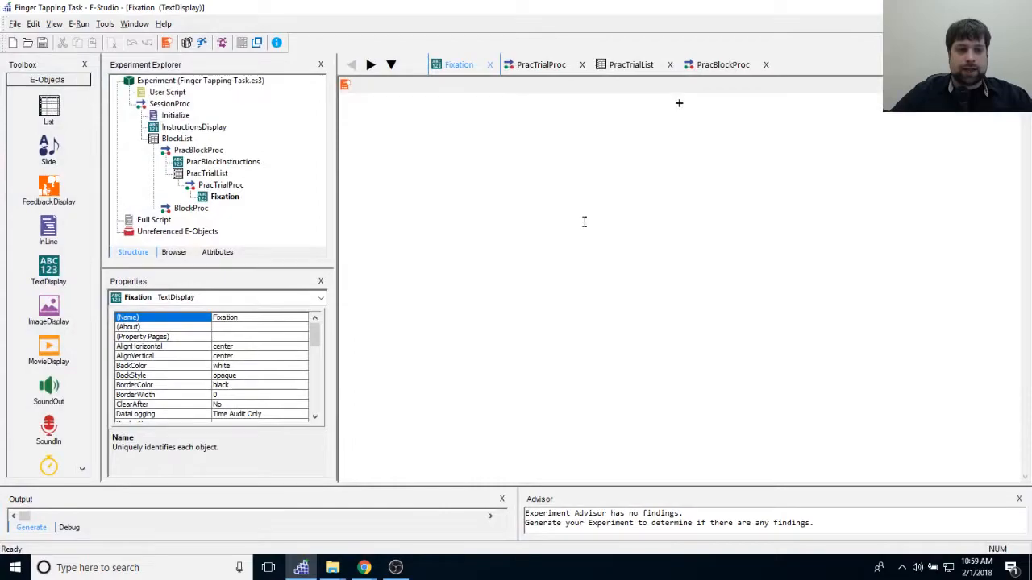
pyautogui.click(317, 174)
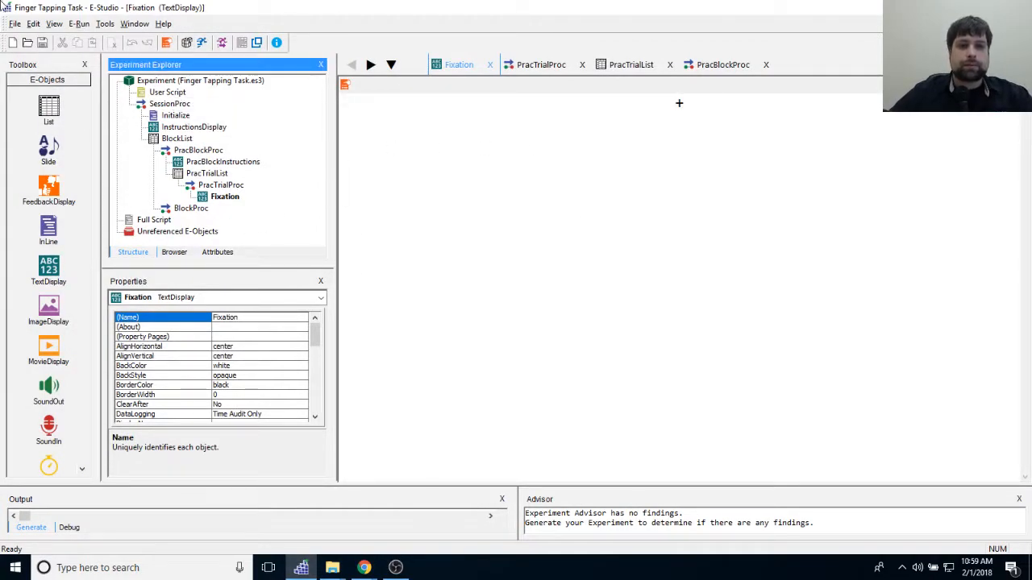
pyautogui.moveTo(461, 7)
pyautogui.mouseDown()
pyautogui.moveTo(474, 165)
pyautogui.moveTo(444, 2)
pyautogui.mouseUp()
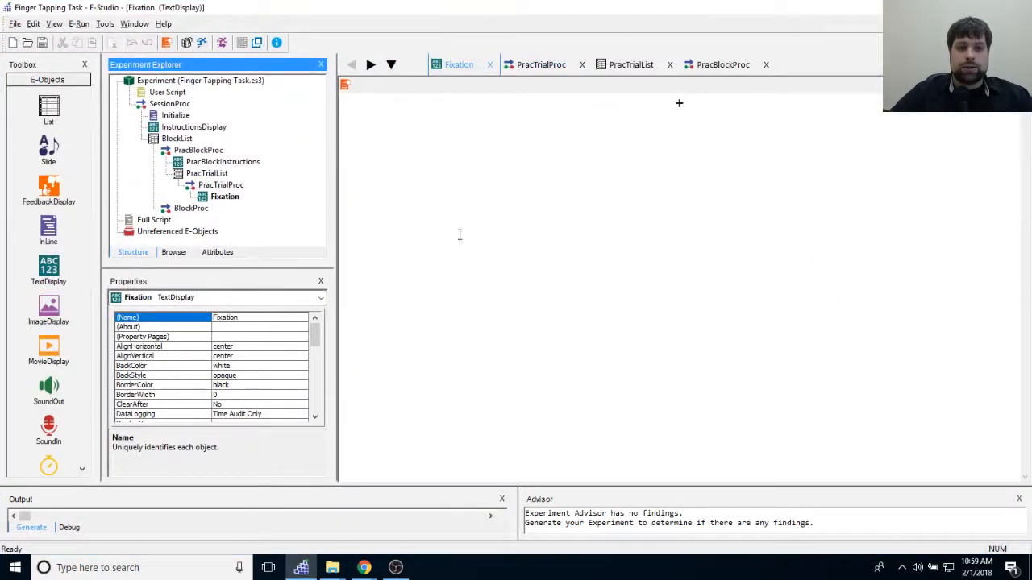
pyautogui.click(135, 23)
pyautogui.click(162, 82)
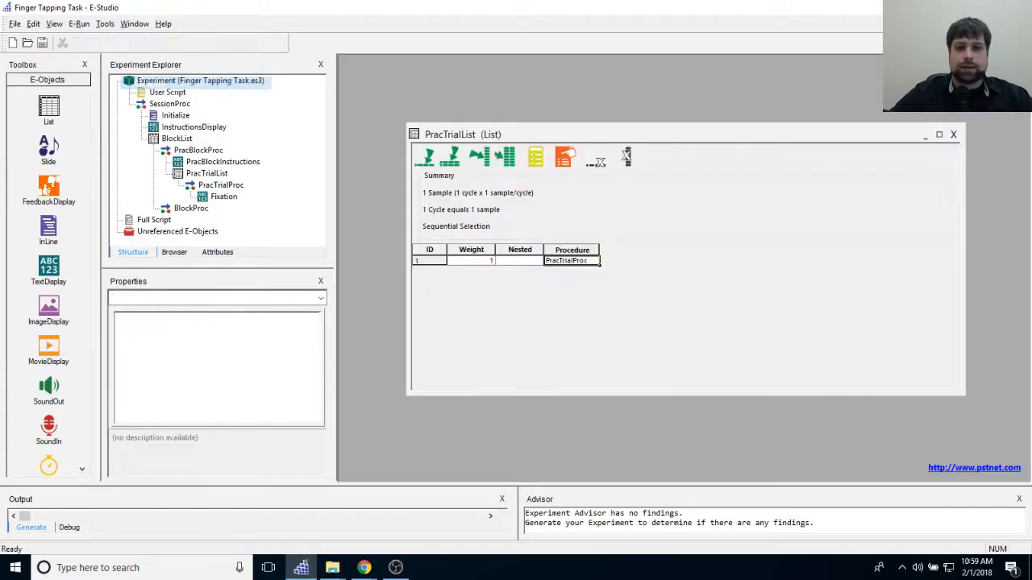
pyautogui.click(226, 186)
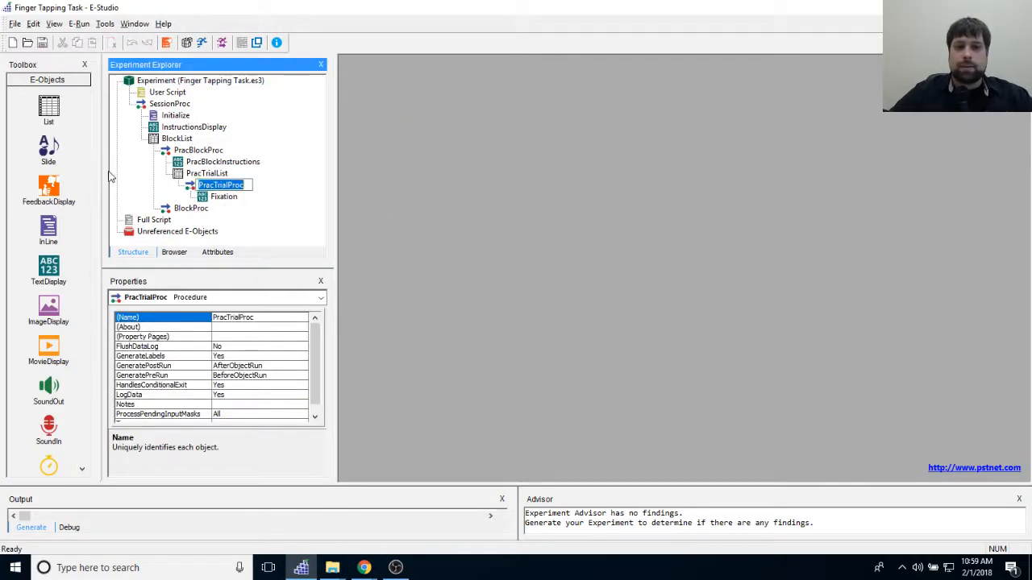
pyautogui.doubleClick(230, 187)
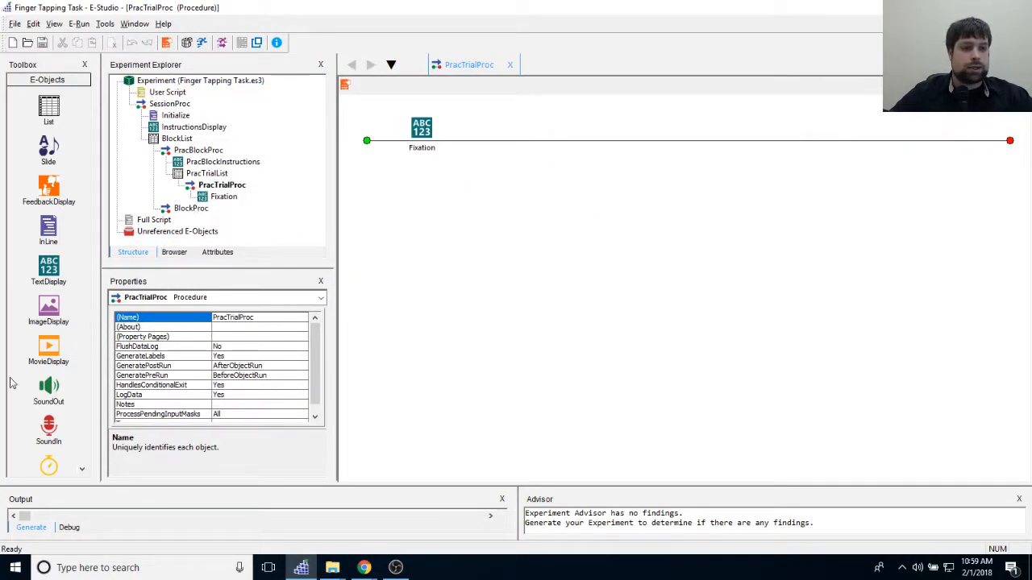
# Step: Place a SoundOut object after Fixation on the PracTrialProc timeline and rename it SoundOutBegin
pyautogui.moveTo(48, 385); pyautogui.dragTo(749, 246)
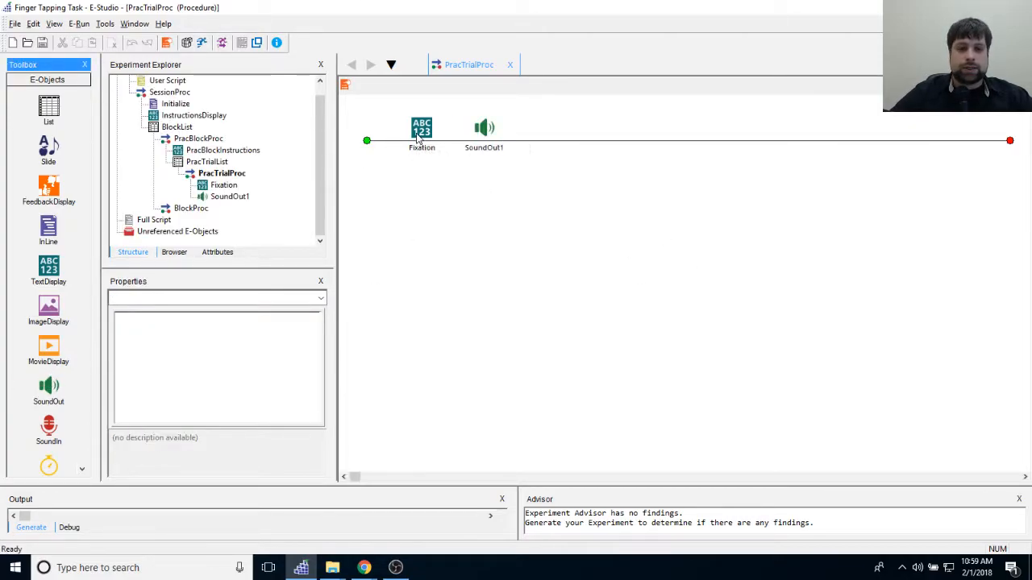
pyautogui.moveTo(417, 138)
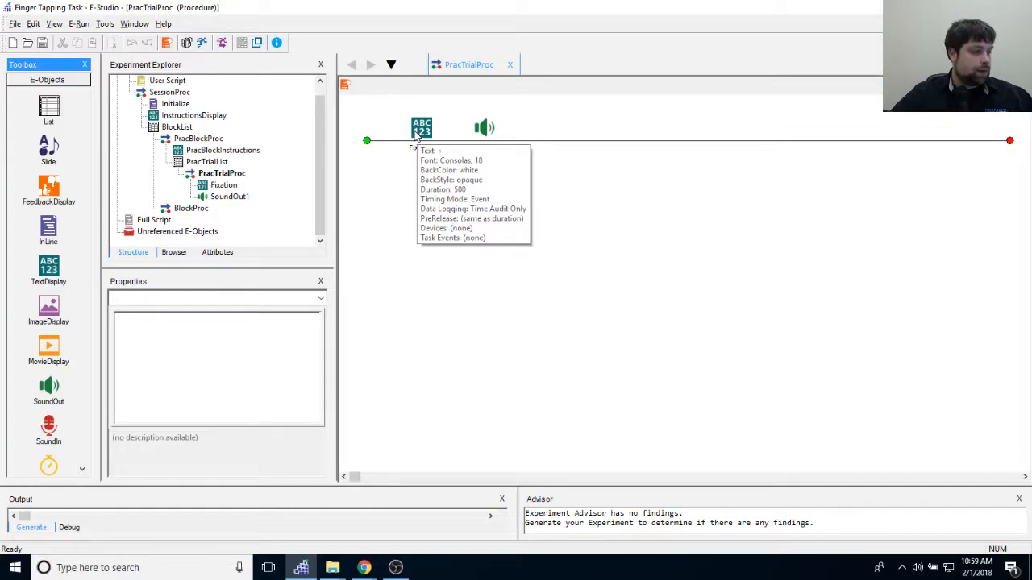
pyautogui.rightClick(485, 129)
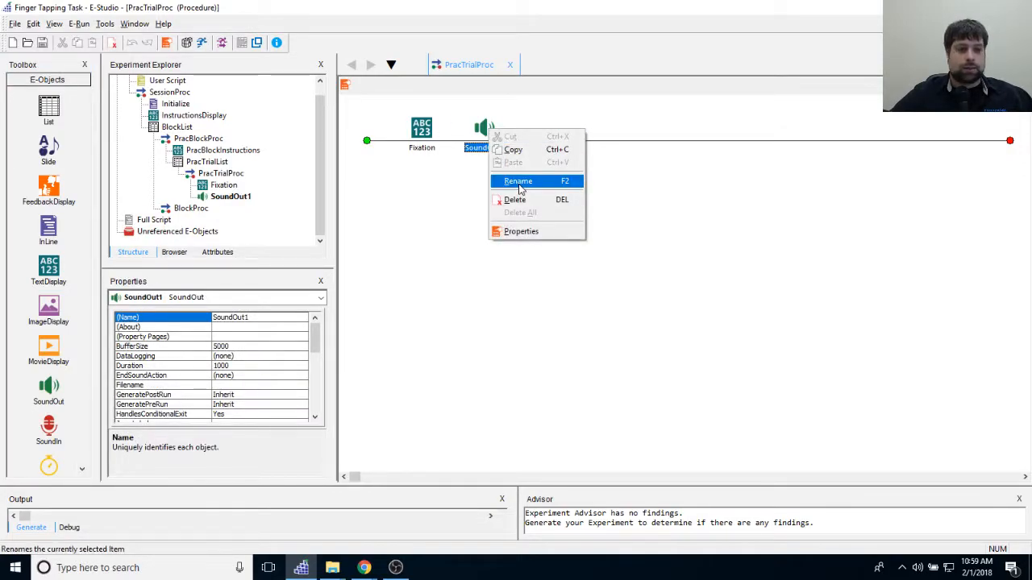
pyautogui.click(520, 188)
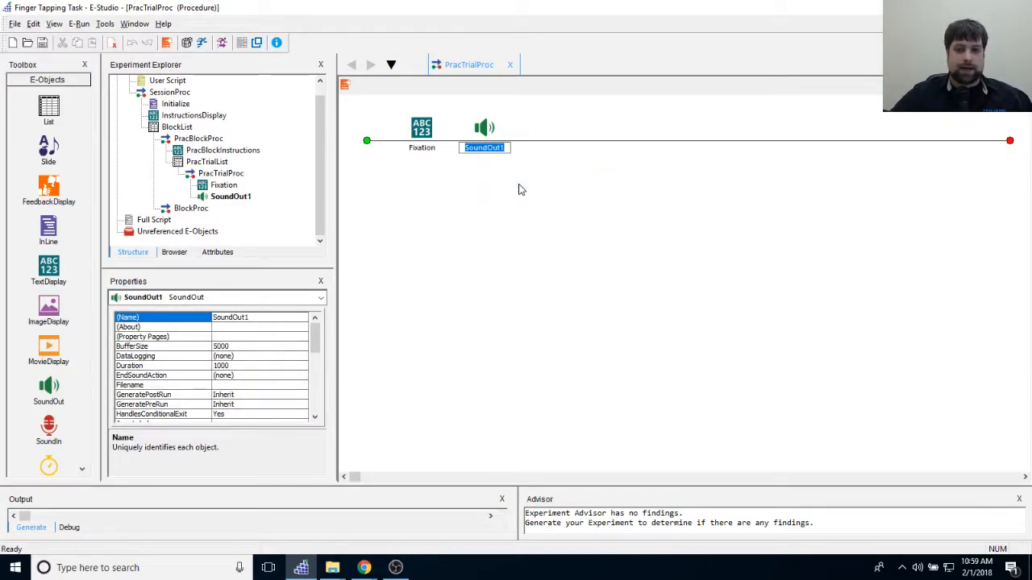
pyautogui.write('SoundO')
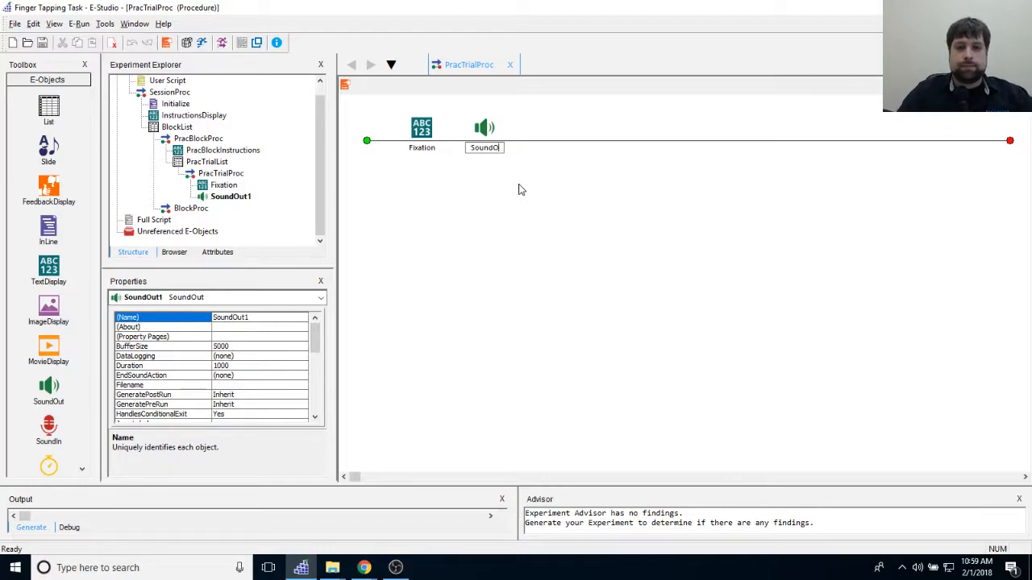
pyautogui.write('utBegin')
pyautogui.press('Return')
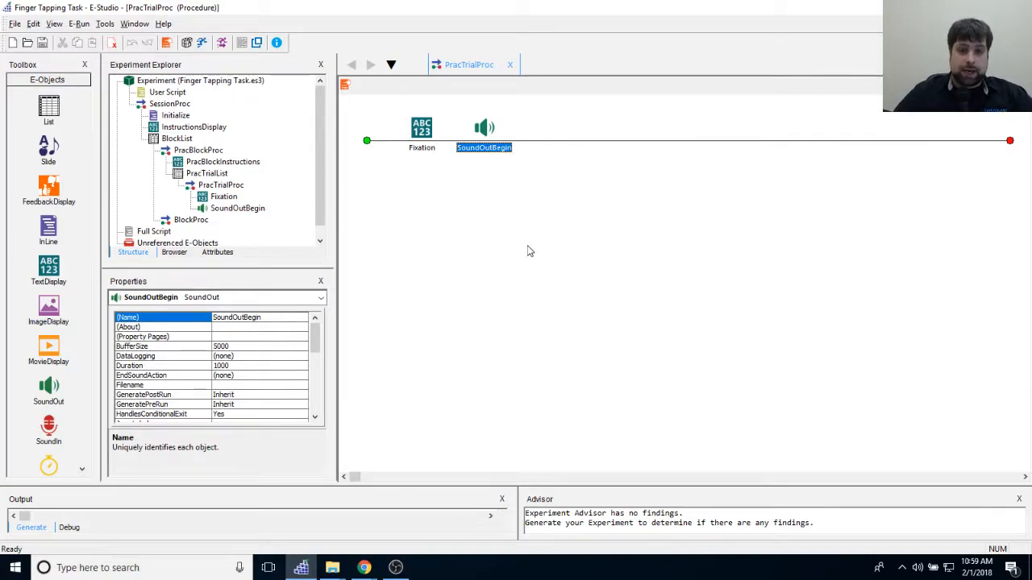
# Step: Open SoundOutBegin's properties and choose BeepStart.wav from the experiment folder as its sound file
pyautogui.doubleClick(486, 133)
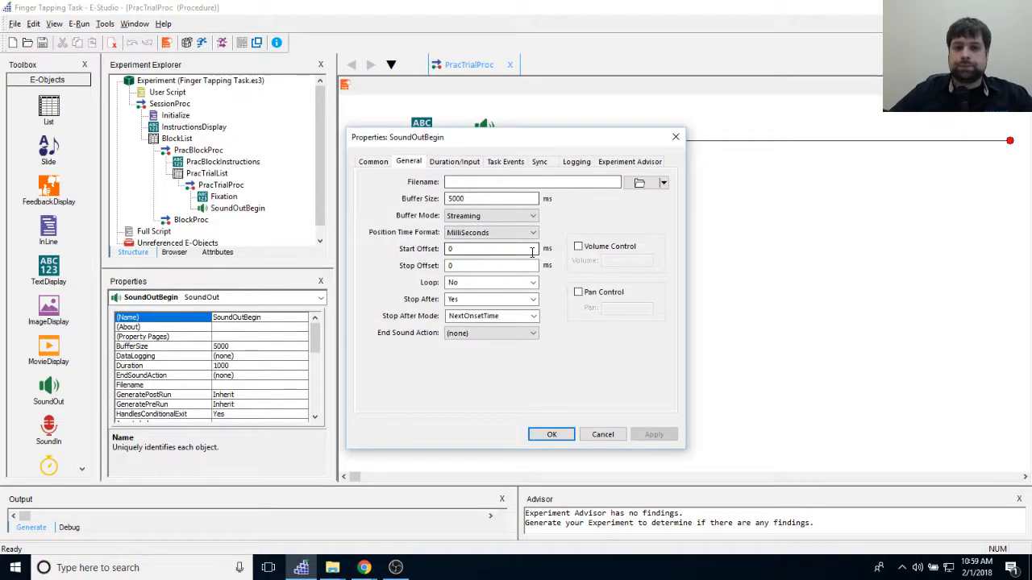
pyautogui.moveTo(496, 140); pyautogui.dragTo(553, 161)
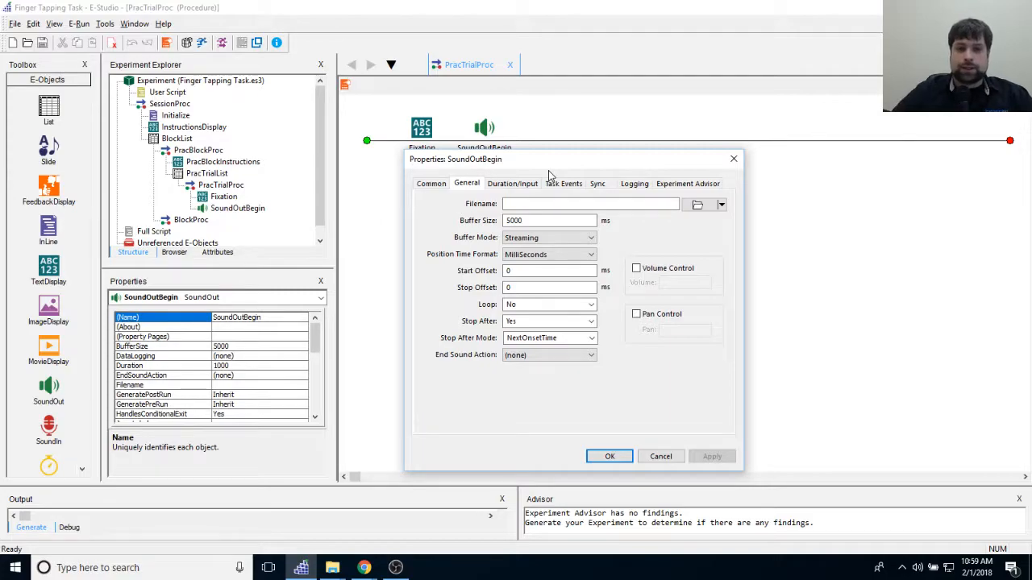
pyautogui.click(537, 202)
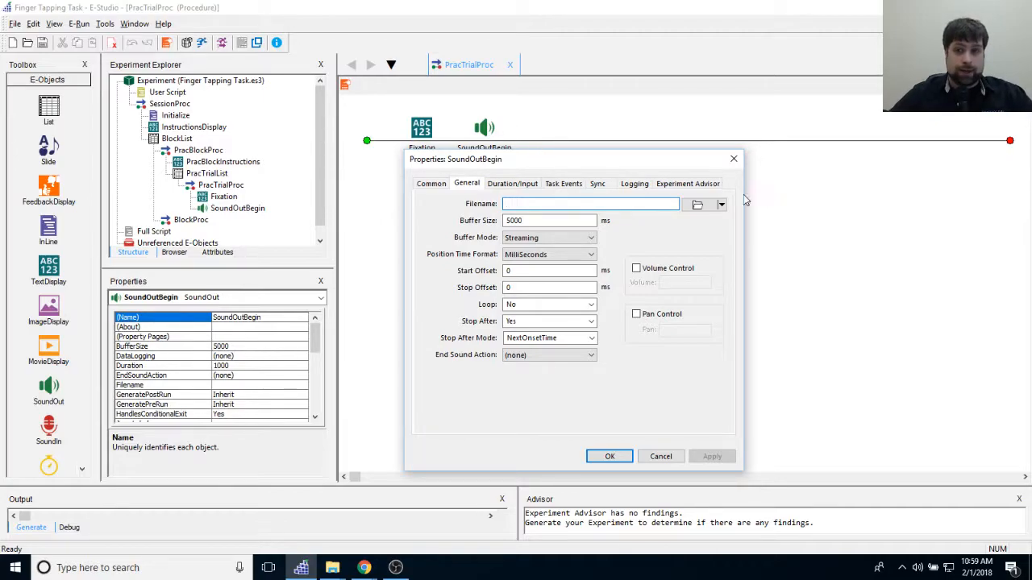
pyautogui.moveTo(601, 168); pyautogui.dragTo(596, 138)
pyautogui.click(694, 169)
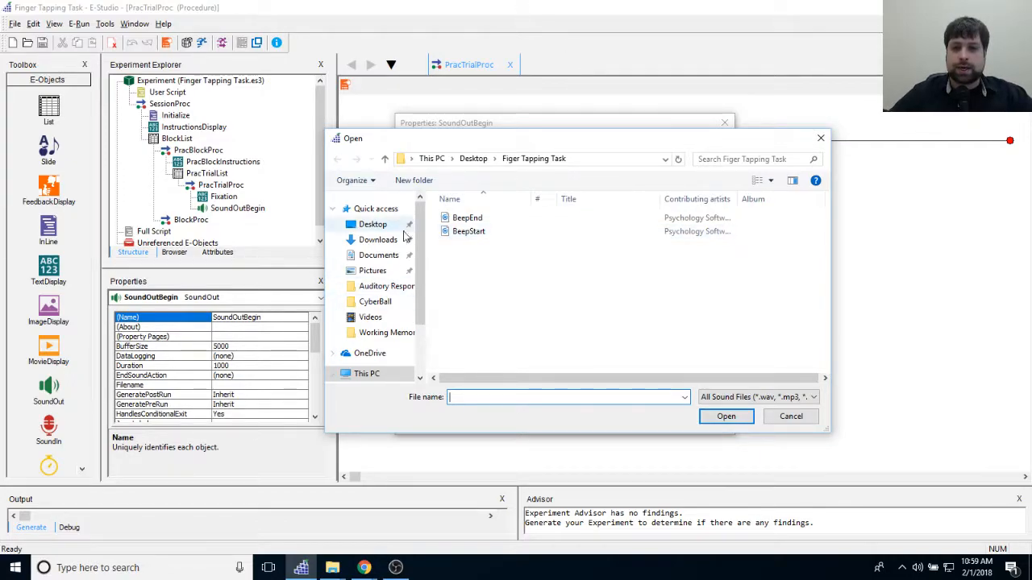
pyautogui.click(476, 234)
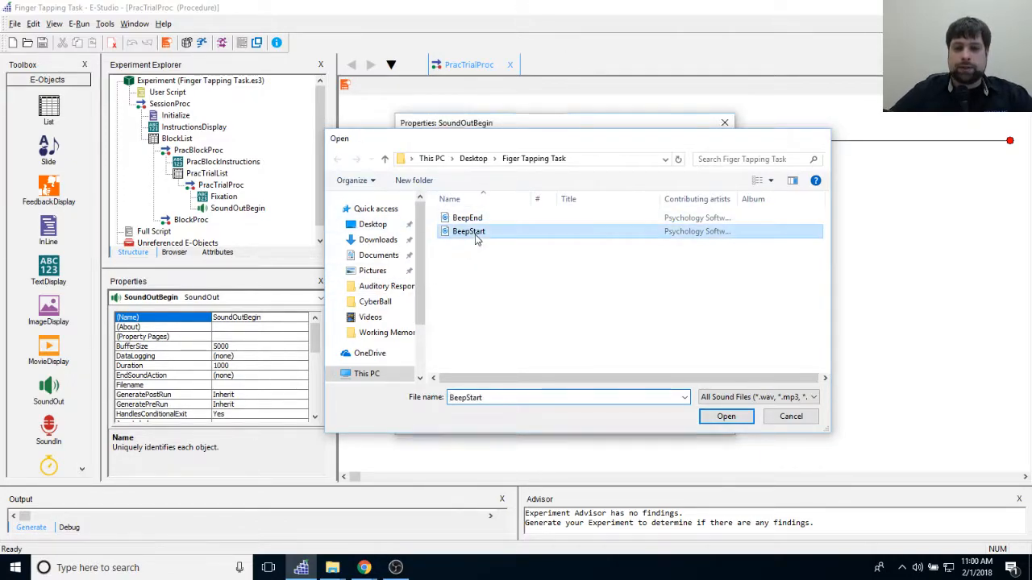
pyautogui.doubleClick(476, 233)
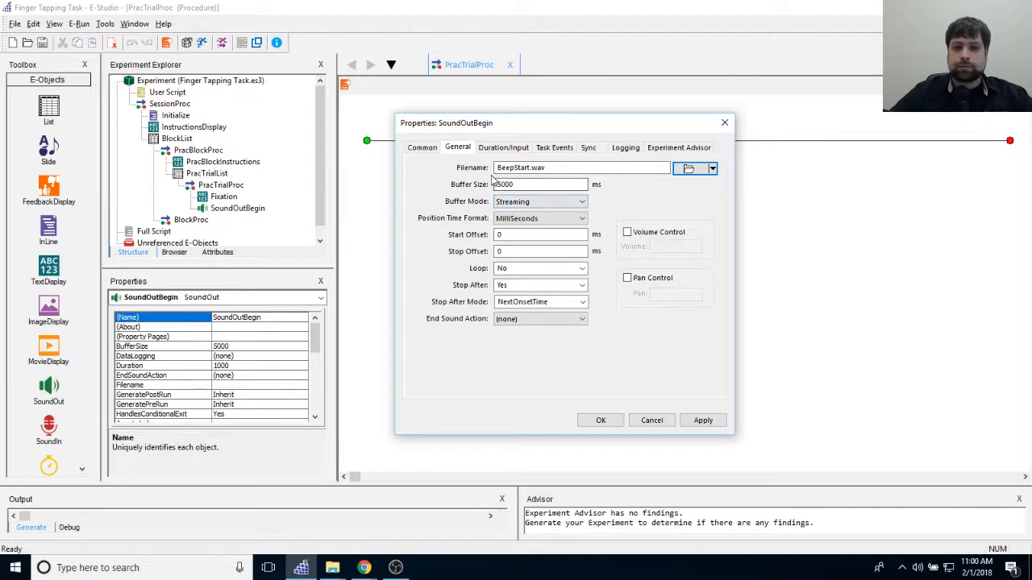
pyautogui.click(552, 170)
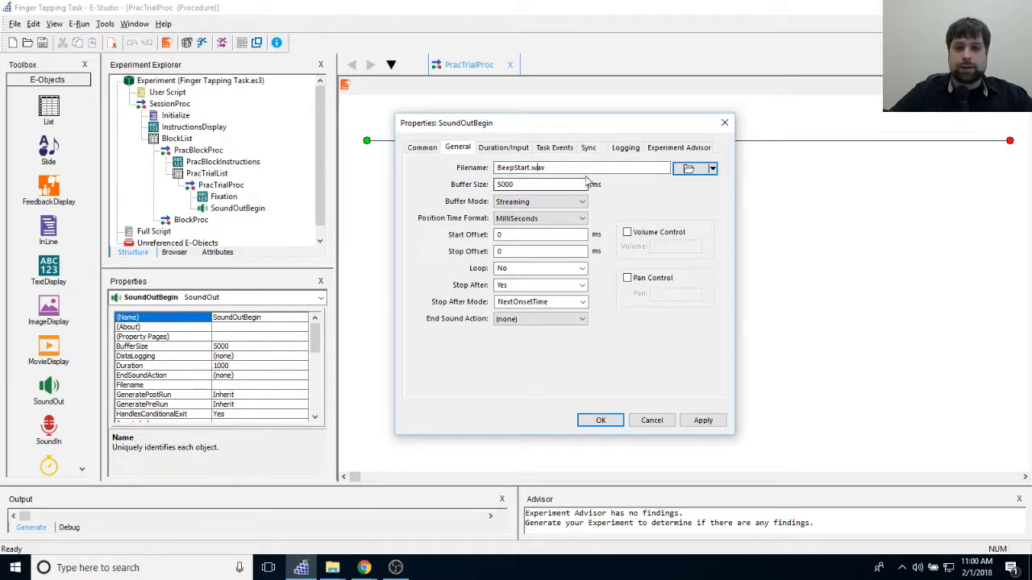
# Step: Set SoundOutBegin's End Sound Action to Terminate and apply the change
pyautogui.click(503, 148)
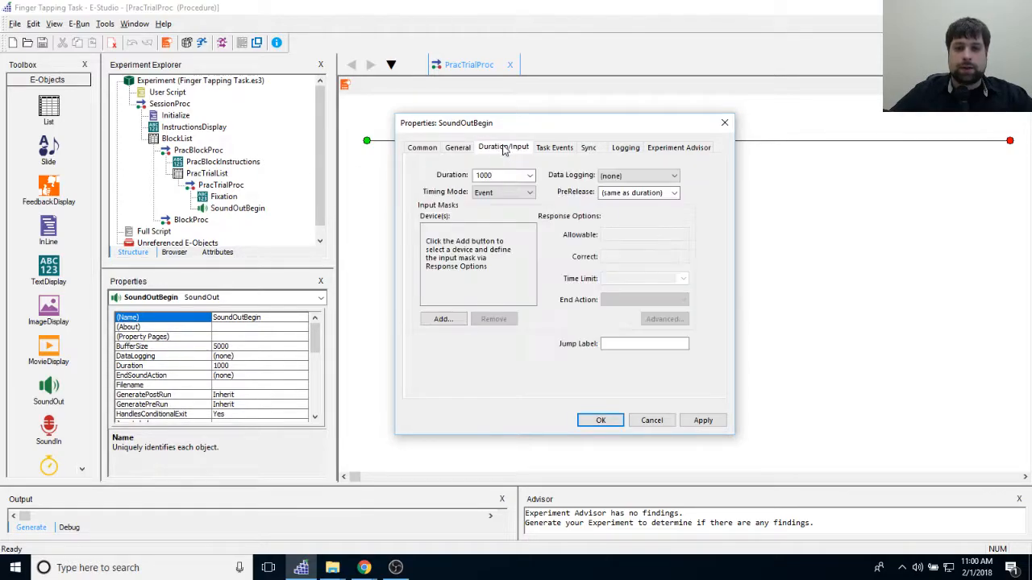
pyautogui.click(459, 148)
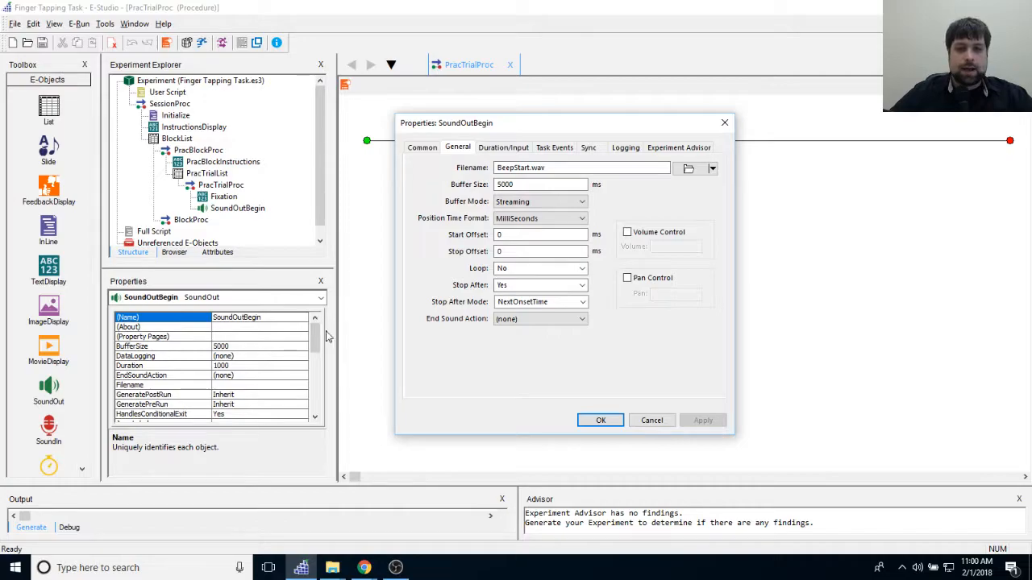
pyautogui.click(497, 320)
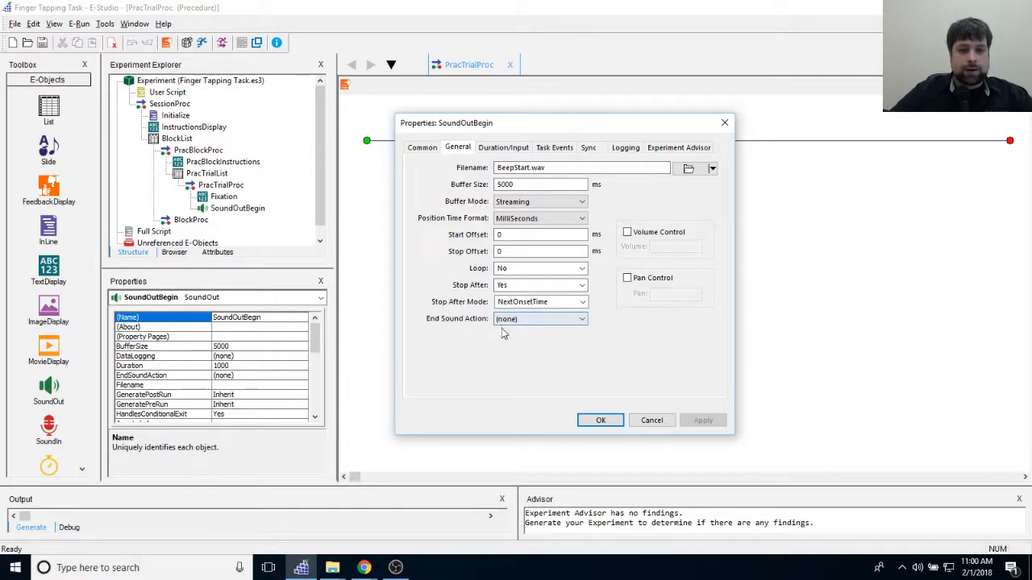
pyautogui.click(552, 338)
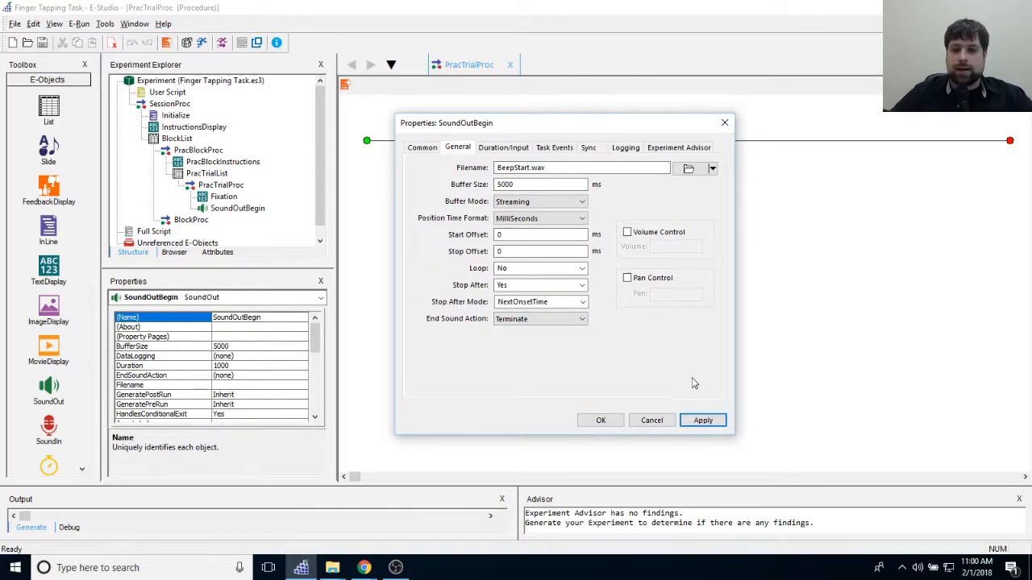
pyautogui.click(704, 420)
# Step: Set SoundOutBegin's duration to (infinite) and its data logging to Standard, and apply the changes
pyautogui.click(503, 148)
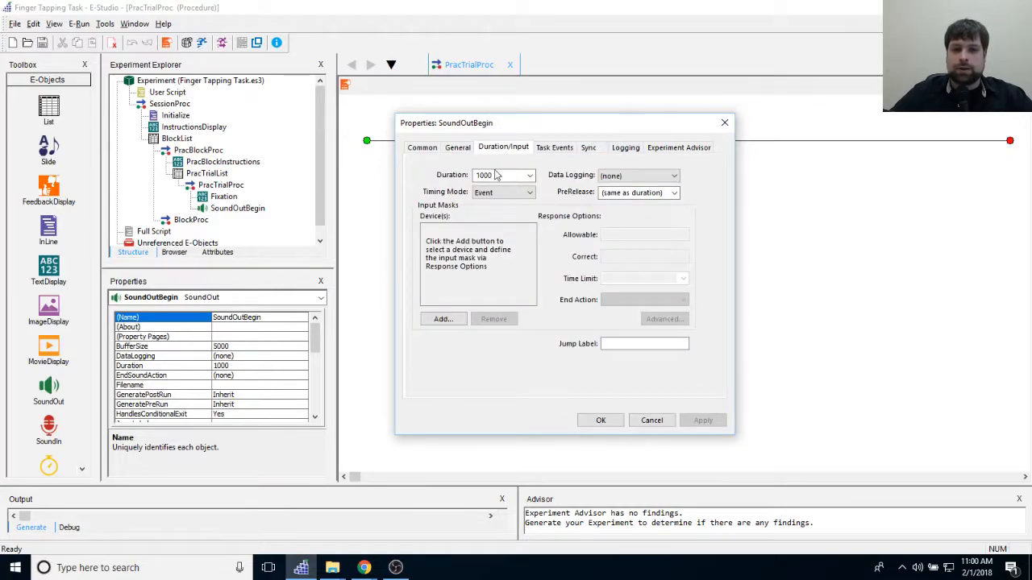
pyautogui.click(503, 175)
pyautogui.click(493, 186)
pyautogui.click(632, 176)
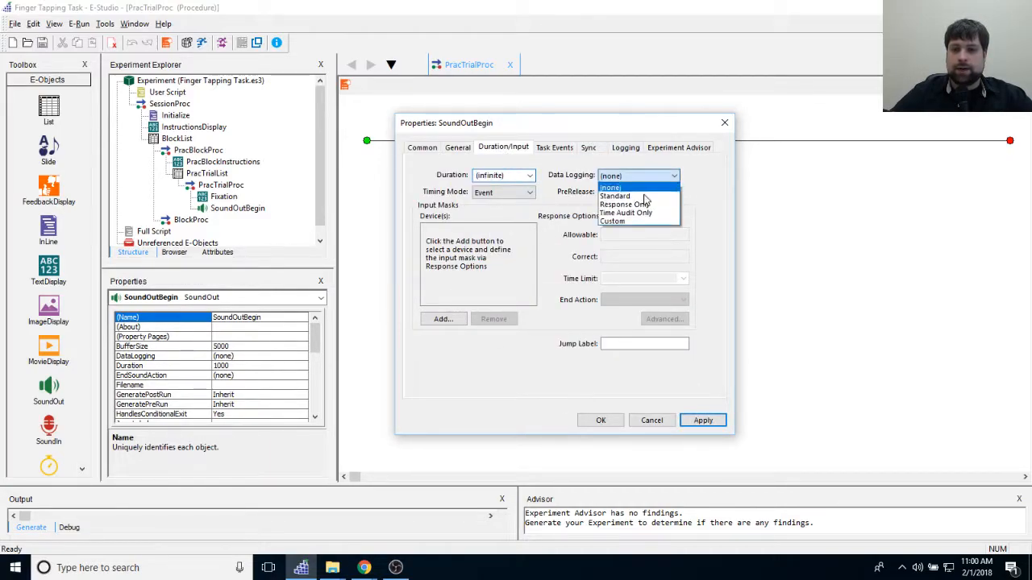
pyautogui.click(666, 196)
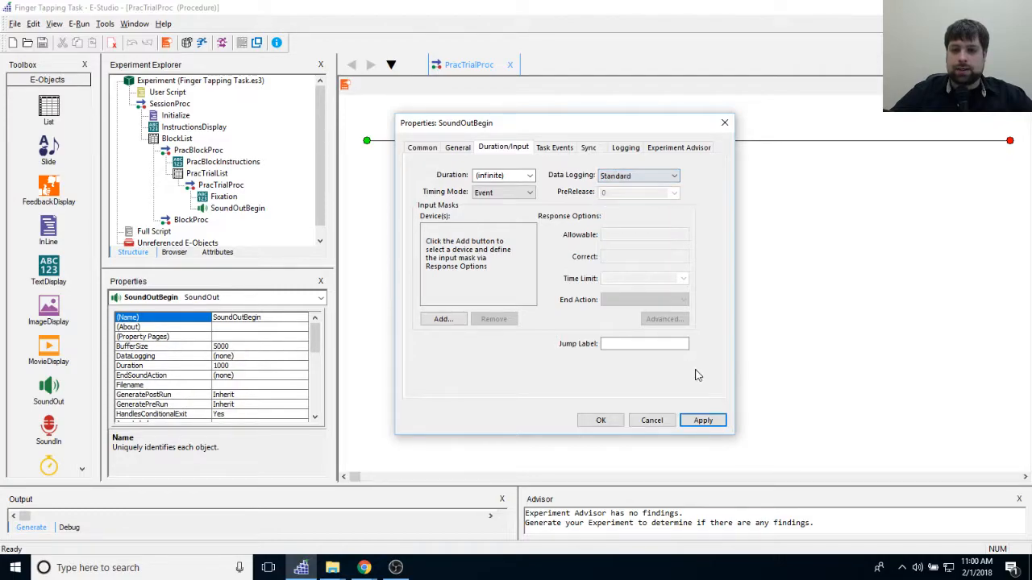
pyautogui.click(701, 420)
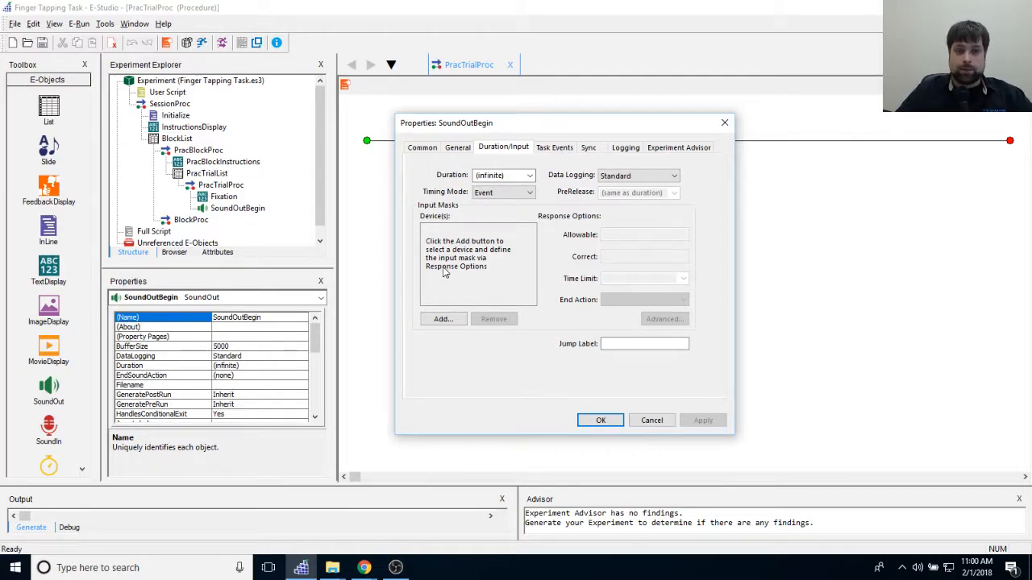
# Step: Review how SoundOutBegin's duration and End Sound Action settings work together, and close its properties
pyautogui.click(494, 175)
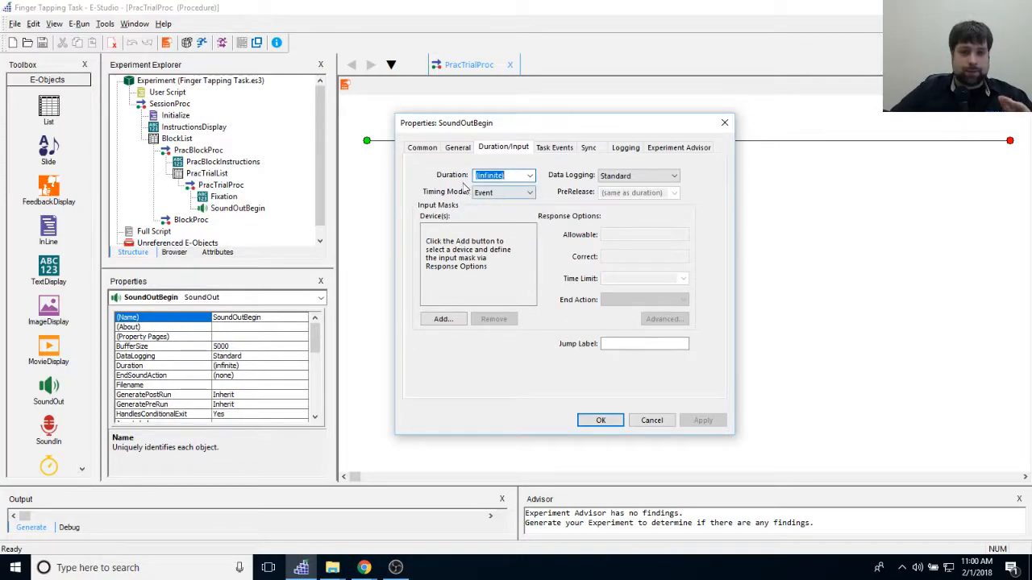
pyautogui.click(455, 150)
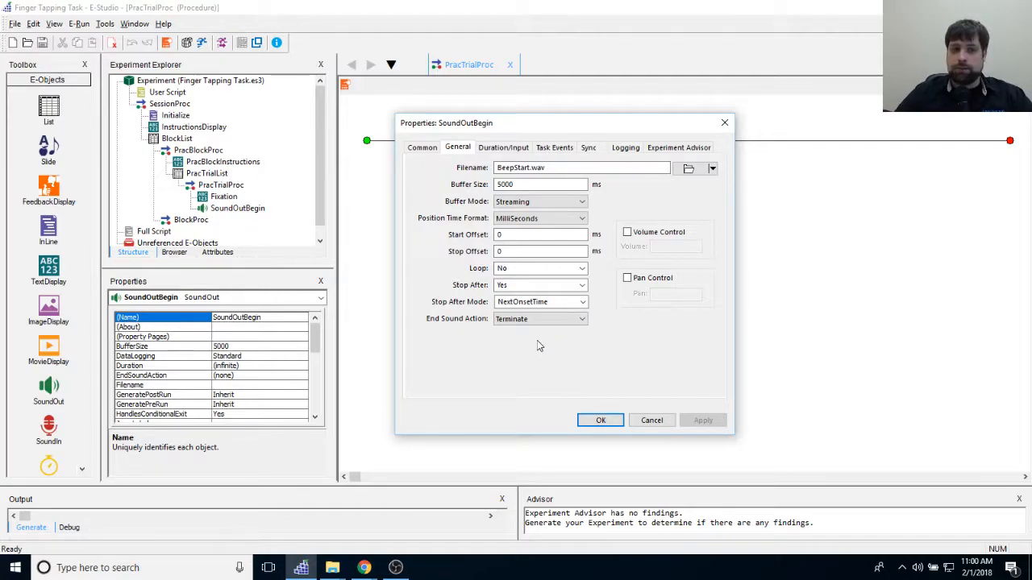
pyautogui.click(503, 149)
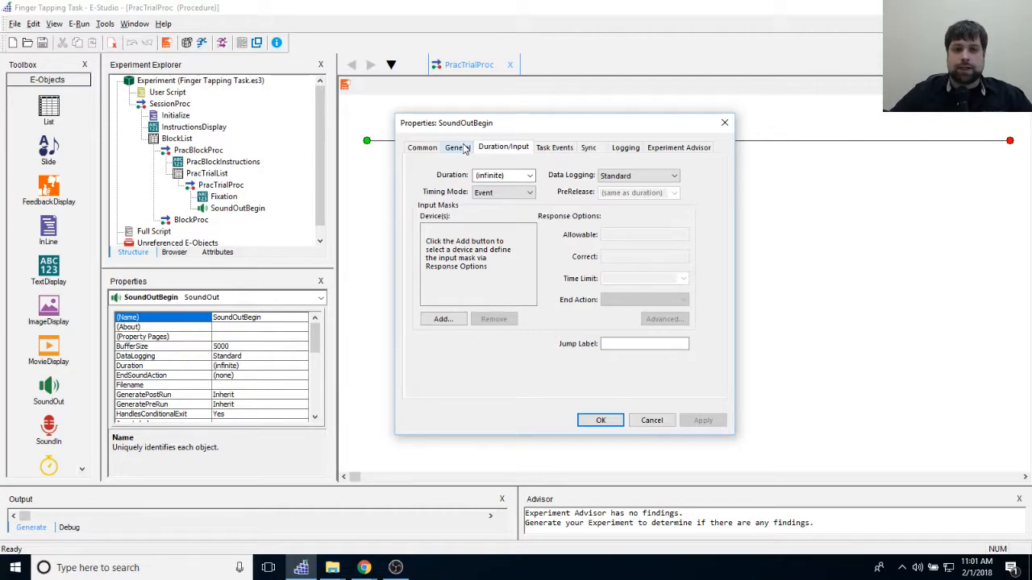
pyautogui.click(461, 148)
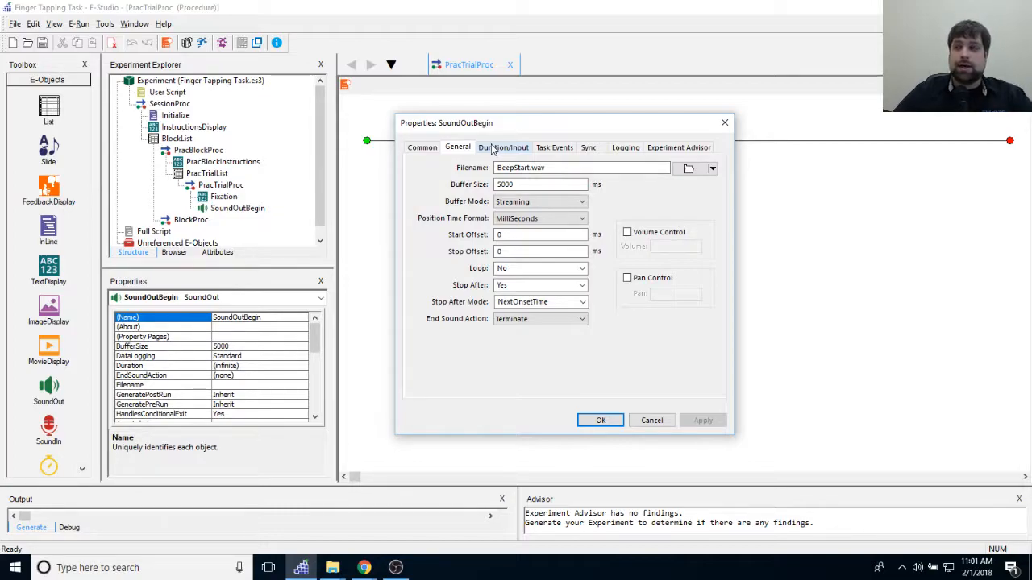
pyautogui.click(501, 149)
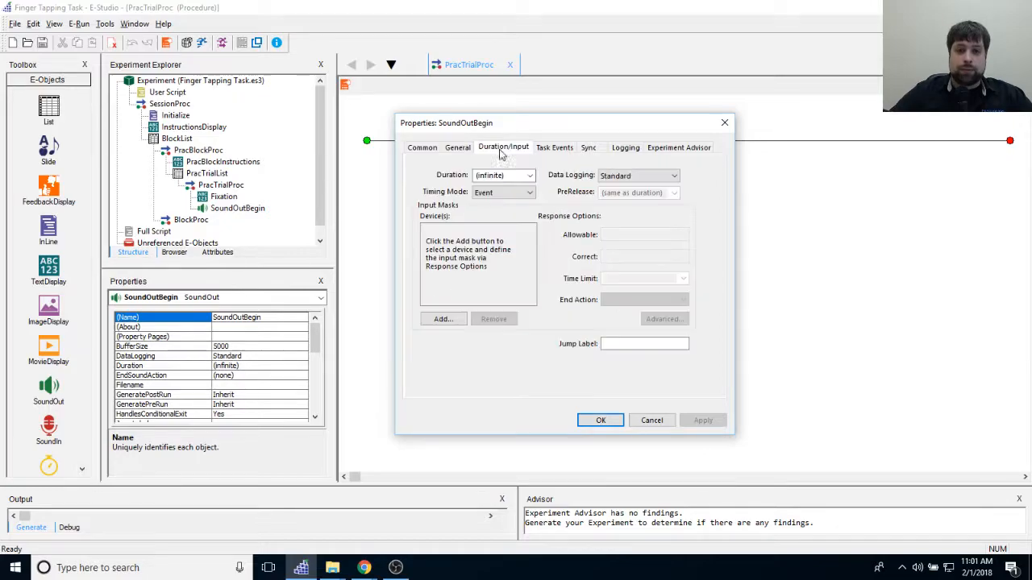
pyautogui.click(468, 150)
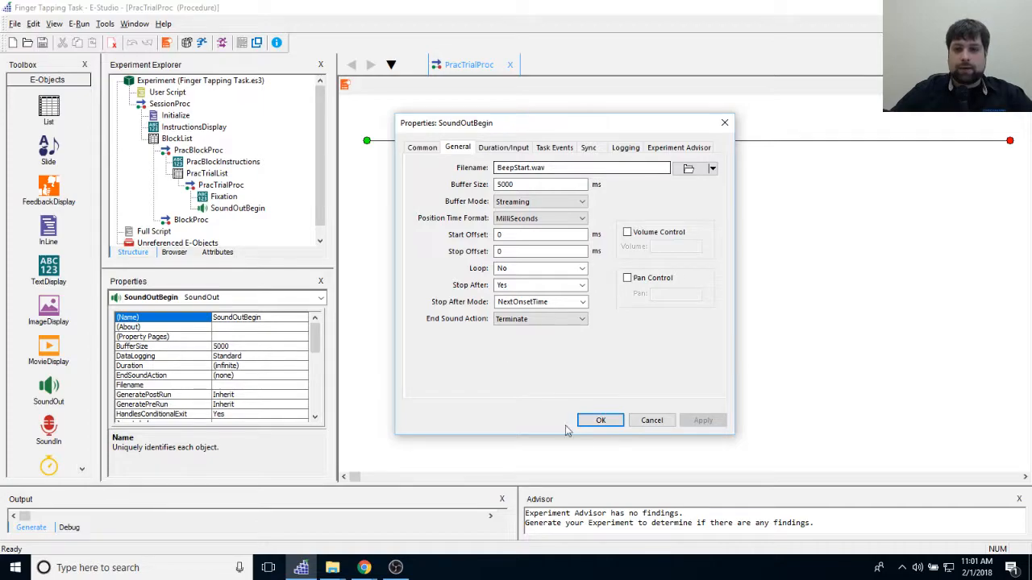
pyautogui.click(600, 421)
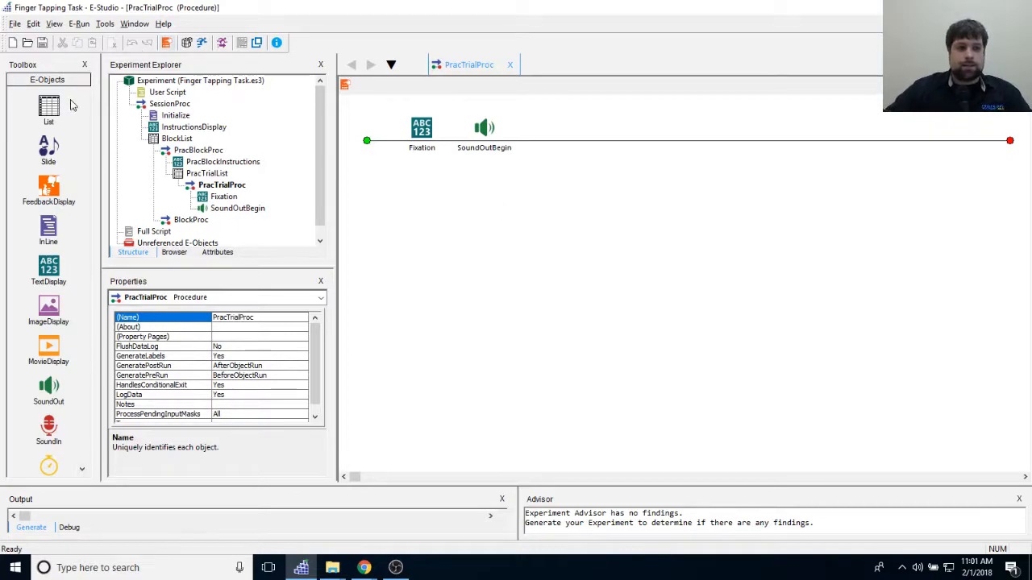
# Step: Place a List object after SoundOutBegin on the PracTrialProc timeline and rename it SubPracList
pyautogui.moveTo(48, 109); pyautogui.dragTo(675, 241)
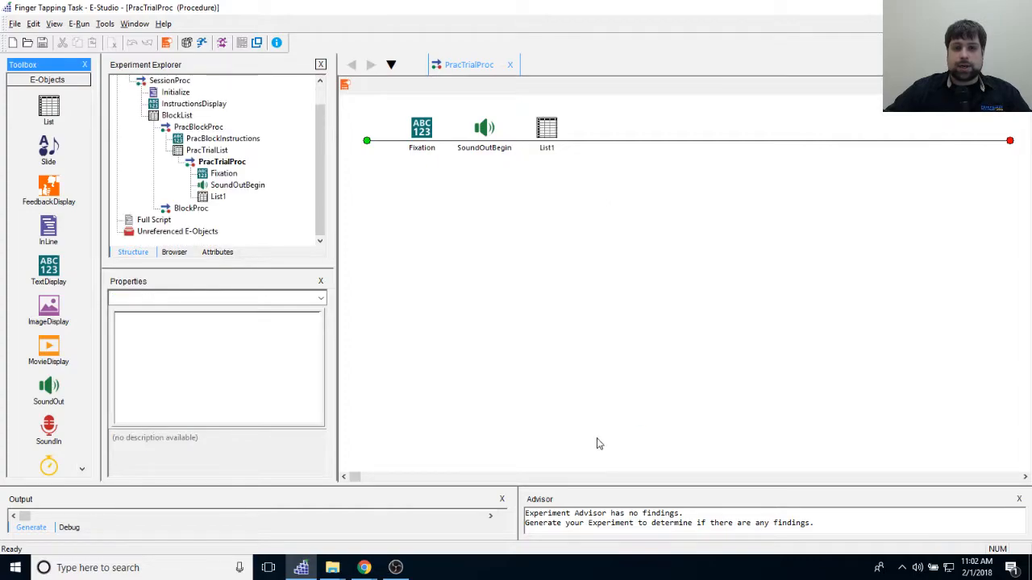
pyautogui.click(544, 129)
pyautogui.rightClick(541, 131)
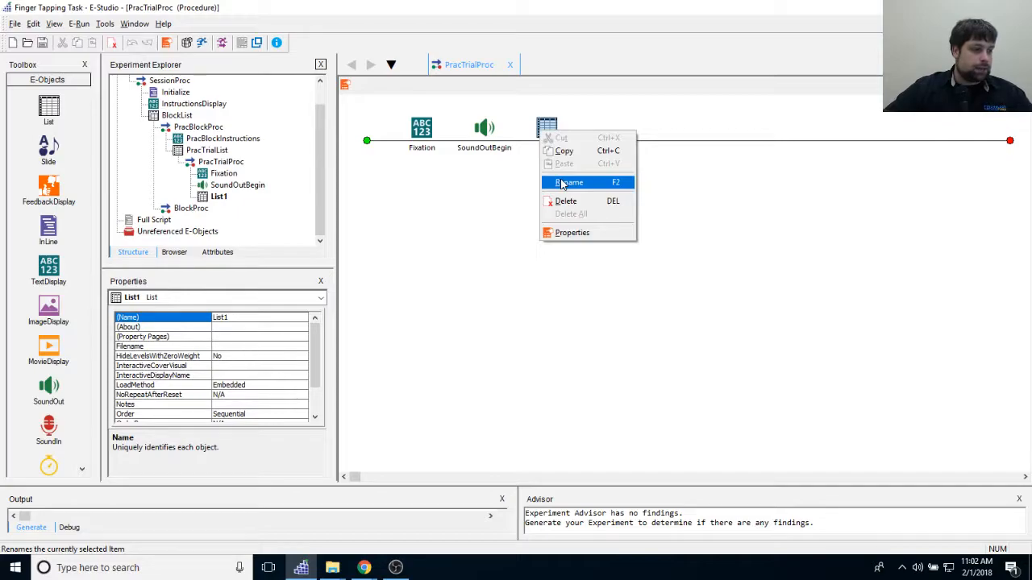
pyautogui.click(568, 182)
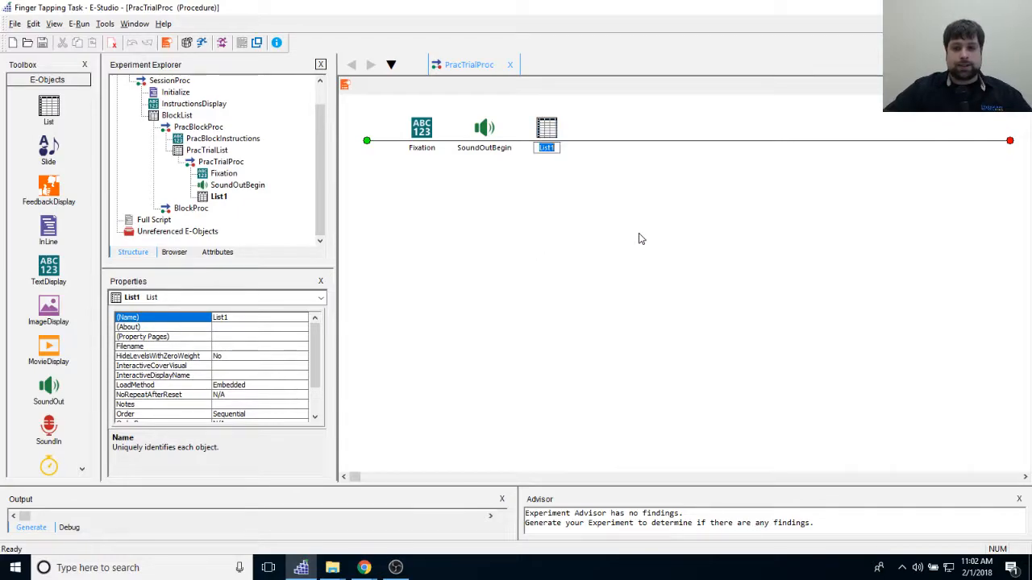
pyautogui.write('SubPracList')
pyautogui.press('Return')
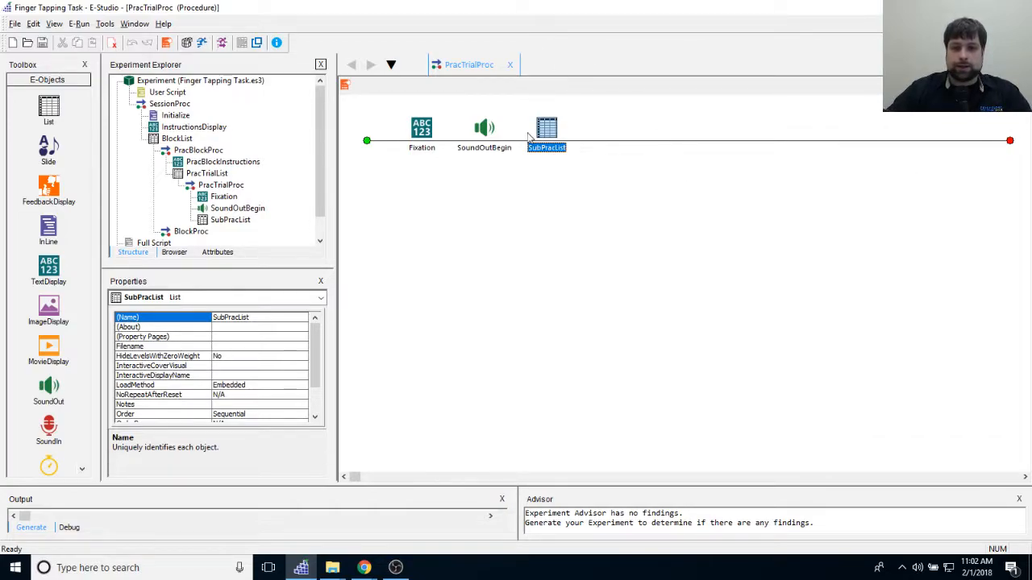
pyautogui.click(556, 192)
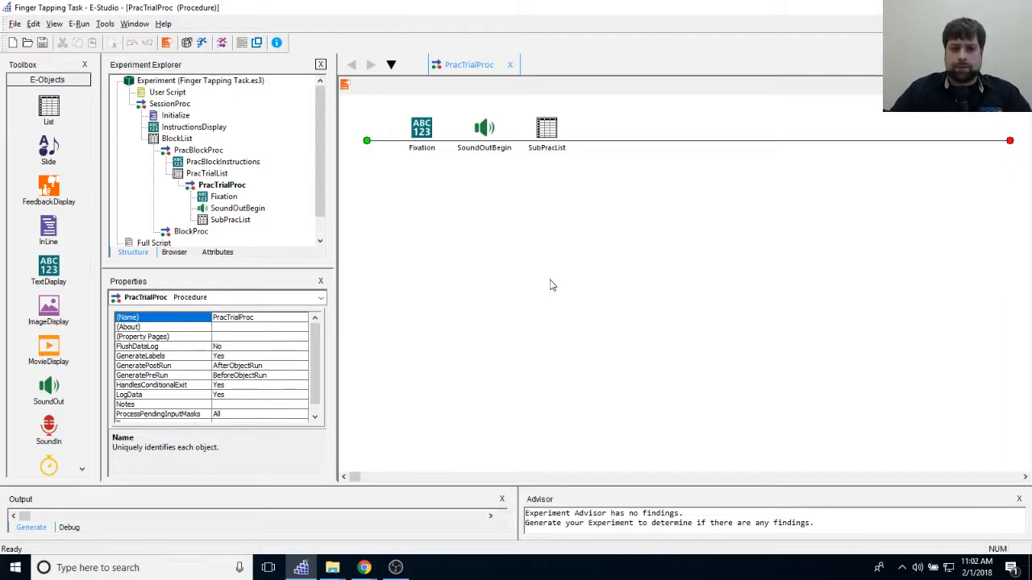
# Step: Place a SoundOut object after SubPracList on the PracTrialProc timeline and rename it SoundOutEnd
pyautogui.click(548, 126)
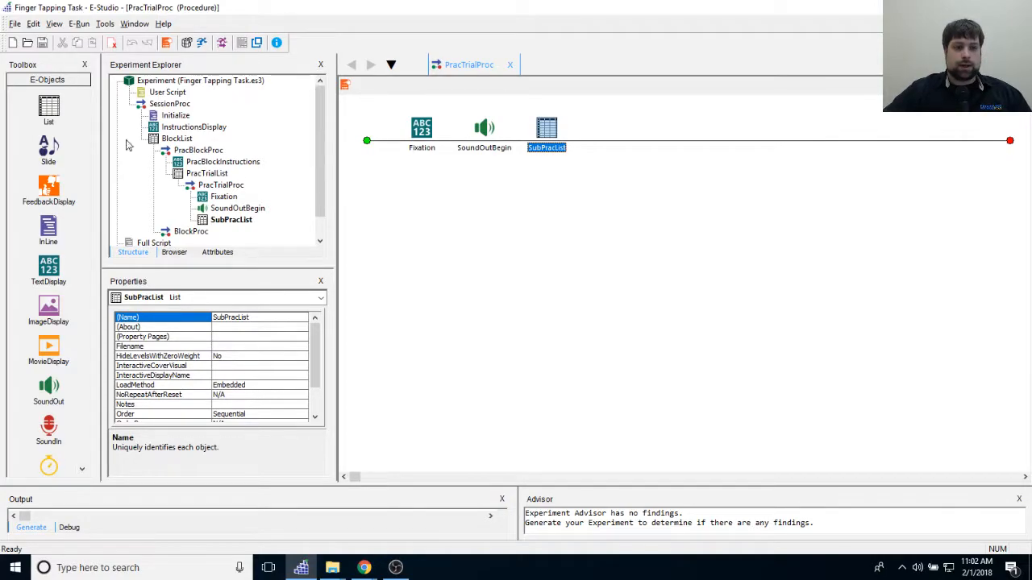
pyautogui.moveTo(49, 386); pyautogui.dragTo(609, 137)
pyautogui.click(610, 133)
pyautogui.rightClick(613, 134)
pyautogui.click(642, 187)
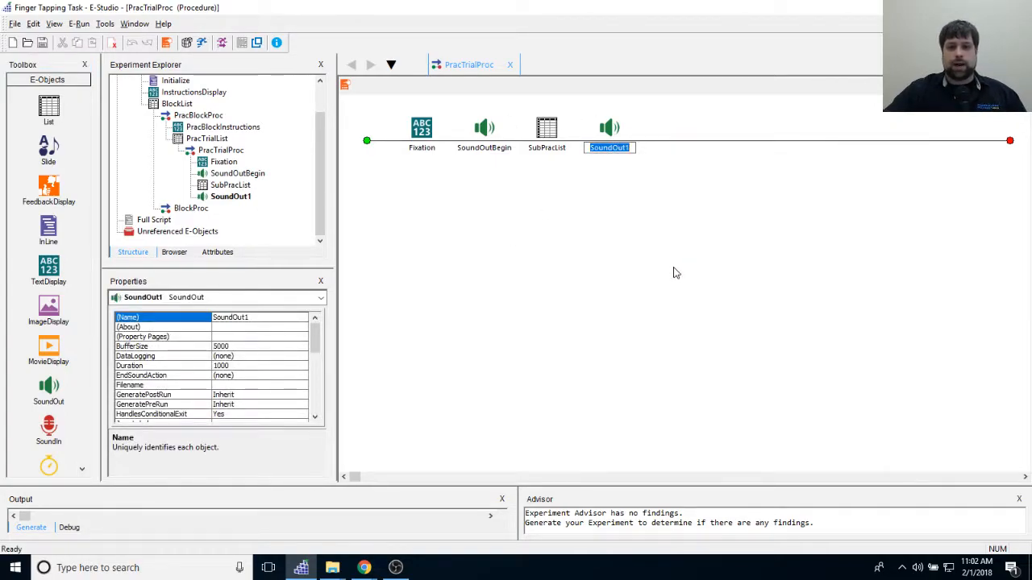
pyautogui.write('Sound')
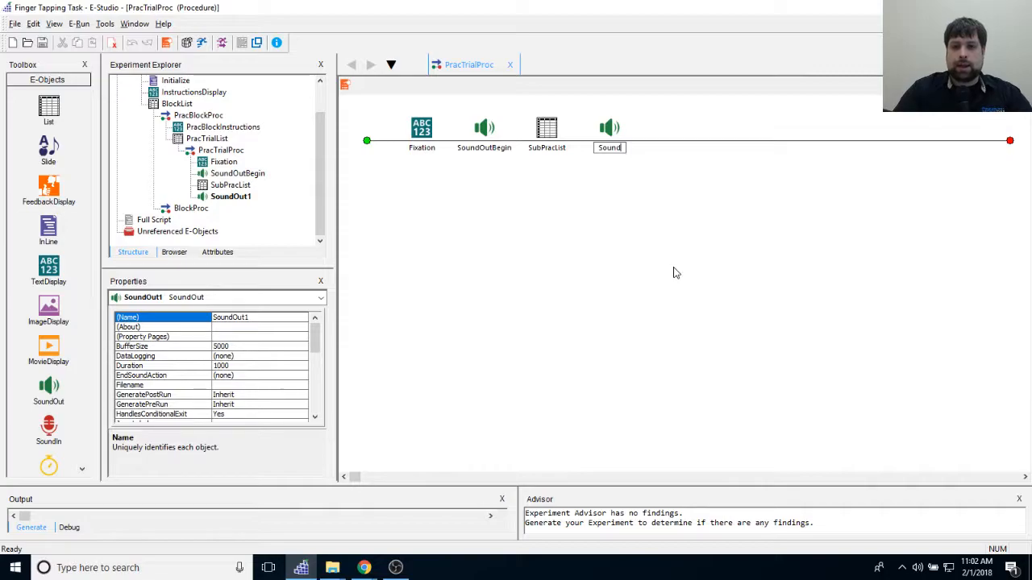
pyautogui.write('OutEnd')
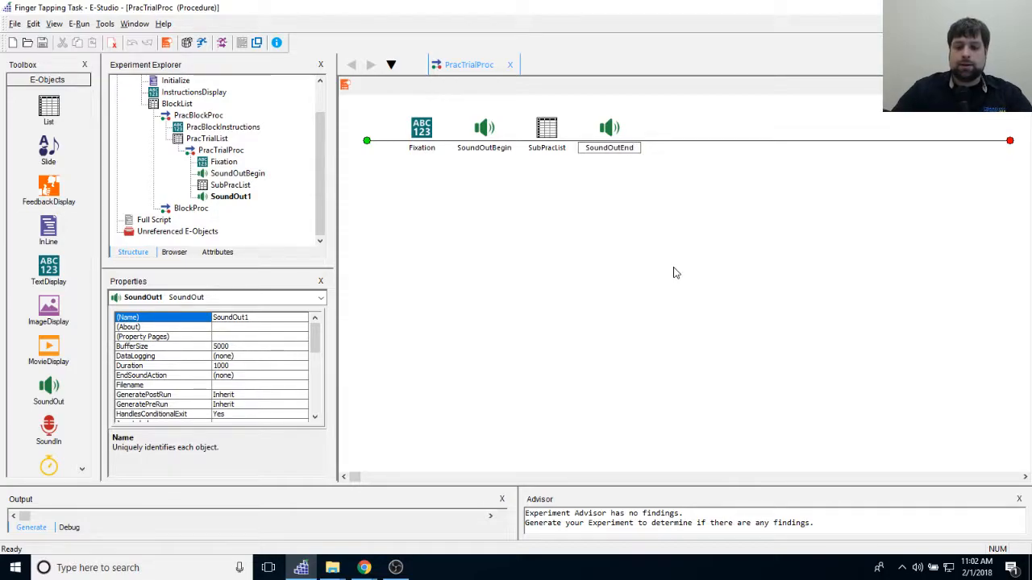
pyautogui.press('Return')
# Step: Open SoundOutEnd's properties and apply BeepEnd.wav from the experiment folder as its sound file
pyautogui.doubleClick(621, 149)
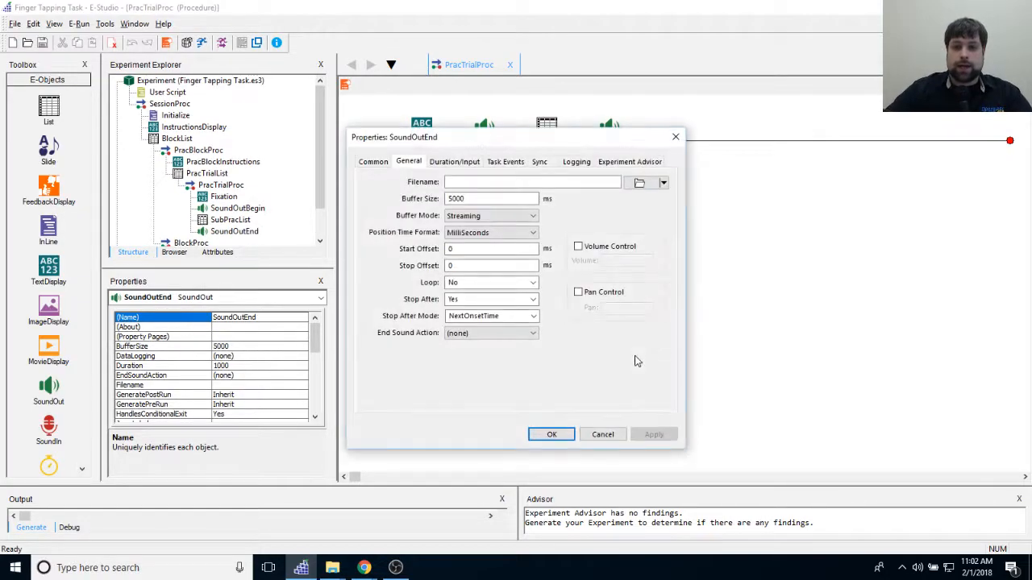
pyautogui.moveTo(453, 137); pyautogui.dragTo(520, 156)
pyautogui.moveTo(632, 151); pyautogui.dragTo(614, 126)
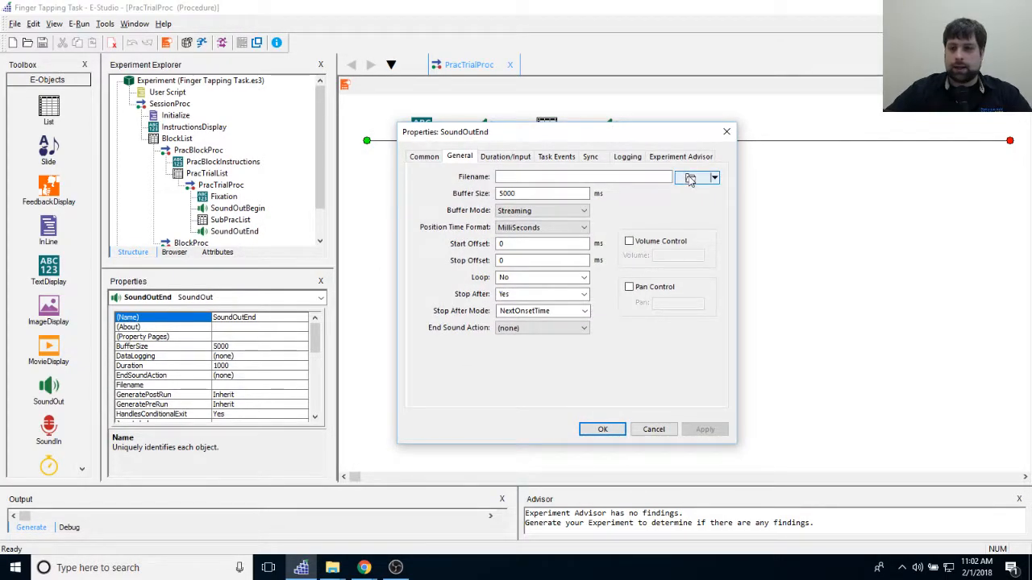
pyautogui.click(690, 179)
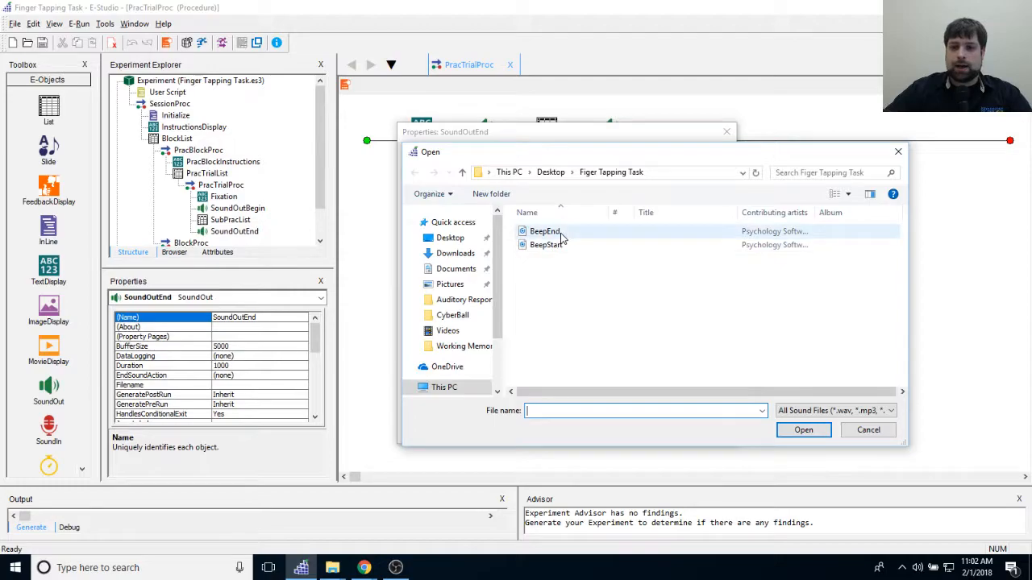
pyautogui.doubleClick(562, 243)
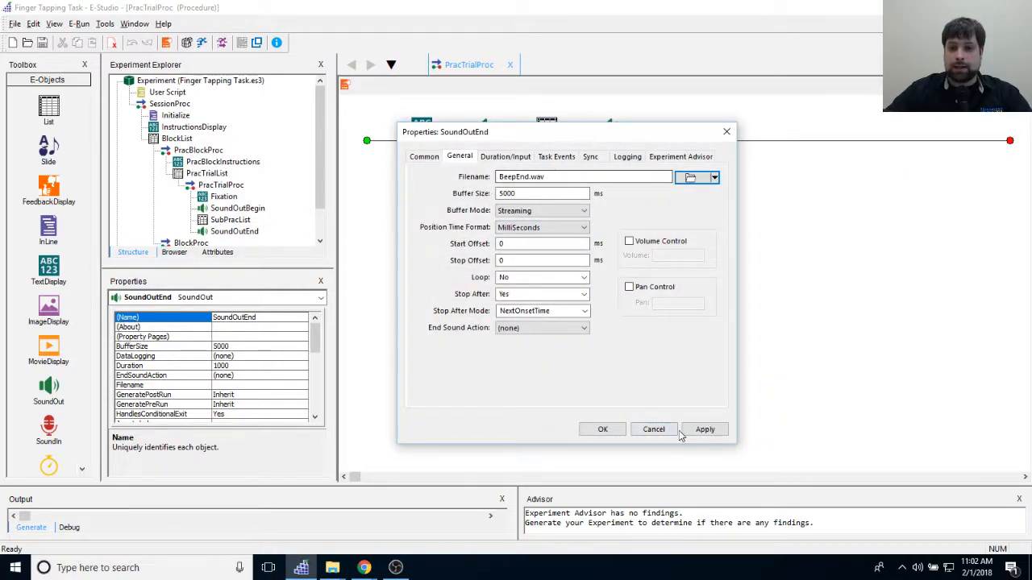
pyautogui.click(704, 431)
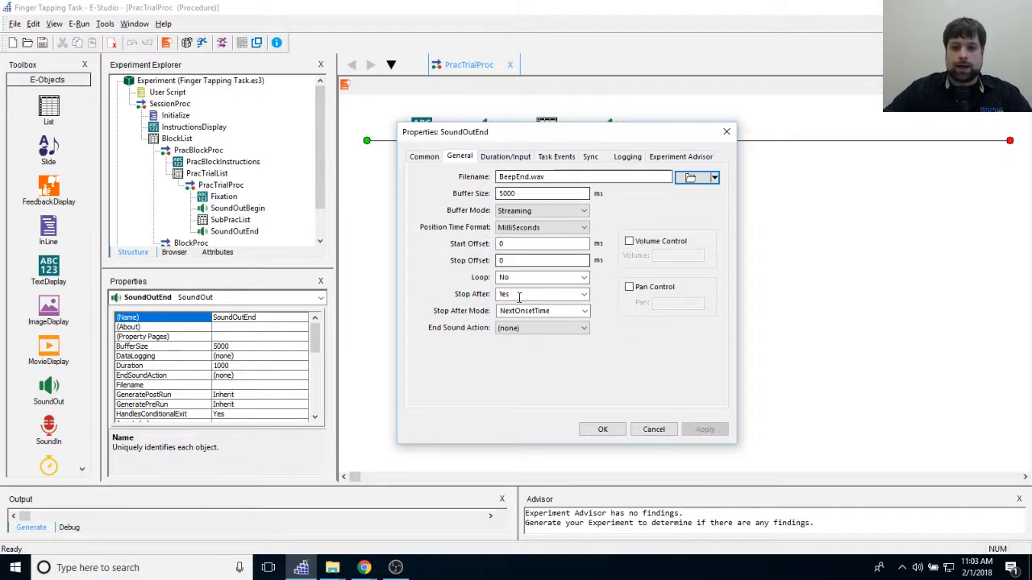
# Step: Set SoundOutEnd's End Sound Action to Terminate and apply the change
pyautogui.click(537, 330)
pyautogui.click(525, 347)
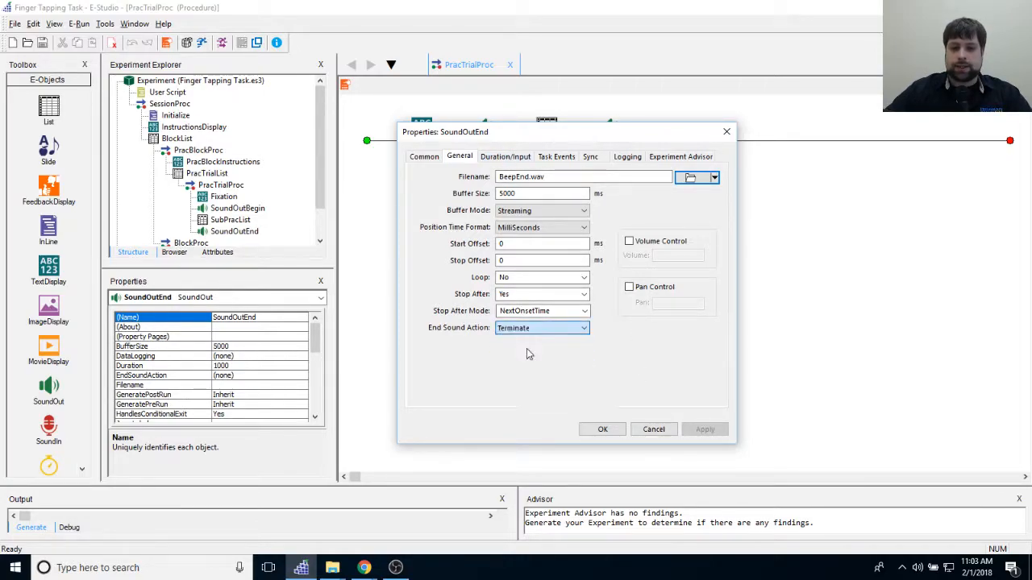
pyautogui.click(722, 433)
# Step: Set SoundOutEnd's duration to (infinite) and its data logging to Standard, and accept the properties
pyautogui.click(506, 156)
pyautogui.click(531, 185)
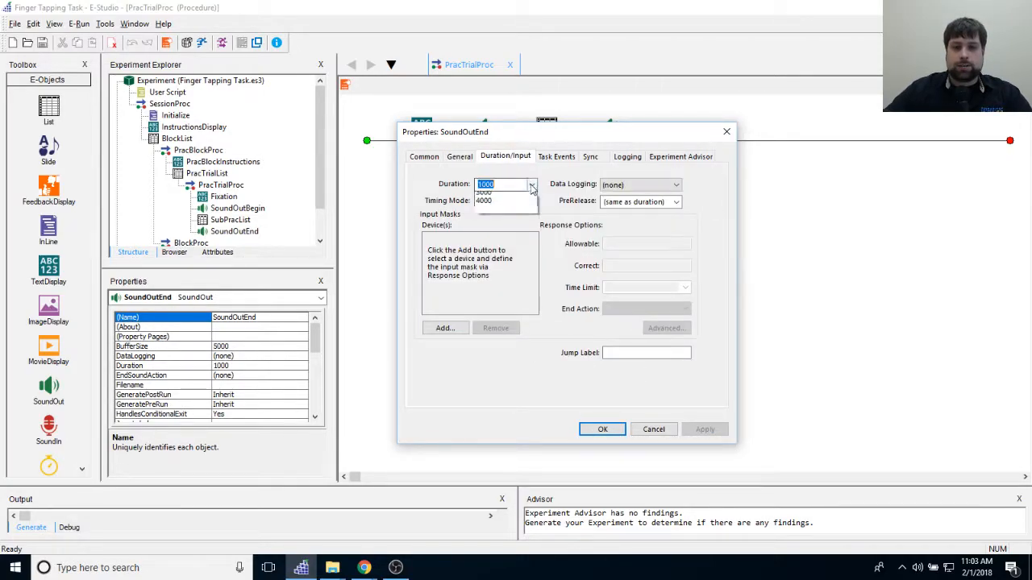
pyautogui.click(524, 196)
pyautogui.click(655, 185)
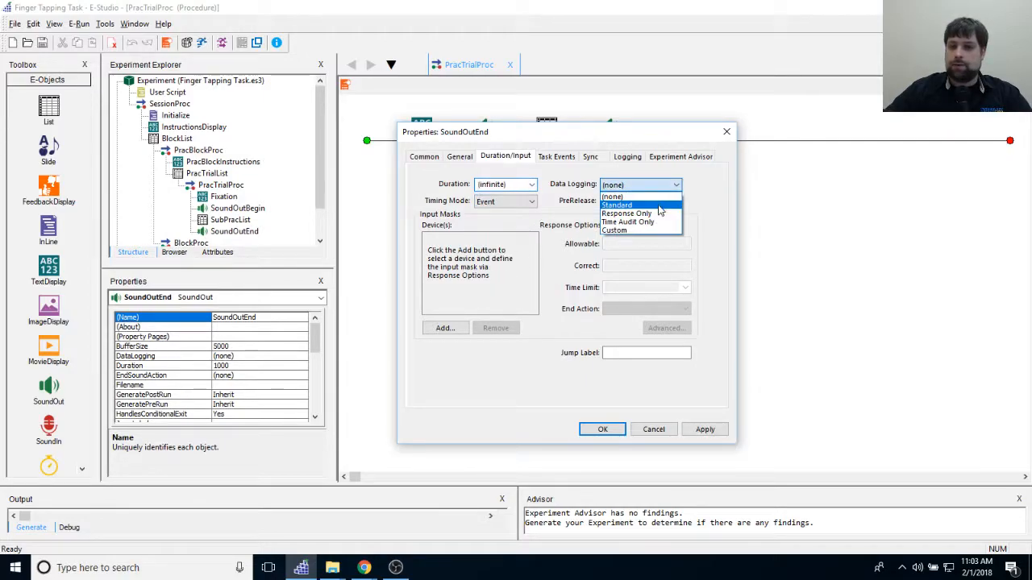
pyautogui.click(660, 208)
pyautogui.click(604, 429)
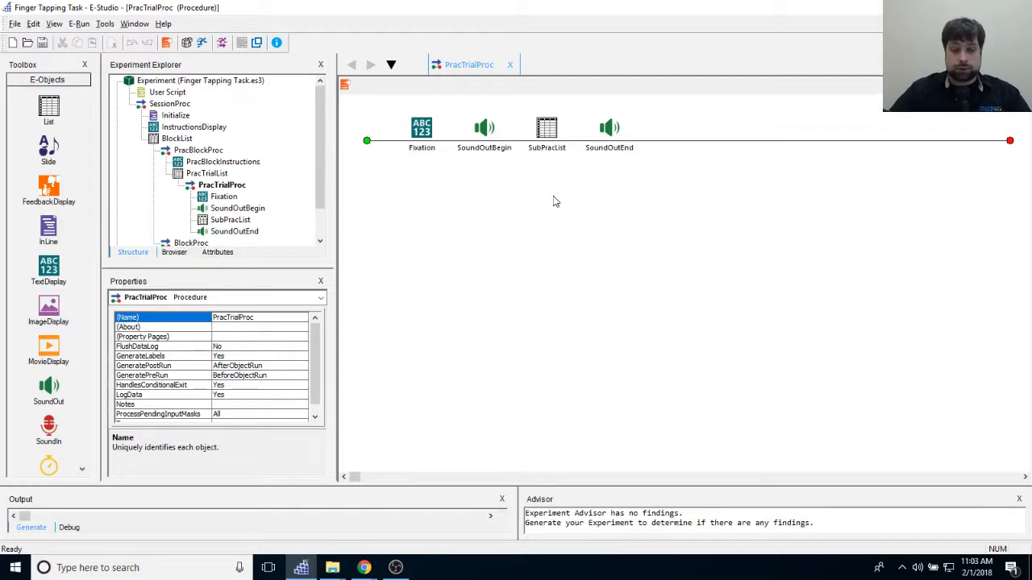
# Step: Open SubPracList, assign a new procedure named SubProc to its first level, and make it the default for new levels
pyautogui.doubleClick(557, 136)
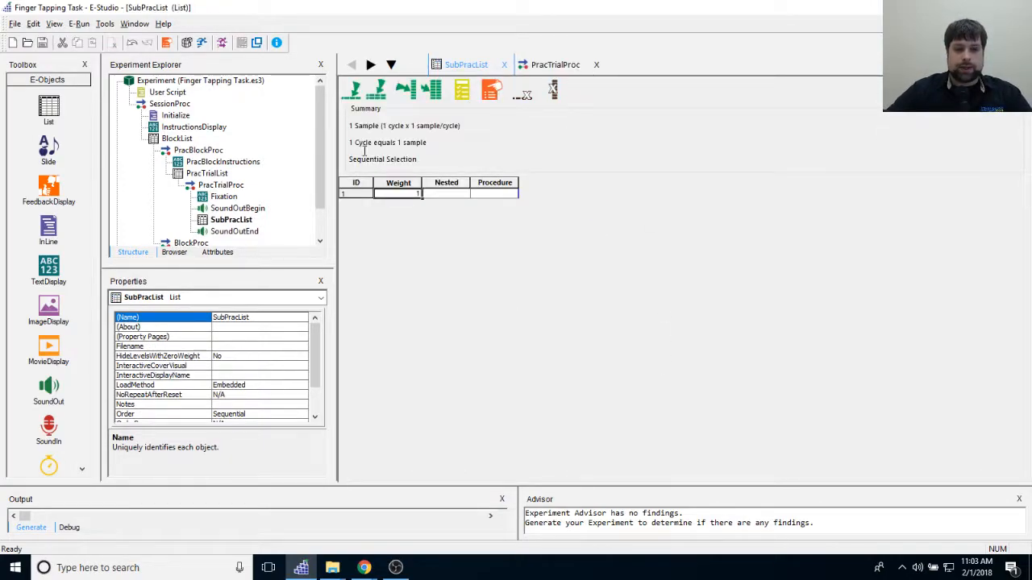
pyautogui.click(507, 196)
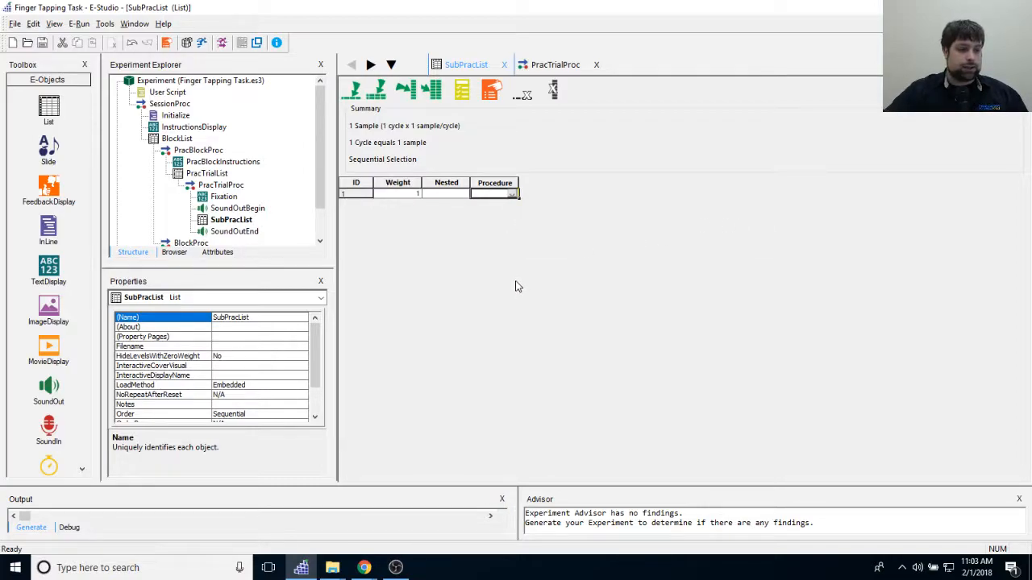
pyautogui.write('SubProc')
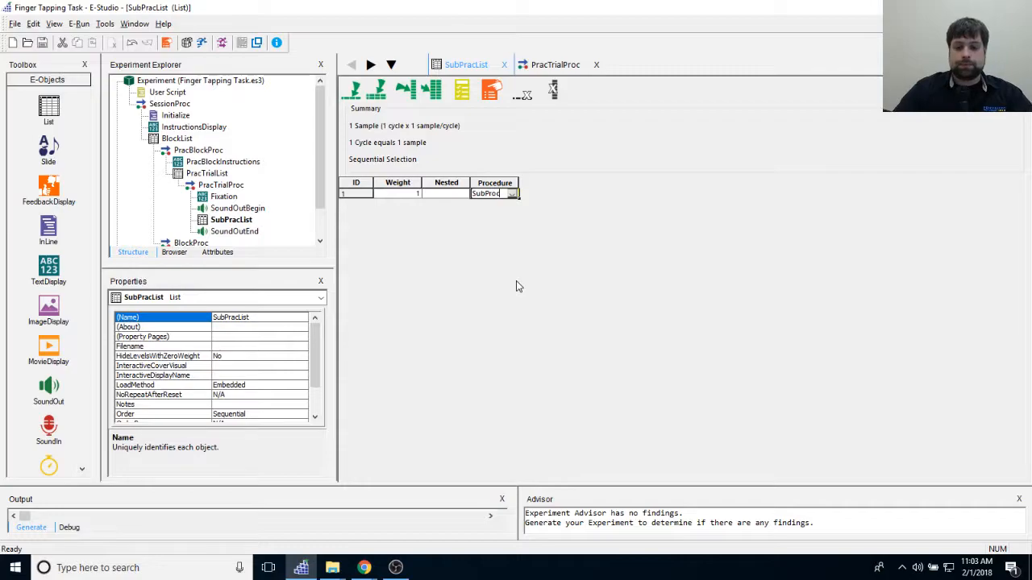
pyautogui.press('Return')
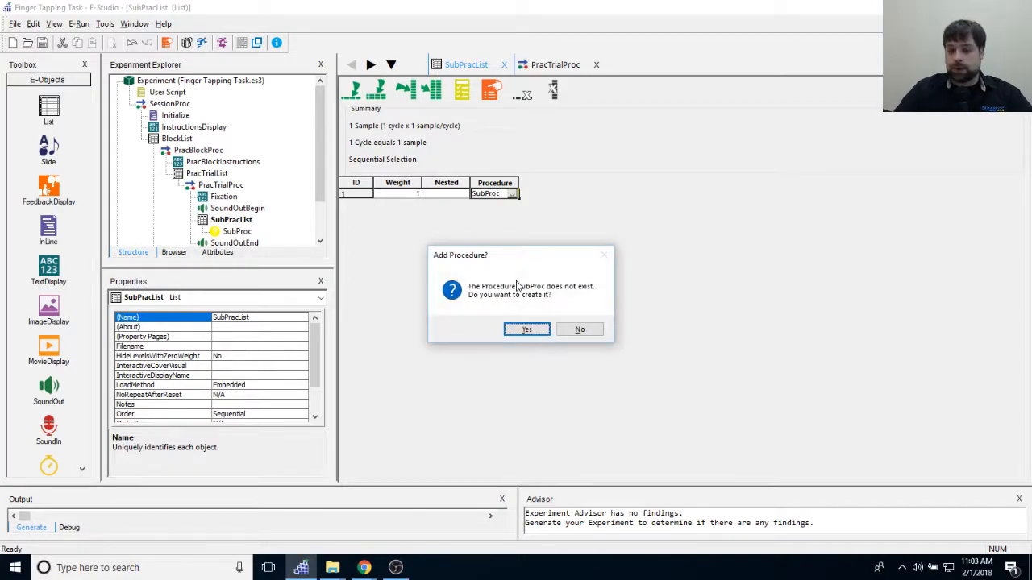
pyautogui.press('Return')
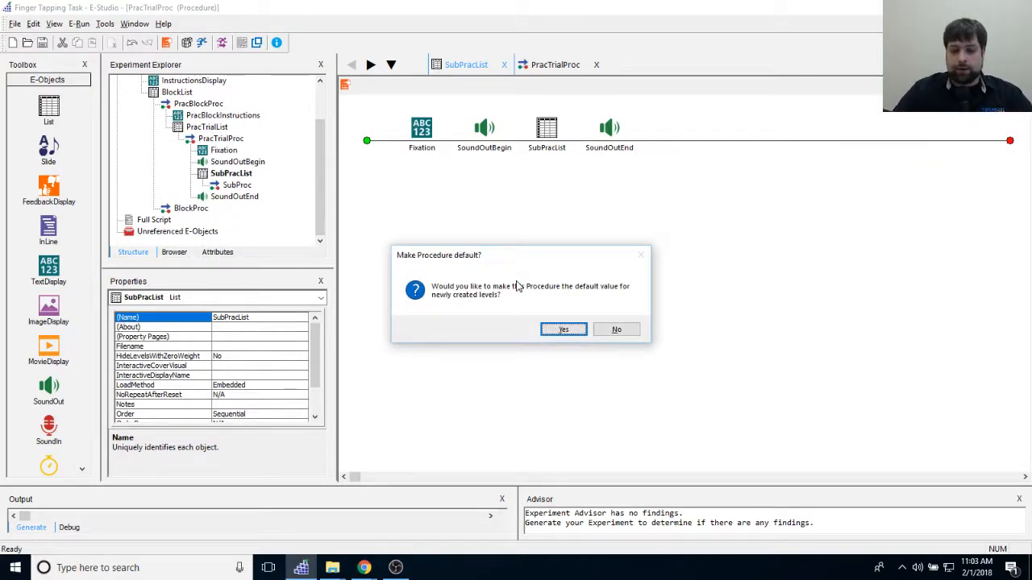
pyautogui.press('Return')
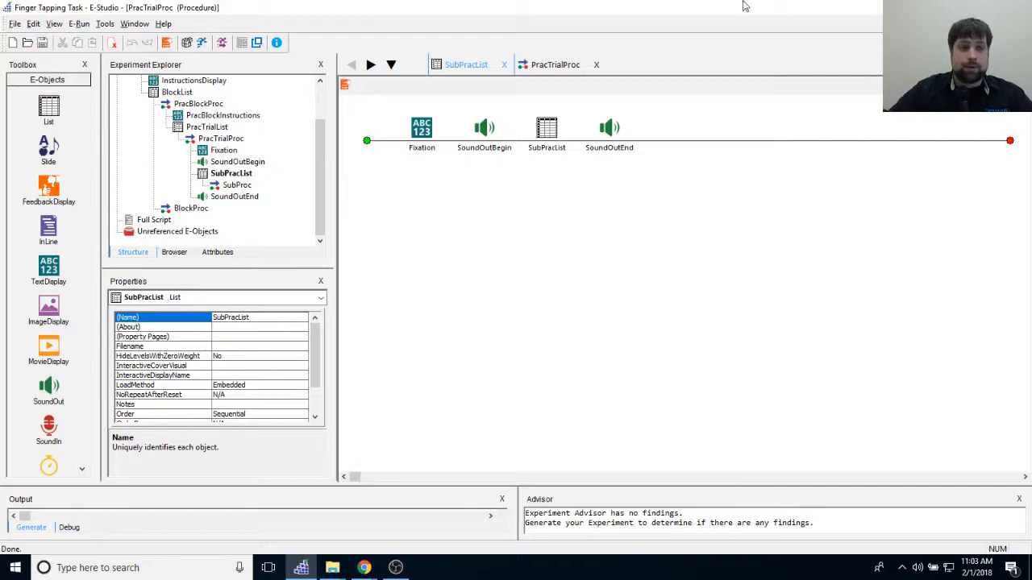
# Step: Set the weight of SubPracList's first level to 3
pyautogui.doubleClick(547, 129)
pyautogui.doubleClick(413, 194)
pyautogui.write('3')
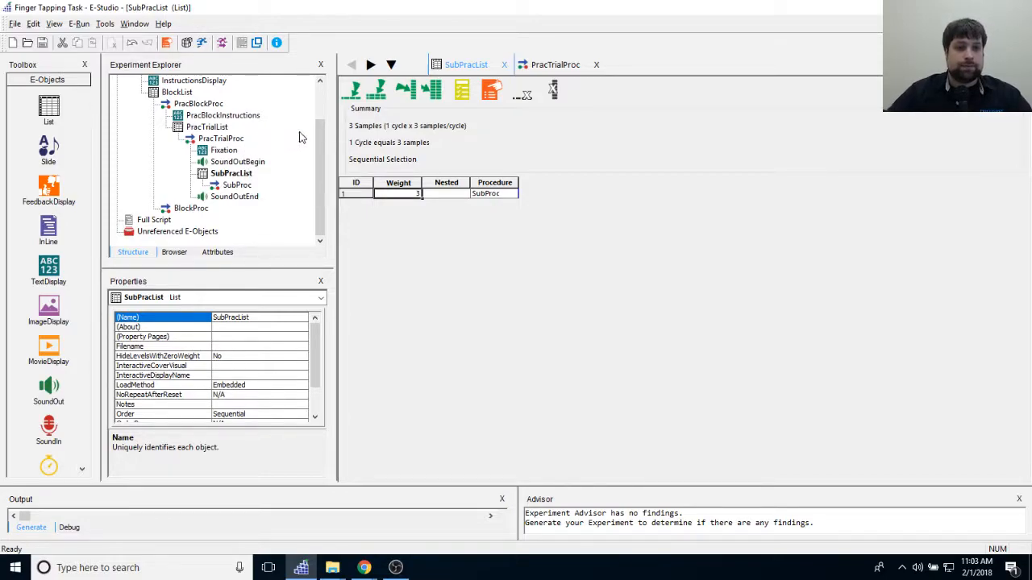
# Step: Review the CorrectAnswerLeft and CorrectAnswerRight attributes in BlockList, widening the CorrectAnswerRight column to fit its heading
pyautogui.doubleClick(237, 185)
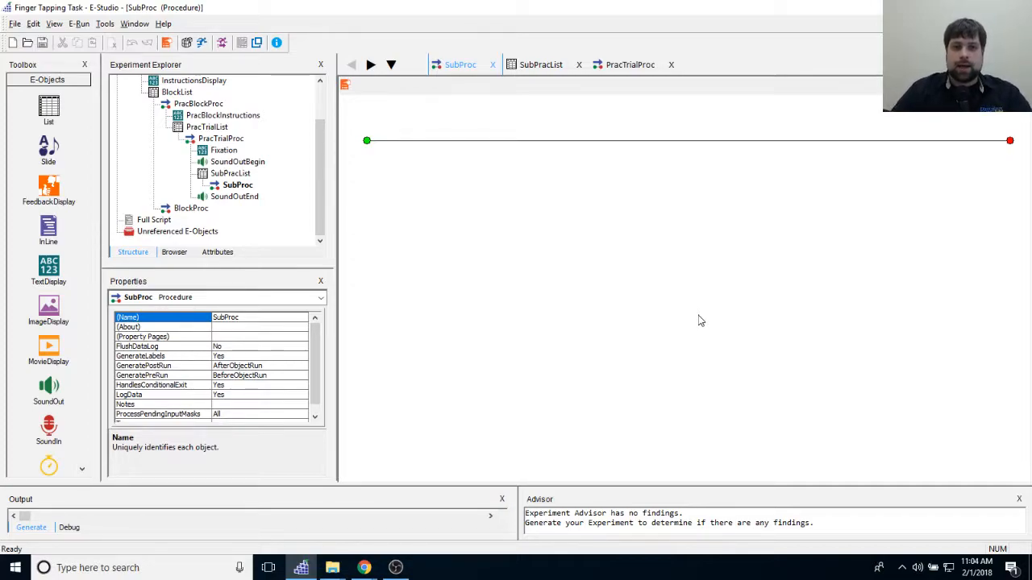
pyautogui.click(166, 94)
pyautogui.doubleClick(166, 93)
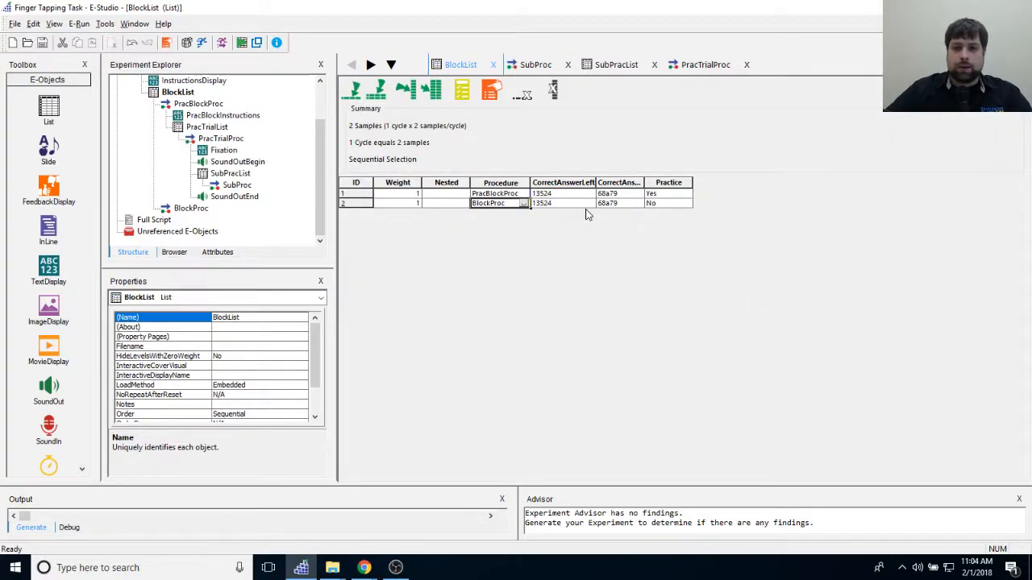
pyautogui.click(577, 183)
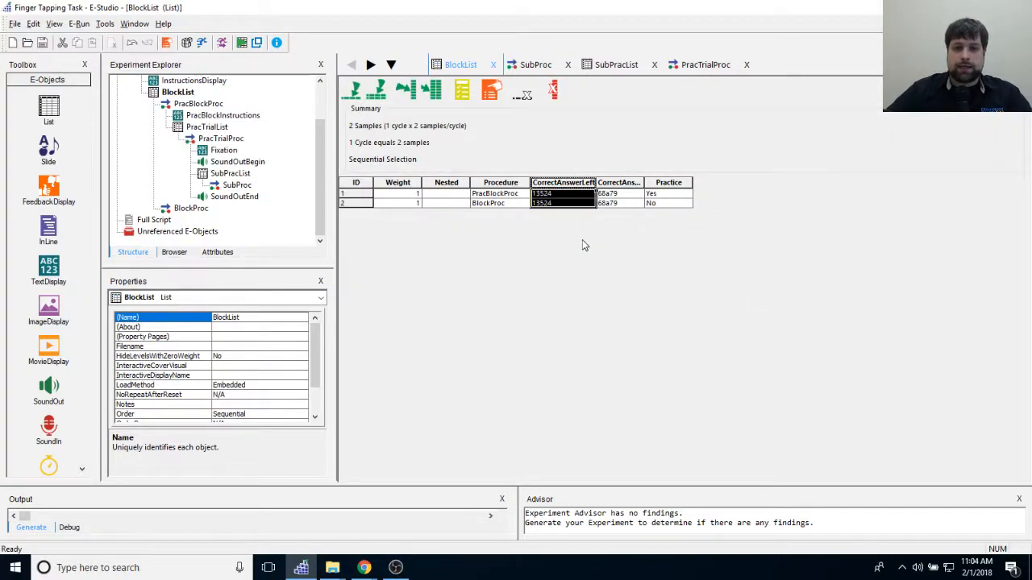
pyautogui.doubleClick(643, 183)
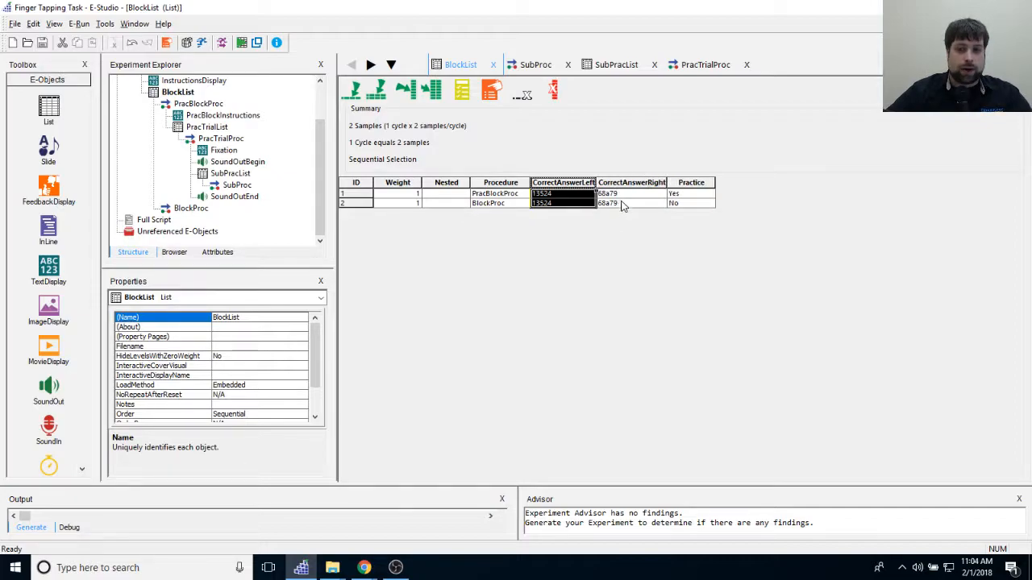
pyautogui.click(619, 206)
# Step: Place a Wait object on the SubProc timeline
pyautogui.doubleClick(237, 185)
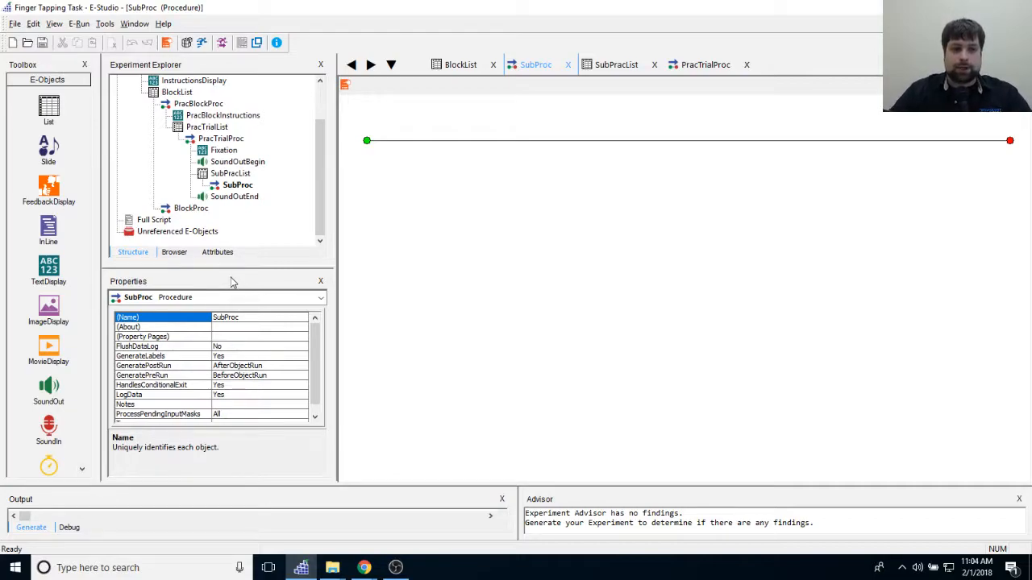
pyautogui.click(82, 469)
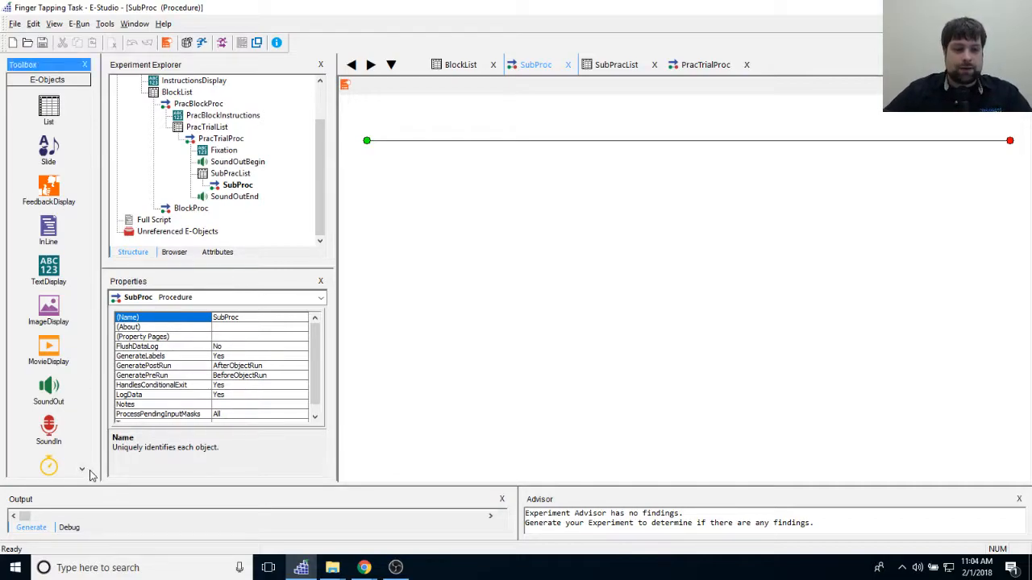
pyautogui.moveTo(54, 391); pyautogui.dragTo(422, 133)
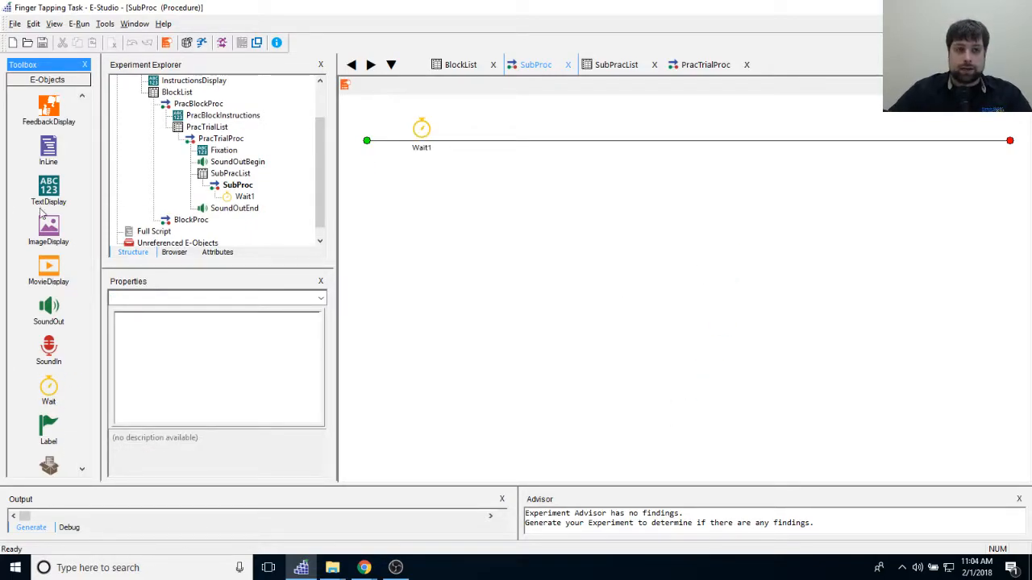
pyautogui.click(227, 161)
pyautogui.click(411, 190)
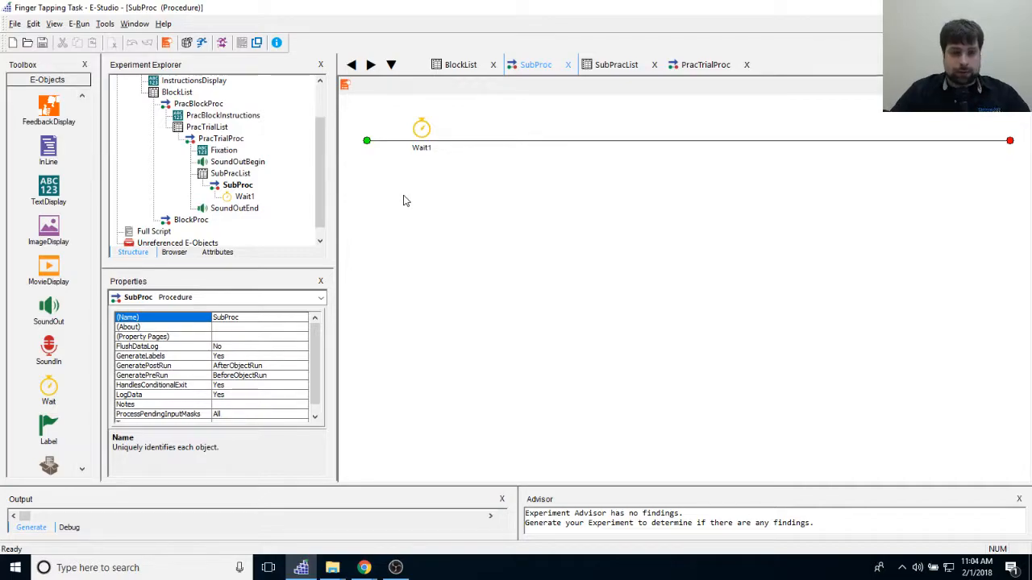
# Step: Rename the Wait object on the SubProc timeline as RecordRight
pyautogui.click(422, 130)
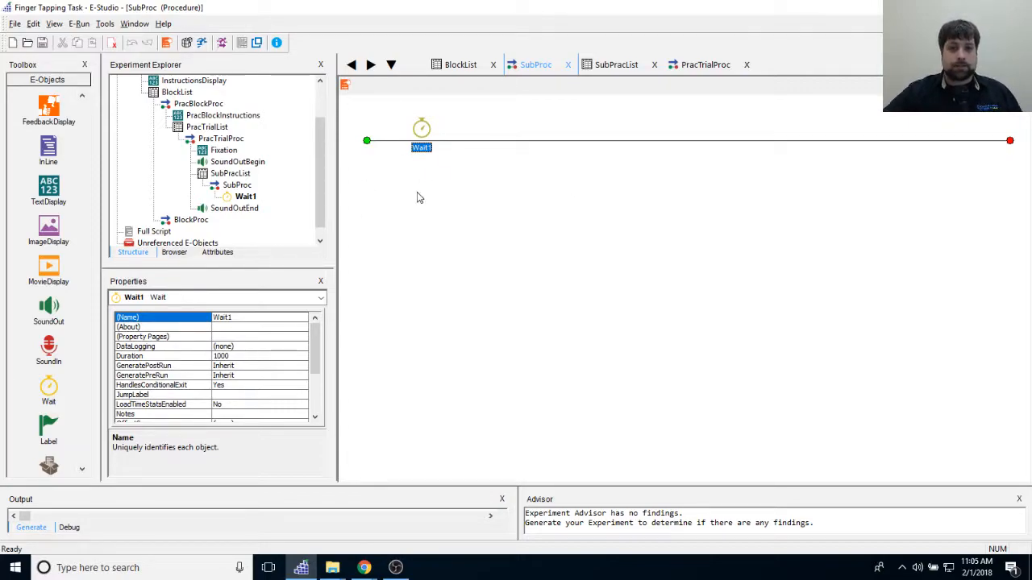
pyautogui.rightClick(422, 131)
pyautogui.click(464, 184)
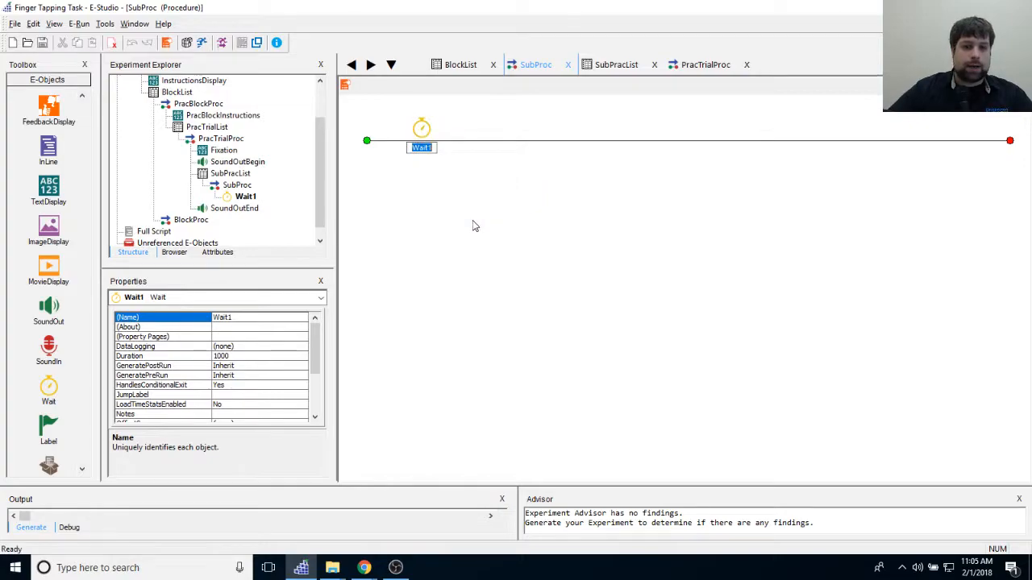
pyautogui.write('RecordRight')
pyautogui.press('BackSpace')
pyautogui.press('BackSpace')
pyautogui.press('BackSpace')
pyautogui.press('BackSpace')
pyautogui.press('BackSpace')
pyautogui.write('Ri')
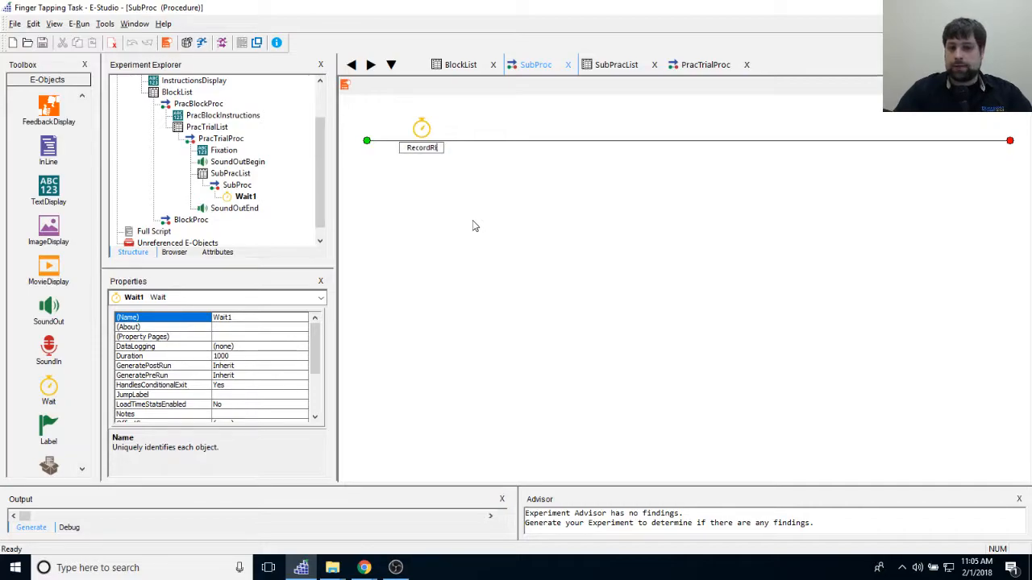
pyautogui.write('ght')
pyautogui.press('Return')
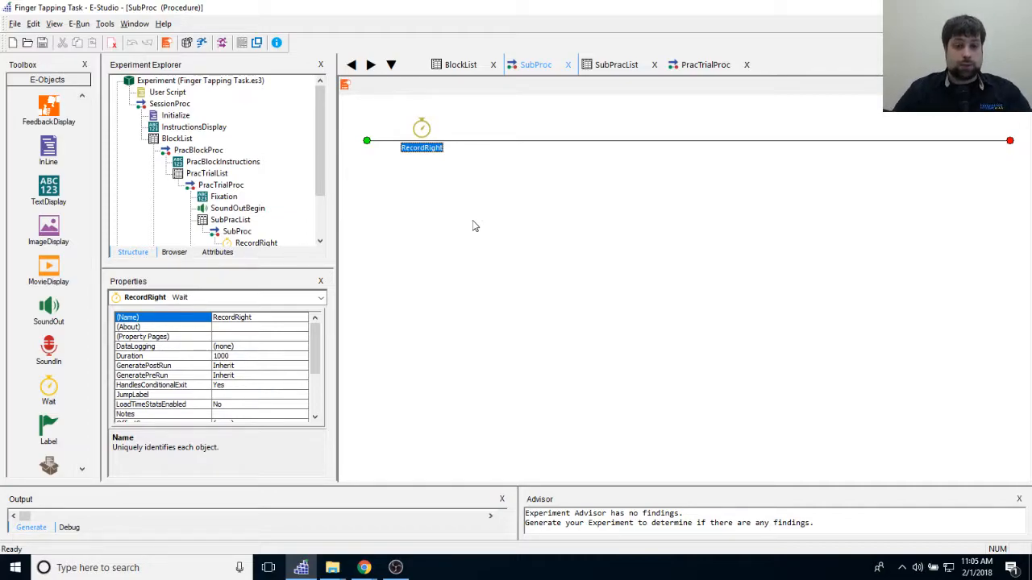
# Step: Open RecordRight's properties and set its duration to 0 and its data logging to Standard
pyautogui.click(431, 229)
pyautogui.doubleClick(427, 147)
pyautogui.moveTo(500, 139); pyautogui.dragTo(563, 145)
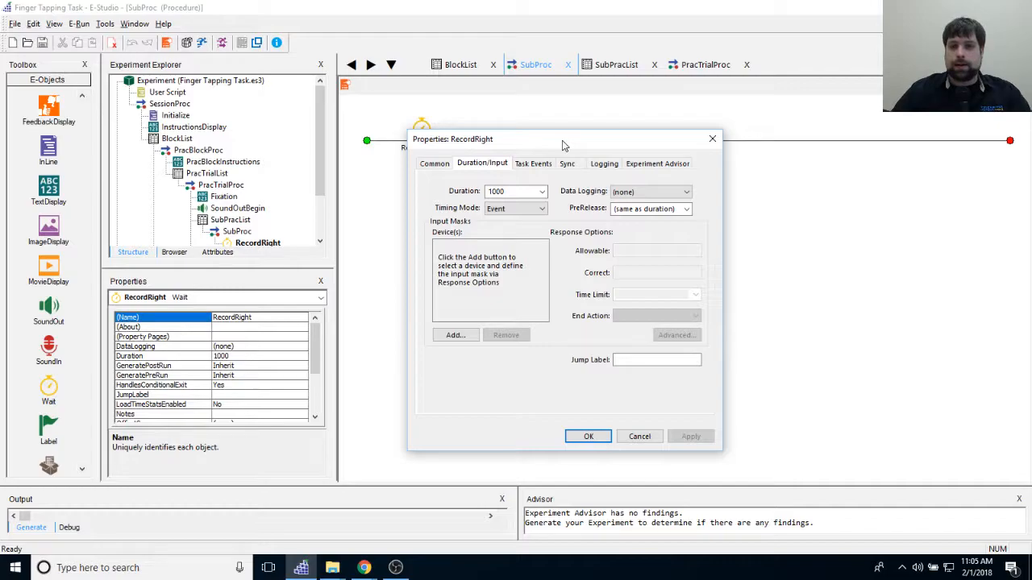
pyautogui.moveTo(600, 135); pyautogui.dragTo(626, 123)
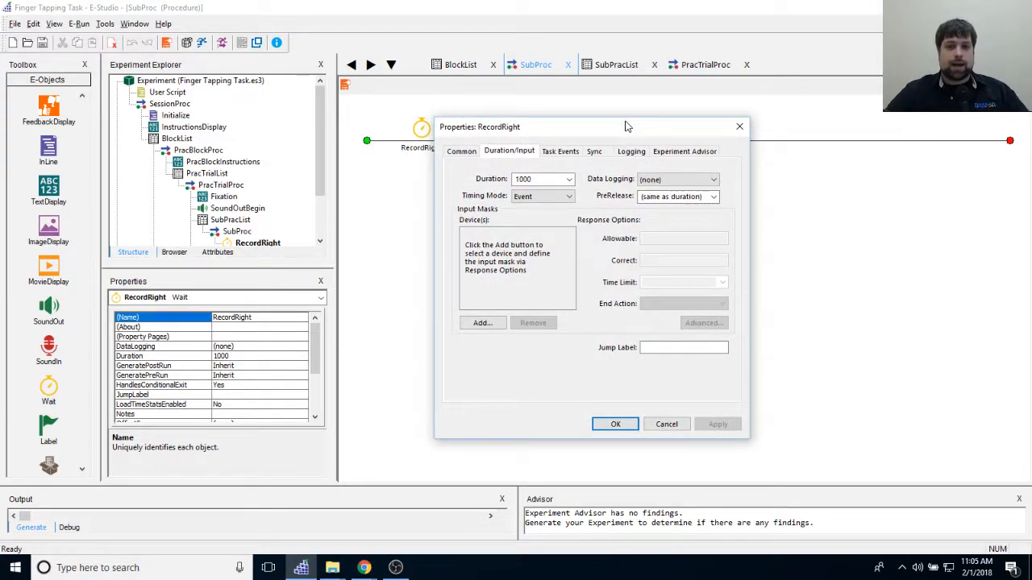
pyautogui.doubleClick(540, 179)
pyautogui.write('0')
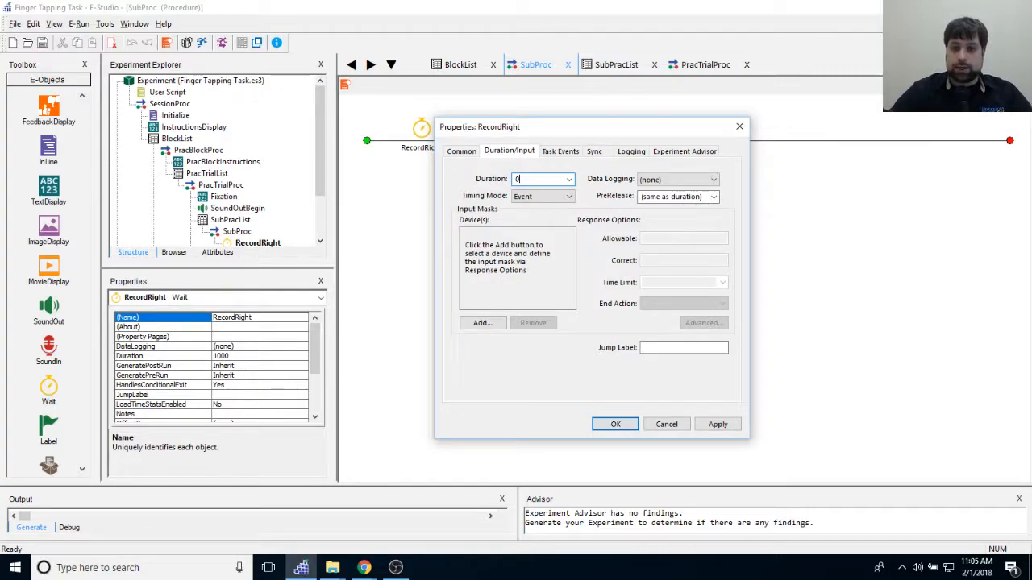
pyautogui.click(673, 184)
pyautogui.click(657, 197)
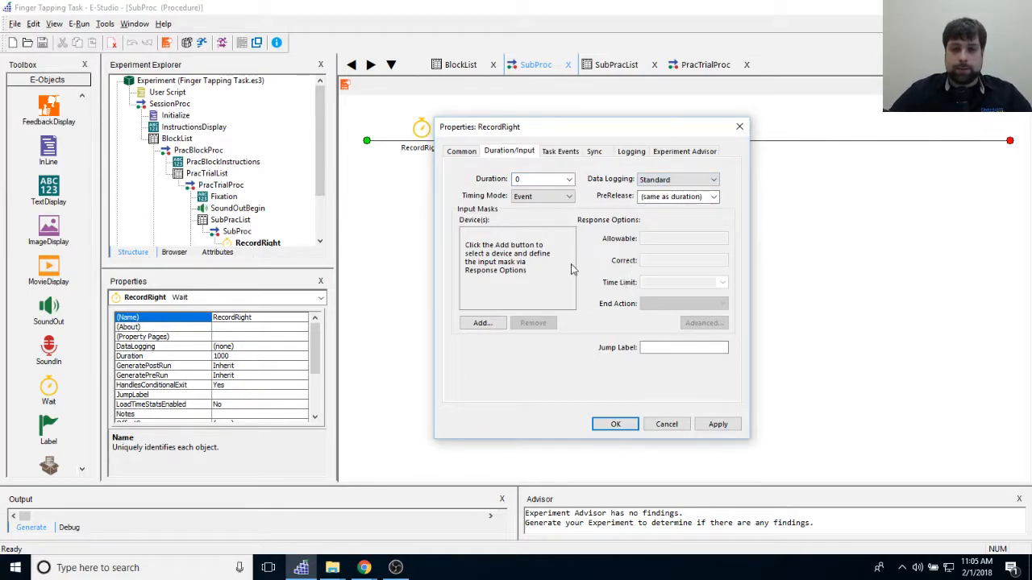
# Step: Add a keyboard input device to RecordRight's input masks and select it to display its response options
pyautogui.click(474, 322)
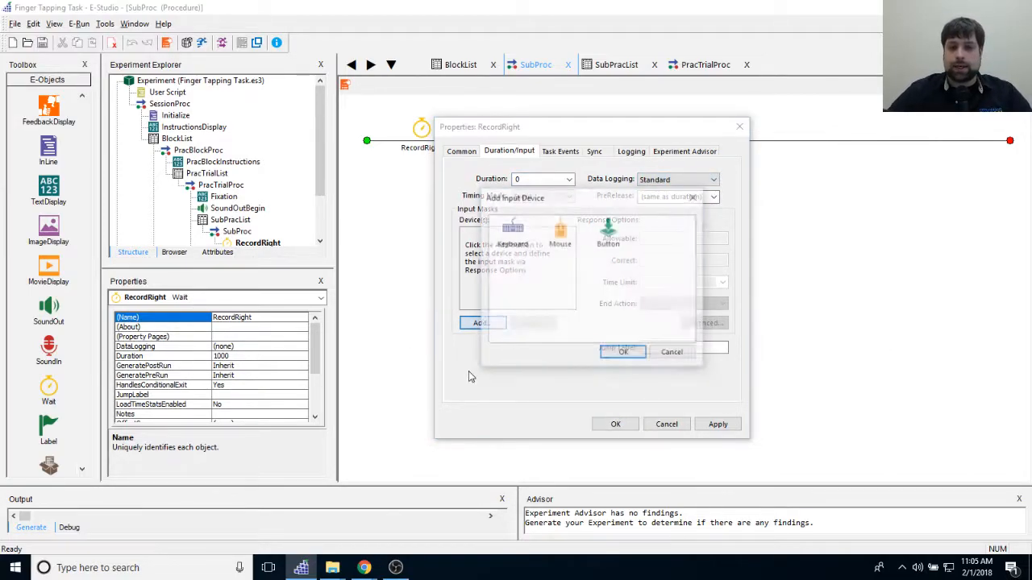
pyautogui.doubleClick(511, 231)
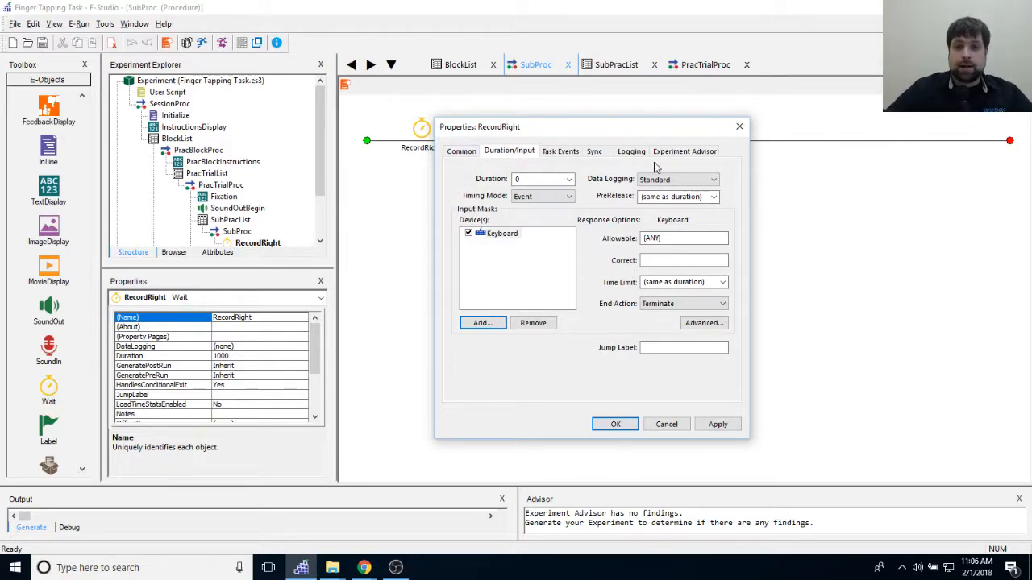
pyautogui.click(536, 180)
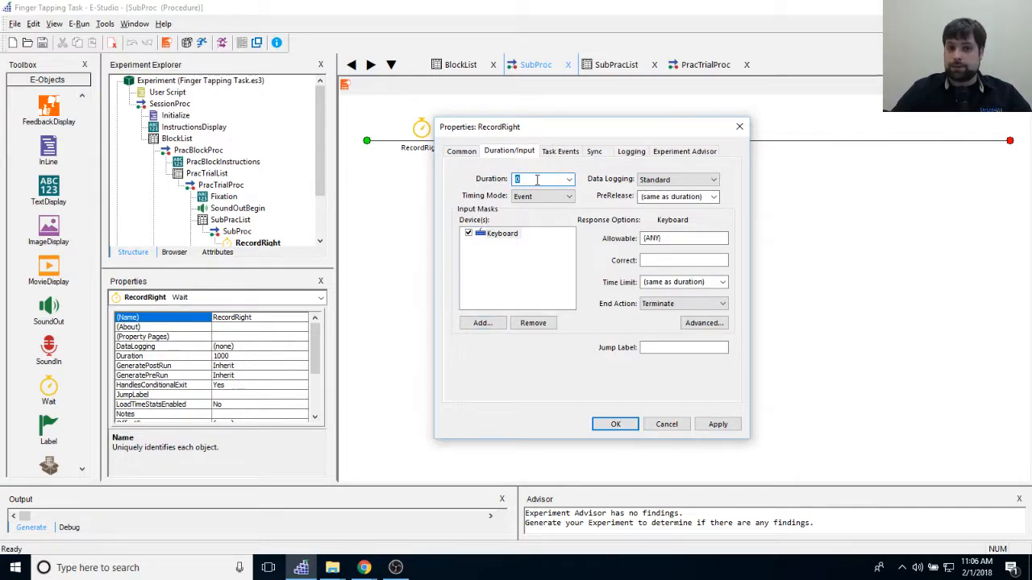
pyautogui.click(685, 282)
pyautogui.click(495, 235)
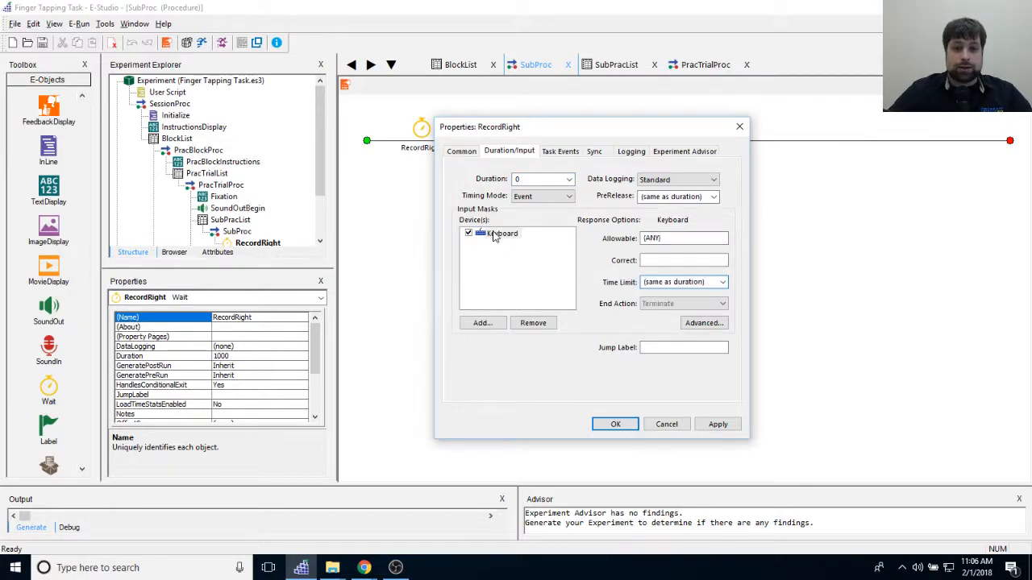
# Step: Set the keyboard input's time limit to (end of proc) in RecordRight's properties
pyautogui.click(713, 282)
pyautogui.click(713, 281)
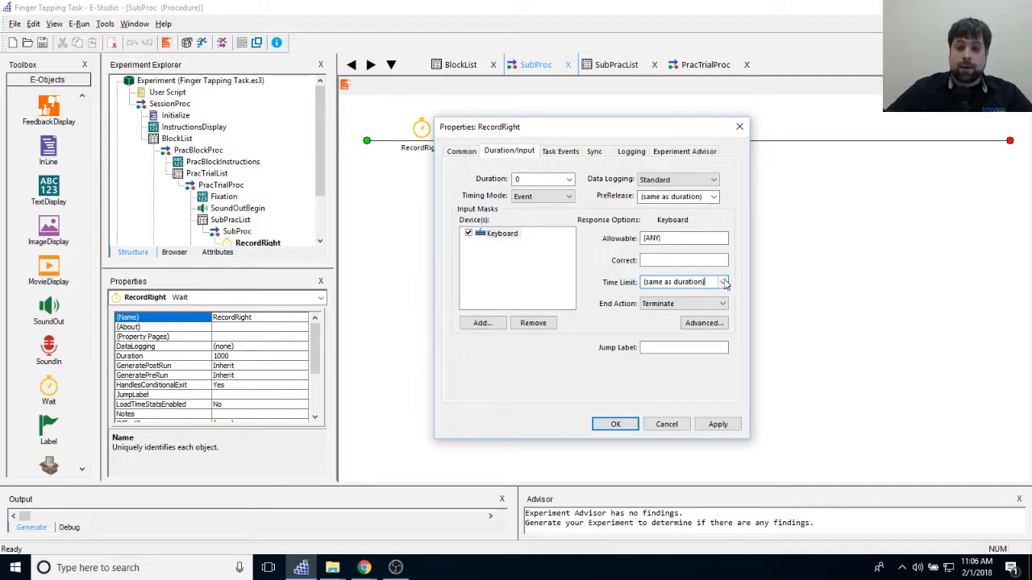
pyautogui.click(706, 282)
pyautogui.click(709, 301)
pyautogui.click(706, 281)
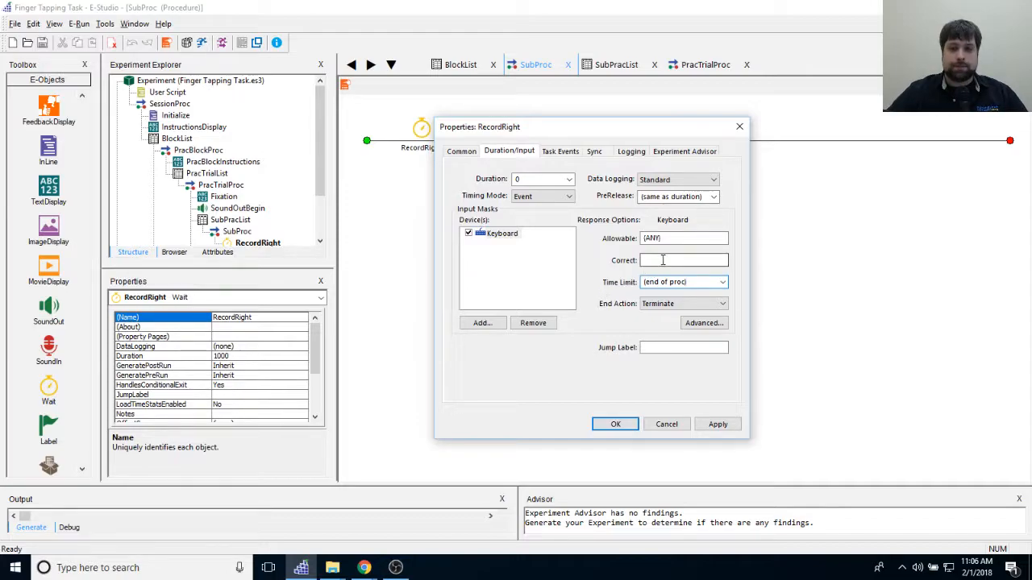
# Step: Set RecordRight's allowable keyboard responses to 6789a and apply the properties
pyautogui.moveTo(675, 240); pyautogui.dragTo(602, 239)
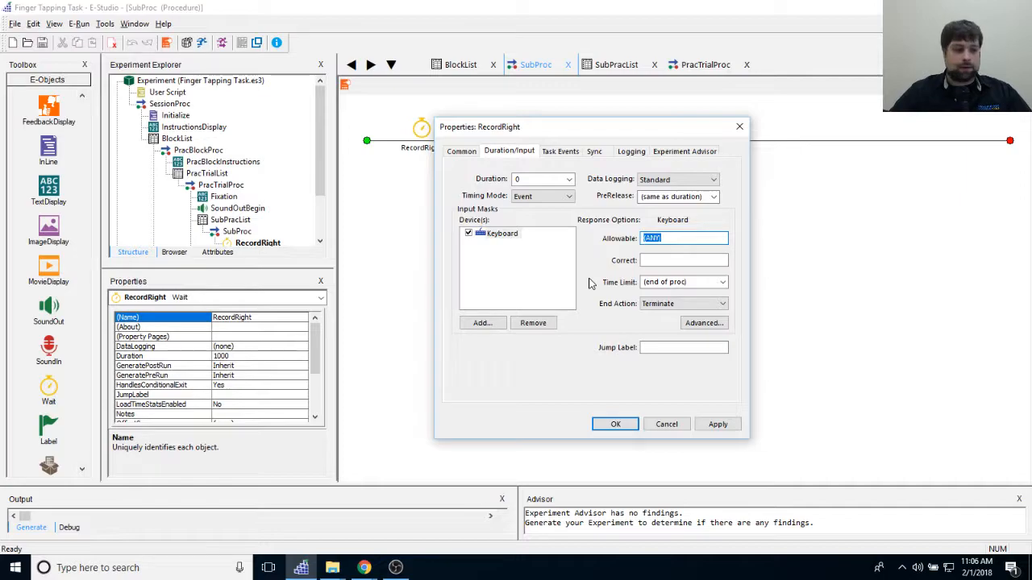
pyautogui.write('6')
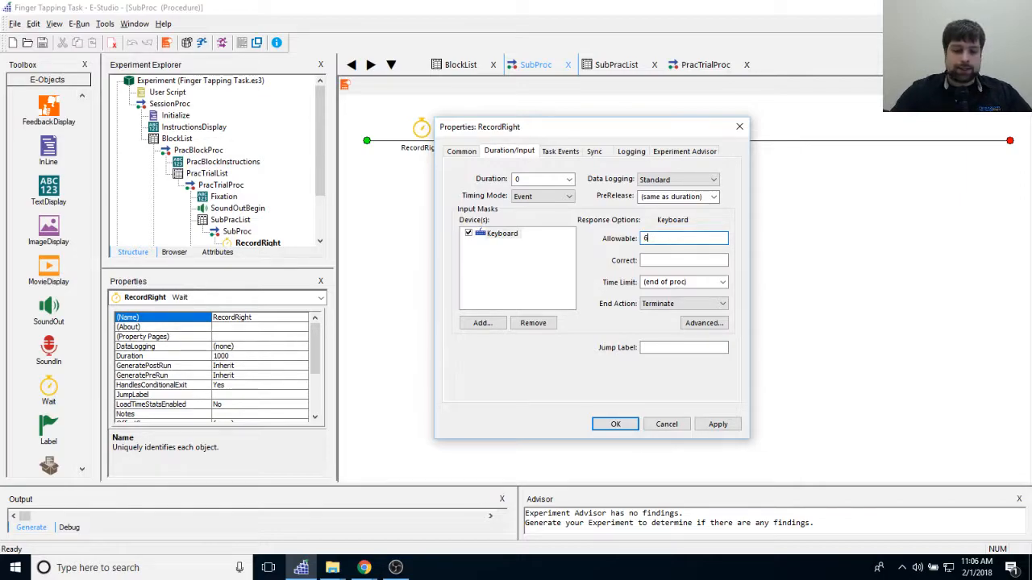
pyautogui.write('789a')
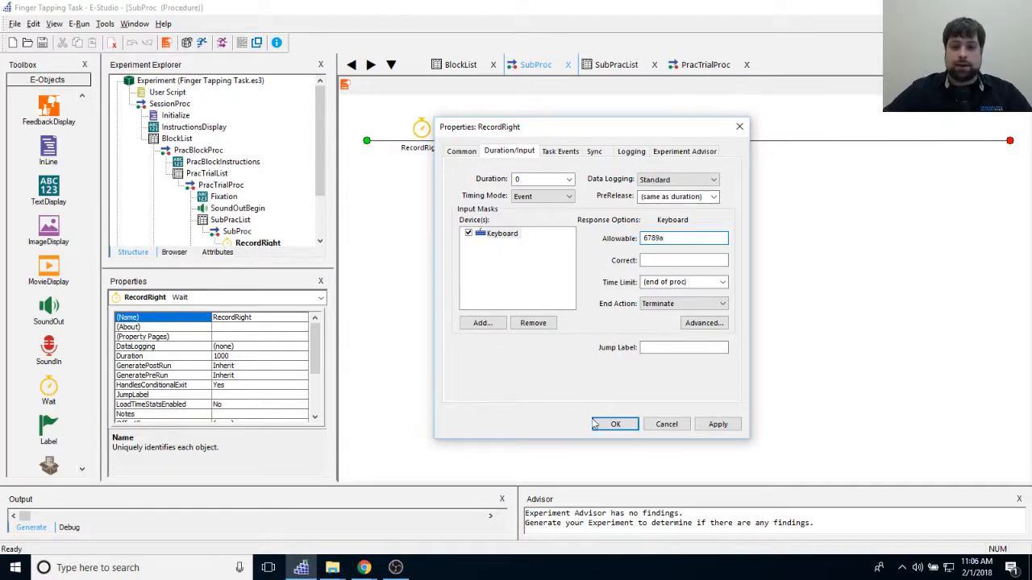
pyautogui.click(719, 427)
pyautogui.click(608, 427)
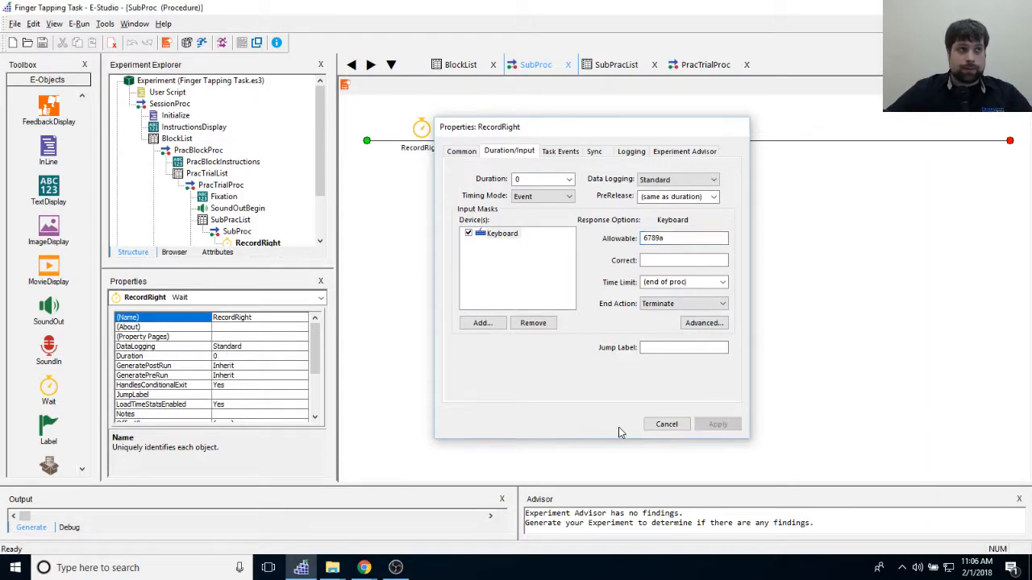
# Step: Check the experiment's attribute names and set RecordRight's correct keyboard response to [CorrectAnswerRight]
pyautogui.click(172, 254)
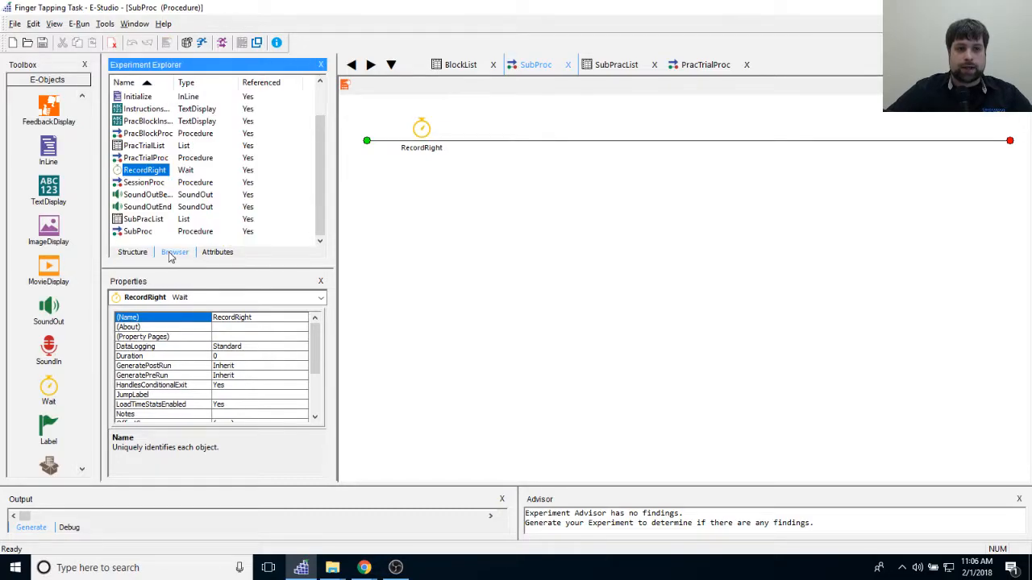
pyautogui.click(217, 253)
pyautogui.doubleClick(172, 84)
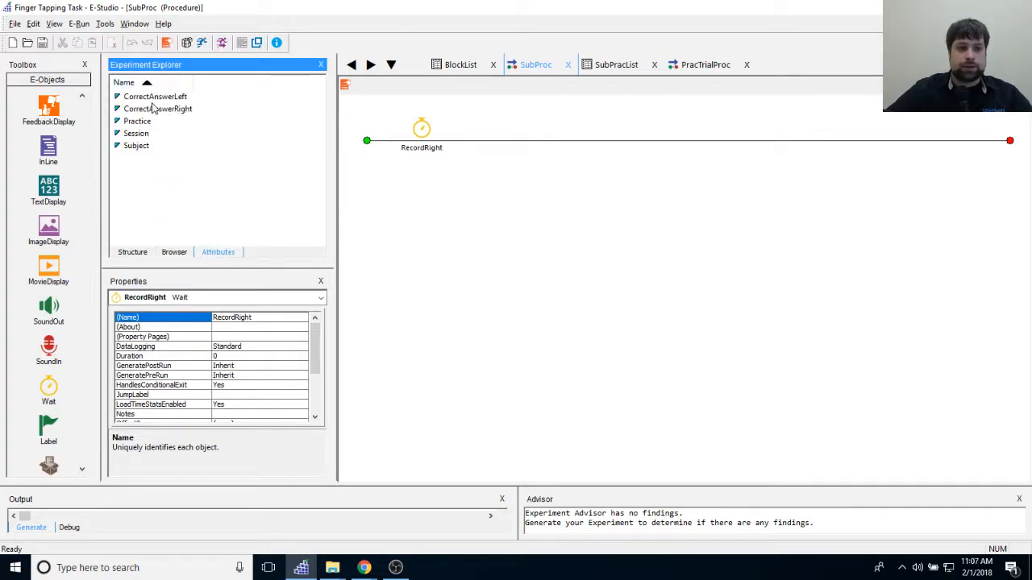
pyautogui.click(417, 129)
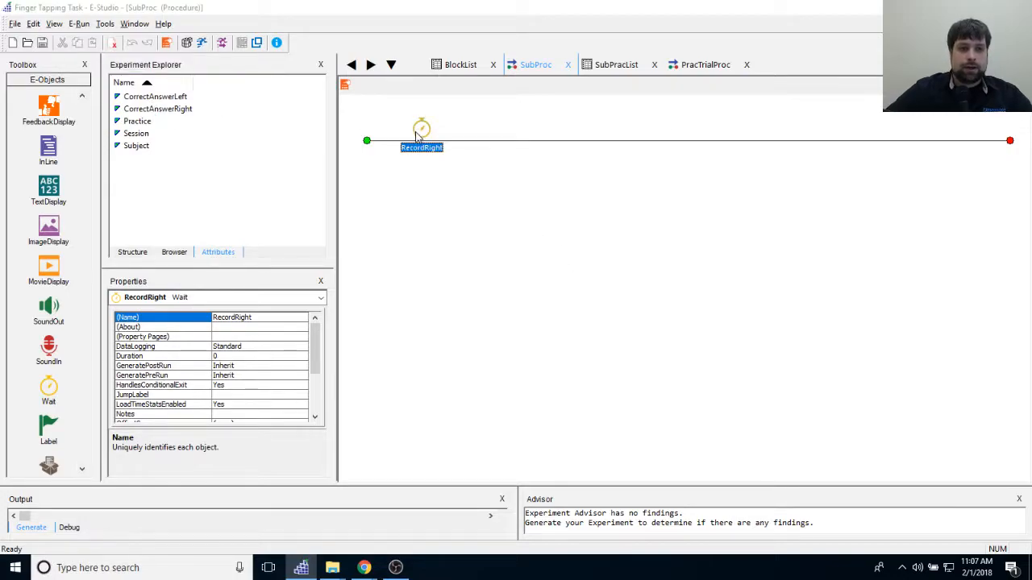
pyautogui.doubleClick(419, 129)
pyautogui.click(675, 266)
pyautogui.write('[')
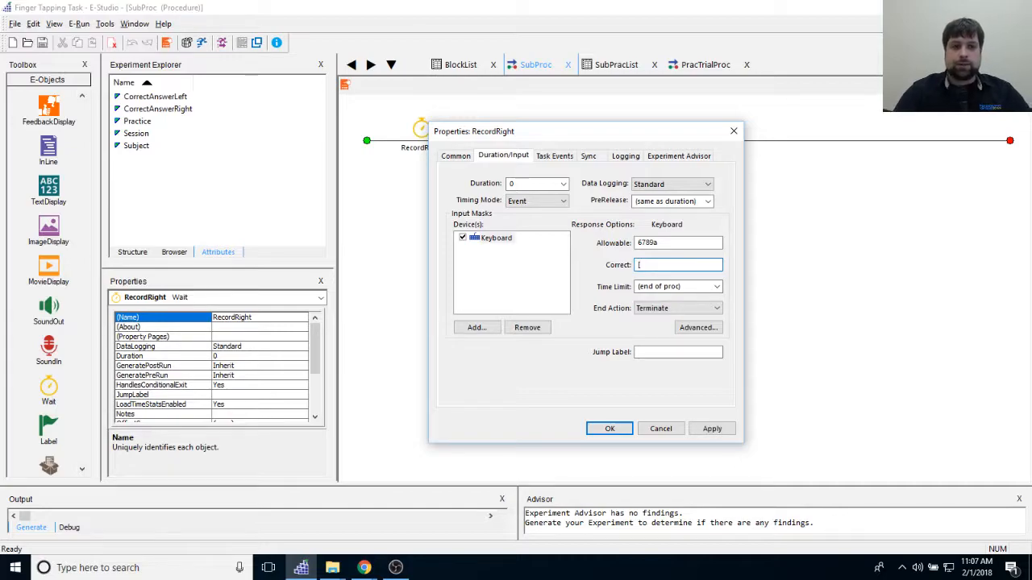
pyautogui.write('Correct')
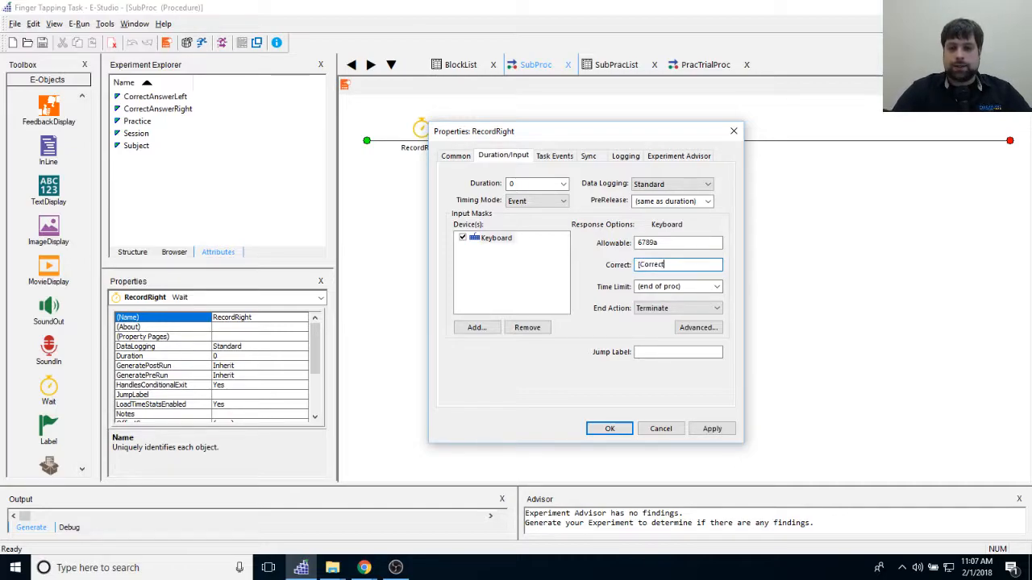
pyautogui.write('AnswerRight]')
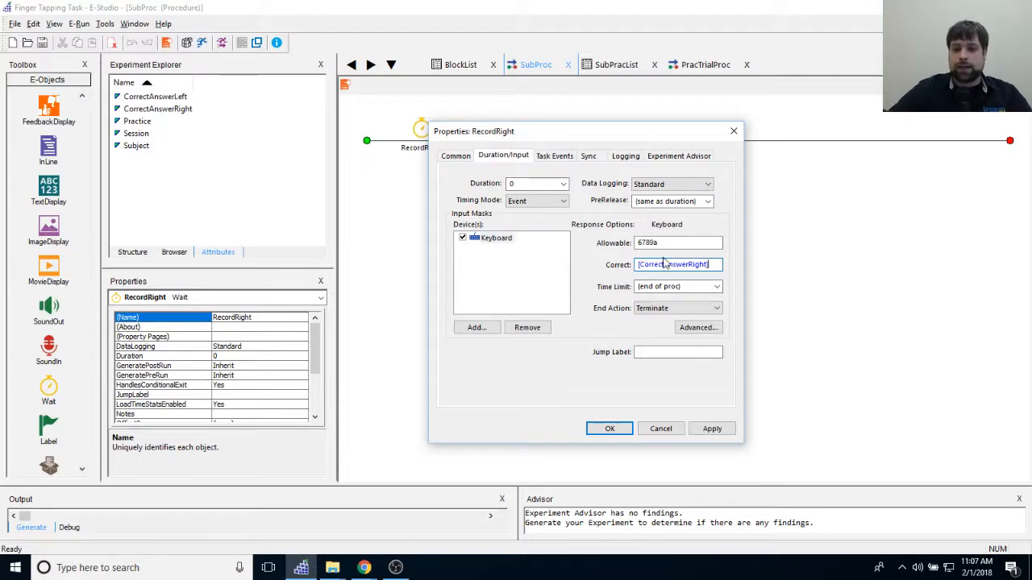
# Step: Set the Max Count to 5 in the keyboard's advanced properties for RecordRight and apply it
pyautogui.click(698, 328)
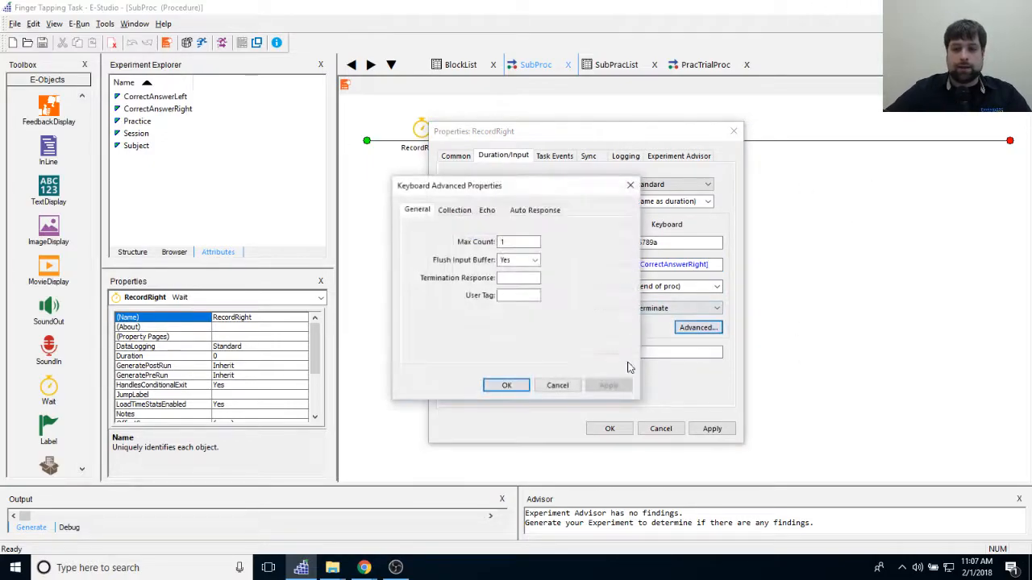
pyautogui.doubleClick(597, 235)
pyautogui.write('5')
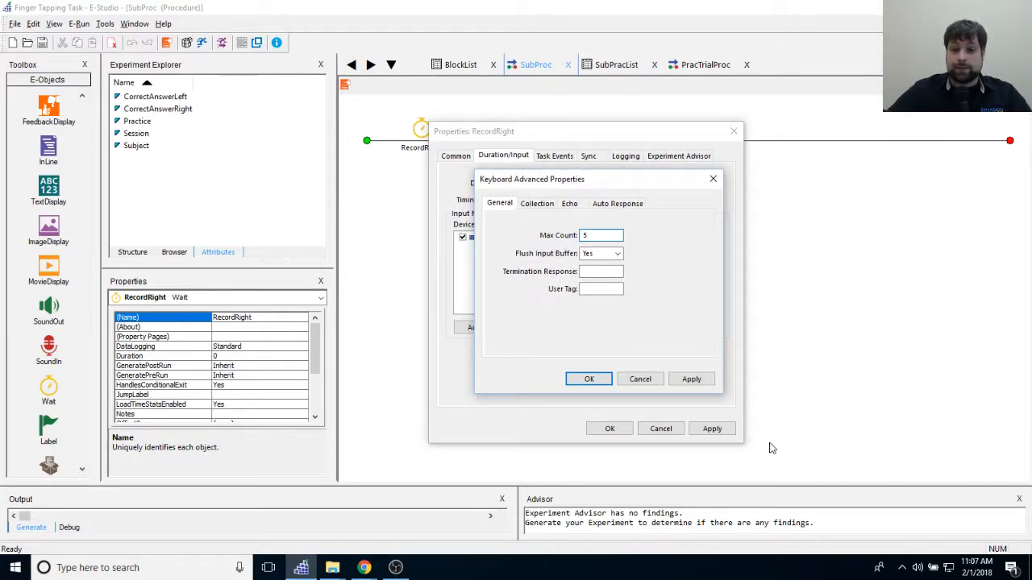
pyautogui.click(681, 379)
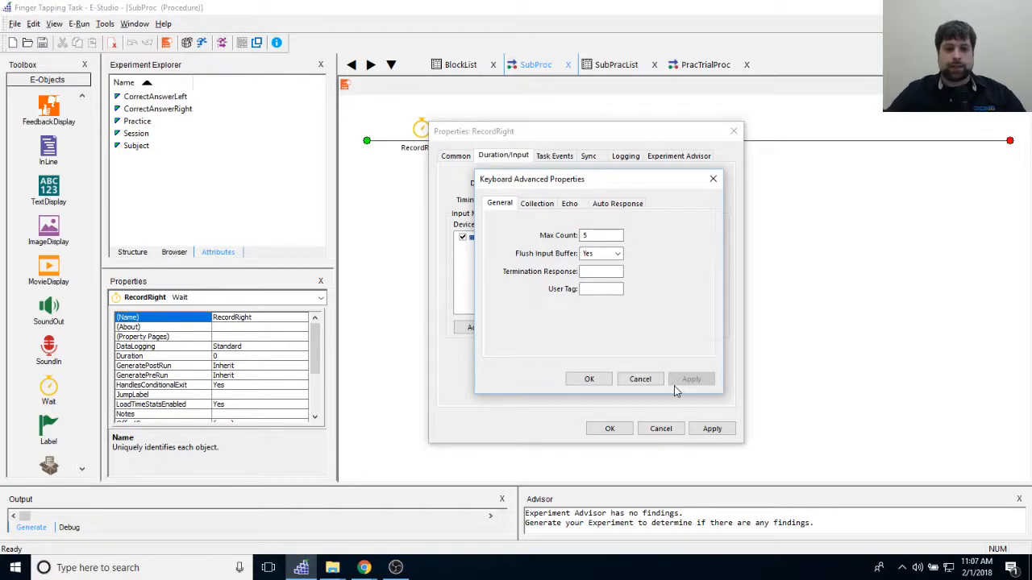
pyautogui.click(589, 379)
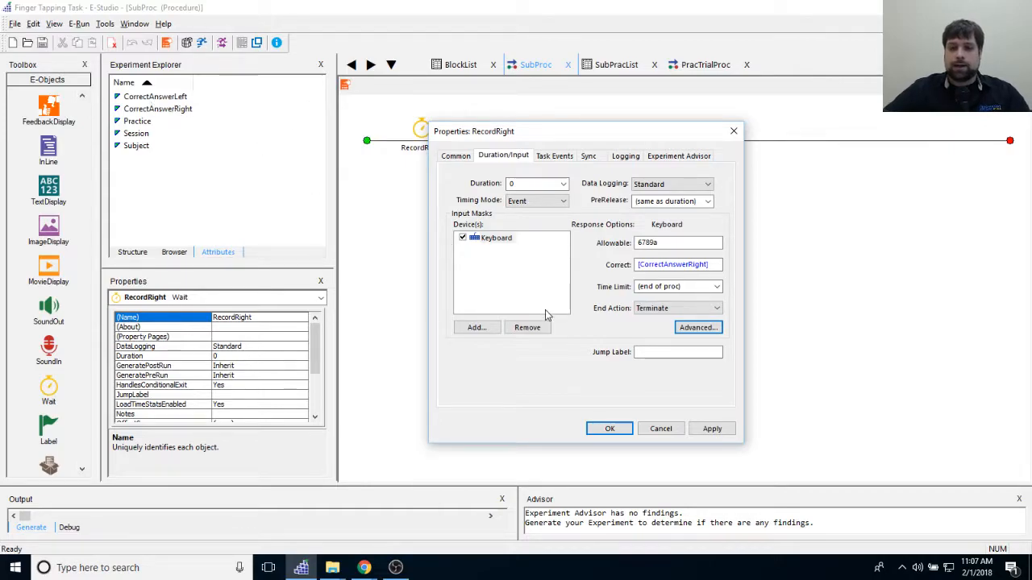
pyautogui.click(713, 428)
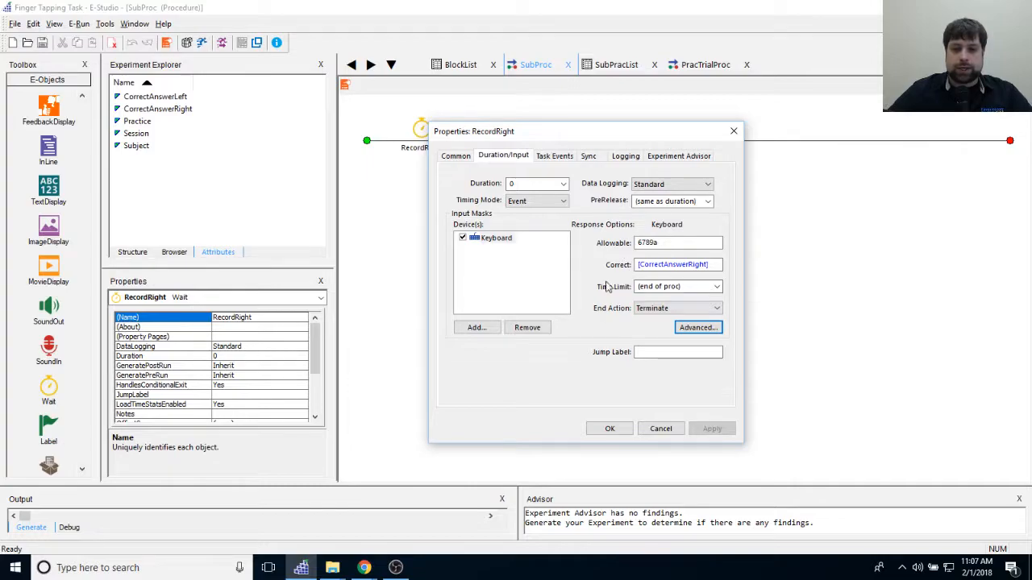
# Step: Set the keyboard's end action to (none) for RecordRight and accept the properties
pyautogui.click(654, 308)
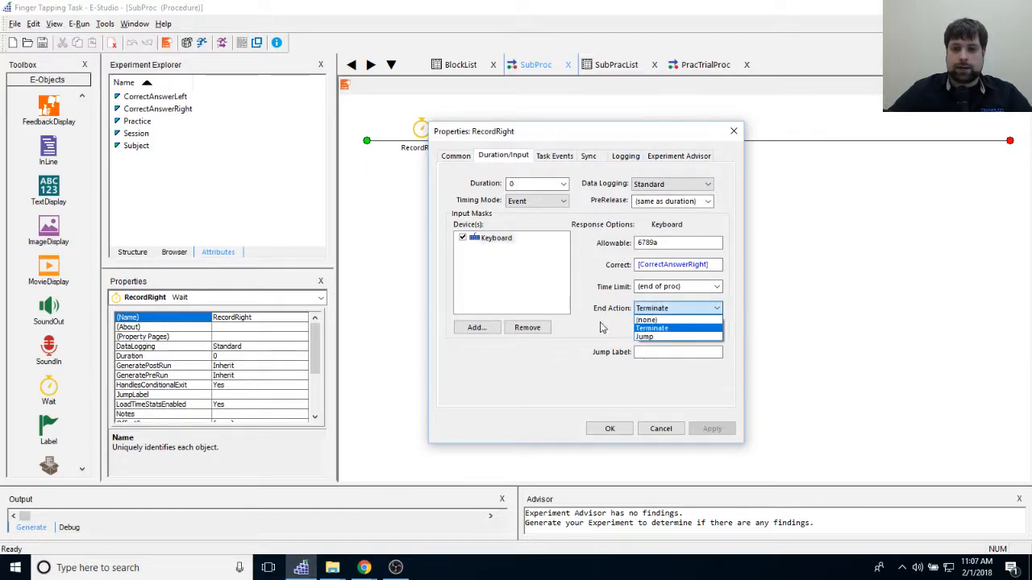
pyautogui.click(678, 321)
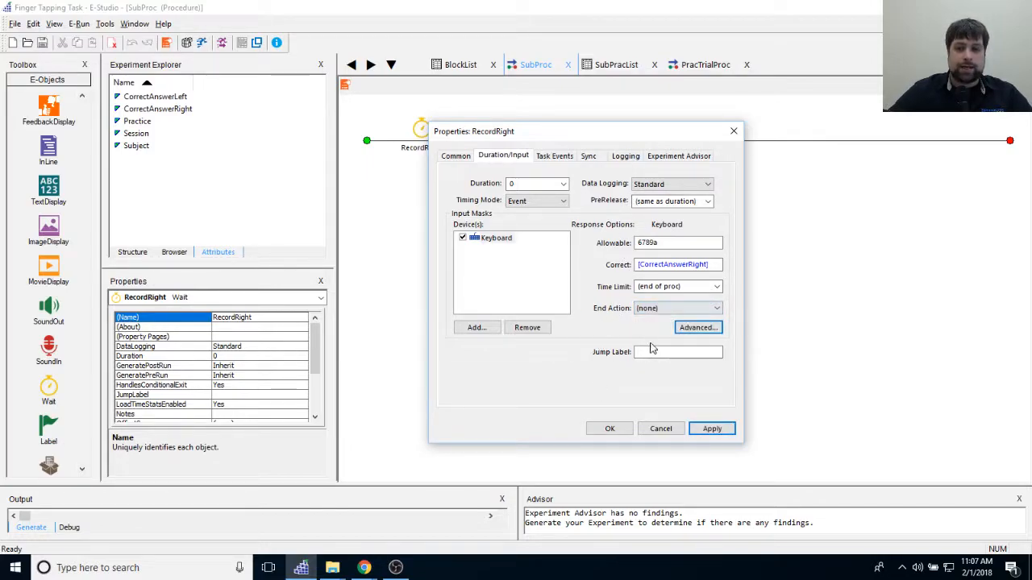
pyautogui.click(693, 326)
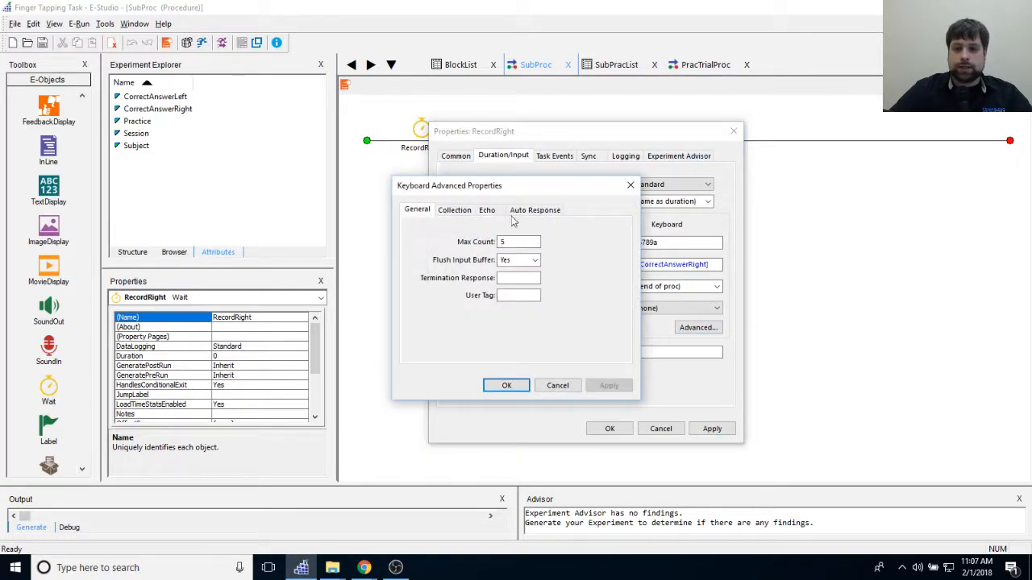
pyautogui.click(630, 186)
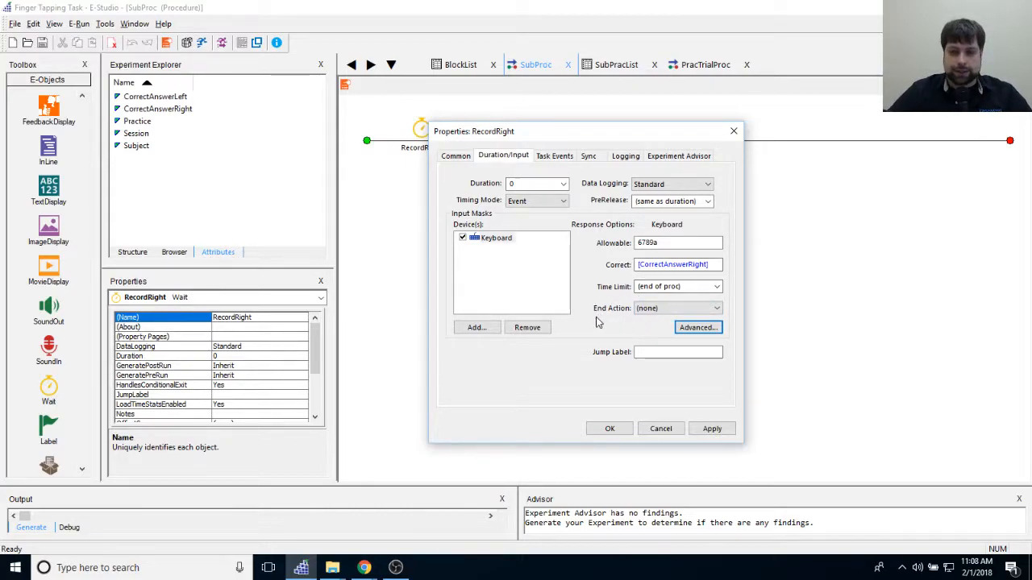
pyautogui.click(712, 427)
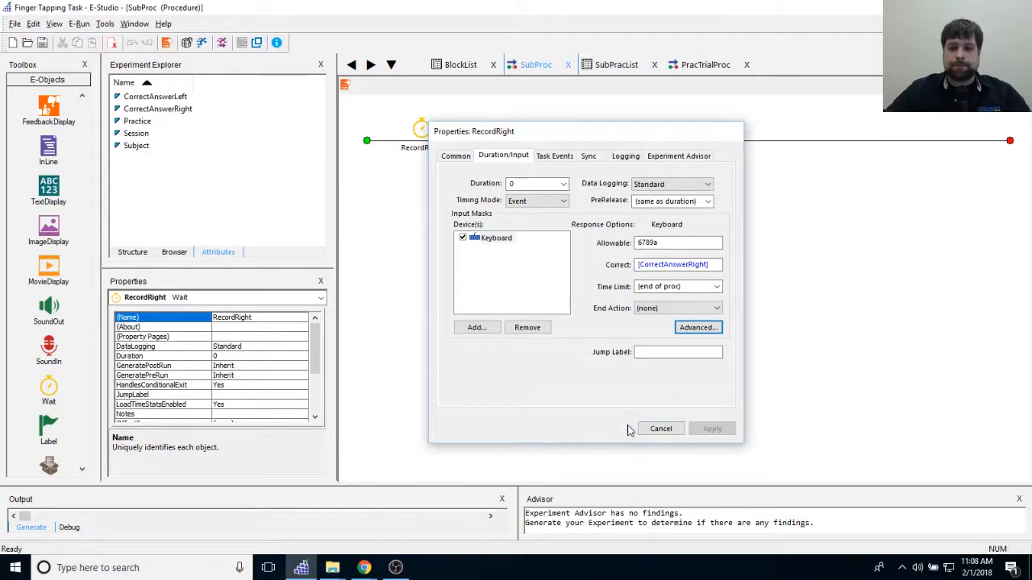
pyautogui.click(610, 428)
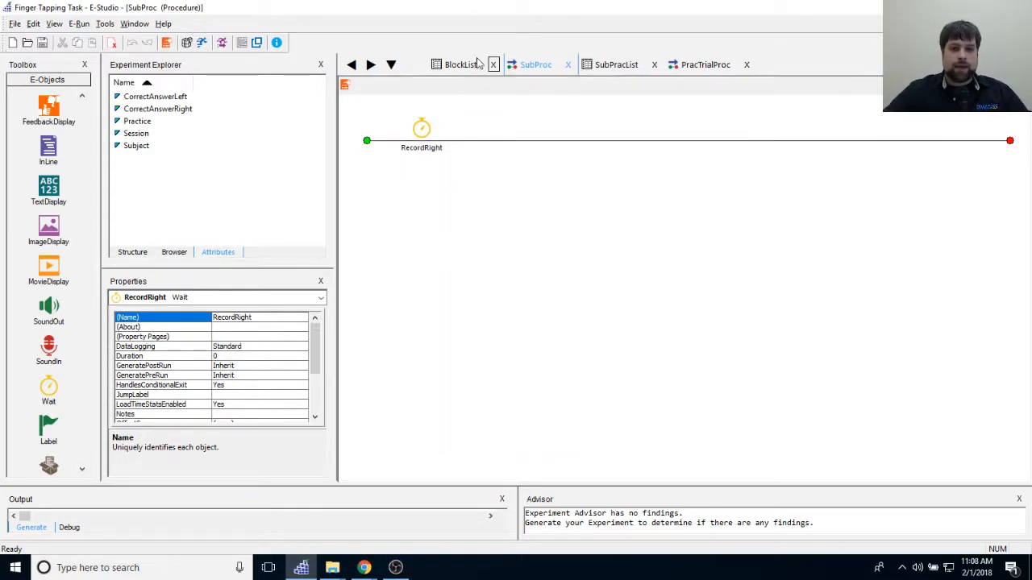
# Step: Show the experiment structure and add a Slide object after RecordRight on the SubProc timeline
pyautogui.click(134, 252)
pyautogui.click(485, 253)
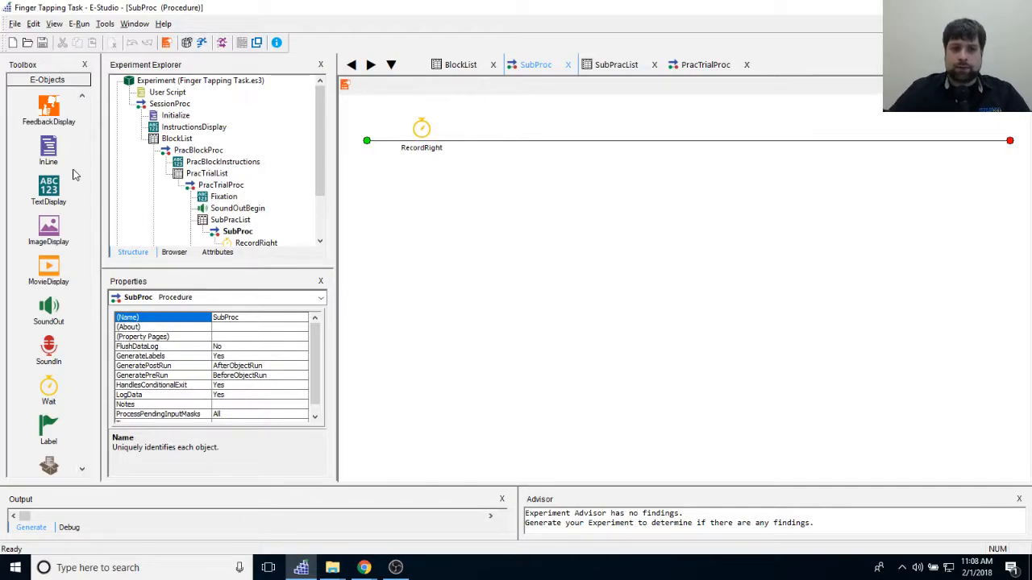
pyautogui.moveTo(229, 202)
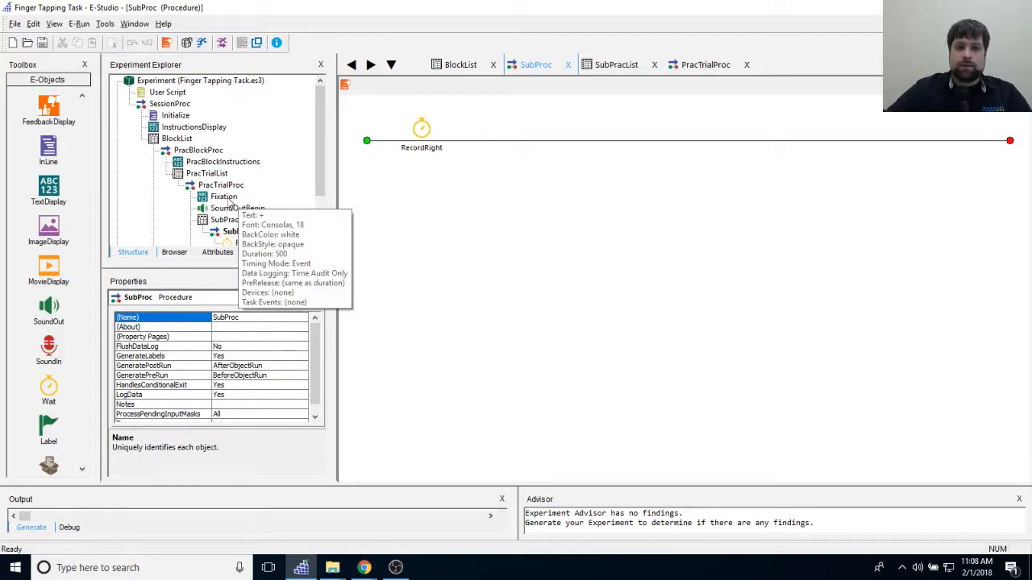
pyautogui.moveTo(206, 170)
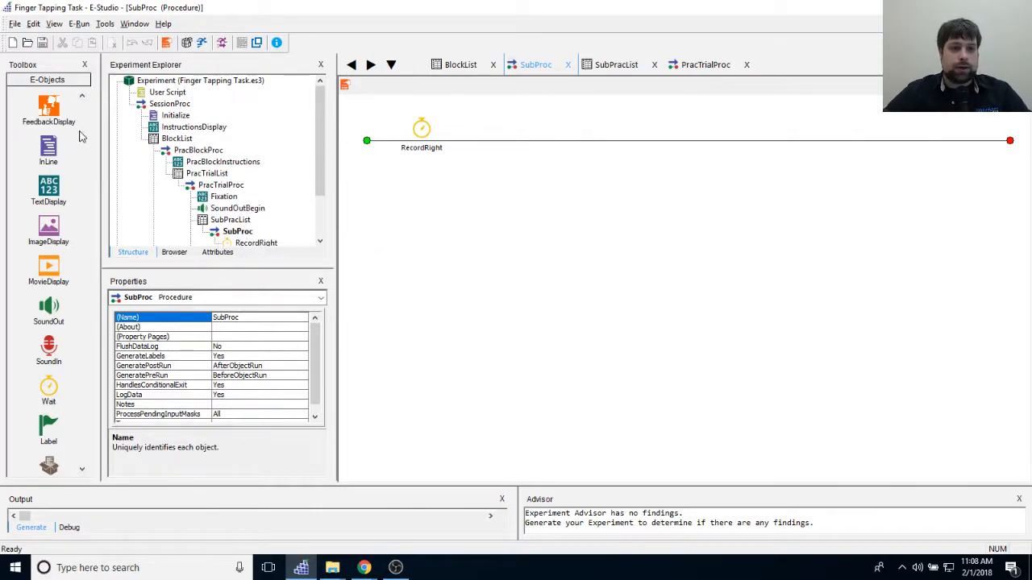
pyautogui.click(83, 98)
pyautogui.moveTo(48, 147); pyautogui.dragTo(484, 268)
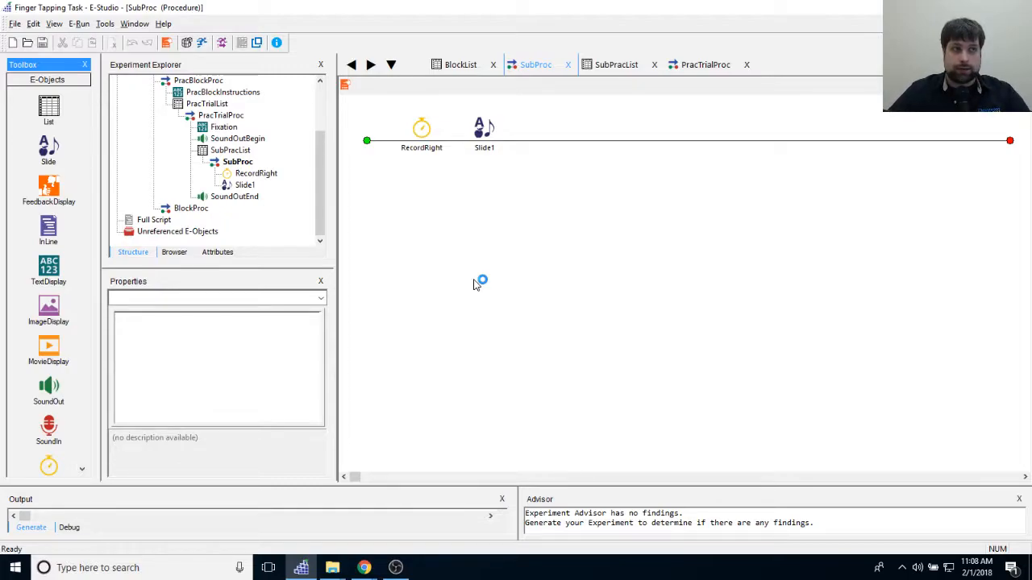
# Step: Rename the new slide on the SubProc timeline to RecordLeft
pyautogui.click(482, 133)
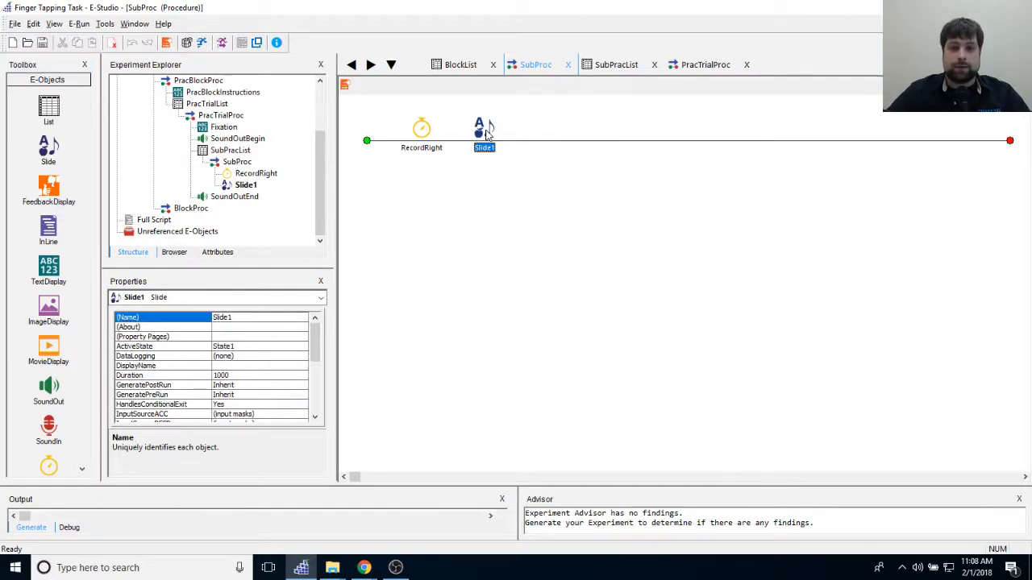
pyautogui.rightClick(484, 133)
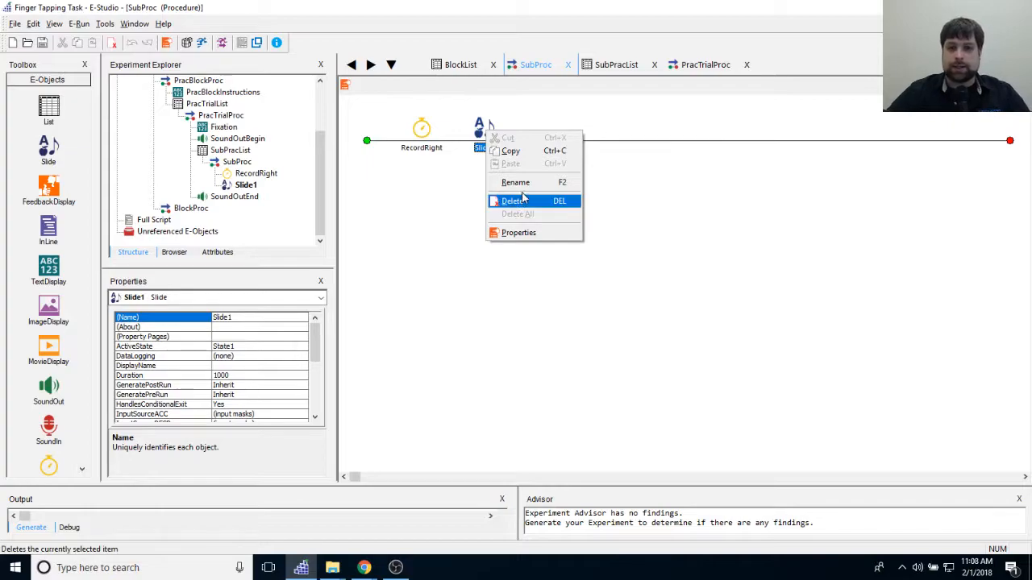
pyautogui.click(514, 182)
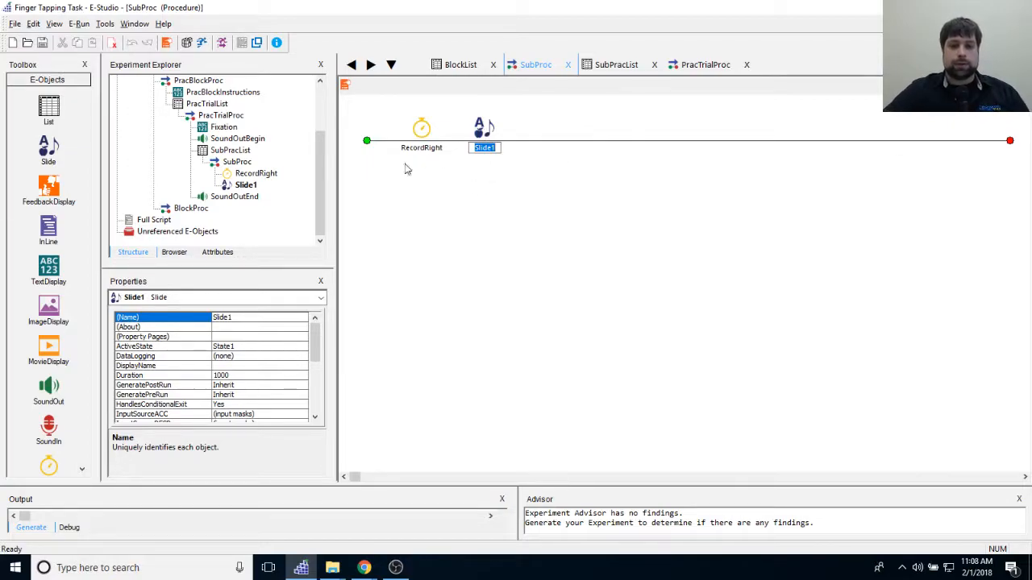
pyautogui.write('Re')
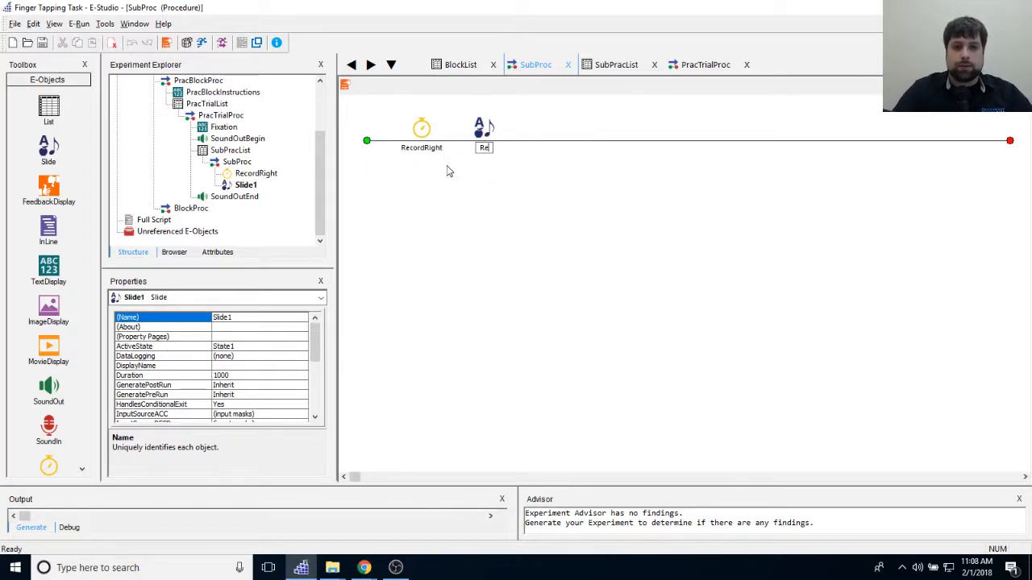
pyautogui.write('cordLeft')
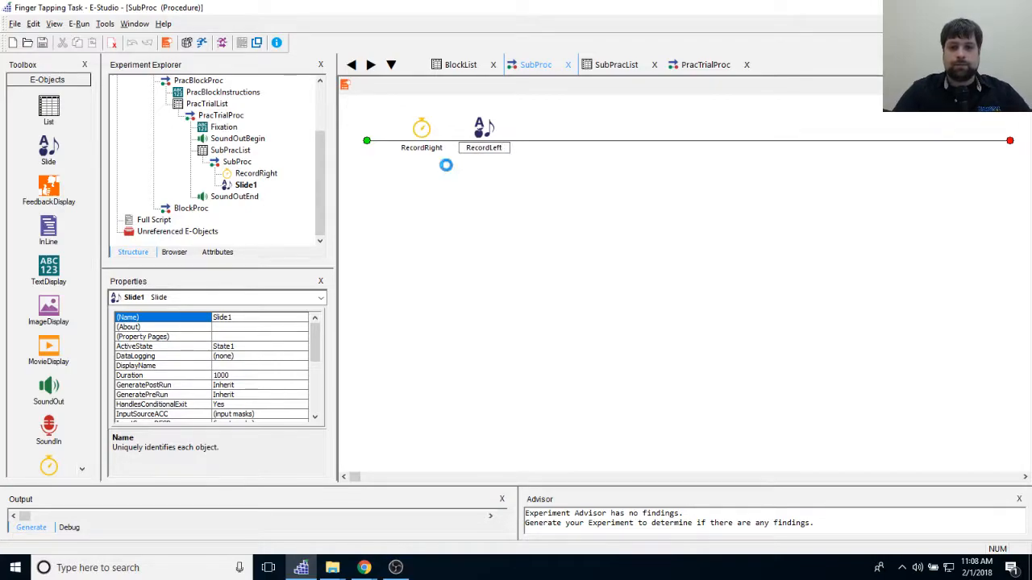
pyautogui.press('Return')
pyautogui.click(486, 202)
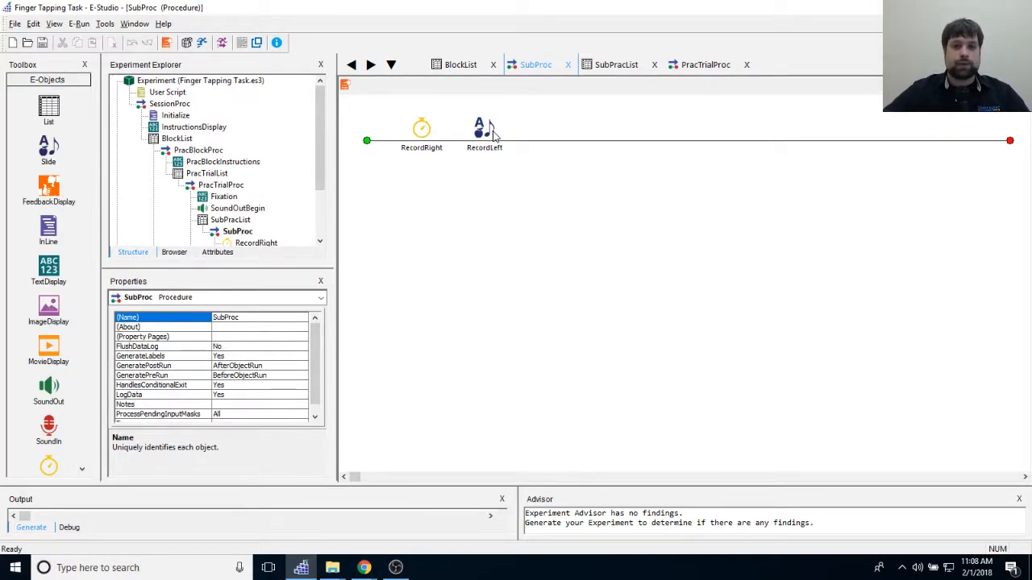
# Step: Open the RecordLeft properties and set its duration to 20000 with Standard data logging
pyautogui.doubleClick(483, 126)
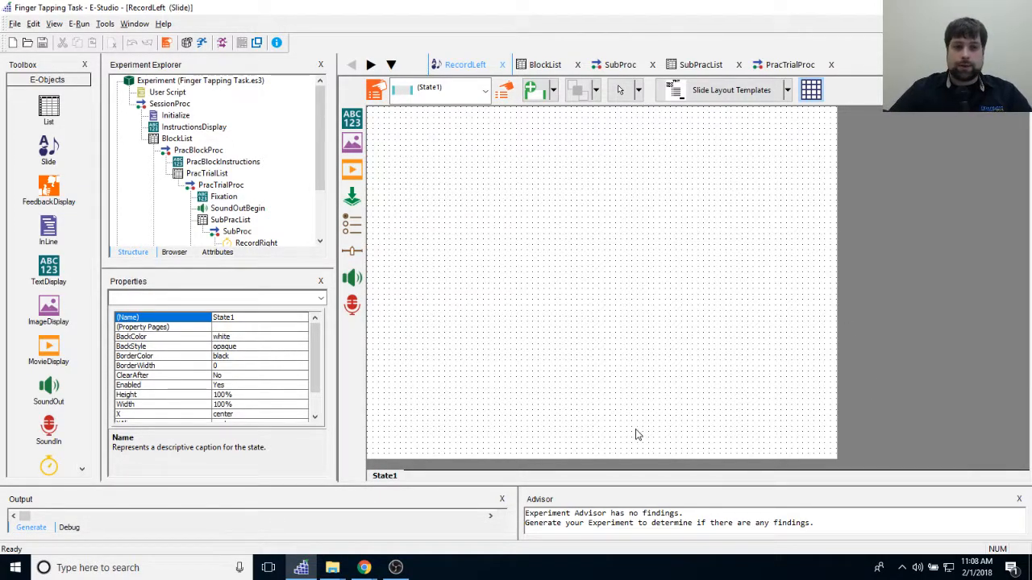
pyautogui.click(376, 90)
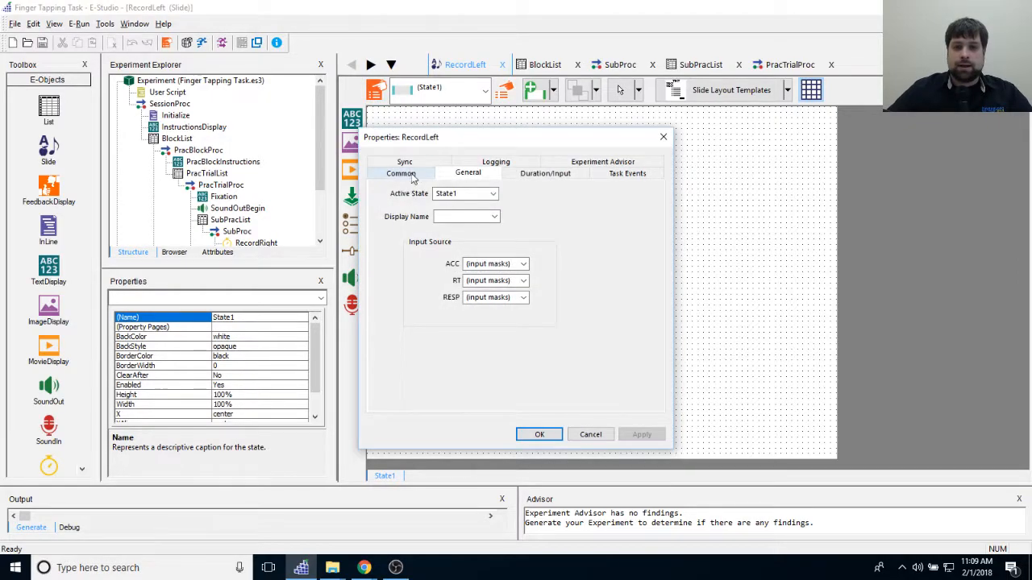
pyautogui.click(532, 175)
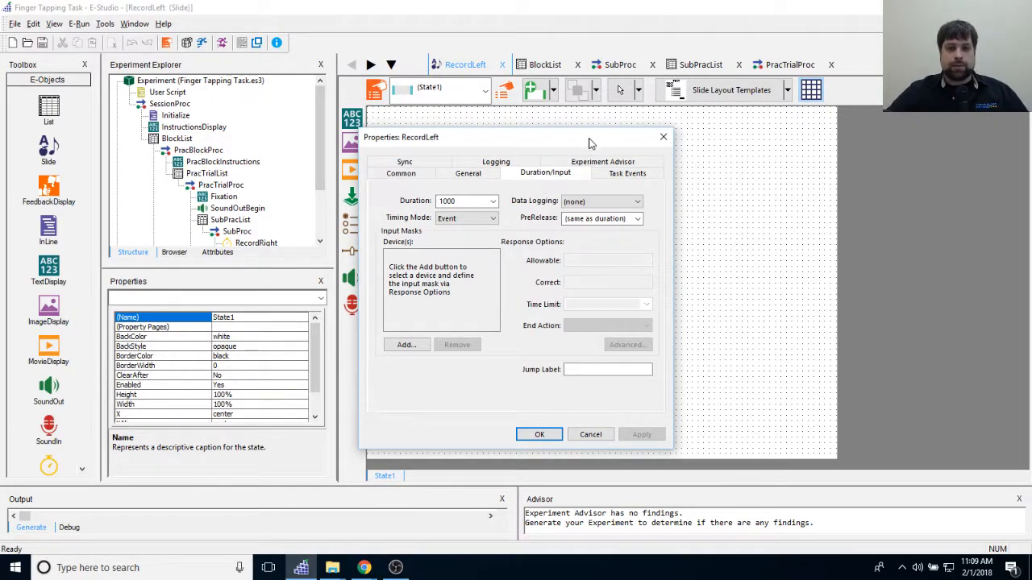
pyautogui.doubleClick(479, 200)
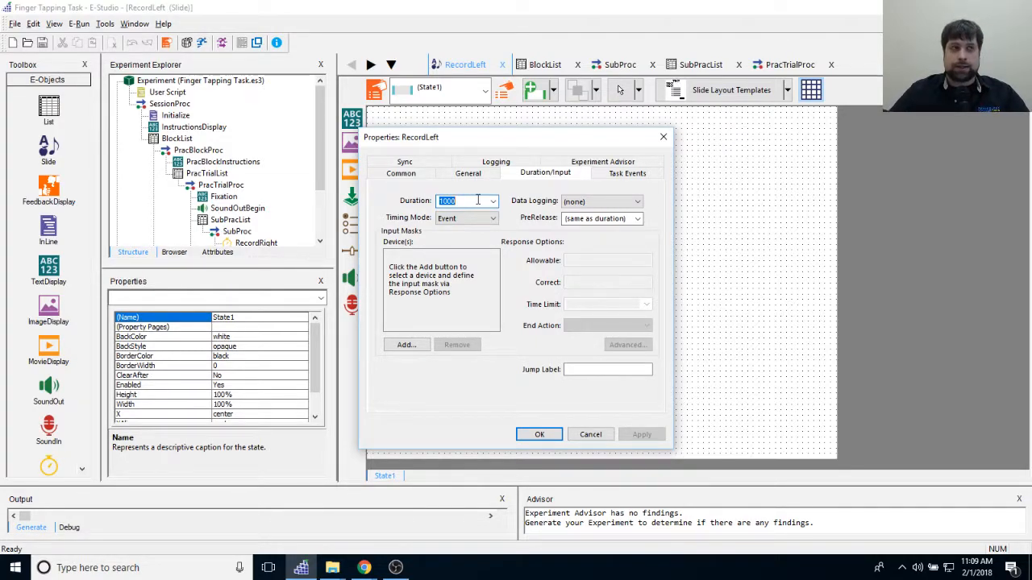
pyautogui.write('20')
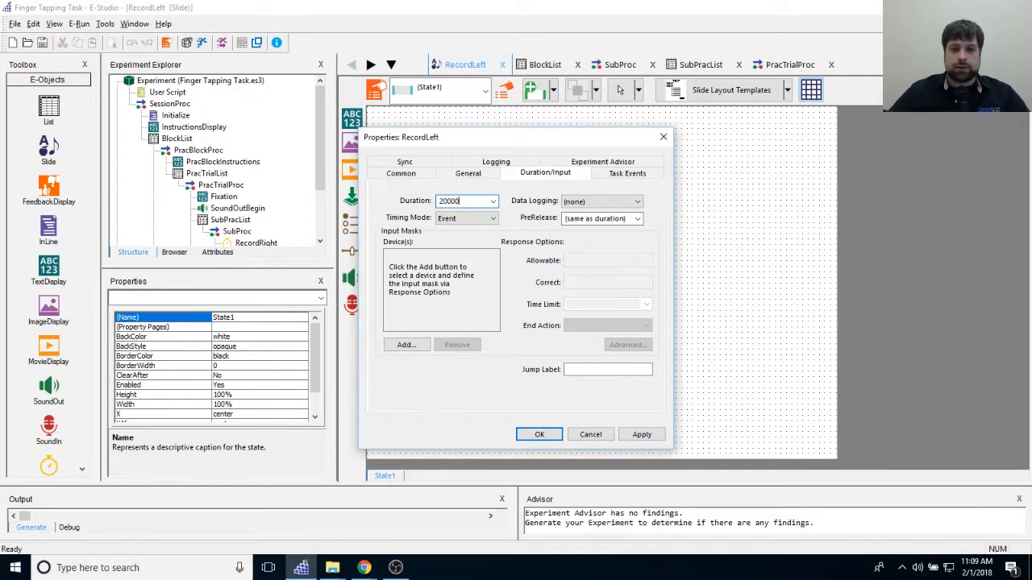
pyautogui.click(596, 203)
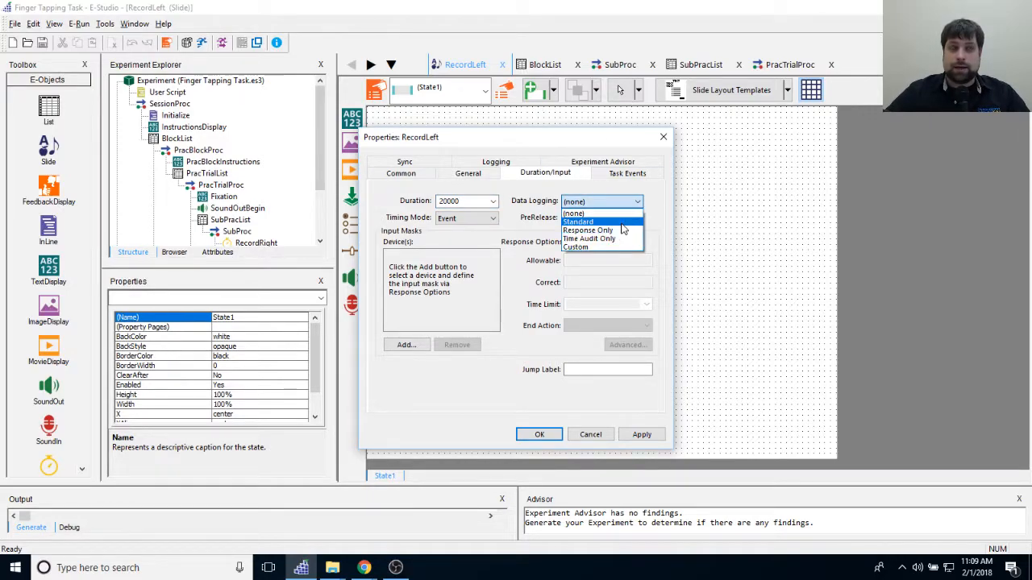
pyautogui.click(589, 222)
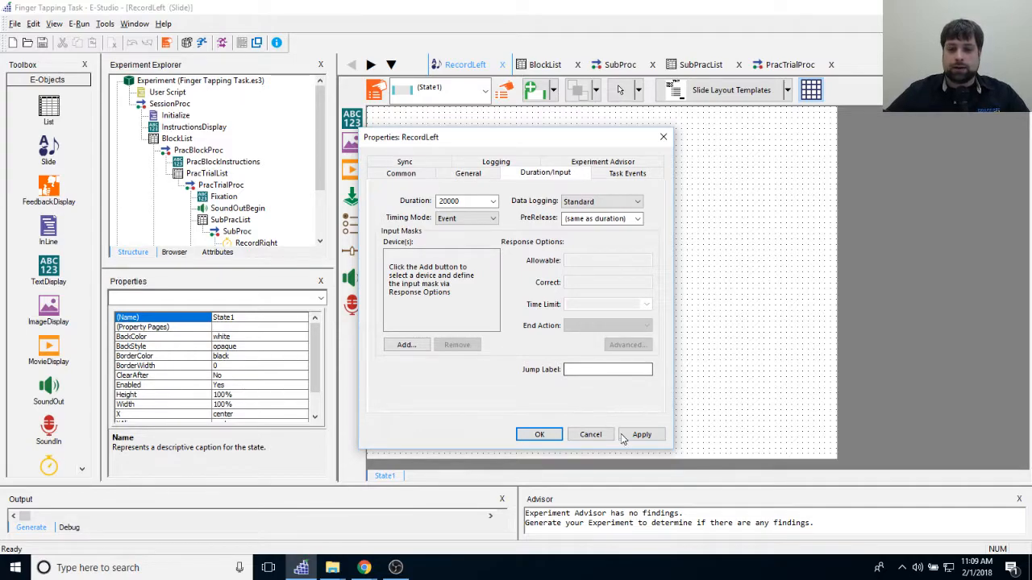
# Step: Add a keyboard input device to RecordLeft with allowable responses 12345 and correct response [CorrectAnswerLeft]
pyautogui.click(407, 345)
pyautogui.doubleClick(435, 237)
pyautogui.moveTo(591, 260); pyautogui.dragTo(537, 261)
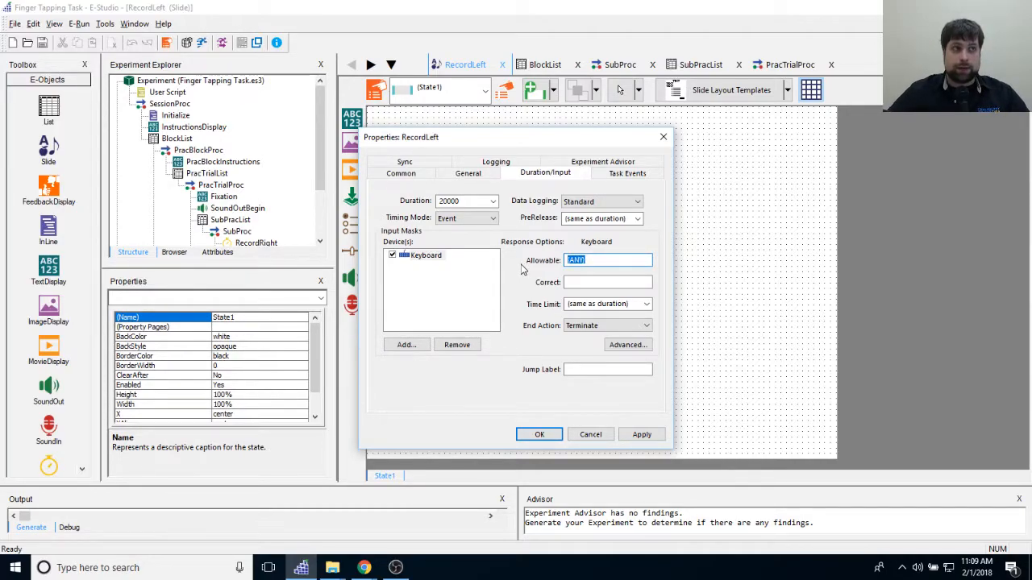
pyautogui.write('12345')
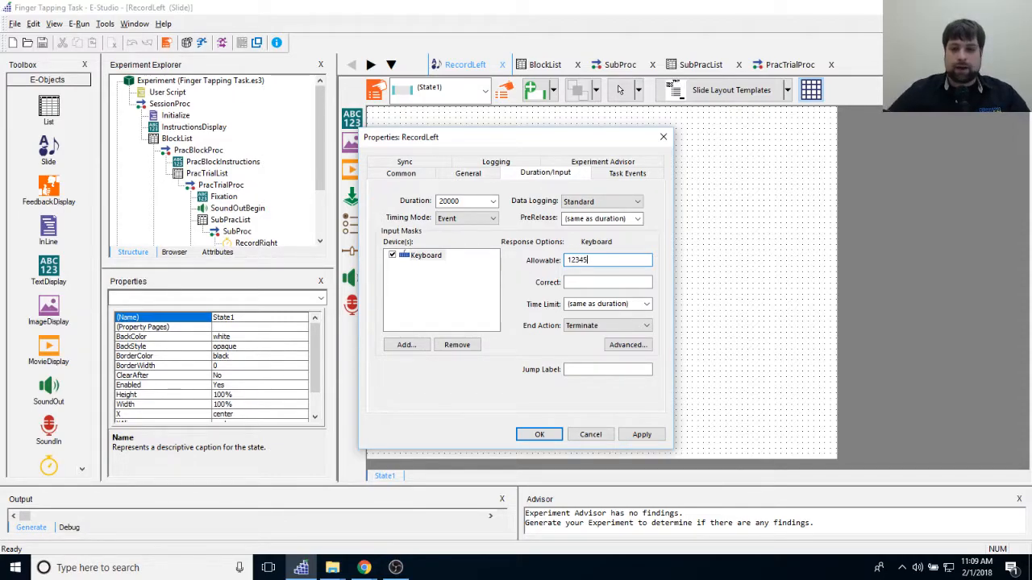
pyautogui.press('Tab')
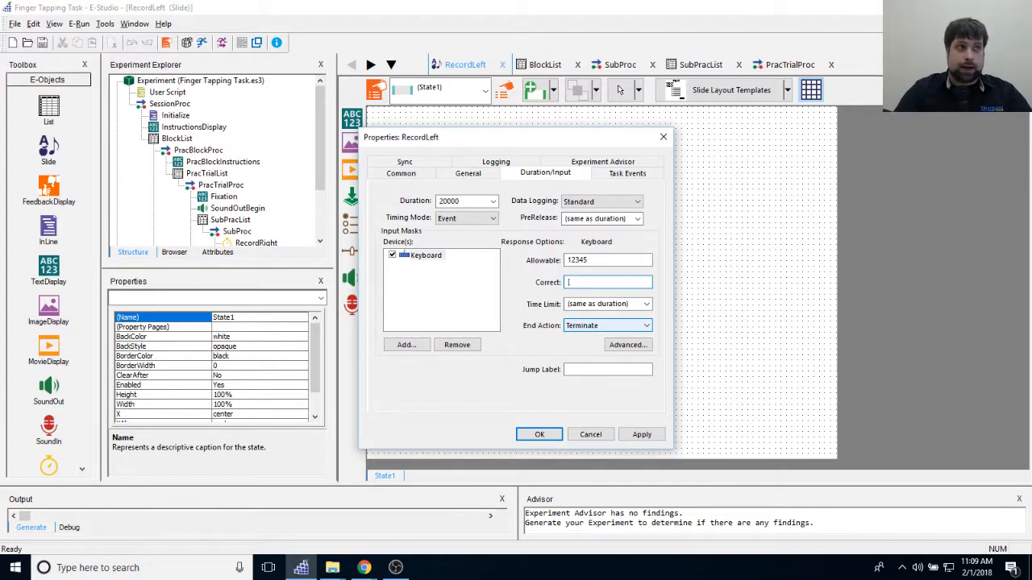
pyautogui.write('[CorrectAnswerLeft')
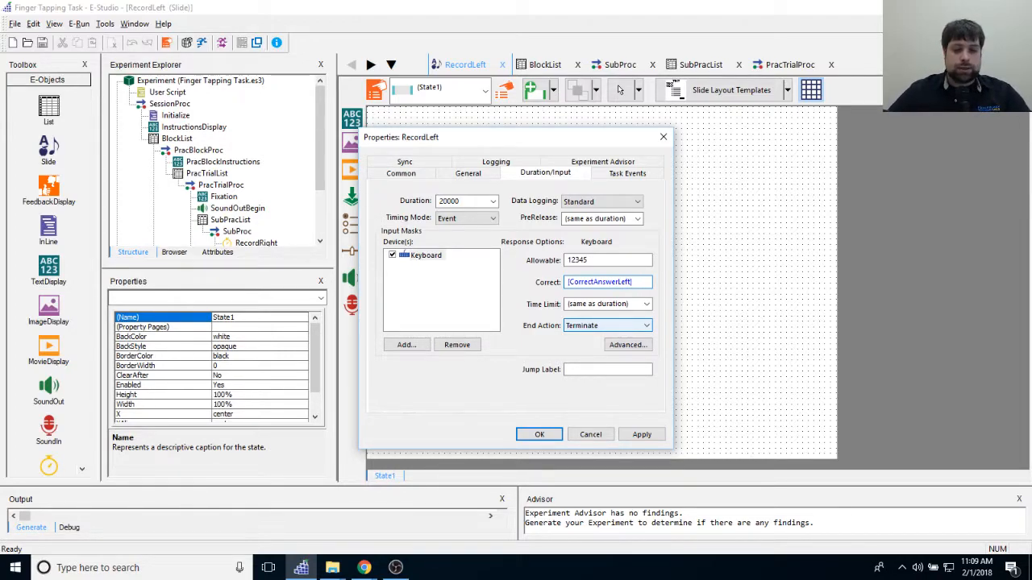
# Step: Set the keyboard's time limit to (end of proc) for RecordLeft and apply it
pyautogui.moveTo(497, 133); pyautogui.dragTo(537, 99)
pyautogui.click(687, 269)
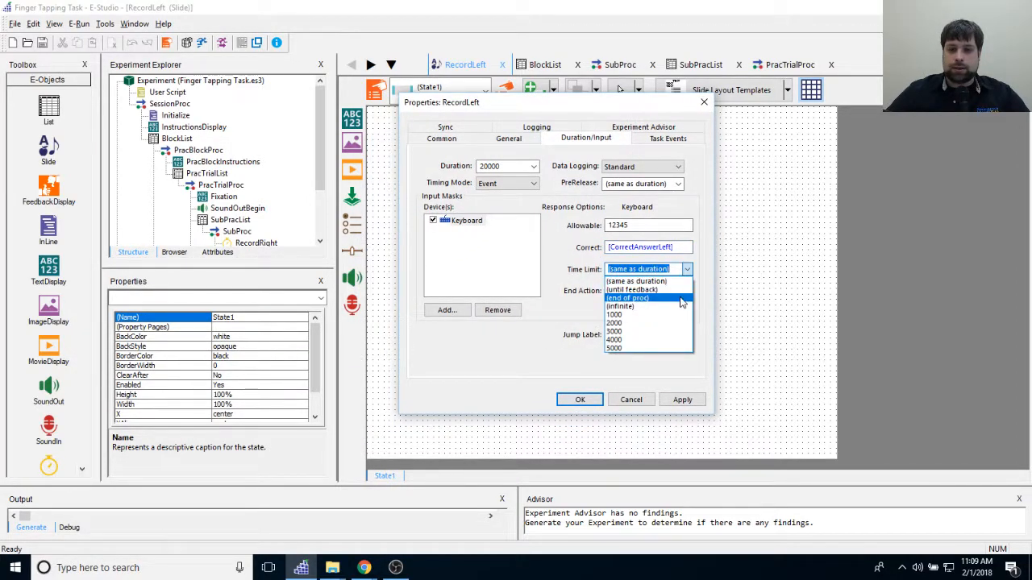
pyautogui.click(681, 298)
pyautogui.click(682, 399)
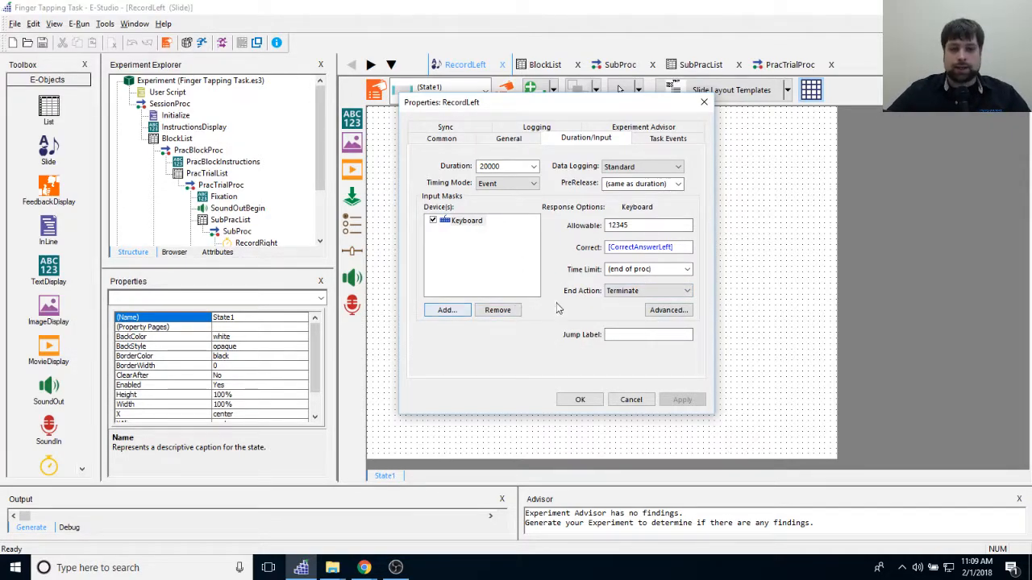
# Step: Set the Max Count to 5 in the keyboard's advanced properties for RecordLeft and accept all properties
pyautogui.click(656, 312)
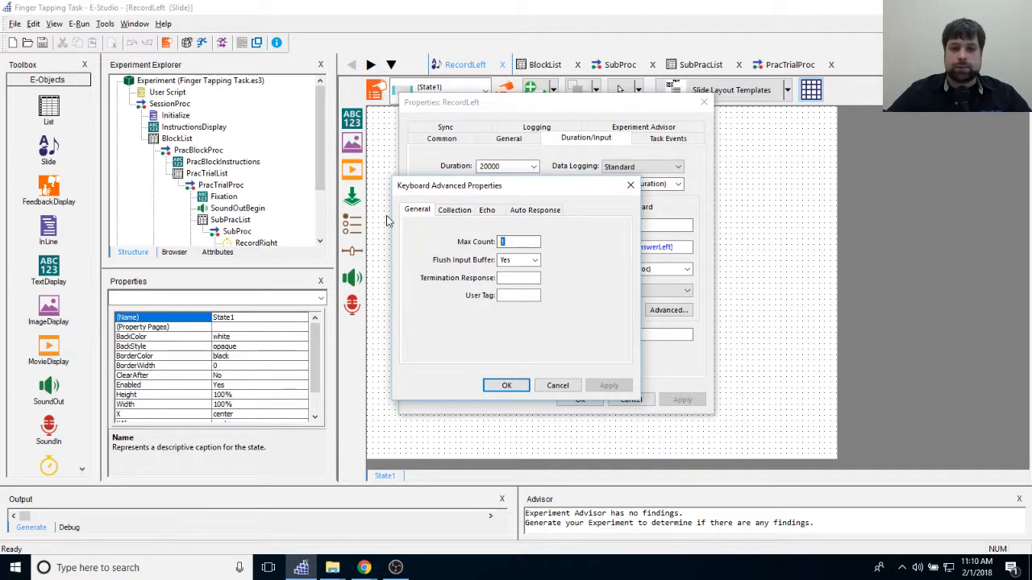
pyautogui.write('5')
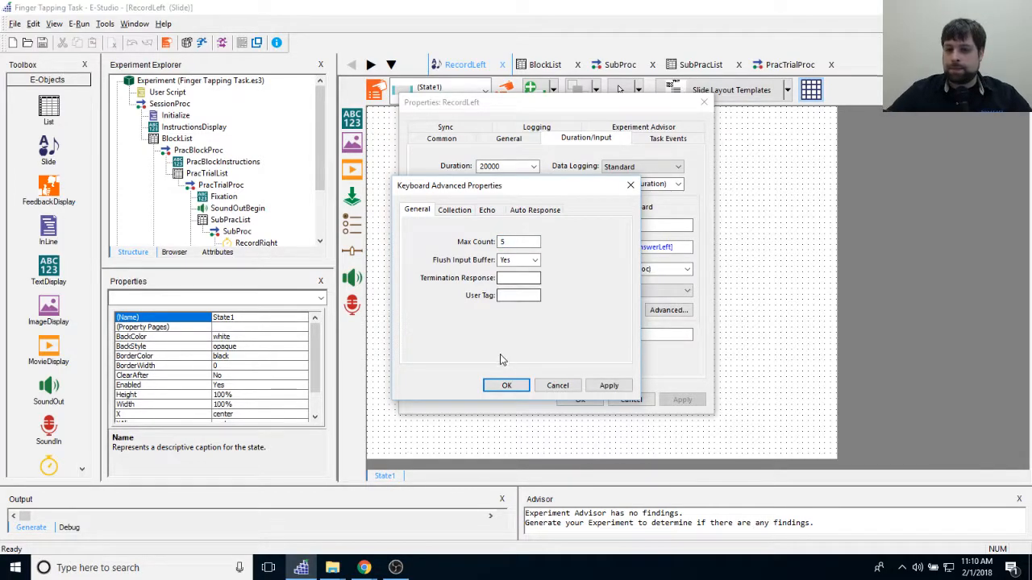
pyautogui.click(608, 387)
pyautogui.click(506, 386)
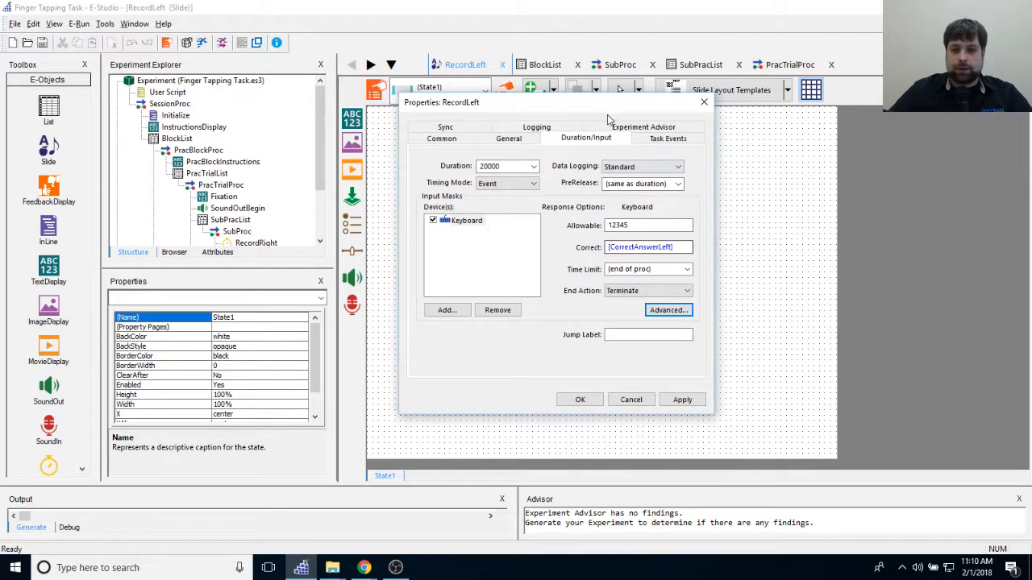
pyautogui.click(649, 225)
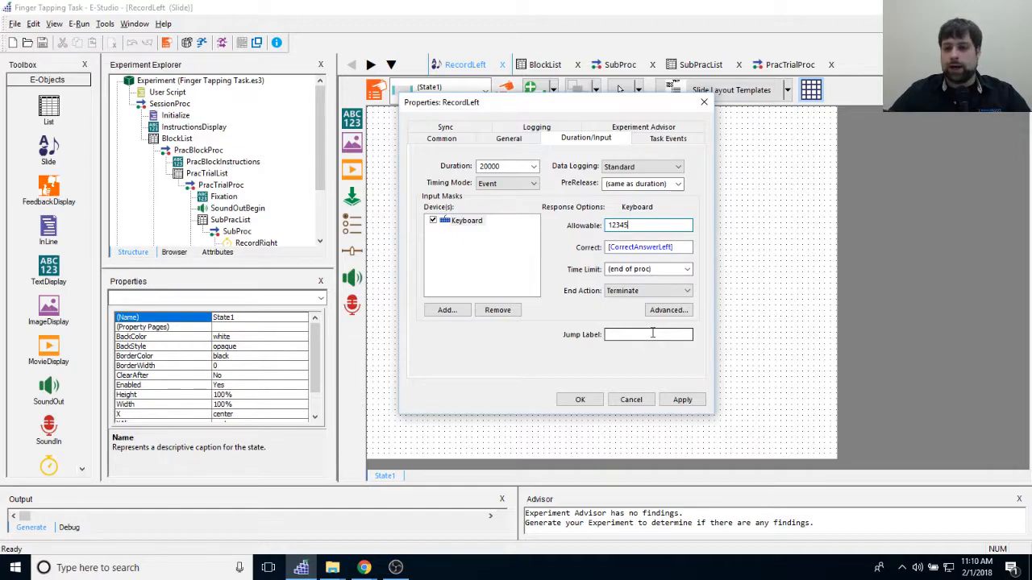
pyautogui.click(681, 399)
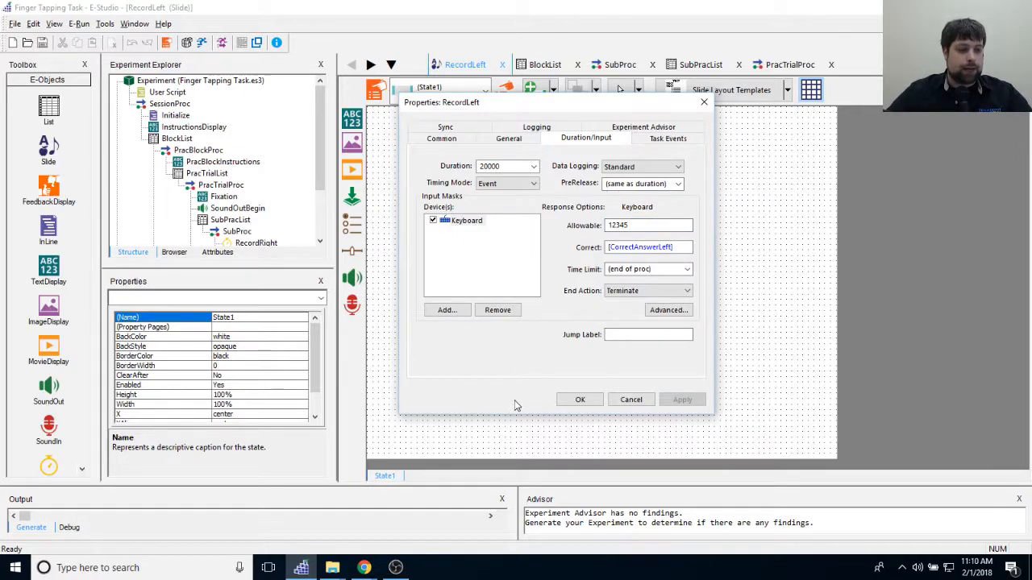
pyautogui.click(579, 400)
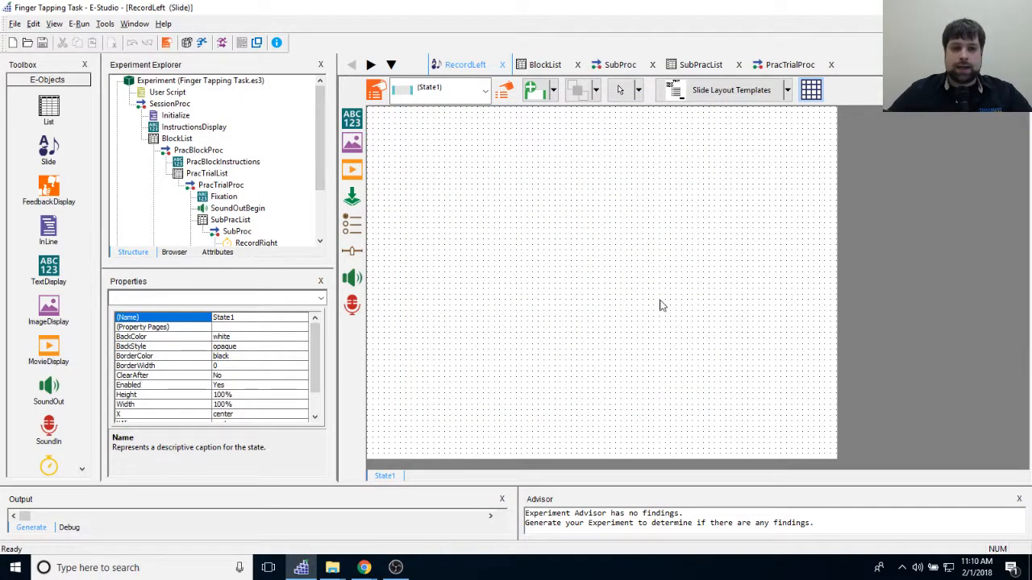
# Step: Return to the SubProc timeline and add an InLine object after RecordLeft
pyautogui.moveTo(320, 98); pyautogui.dragTo(324, 138)
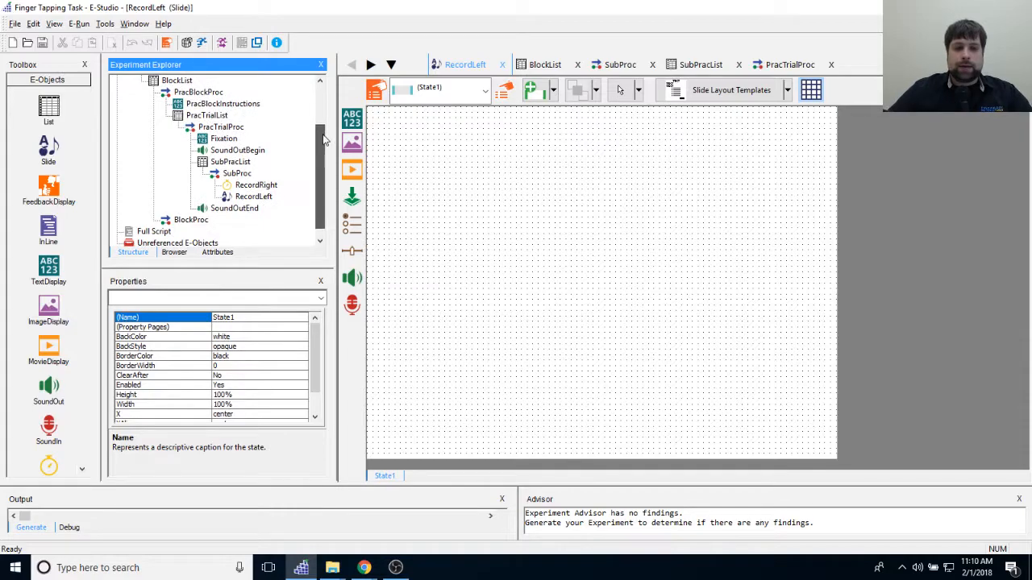
pyautogui.doubleClick(245, 178)
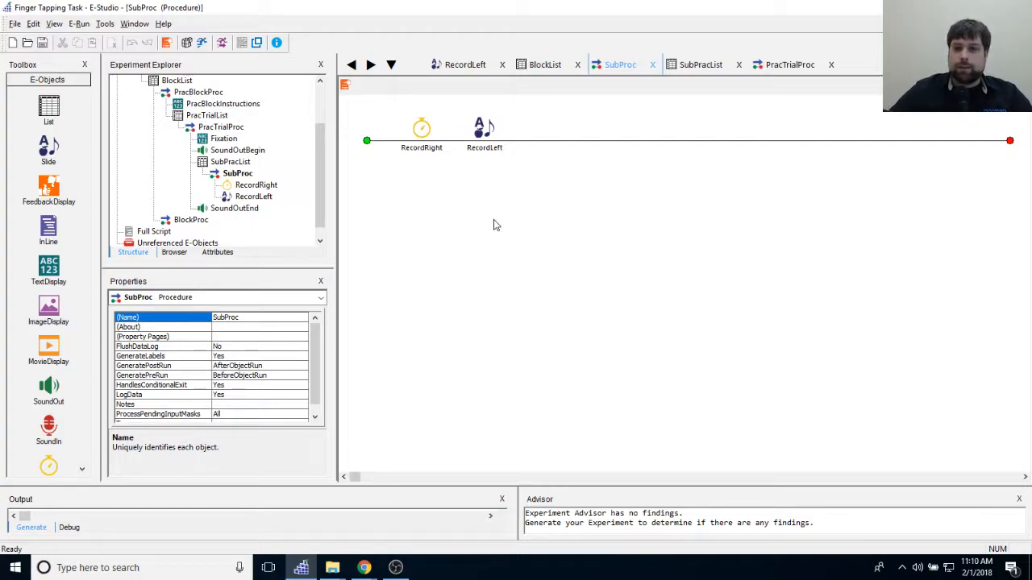
pyautogui.moveTo(48, 233); pyautogui.dragTo(701, 299)
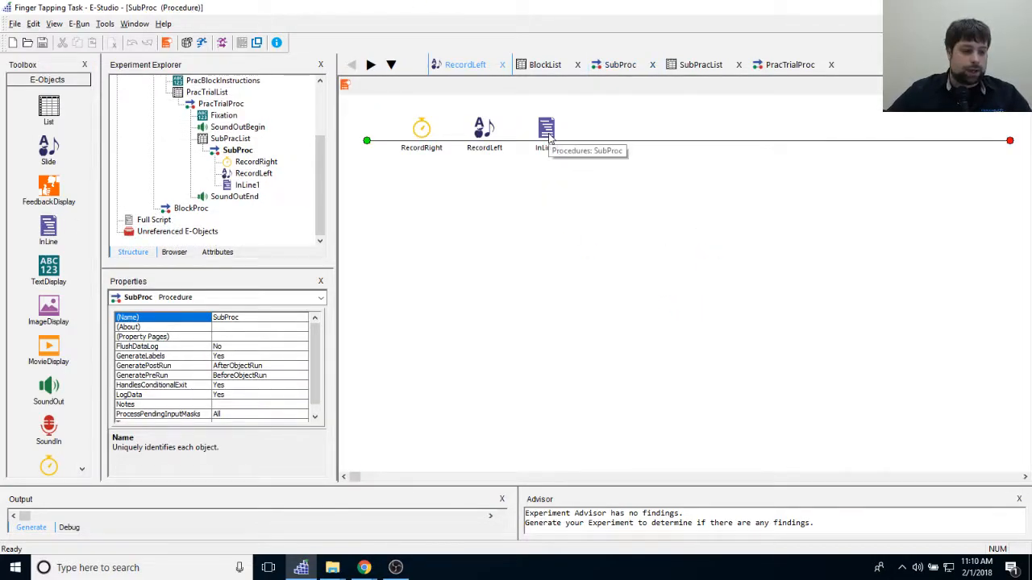
# Step: Rename the new InLine object on the SubProc timeline to CheckResponses
pyautogui.rightClick(547, 137)
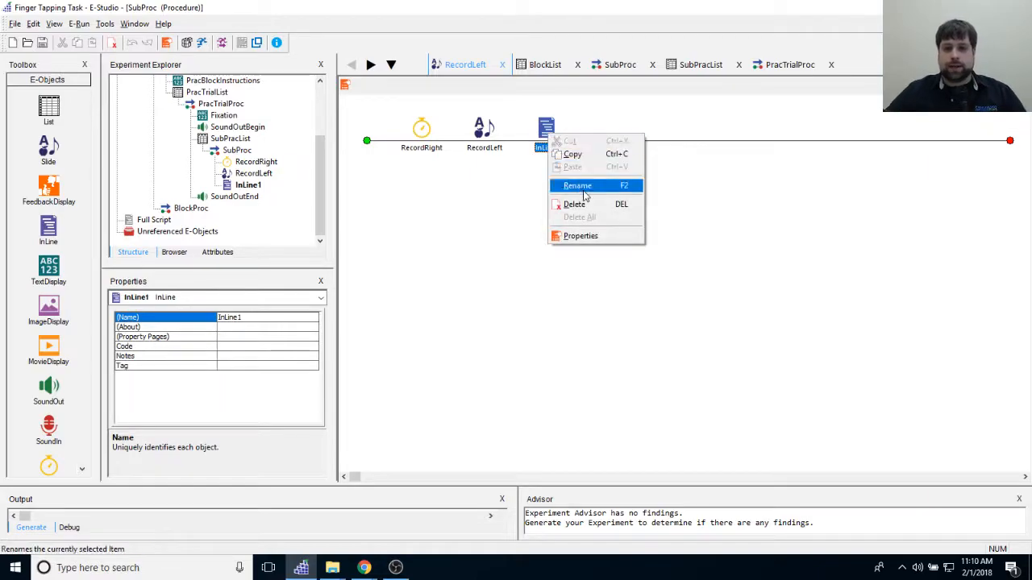
pyautogui.click(585, 190)
pyautogui.write('CheckResponses')
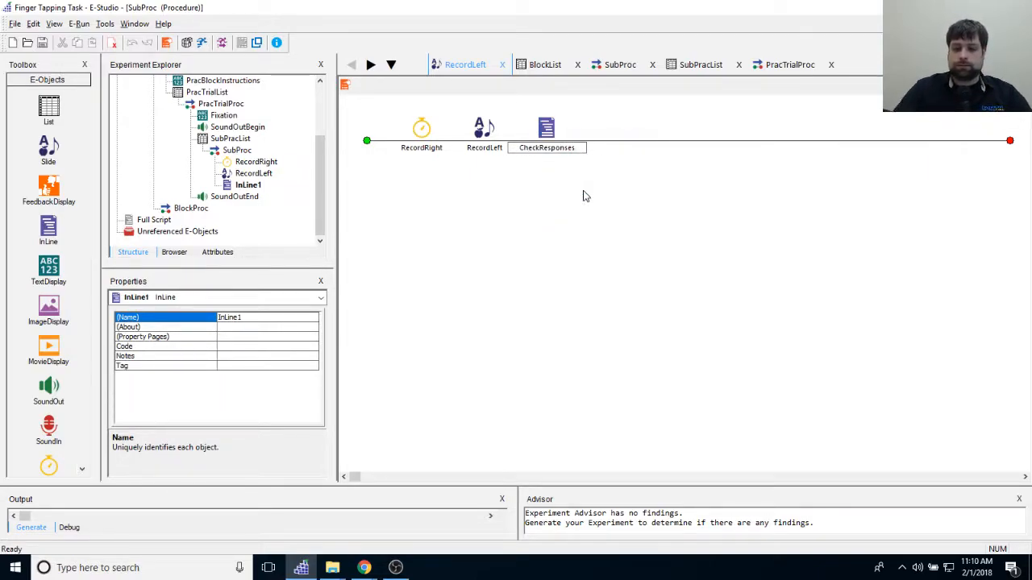
pyautogui.press('Return')
pyautogui.click(584, 196)
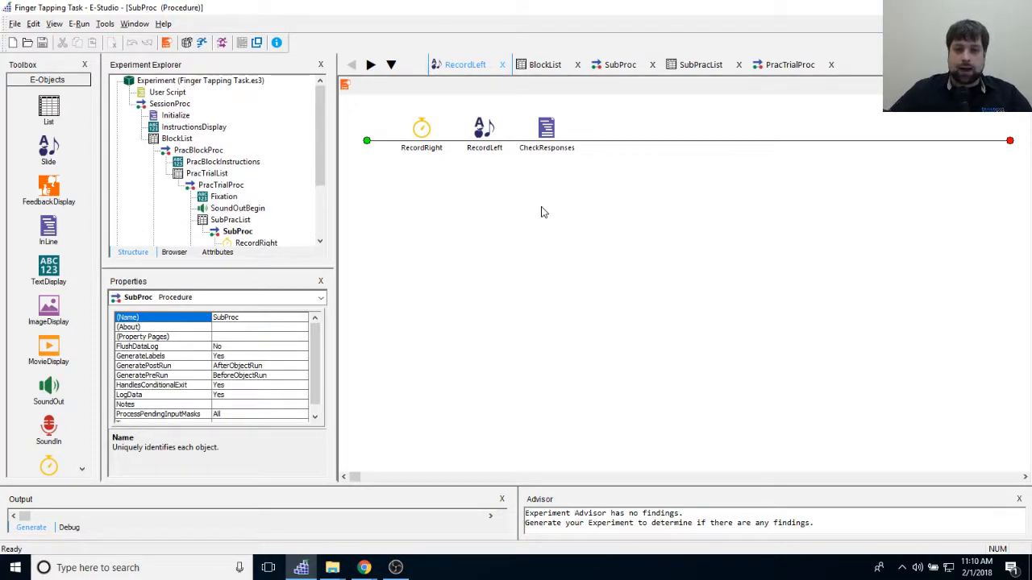
# Step: Copy the script from the CheckResponses text file in the Bilateral Complex Finger Tapping folder into the CheckResponses InLine
pyautogui.moveTo(332, 565)
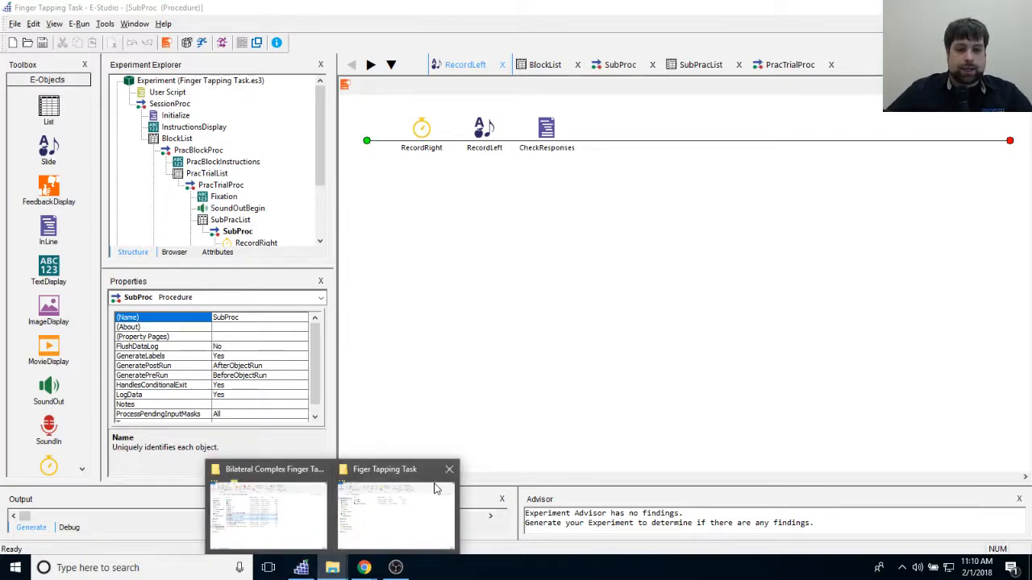
pyautogui.click(287, 495)
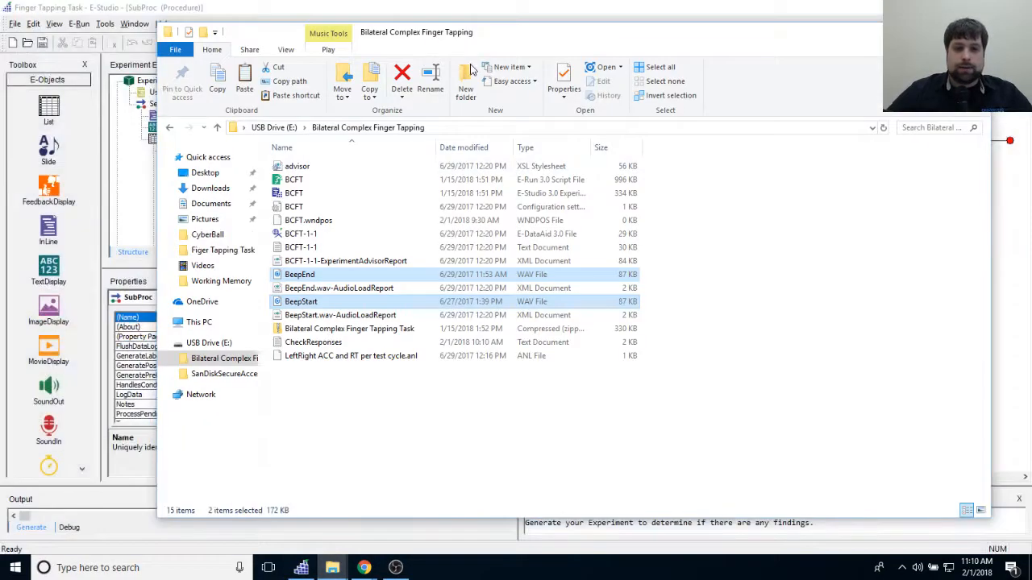
pyautogui.doubleClick(318, 343)
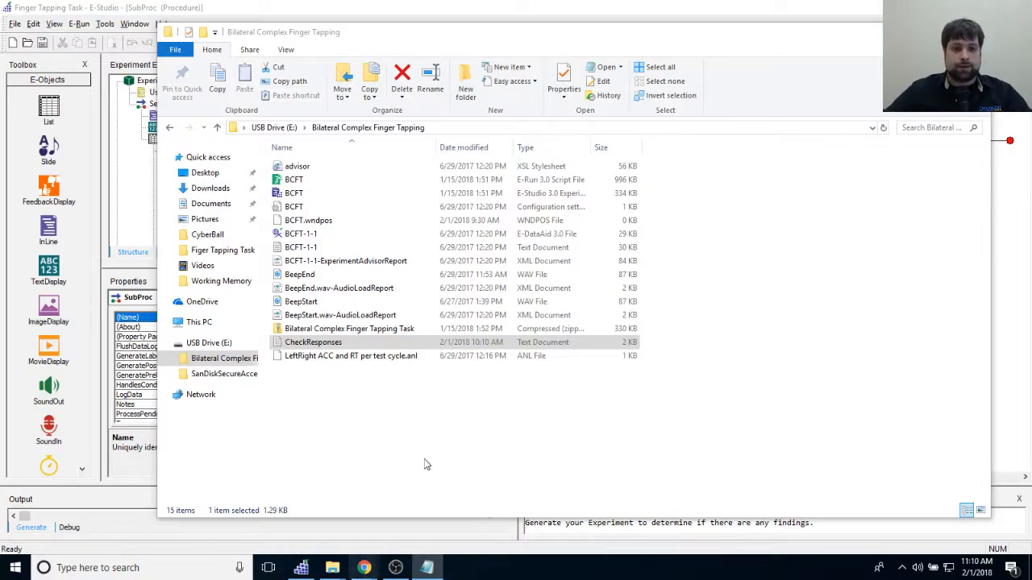
pyautogui.click(898, 32)
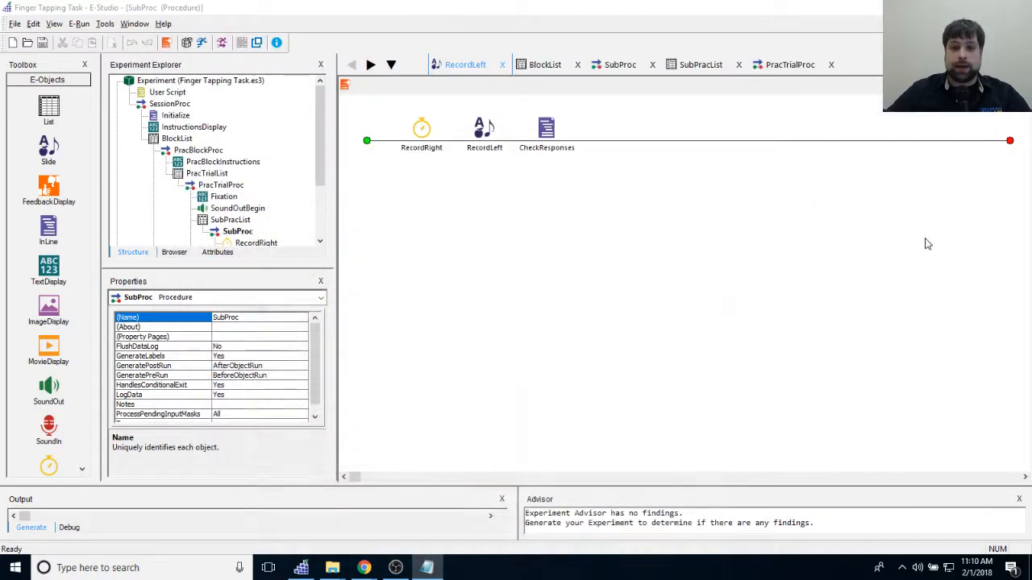
pyautogui.doubleClick(556, 138)
pyautogui.hotkey('ctrl', 'v')
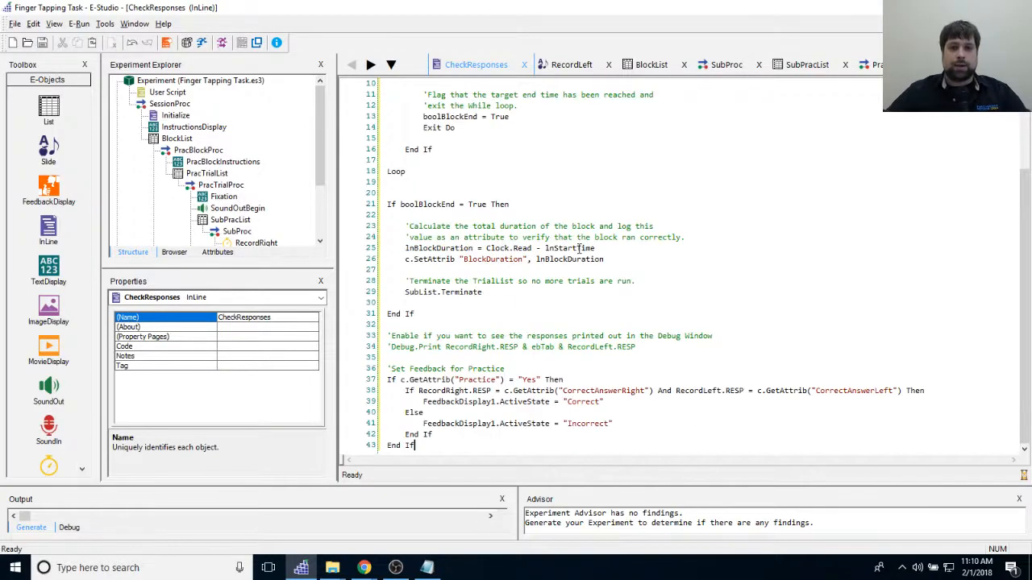
# Step: Examine the Do While loop in the CheckResponses script, from its pending input mask condition to the Loop line
pyautogui.scroll(10, 898, 251)
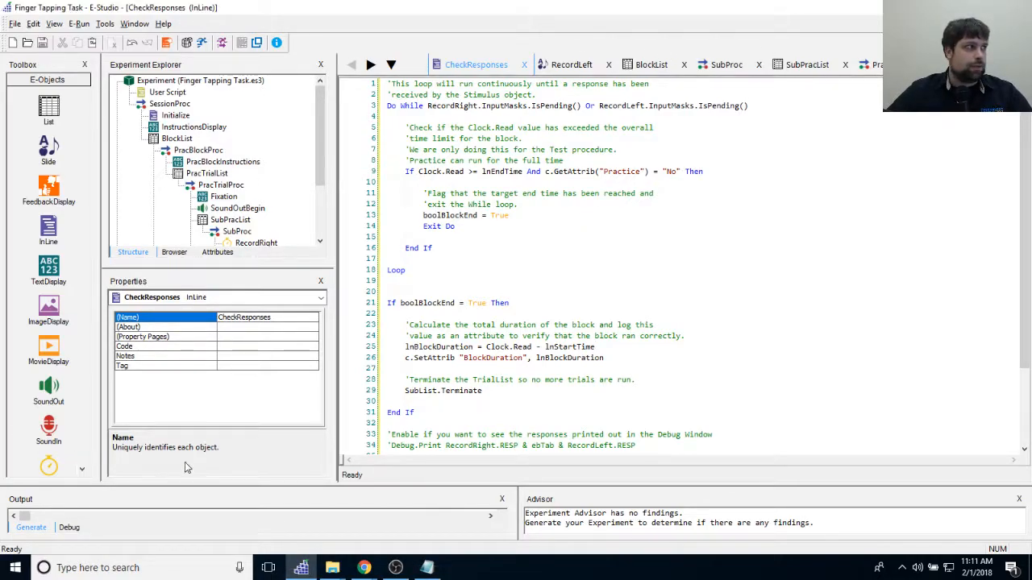
pyautogui.click(509, 303)
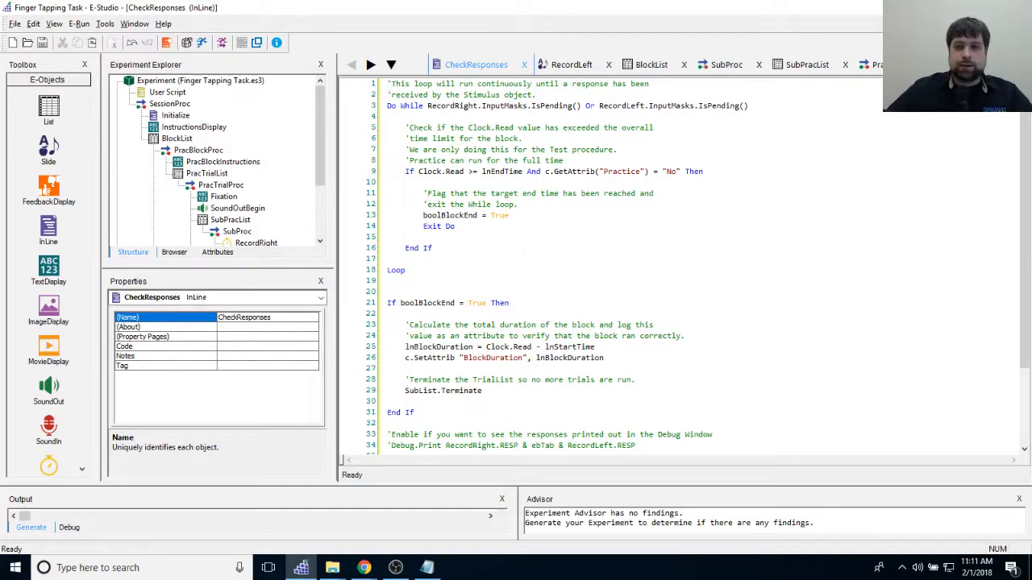
pyautogui.click(541, 94)
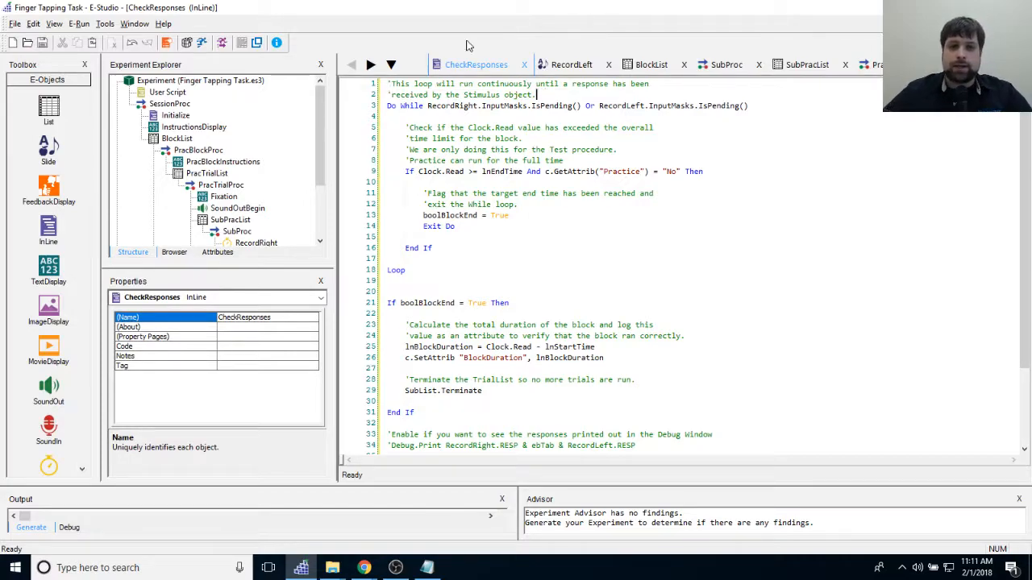
pyautogui.click(380, 107)
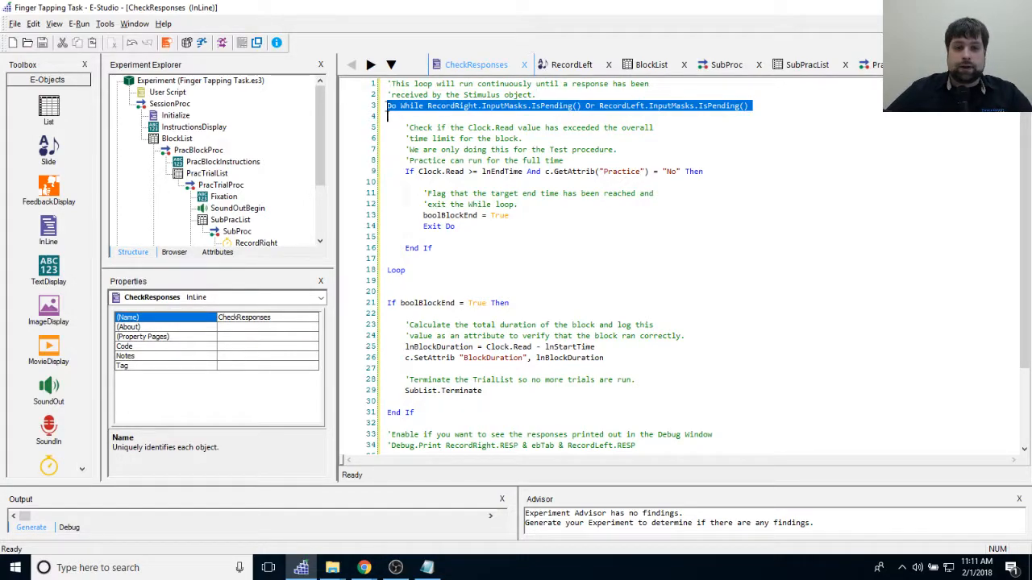
pyautogui.click(410, 265)
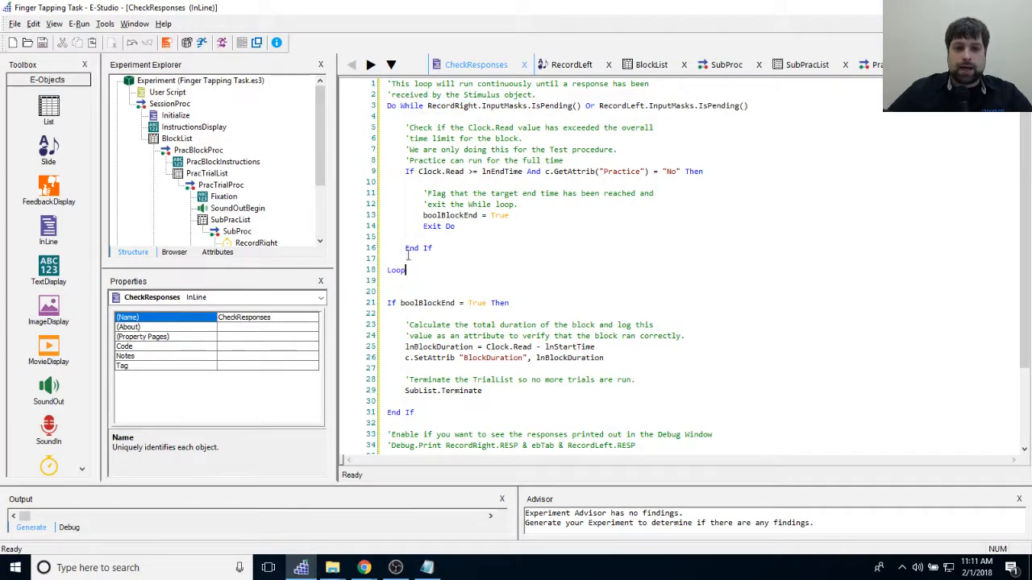
# Step: Examine the Do While condition in CheckResponses that tests the pending input masks of RecordRight and RecordLeft
pyautogui.moveTo(428, 106); pyautogui.dragTo(755, 105)
pyautogui.click(669, 128)
pyautogui.click(770, 116)
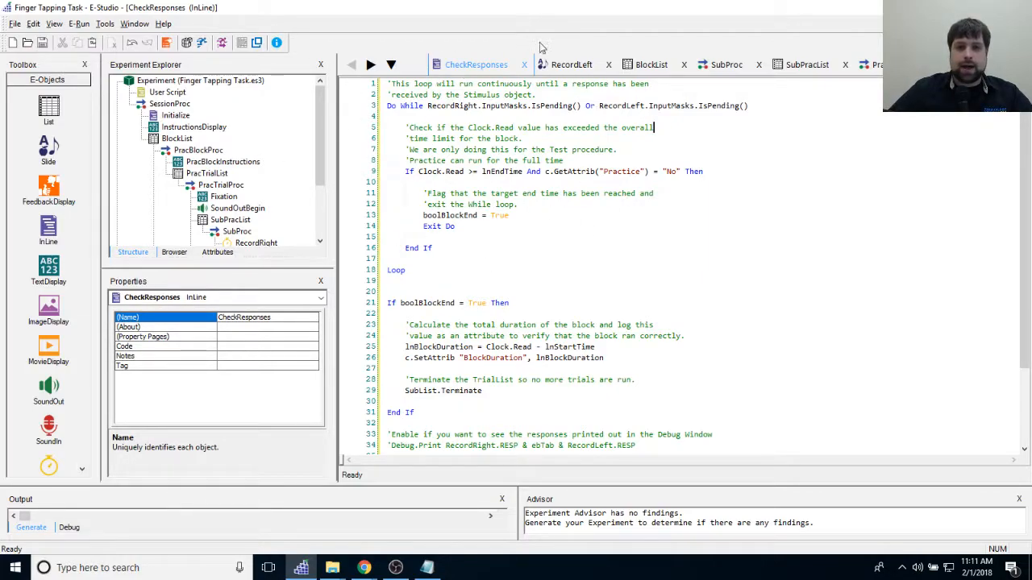
pyautogui.moveTo(428, 106); pyautogui.dragTo(584, 106)
pyautogui.moveTo(598, 106); pyautogui.dragTo(750, 105)
pyautogui.click(764, 139)
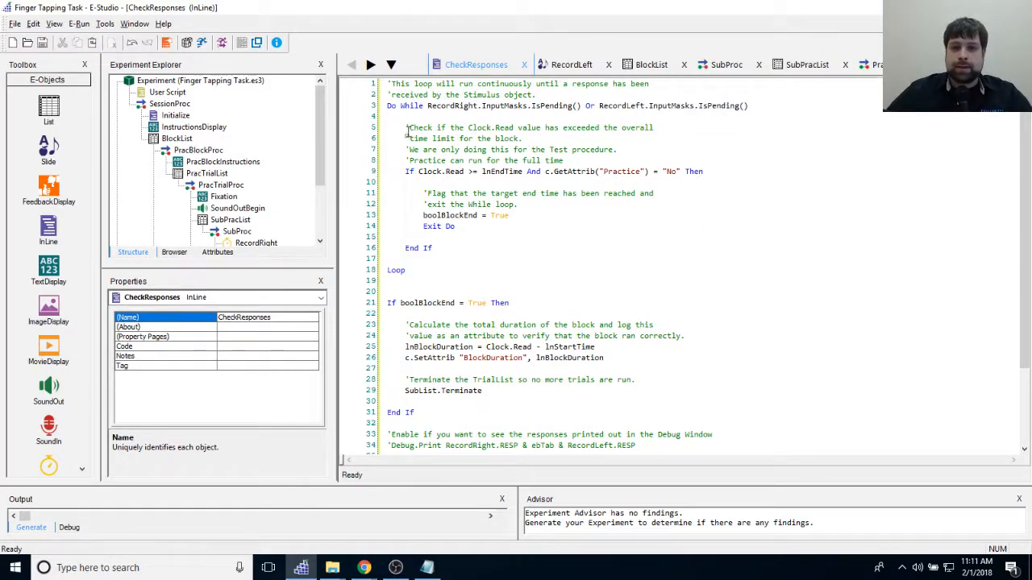
# Step: Examine the If block inside the loop that compares Clock.Read with lnEndTime and tests the Practice attribute for "No"
pyautogui.moveTo(407, 131); pyautogui.dragTo(655, 130)
pyautogui.doubleClick(548, 171)
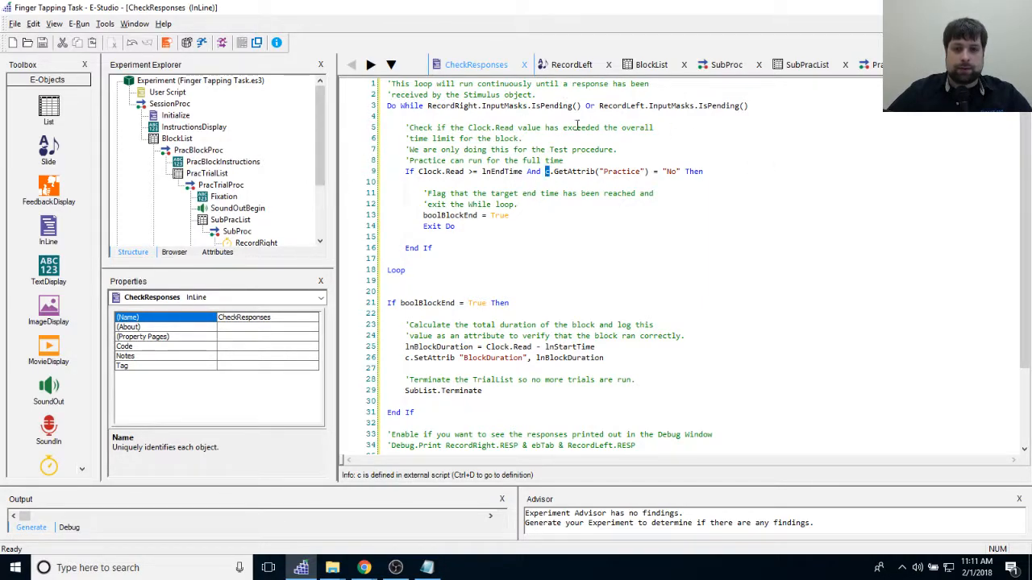
pyautogui.click(506, 152)
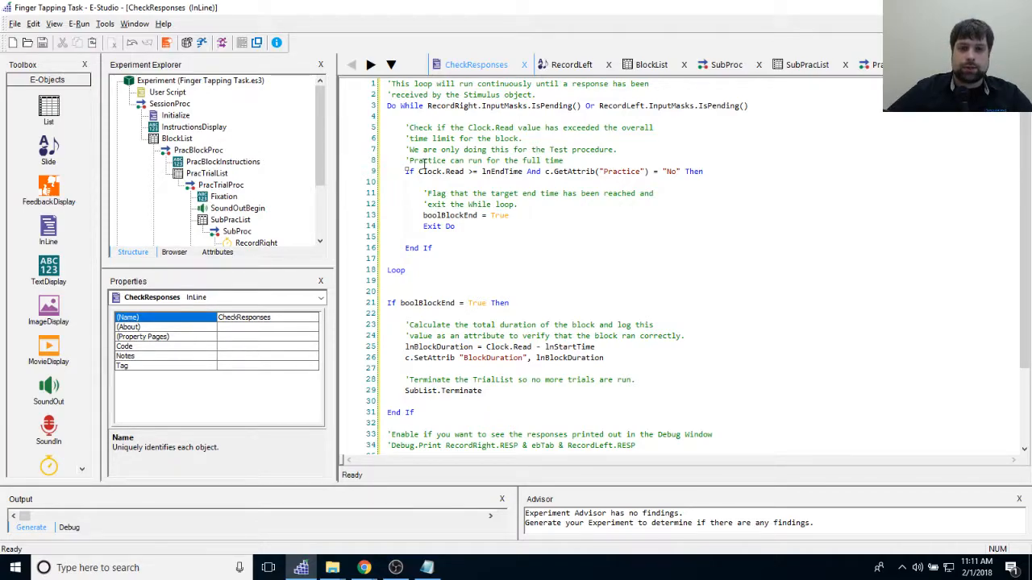
pyautogui.moveTo(603, 171); pyautogui.dragTo(551, 172)
pyautogui.moveTo(482, 170); pyautogui.dragTo(687, 171)
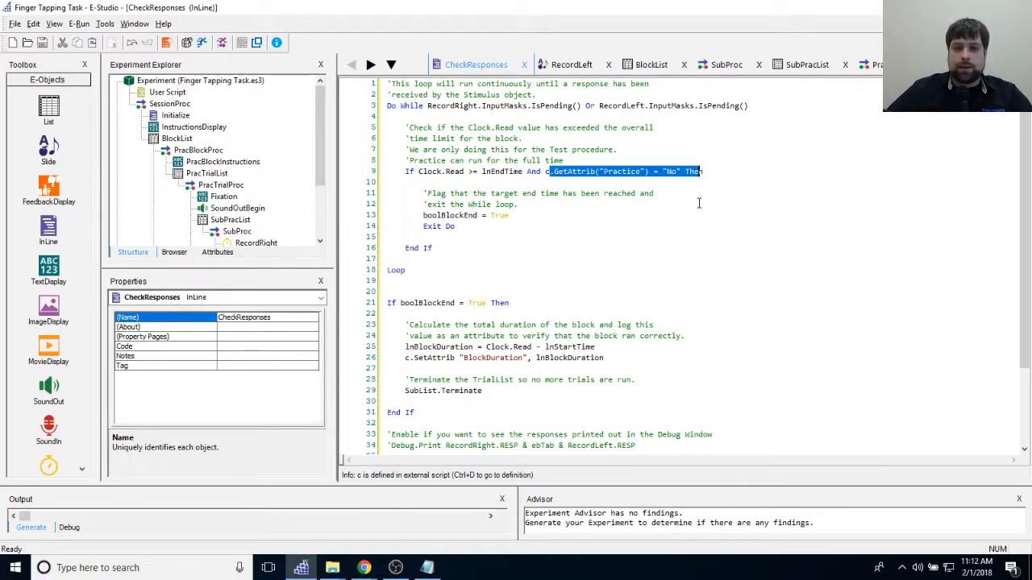
pyautogui.click(628, 173)
pyautogui.moveTo(546, 172); pyautogui.dragTo(671, 173)
pyautogui.click(715, 197)
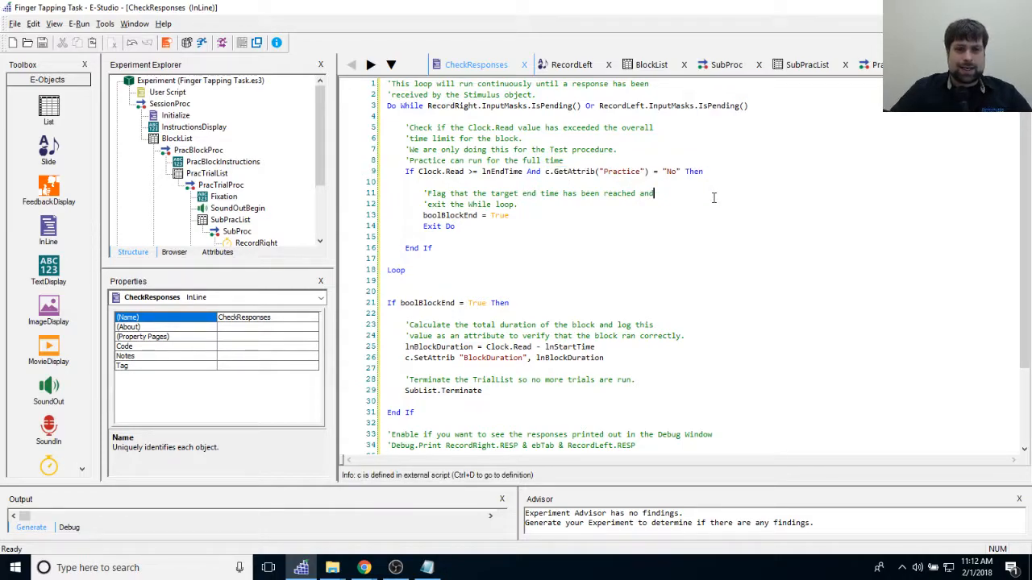
pyautogui.moveTo(404, 171); pyautogui.dragTo(446, 251)
pyautogui.click(425, 171)
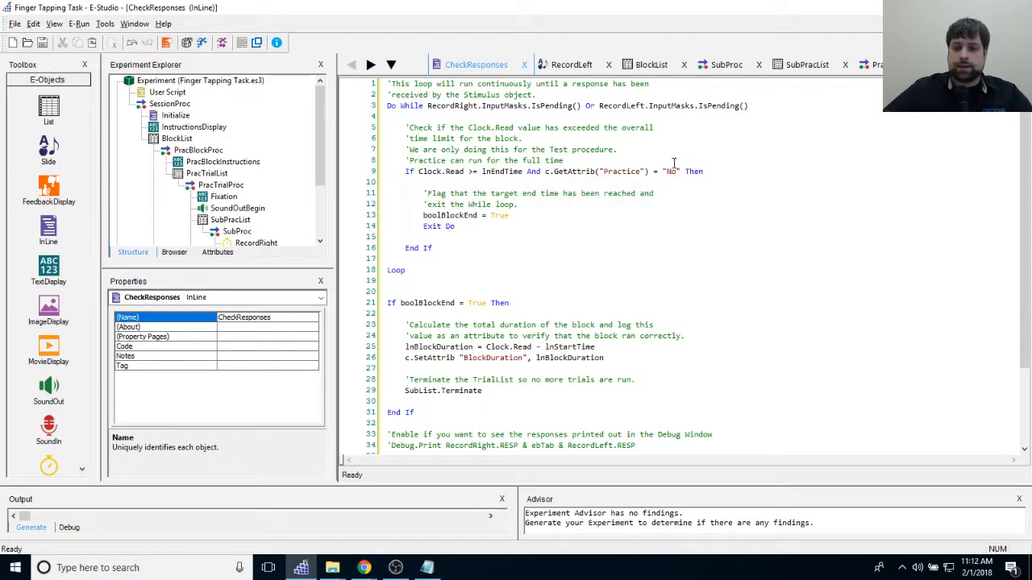
pyautogui.click(407, 171)
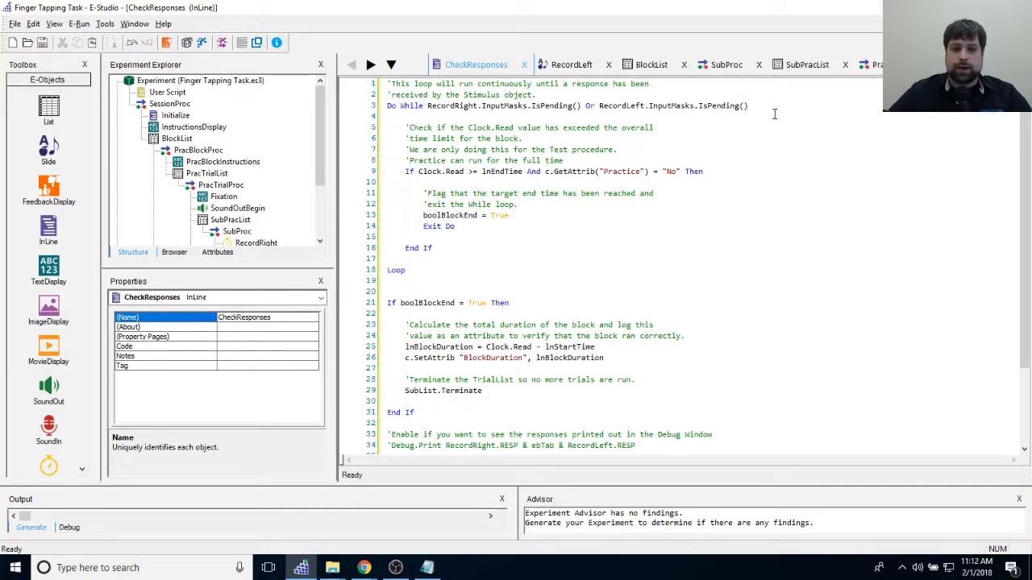
# Step: Examine the boolBlockEnd section of the script, covering the block duration calculation, its logging and the list termination
pyautogui.scroll(-3, 745, 153)
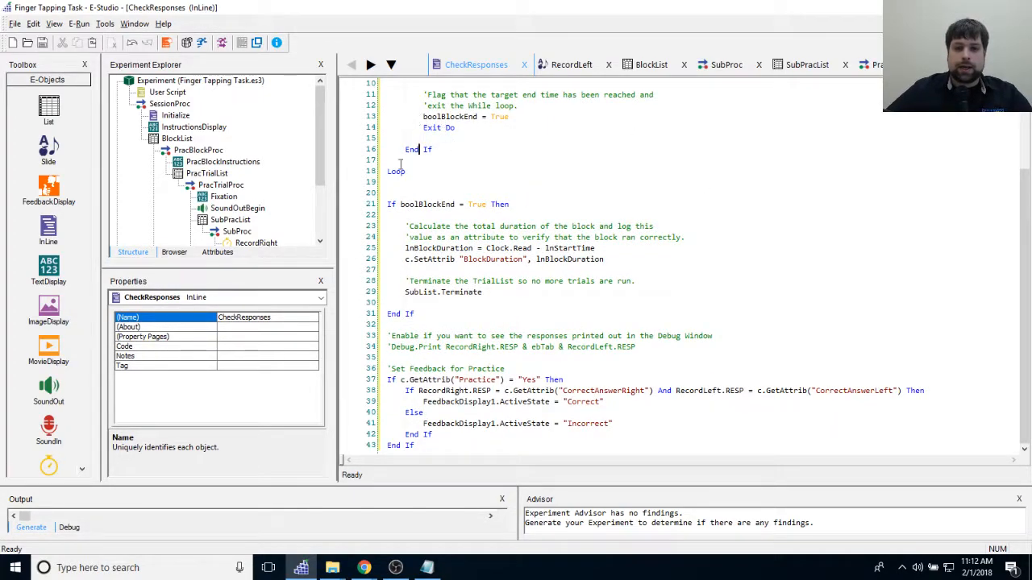
pyautogui.moveTo(404, 248); pyautogui.dragTo(648, 260)
pyautogui.click(610, 255)
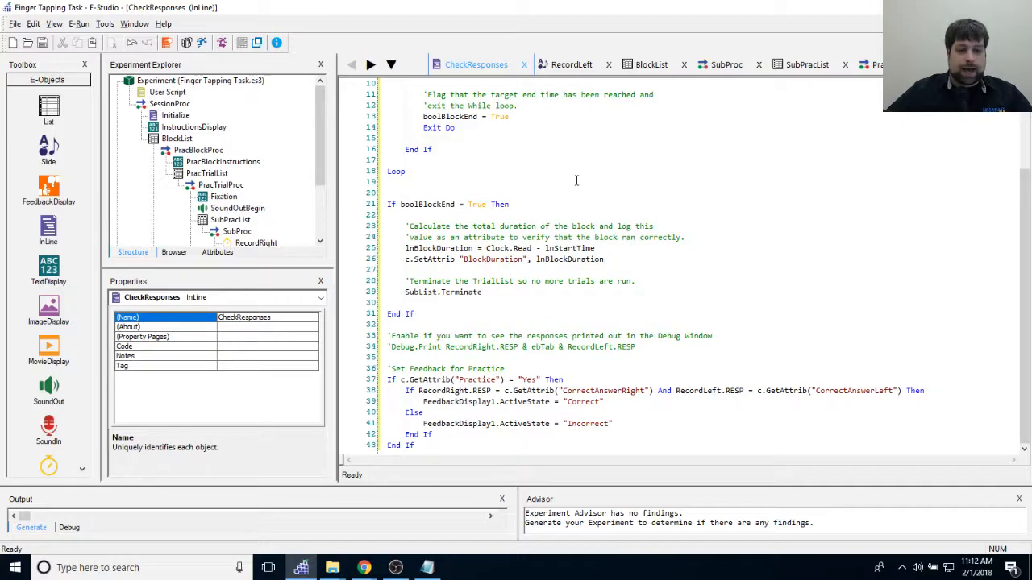
pyautogui.moveTo(410, 249); pyautogui.dragTo(610, 259)
pyautogui.click(618, 280)
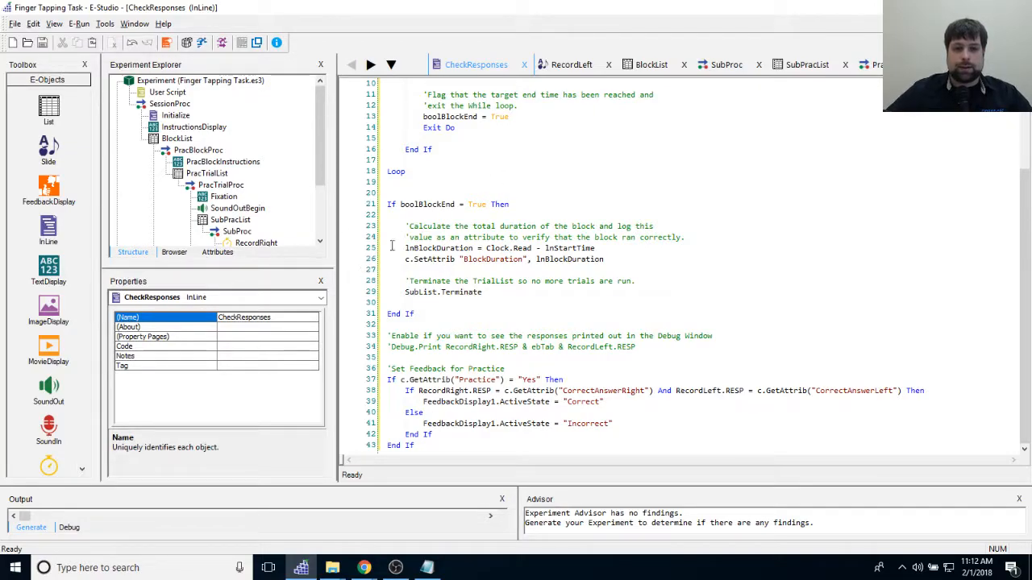
pyautogui.moveTo(390, 248); pyautogui.dragTo(482, 248)
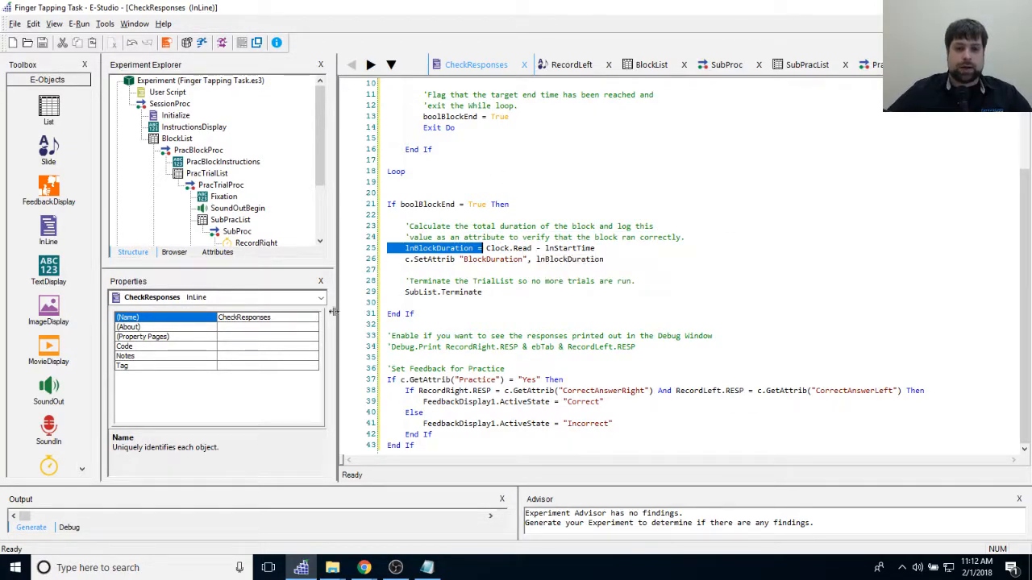
pyautogui.click(405, 292)
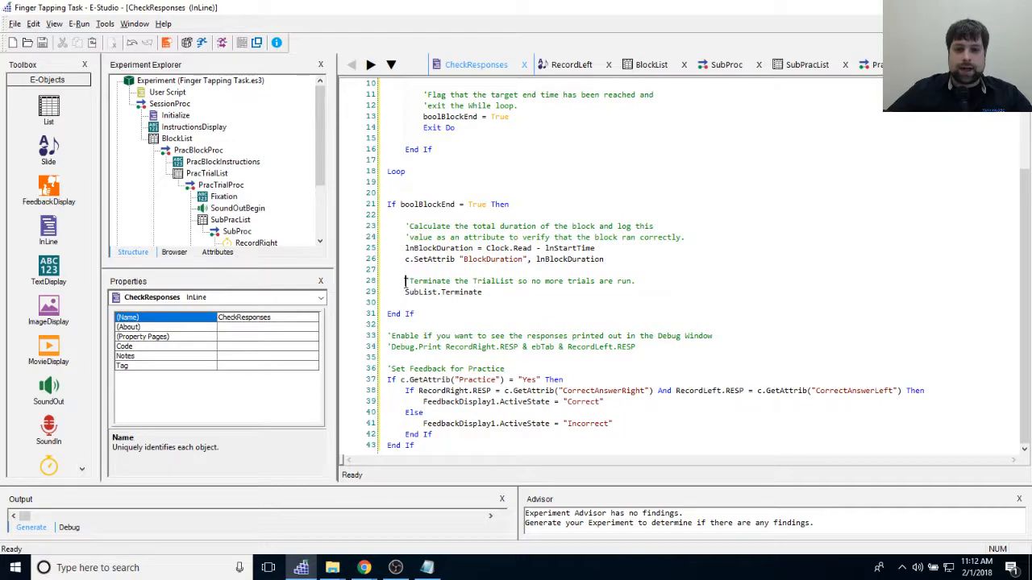
pyautogui.moveTo(406, 281); pyautogui.dragTo(684, 282)
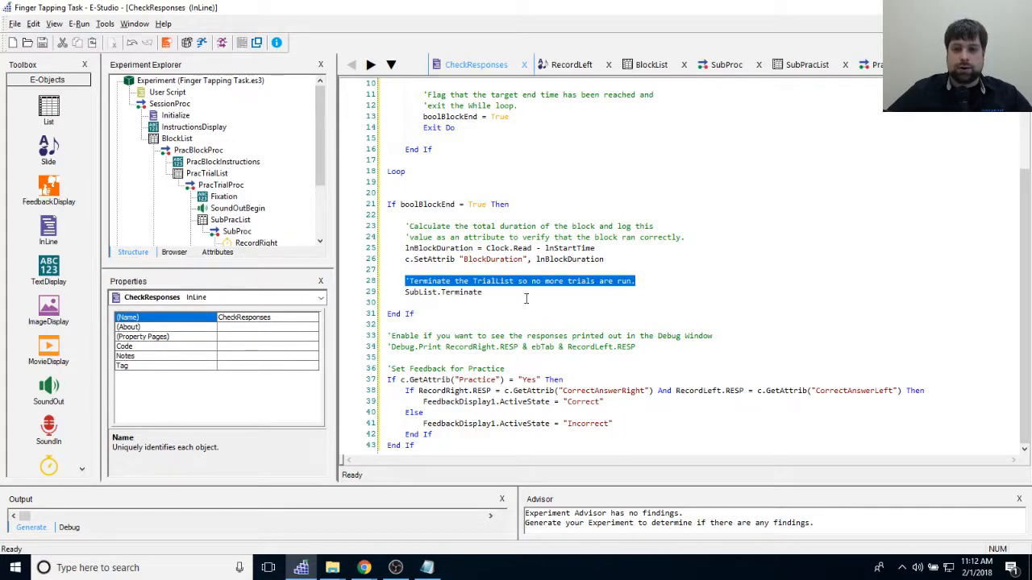
# Step: Change the list name in the Terminate line of CheckResponses to SubPracList, matching the list in the experiment structure
pyautogui.click(422, 301)
pyautogui.click(267, 152)
pyautogui.scroll(-2, 303, 195)
pyautogui.moveTo(317, 187); pyautogui.dragTo(317, 180)
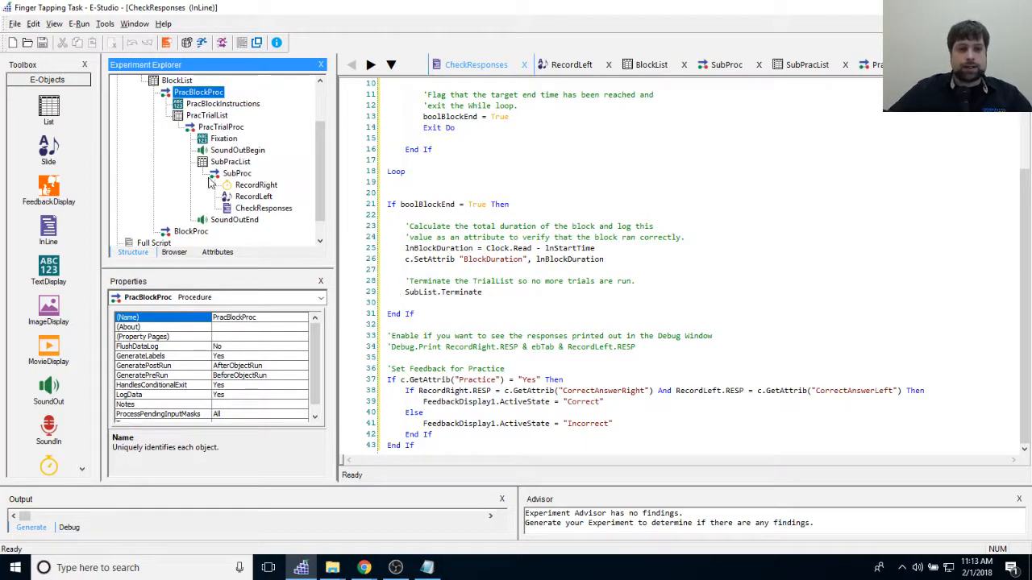
pyautogui.click(230, 162)
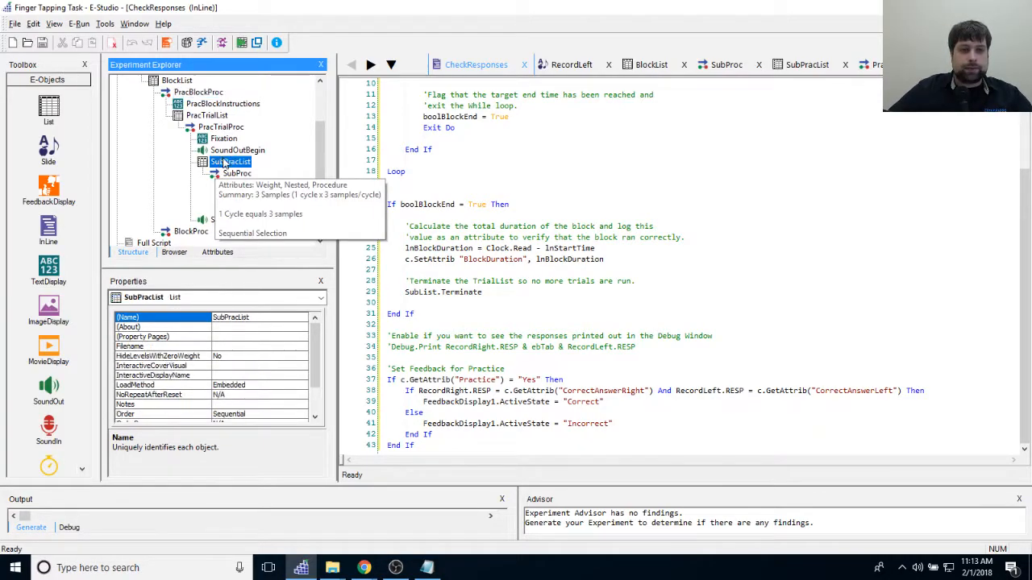
pyautogui.click(418, 293)
pyautogui.write('Prac')
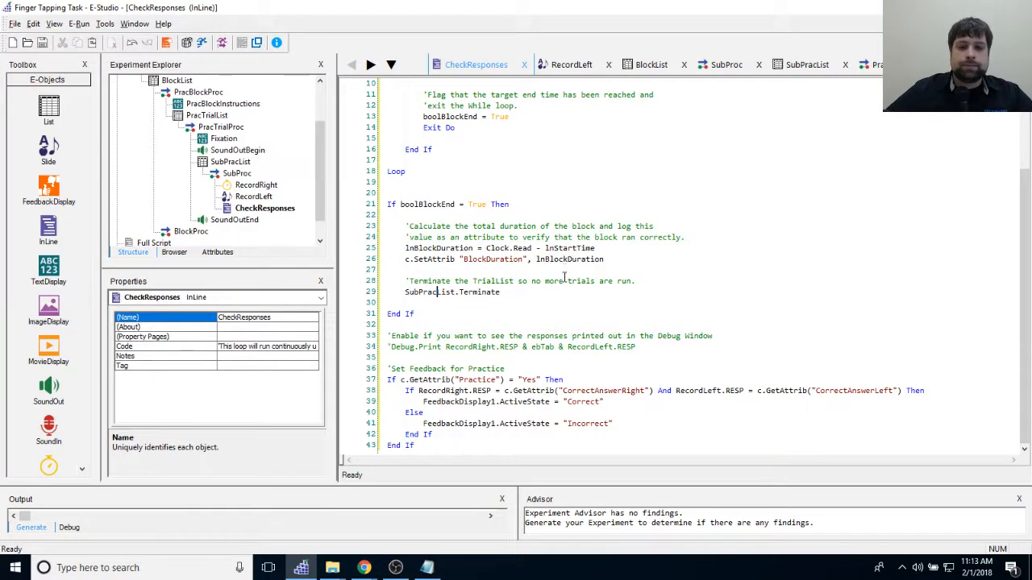
pyautogui.click(520, 299)
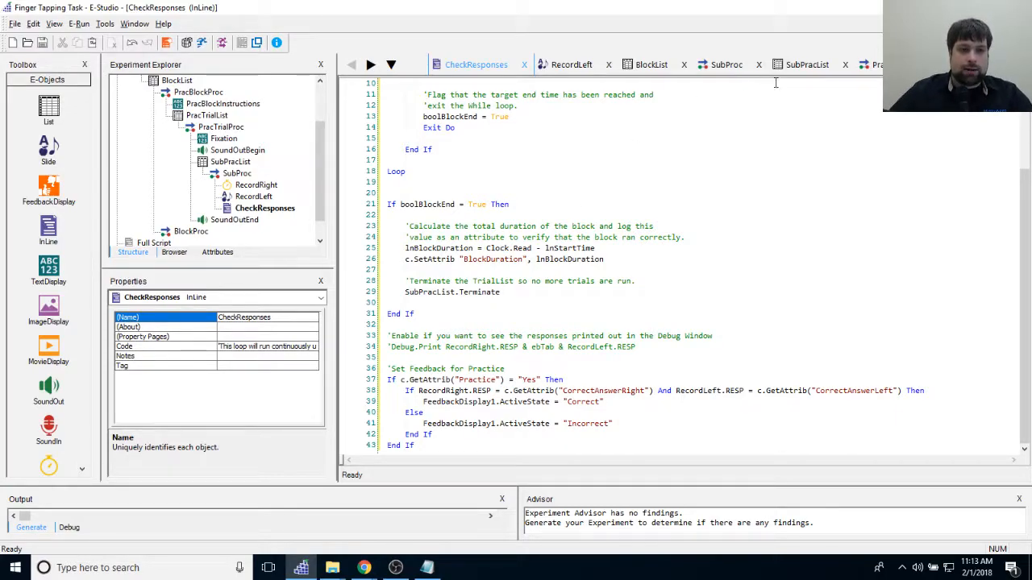
# Step: Examine the practice feedback conditions, from the Practice attribute test to the RecordRight and RecordLeft response comparisons with the correct answers
pyautogui.scroll(2, 591, 209)
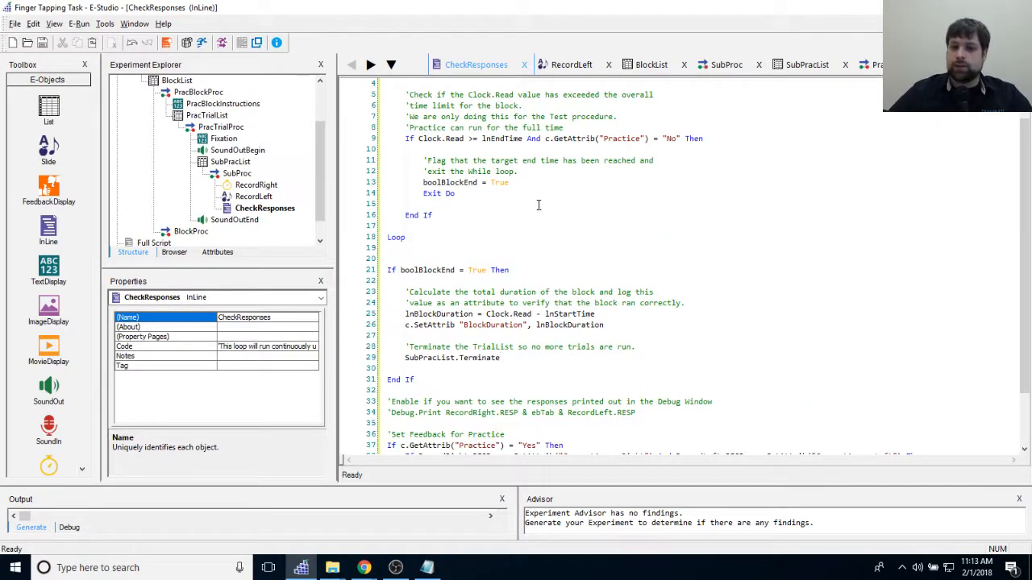
pyautogui.scroll(-2, 540, 205)
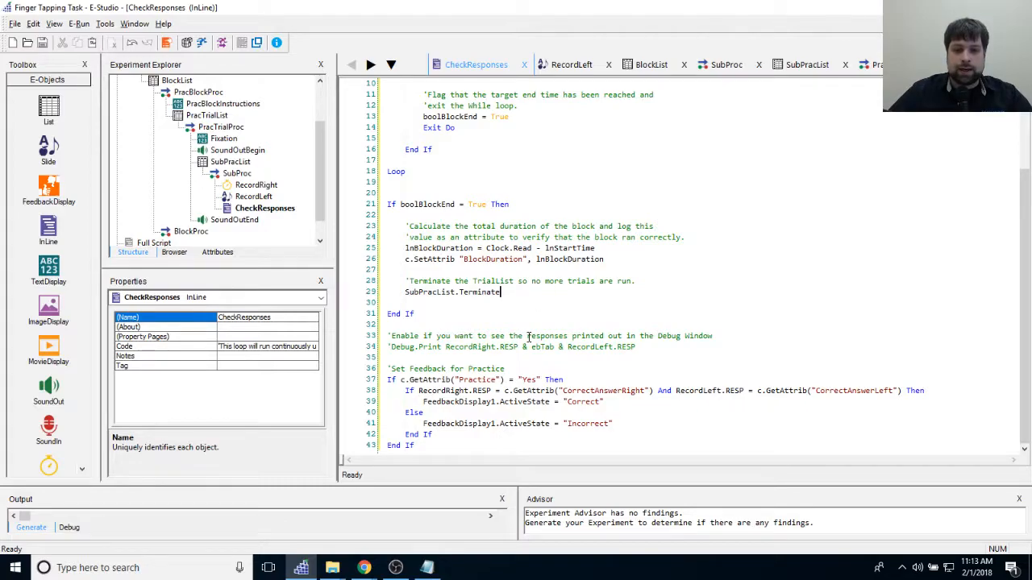
pyautogui.moveTo(388, 368); pyautogui.dragTo(528, 368)
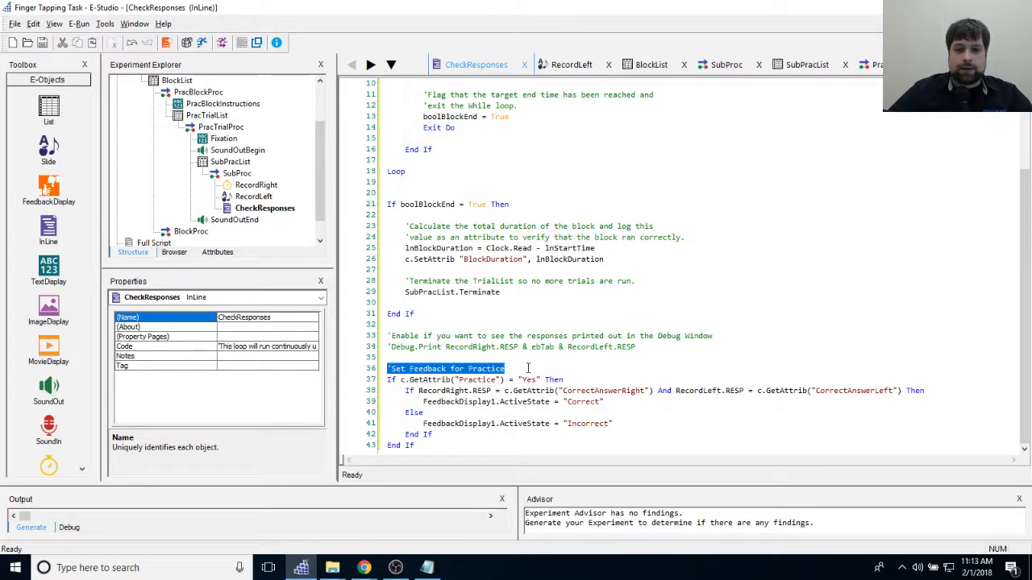
pyautogui.click(528, 368)
pyautogui.moveTo(400, 379); pyautogui.dragTo(563, 379)
pyautogui.click(459, 424)
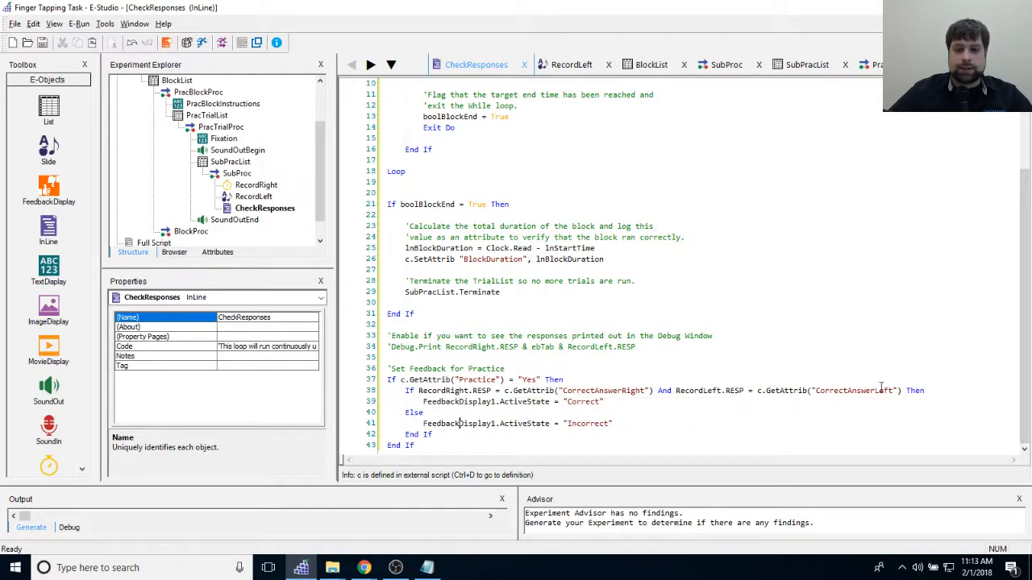
pyautogui.moveTo(424, 391); pyautogui.dragTo(500, 383)
pyautogui.click(537, 401)
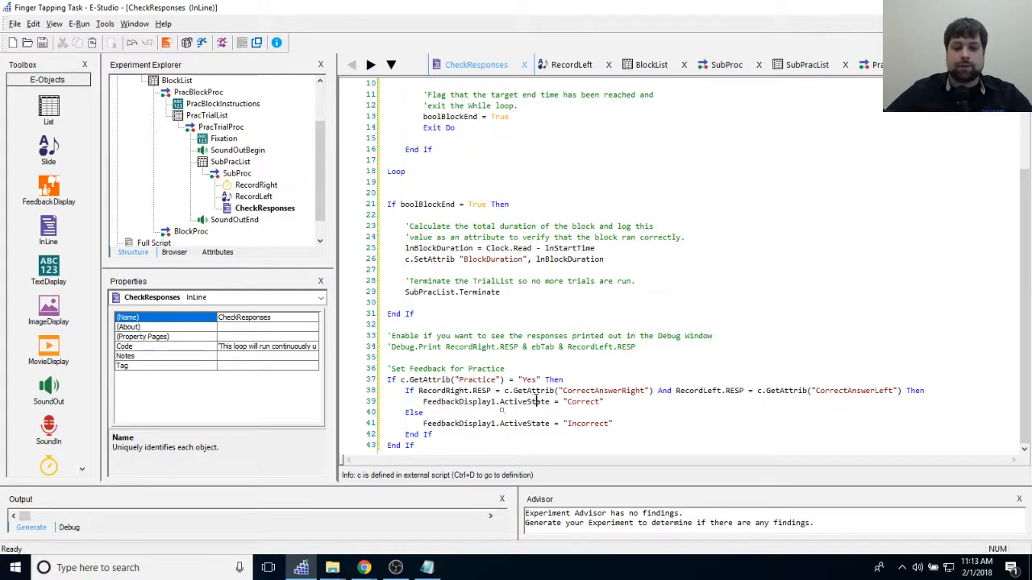
pyautogui.moveTo(419, 392); pyautogui.dragTo(506, 392)
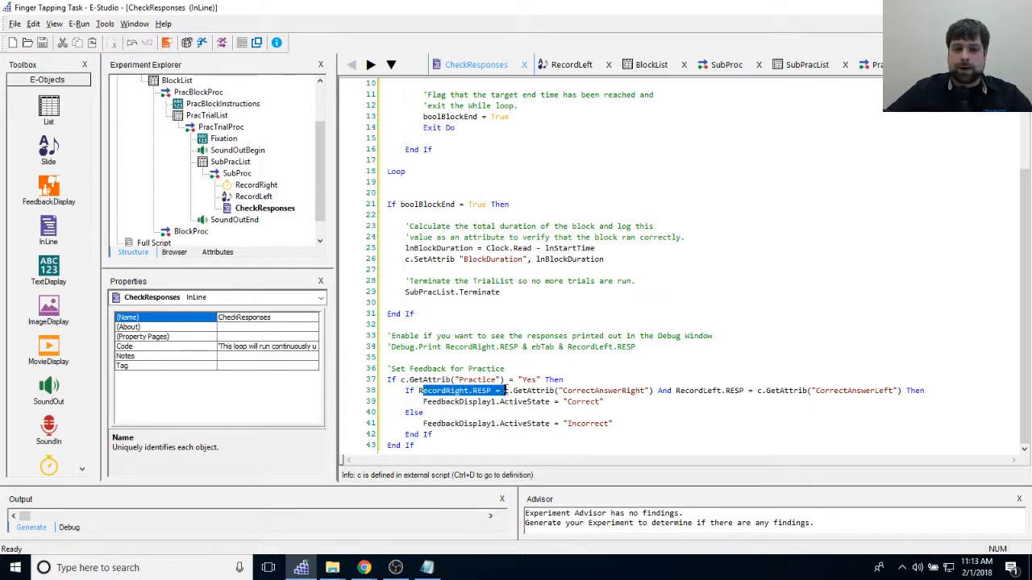
pyautogui.click(677, 391)
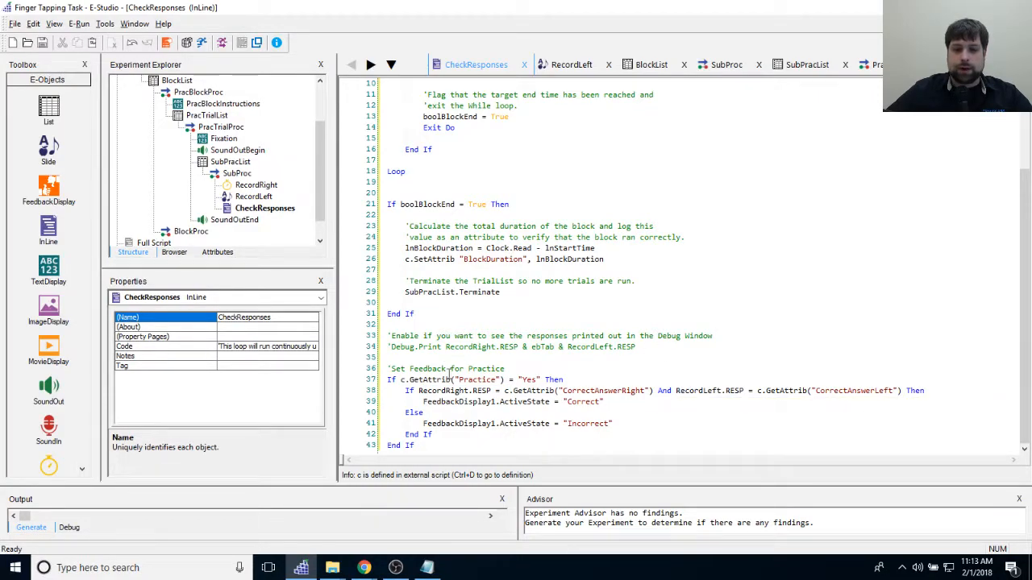
# Step: Examine the two lines that set the FeedbackDisplay1 ActiveState to "Correct" or "Incorrect"
pyautogui.moveTo(419, 399); pyautogui.dragTo(606, 401)
pyautogui.click(613, 403)
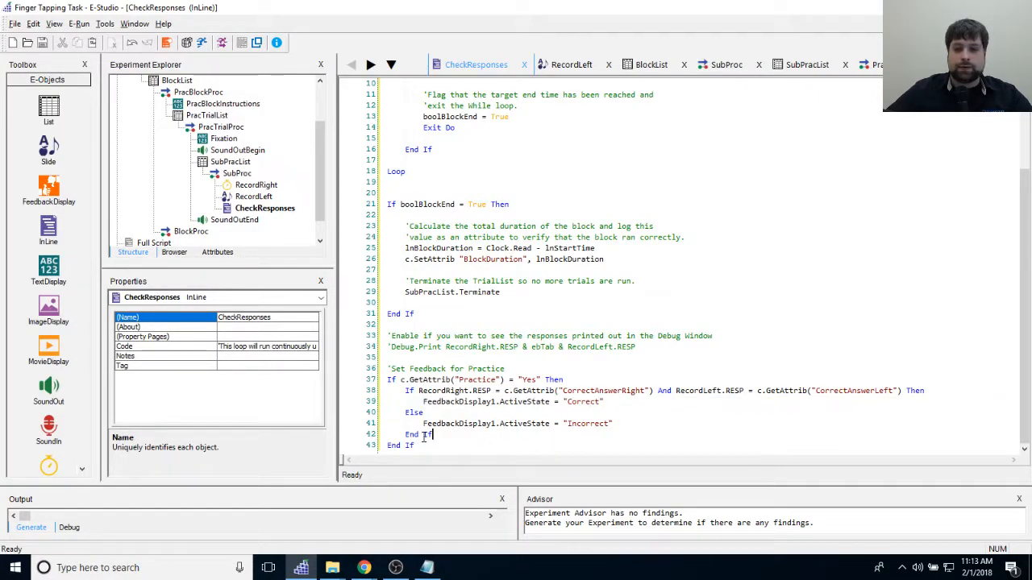
pyautogui.moveTo(417, 424); pyautogui.dragTo(661, 425)
pyautogui.click(651, 424)
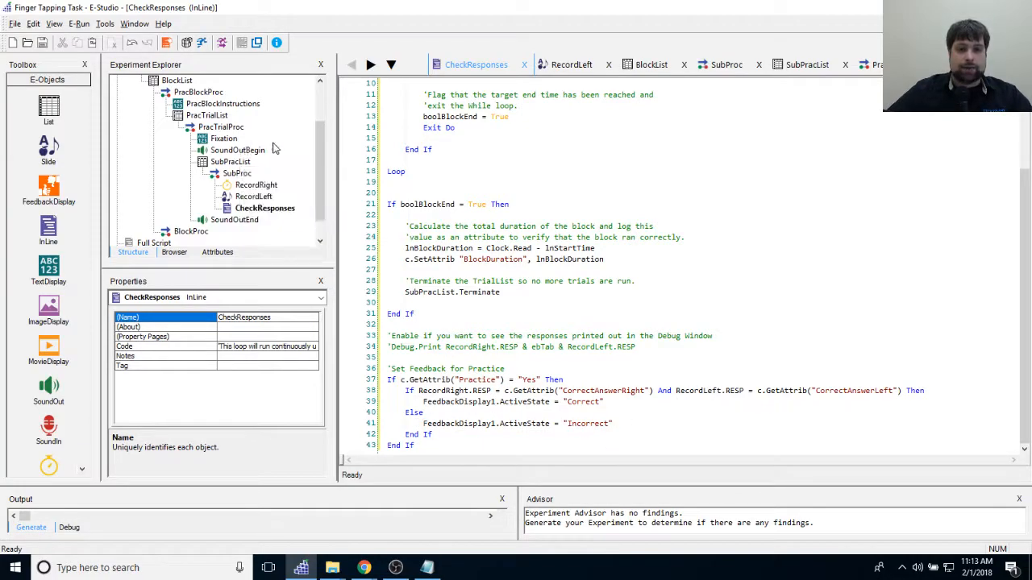
pyautogui.click(318, 157)
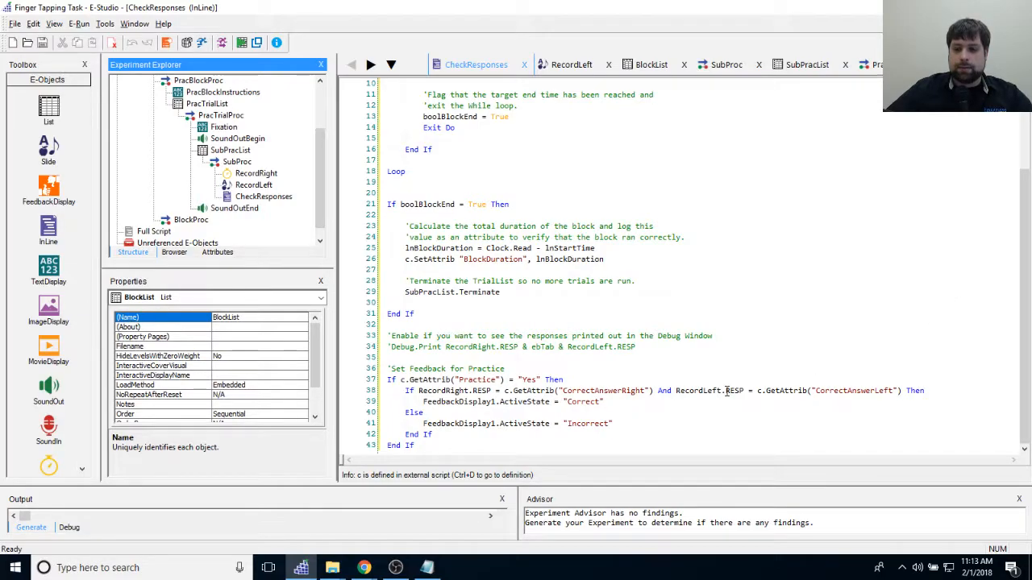
pyautogui.moveTo(425, 401); pyautogui.dragTo(626, 404)
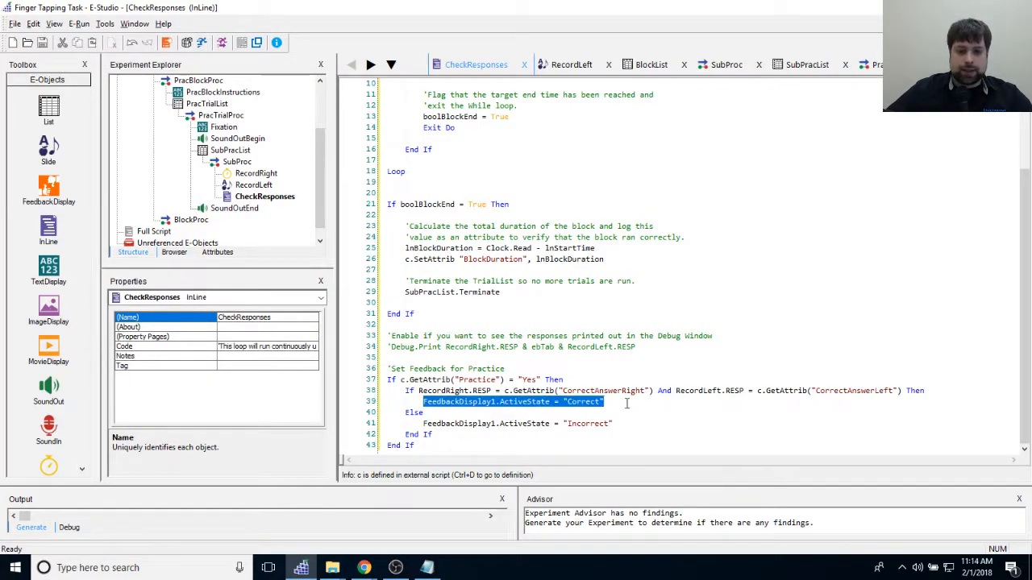
pyautogui.click(626, 404)
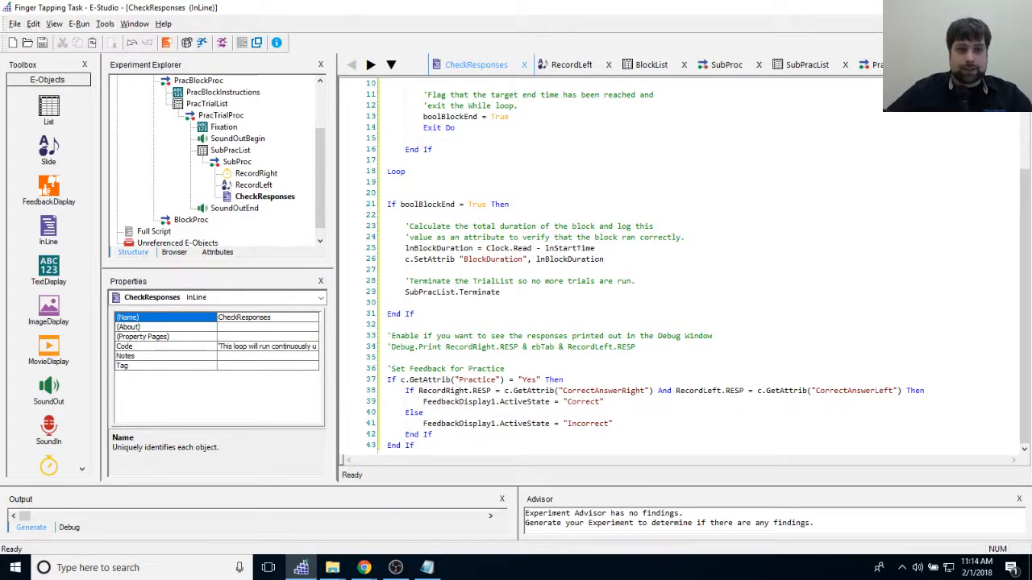
# Step: Open the SubProc timeline and add a FeedbackDisplay object after CheckResponses
pyautogui.doubleClick(245, 162)
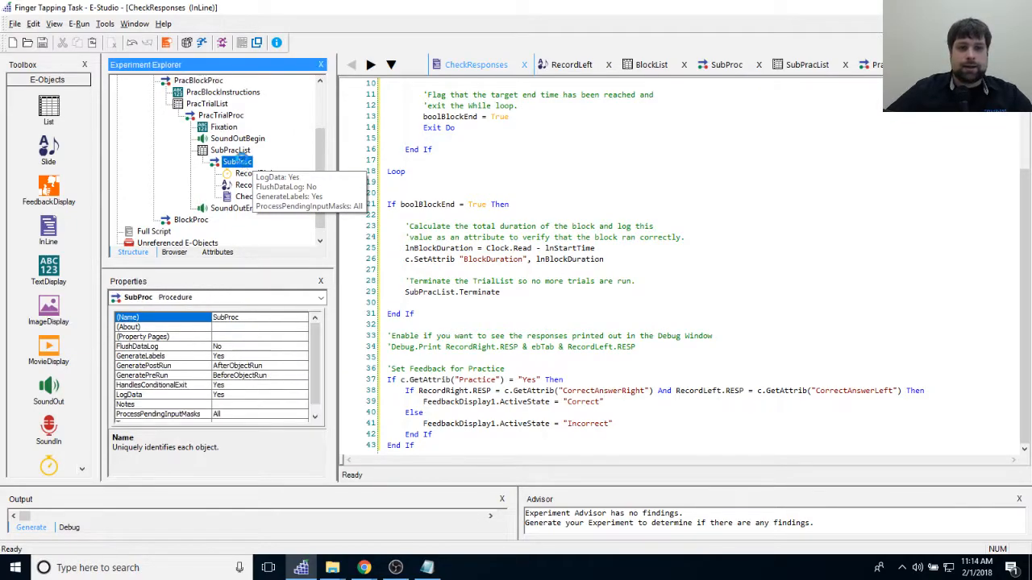
pyautogui.click(731, 244)
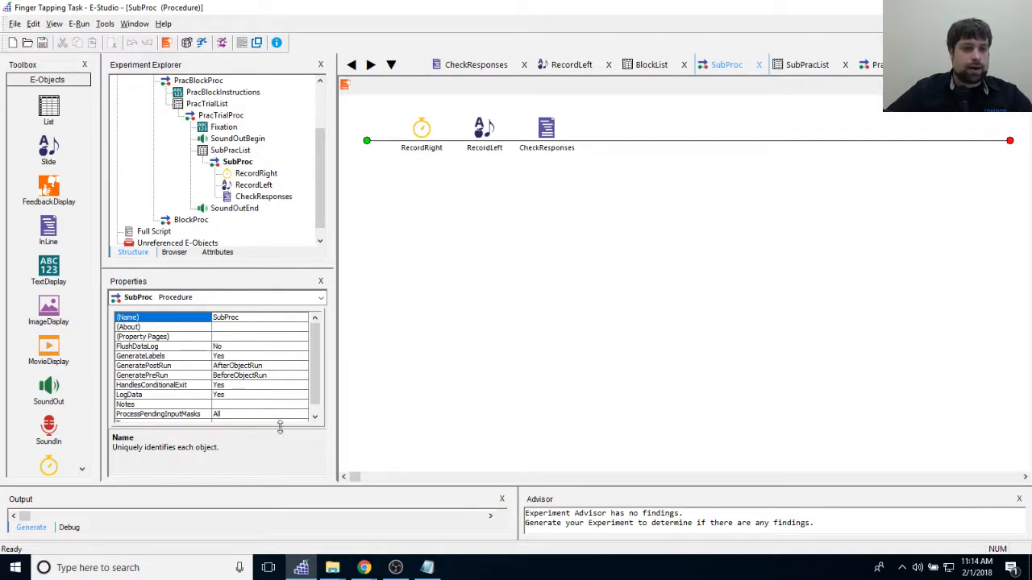
pyautogui.moveTo(49, 187); pyautogui.dragTo(653, 129)
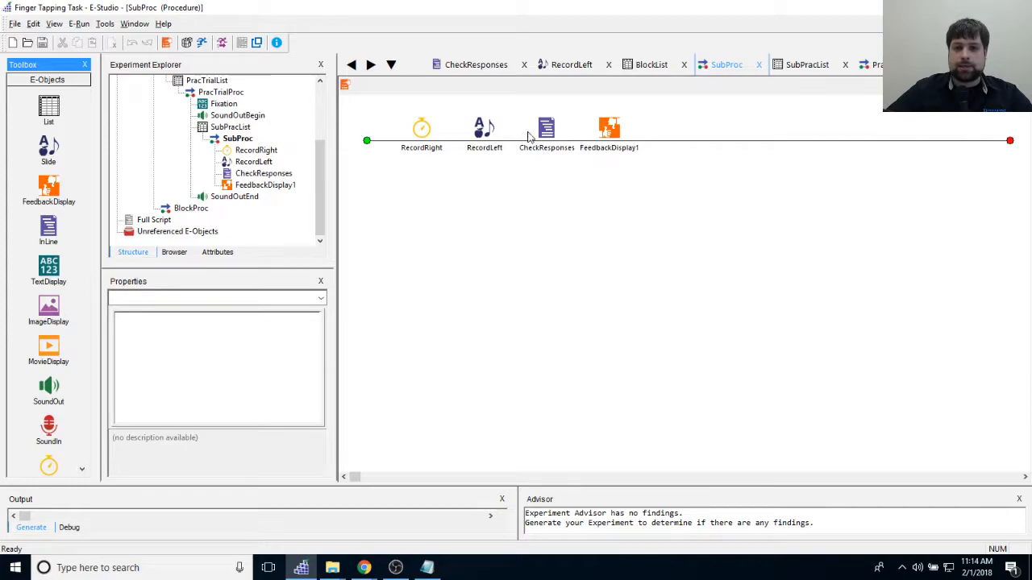
# Step: Reopen the CheckResponses script to check its feedback object references, and select FeedbackDisplay1 under SubProc
pyautogui.rightClick(252, 173)
pyautogui.click(258, 178)
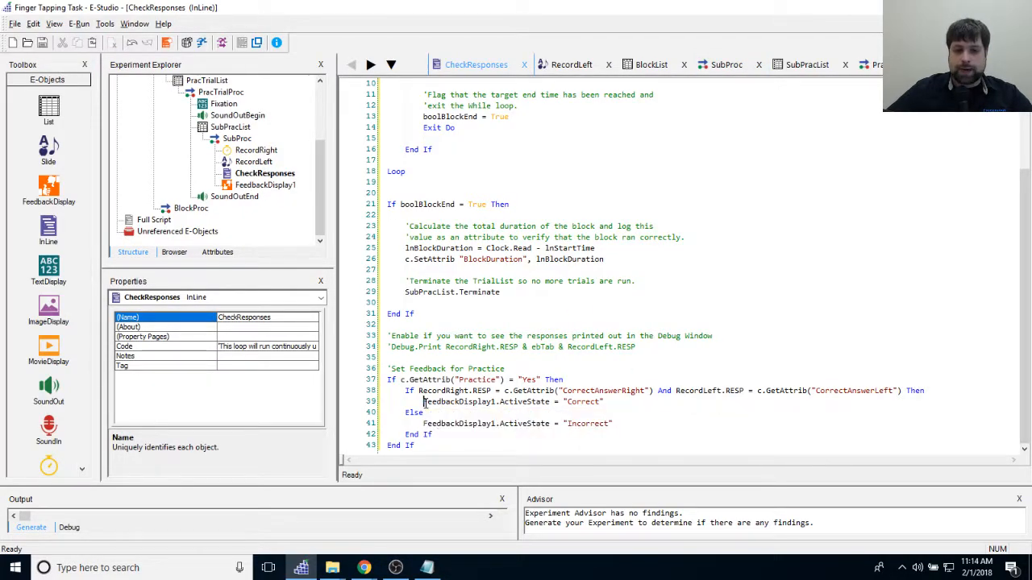
pyautogui.click(263, 185)
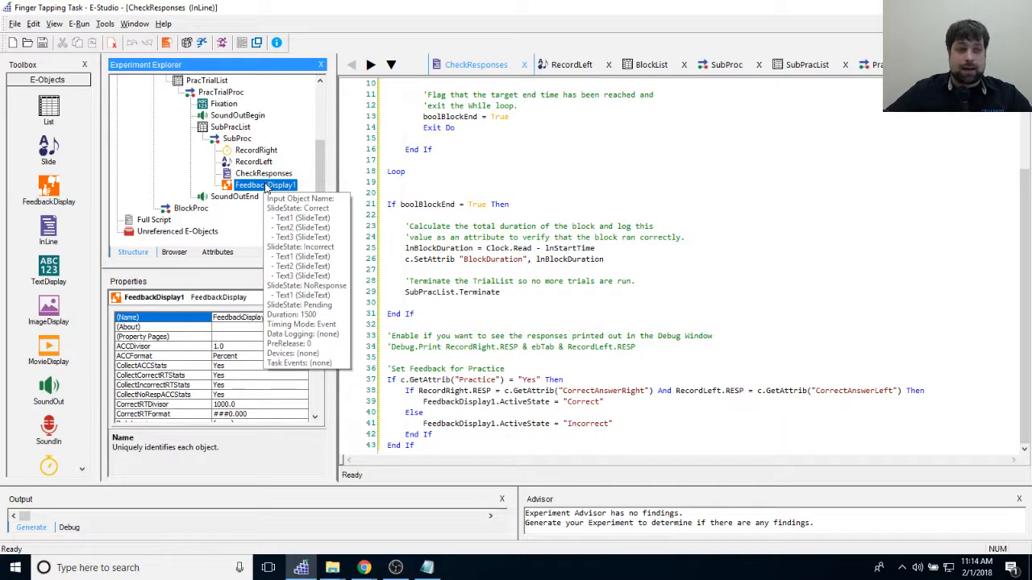
# Step: Open FeedbackDisplay1, view its Correct and Incorrect states, and set its input object name to RecordRight
pyautogui.doubleClick(265, 185)
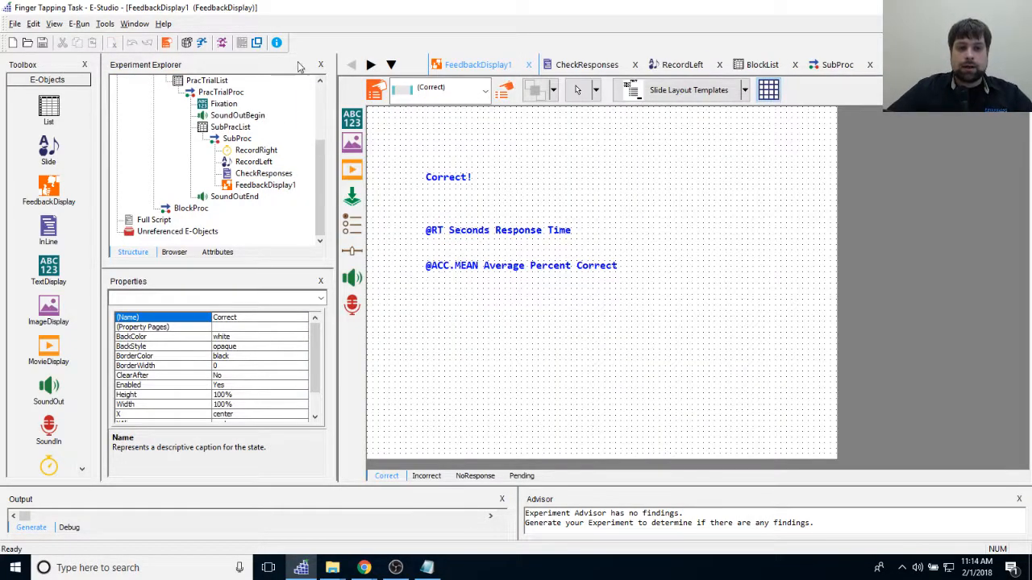
pyautogui.click(427, 475)
pyautogui.click(385, 475)
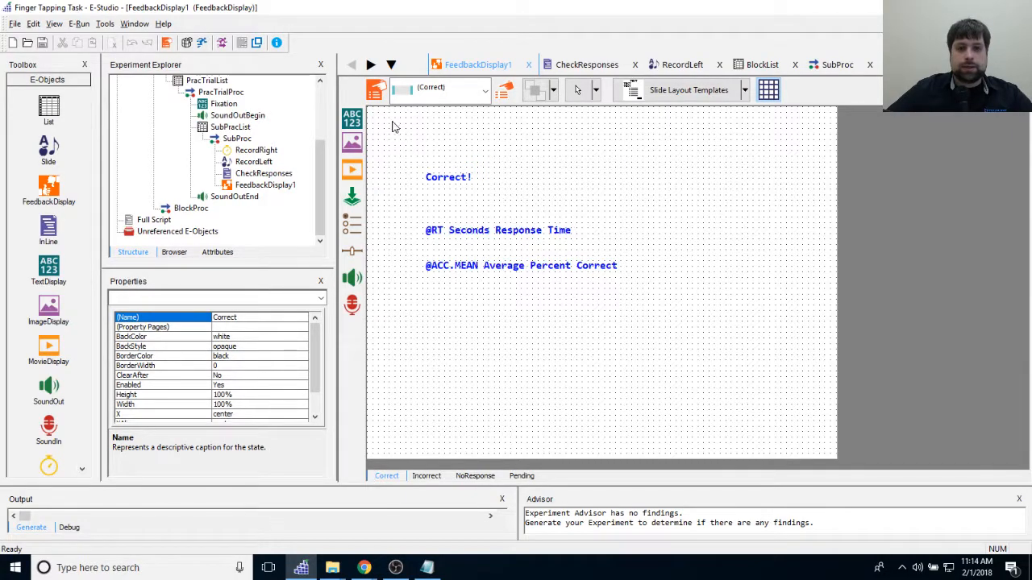
pyautogui.click(376, 91)
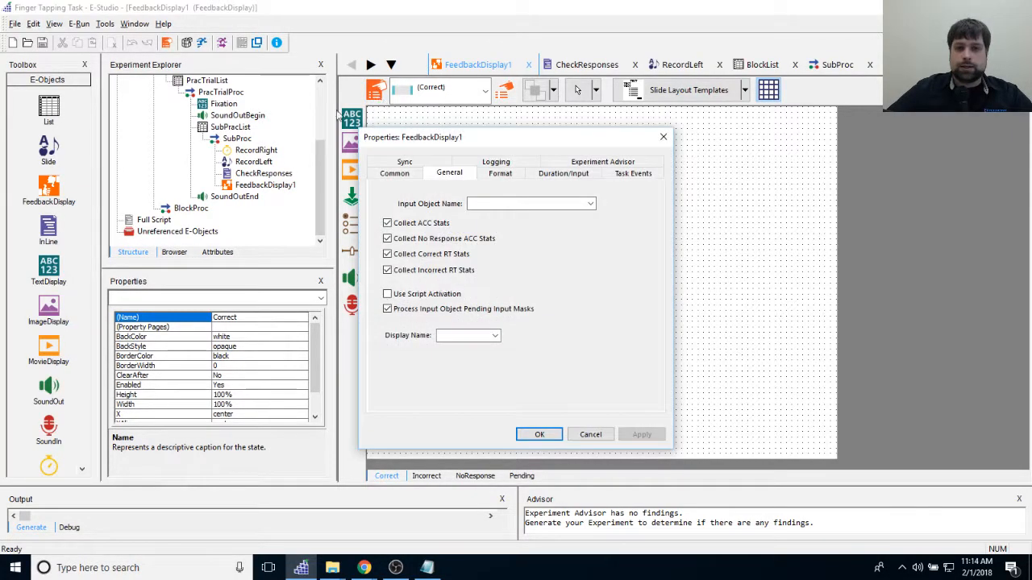
pyautogui.click(590, 204)
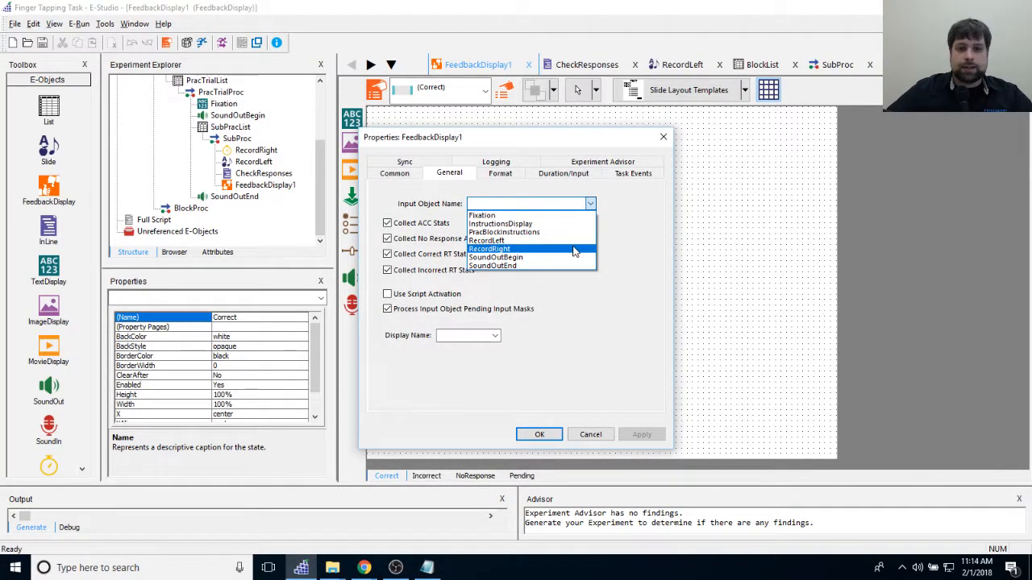
pyautogui.click(580, 249)
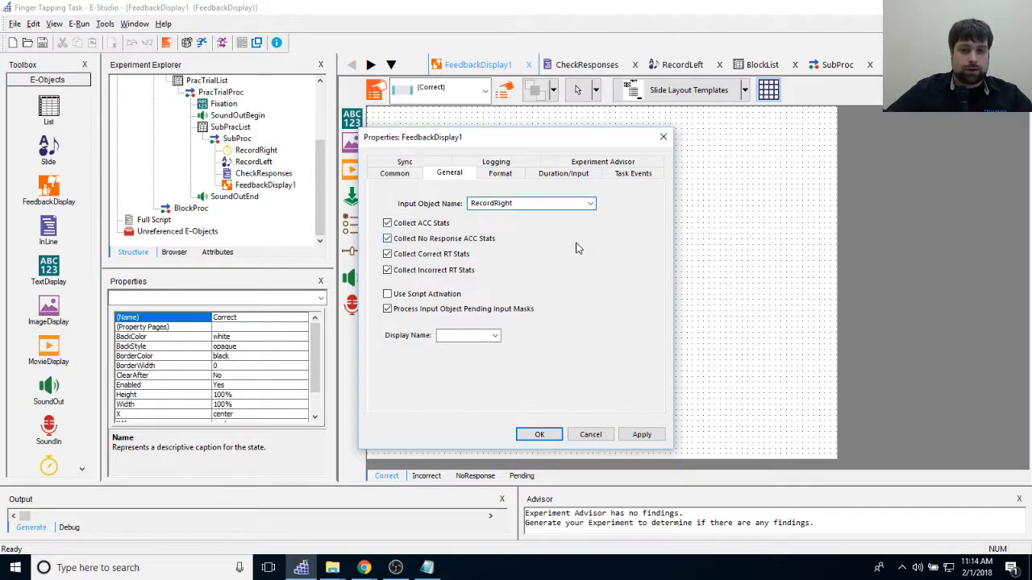
# Step: Enable Use Script Activation for FeedbackDisplay1 and accept its properties
pyautogui.click(387, 238)
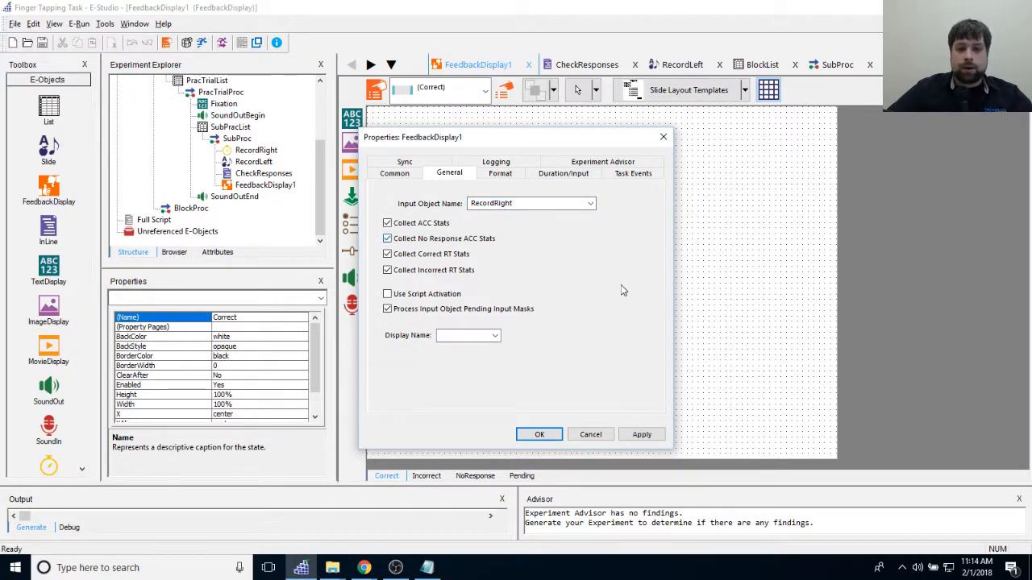
pyautogui.click(387, 295)
pyautogui.click(387, 295)
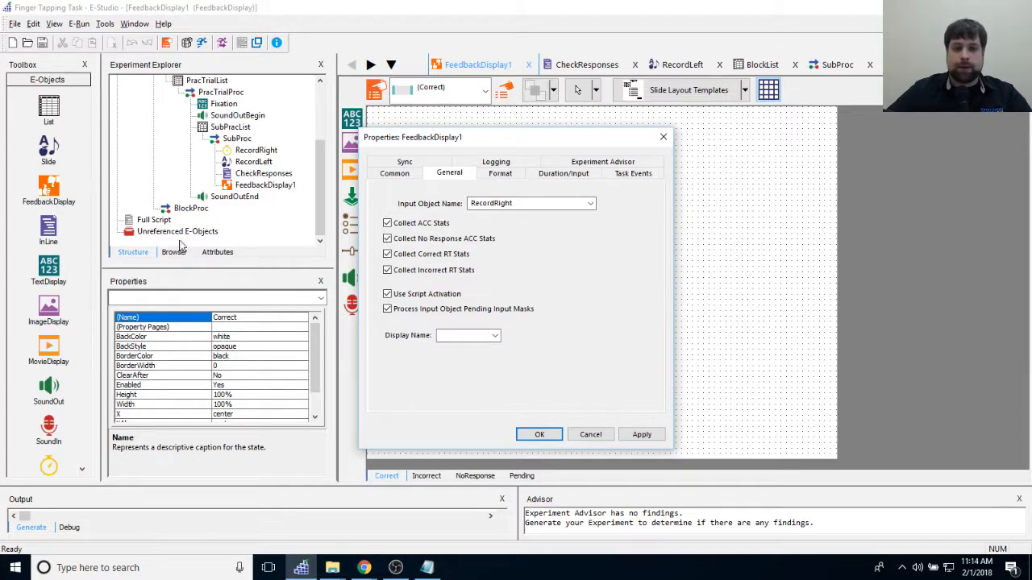
pyautogui.moveTo(546, 145); pyautogui.dragTo(593, 129)
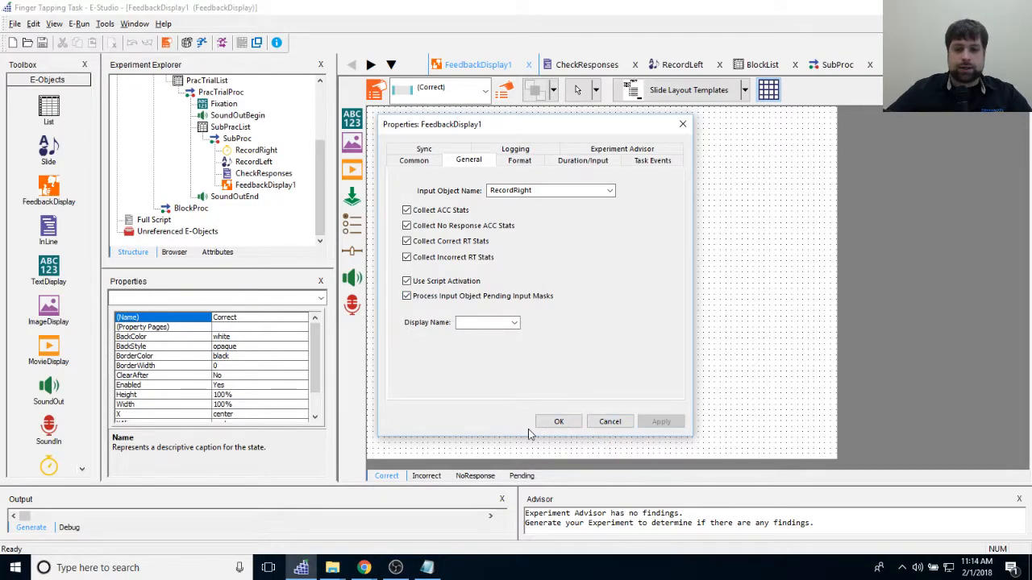
pyautogui.click(554, 424)
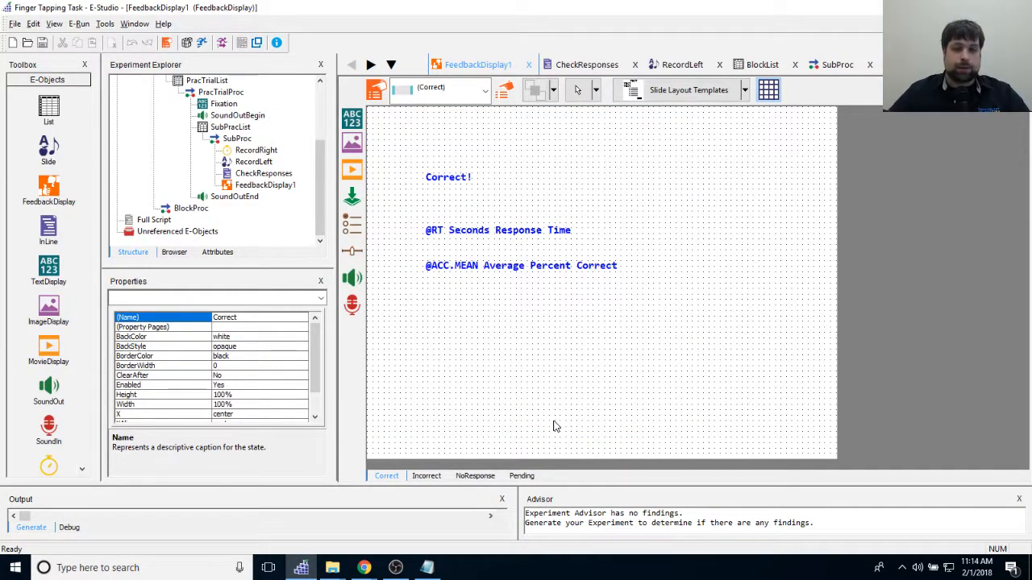
# Step: Review RecordLeft and the CheckResponses script, and recheck the general properties of FeedbackDisplay1
pyautogui.click(254, 163)
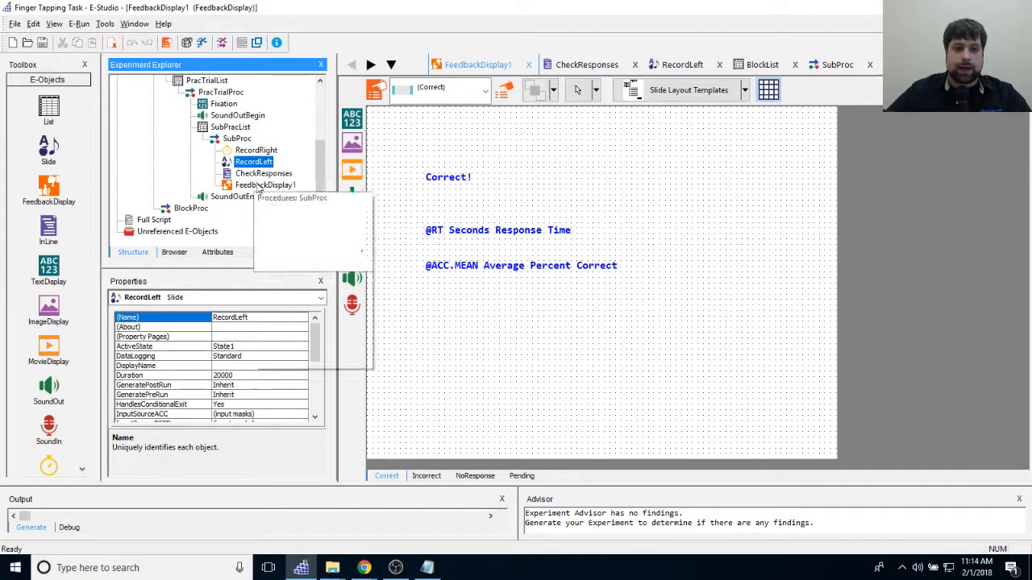
pyautogui.click(681, 340)
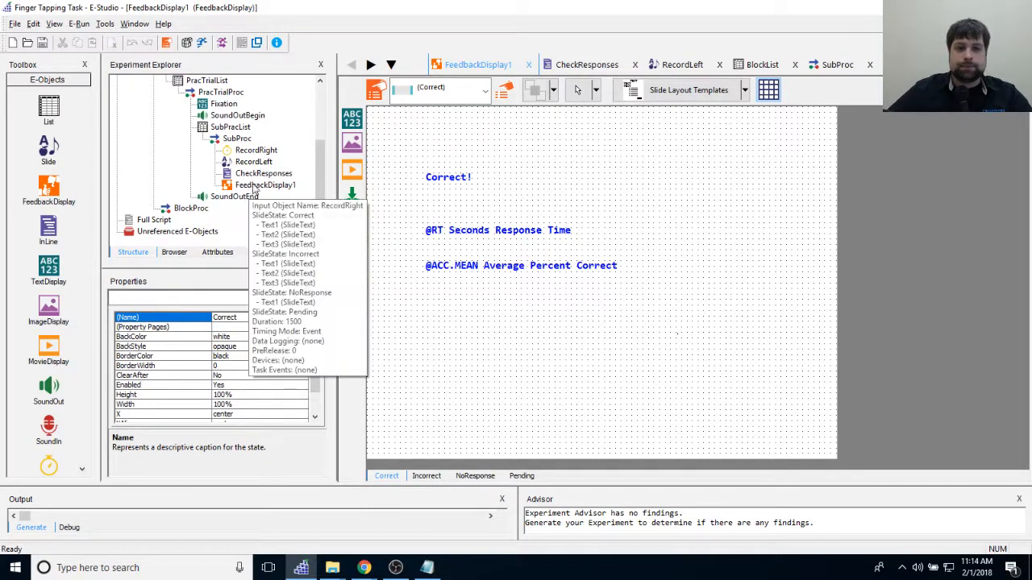
pyautogui.doubleClick(263, 173)
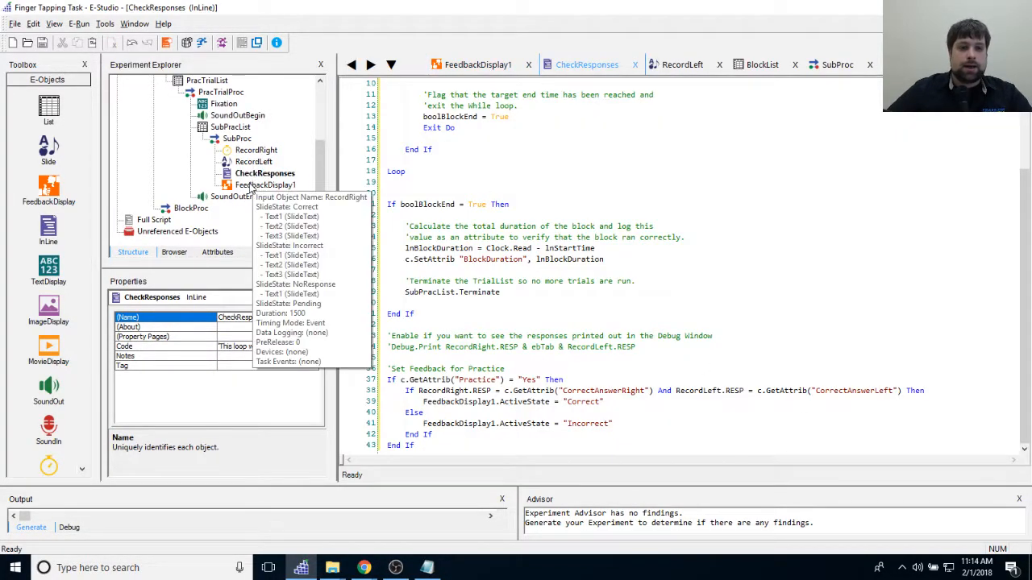
pyautogui.doubleClick(251, 185)
pyautogui.click(378, 91)
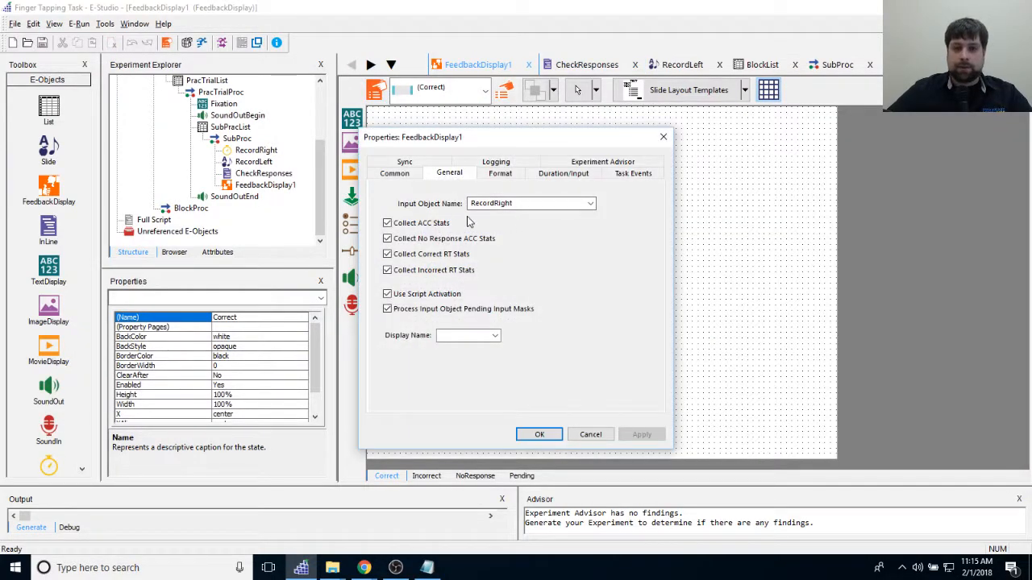
pyautogui.click(663, 139)
# Step: Examine the CheckResponses line that compares the RecordRight and RecordLeft responses with their correct answers
pyautogui.doubleClick(256, 172)
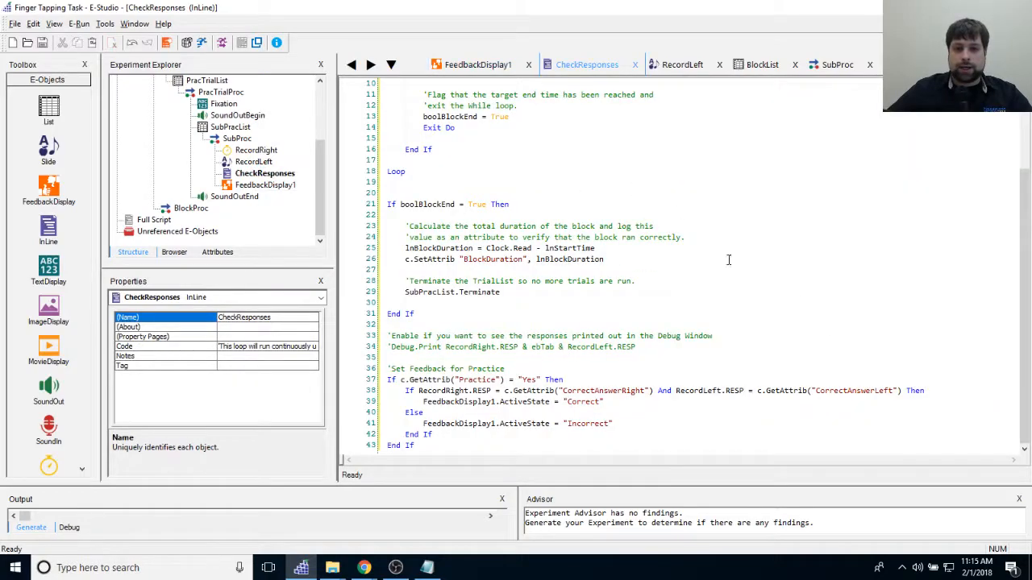
pyautogui.moveTo(418, 390); pyautogui.dragTo(582, 390)
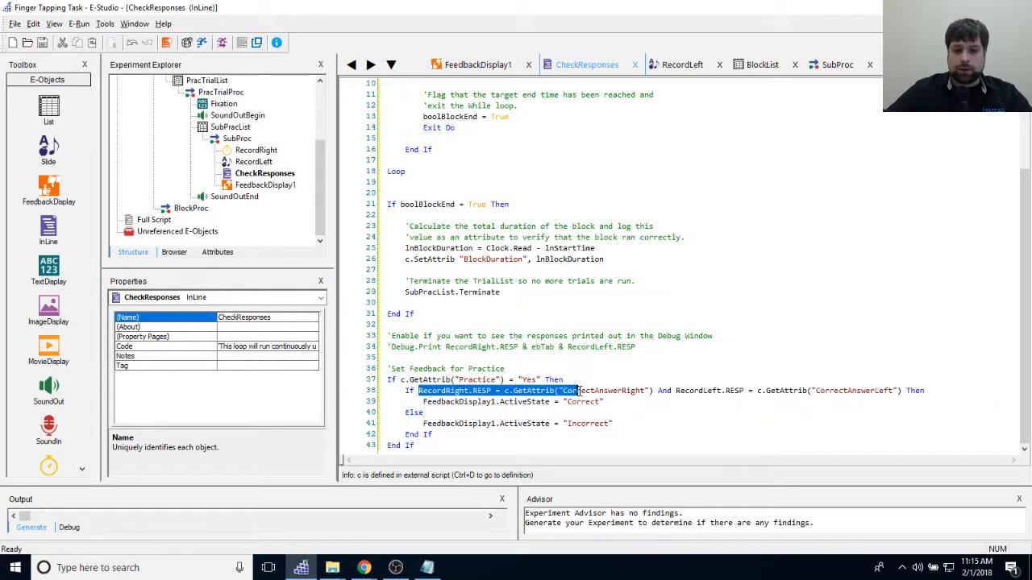
pyautogui.moveTo(659, 391); pyautogui.dragTo(919, 392)
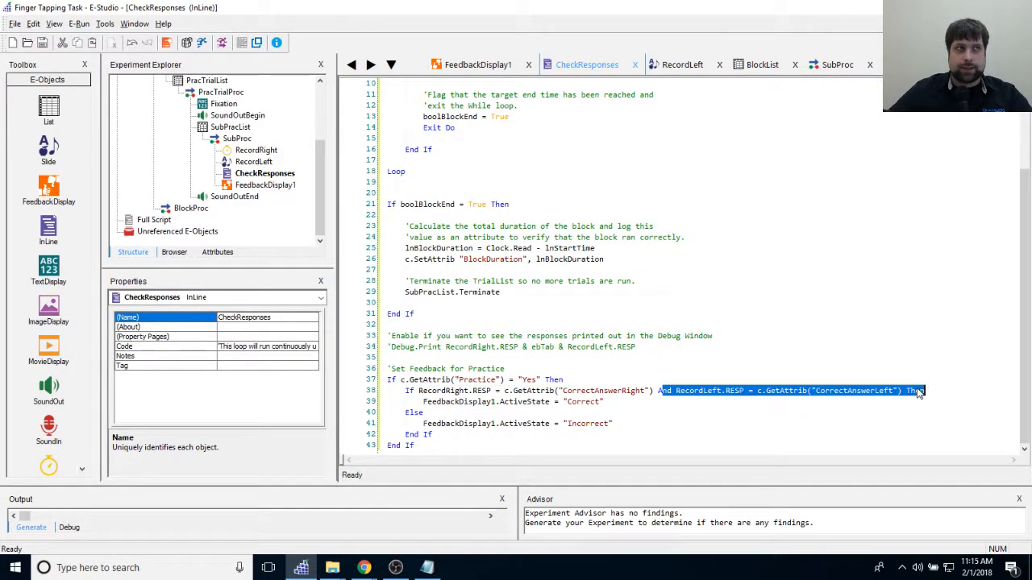
pyautogui.click(699, 424)
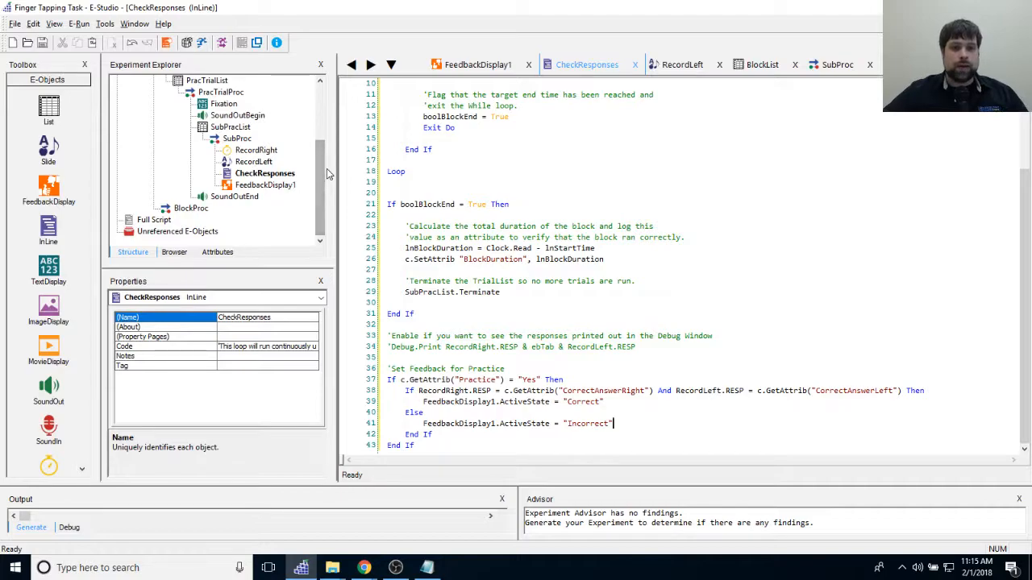
# Step: Save the experiment and close all open object windows
pyautogui.click(42, 41)
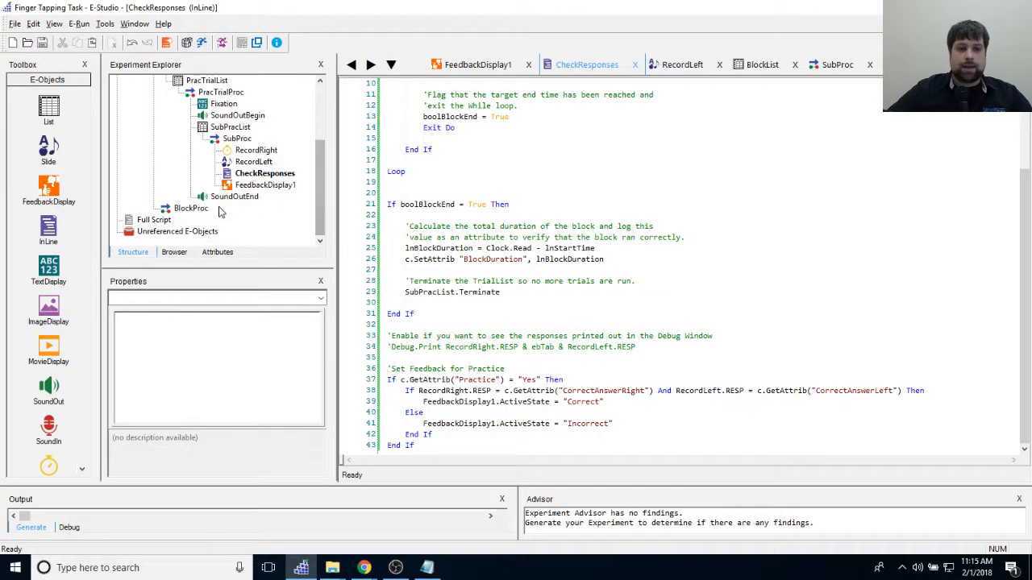
pyautogui.click(135, 23)
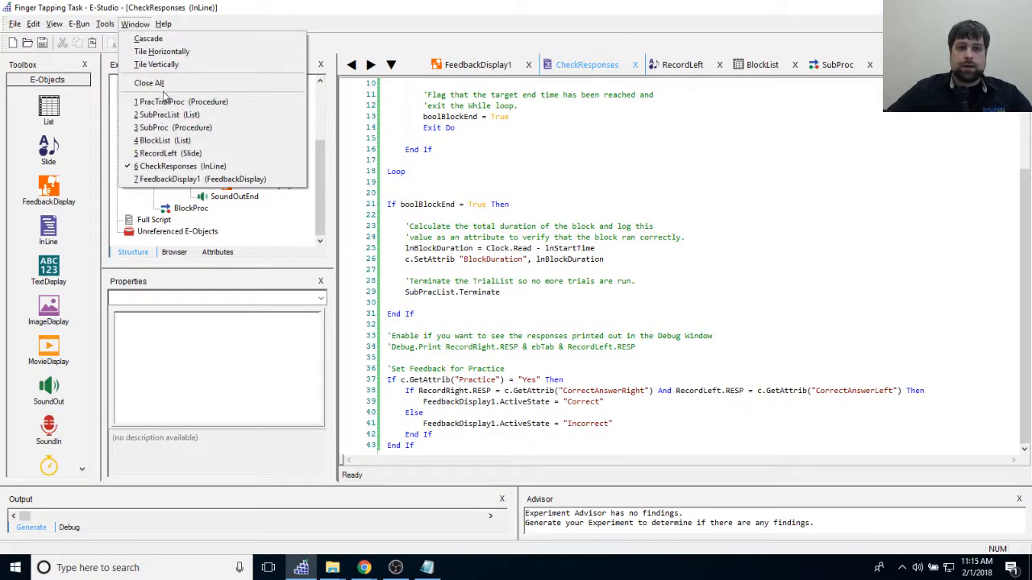
pyautogui.click(171, 96)
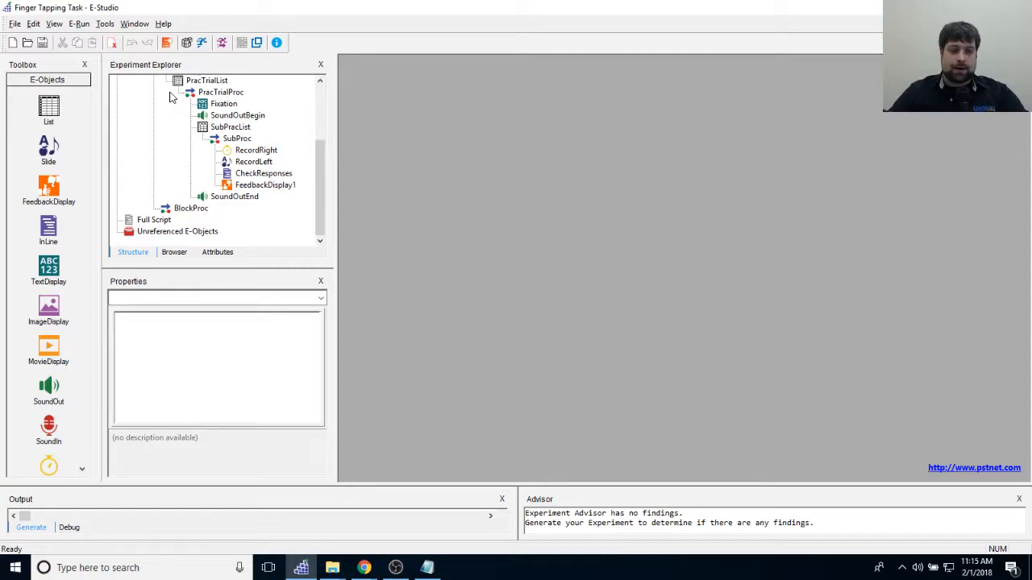
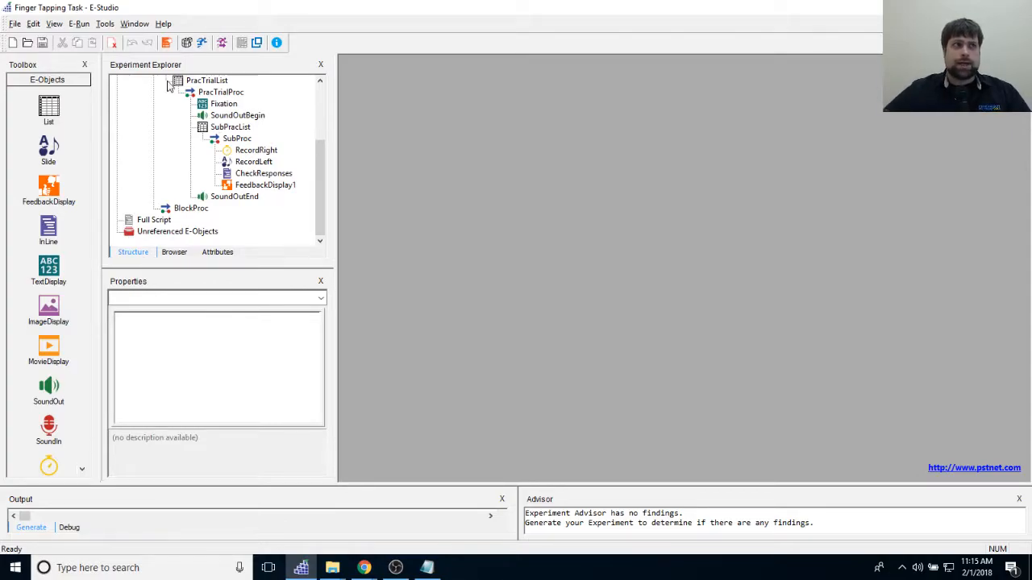
# Step: Open the BlockProc timeline, add a TextDisplay object to it and name it BlockInstructions
pyautogui.doubleClick(187, 209)
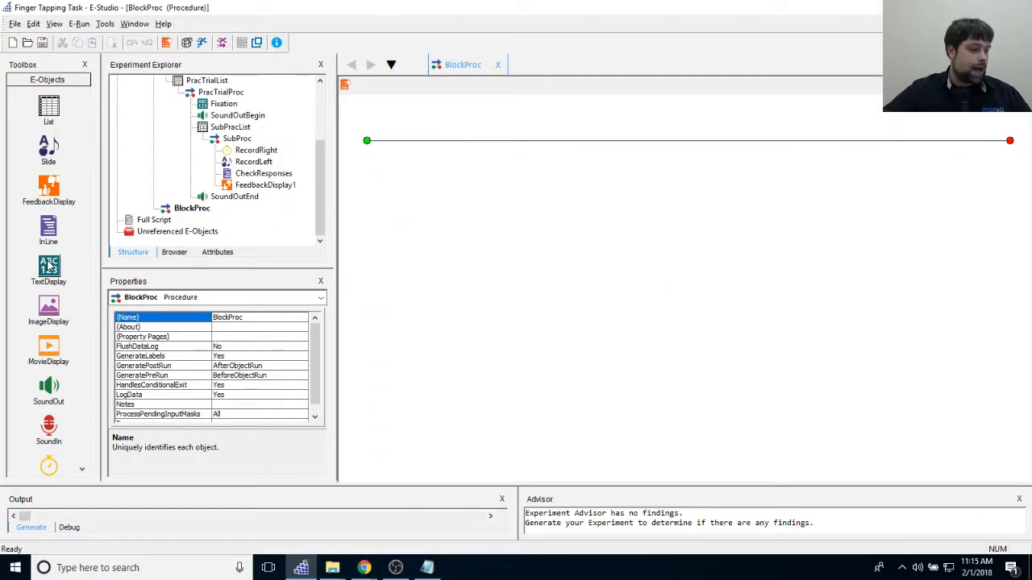
pyautogui.moveTo(48, 266); pyautogui.dragTo(422, 320)
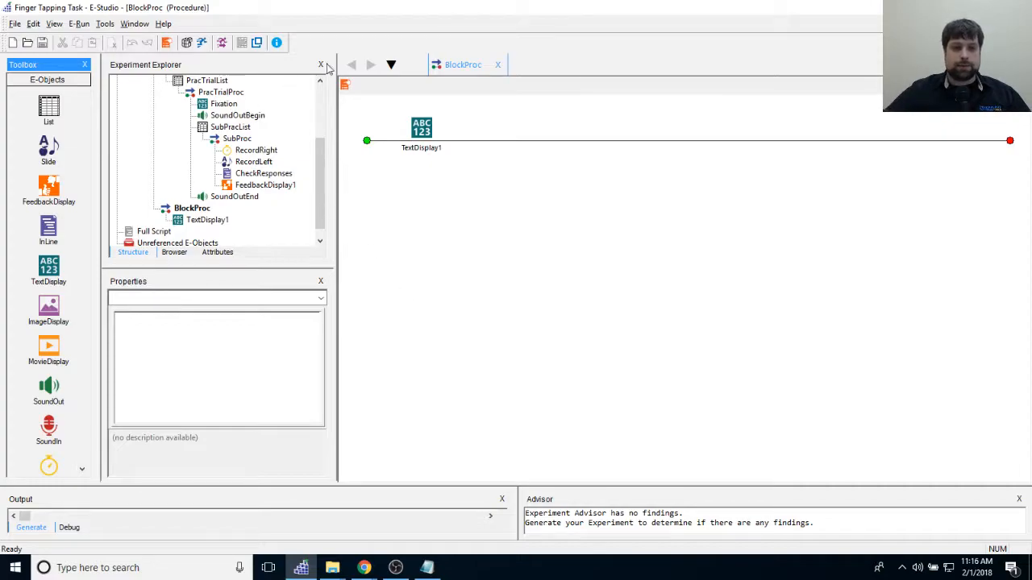
pyautogui.click(420, 147)
pyautogui.rightClick(421, 147)
pyautogui.click(449, 196)
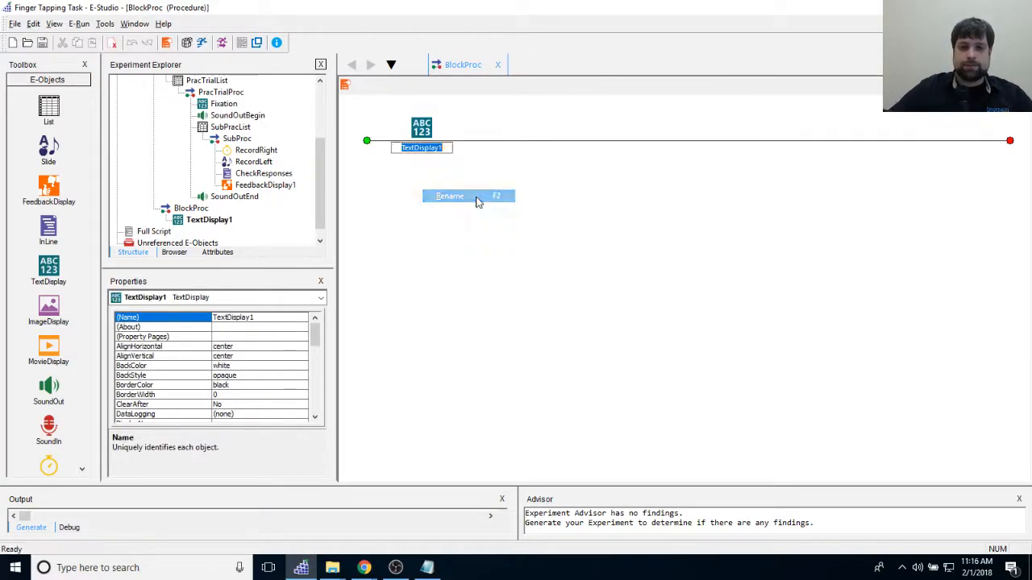
pyautogui.write('BlockInst')
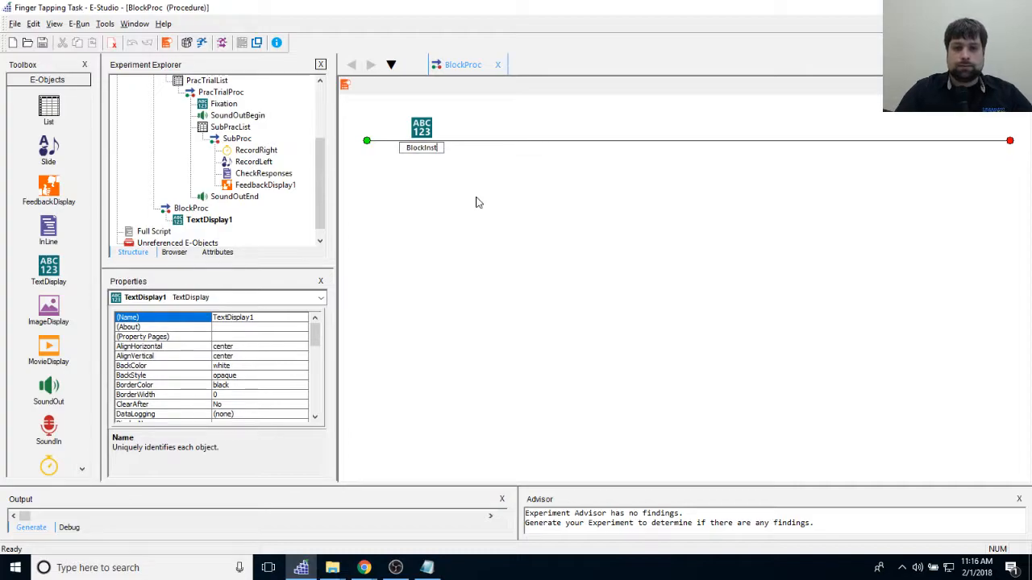
pyautogui.write('ructions')
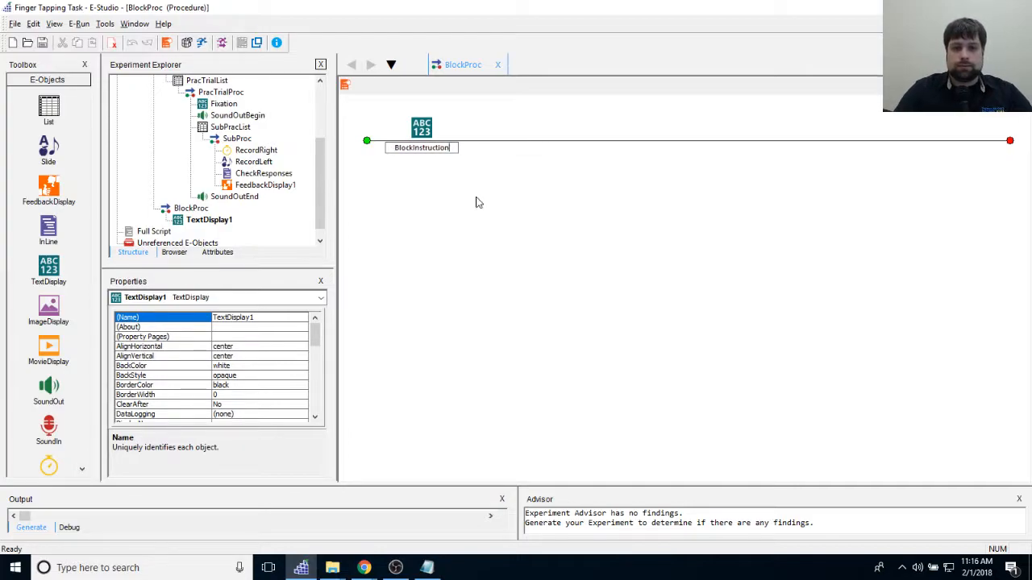
pyautogui.press('Return')
# Step: Open BlockInstructions and enter the first line "We will now begin the real task."
pyautogui.moveTo(319, 108); pyautogui.dragTo(319, 154)
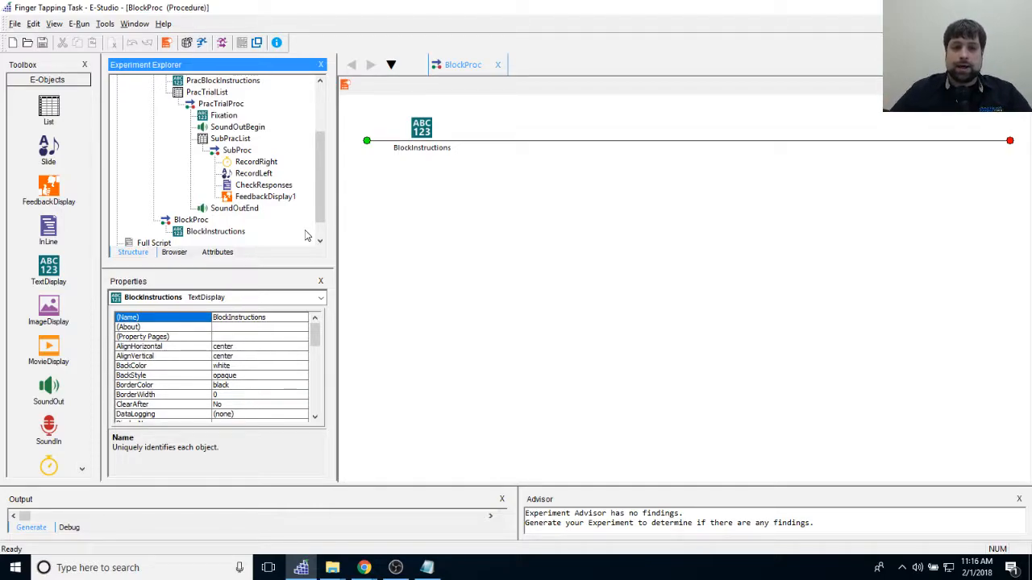
pyautogui.click(432, 119)
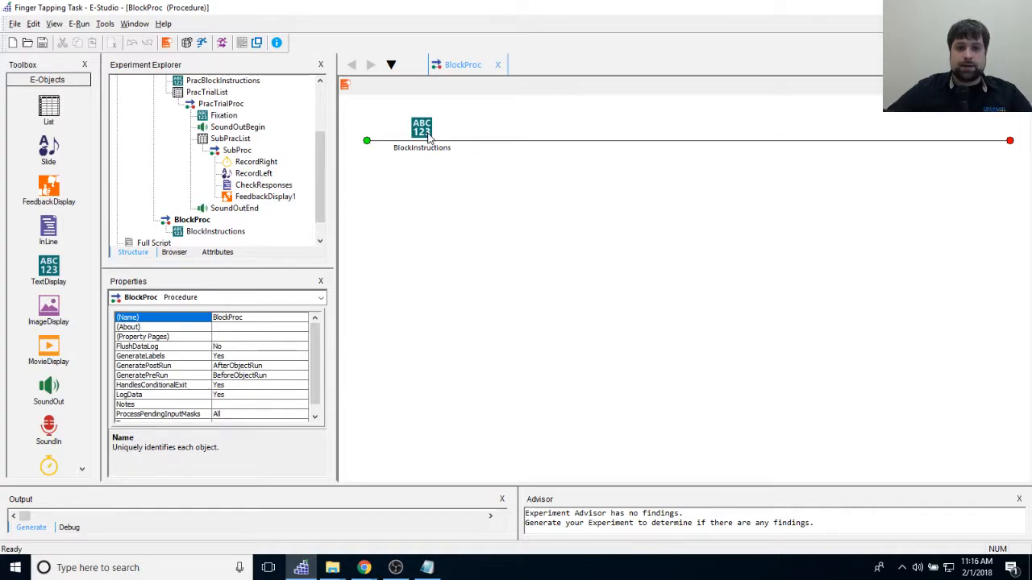
pyautogui.doubleClick(427, 136)
pyautogui.click(577, 216)
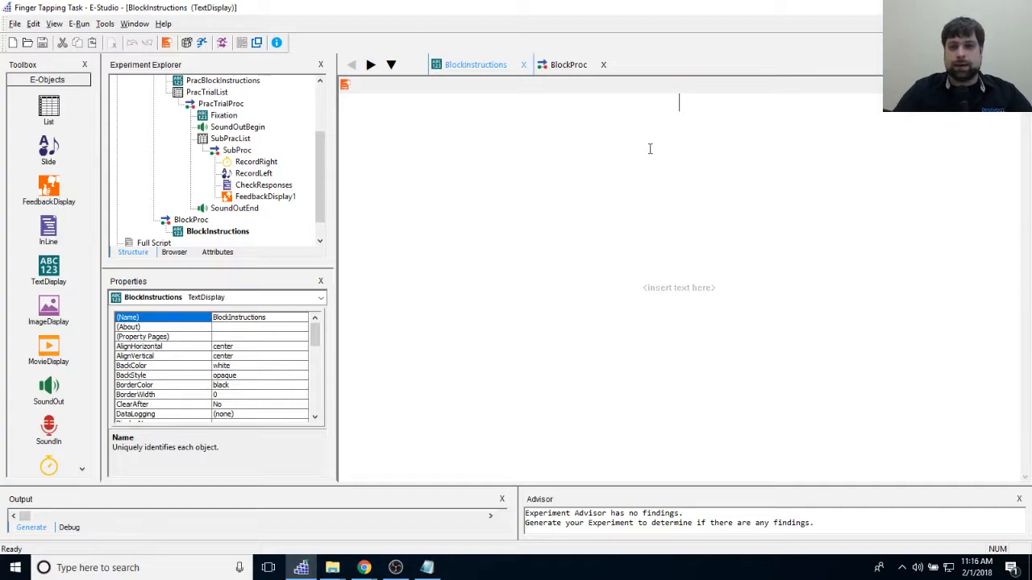
pyautogui.write('We will now begin the real task.')
pyautogui.press('Return')
# Step: Add the line "You will see a fixation followed by an auitory beep." to BlockInstructions and save the experiment
pyautogui.write('You ')
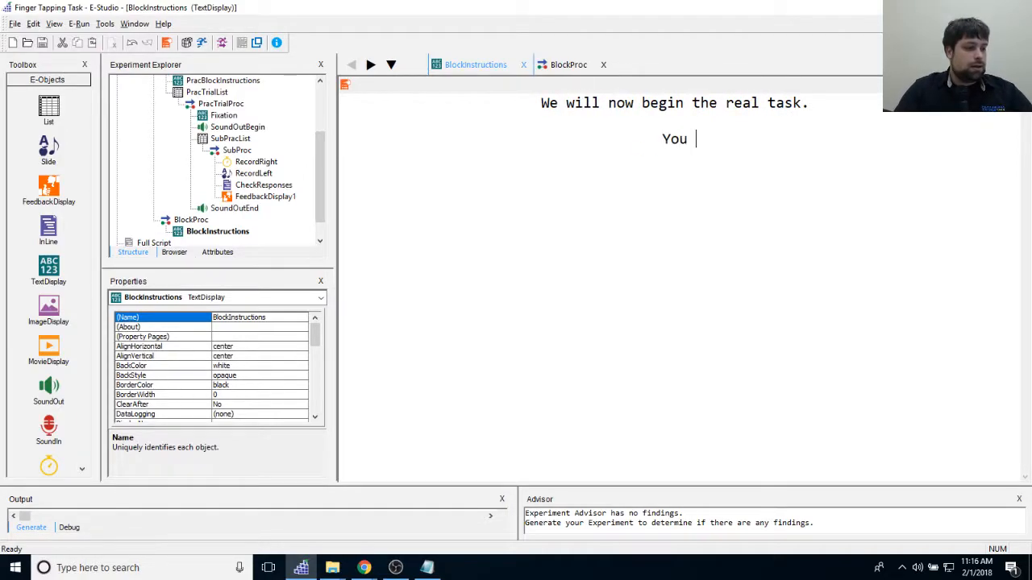
pyautogui.write('will see a fixation')
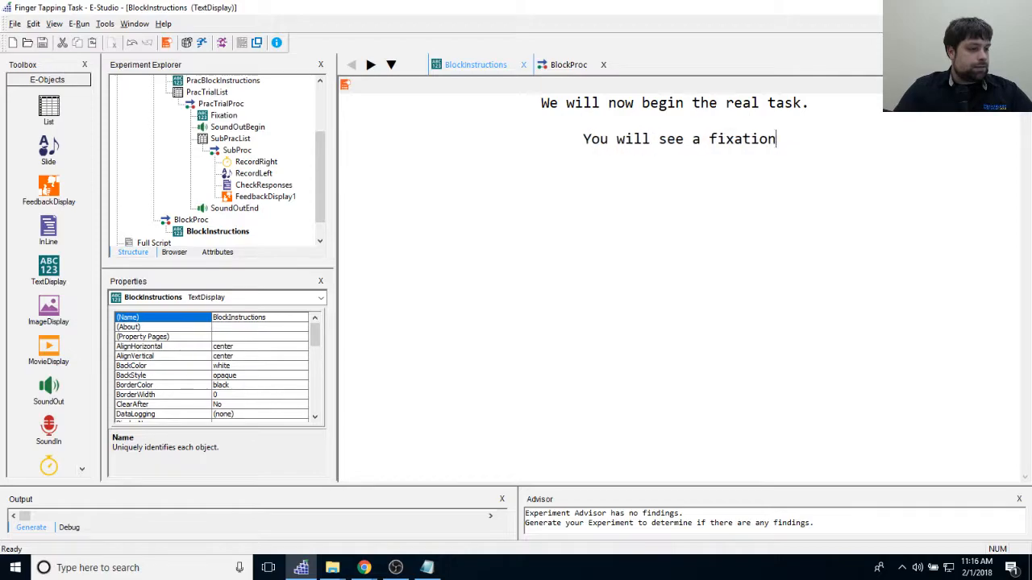
pyautogui.write(' followed by a')
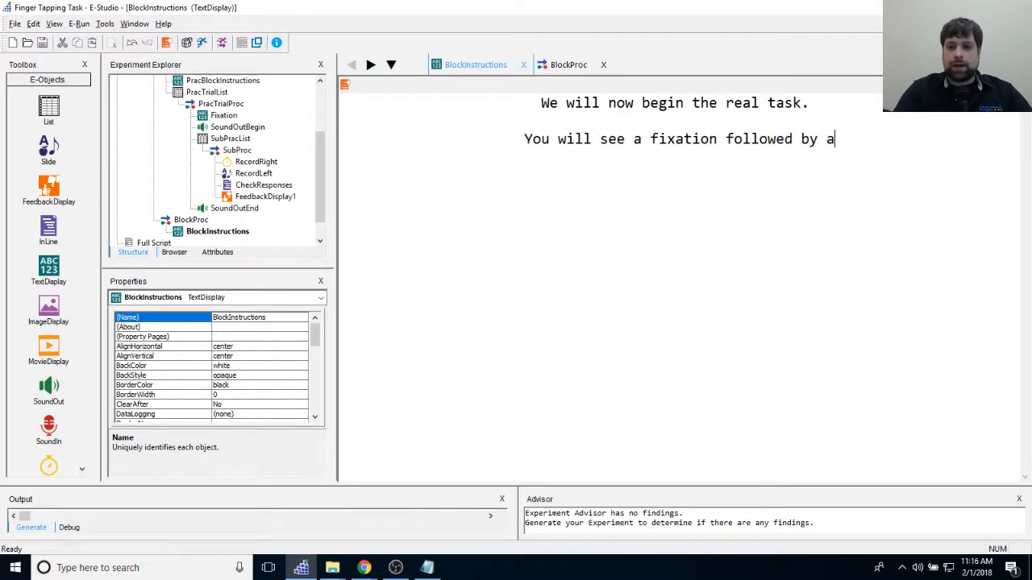
pyautogui.write('n auitory beep')
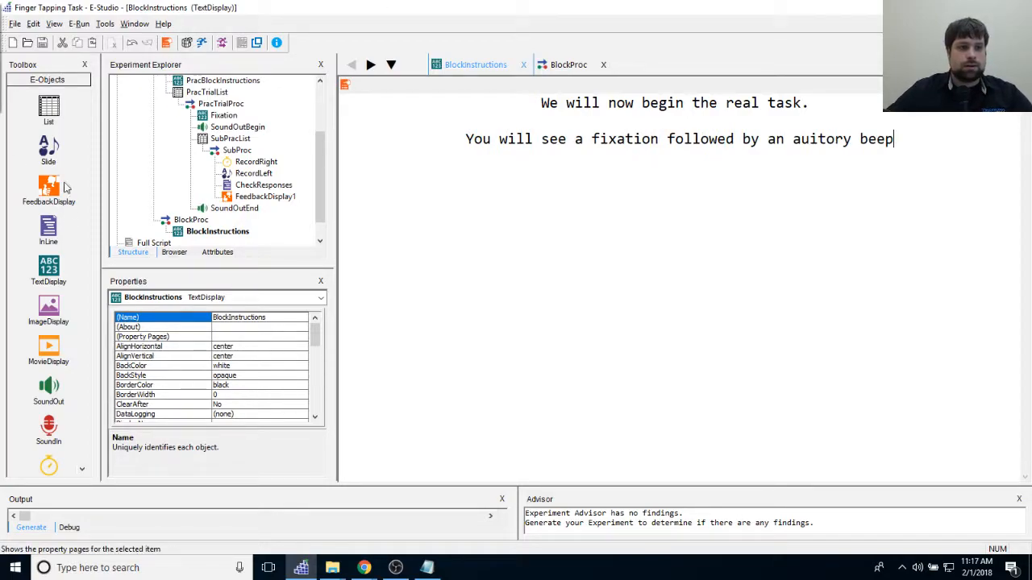
pyautogui.click(42, 45)
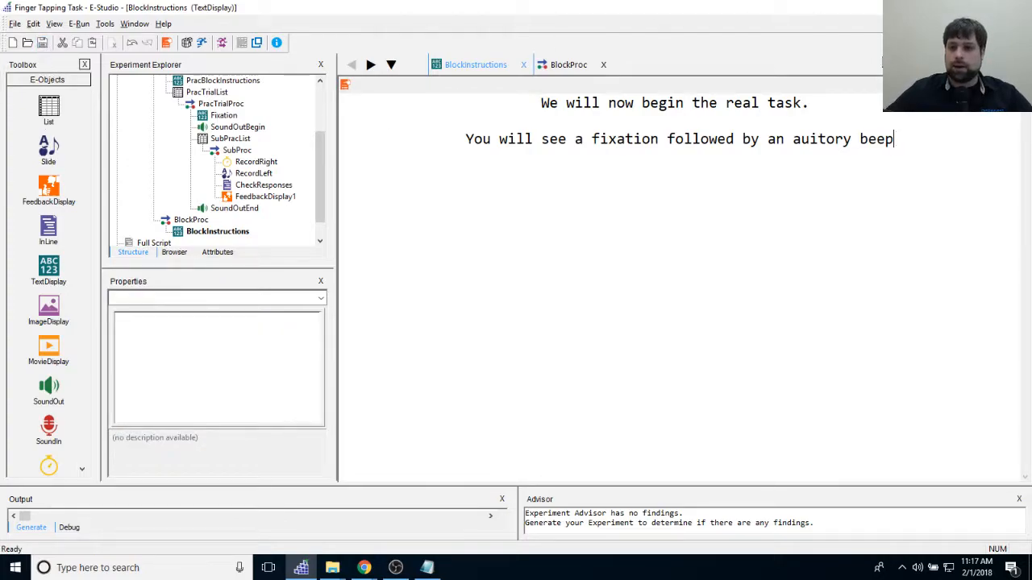
pyautogui.write('.')
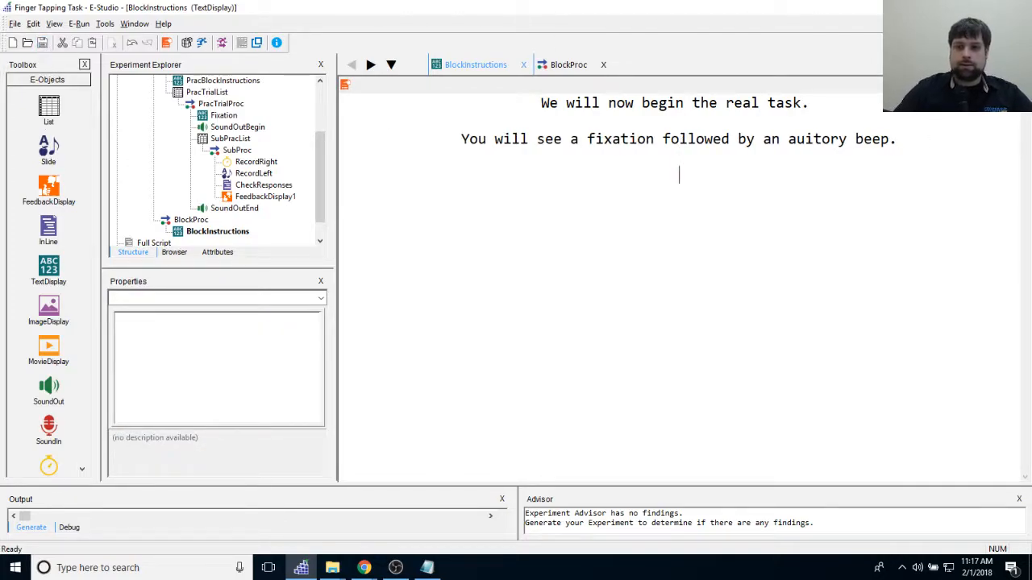
# Step: Add the line "When the beep occurs, start pressing keys 1, 3, 5, 2 and 4 on both hands." to BlockInstructions
pyautogui.write('When t')
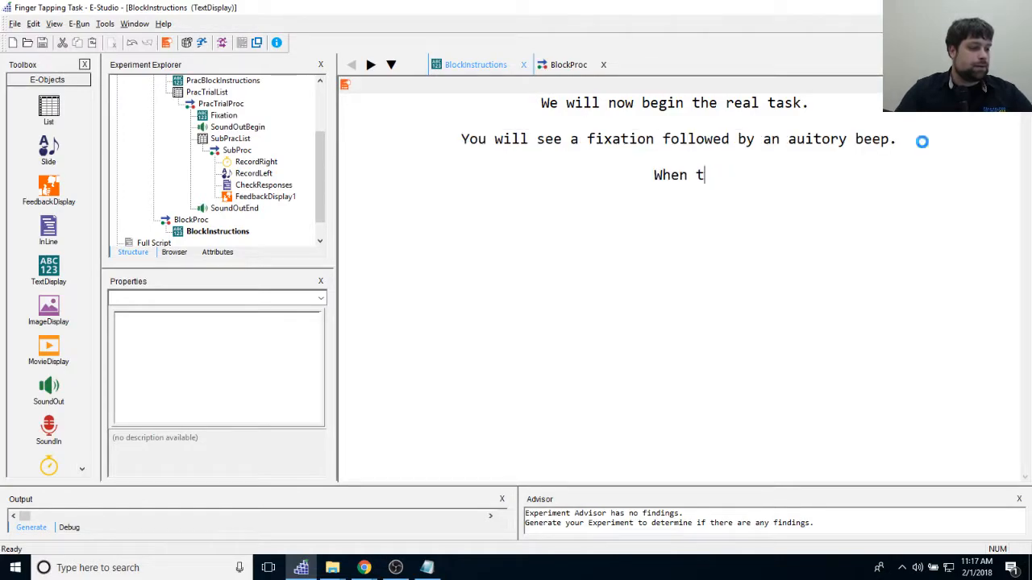
pyautogui.write('he beep oc')
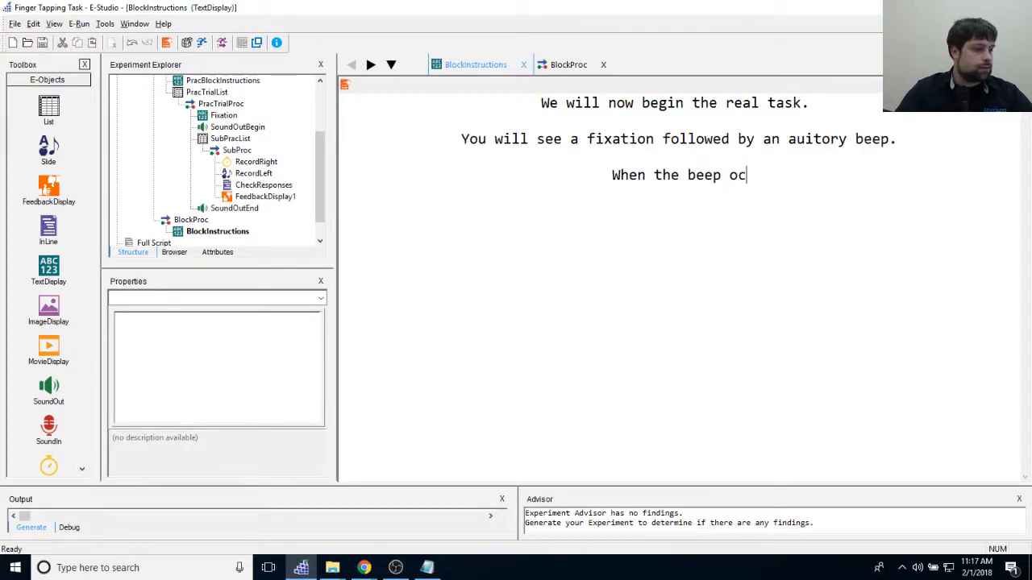
pyautogui.write('curs, start ')
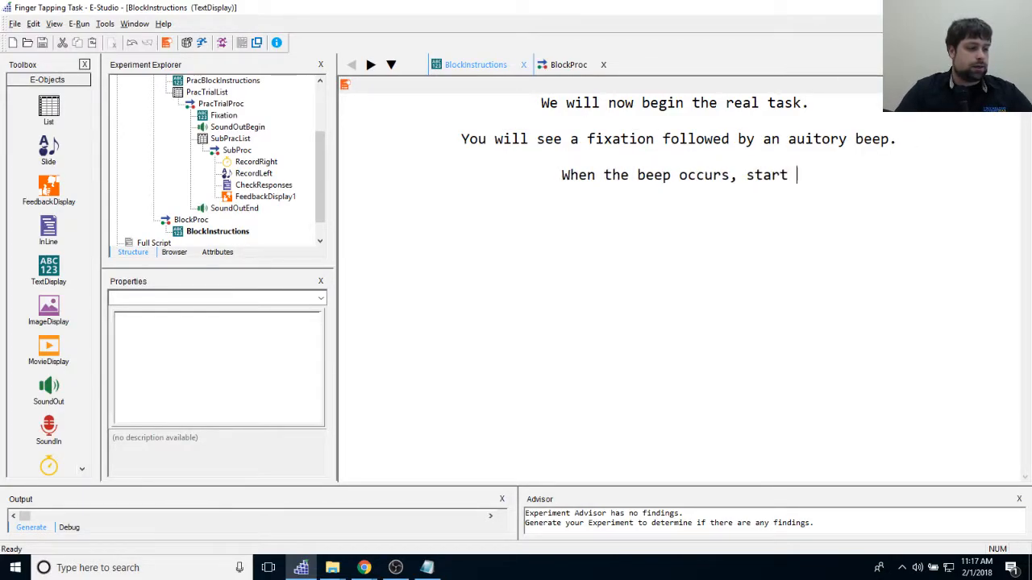
pyautogui.write('pressing ke')
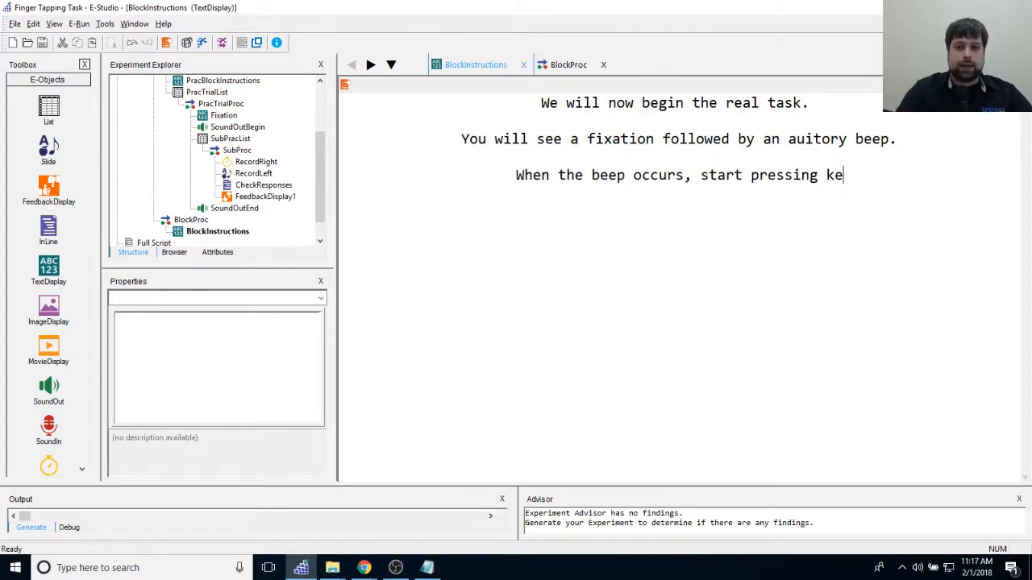
pyautogui.write('ys 1, 3')
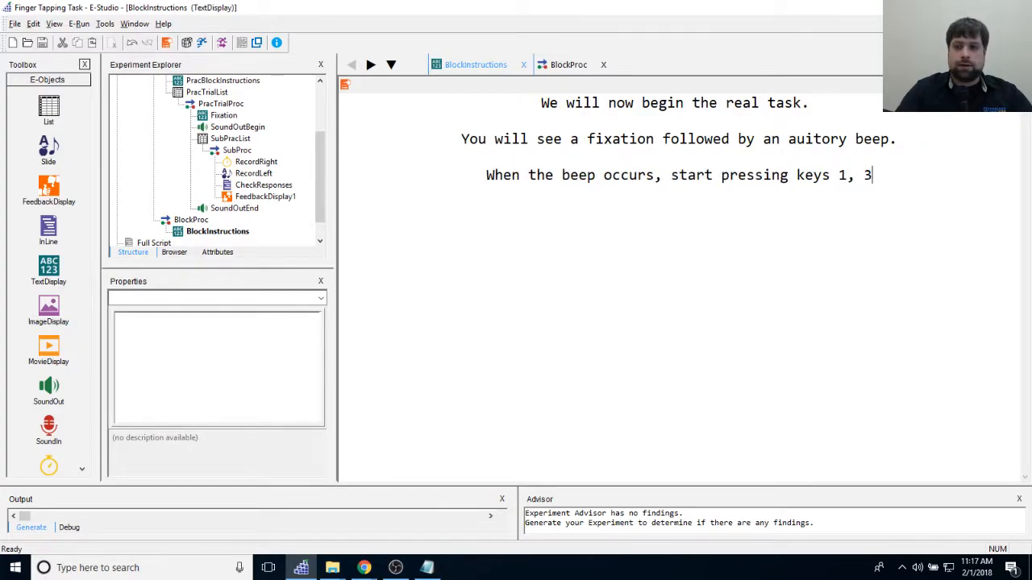
pyautogui.write(', 5, ')
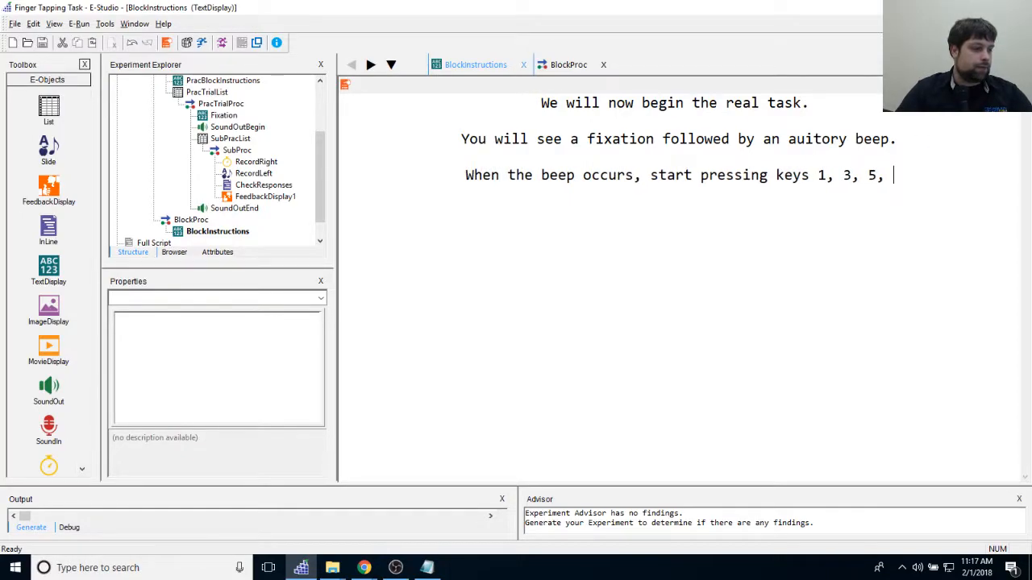
pyautogui.write('2 and ')
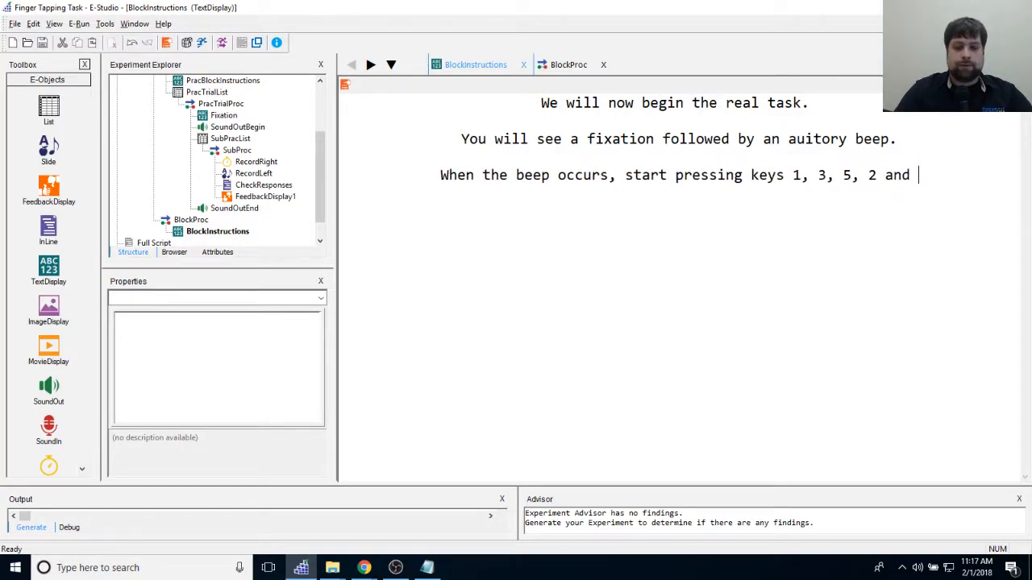
pyautogui.write('4 on both hands.')
pyautogui.press('Return')
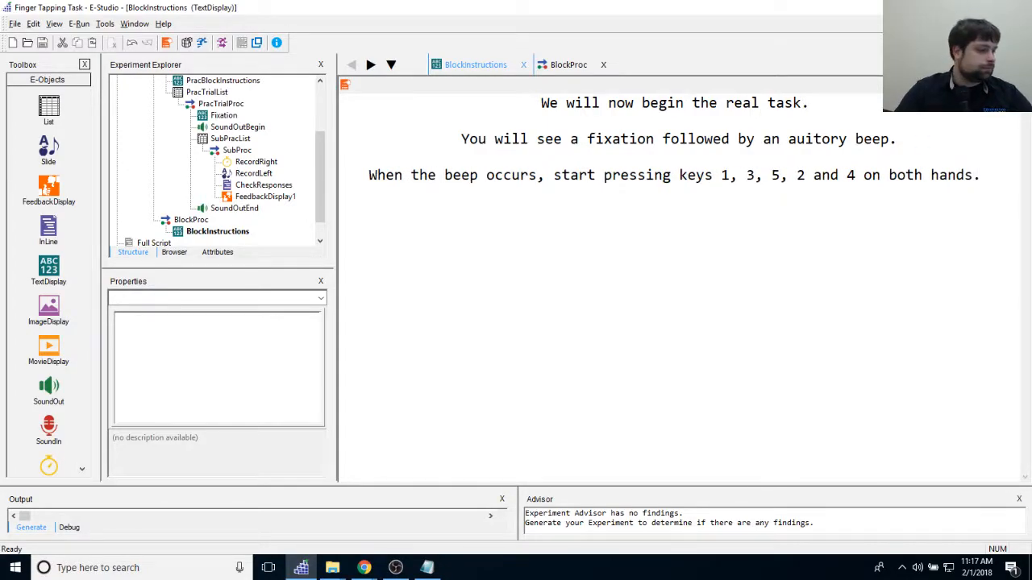
# Step: Begin a new paragraph in BlockInstructions with "That is, Left Pinky/Right Thumb, Middle Fingers,"
pyautogui.write('That is, ')
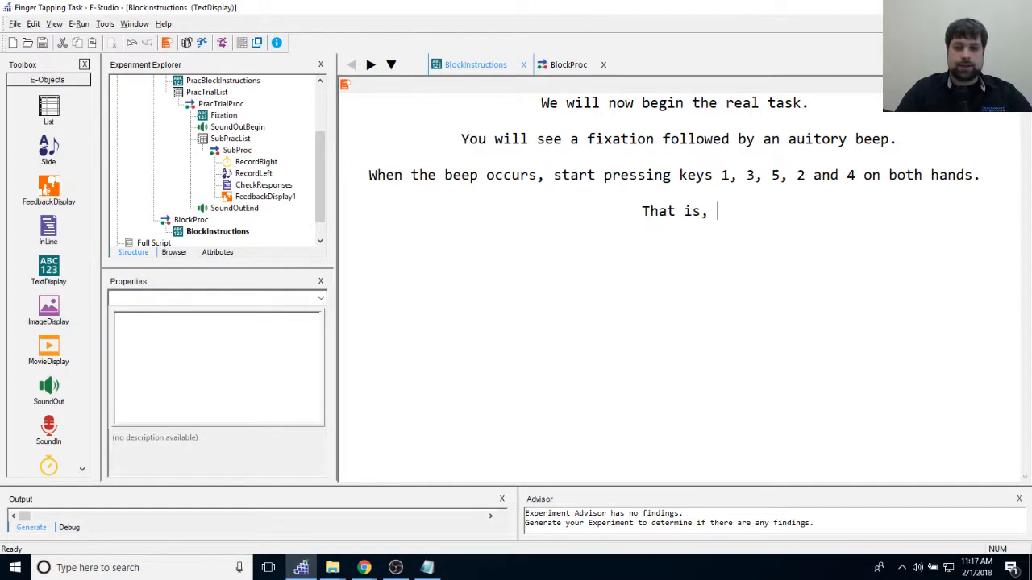
pyautogui.write('Left Pinky/Riht')
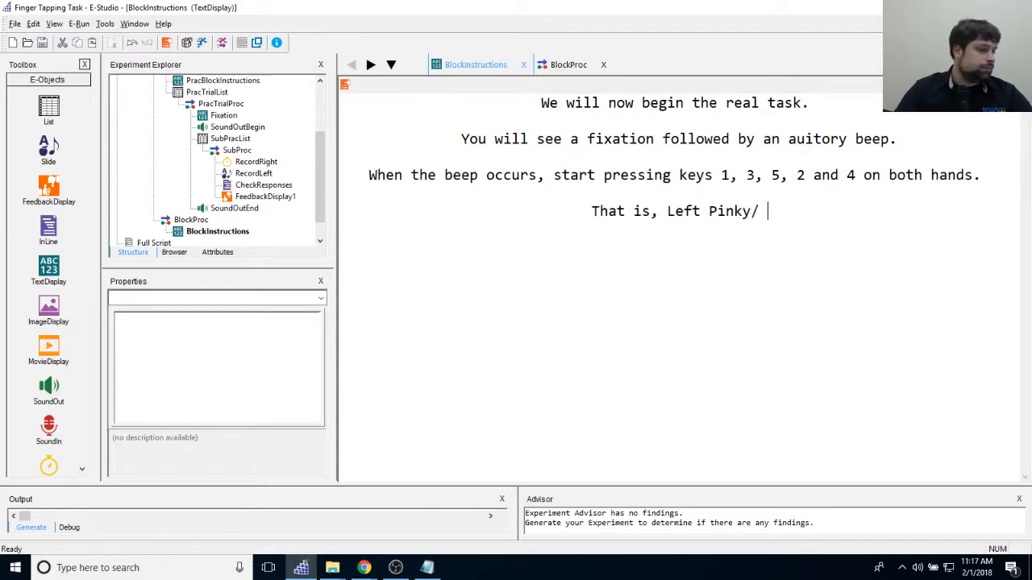
pyautogui.press('BackSpace')
pyautogui.press('BackSpace')
pyautogui.press('BackSpace')
pyautogui.press('BackSpace')
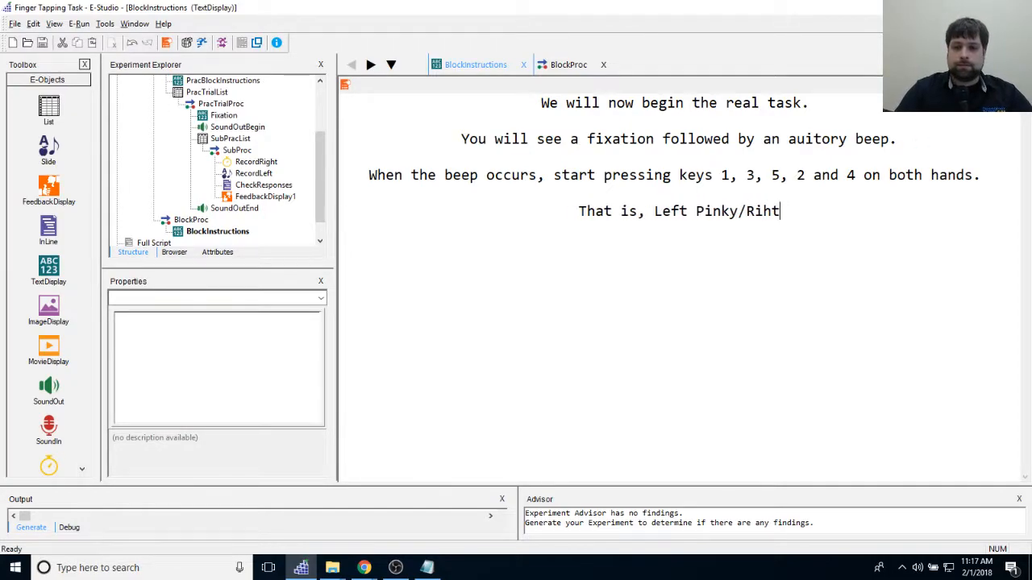
pyautogui.write('ghght Thumb, ')
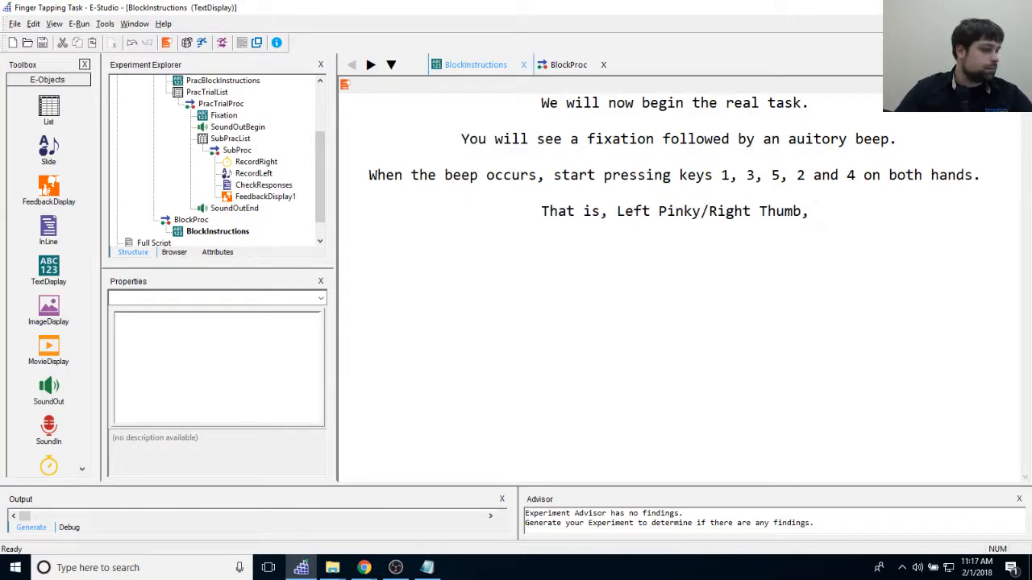
pyautogui.write('Middle ')
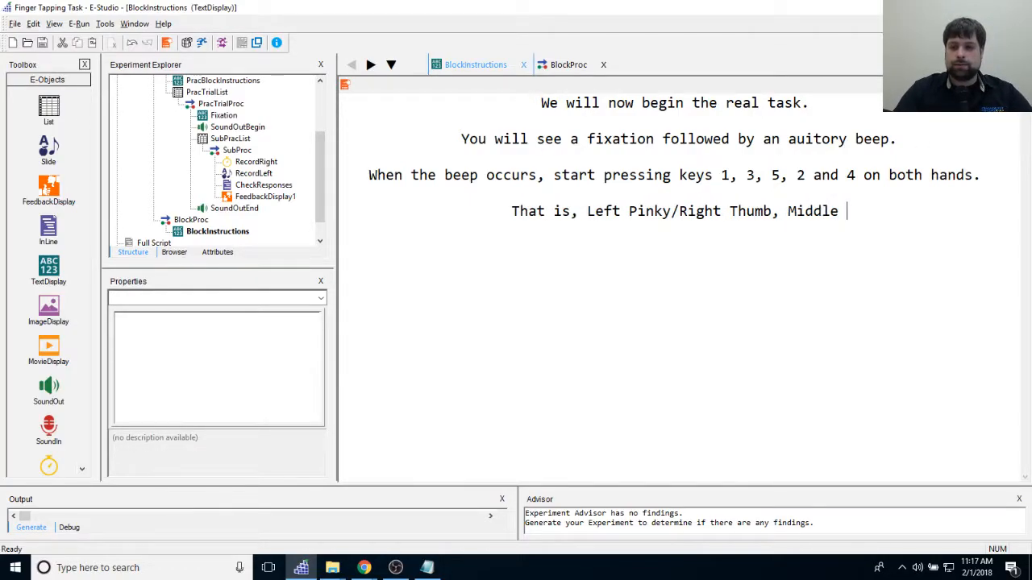
pyautogui.write('fingers,')
pyautogui.press('BackSpace')
pyautogui.press('BackSpace')
pyautogui.press('BackSpace')
pyautogui.press('BackSpace')
pyautogui.press('BackSpace')
pyautogui.press('BackSpace')
pyautogui.press('BackSpace')
pyautogui.press('BackSpace')
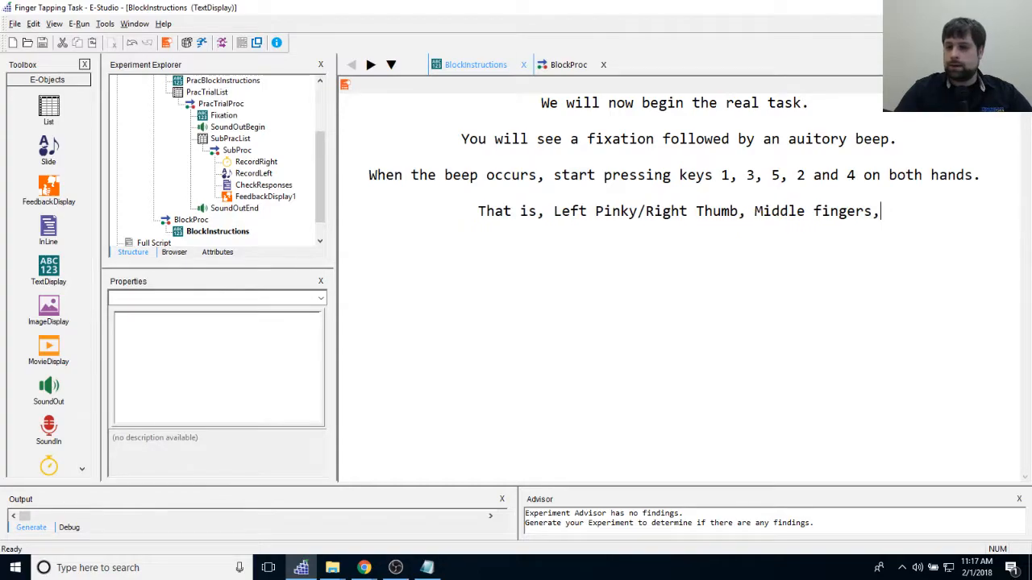
pyautogui.press('BackSpace')
pyautogui.write('Fingers, ')
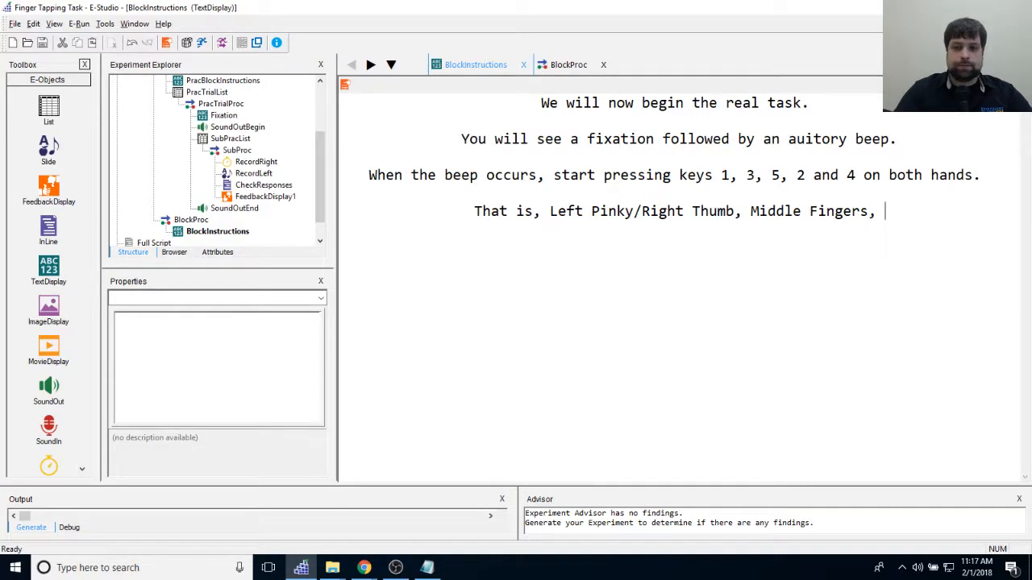
# Step: Complete the finger sequence sentence with "Left Thumb/Right Pinky, Left Ring/Right Index, Left Index/Right Ring."
pyautogui.write('Left')
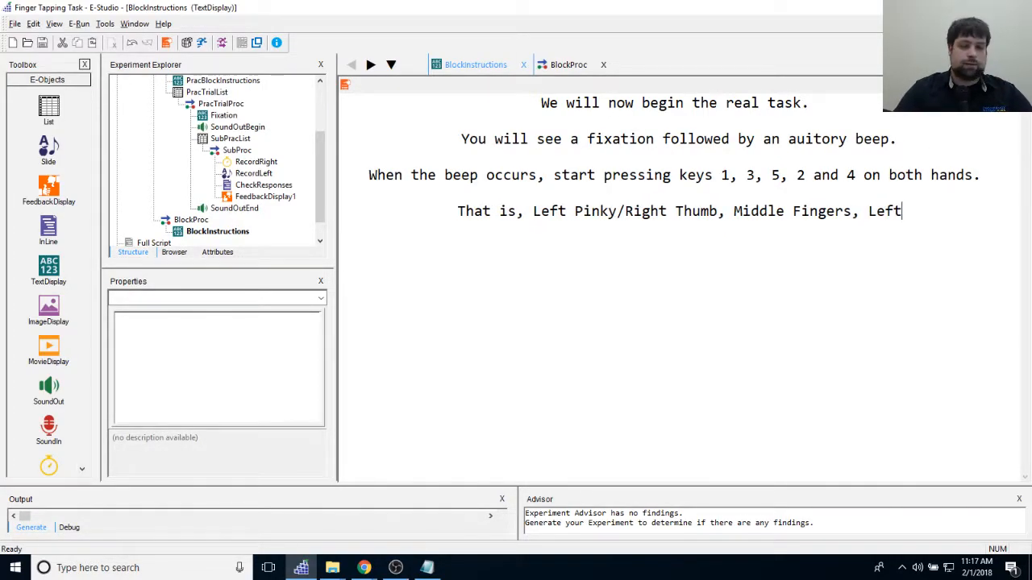
pyautogui.write(' Thumb/')
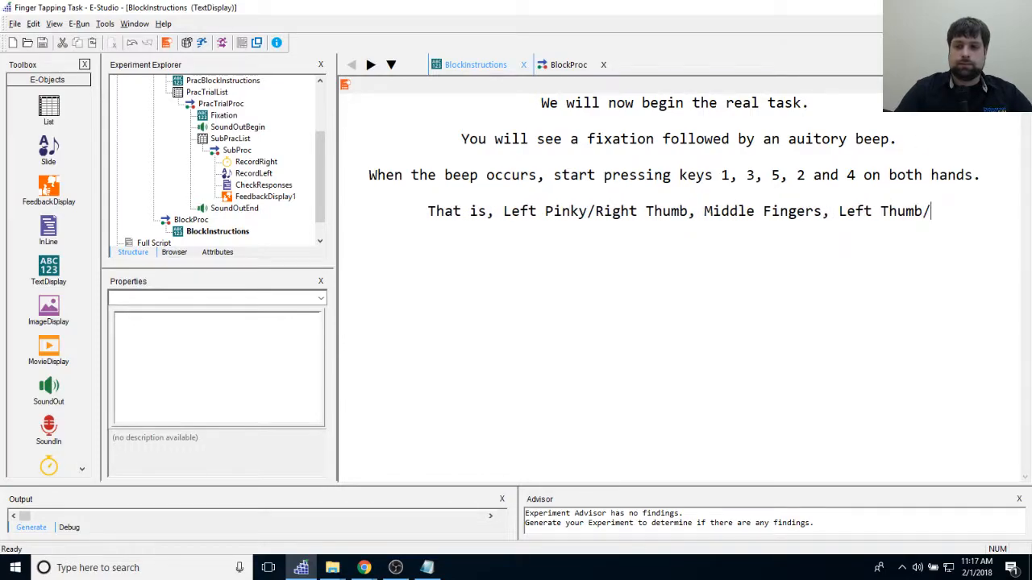
pyautogui.write('Right Pink')
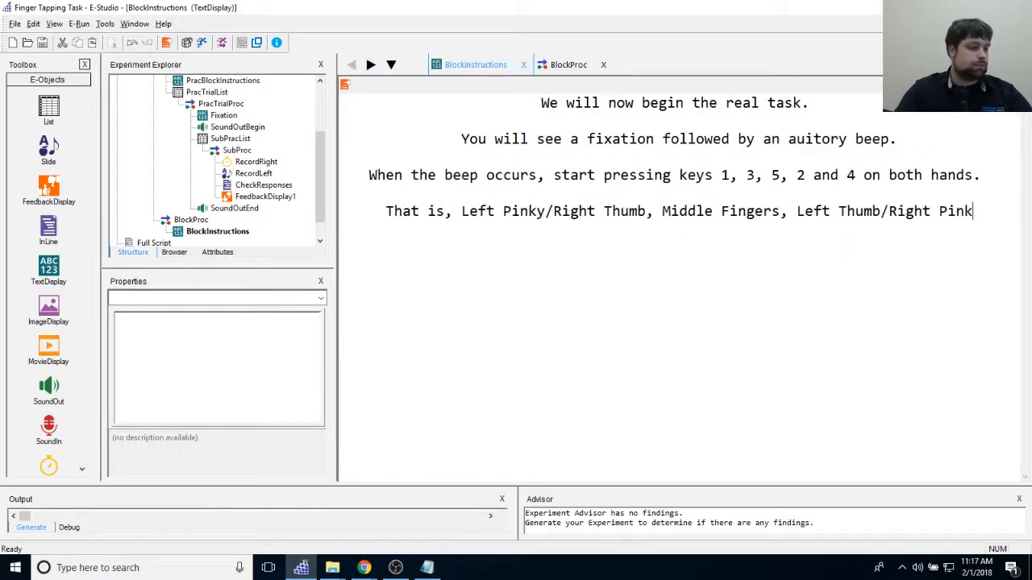
pyautogui.write('y, LeftRRing/Right ')
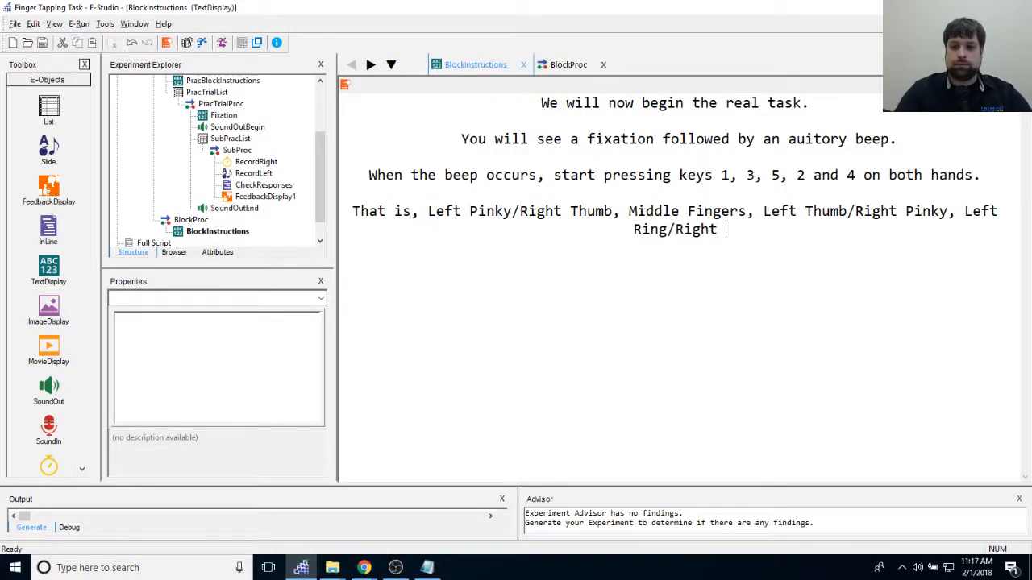
pyautogui.write('Index, ')
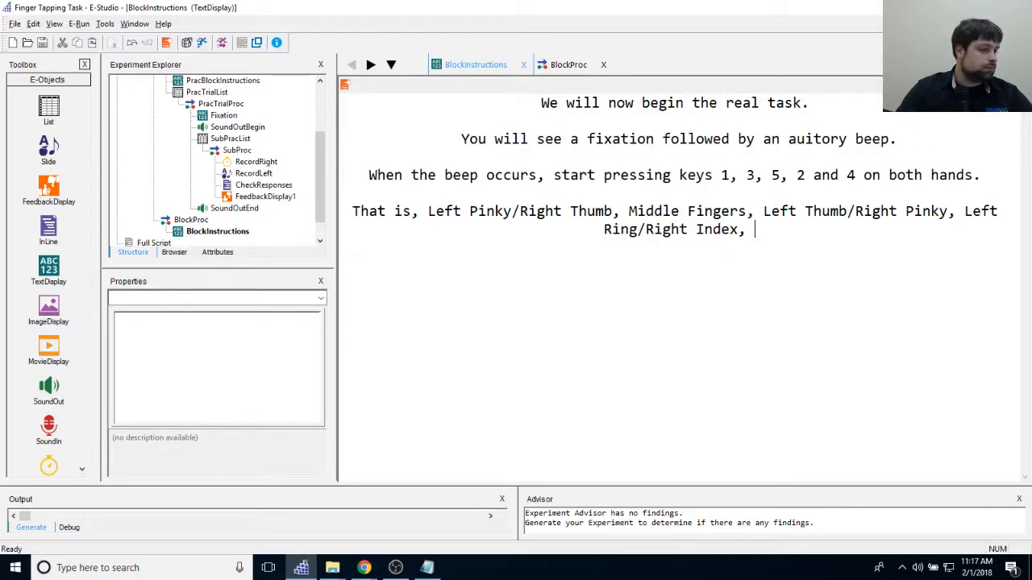
pyautogui.write('Left Index')
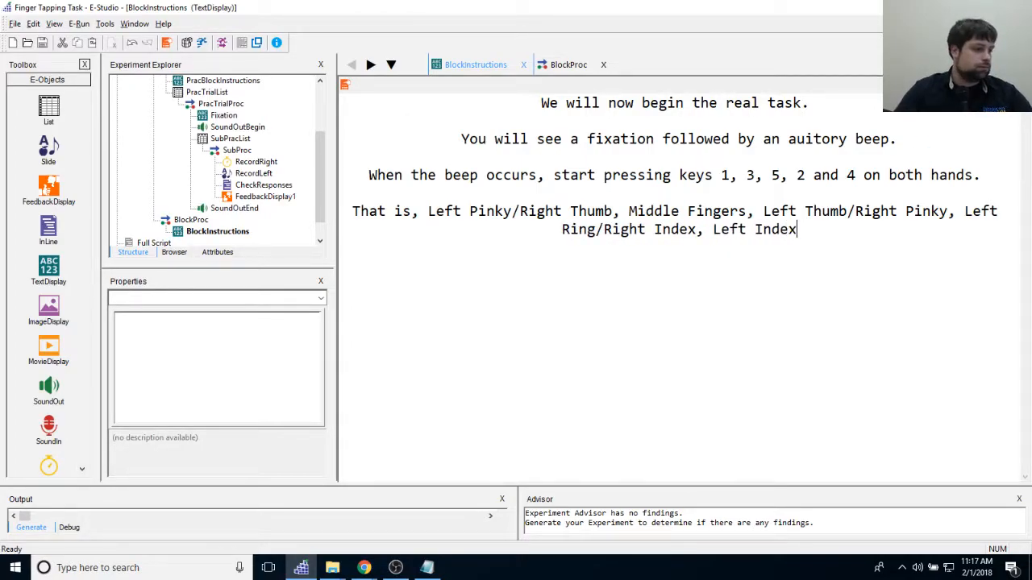
pyautogui.write('/Right Ring.')
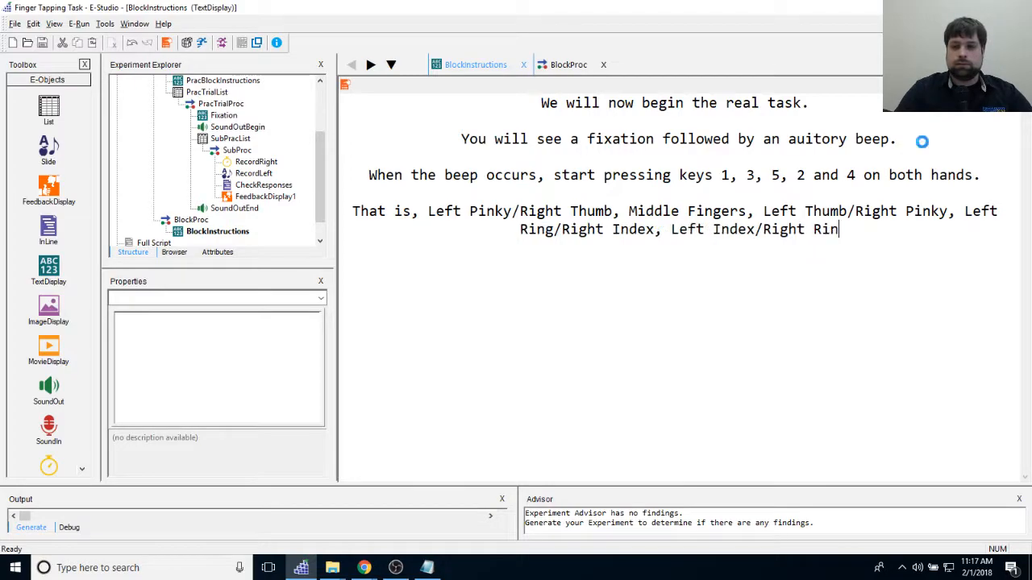
pyautogui.press('Return')
pyautogui.press('Return')
# Step: Add the line "Repeat the sequence of keys as quickly as possible." below the finger sequence
pyautogui.write('Repeat thi')
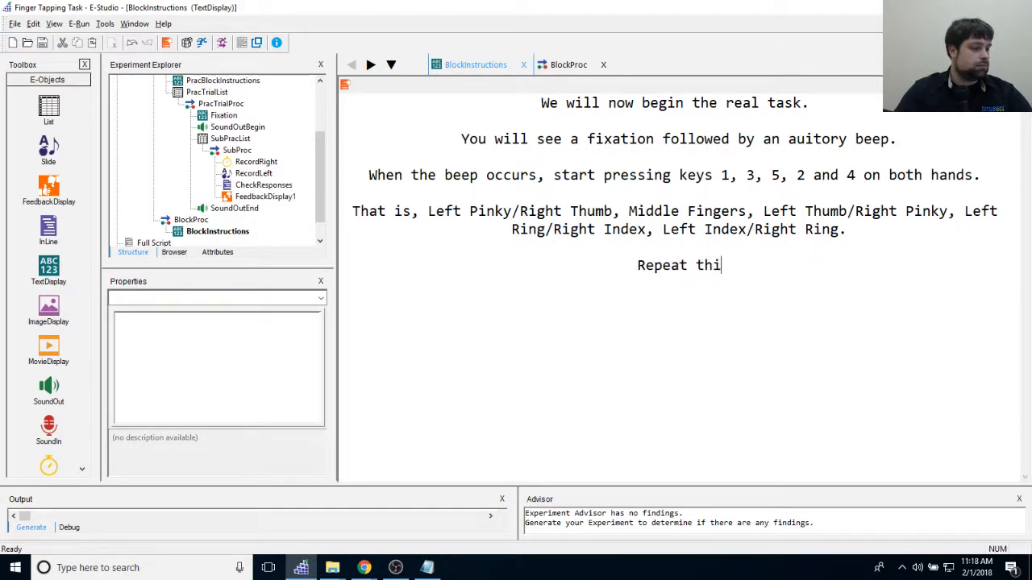
pyautogui.press('BackSpace')
pyautogui.write('e sequ')
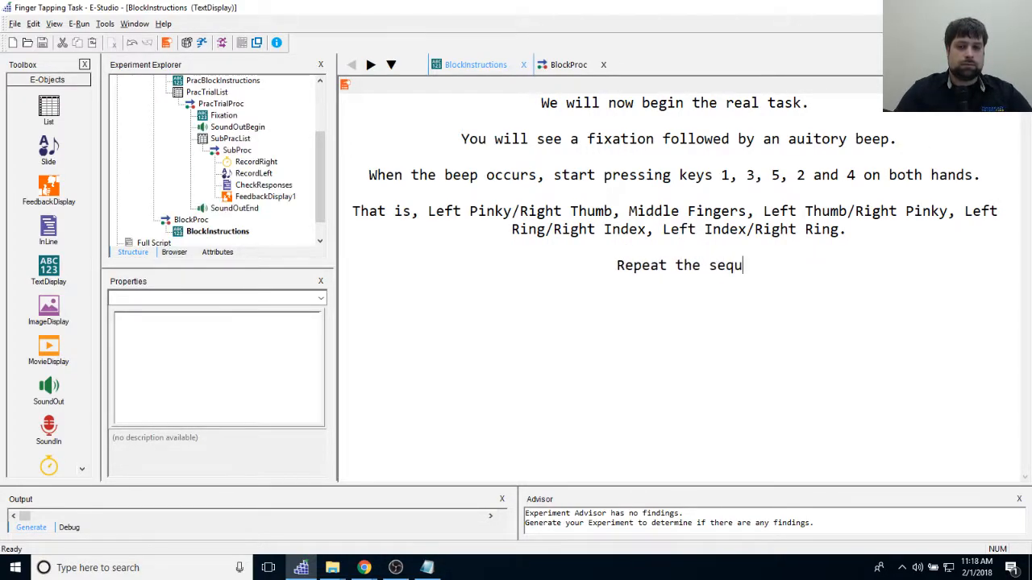
pyautogui.write('ence of keys a')
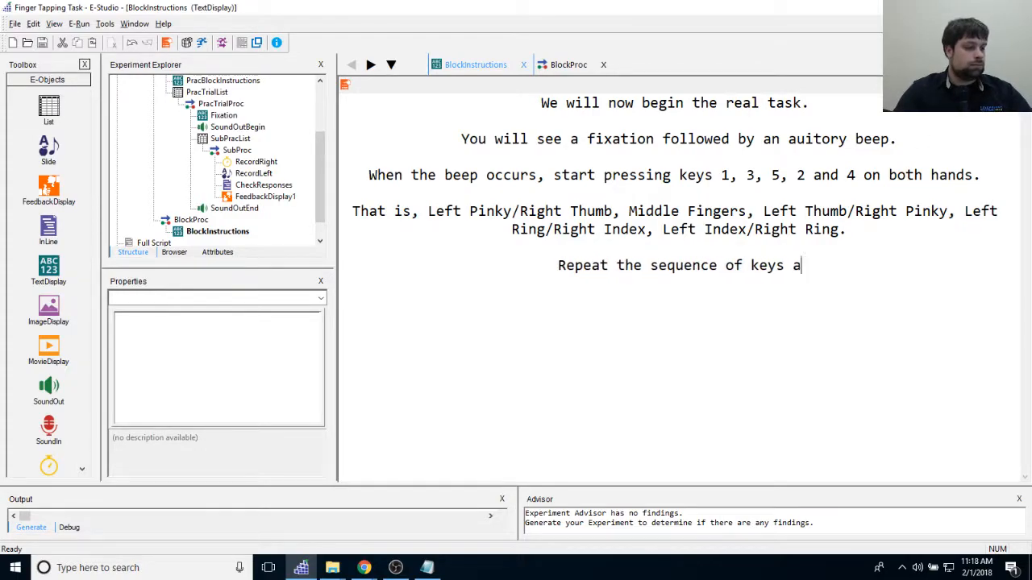
pyautogui.write('s quickly as possible.')
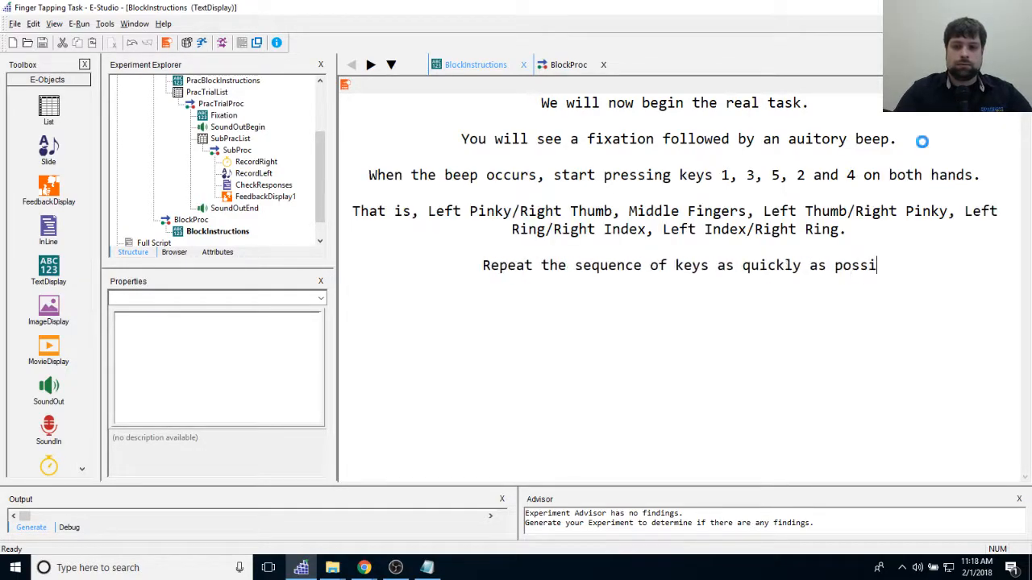
pyautogui.press('Return')
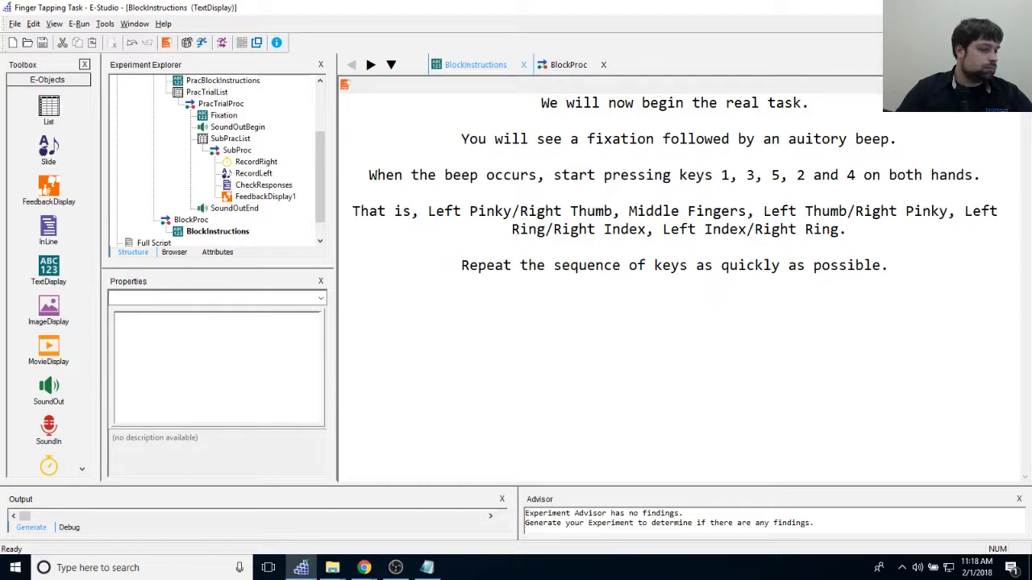
# Step: Add the line "You will hear the beep again when the trial is finished." to BlockInstructions
pyautogui.write('You will hear the')
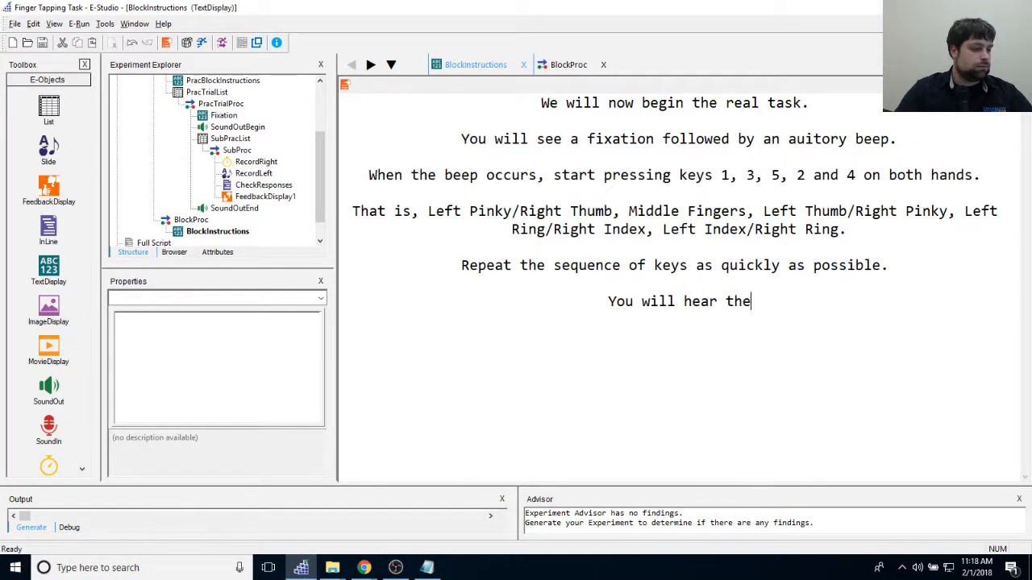
pyautogui.write(' beep again when the r')
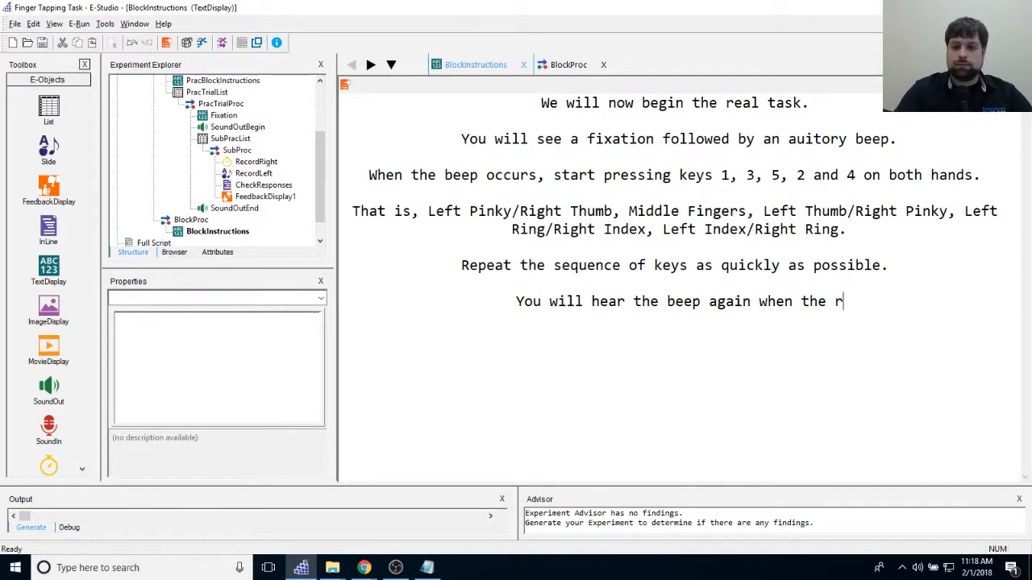
pyautogui.press('BackSpace')
pyautogui.write('trial is finihs')
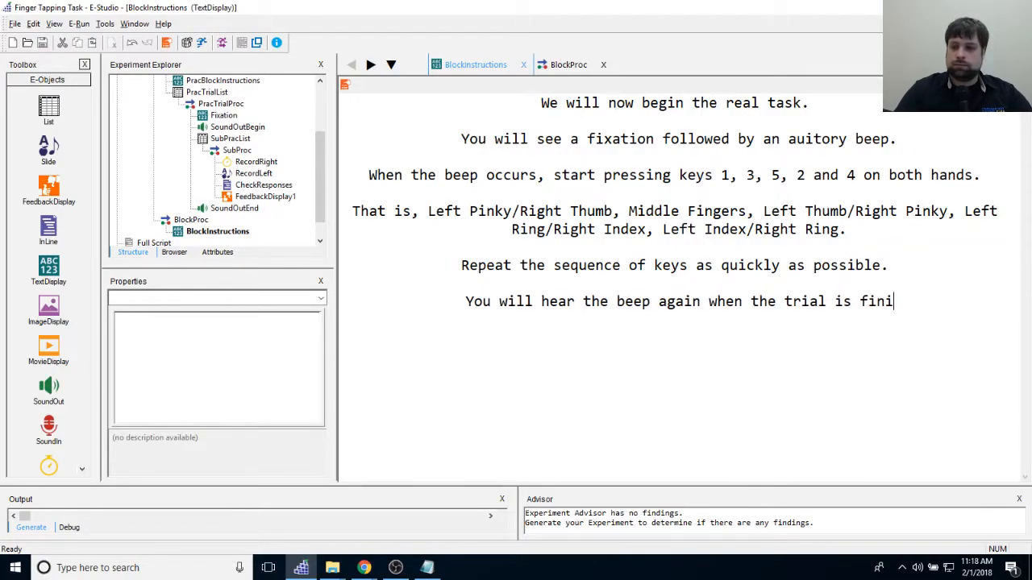
pyautogui.press('BackSpace')
pyautogui.press('BackSpace')
pyautogui.press('BackSpace')
pyautogui.write('ished.')
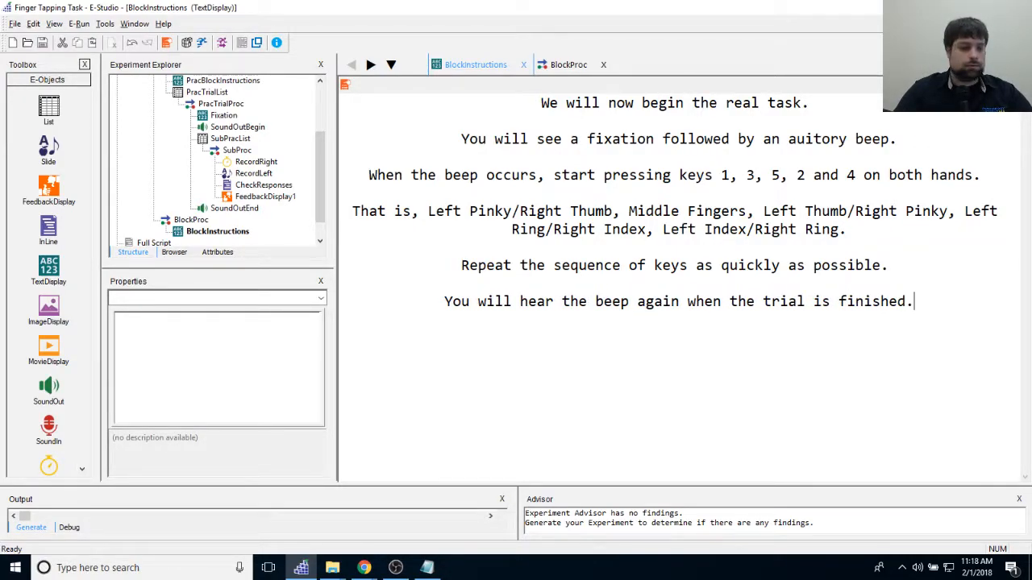
# Step: Add the closing line "Press SPACE to begin the critical trials." to BlockInstructions as a new paragraph
pyautogui.write('Press SPACE')
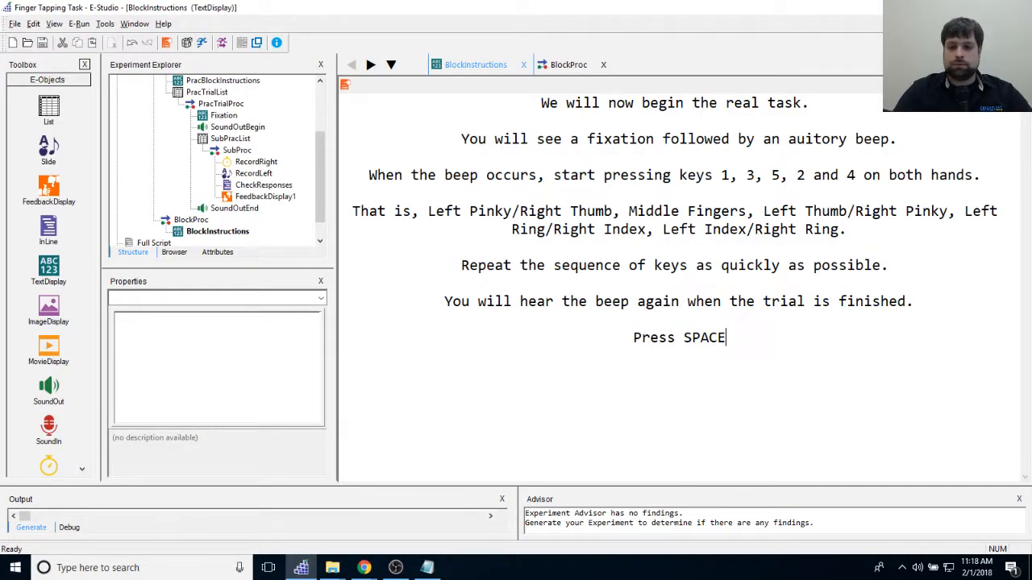
pyautogui.write(' to begin the prac')
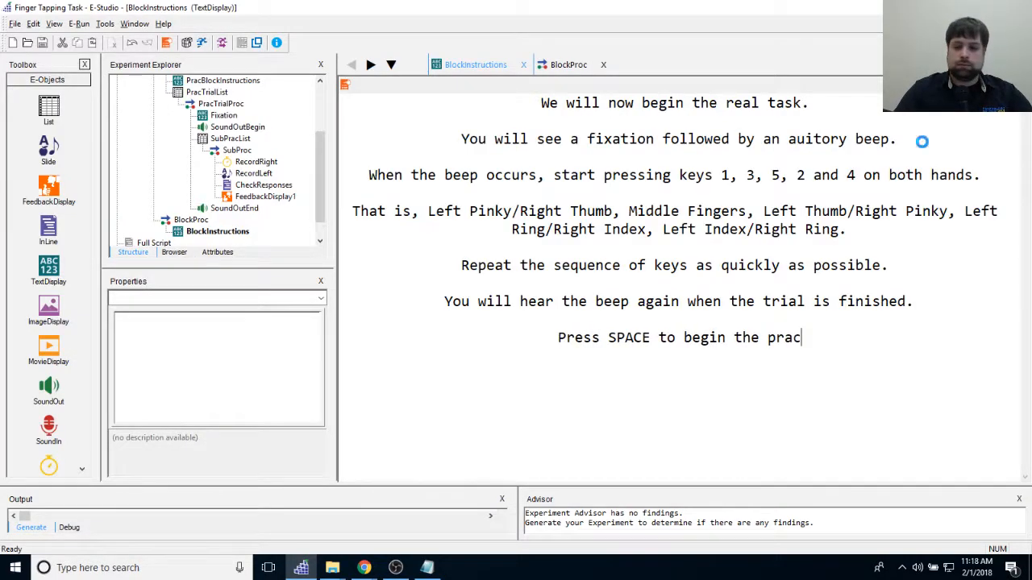
pyautogui.write('tice tria')
pyautogui.press('BackSpace')
pyautogui.press('BackSpace')
pyautogui.press('BackSpace')
pyautogui.press('BackSpace')
pyautogui.press('BackSpace')
pyautogui.press('BackSpace')
pyautogui.press('BackSpace')
pyautogui.press('BackSpace')
pyautogui.press('BackSpace')
pyautogui.press('BackSpace')
pyautogui.press('BackSpace')
pyautogui.press('BackSpace')
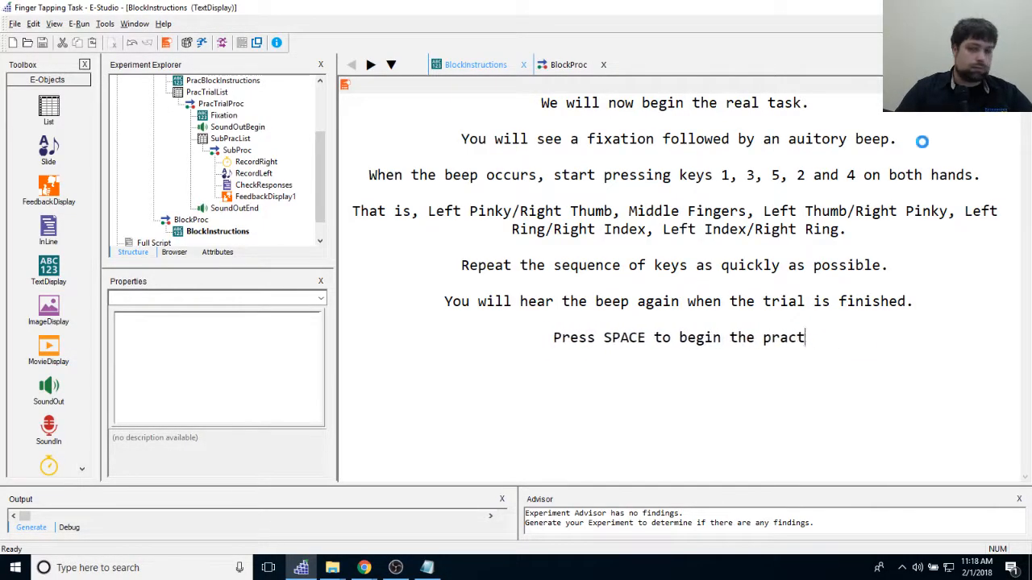
pyautogui.press('BackSpace')
pyautogui.write('critical ')
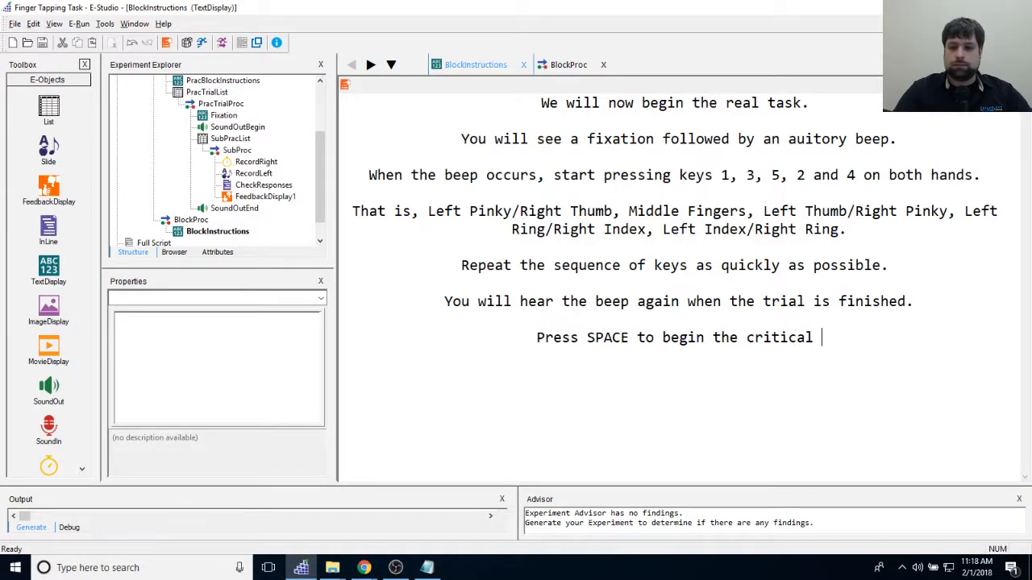
pyautogui.write('trials.')
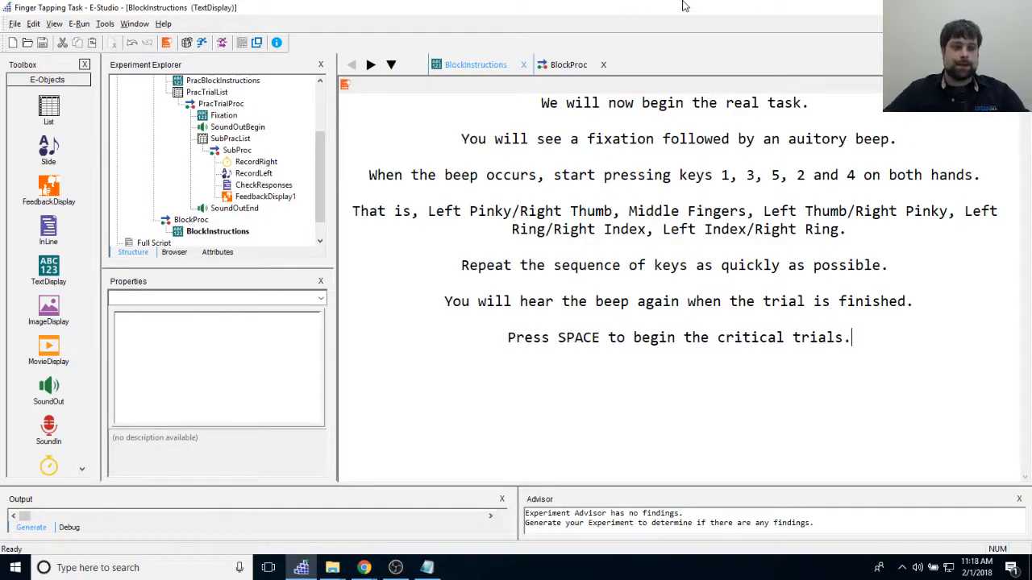
pyautogui.hotkey('shift', 'Right')
pyautogui.click(459, 142)
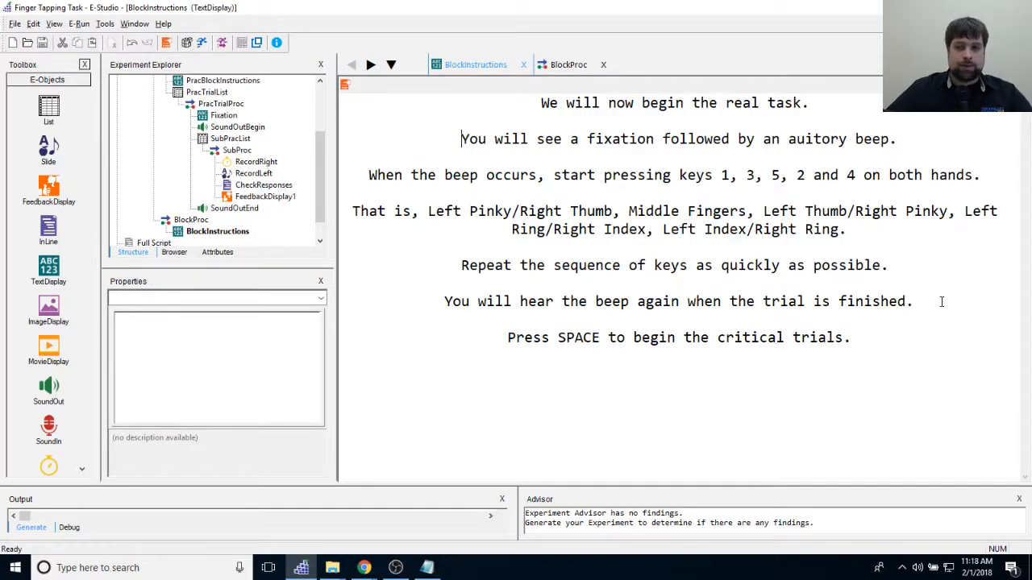
pyautogui.moveTo(500, 344); pyautogui.dragTo(859, 360)
pyautogui.click(858, 361)
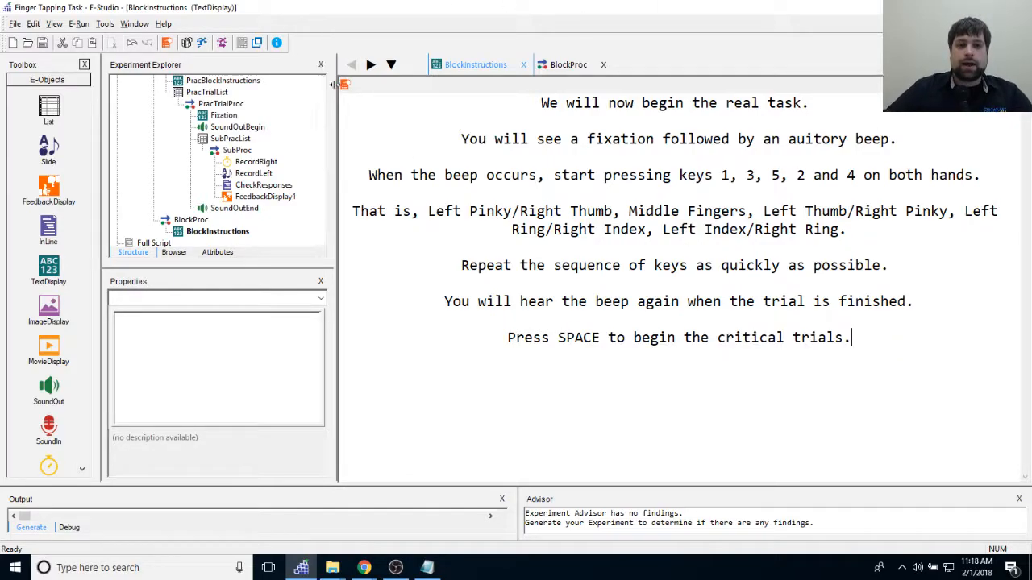
# Step: Set the BlockInstructions duration to infinite and its data logging to Standard
pyautogui.click(344, 85)
pyautogui.click(562, 174)
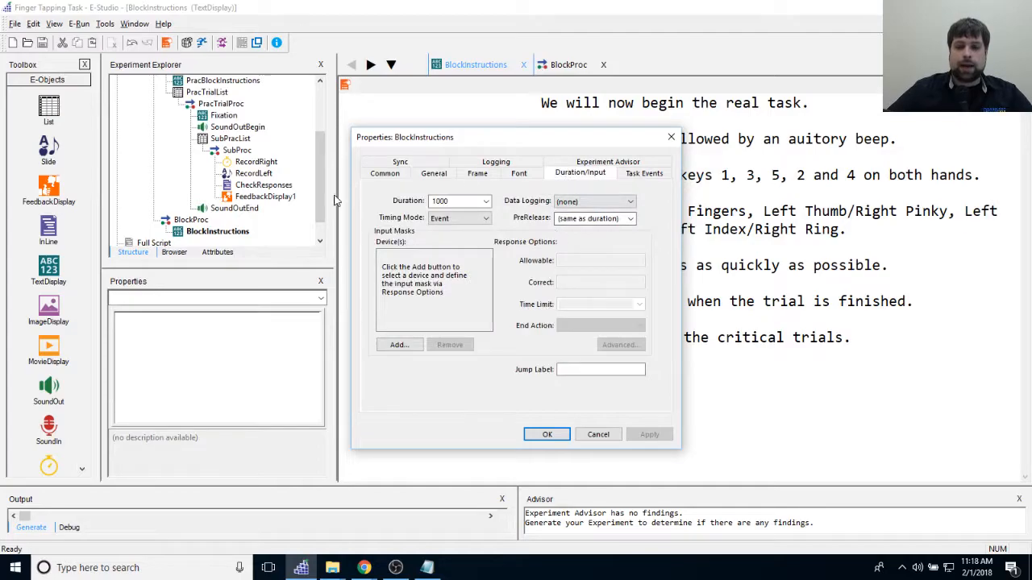
pyautogui.click(484, 201)
pyautogui.click(480, 214)
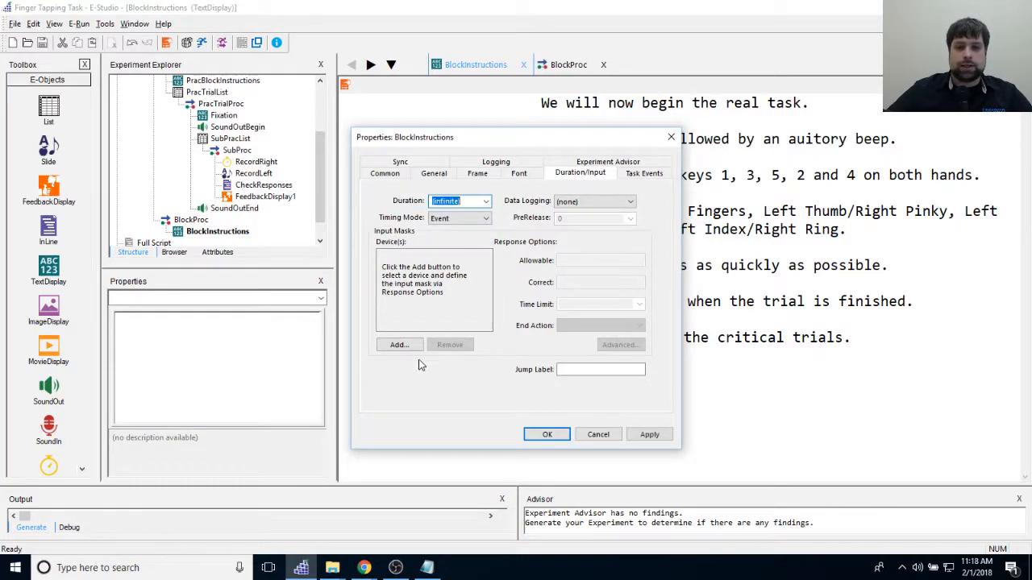
pyautogui.click(627, 202)
pyautogui.click(621, 217)
pyautogui.click(629, 203)
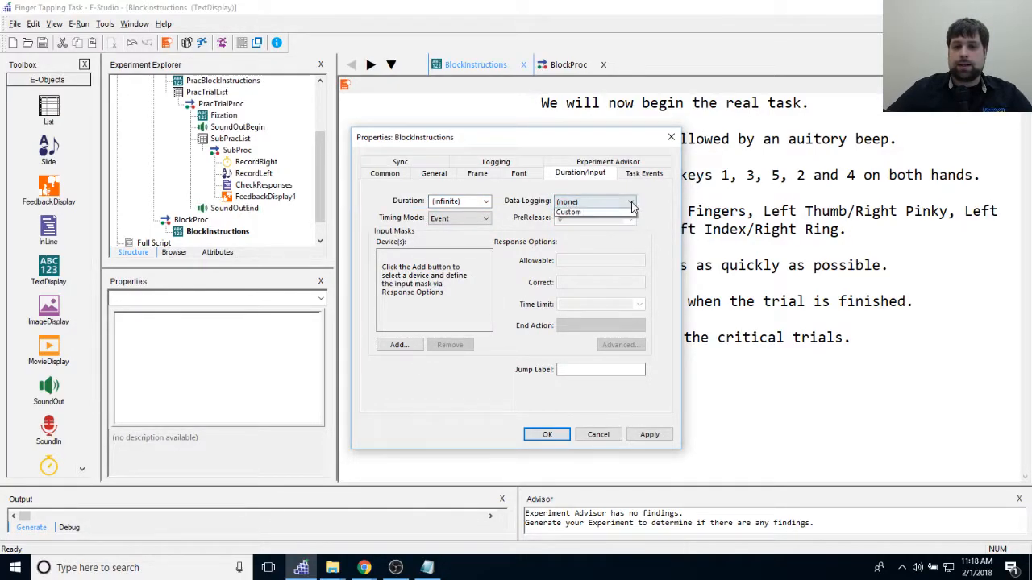
pyautogui.click(628, 222)
# Step: Add a keyboard input device to BlockInstructions with {SPACE} as the allowable response, and accept the properties
pyautogui.click(401, 345)
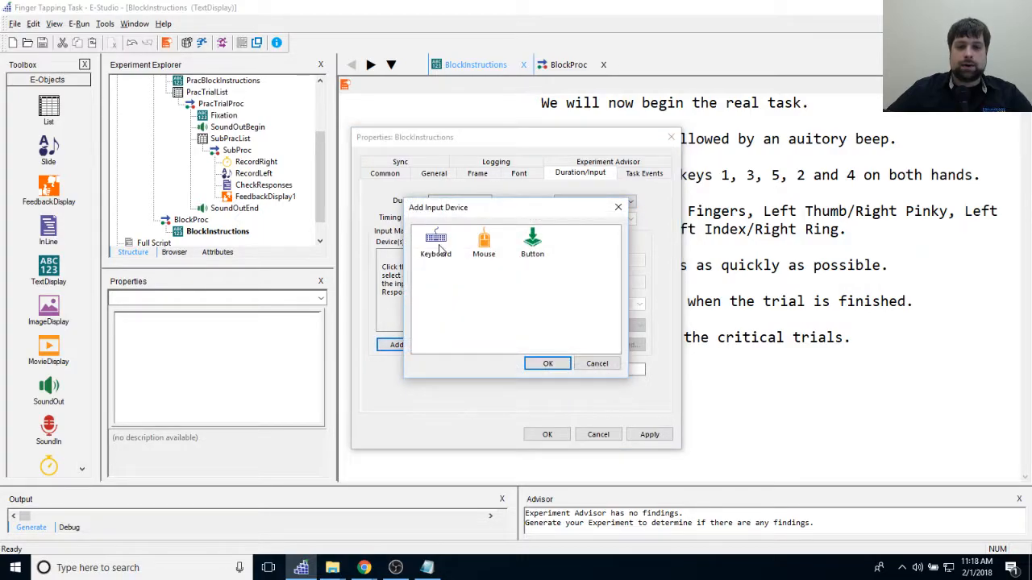
pyautogui.doubleClick(435, 240)
pyautogui.doubleClick(568, 260)
pyautogui.press('BackSpace')
pyautogui.write('{SPACE')
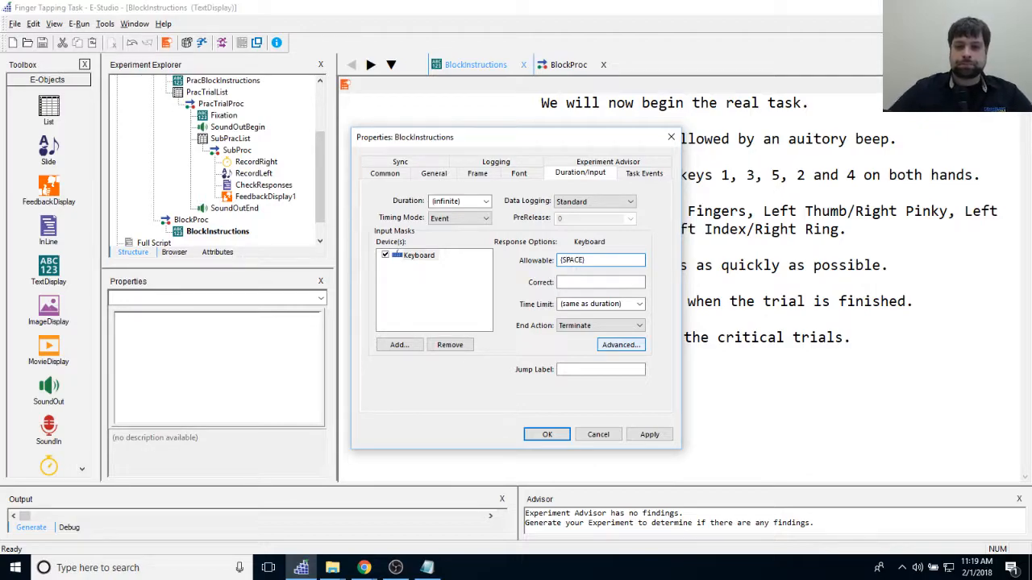
pyautogui.click(649, 434)
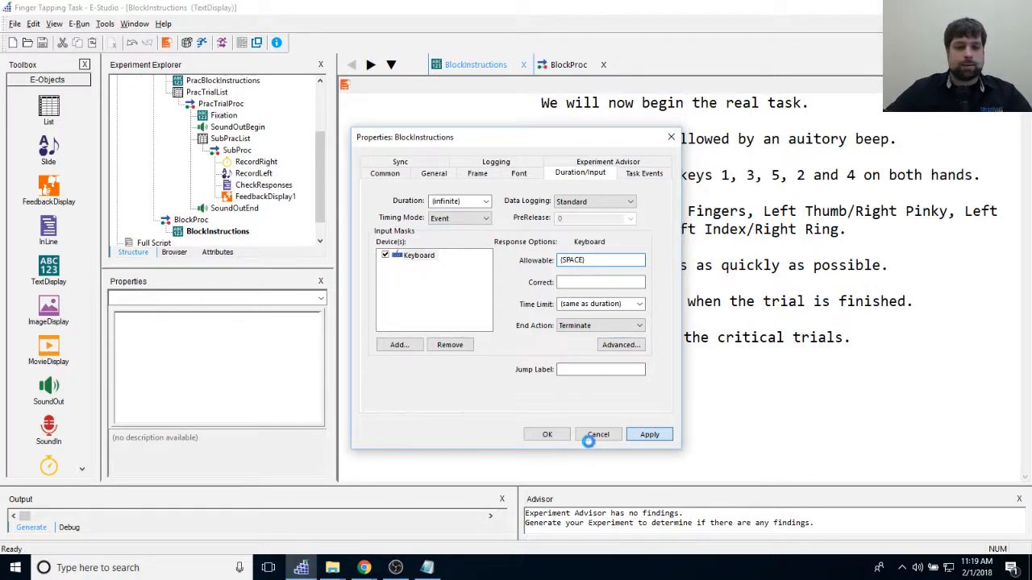
pyautogui.click(548, 434)
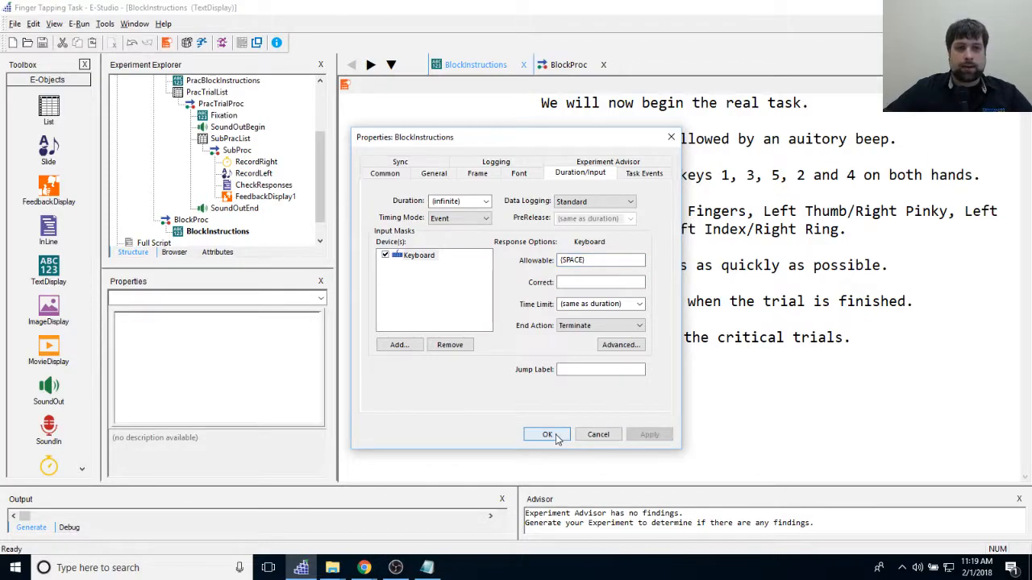
# Step: Add a TextDisplay after BlockInstructions in BlockProc and rename it WaitForScanner
pyautogui.doubleClick(191, 219)
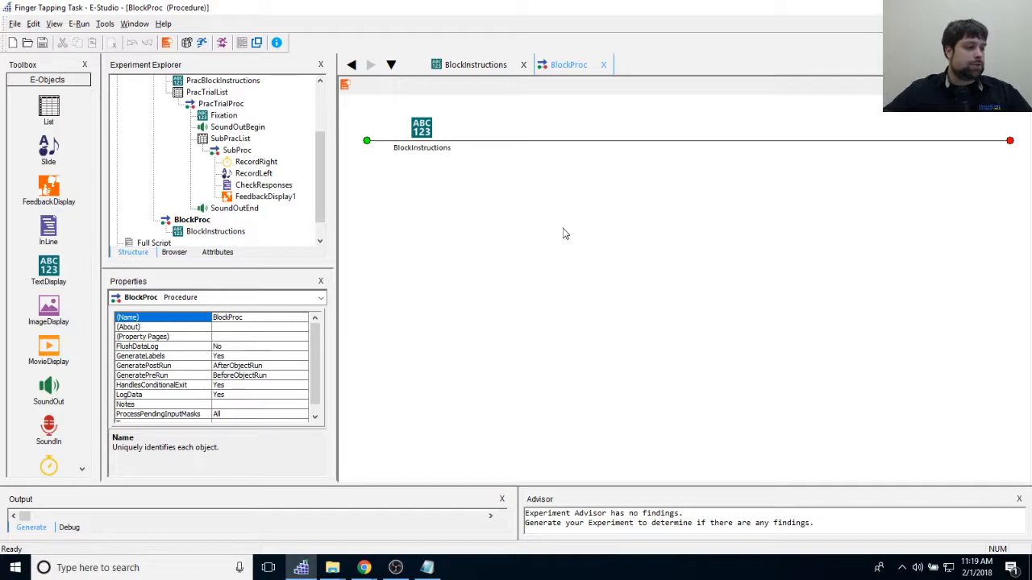
pyautogui.moveTo(48, 266); pyautogui.dragTo(419, 122)
pyautogui.rightClick(482, 148)
pyautogui.click(516, 180)
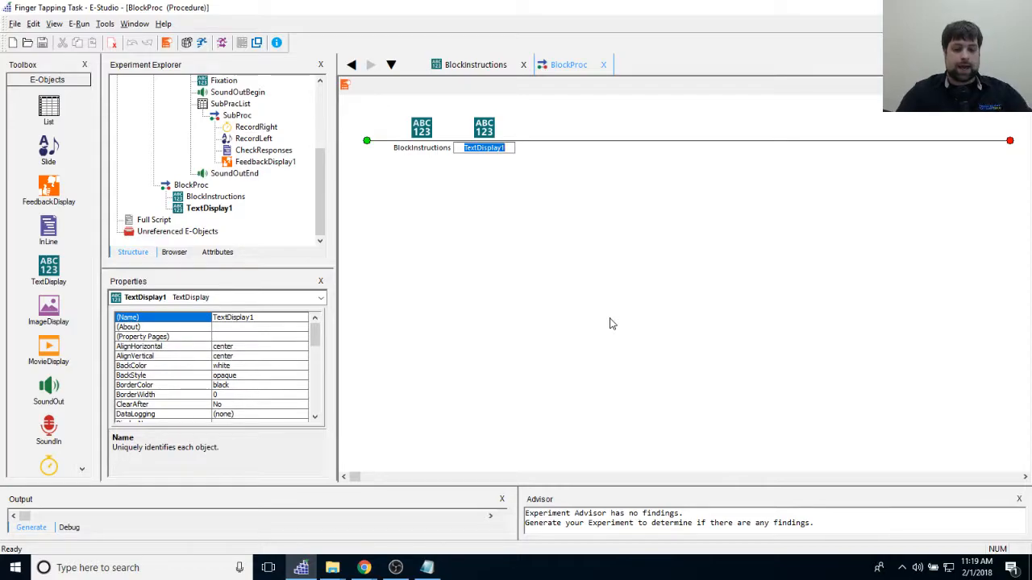
pyautogui.write('WaitFor')
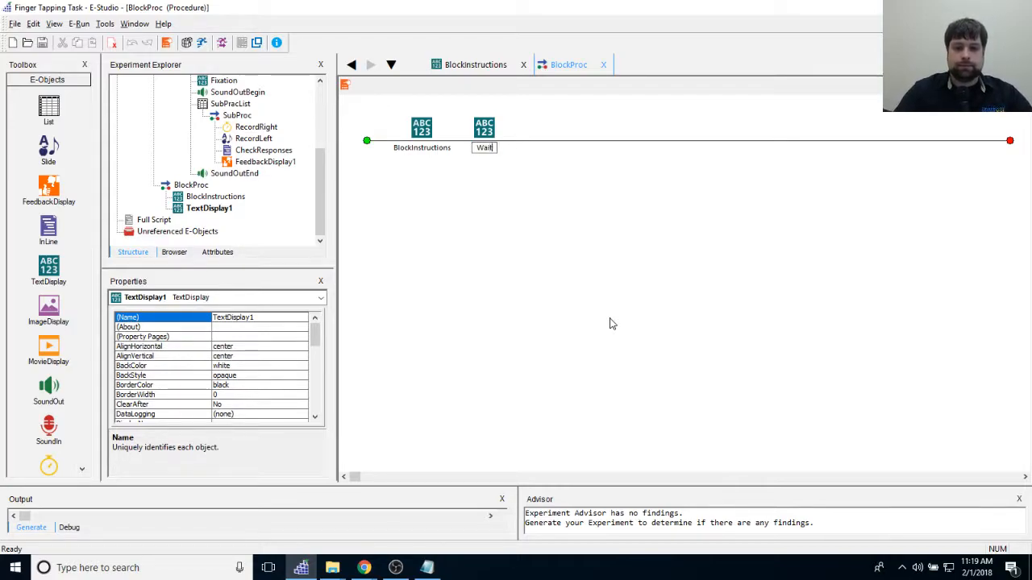
pyautogui.press('BackSpace')
pyautogui.press('BackSpace')
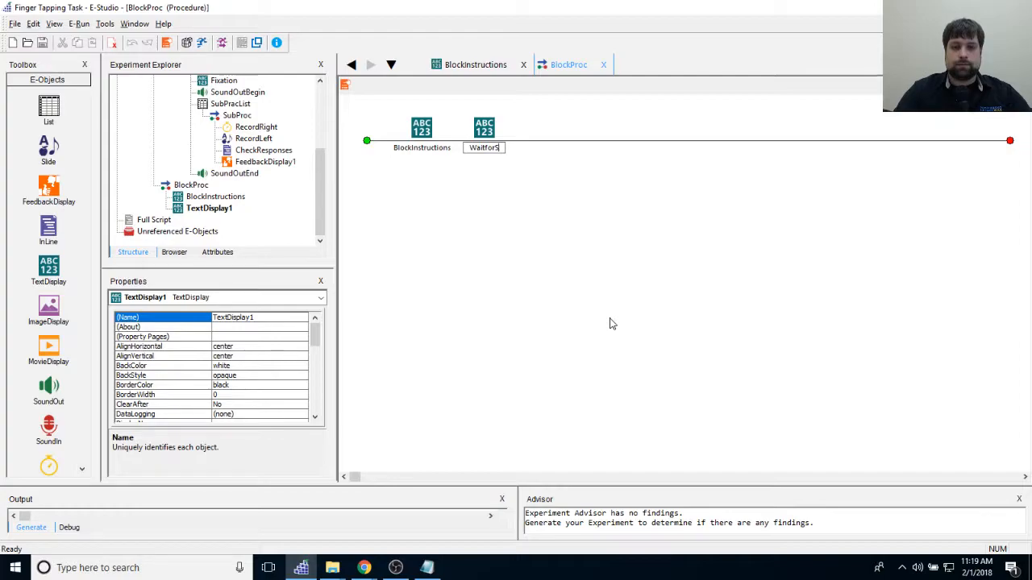
pyautogui.write('orScanne')
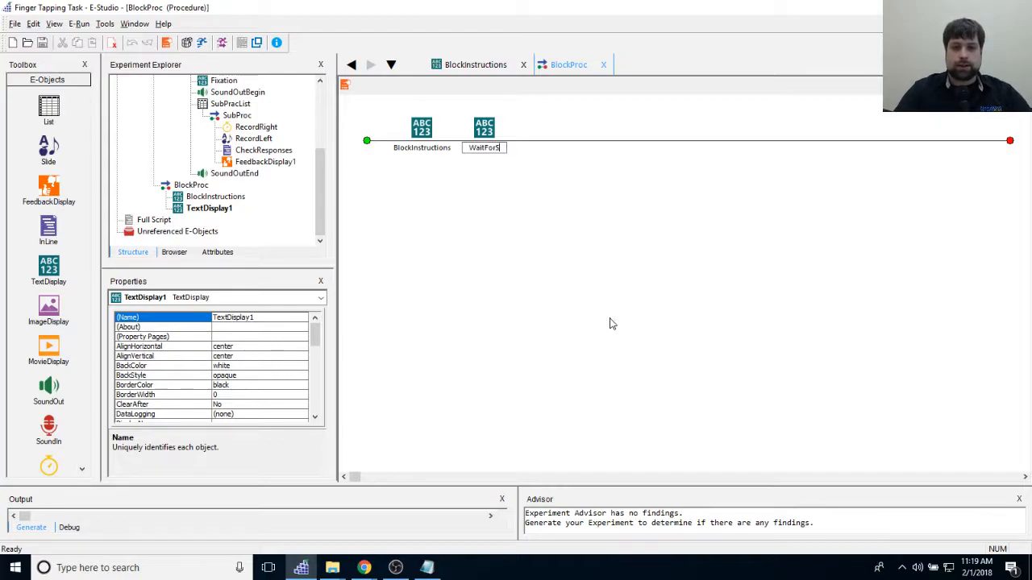
pyautogui.write('r')
pyautogui.press('Return')
# Step: Open WaitForScanner and enter "Waiting for scanner." as its first line, followed by a blank line
pyautogui.doubleClick(488, 136)
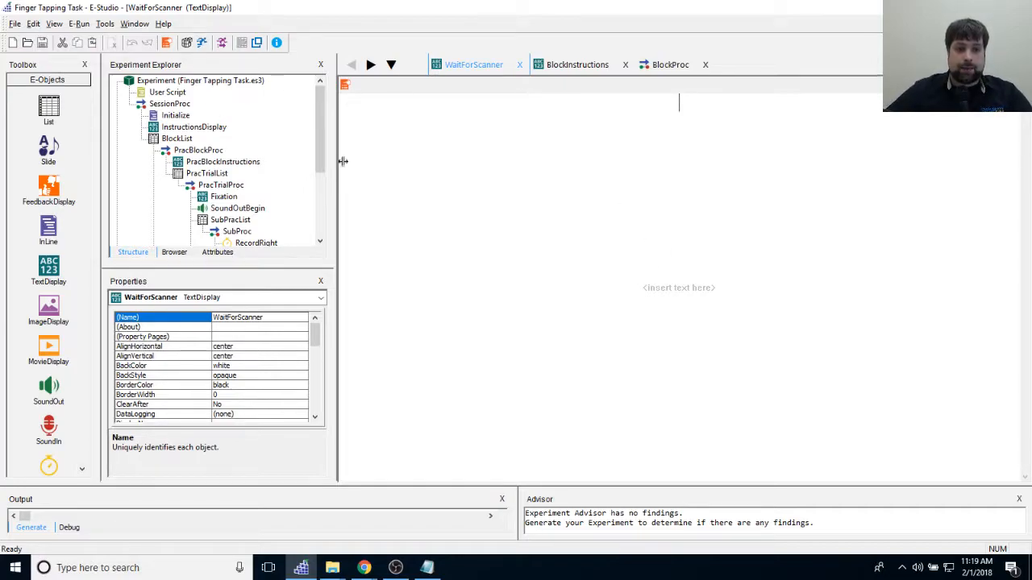
pyautogui.moveTo(316, 125); pyautogui.dragTo(320, 225)
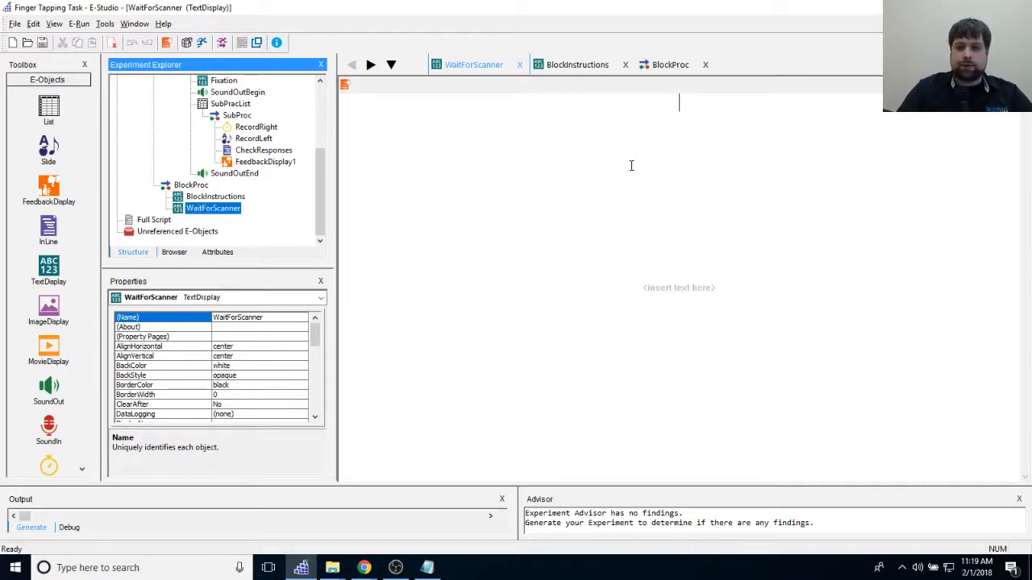
pyautogui.click(780, 127)
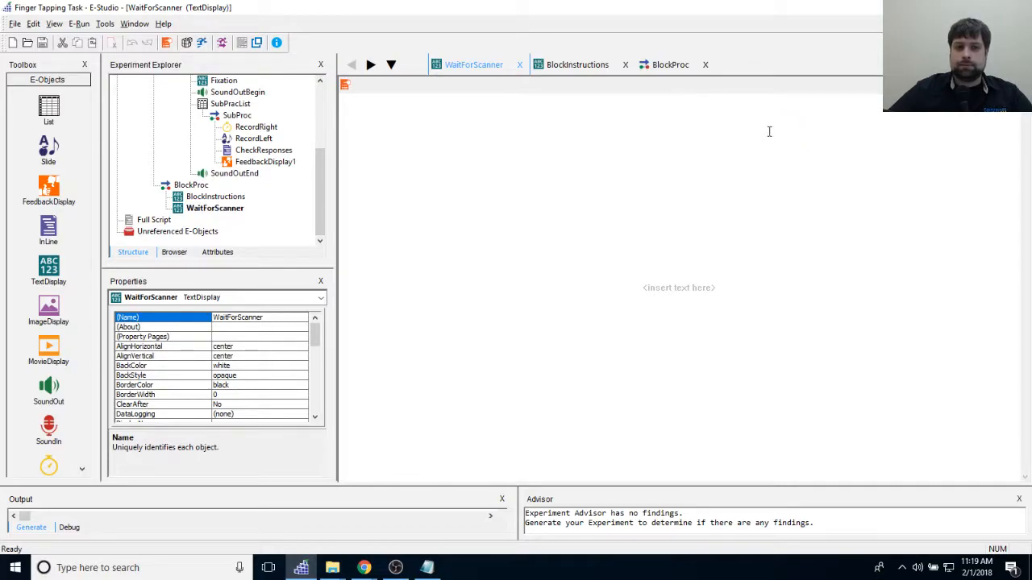
pyautogui.write('Waiting for S')
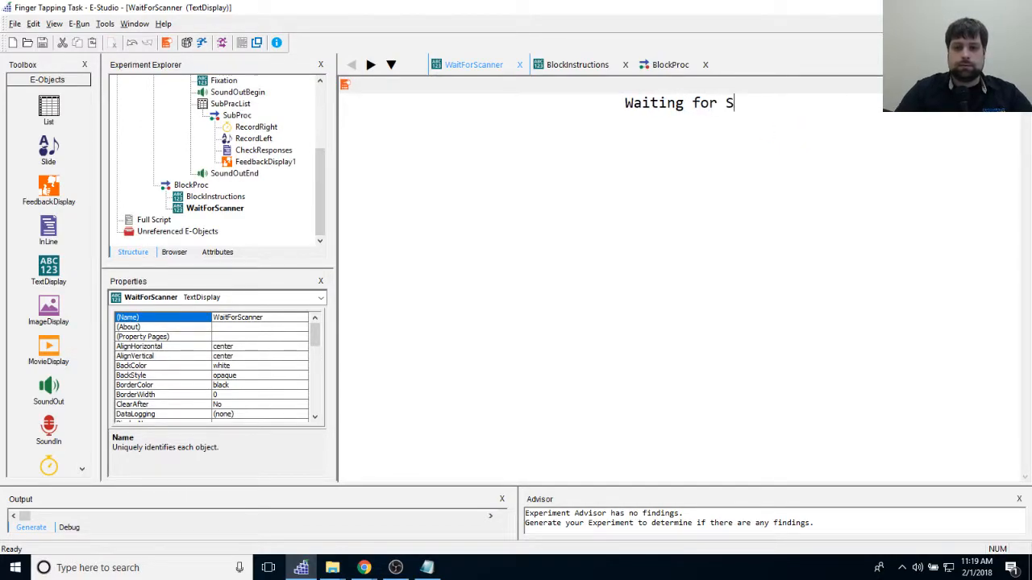
pyautogui.write('canner.')
pyautogui.press('Return')
pyautogui.press('Return')
# Step: Add the line "This screen can be blank, a fixatin or on the Experimenter's display." to WaitForScanner
pyautogui.write('Th')
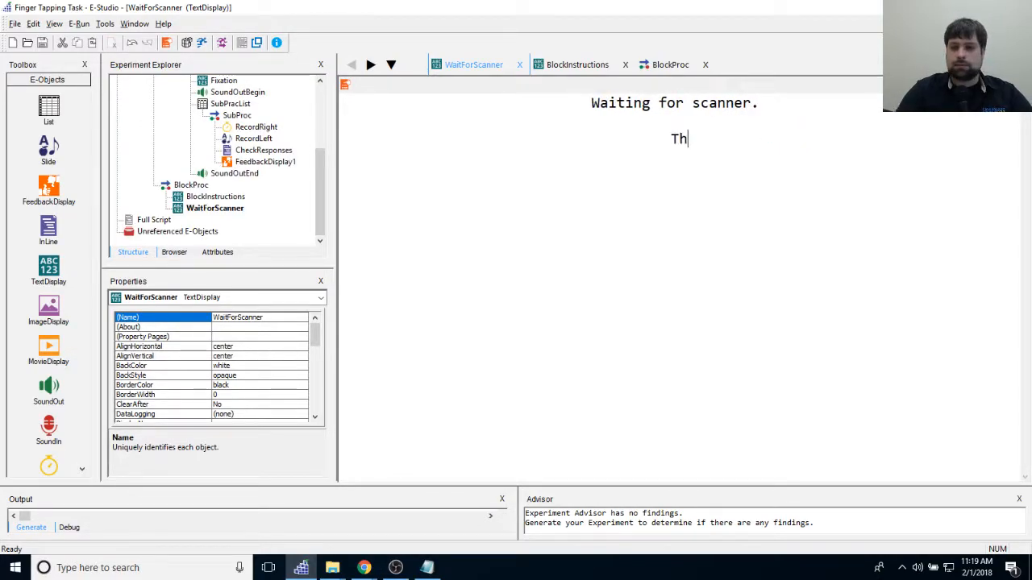
pyautogui.write('is screen can be ')
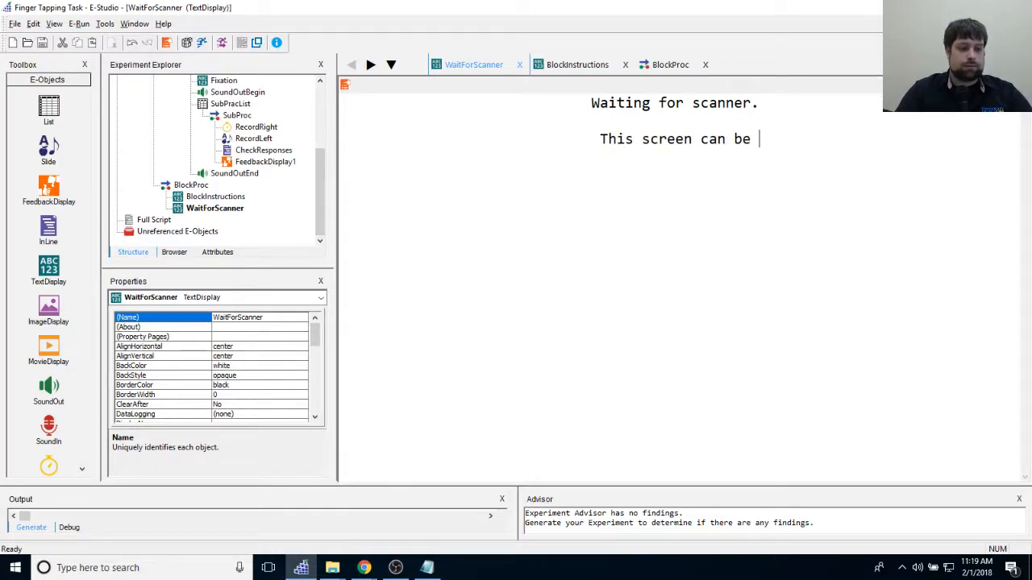
pyautogui.write('blank, a fi')
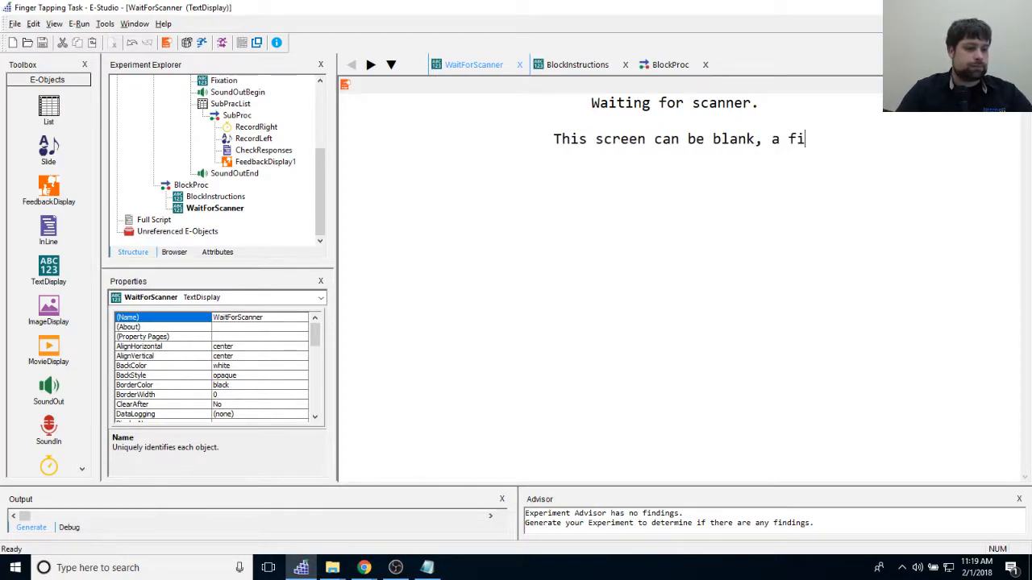
pyautogui.write('xatin or on the ')
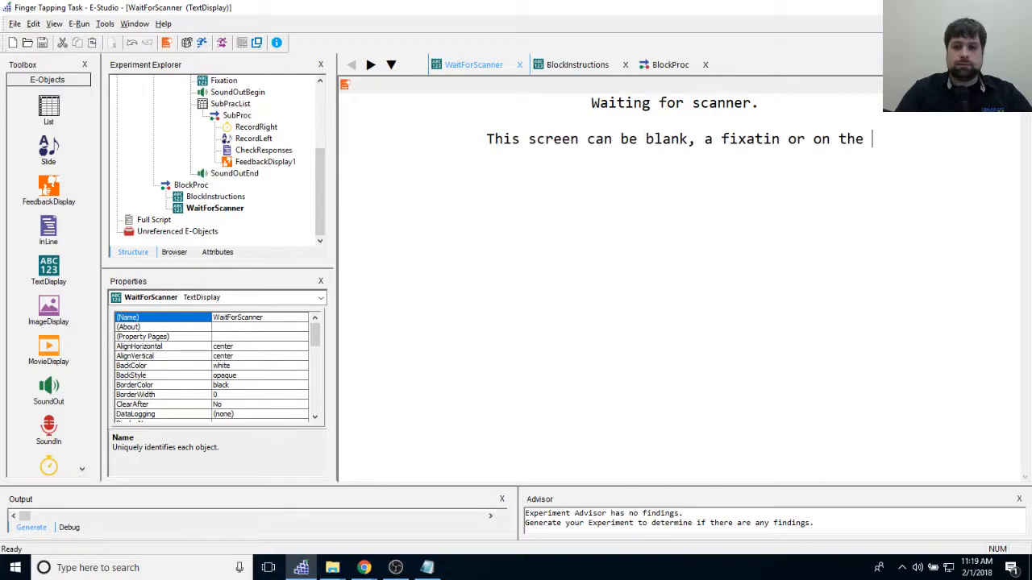
pyautogui.write('Experimenter')
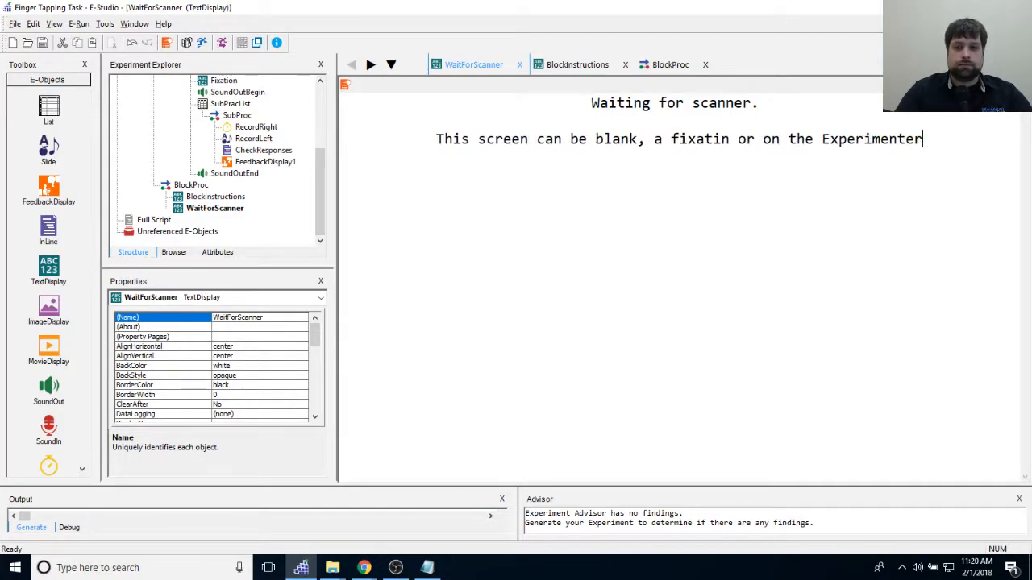
pyautogui.write("'s display.")
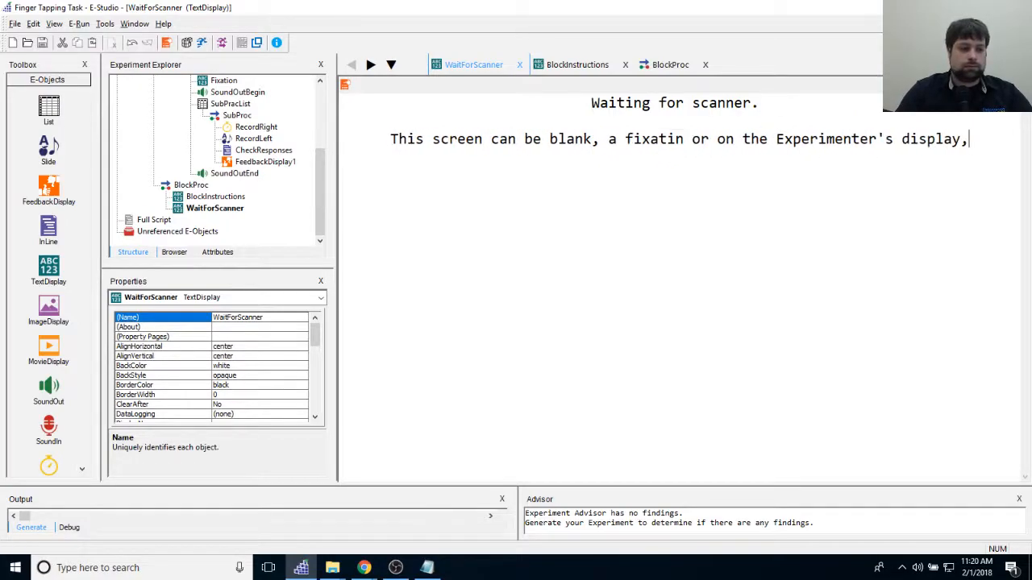
# Step: Add the line "Press z to continue" as a separate paragraph at the end of WaitForScanner
pyautogui.press('Return')
pyautogui.write('Press z ')
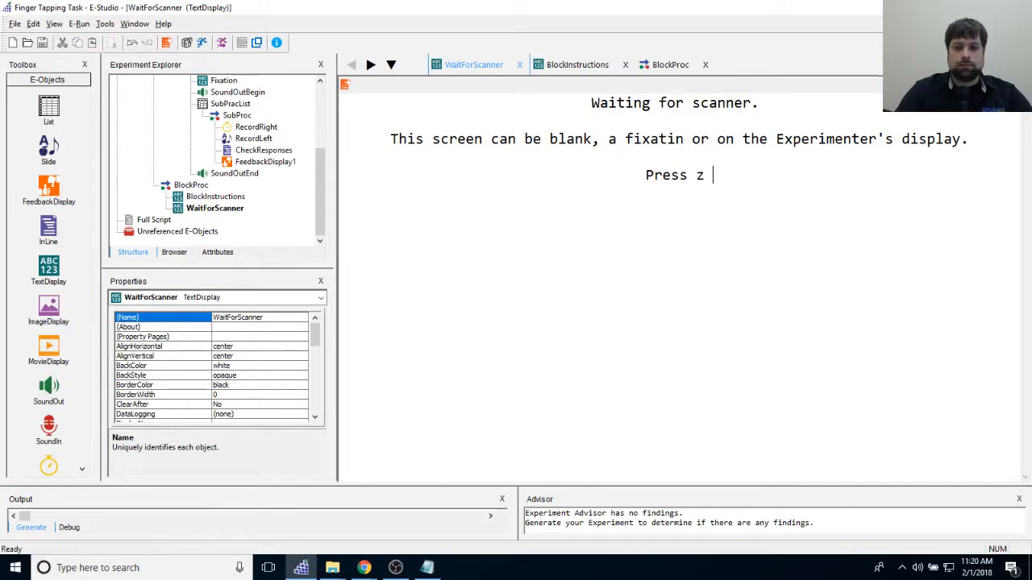
pyautogui.write('to continue')
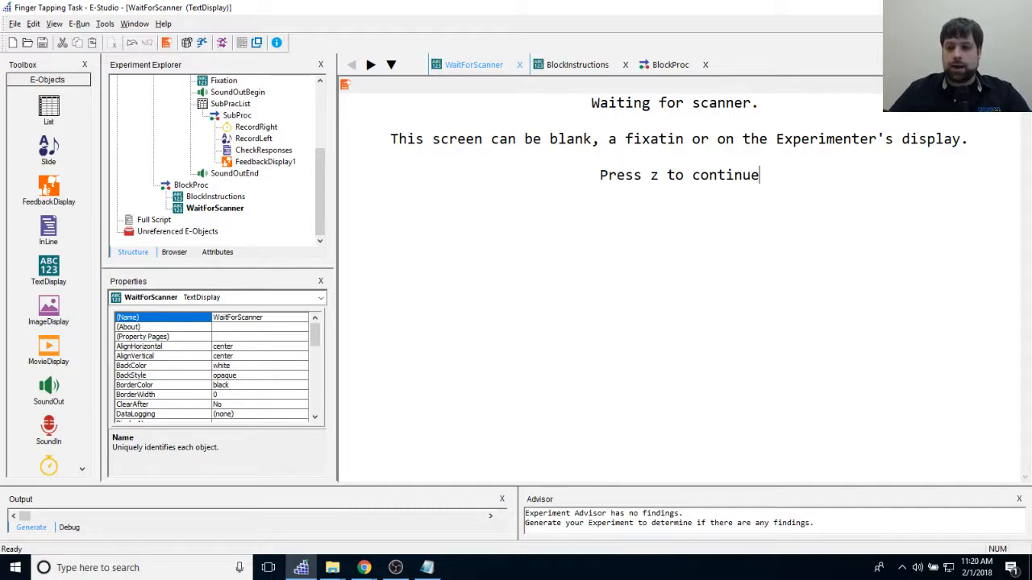
pyautogui.moveTo(382, 138); pyautogui.dragTo(633, 139)
pyautogui.click(635, 190)
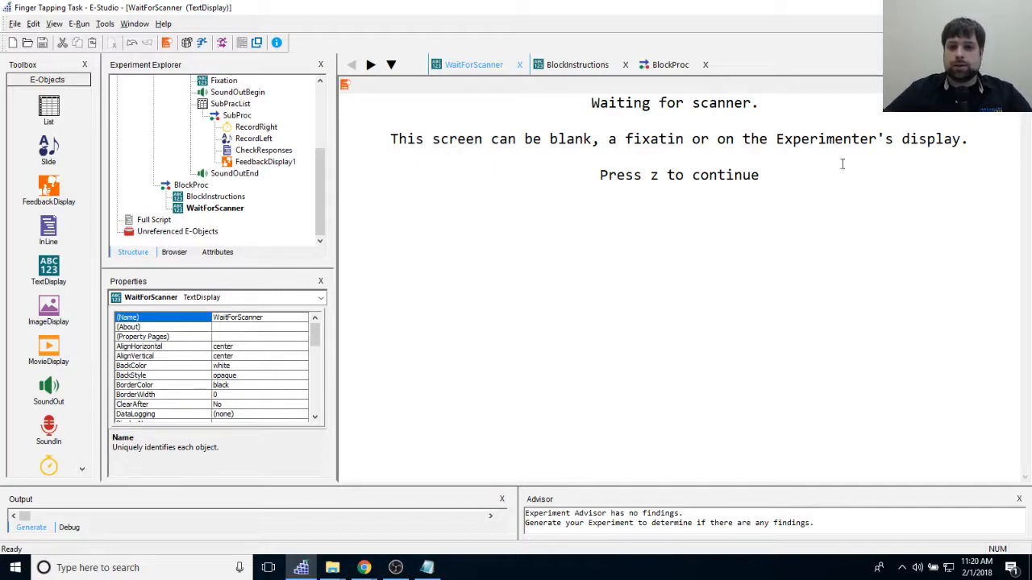
pyautogui.moveTo(383, 138); pyautogui.dragTo(1018, 156)
pyautogui.click(927, 186)
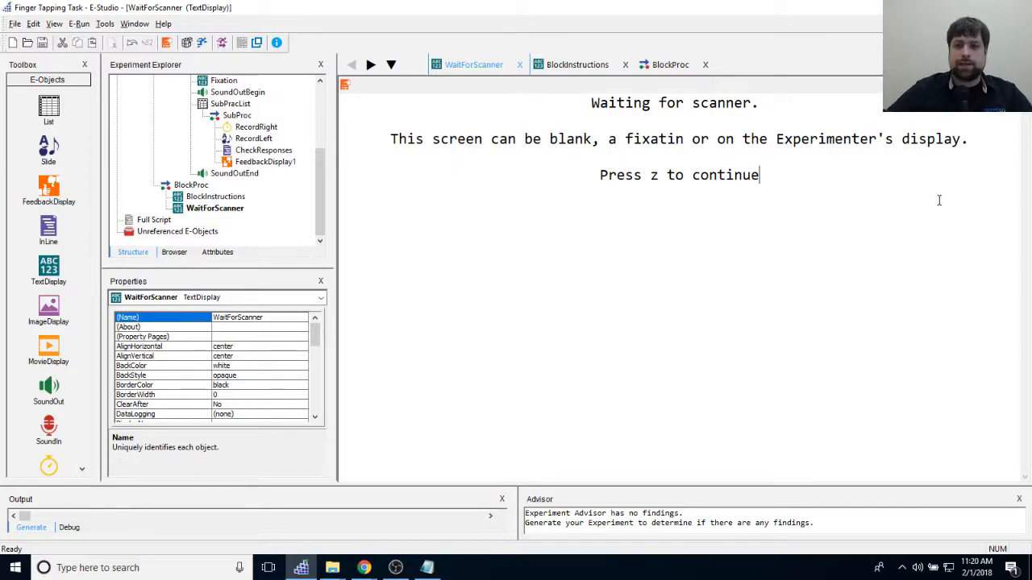
pyautogui.moveTo(569, 170); pyautogui.dragTo(852, 237)
pyautogui.click(853, 237)
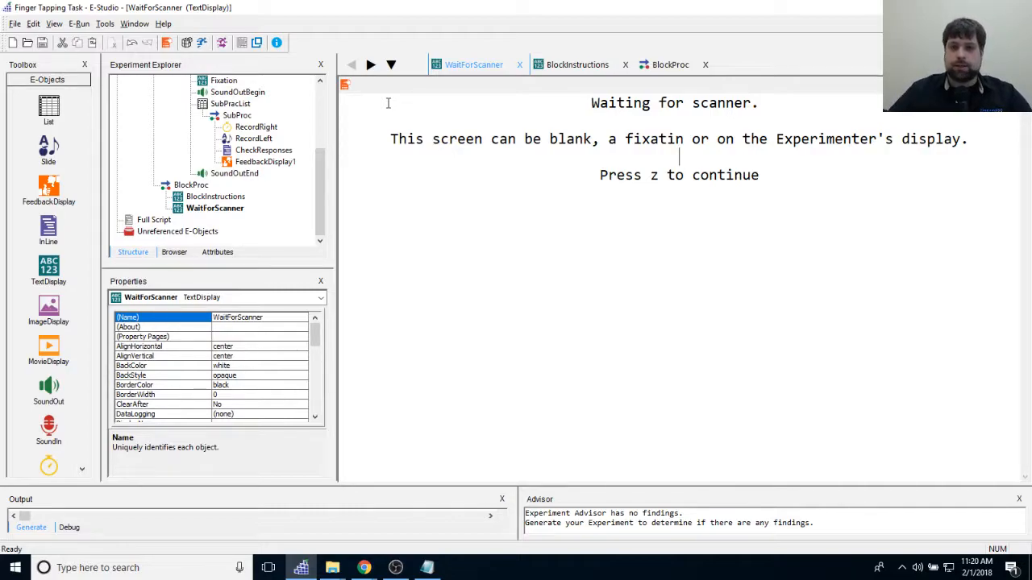
pyautogui.press('Up')
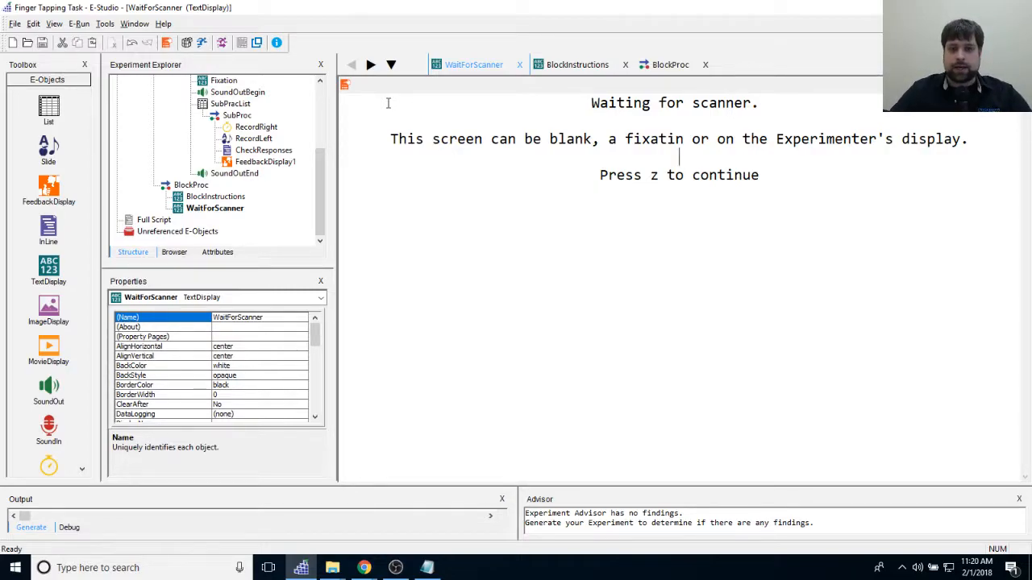
# Step: Set WaitForScanner's duration to (infinite) and its data logging to Standard
pyautogui.click(568, 111)
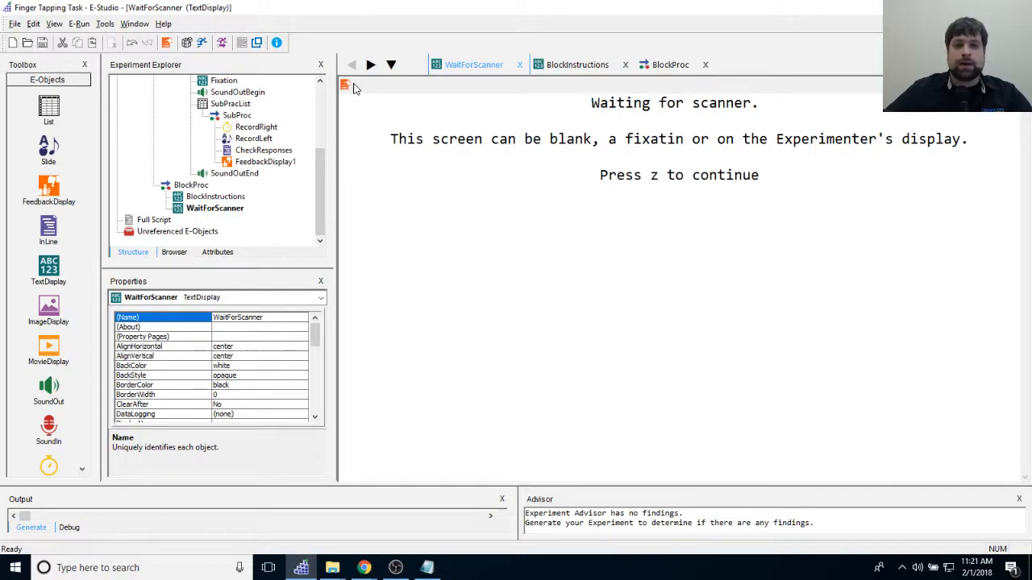
pyautogui.click(349, 87)
pyautogui.click(577, 174)
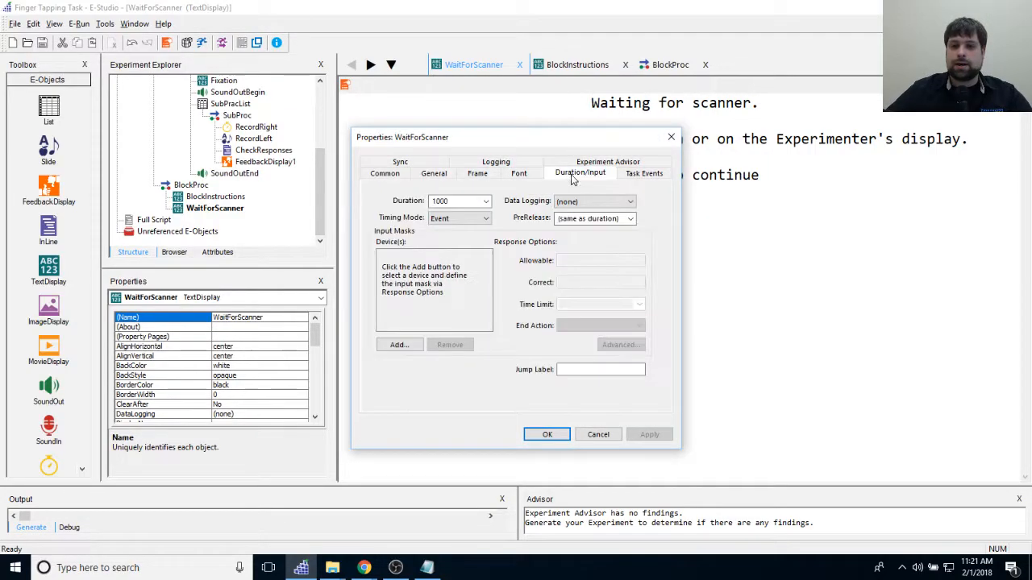
pyautogui.click(487, 205)
pyautogui.click(455, 211)
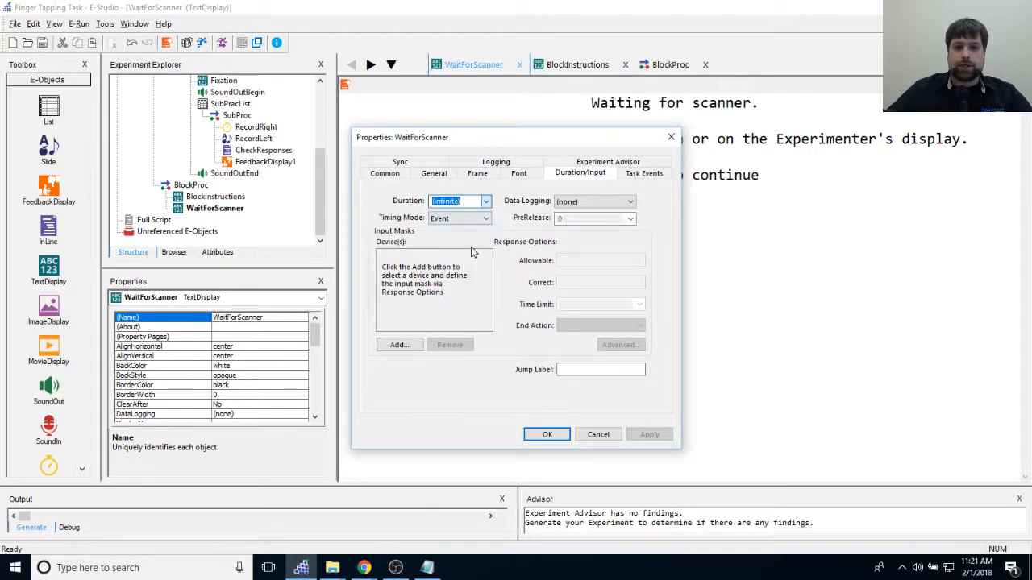
pyautogui.click(617, 201)
pyautogui.click(612, 219)
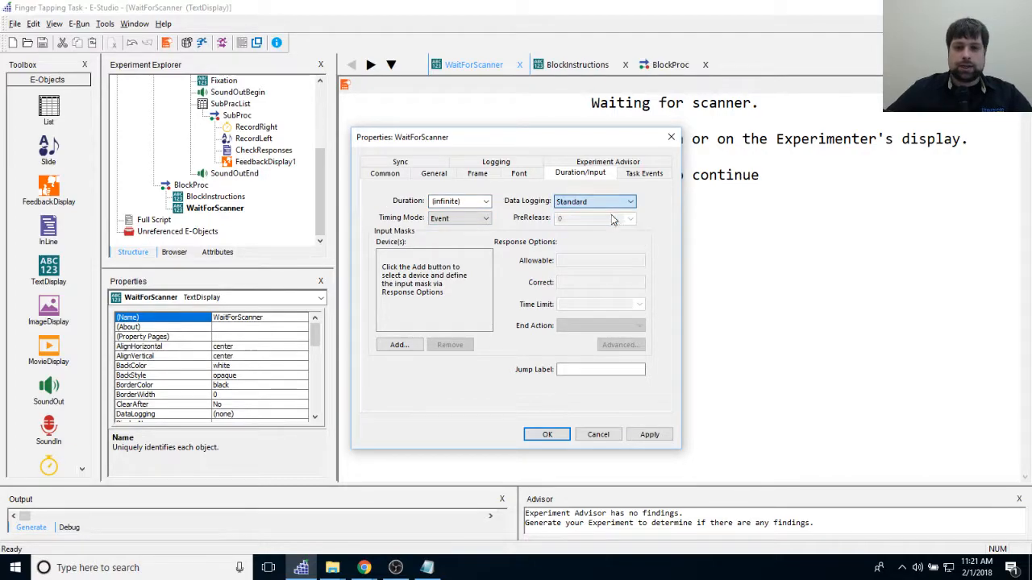
# Step: Add a Keyboard input mask to WaitForScanner with z as the only allowable response, and apply the properties
pyautogui.moveTo(588, 138); pyautogui.dragTo(687, 123)
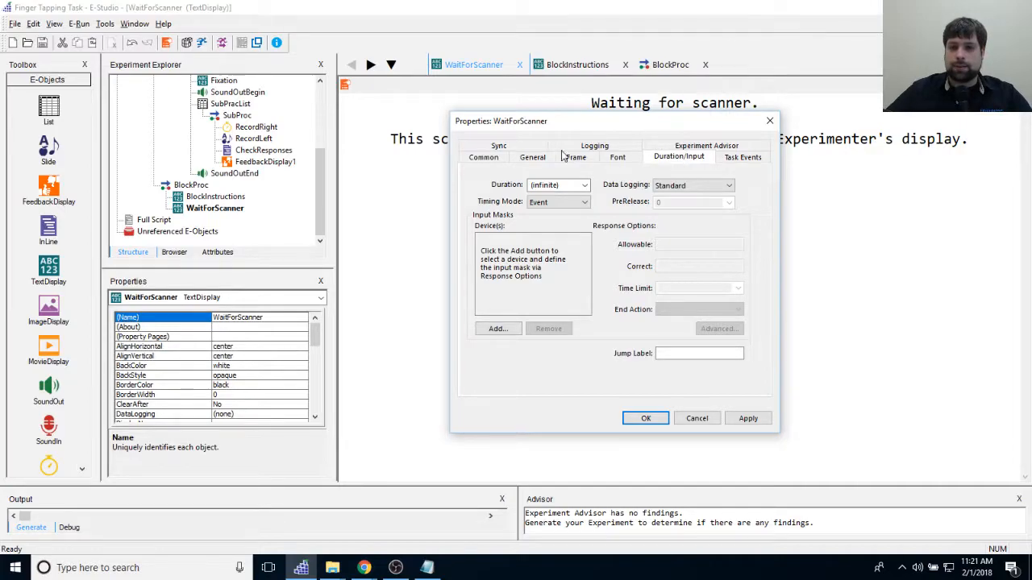
pyautogui.click(497, 328)
pyautogui.click(534, 228)
pyautogui.doubleClick(534, 230)
pyautogui.moveTo(703, 245); pyautogui.dragTo(649, 248)
pyautogui.write('a')
pyautogui.press('BackSpace')
pyautogui.write('z')
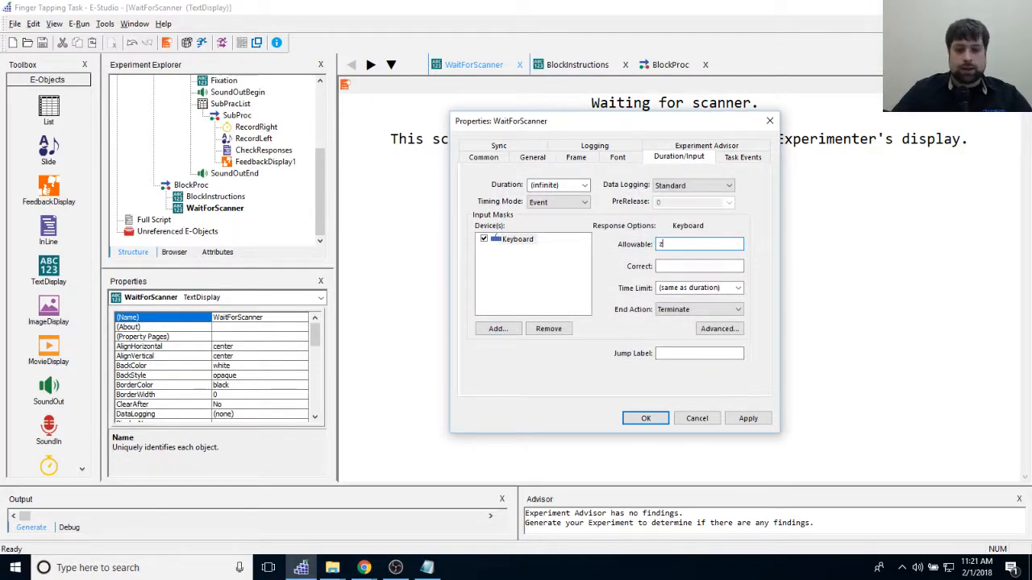
pyautogui.click(764, 421)
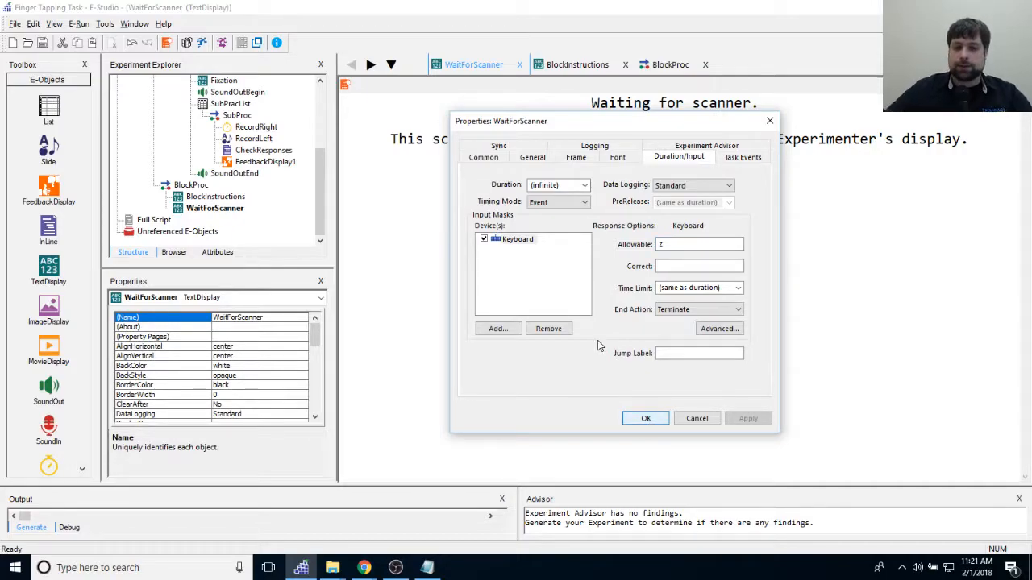
pyautogui.click(689, 420)
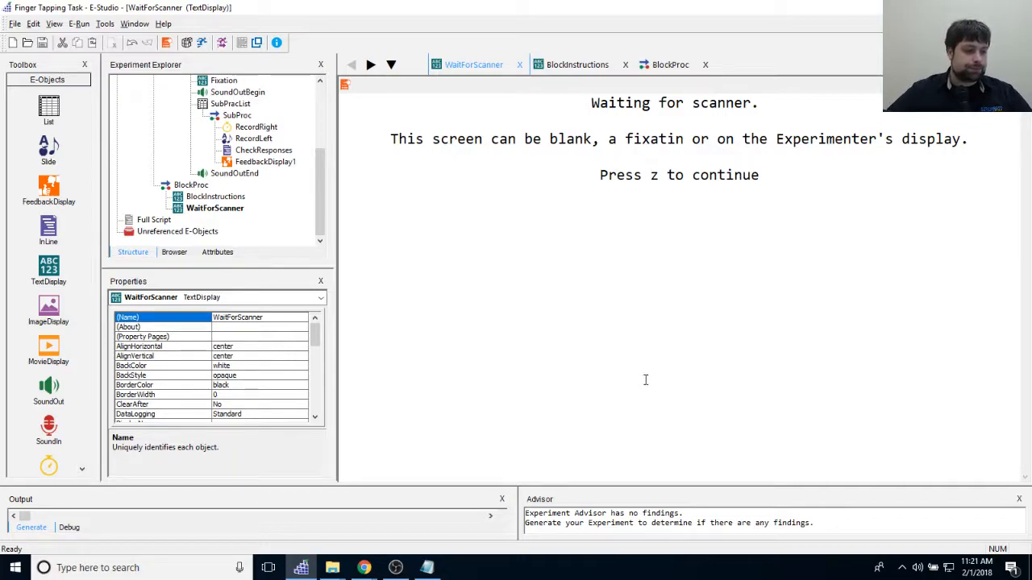
# Step: Add a List after WaitForScanner in BlockProc and rename it TrialList
pyautogui.doubleClick(184, 186)
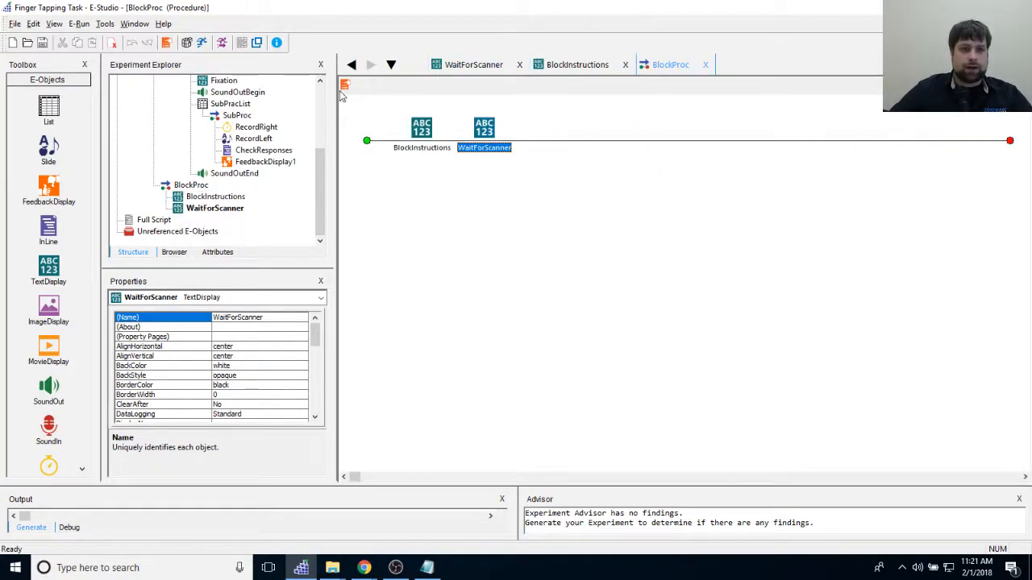
pyautogui.moveTo(320, 168); pyautogui.dragTo(320, 143)
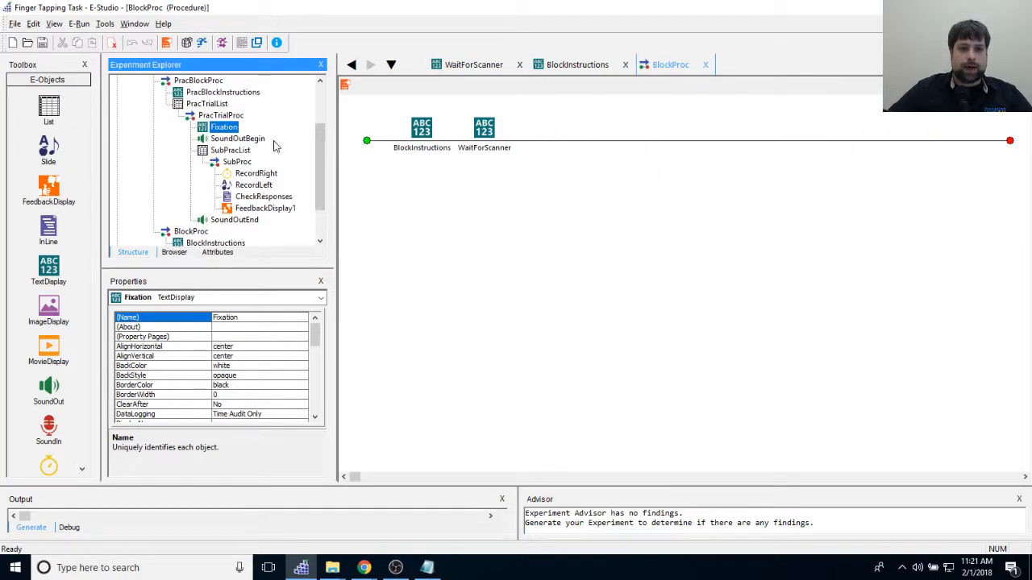
pyautogui.scroll(-2, 311, 146)
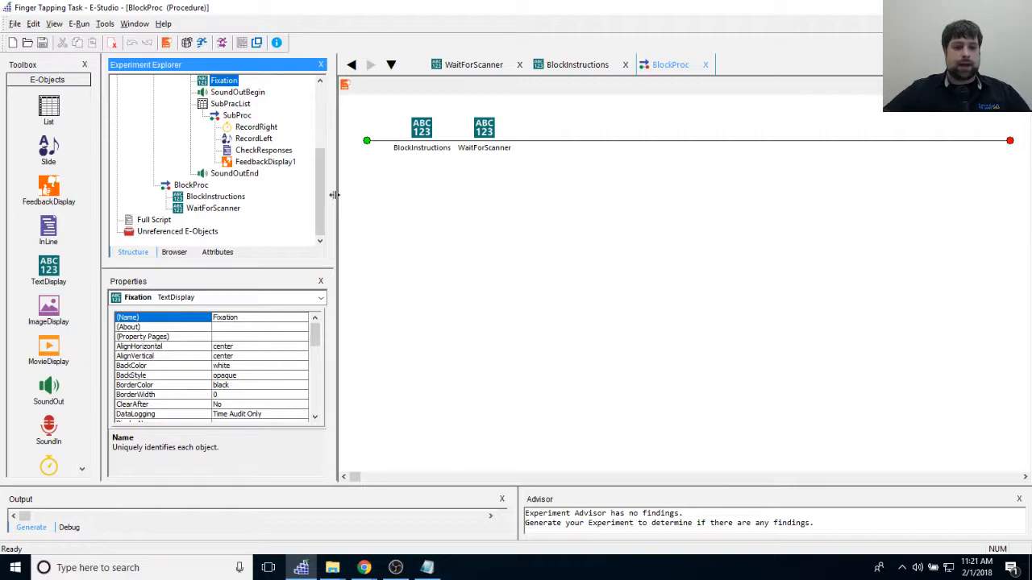
pyautogui.moveTo(48, 105); pyautogui.dragTo(531, 270)
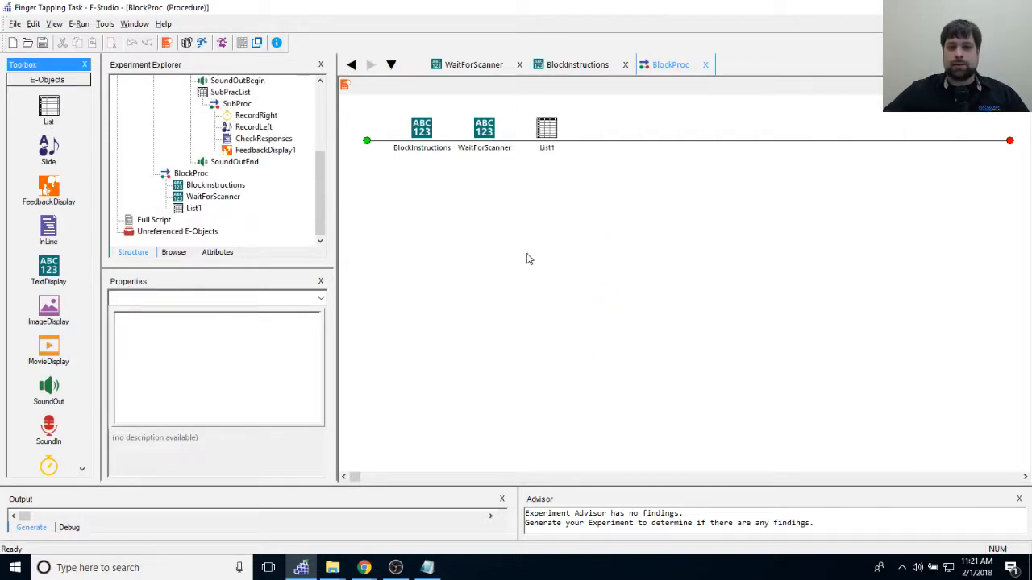
pyautogui.rightClick(545, 142)
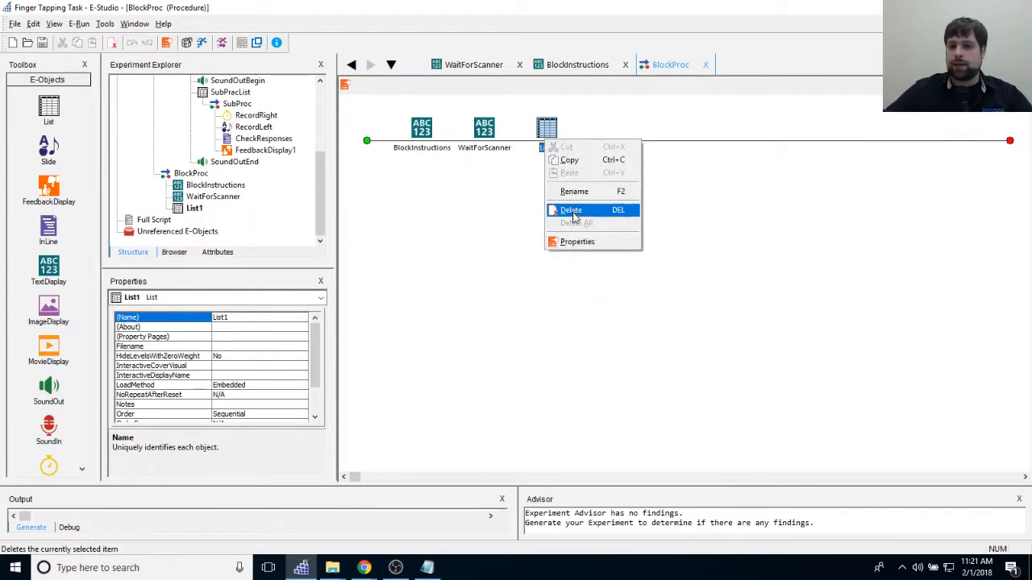
pyautogui.click(574, 191)
pyautogui.write('TrialList')
pyautogui.press('Return')
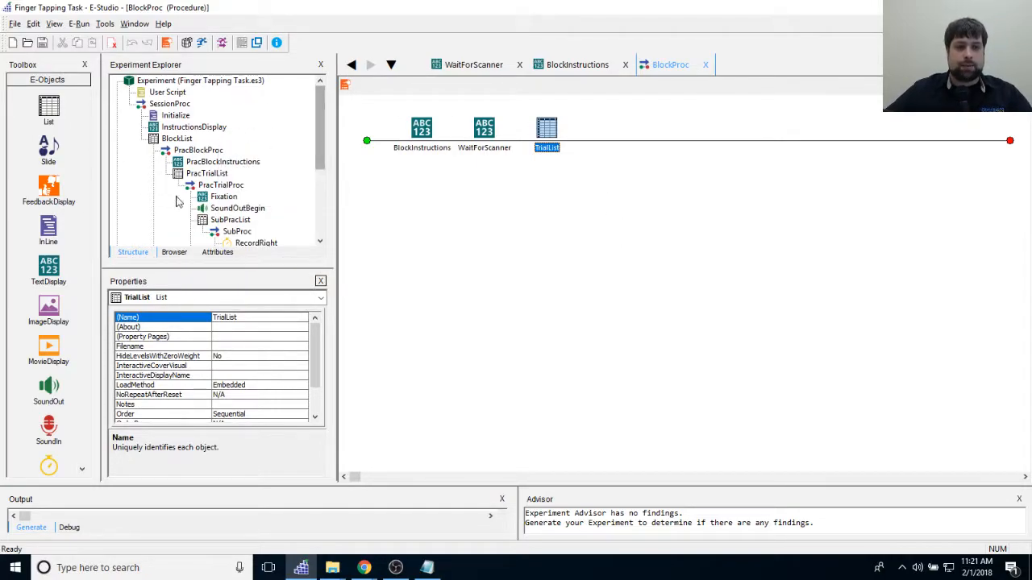
pyautogui.click(500, 309)
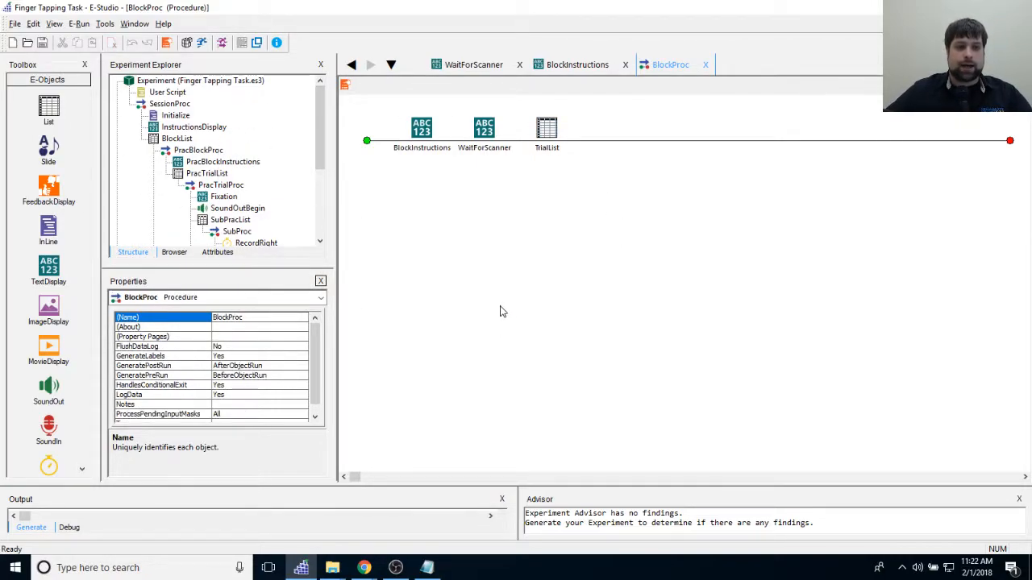
# Step: Assign a new procedure named TrialProc to TrialList's first level and make it the default for newly created levels
pyautogui.doubleClick(555, 130)
pyautogui.click(496, 194)
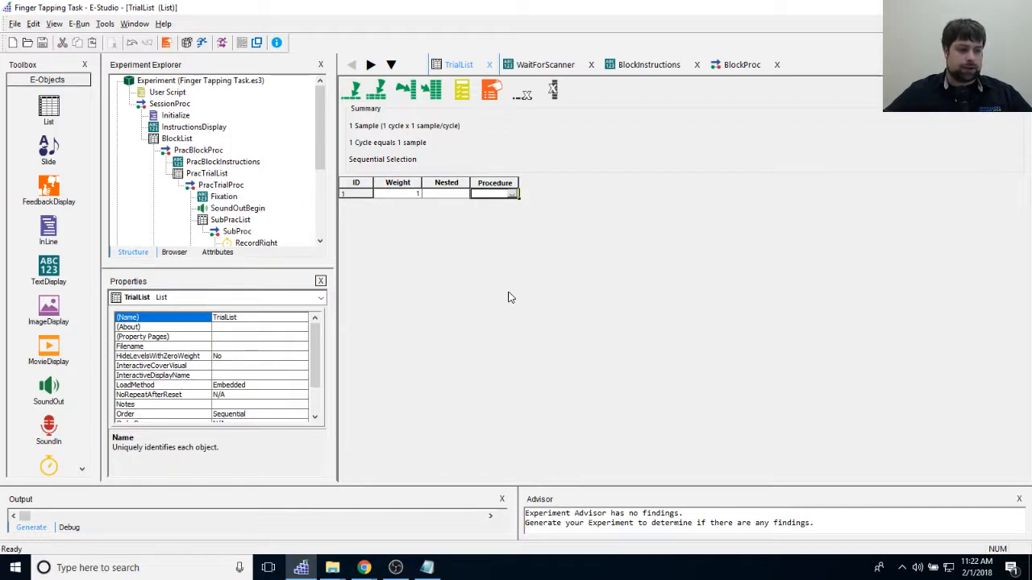
pyautogui.write('TrialProc')
pyautogui.press('Return')
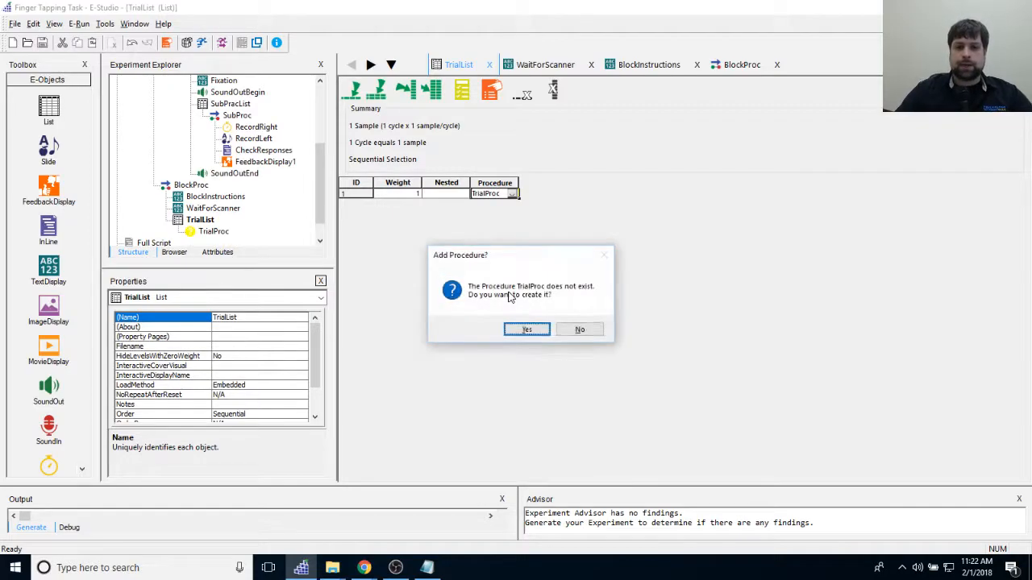
pyautogui.click(540, 333)
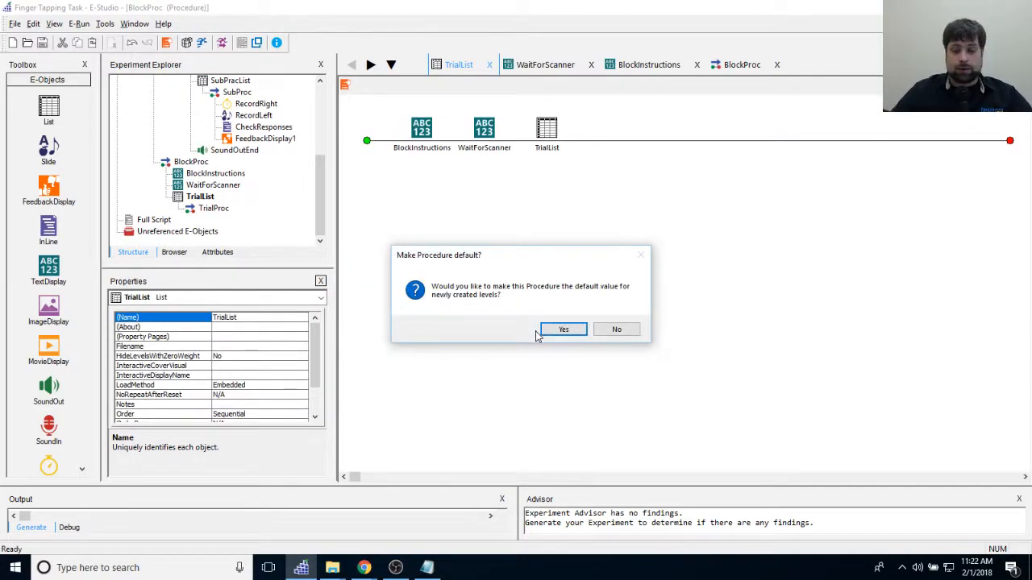
pyautogui.click(538, 333)
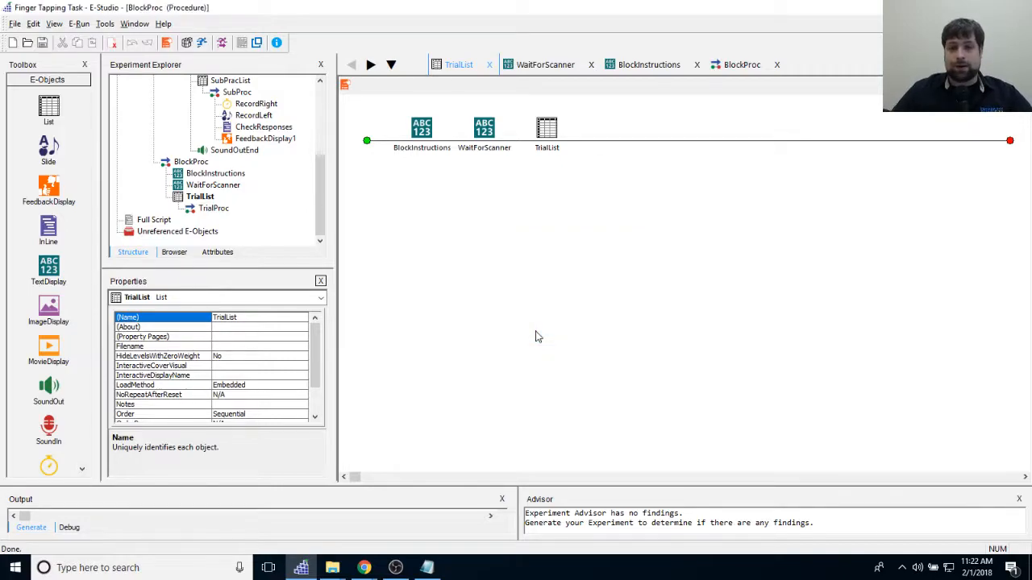
# Step: Reopen TrialList and set the weight of its TrialProc level to 4
pyautogui.doubleClick(547, 131)
pyautogui.click(403, 194)
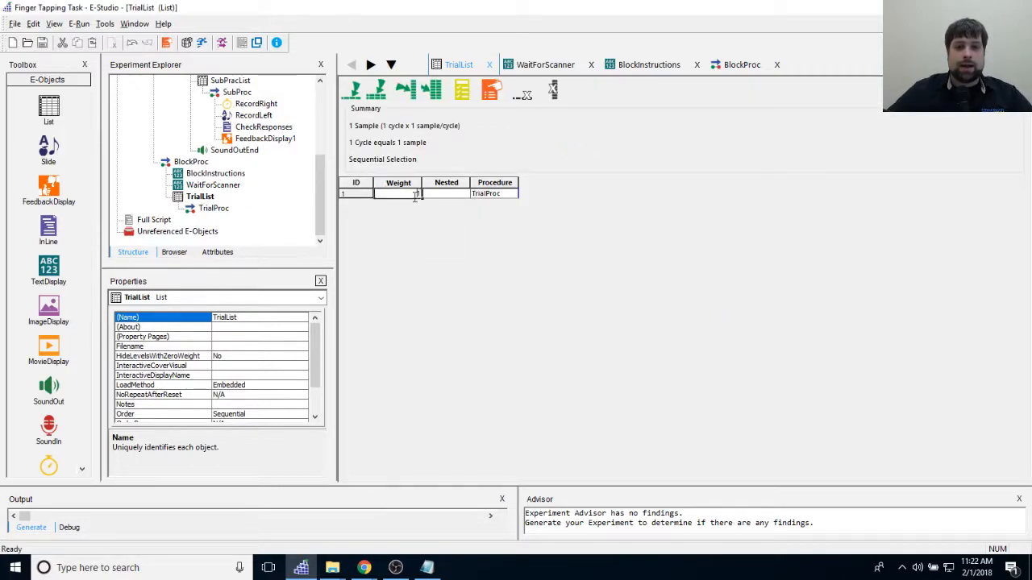
pyautogui.write('4')
pyautogui.press('Return')
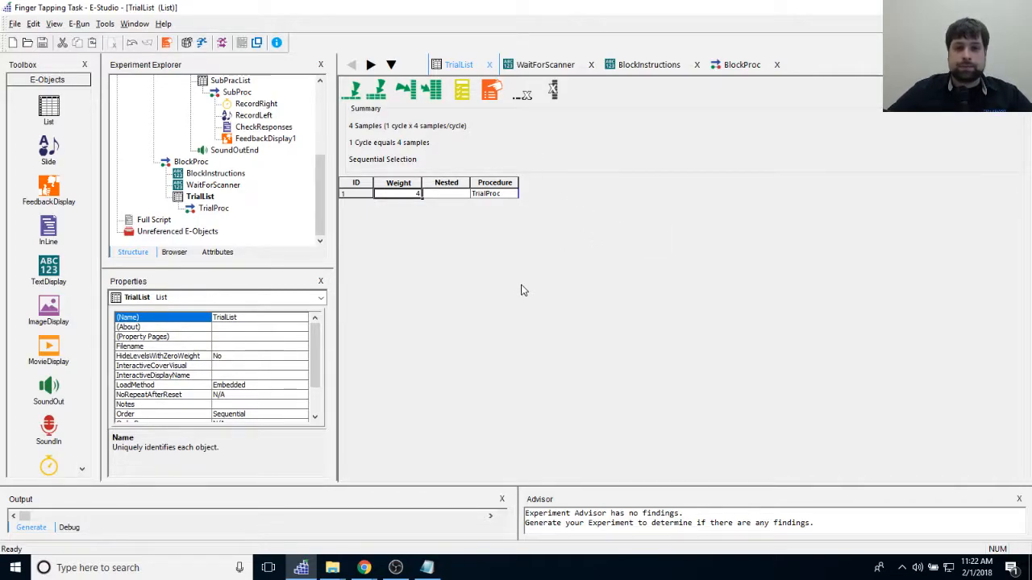
# Step: Add an InLine object to TrialProc and rename it ResetCycleData
pyautogui.doubleClick(214, 208)
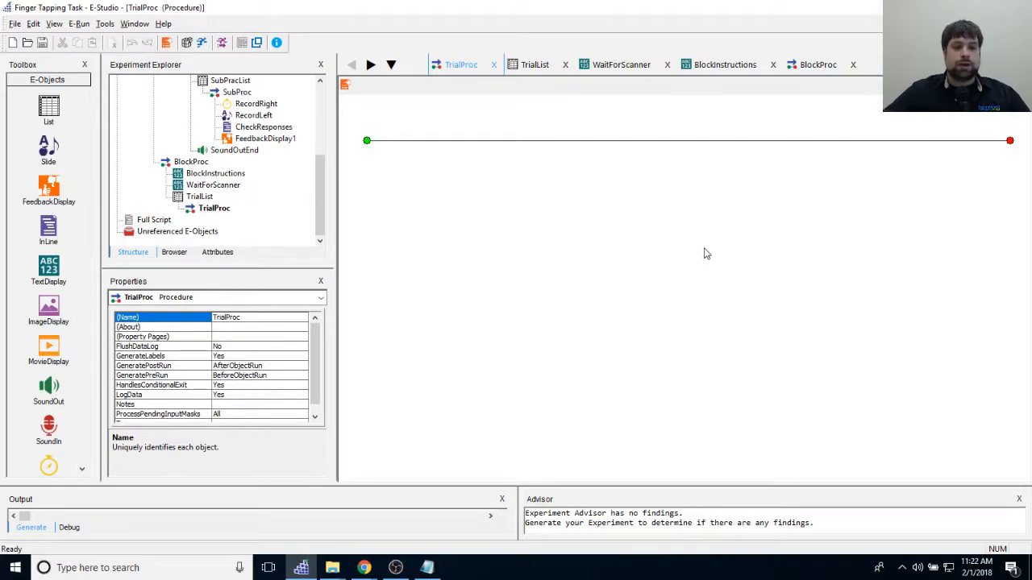
pyautogui.moveTo(326, 182); pyautogui.dragTo(327, 168)
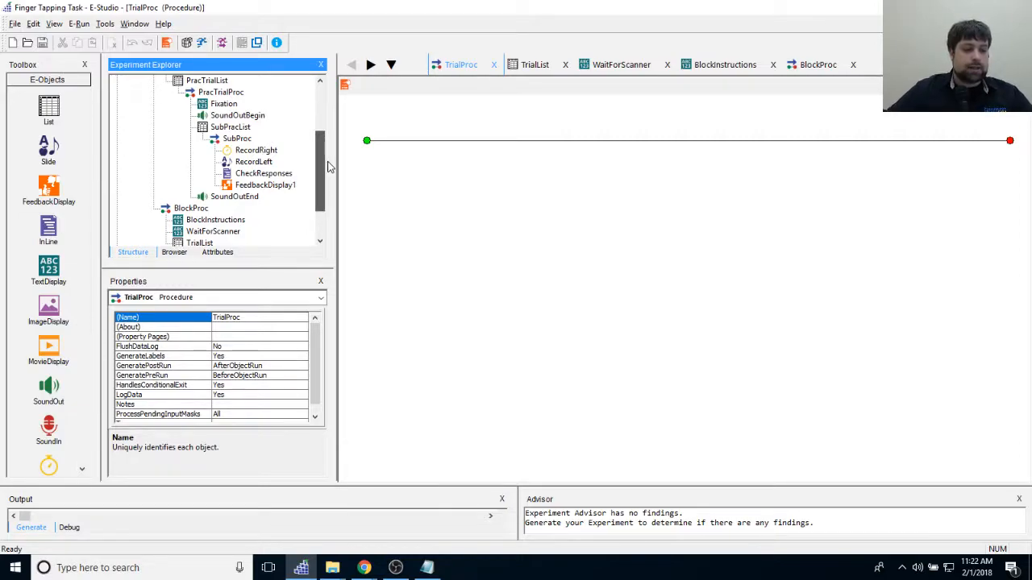
pyautogui.moveTo(328, 162)
pyautogui.mouseDown()
pyautogui.moveTo(333, 154)
pyautogui.moveTo(329, 163)
pyautogui.mouseUp()
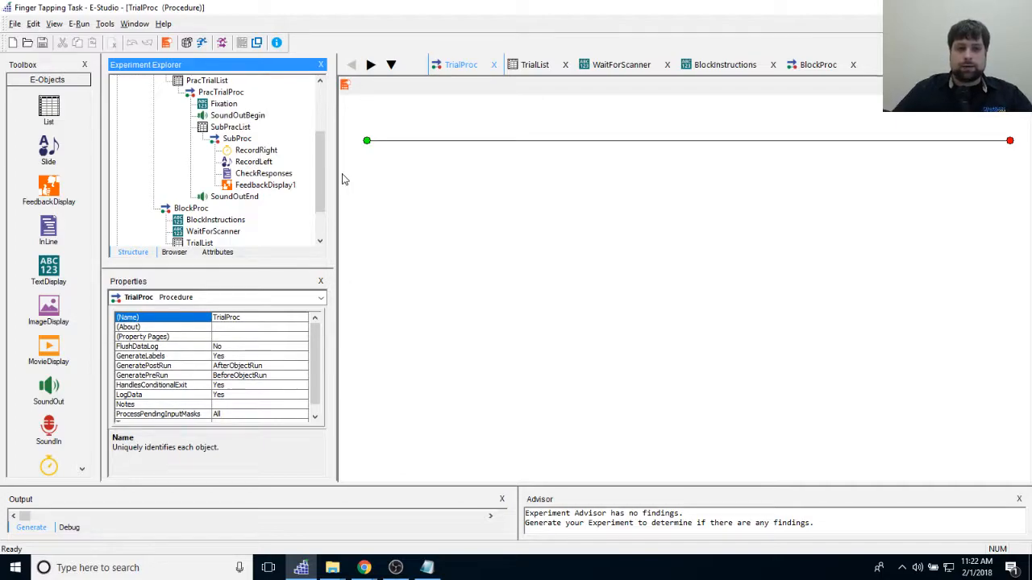
pyautogui.moveTo(49, 230); pyautogui.dragTo(376, 207)
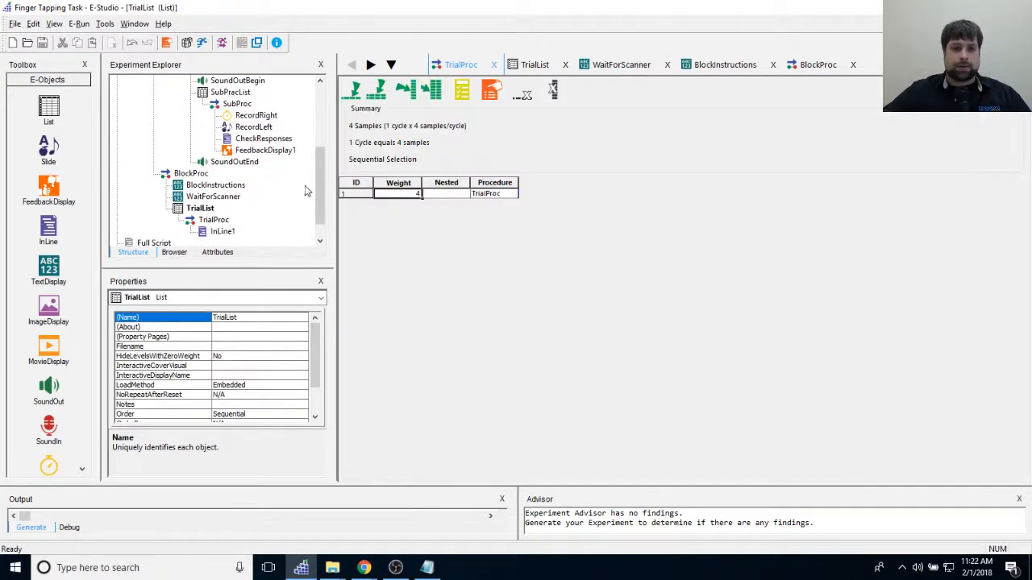
pyautogui.click(232, 232)
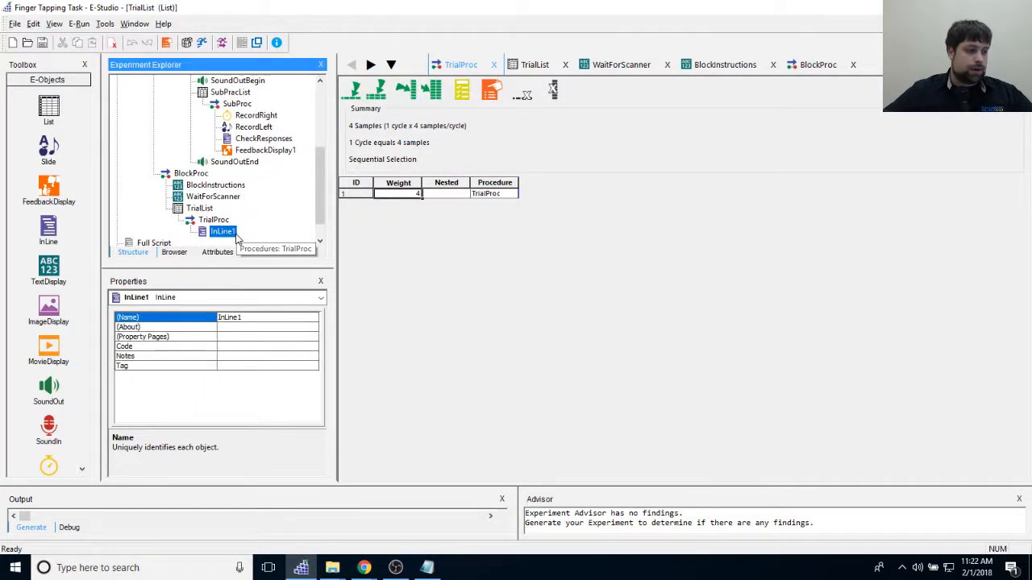
pyautogui.rightClick(235, 235)
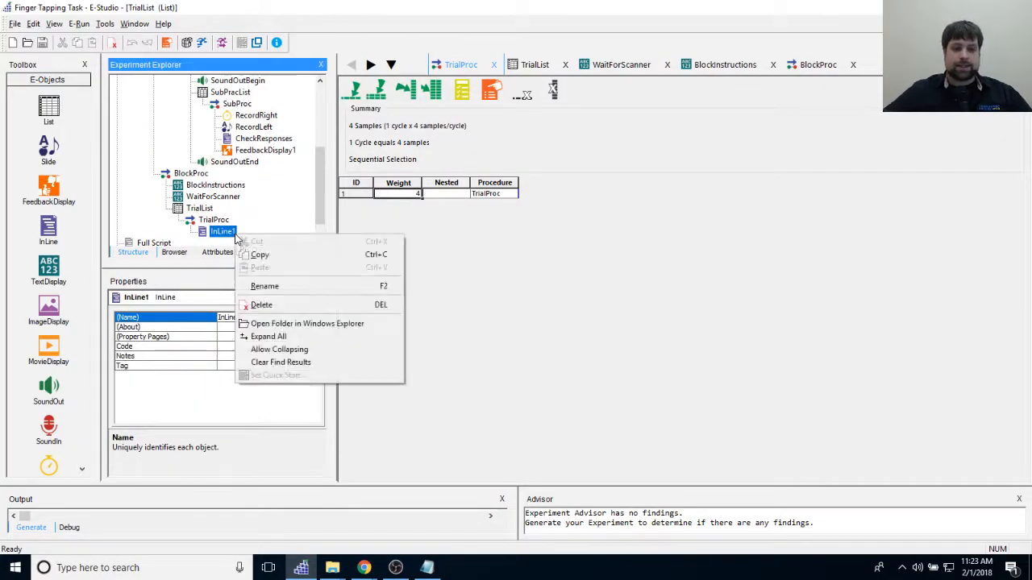
pyautogui.click(270, 286)
pyautogui.write('Rese')
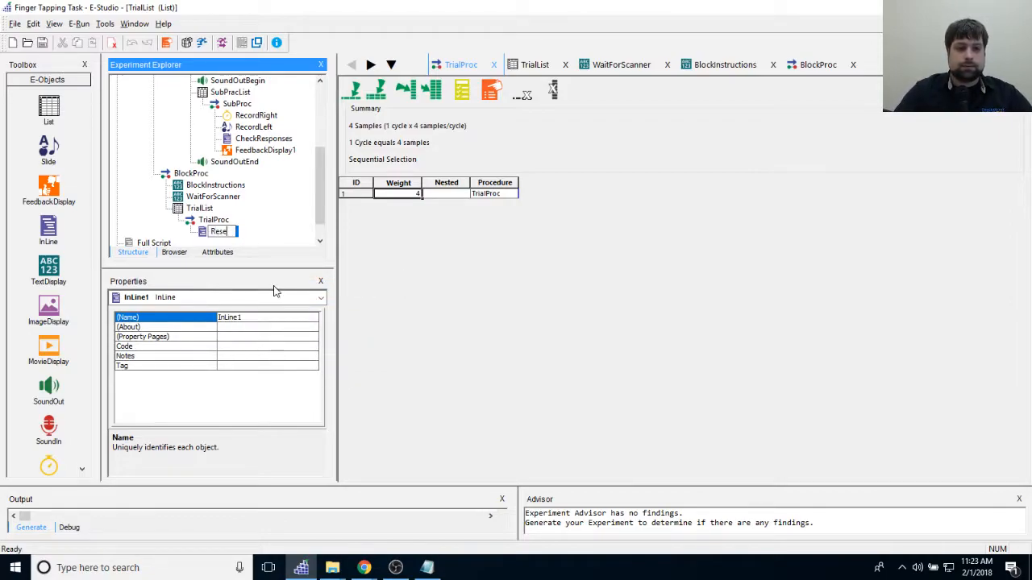
pyautogui.write('tCycleData')
pyautogui.press('Return')
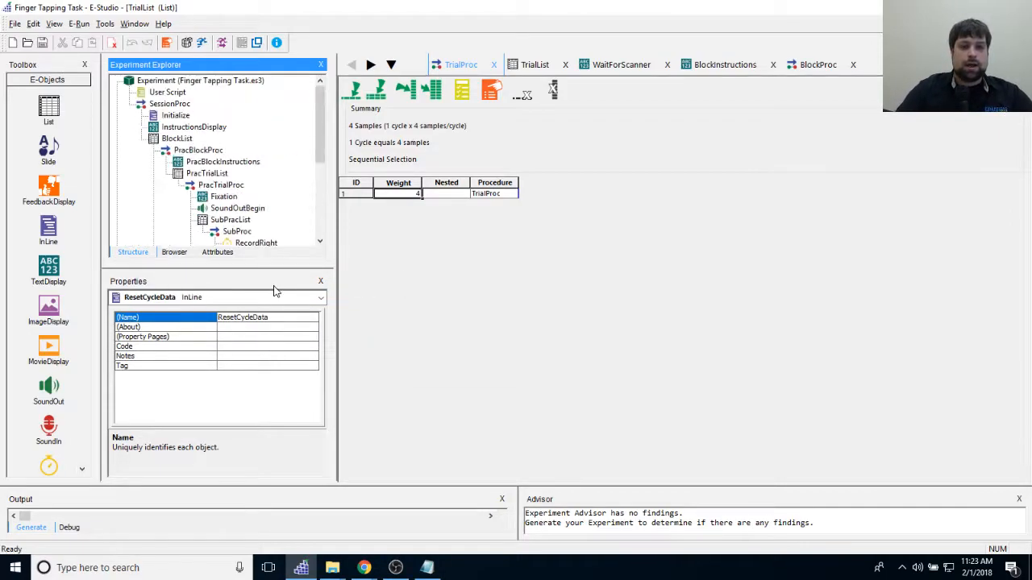
# Step: Open the ResetCycleData script under TrialProc and enter the line boolBlockEnd = False
pyautogui.scroll(-5, 322, 120)
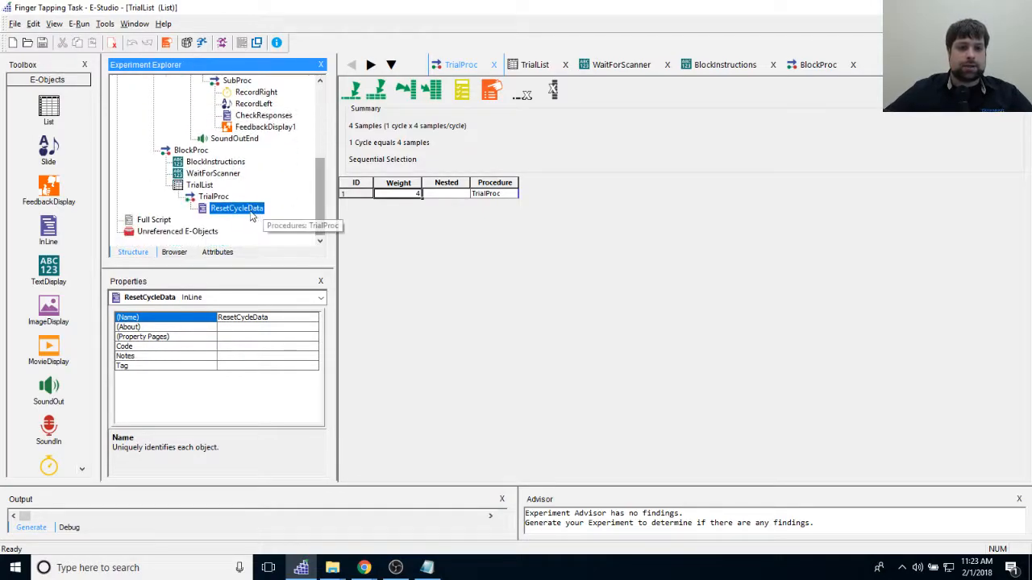
pyautogui.doubleClick(238, 208)
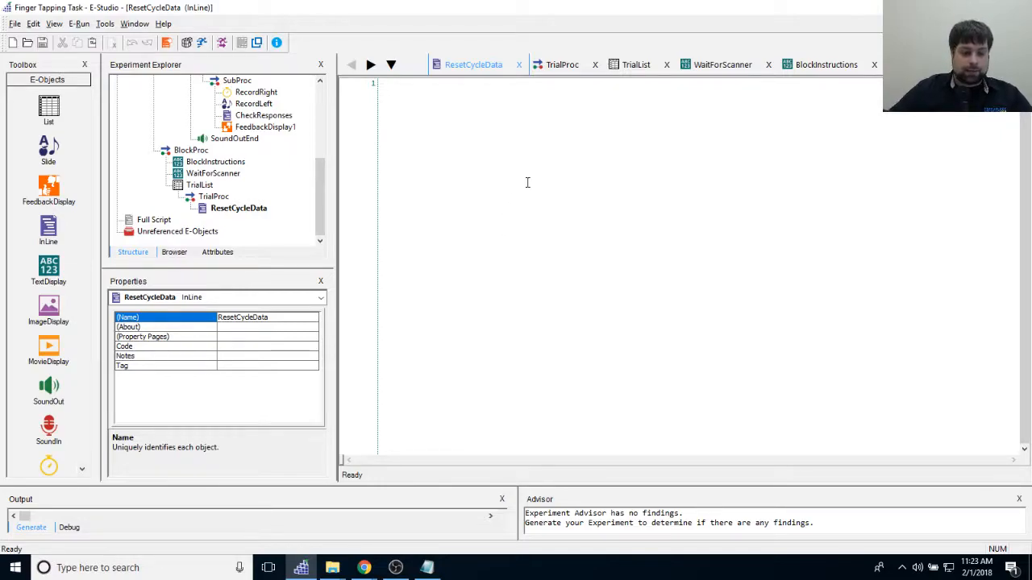
pyautogui.write('boolEnd')
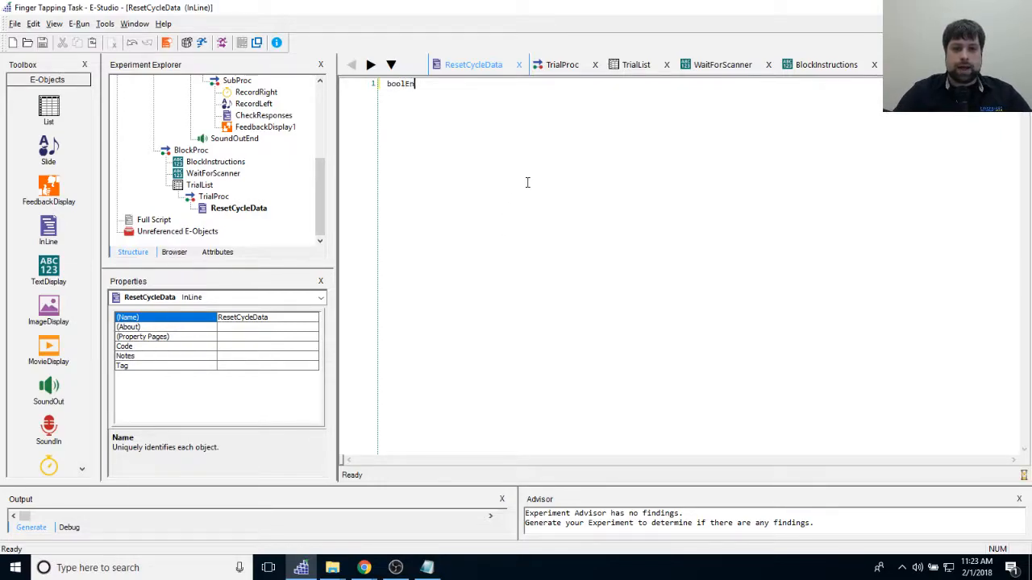
pyautogui.press('BackSpace')
pyautogui.press('BackSpace')
pyautogui.press('BackSpace')
pyautogui.write('BlockEnd')
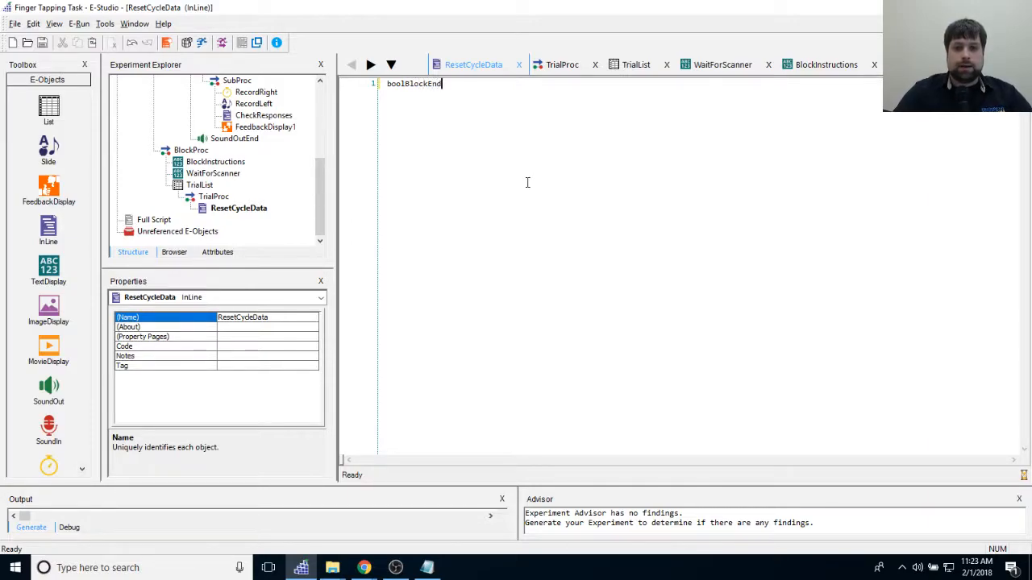
pyautogui.write(' = ')
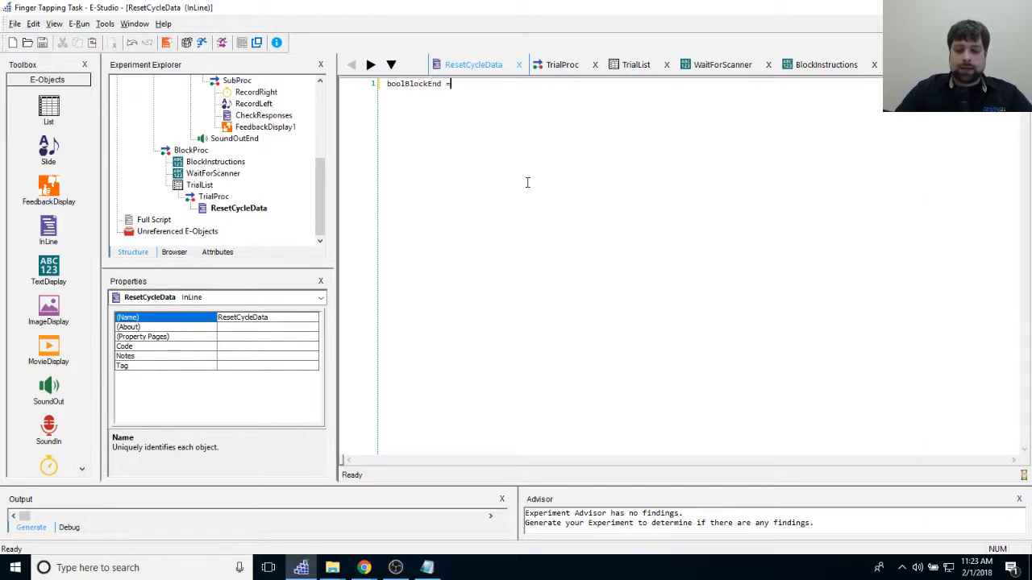
pyautogui.write('Fals')
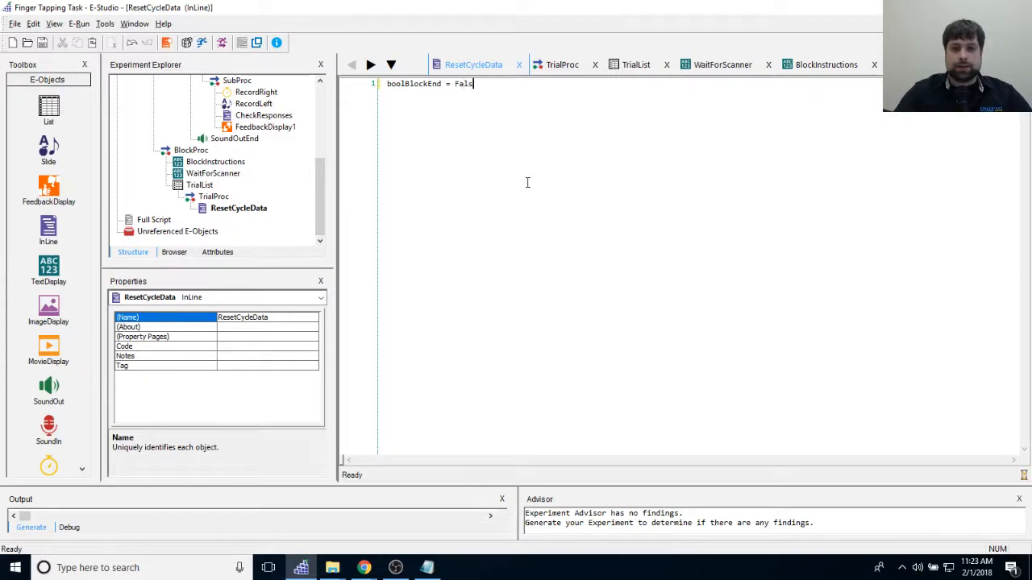
pyautogui.write('e')
pyautogui.press('BackSpace')
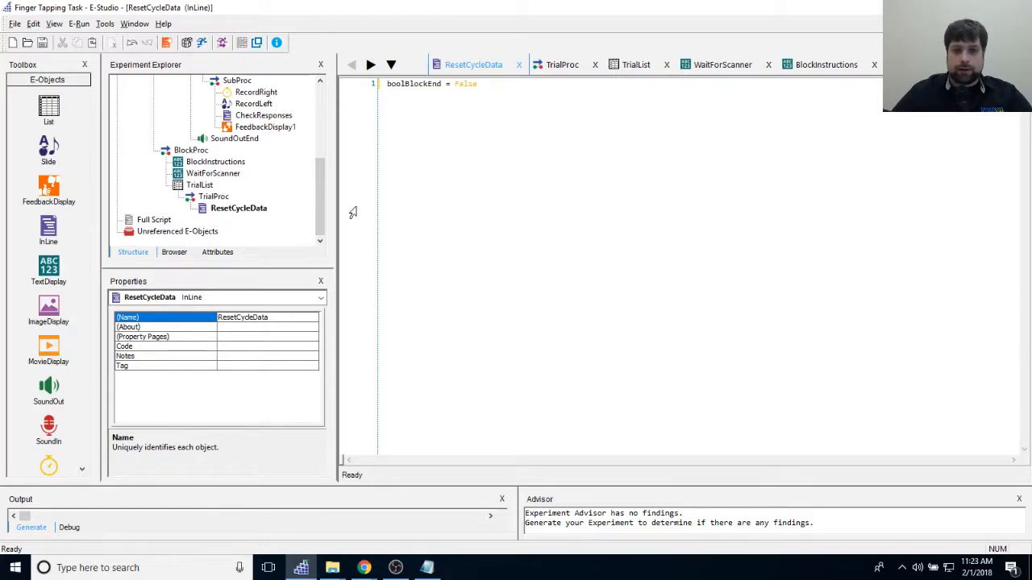
# Step: Leave a blank line after the boolBlockEnd assignment and write If c.GetAttrib (c.GetAttrib("Running") & ".Sample") > 1 Then
pyautogui.moveTo(366, 87); pyautogui.dragTo(529, 108)
pyautogui.click(532, 105)
pyautogui.press('Return')
pyautogui.press('Return')
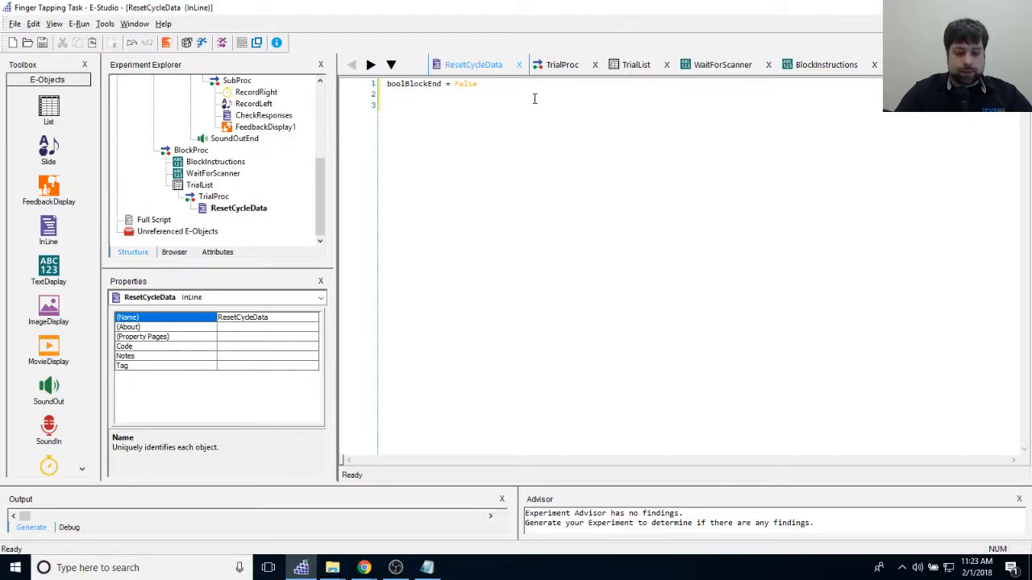
pyautogui.write('If c.s')
pyautogui.press('BackSpace')
pyautogui.write('GetAttrib')
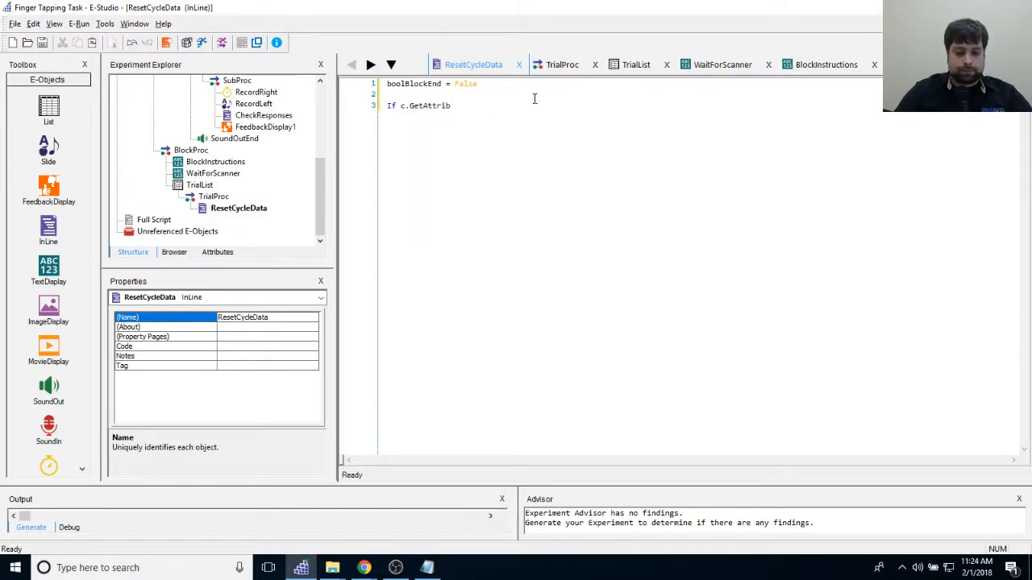
pyautogui.write(' (c.')
pyautogui.press('Escape')
pyautogui.write('GetAttrib')
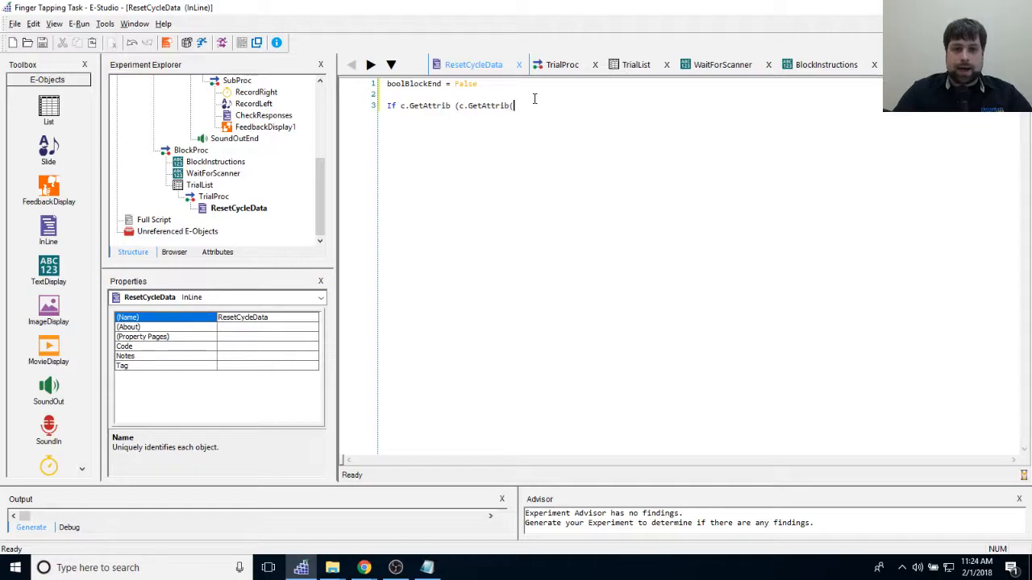
pyautogui.write('(')
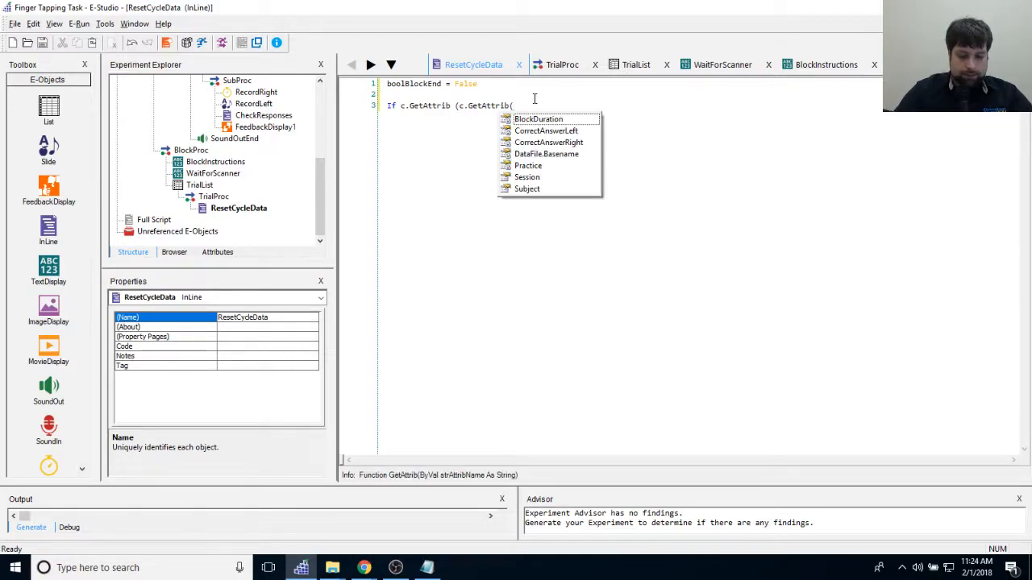
pyautogui.write('"Run')
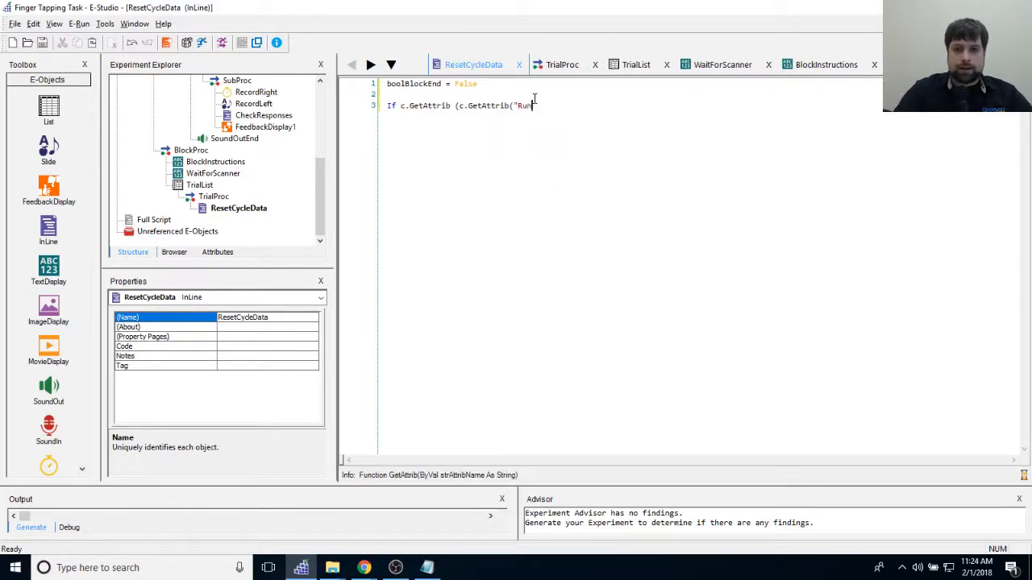
pyautogui.write('ning") &')
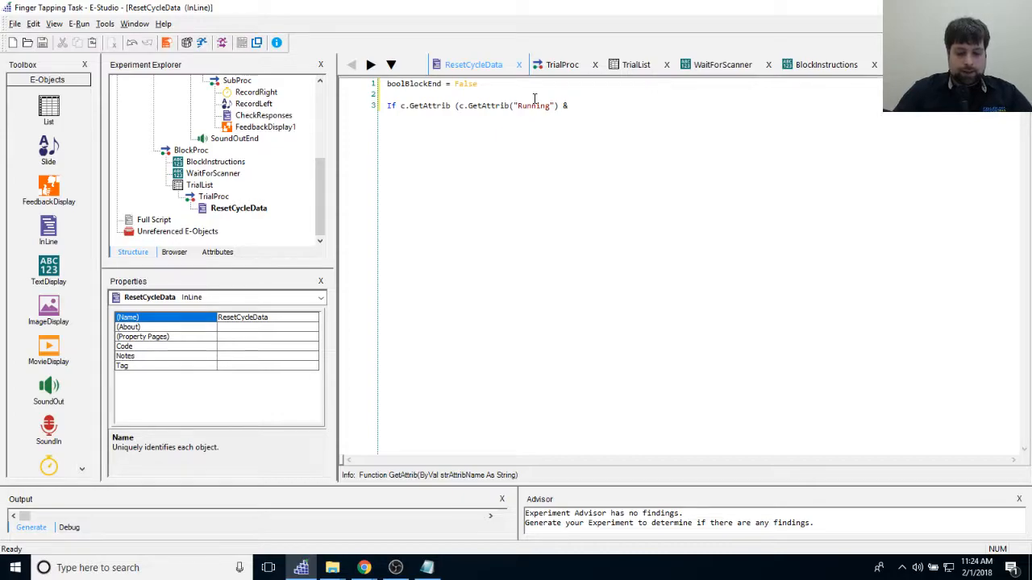
pyautogui.write('".Sampl')
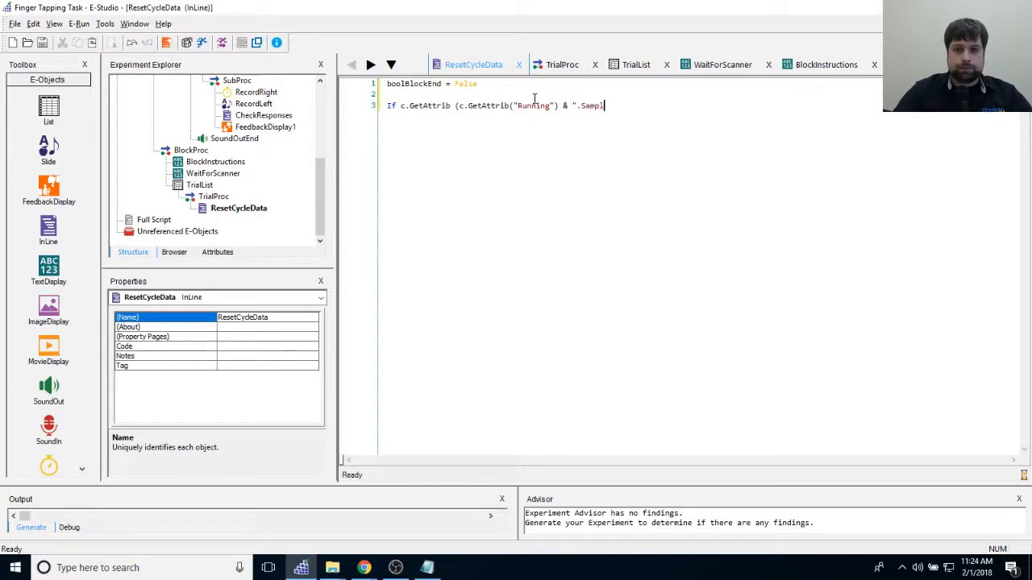
pyautogui.write('e") > 1 Then')
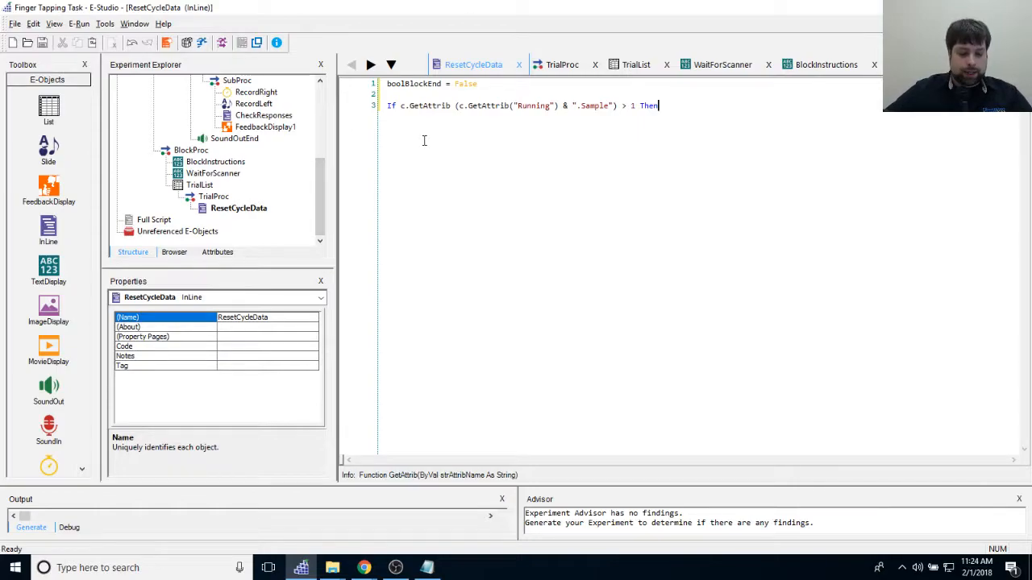
# Step: Examine the parts of the If condition: the nested GetAttrib("Running") & ".Sample" expression and the > 1 comparison
pyautogui.click(459, 105)
pyautogui.moveTo(458, 105); pyautogui.dragTo(614, 106)
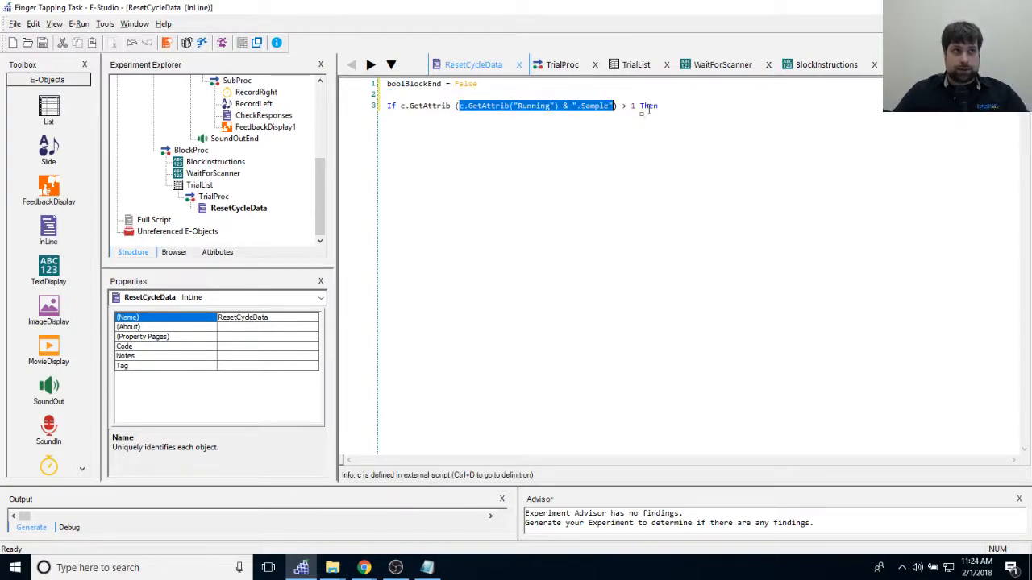
pyautogui.moveTo(442, 84); pyautogui.dragTo(420, 106)
pyautogui.click(460, 105)
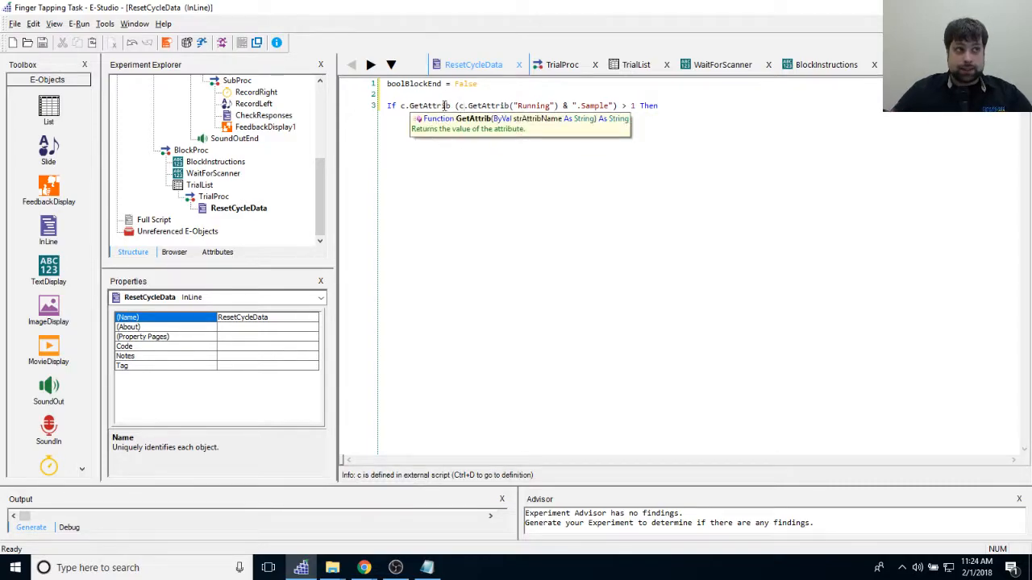
pyautogui.moveTo(458, 106); pyautogui.dragTo(627, 110)
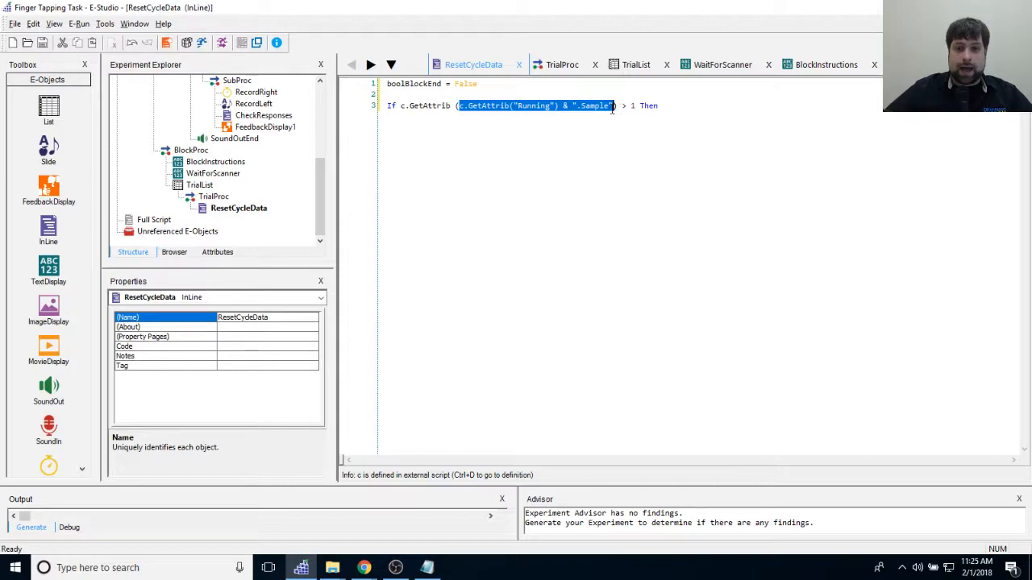
pyautogui.click(512, 113)
pyautogui.moveTo(459, 105); pyautogui.dragTo(564, 108)
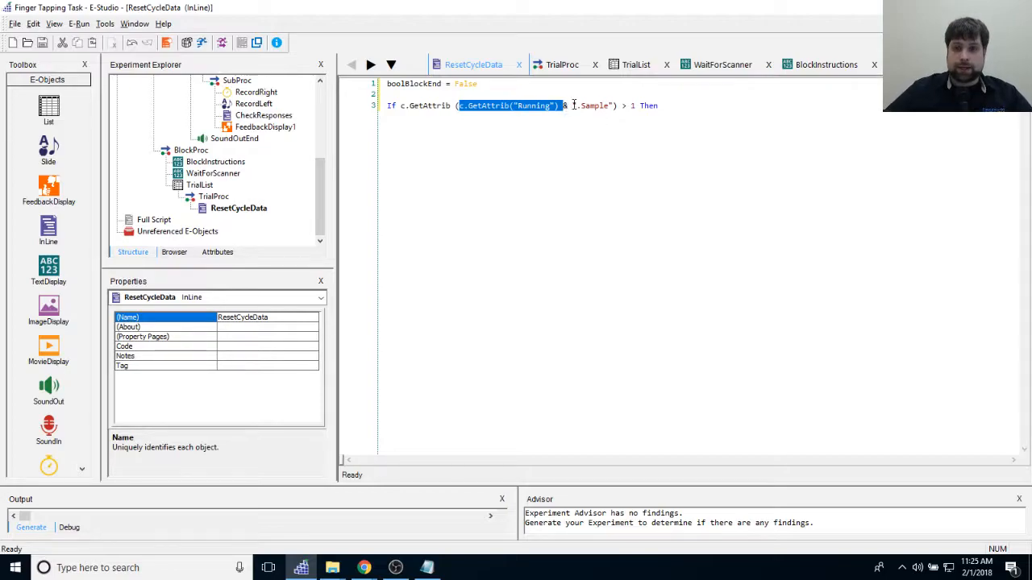
pyautogui.moveTo(621, 105); pyautogui.dragTo(642, 108)
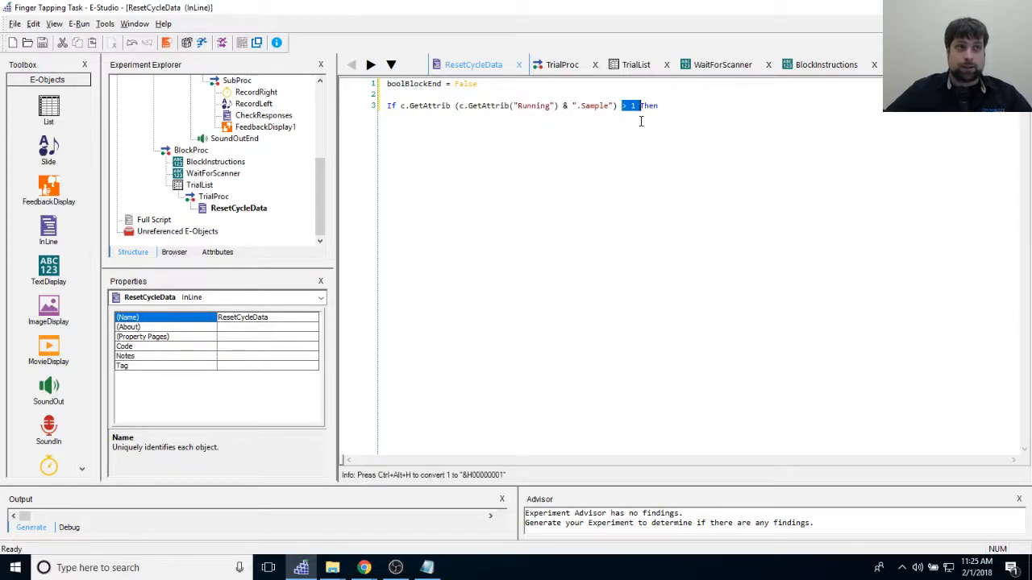
pyautogui.click(642, 121)
pyautogui.moveTo(457, 105); pyautogui.dragTo(640, 105)
pyautogui.click(679, 118)
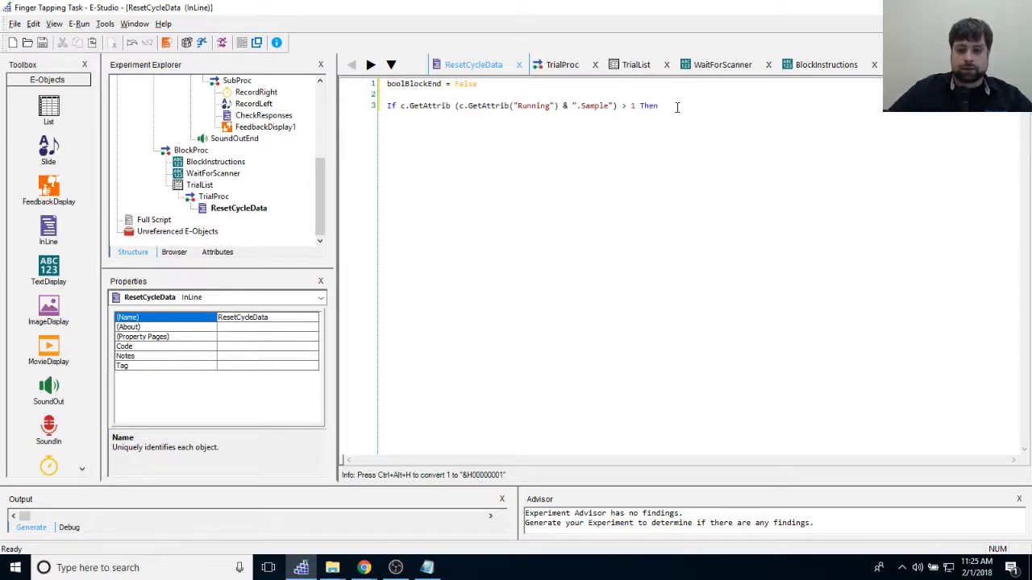
# Step: Add the statement lnStartTime = lnEndTime as the first line inside the If block
pyautogui.press('Return')
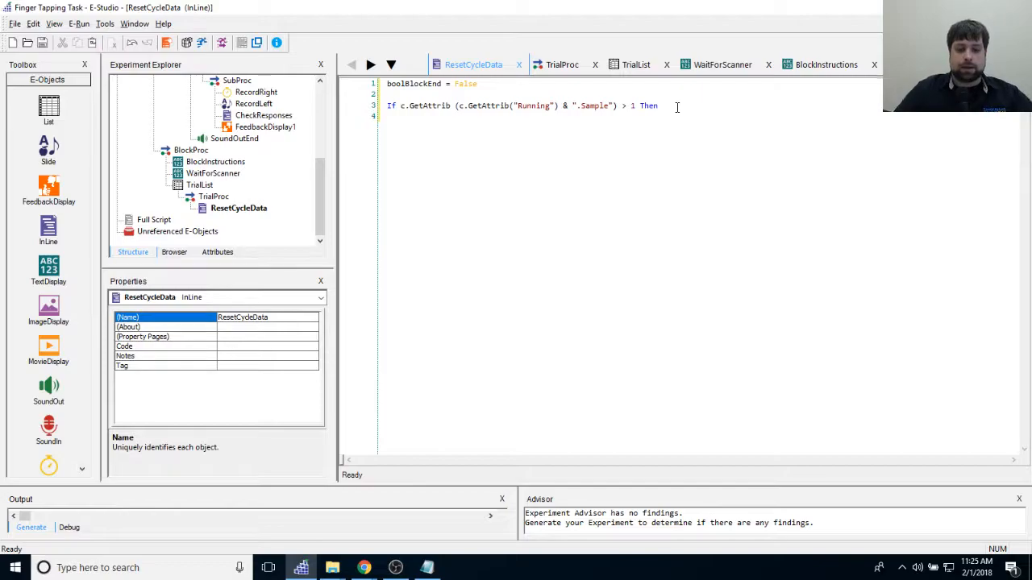
pyautogui.write('inSt')
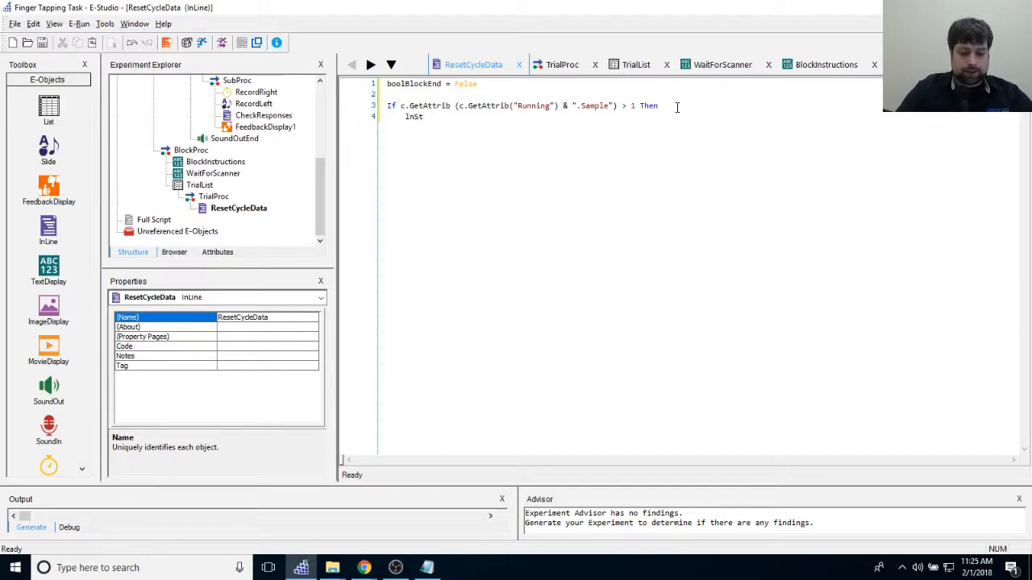
pyautogui.write('startTime = ')
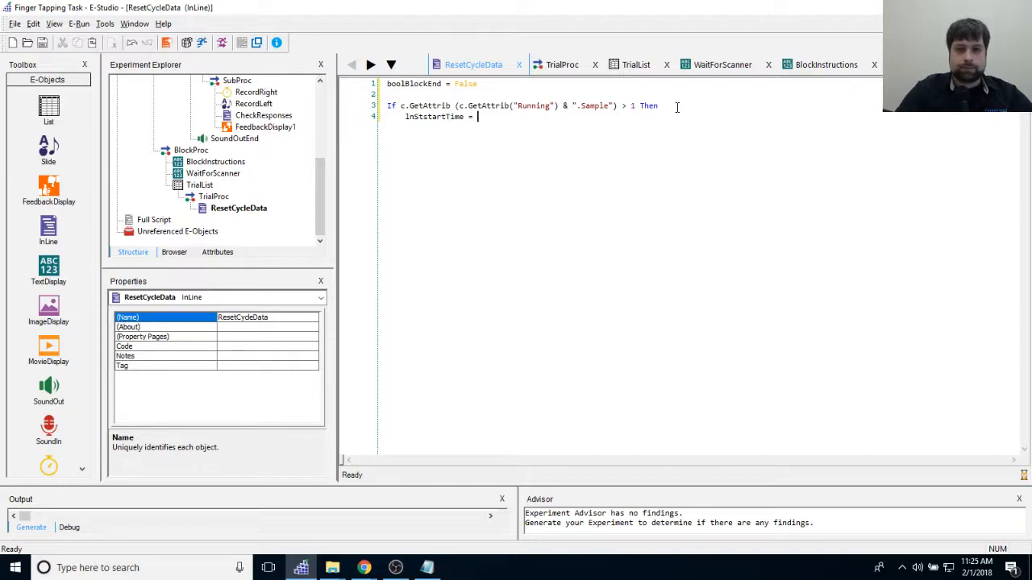
pyautogui.write('lnEndTime')
pyautogui.press('Return')
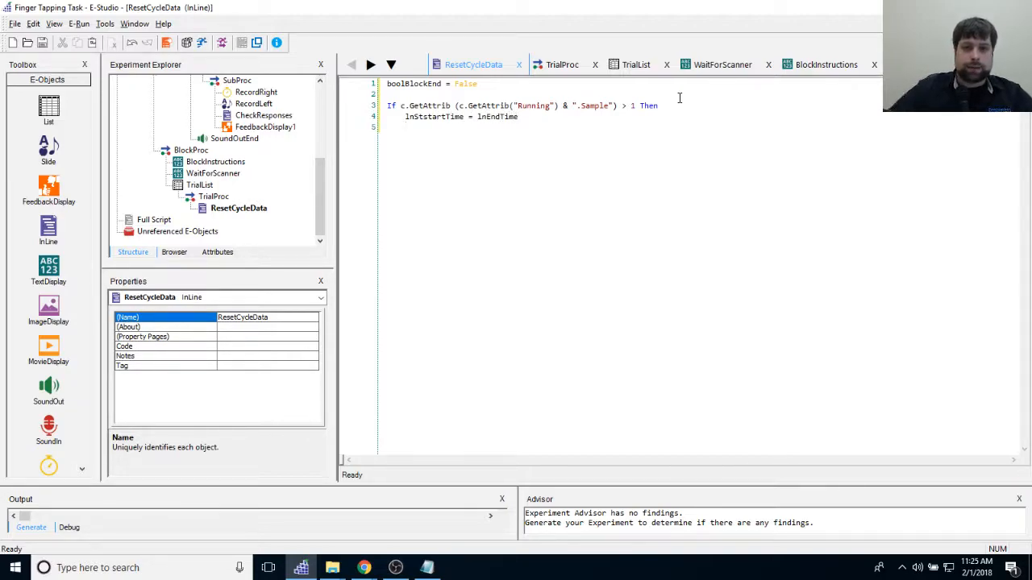
pyautogui.moveTo(418, 118); pyautogui.dragTo(444, 118)
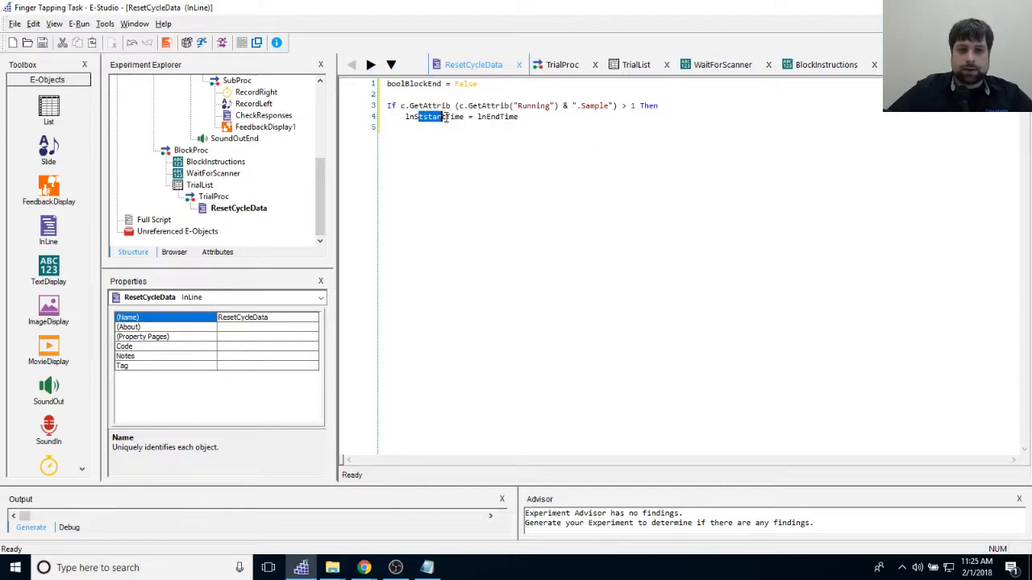
pyautogui.write('tart')
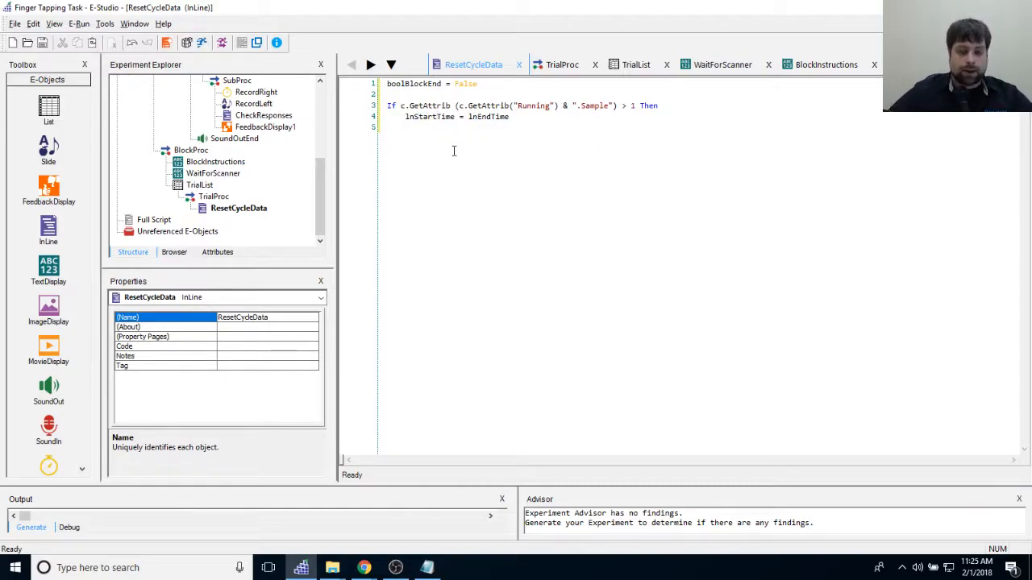
# Step: Add the statement lnEndTime = lnStartTime + 20000 below the lnStartTime assignment in the If block
pyautogui.click(564, 107)
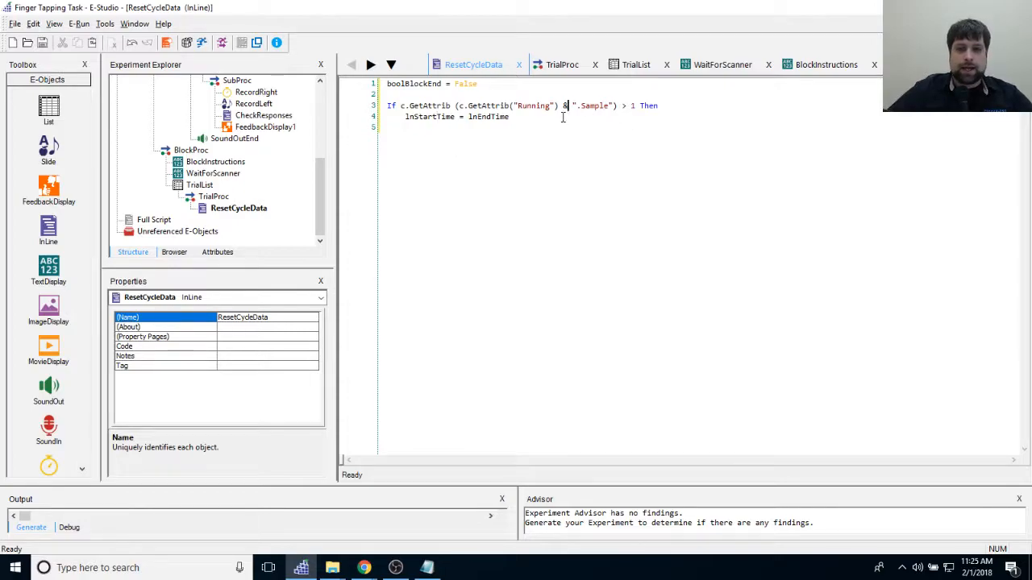
pyautogui.press('Return')
pyautogui.write('ln')
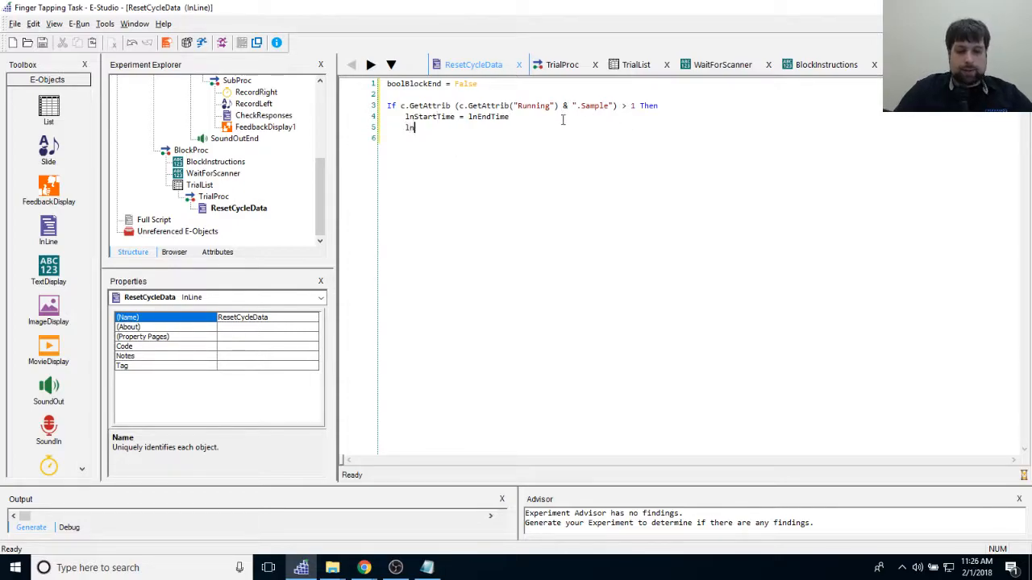
pyautogui.write('EndT')
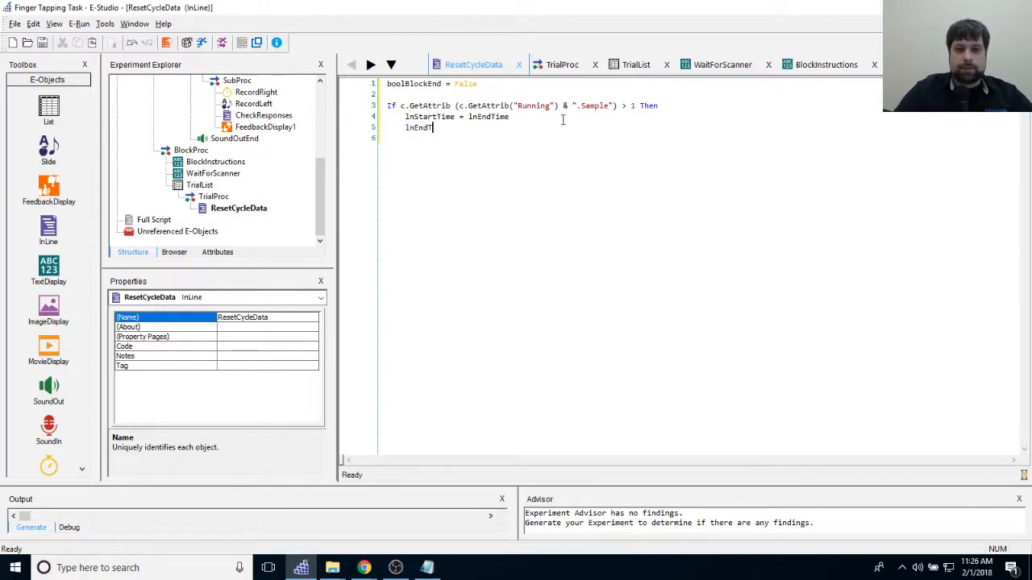
pyautogui.write('ime = ln')
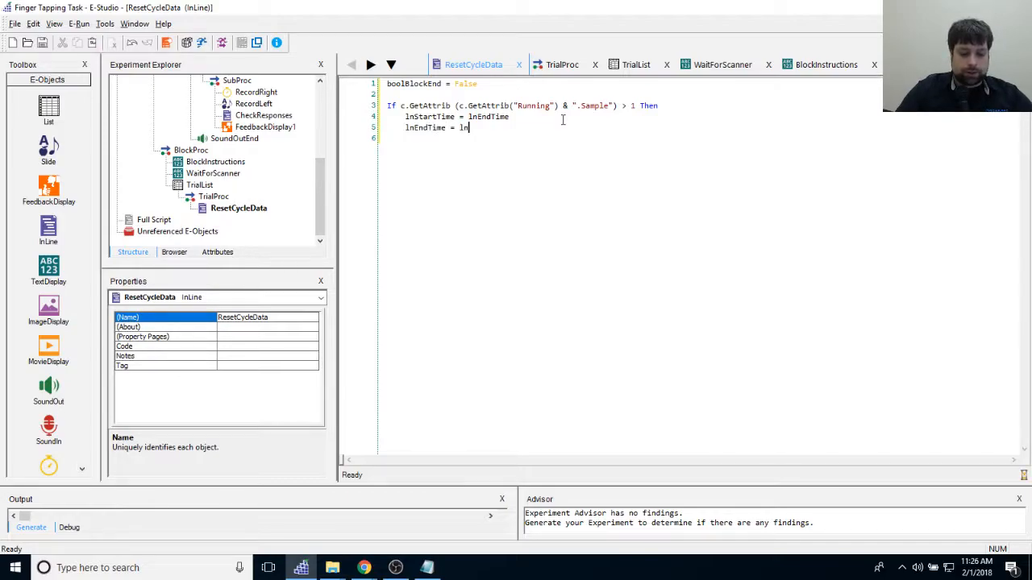
pyautogui.write('StartTime + ')
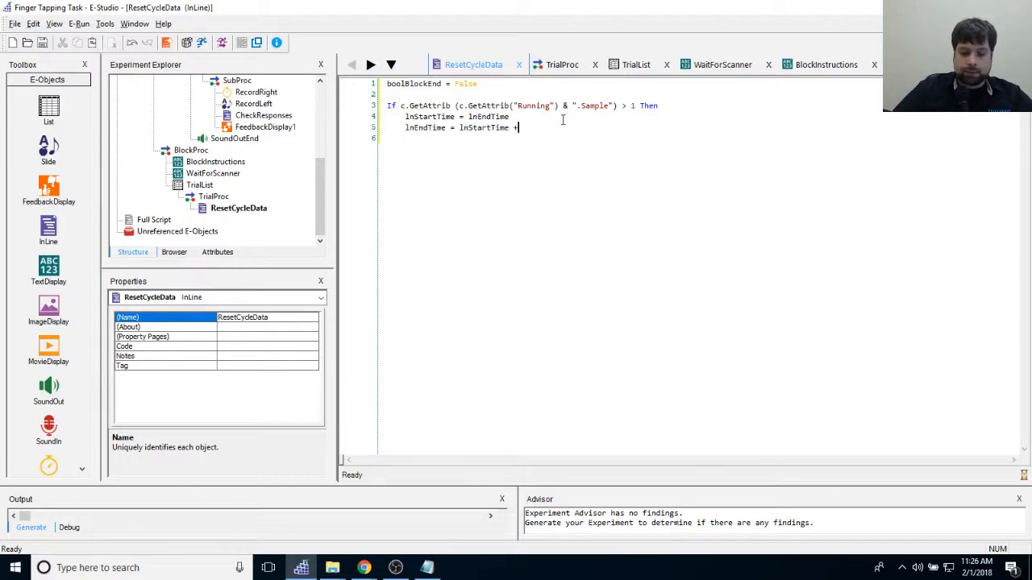
pyautogui.write('32000')
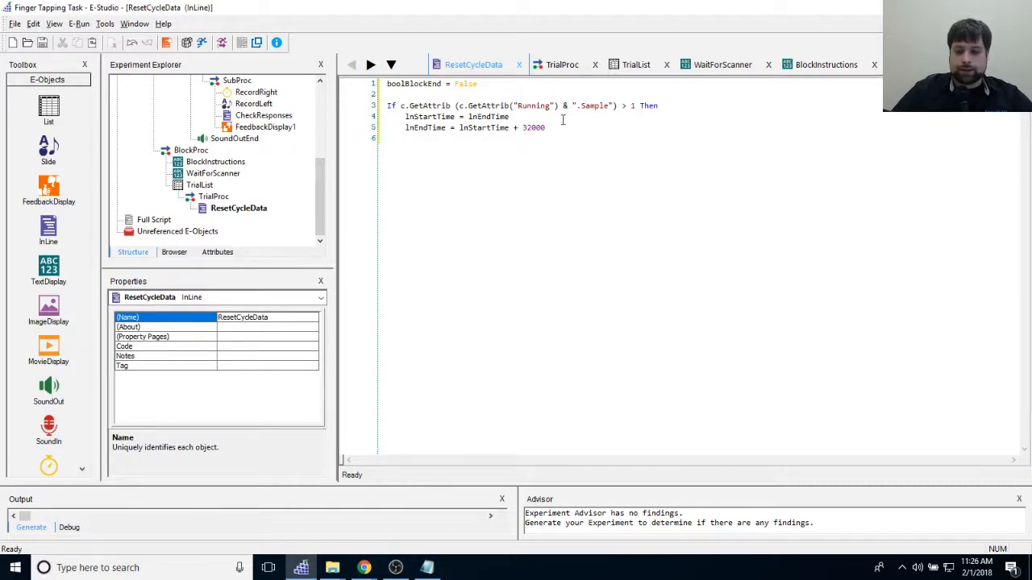
pyautogui.press('Left')
pyautogui.press('Left')
pyautogui.press('Left')
pyautogui.press('Left')
pyautogui.press('BackSpace')
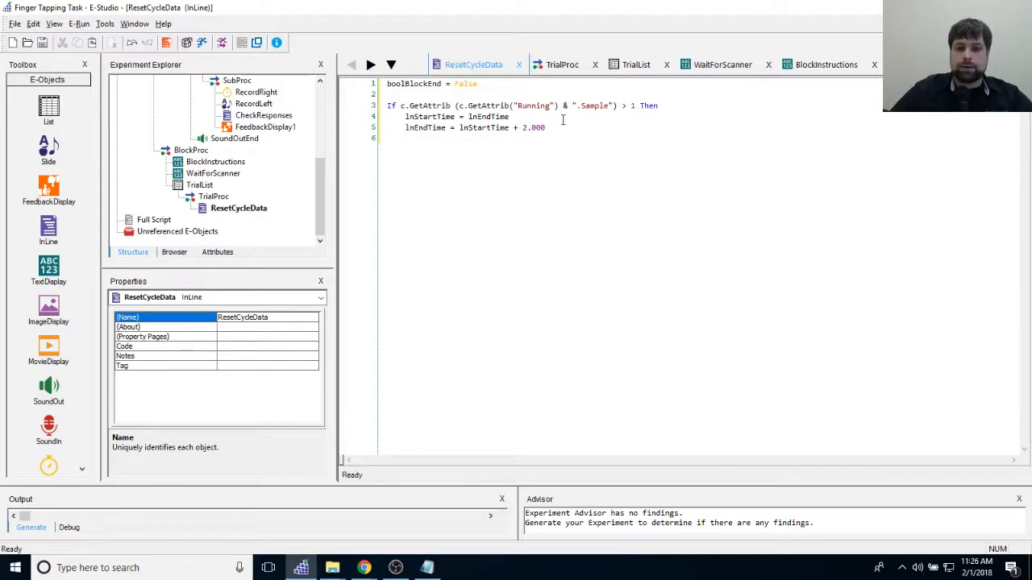
pyautogui.write('0')
pyautogui.press('End')
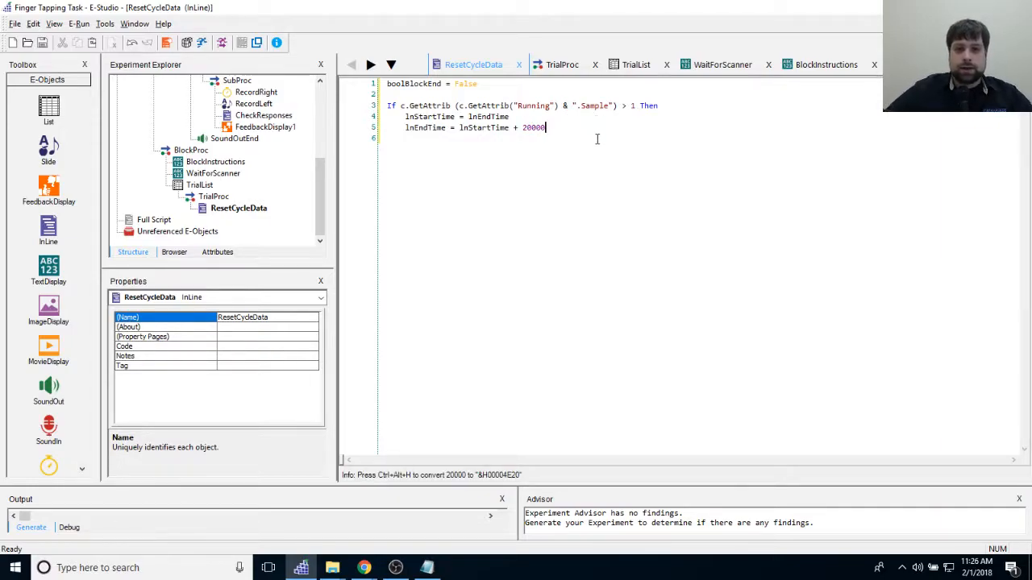
# Step: Close the If block with an unindented End If on the line below the lnEndTime assignment
pyautogui.press('Return')
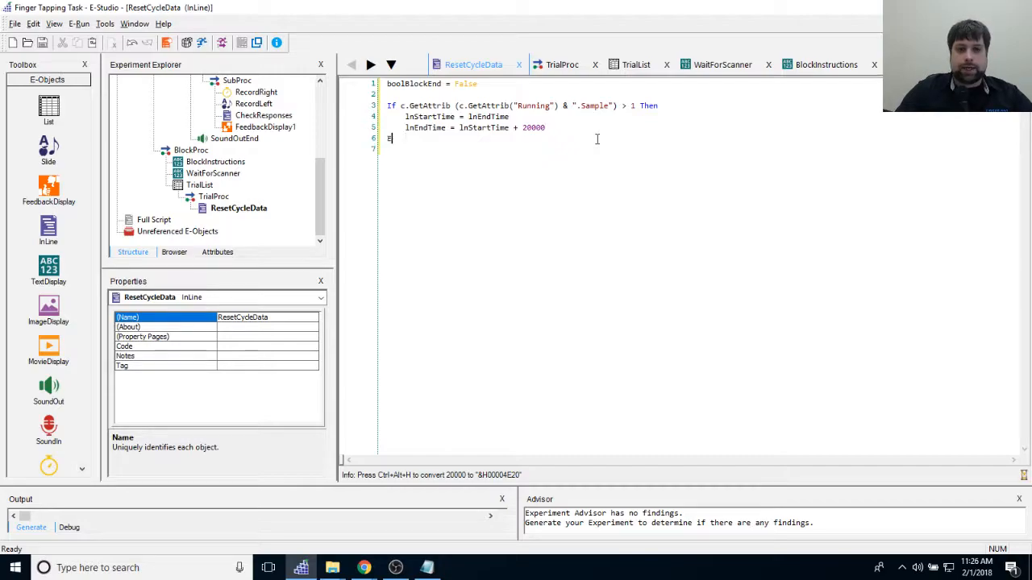
pyautogui.write('End If')
pyautogui.press('Left')
pyautogui.press('Left')
pyautogui.press('Left')
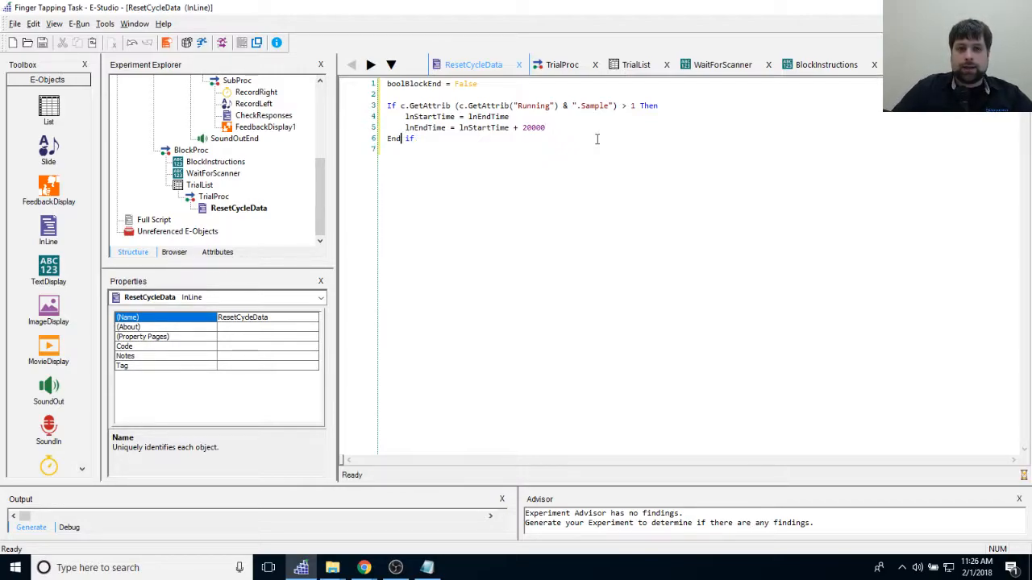
pyautogui.press('BackSpace')
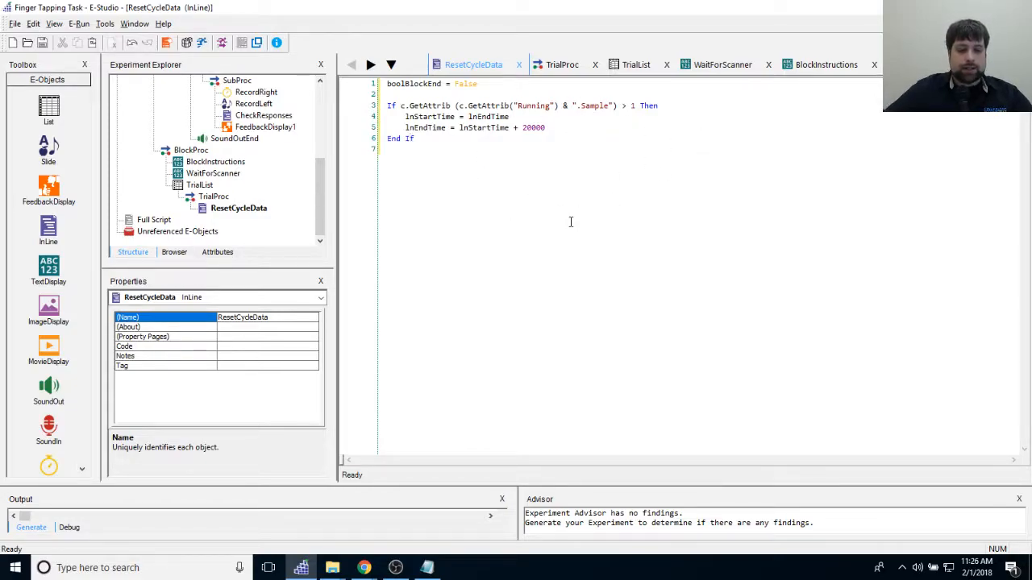
# Step: Examine the two assignments in the If block: lnStartTime taking lnEndTime, and lnEndTime taking lnStartTime + 20000
pyautogui.moveTo(405, 116); pyautogui.dragTo(509, 118)
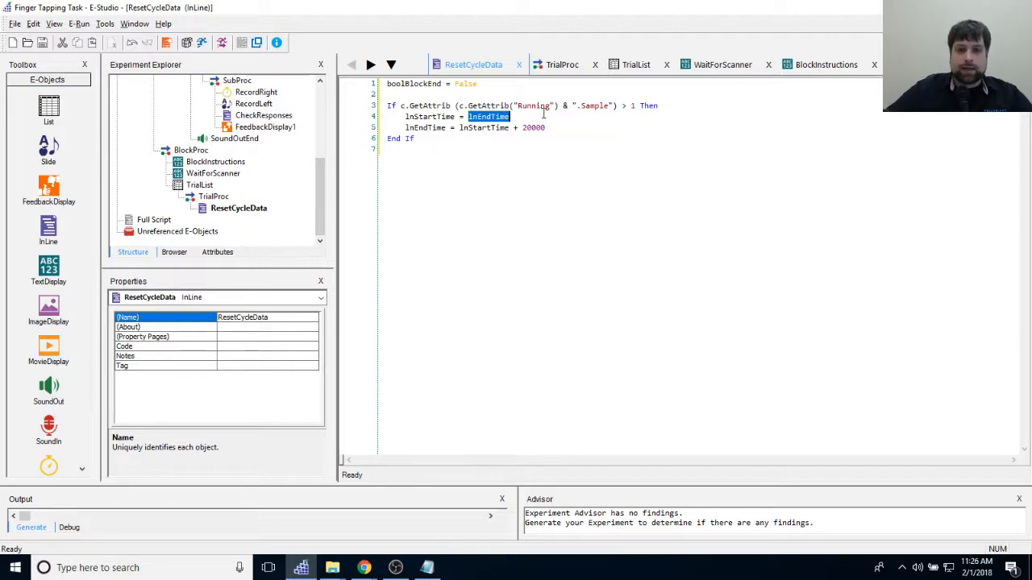
pyautogui.moveTo(459, 128); pyautogui.dragTo(522, 131)
pyautogui.doubleClick(524, 131)
pyautogui.click(557, 132)
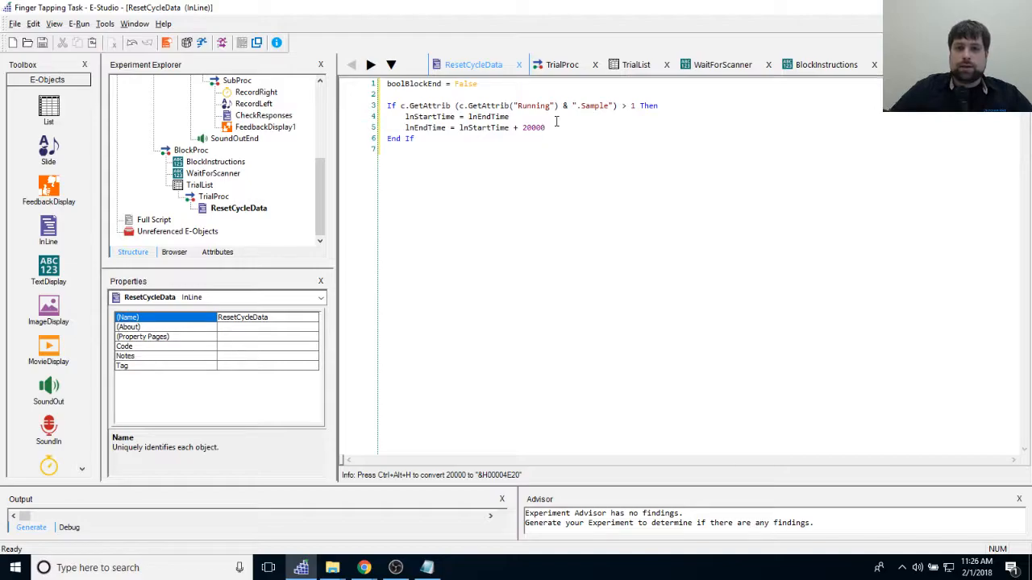
pyautogui.moveTo(510, 117); pyautogui.dragTo(469, 117)
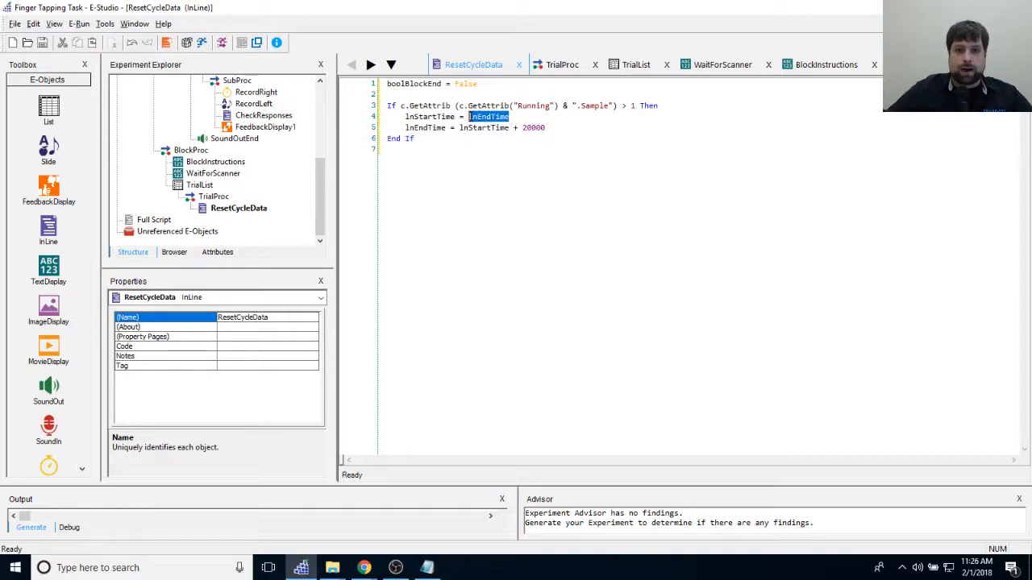
pyautogui.moveTo(407, 117)
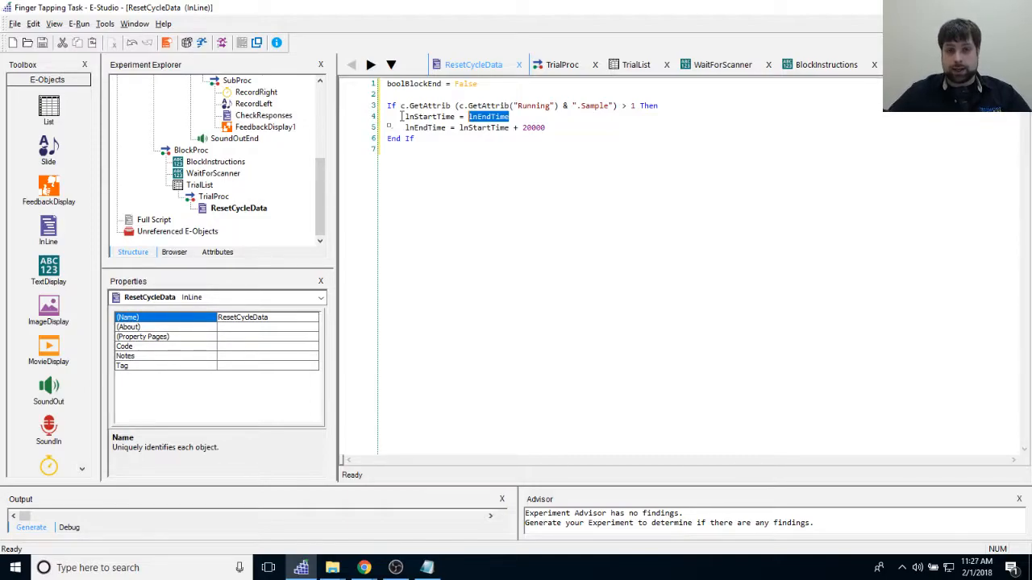
pyautogui.moveTo(404, 128); pyautogui.dragTo(446, 129)
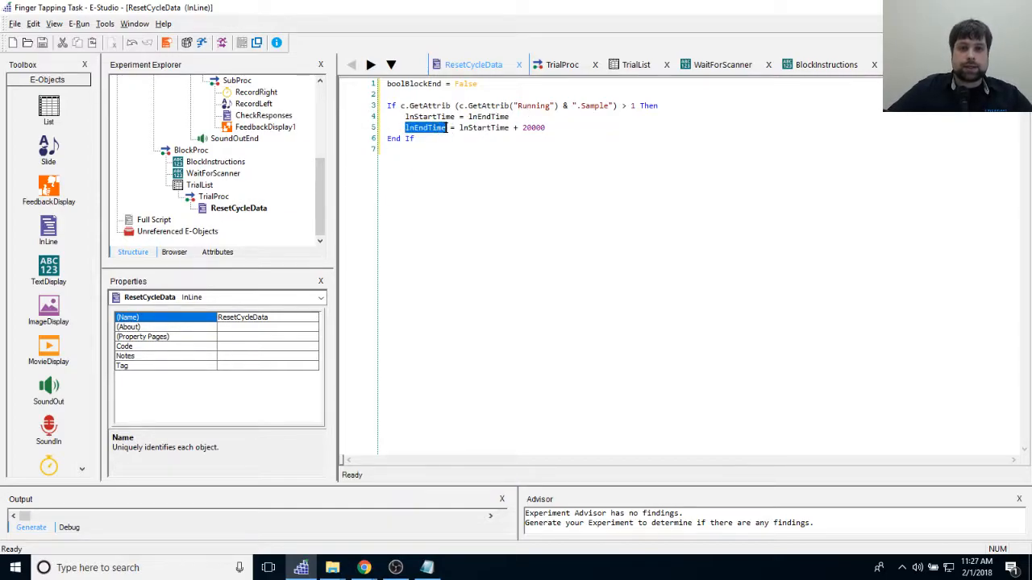
pyautogui.click(501, 128)
pyautogui.moveTo(405, 128); pyautogui.dragTo(615, 130)
# Step: Delete the empty line below End If in the ResetCycleData script
pyautogui.click(609, 149)
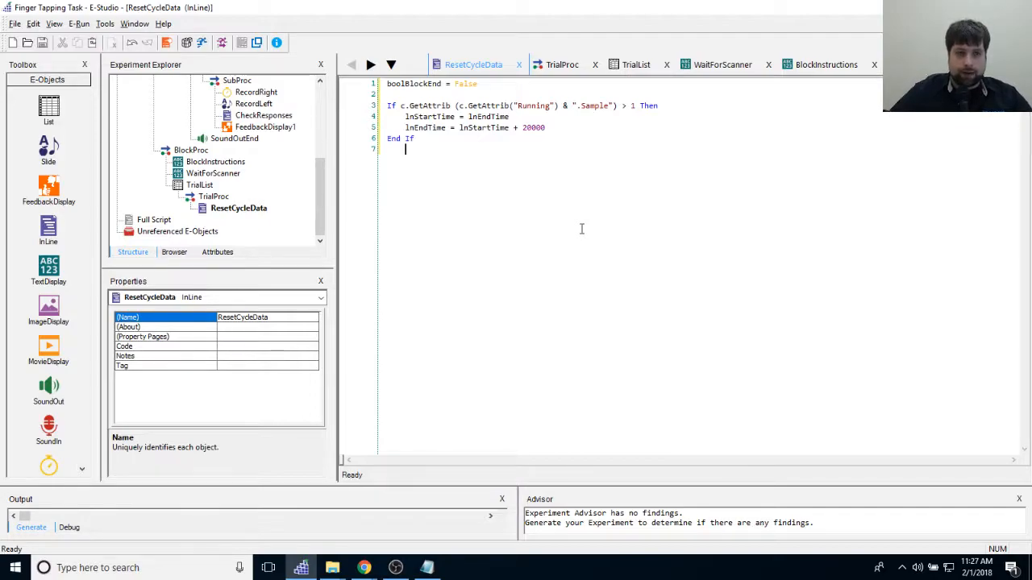
pyautogui.press('BackSpace')
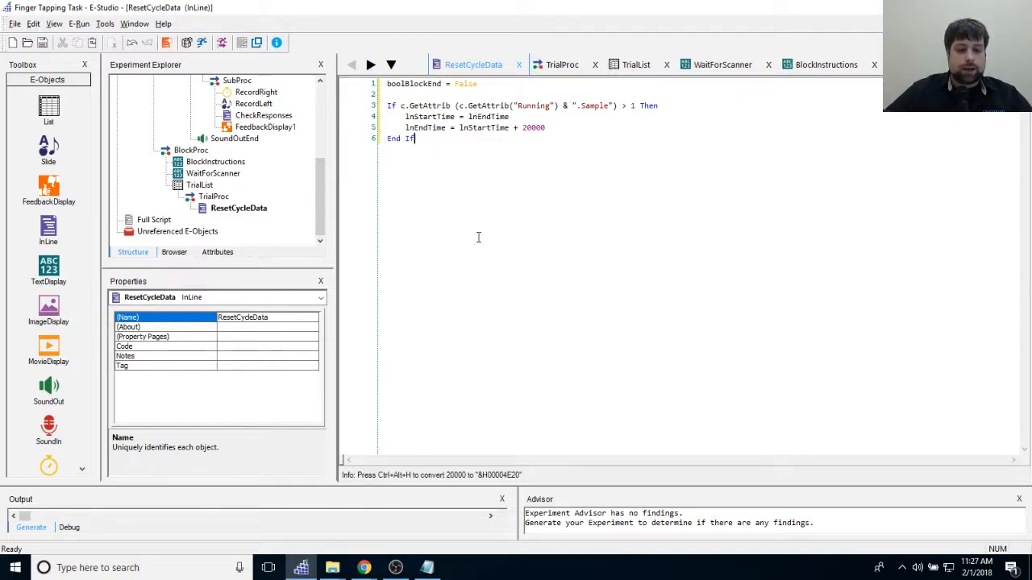
# Step: Open TrialProc and add the existing Fixation and SoundOutBegin objects from PracTrialProc after ResetCycleData
pyautogui.doubleClick(214, 197)
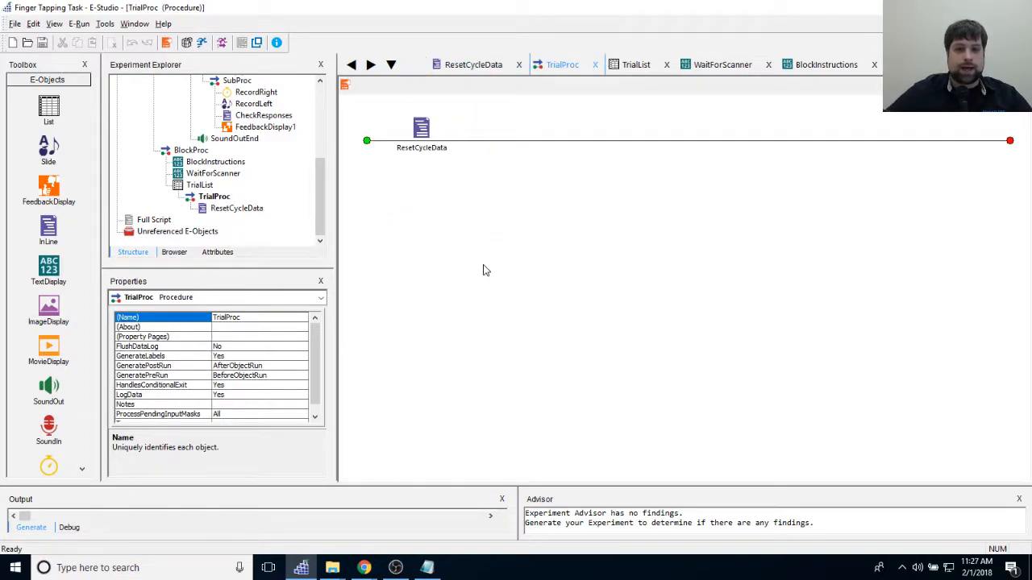
pyautogui.moveTo(320, 203); pyautogui.dragTo(321, 169)
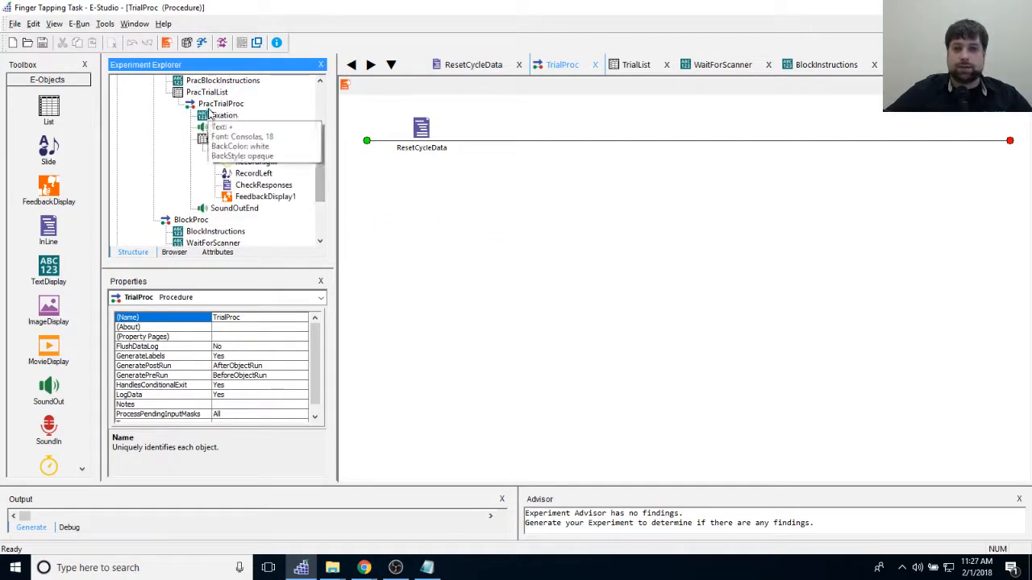
pyautogui.moveTo(223, 115); pyautogui.dragTo(700, 210)
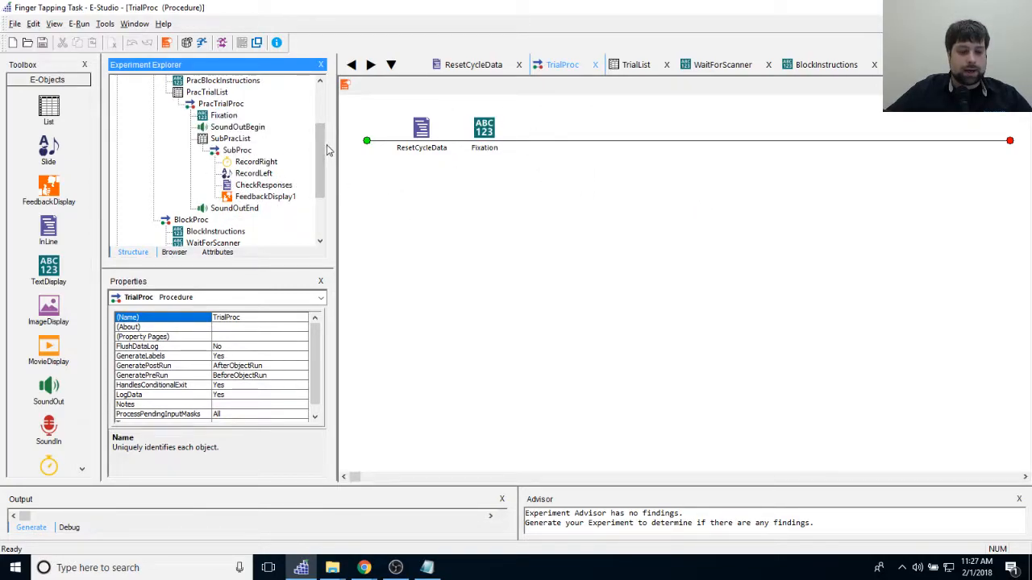
pyautogui.moveTo(193, 129); pyautogui.dragTo(780, 224)
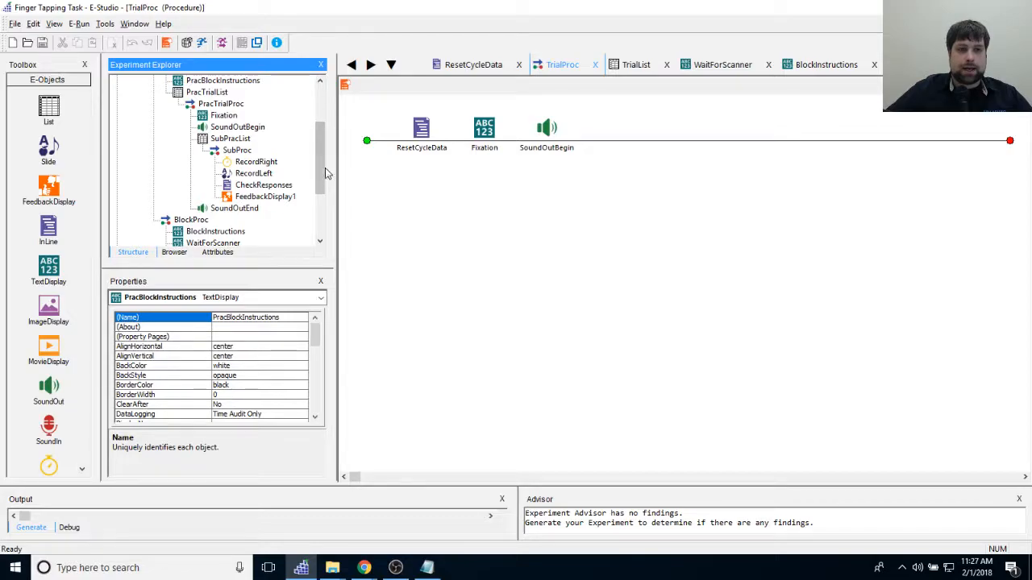
# Step: Add a new List named SubList after SoundOutBegin in TrialProc, and place the existing SoundOutEnd after it
pyautogui.moveTo(48, 108); pyautogui.dragTo(635, 217)
pyautogui.rightClick(610, 133)
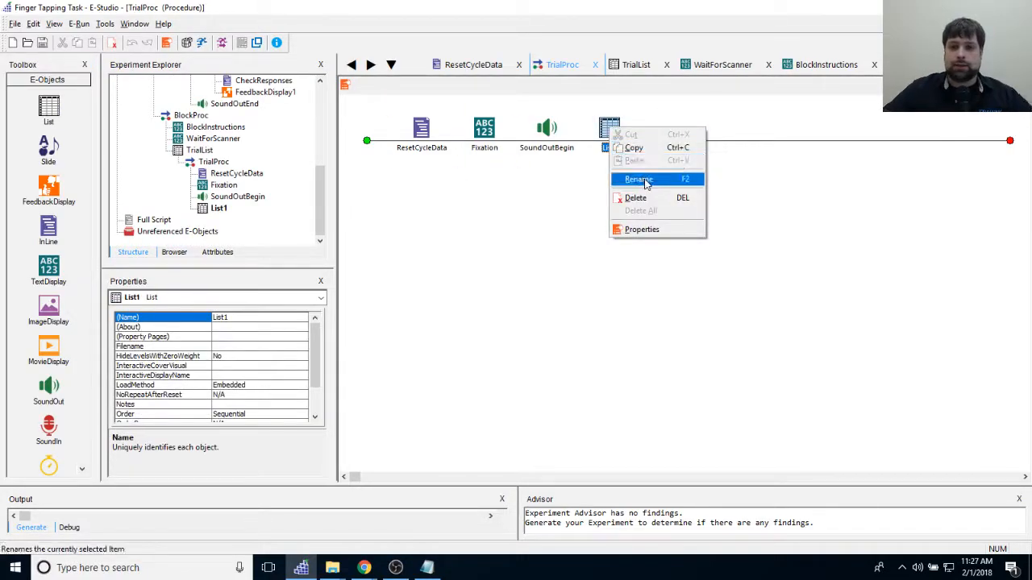
pyautogui.click(641, 177)
pyautogui.write('SubList')
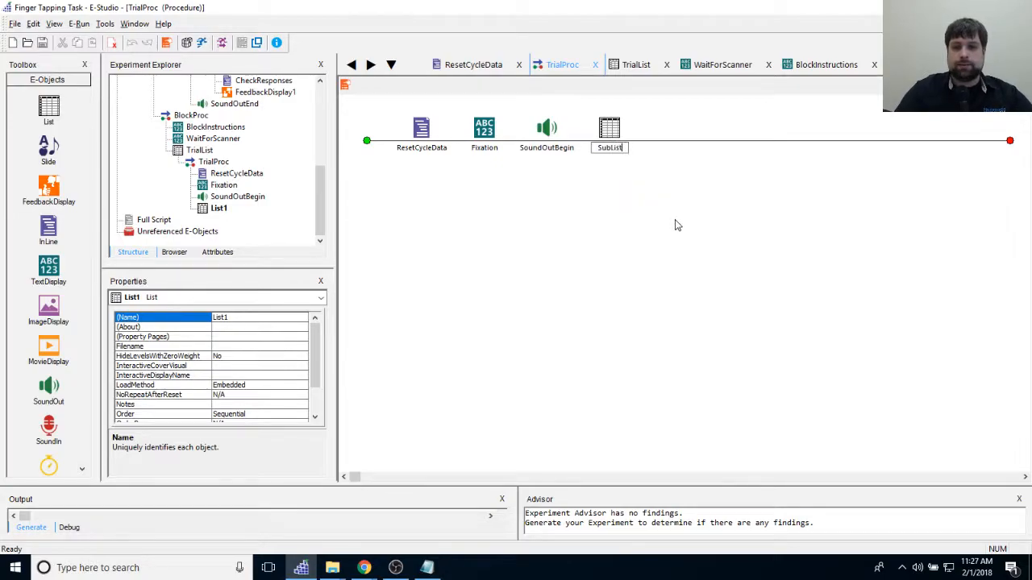
pyautogui.press('Return')
pyautogui.click(679, 228)
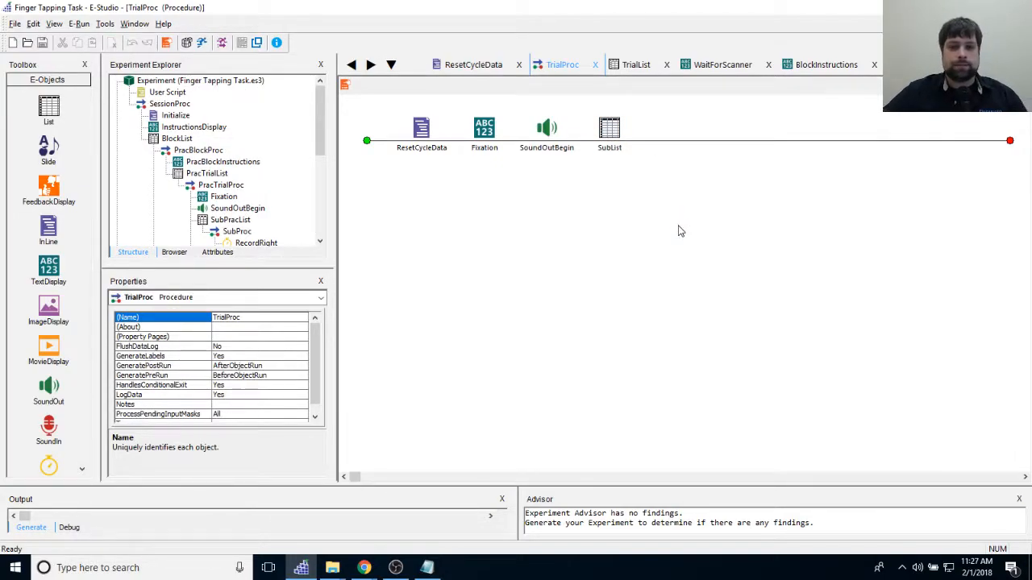
pyautogui.moveTo(321, 119); pyautogui.dragTo(321, 156)
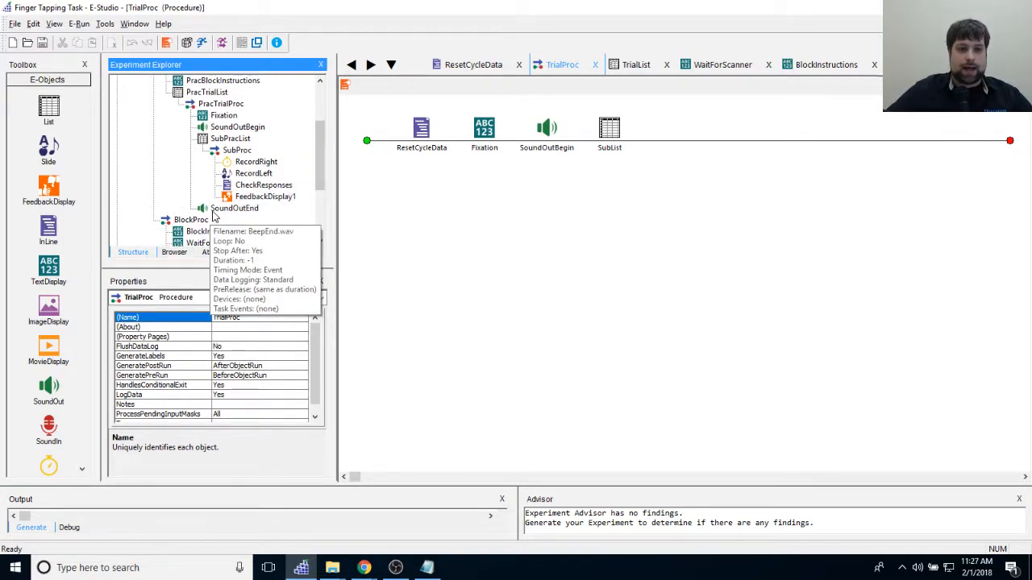
pyautogui.moveTo(223, 81); pyautogui.dragTo(842, 217)
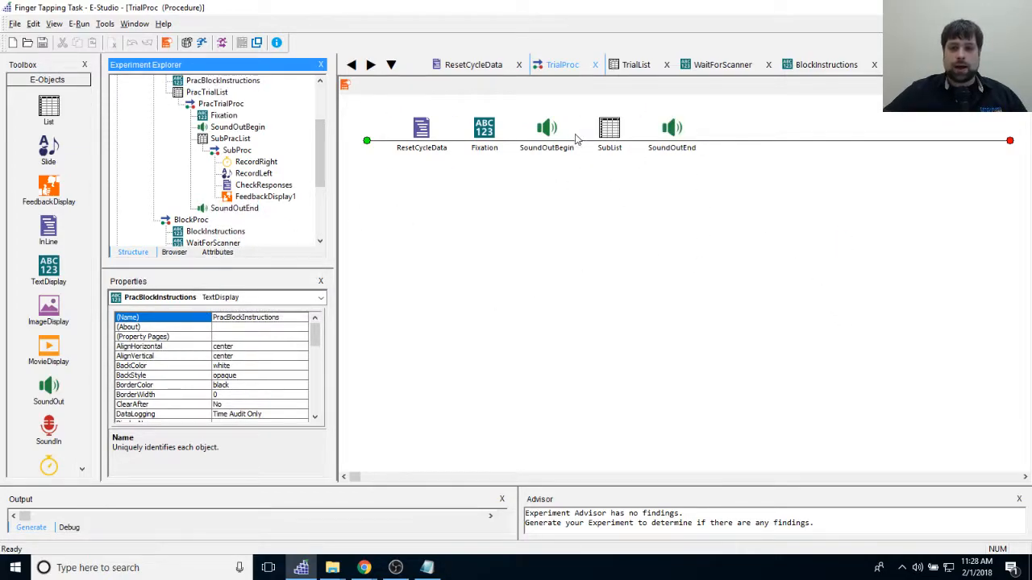
# Step: In SubList, assign SubCriticalProc as the procedure of the first row and create that new procedure
pyautogui.doubleClick(610, 133)
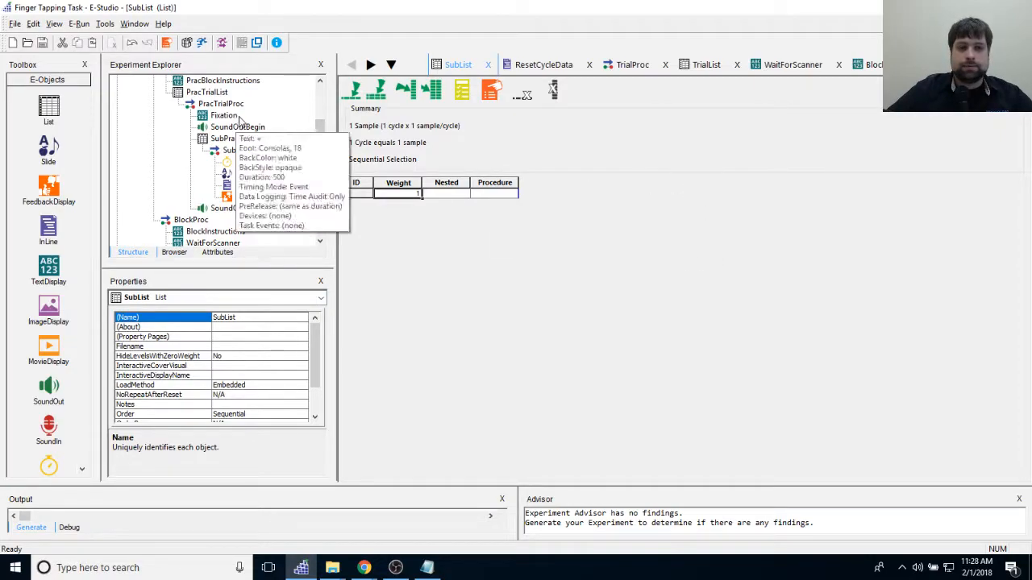
pyautogui.click(319, 141)
pyautogui.click(491, 194)
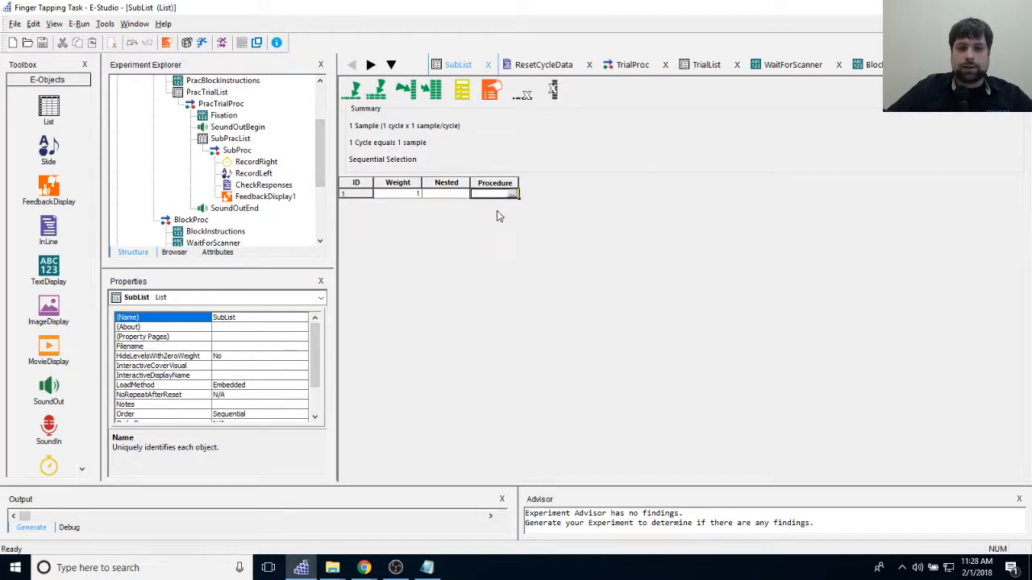
pyautogui.write('Sub')
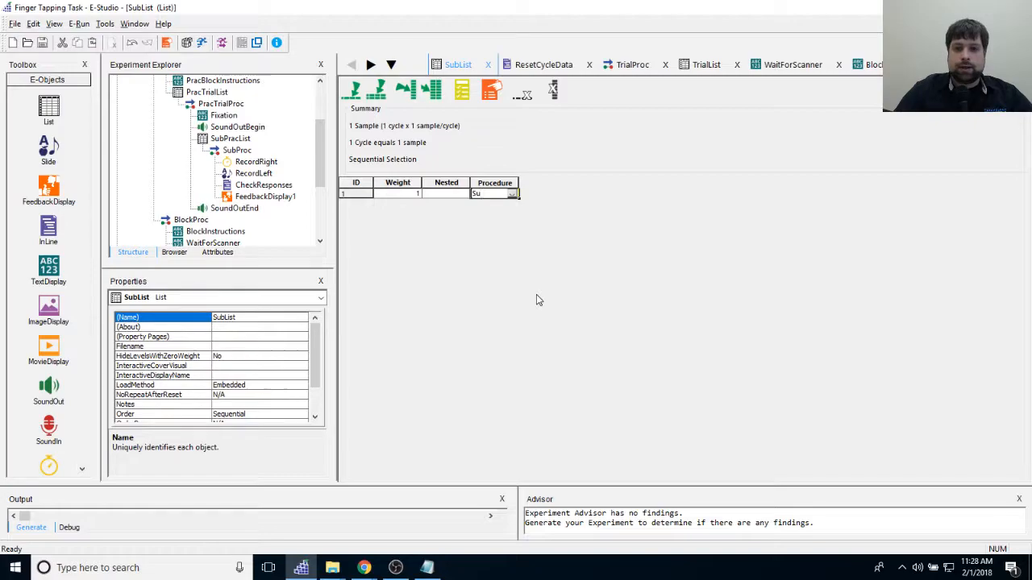
pyautogui.write('CriticalP')
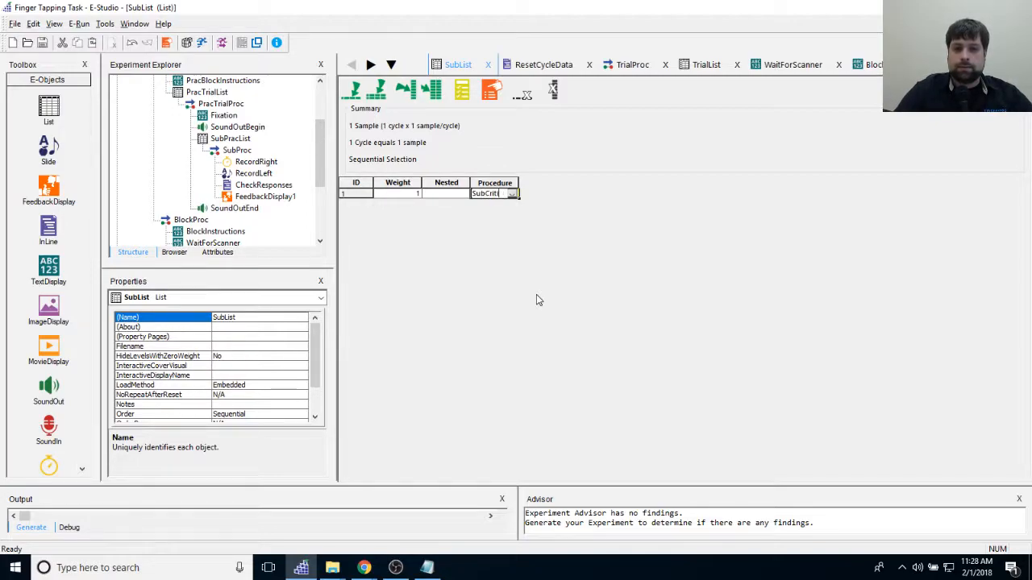
pyautogui.write('roc')
pyautogui.press('Return')
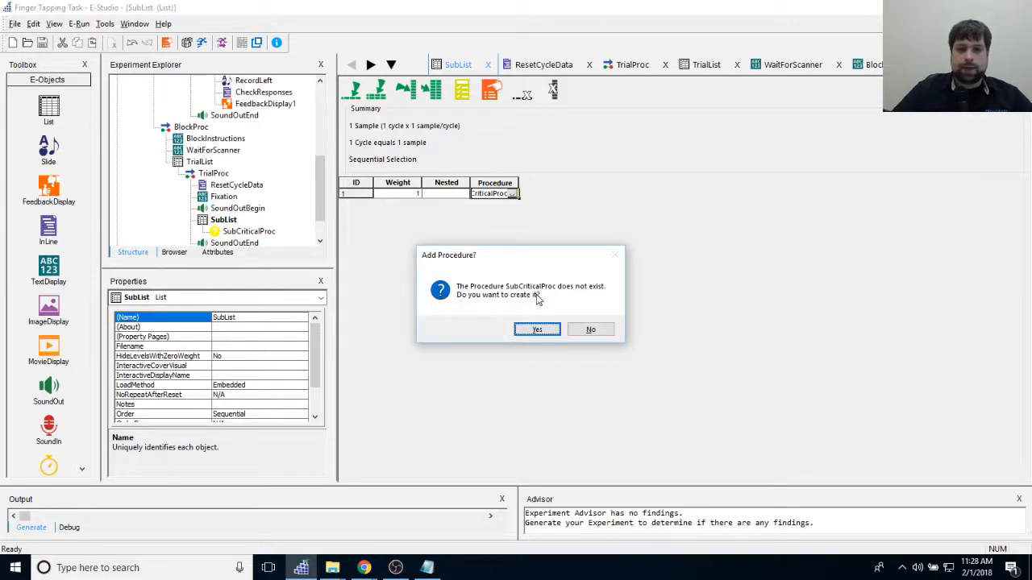
pyautogui.press('Return')
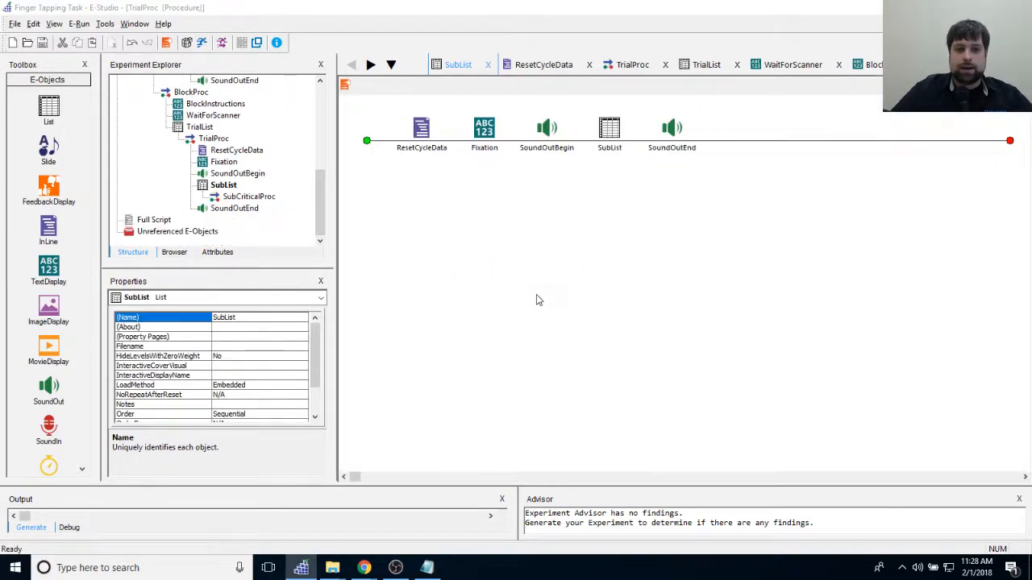
pyautogui.press('Return')
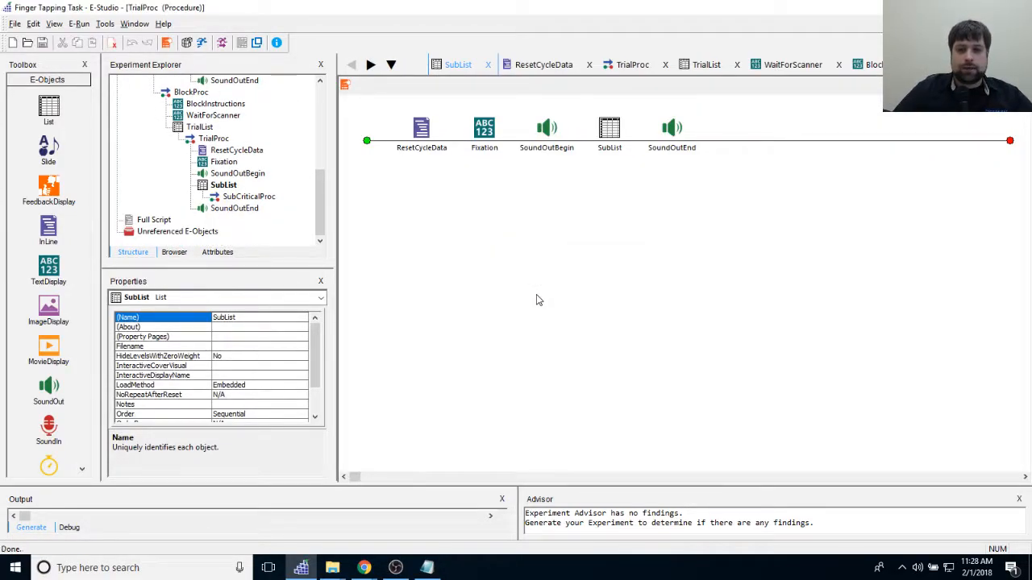
# Step: Check the row weight in SubPracList and set the weight of SubList's row to 3
pyautogui.moveTo(323, 201); pyautogui.dragTo(324, 151)
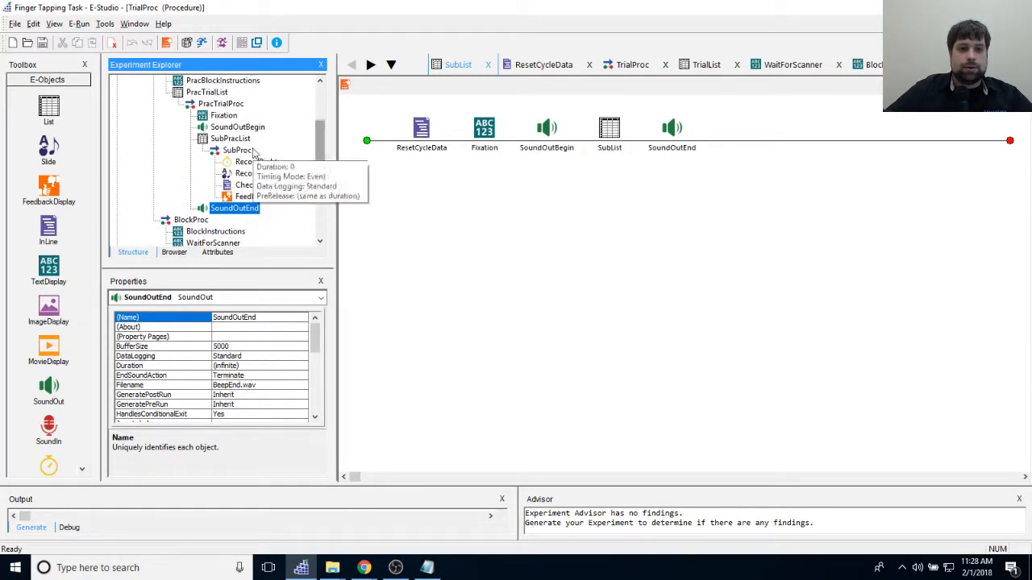
pyautogui.doubleClick(245, 141)
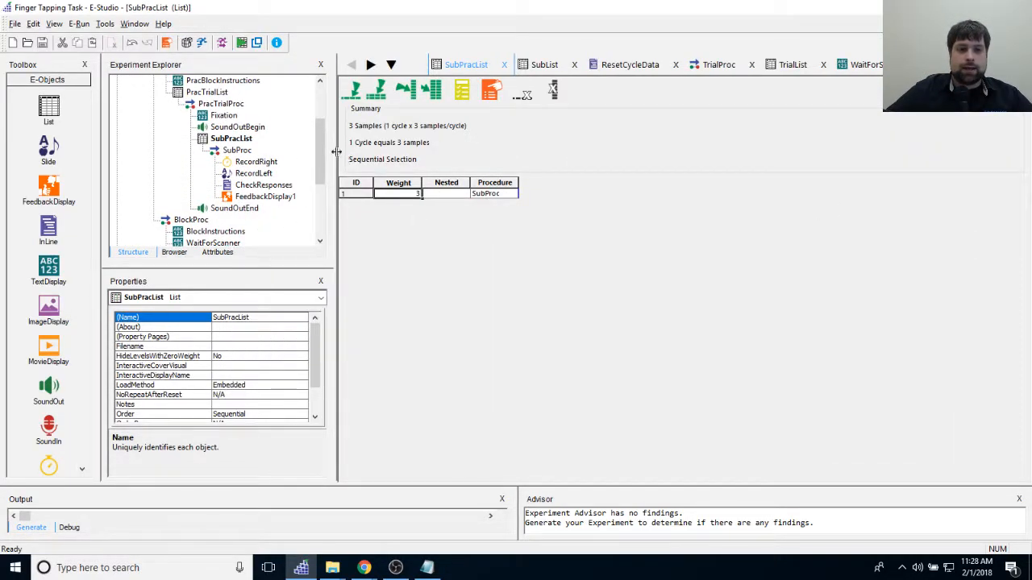
pyautogui.click(325, 161)
pyautogui.moveTo(325, 162); pyautogui.dragTo(323, 170)
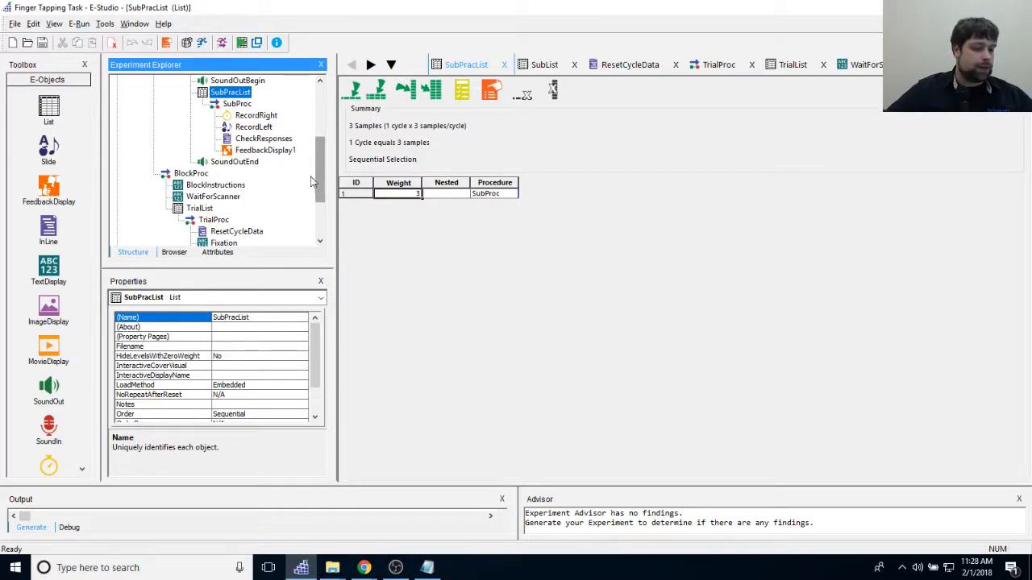
pyautogui.scroll(-2, 231, 231)
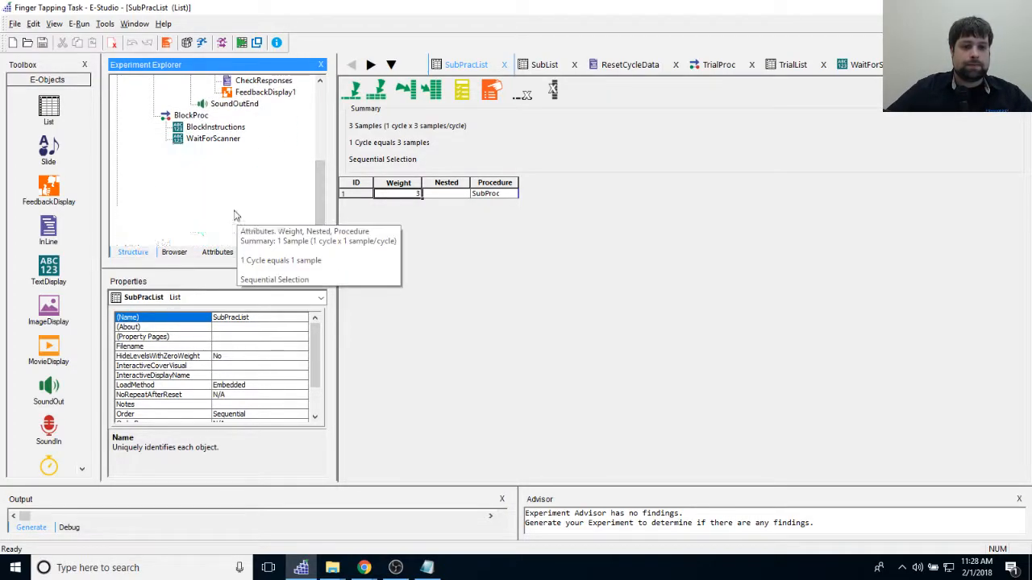
pyautogui.doubleClick(223, 208)
pyautogui.click(415, 193)
pyautogui.write('3')
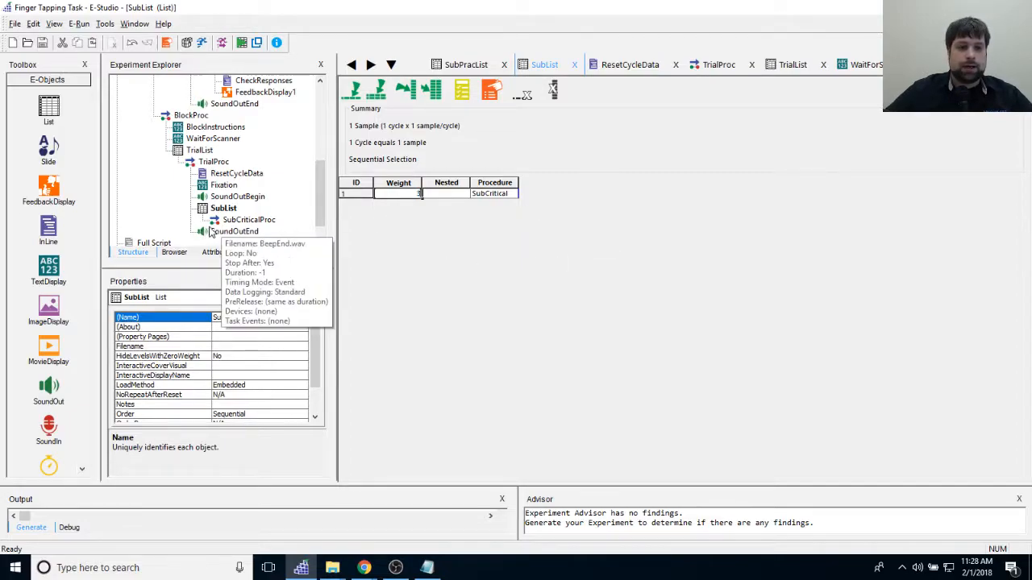
# Step: Open SubCriticalProc and add the existing RecordRight and RecordLeft objects from SubProc to its timeline
pyautogui.doubleClick(270, 219)
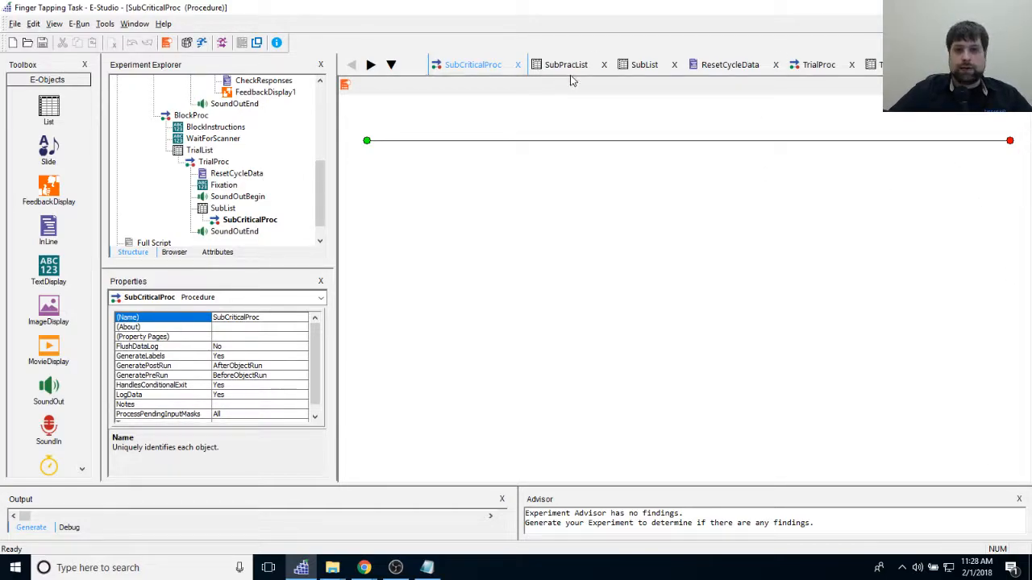
pyautogui.moveTo(320, 190); pyautogui.dragTo(321, 165)
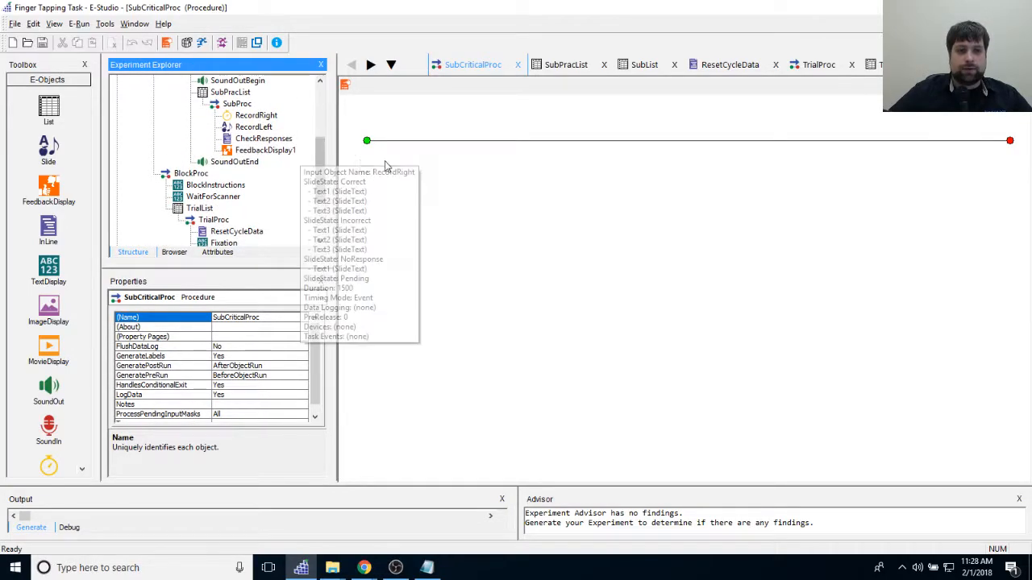
pyautogui.moveTo(256, 115); pyautogui.dragTo(422, 141)
pyautogui.moveTo(320, 186); pyautogui.dragTo(651, 198)
# Step: Open the CheckResponses script under SubProc and examine its SubPracList.Terminate line
pyautogui.click(263, 151)
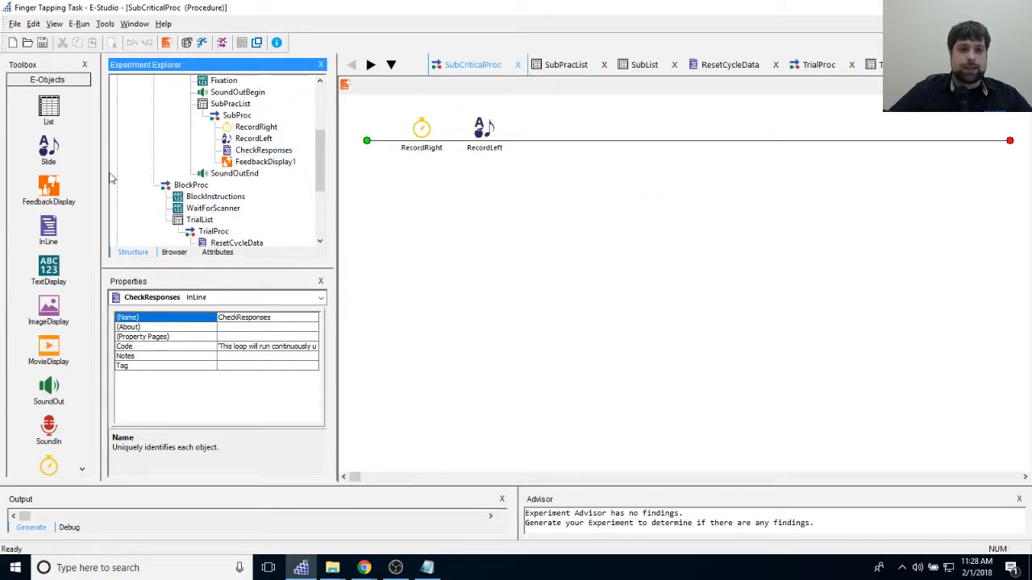
pyautogui.click(246, 150)
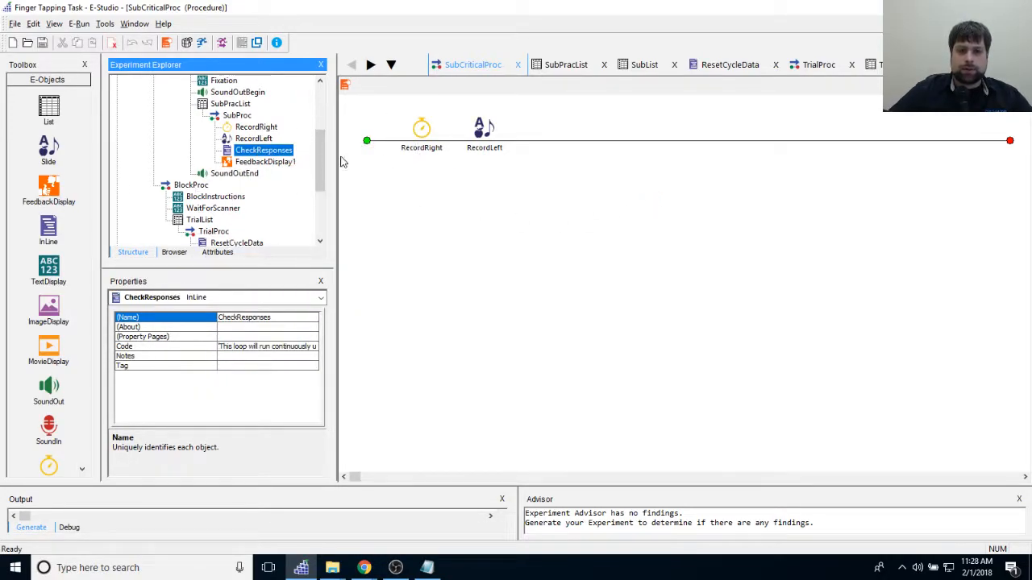
pyautogui.doubleClick(263, 151)
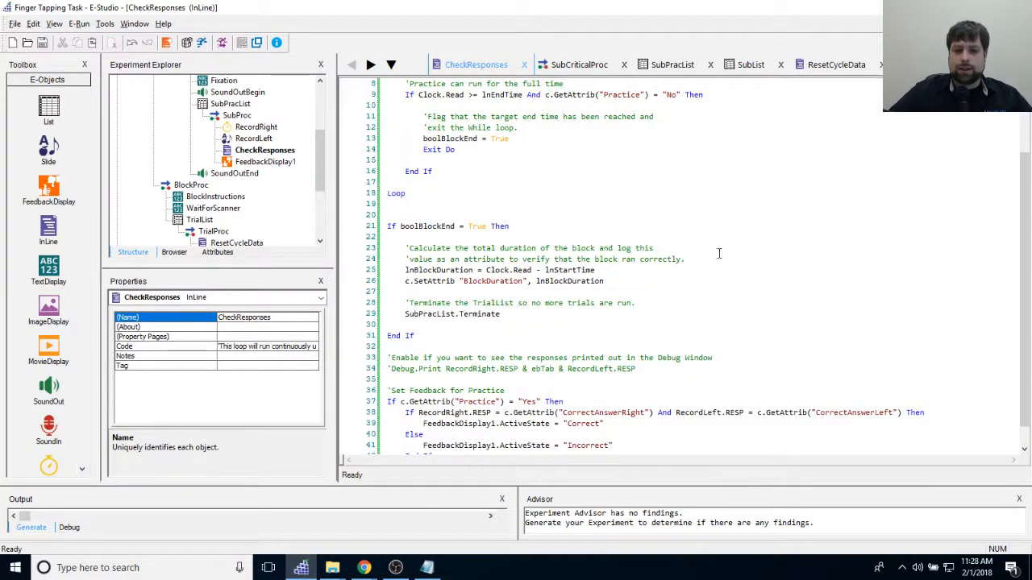
pyautogui.scroll(-1, 718, 251)
pyautogui.moveTo(514, 296); pyautogui.dragTo(402, 291)
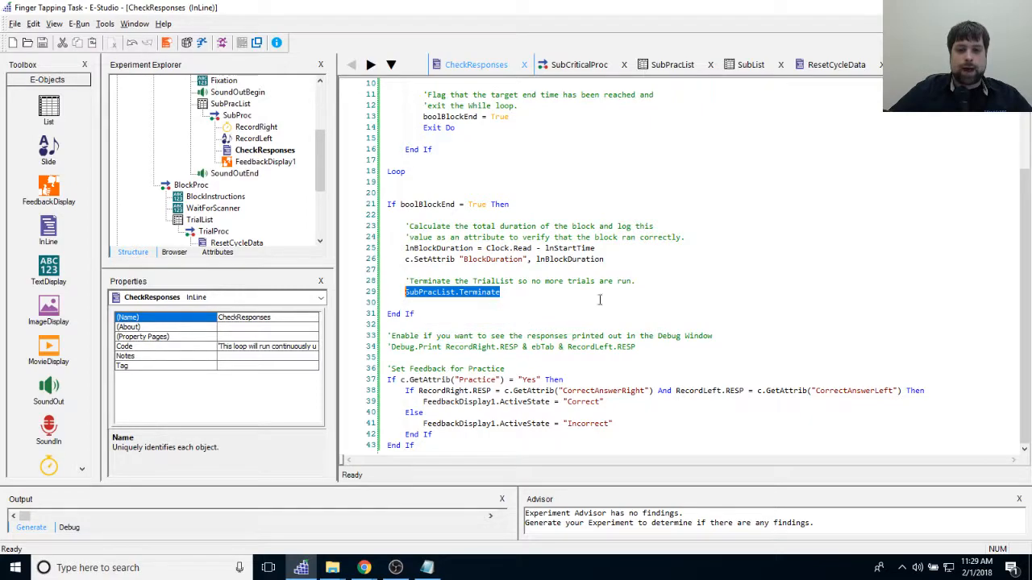
pyautogui.click(309, 150)
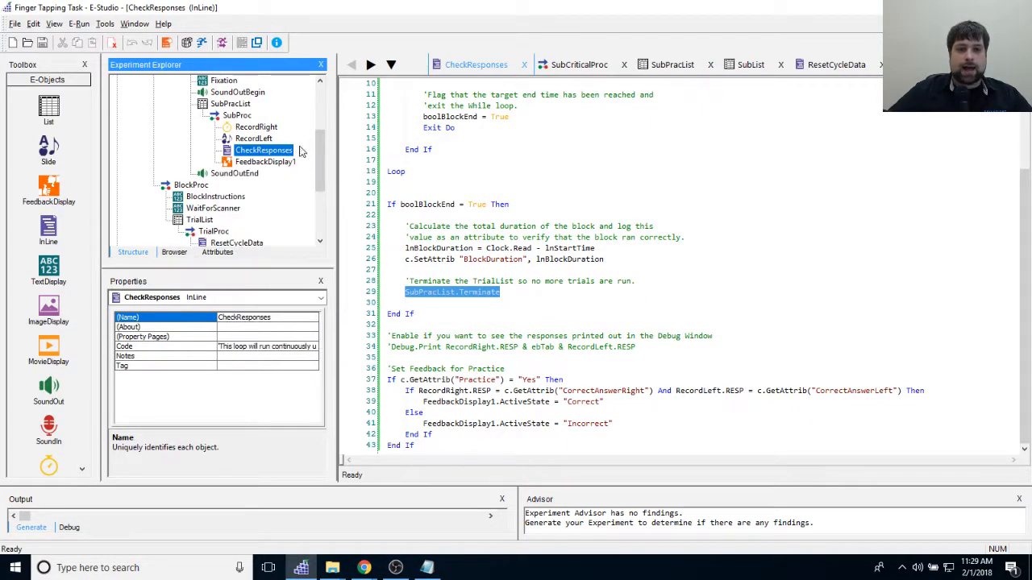
# Step: Open SubCriticalProc and add a new InLine object after RecordLeft on its timeline
pyautogui.scroll(-1, 316, 150)
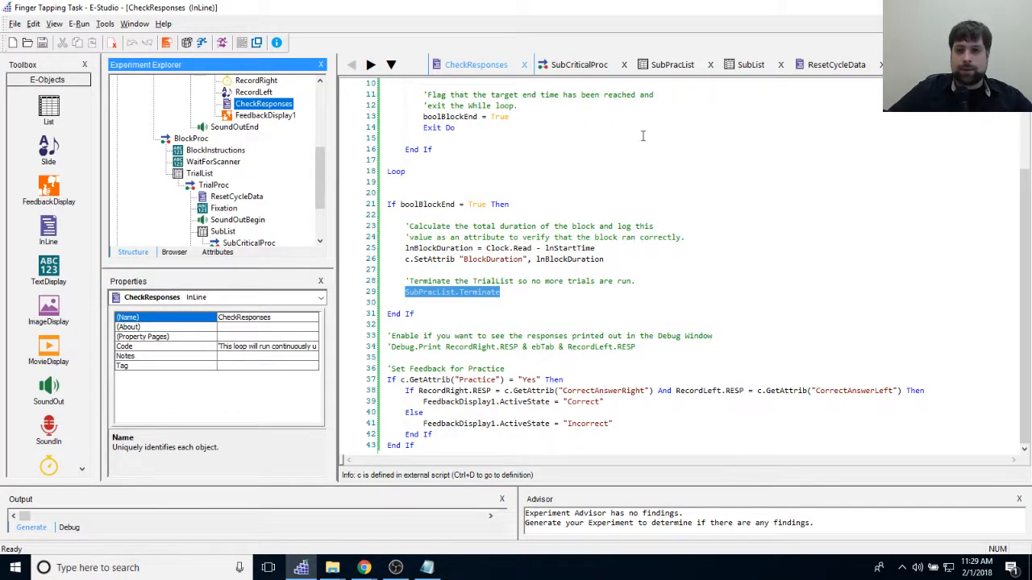
pyautogui.scroll(-2, 272, 184)
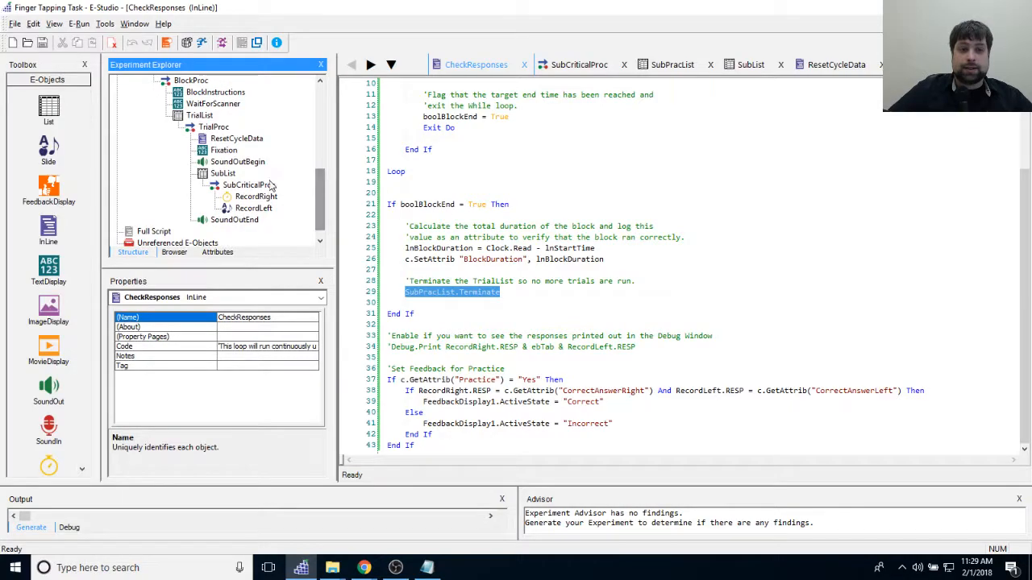
pyautogui.doubleClick(273, 185)
pyautogui.moveTo(48, 230); pyautogui.dragTo(647, 271)
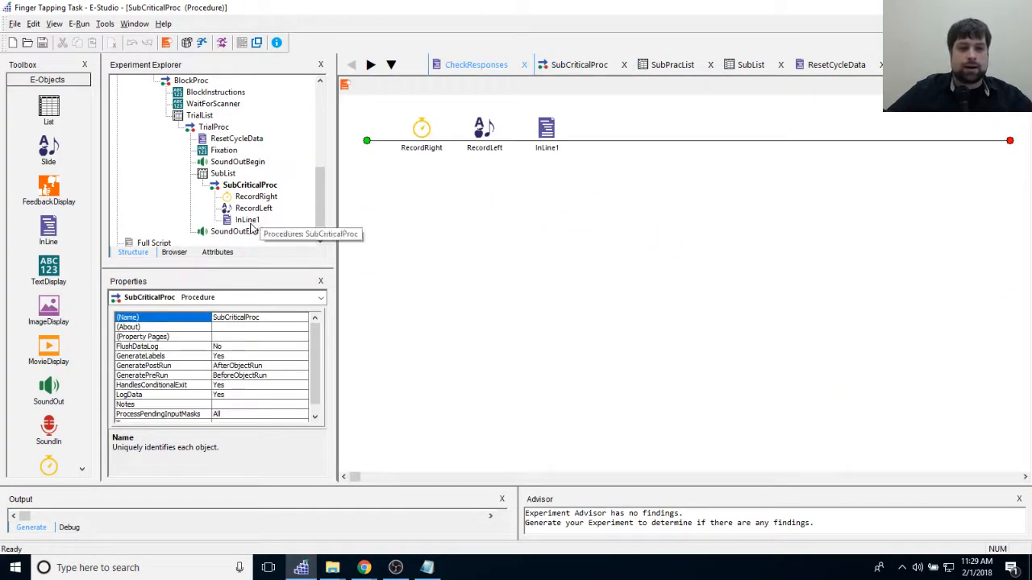
# Step: Rename the new InLine object in SubCriticalProc as CheckCriticalResponses
pyautogui.click(247, 219)
pyautogui.rightClick(246, 219)
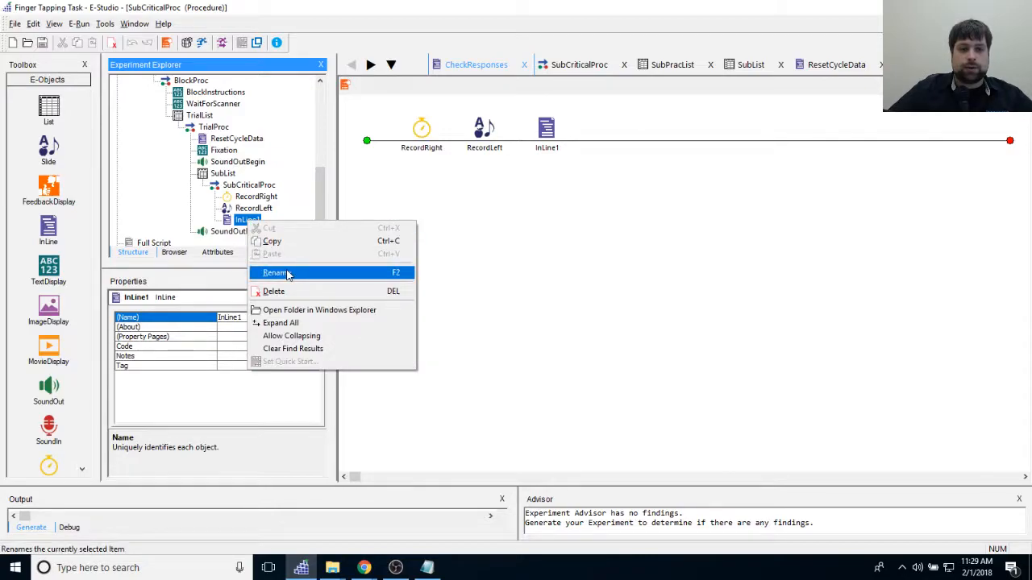
pyautogui.click(324, 196)
pyautogui.moveTo(323, 196); pyautogui.dragTo(320, 225)
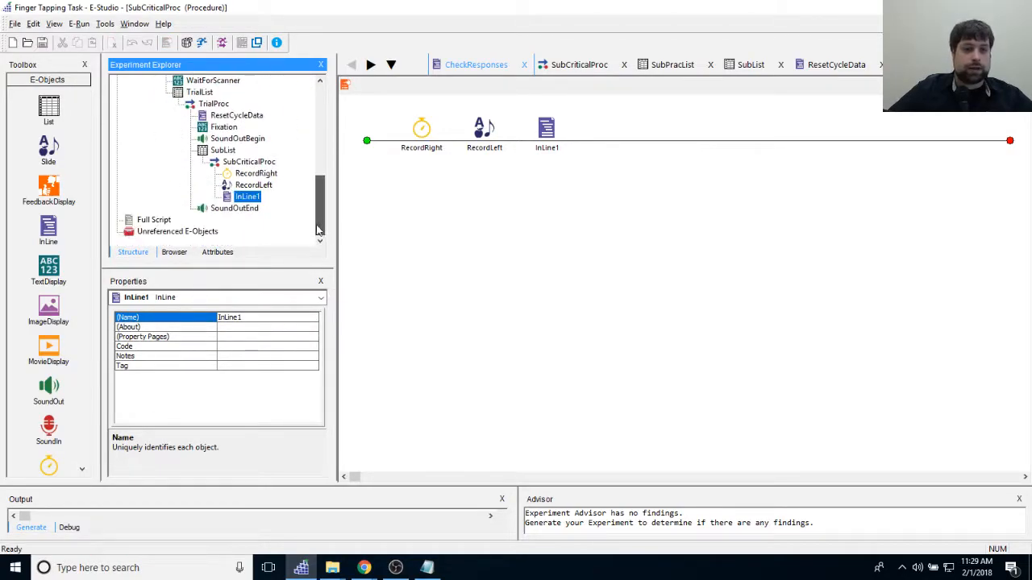
pyautogui.rightClick(247, 197)
pyautogui.click(291, 250)
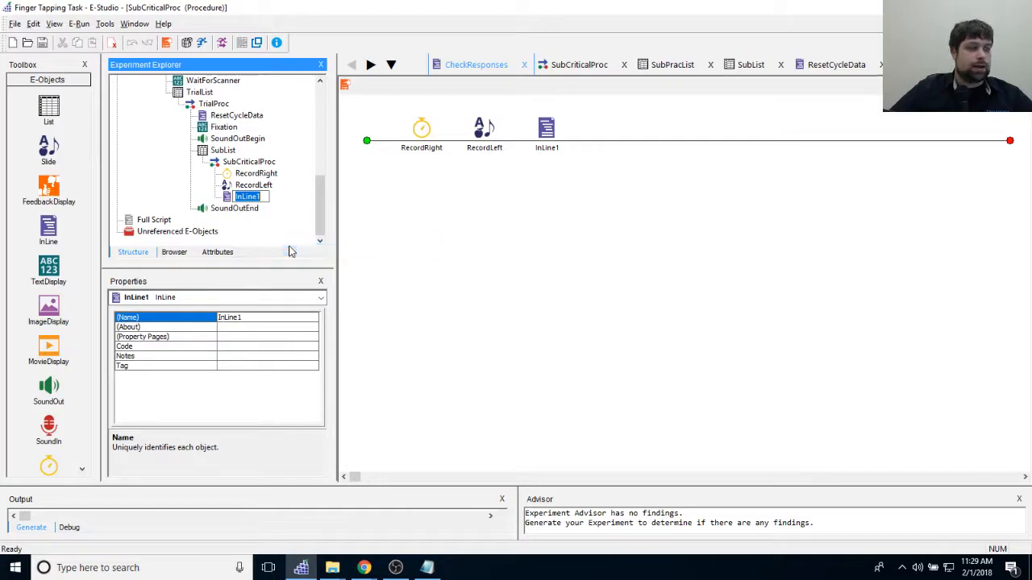
pyautogui.write('CheckCriti')
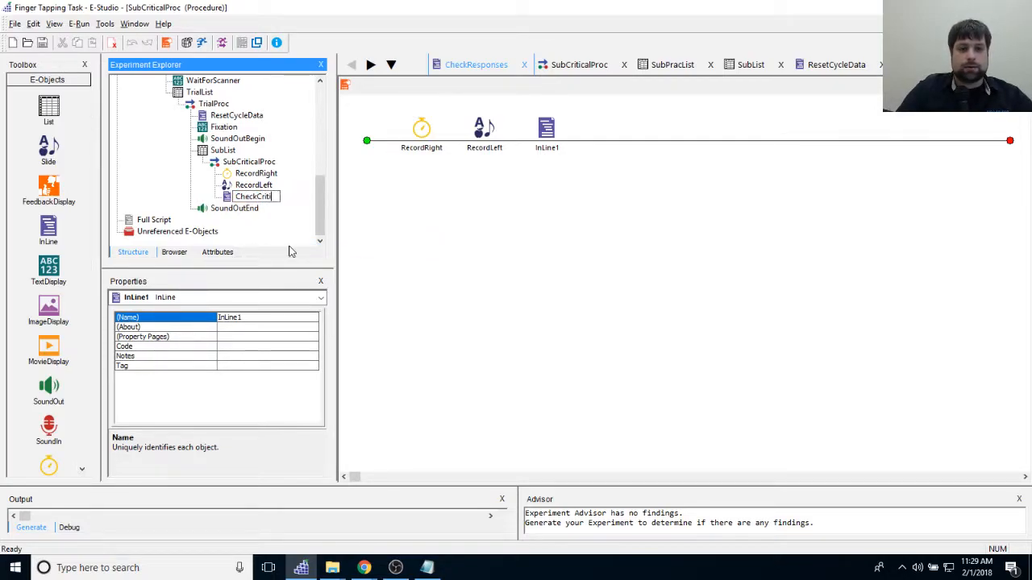
pyautogui.write('calResponses')
pyautogui.press('Return')
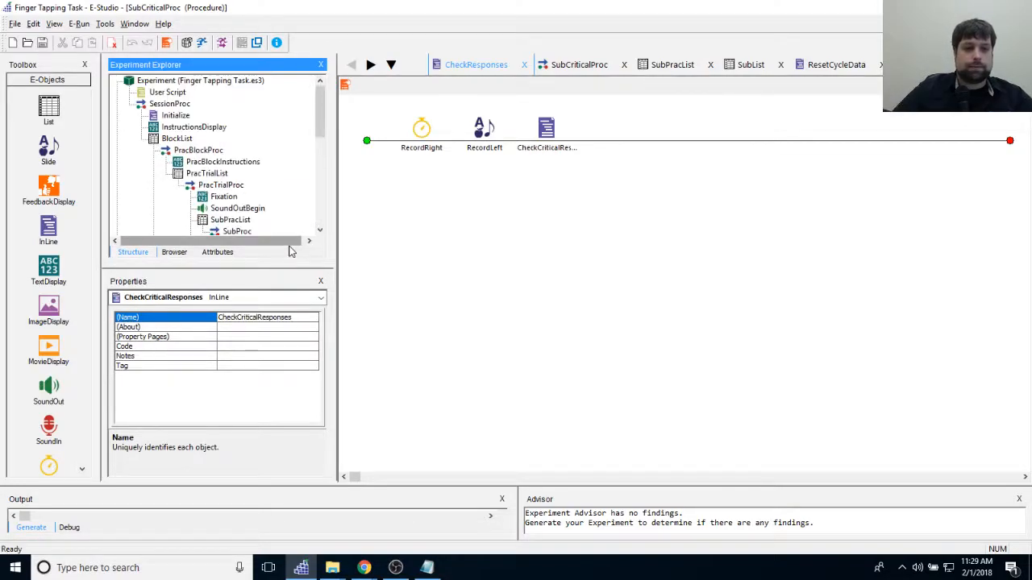
# Step: Copy the entire CheckResponses script from SubProc into the empty CheckCriticalResponses InLine
pyautogui.scroll(-3, 282, 155)
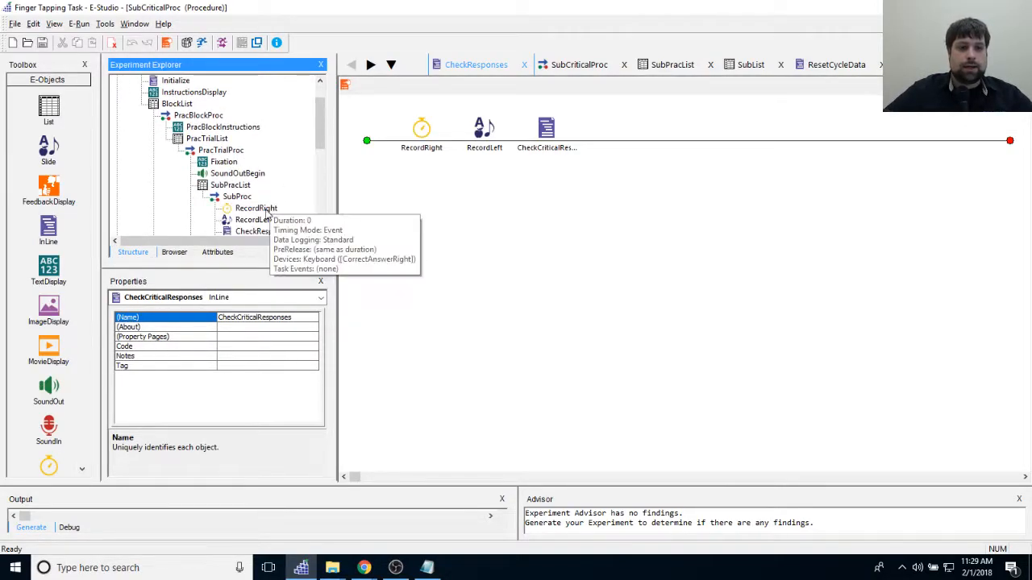
pyautogui.click(266, 160)
pyautogui.scroll(4, 806, 270)
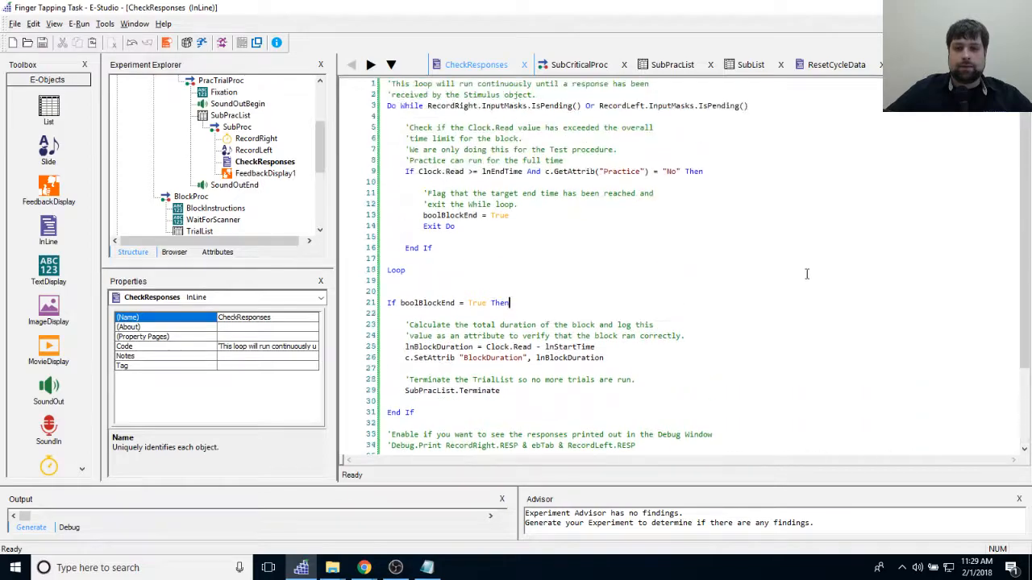
pyautogui.hotkey('ctrl', 'a')
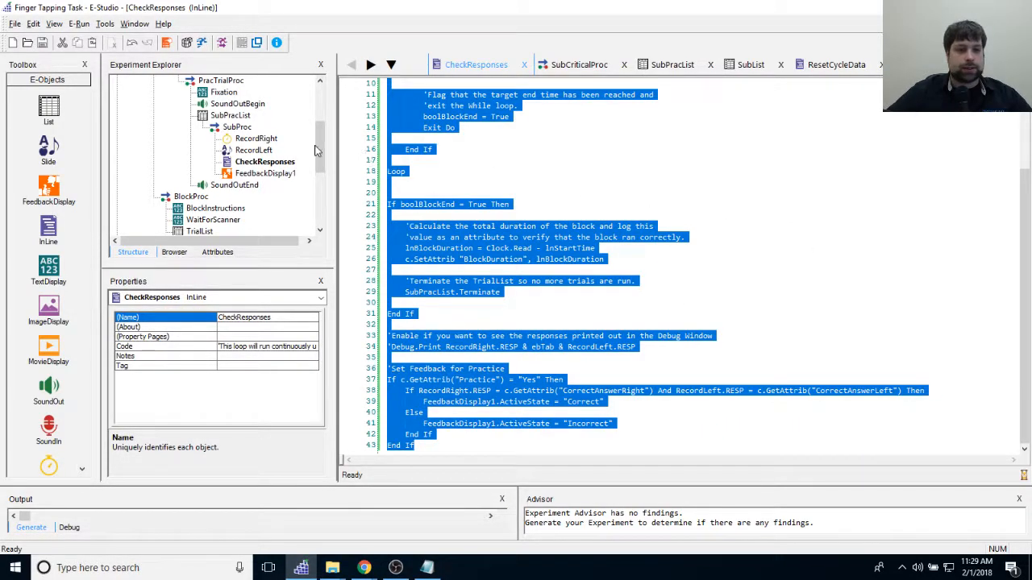
pyautogui.moveTo(320, 145); pyautogui.dragTo(320, 189)
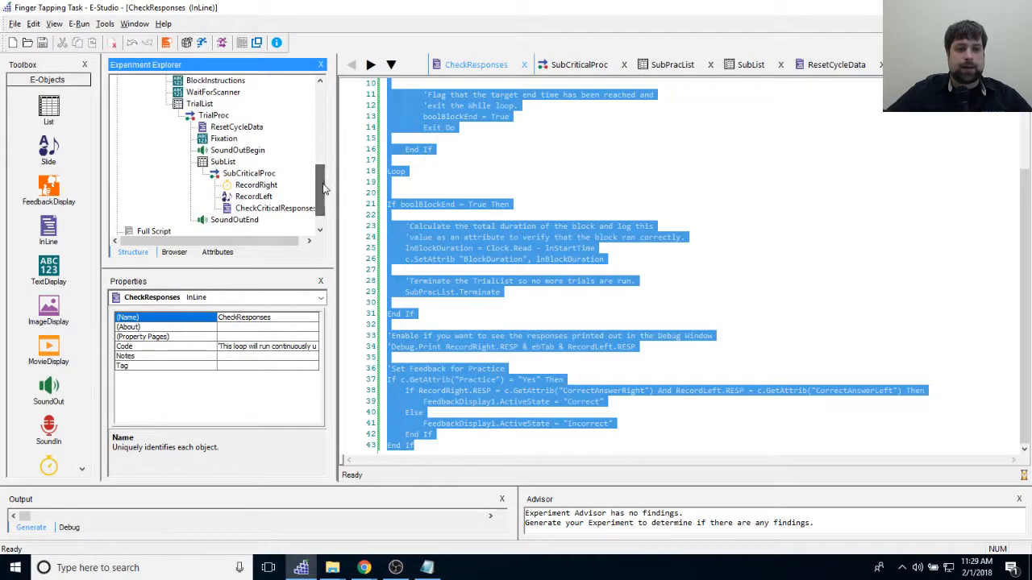
pyautogui.doubleClick(274, 208)
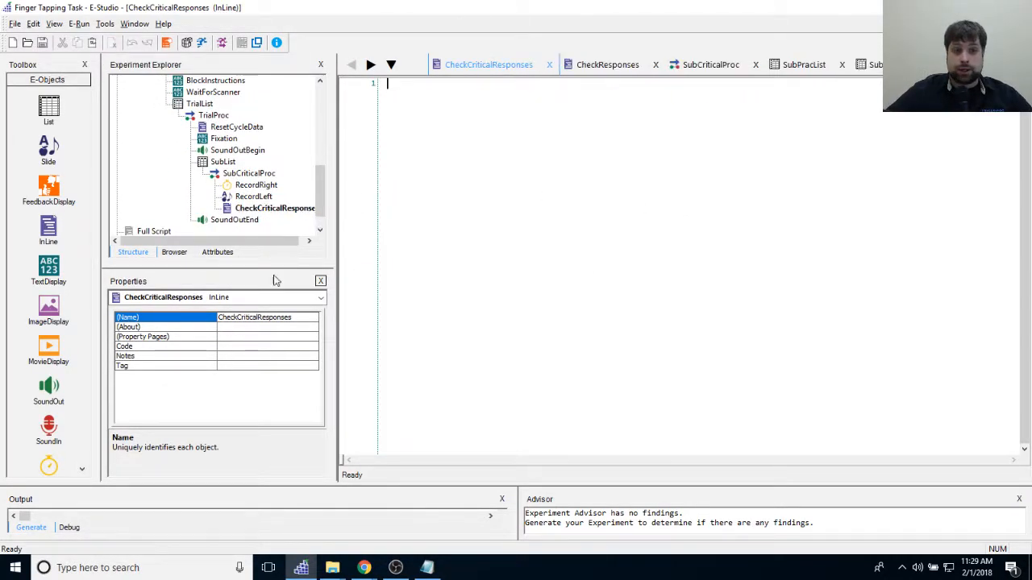
pyautogui.hotkey('ctrl', 'v')
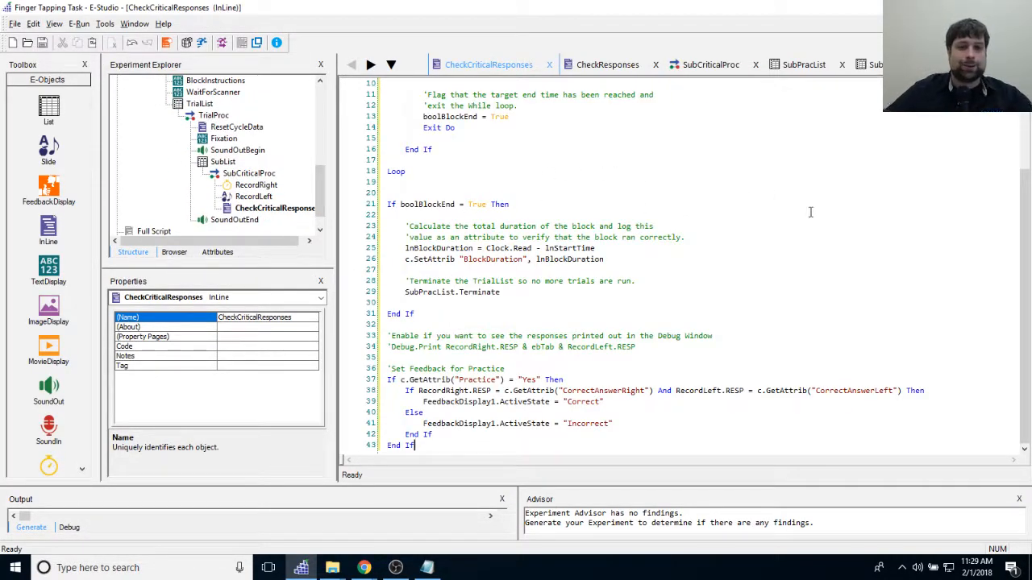
# Step: Review the CheckCriticalResponses loop, including its end-time and Practice condition and where boolBlockEnd is set to True
pyautogui.click(811, 213)
pyautogui.scroll(3, 813, 242)
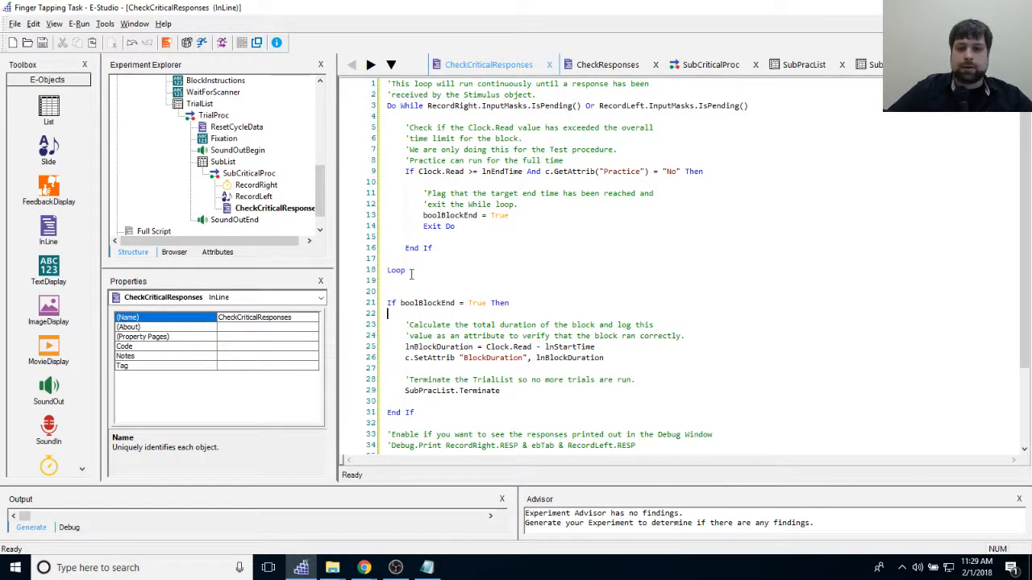
pyautogui.scroll(-3, 411, 274)
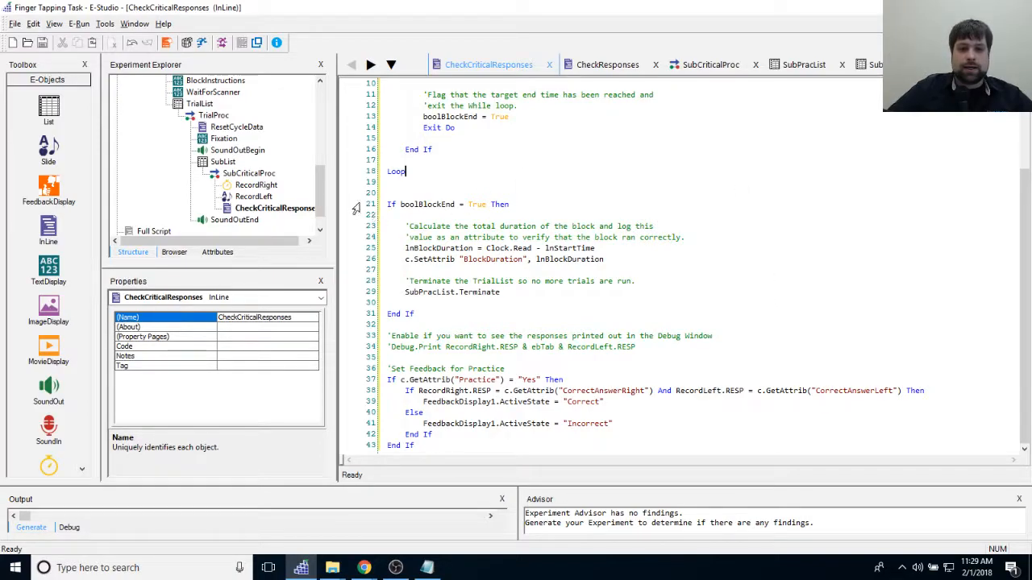
pyautogui.scroll(1, 620, 269)
pyautogui.scroll(-1, 620, 270)
pyautogui.scroll(3, 631, 286)
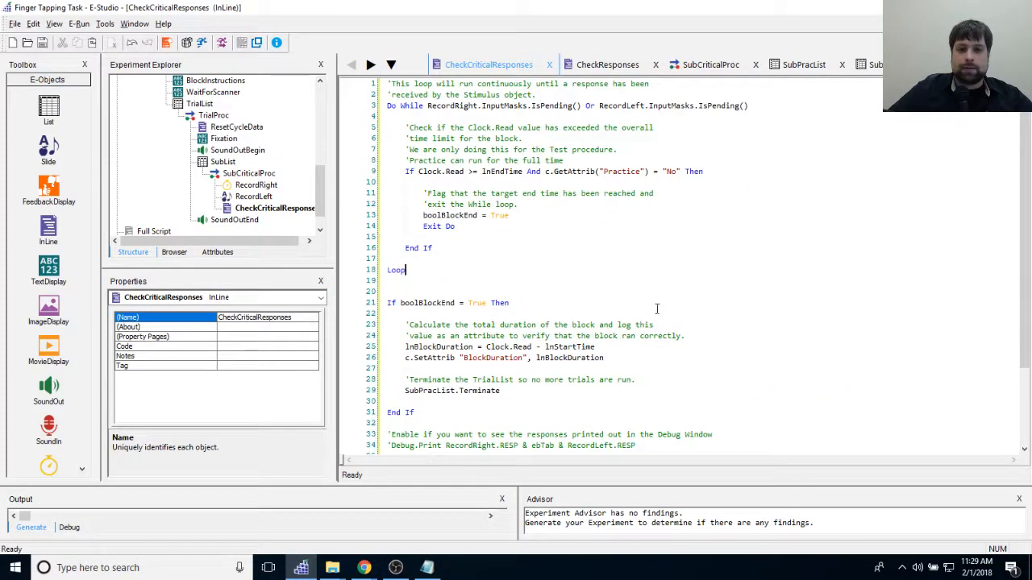
pyautogui.moveTo(404, 170); pyautogui.dragTo(710, 175)
pyautogui.click(731, 213)
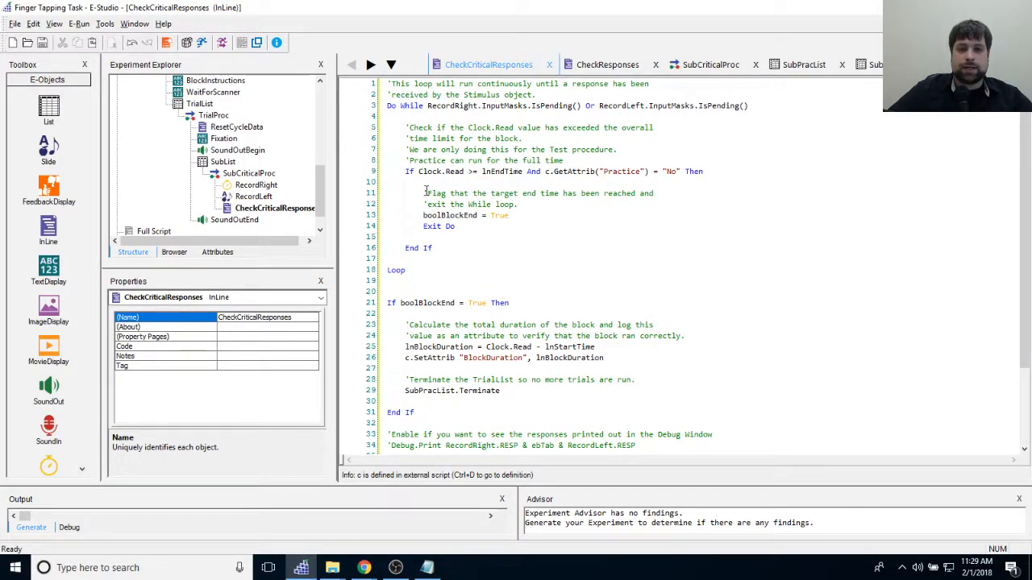
pyautogui.moveTo(424, 192); pyautogui.dragTo(642, 223)
pyautogui.click(473, 204)
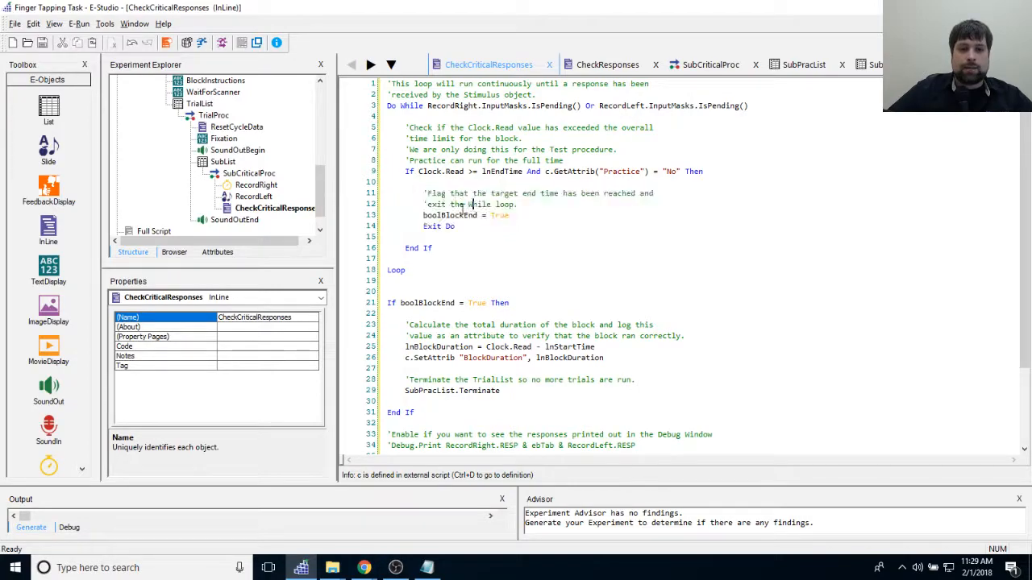
pyautogui.moveTo(422, 215); pyautogui.dragTo(516, 216)
pyautogui.click(525, 225)
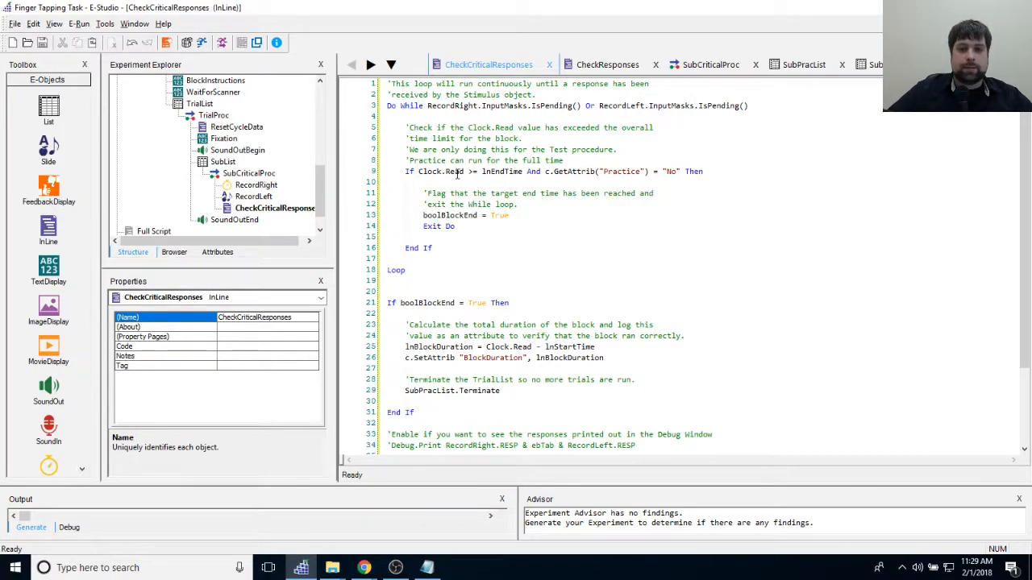
pyautogui.scroll(-3, 552, 288)
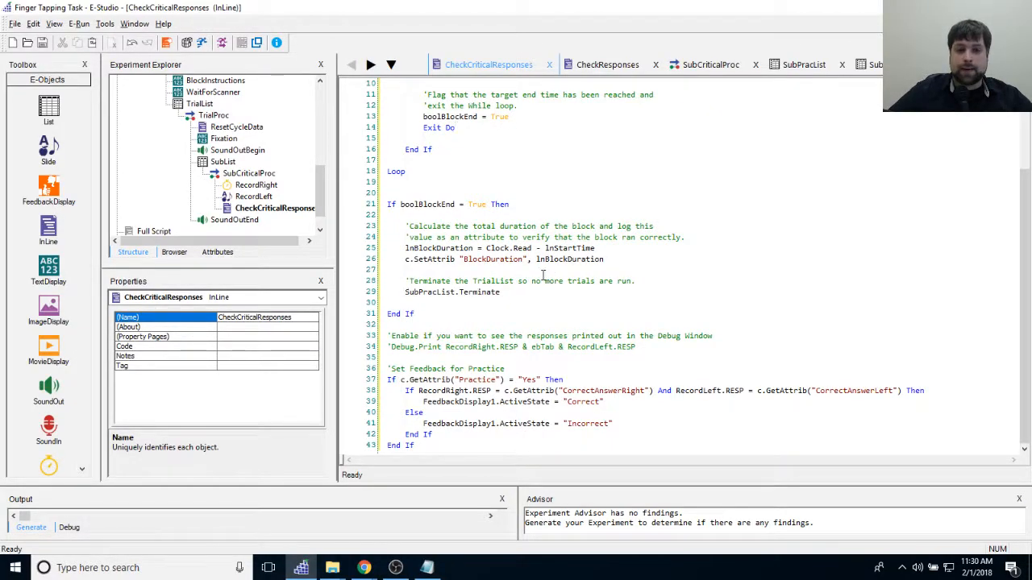
# Step: Change the terminate line in CheckCriticalResponses from the practice list to SubList.Terminate
pyautogui.moveTo(406, 283); pyautogui.dragTo(634, 282)
pyautogui.click(486, 297)
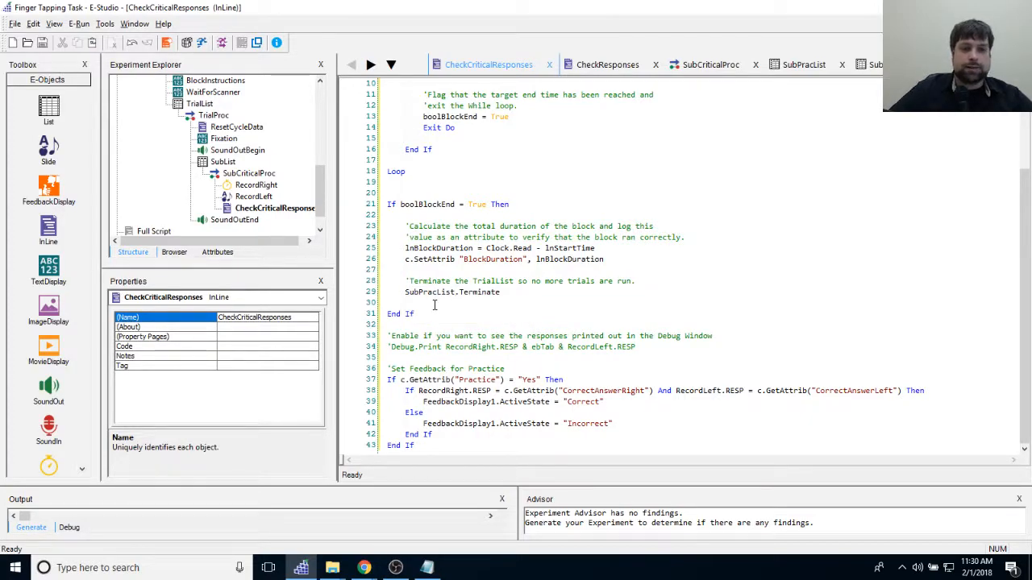
pyautogui.press('BackSpace')
pyautogui.press('BackSpace')
pyautogui.press('BackSpace')
pyautogui.press('BackSpace')
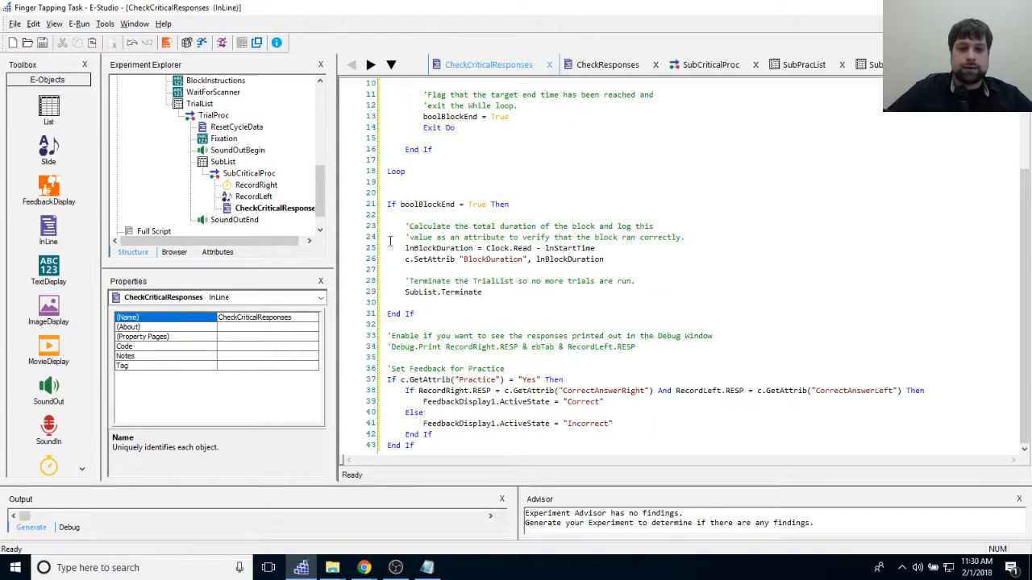
pyautogui.click(222, 161)
# Step: Delete the "Set Feedback for Practice" block from the end of the CheckCriticalResponses script
pyautogui.click(394, 293)
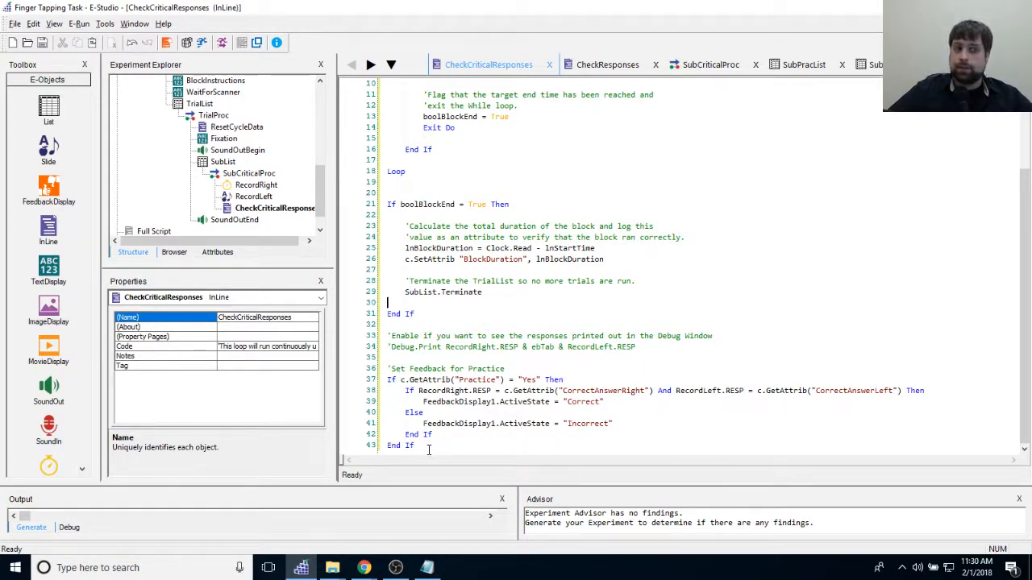
pyautogui.moveTo(422, 449); pyautogui.dragTo(355, 358)
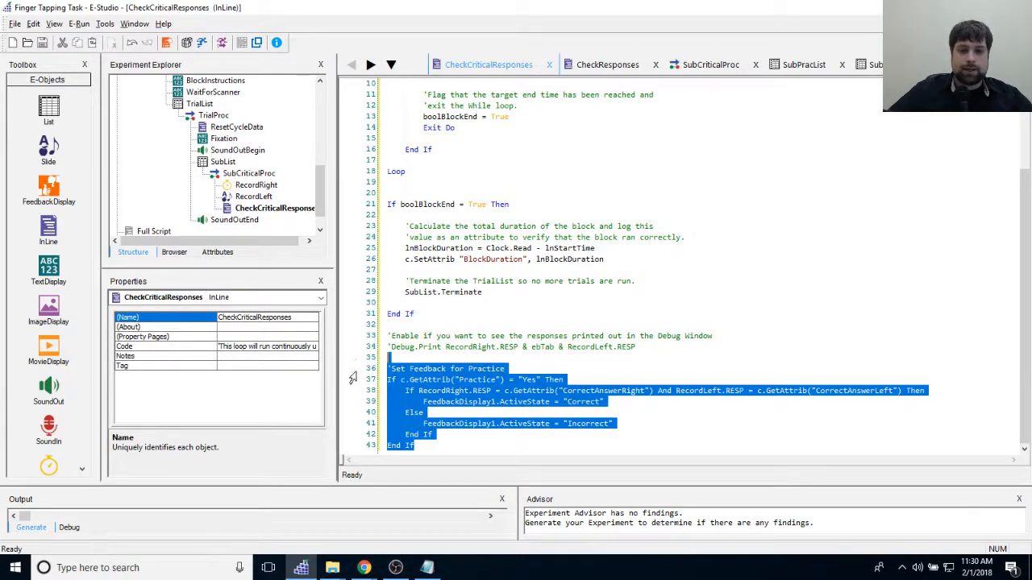
pyautogui.press('BackSpace')
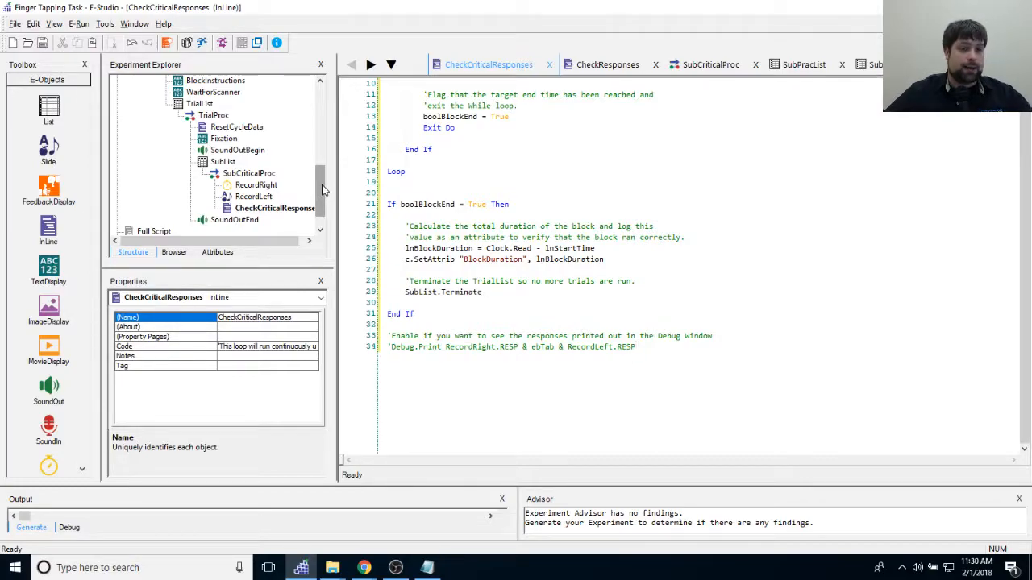
pyautogui.click(215, 80)
pyautogui.scroll(3, 259, 187)
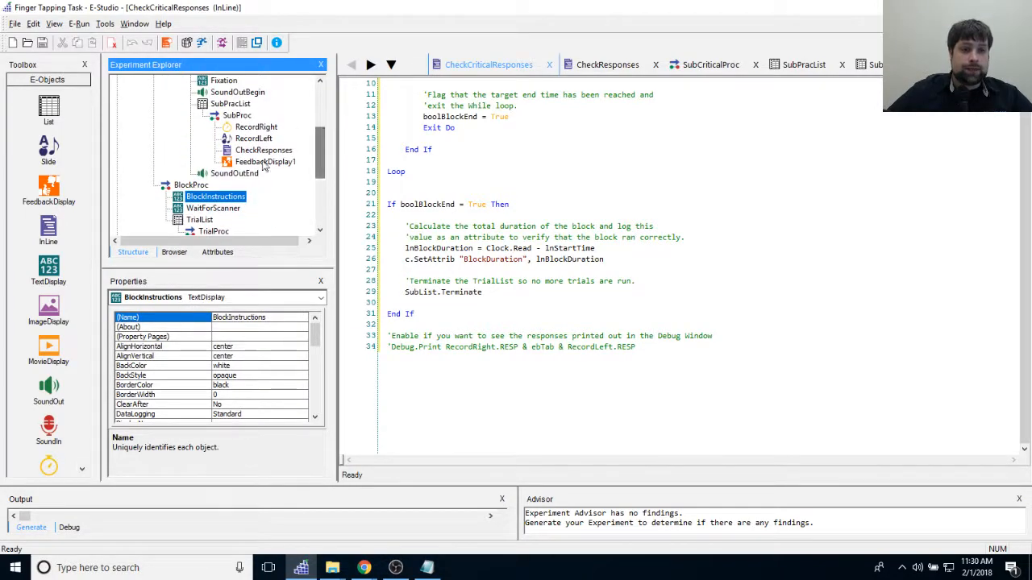
pyautogui.moveTo(322, 140); pyautogui.dragTo(323, 180)
pyautogui.click(274, 219)
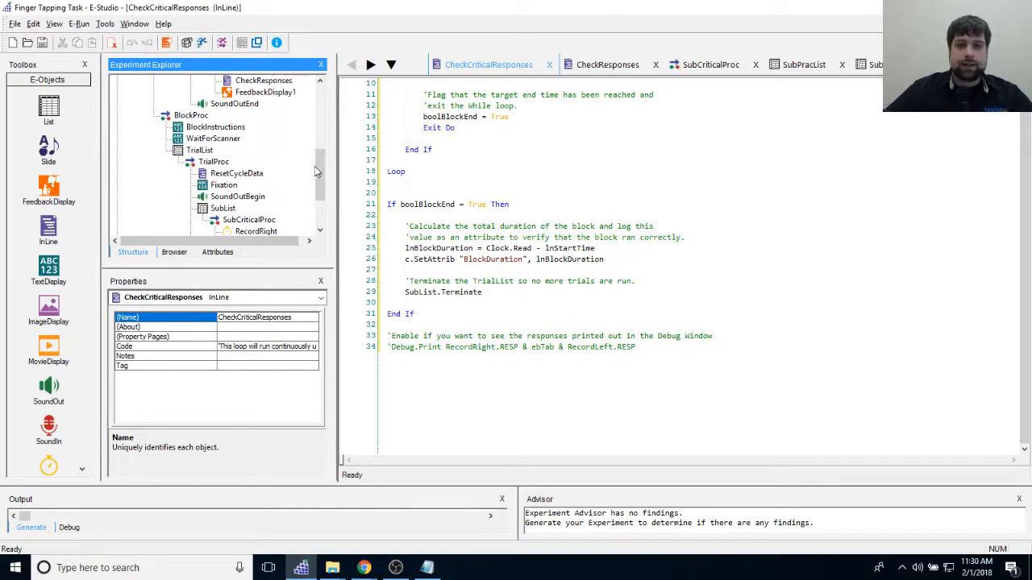
# Step: Open SessionProc and add a new TextDisplay after BlockList on its timeline
pyautogui.scroll(-3, 315, 172)
pyautogui.scroll(6, 316, 171)
pyautogui.click(176, 102)
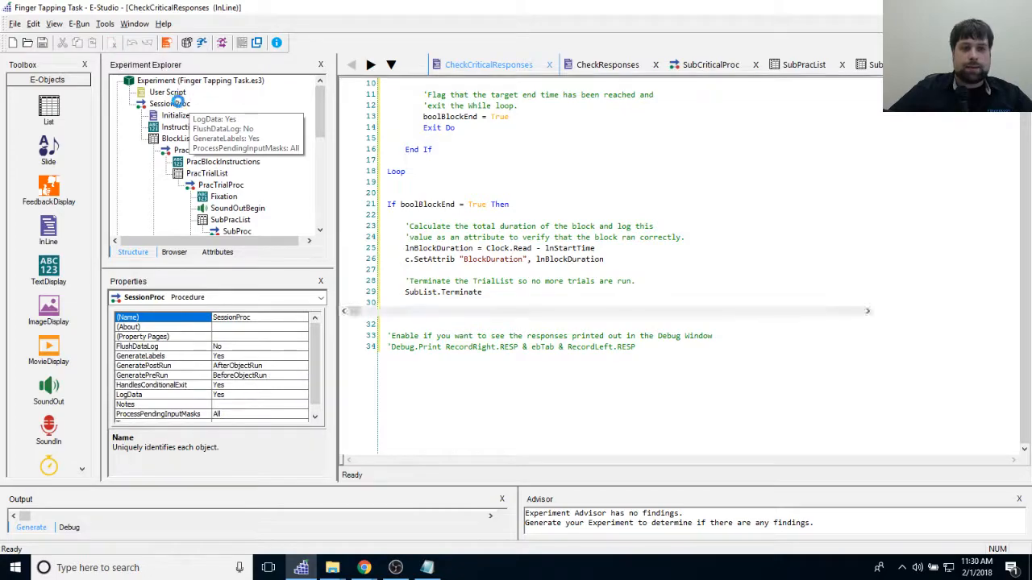
pyautogui.doubleClick(175, 104)
pyautogui.moveTo(34, 270); pyautogui.dragTo(804, 196)
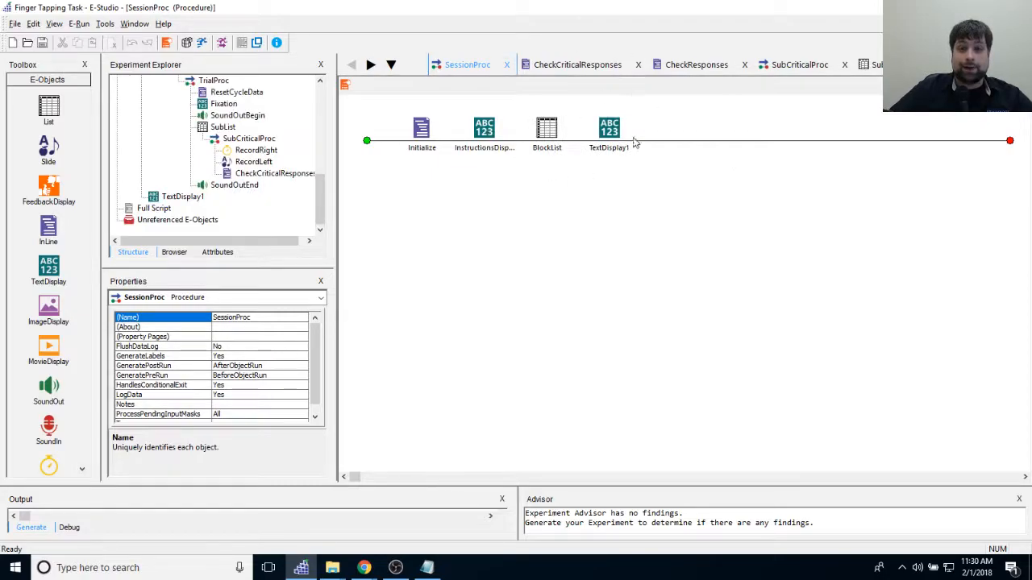
# Step: Rename the new TextDisplay after BlockList on the SessionProc timeline to GoodbyeDisplay
pyautogui.click(609, 141)
pyautogui.rightClick(609, 140)
pyautogui.click(662, 194)
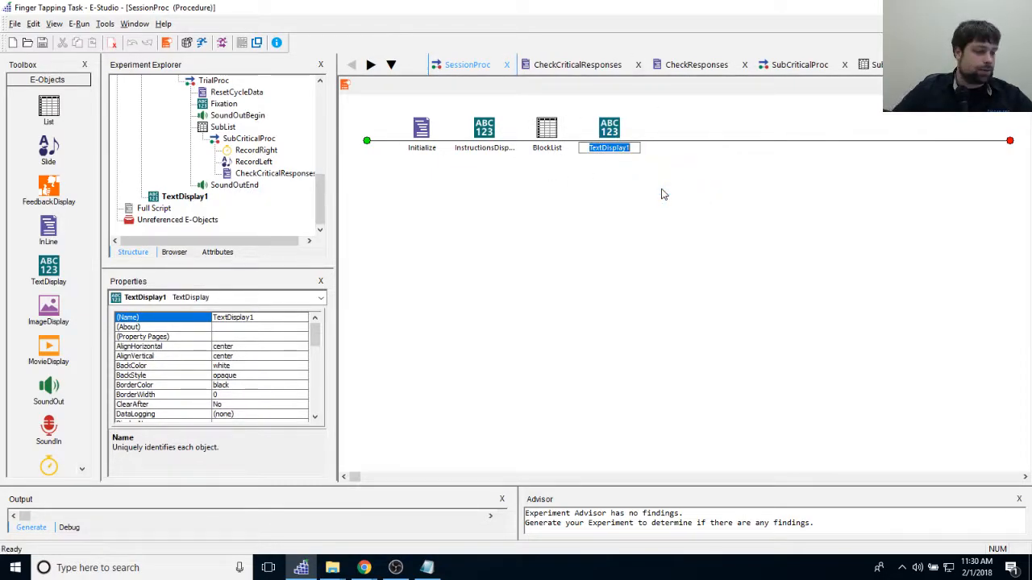
pyautogui.write('GoodbyeDisplay')
pyautogui.press('Return')
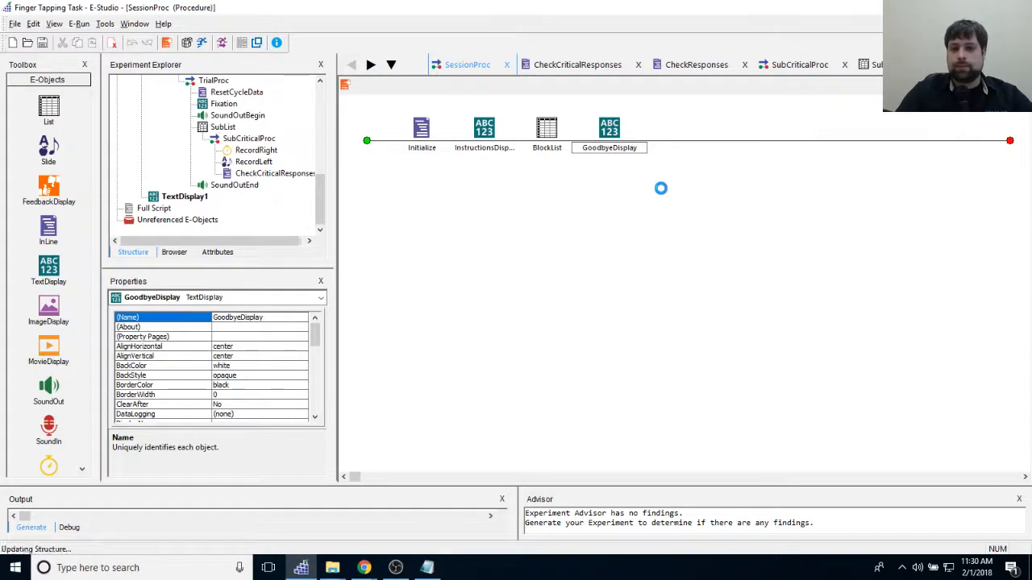
# Step: Enter "Thank you very much for your participation!" and, after a blank line, "Please let the researcher know you are done." in GoodbyeDisplay
pyautogui.doubleClick(615, 136)
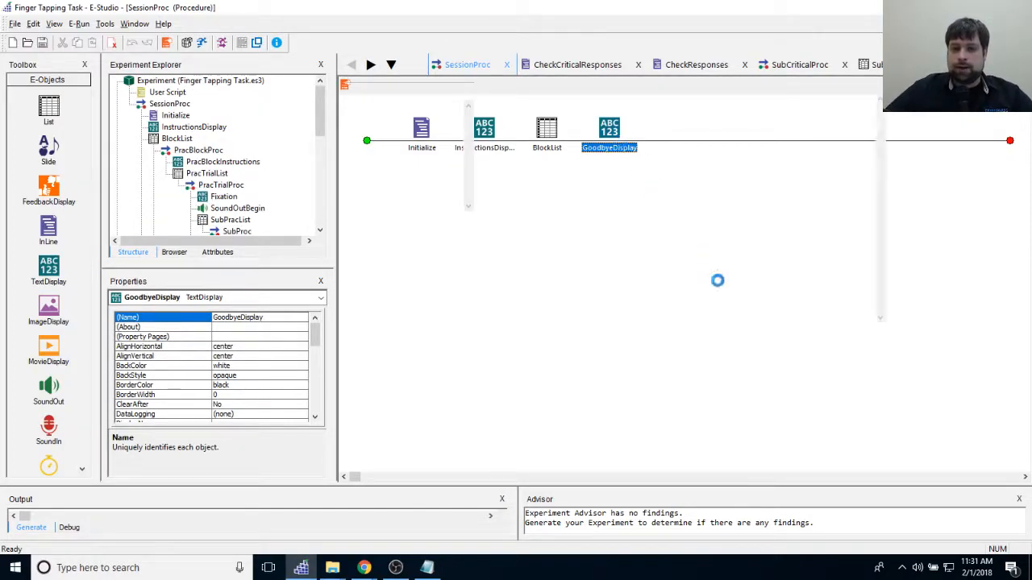
pyautogui.click(720, 281)
pyautogui.write('Thank you very much for your participation.')
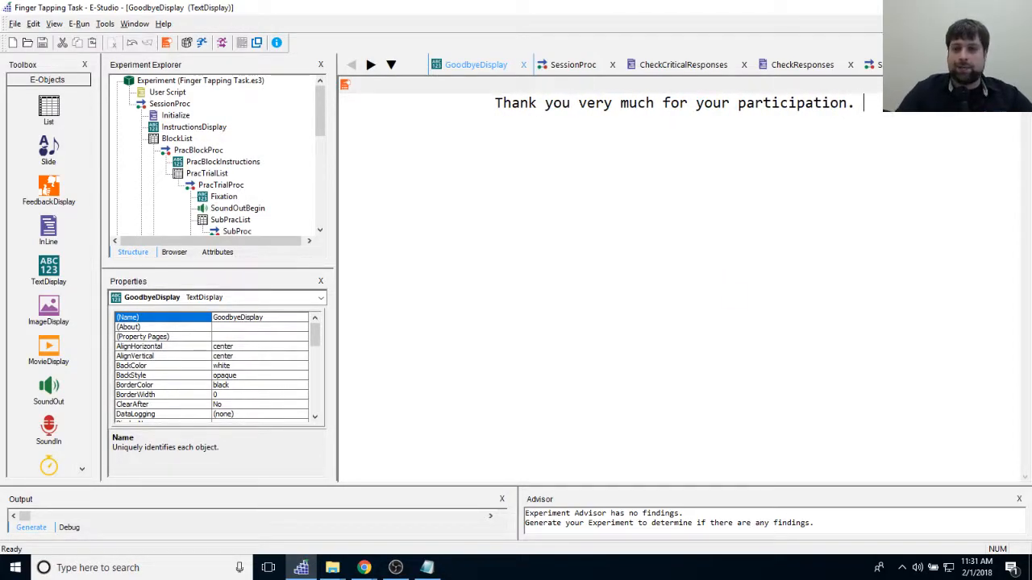
pyautogui.press('BackSpace')
pyautogui.press('BackSpace')
pyautogui.write('!')
pyautogui.press('Return')
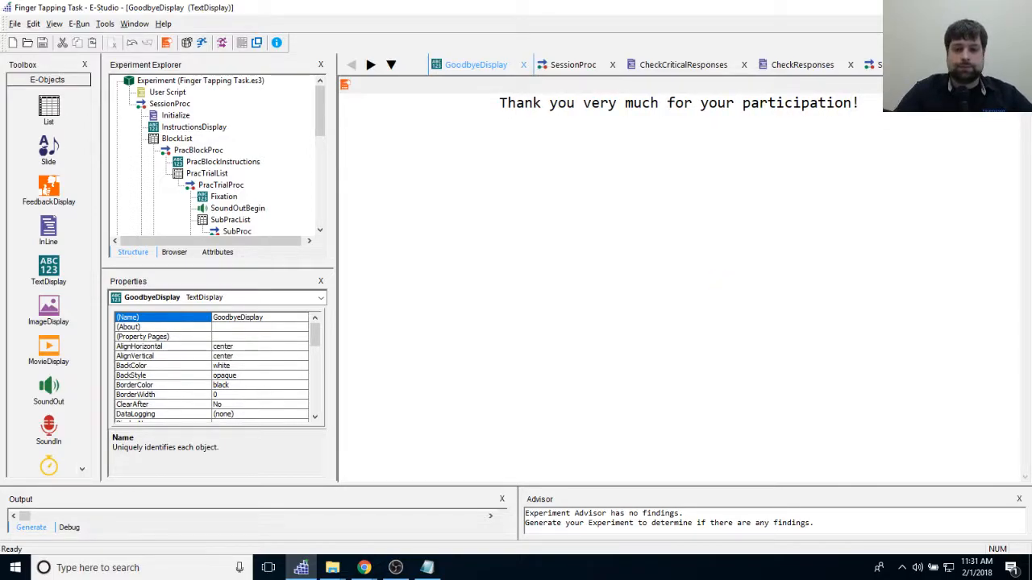
pyautogui.write('Please let the ')
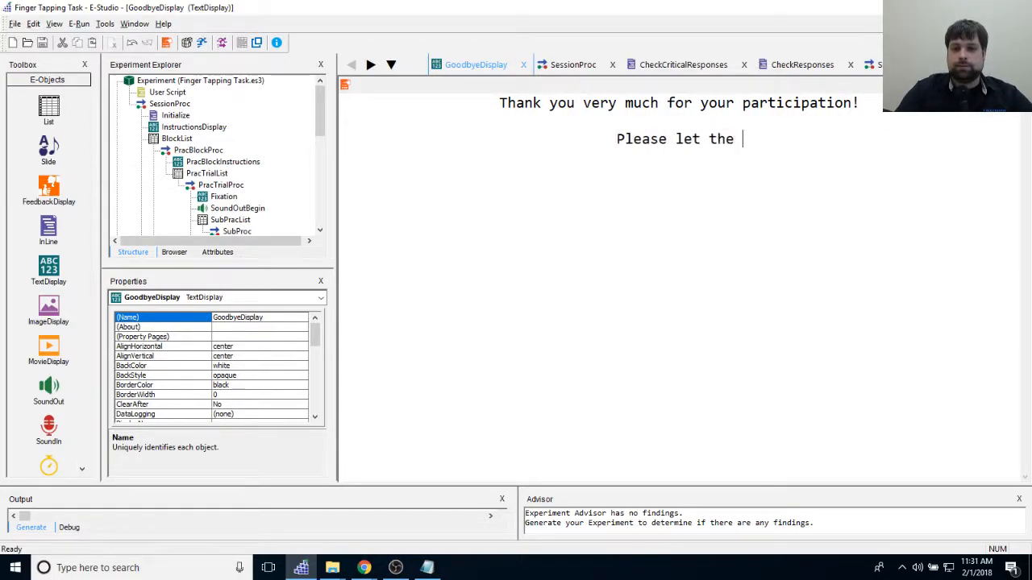
pyautogui.write('researcher know')
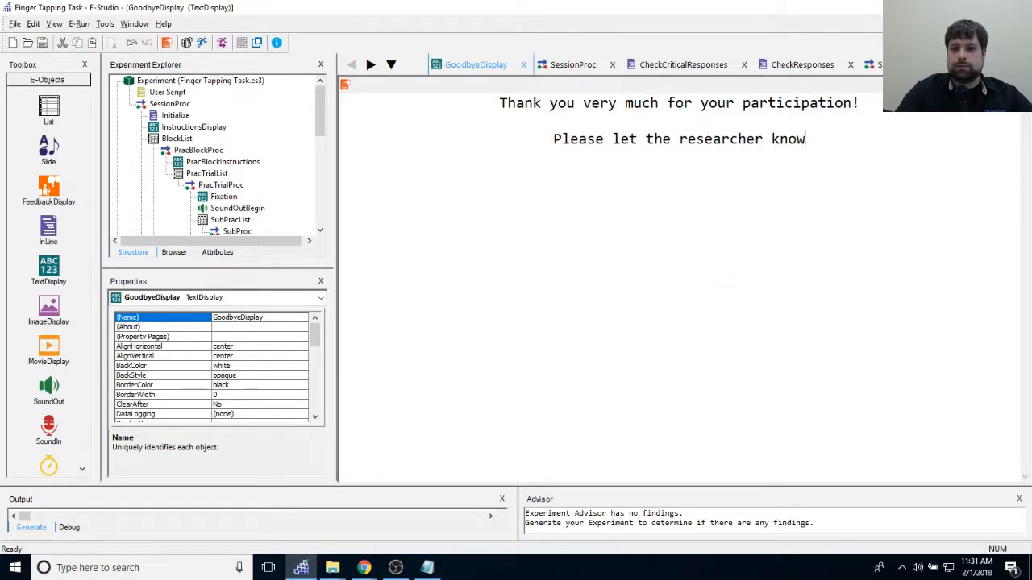
pyautogui.write(' you are done.')
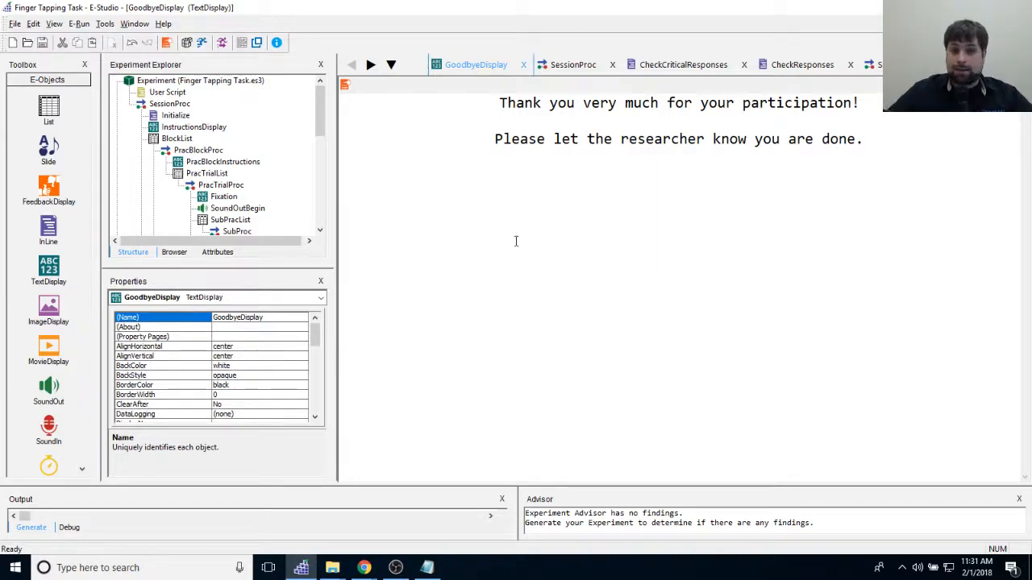
pyautogui.click(344, 84)
pyautogui.click(580, 172)
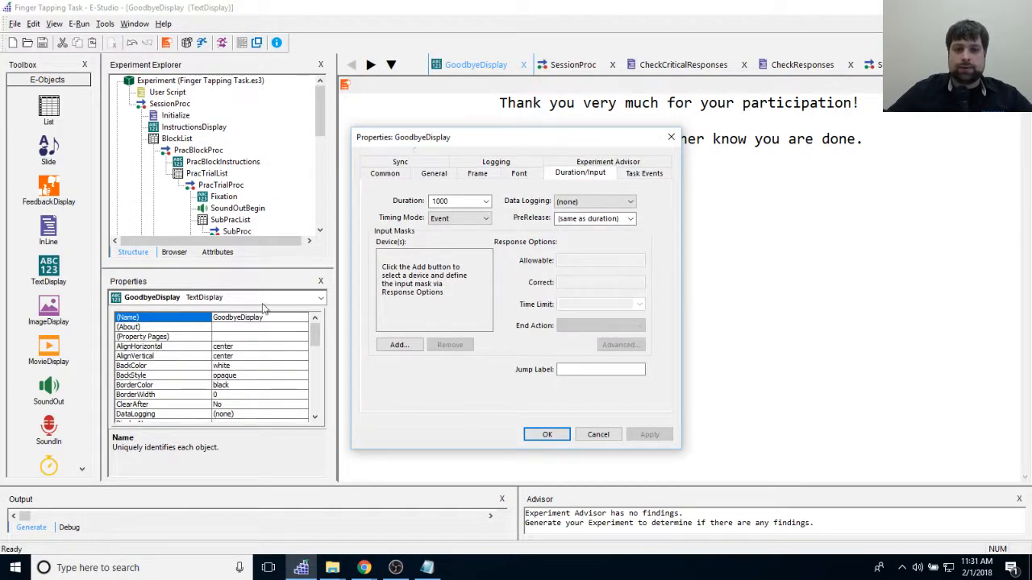
pyautogui.click(670, 137)
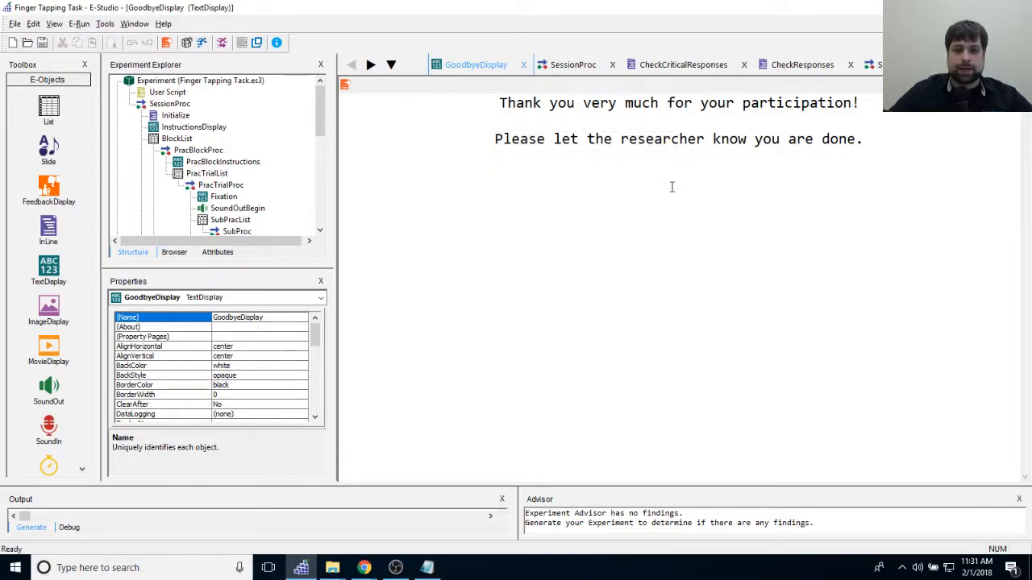
# Step: Set GoodbyeDisplay's Data Logging to Time Audit Only in its duration and input properties, and save the experiment
pyautogui.click(344, 84)
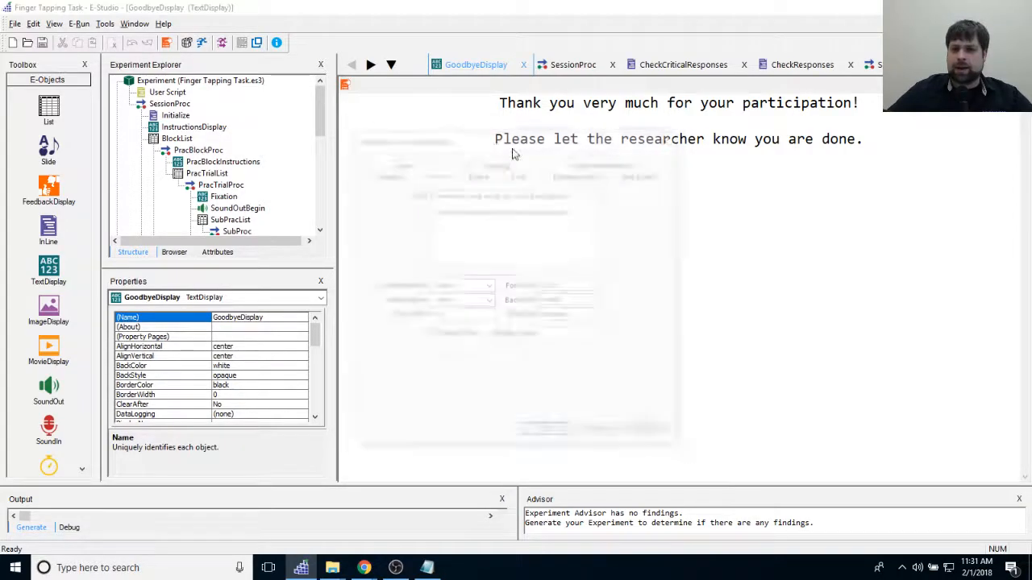
pyautogui.click(594, 166)
pyautogui.click(594, 166)
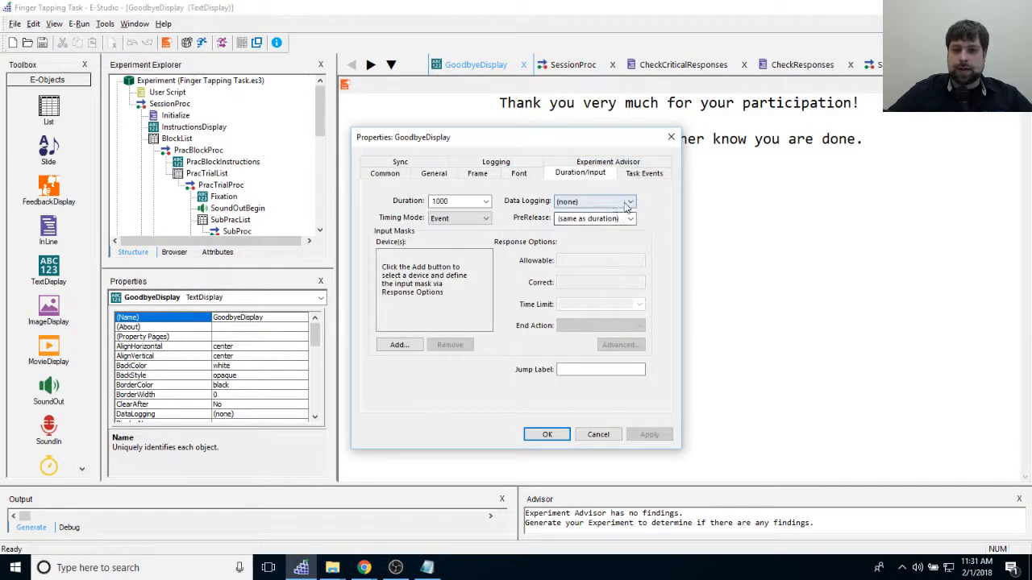
pyautogui.click(620, 202)
pyautogui.click(596, 239)
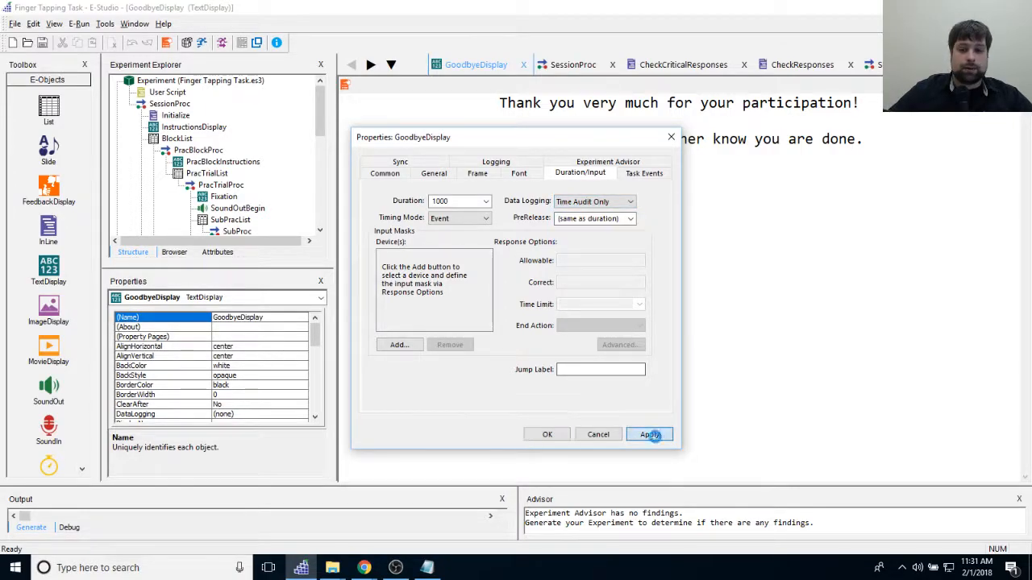
pyautogui.click(548, 434)
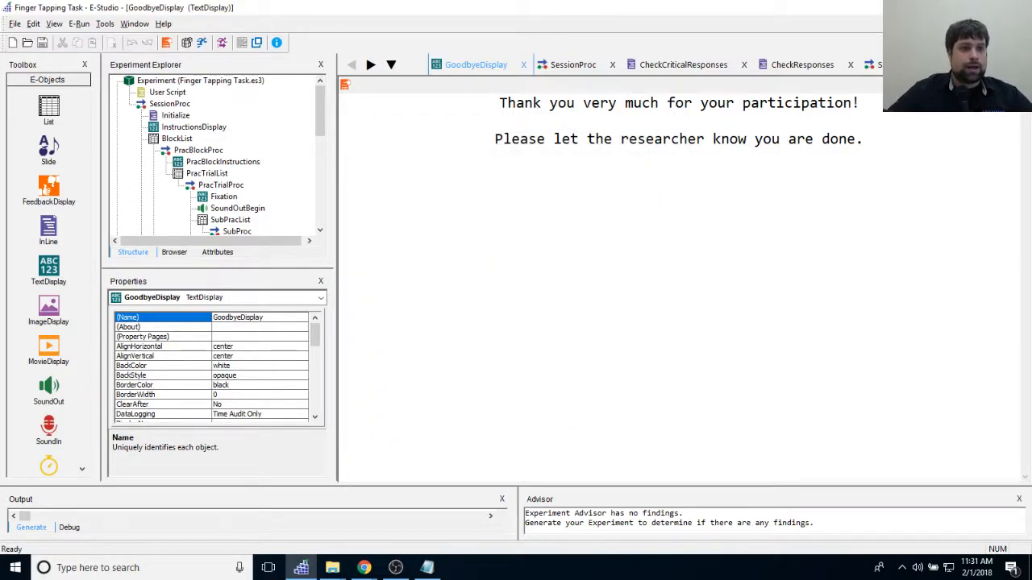
pyautogui.click(43, 43)
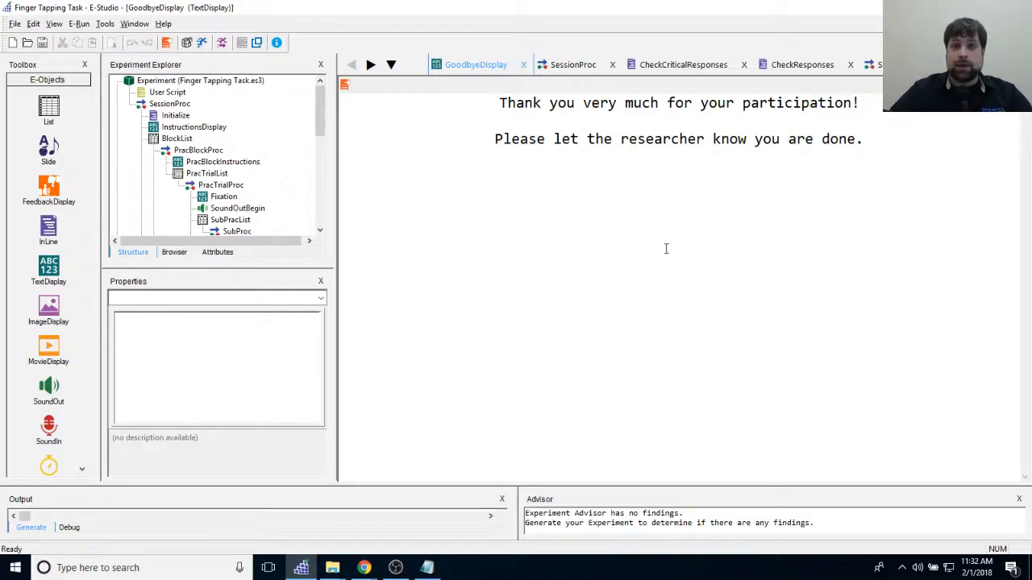
pyautogui.click(435, 241)
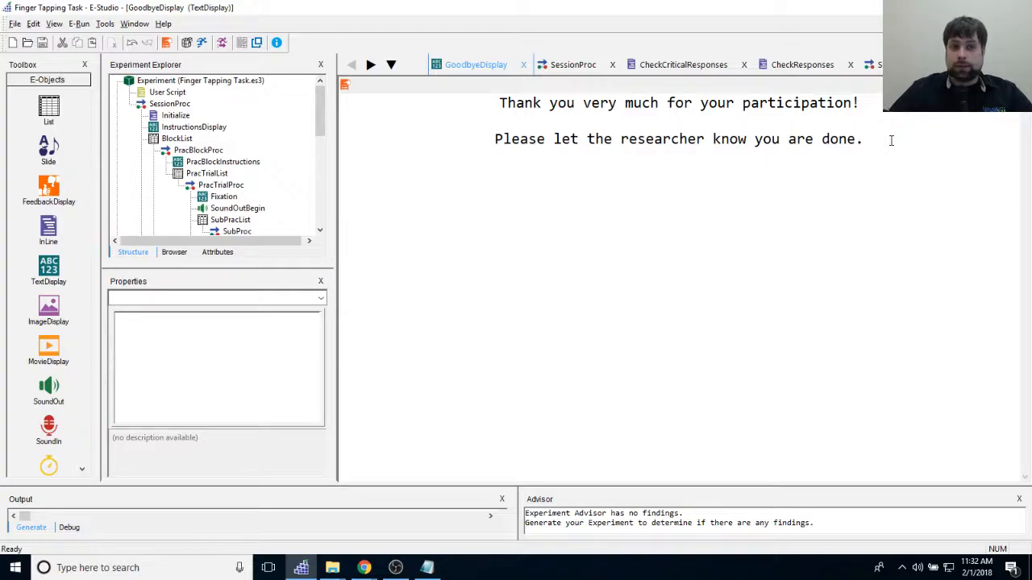
pyautogui.click(527, 216)
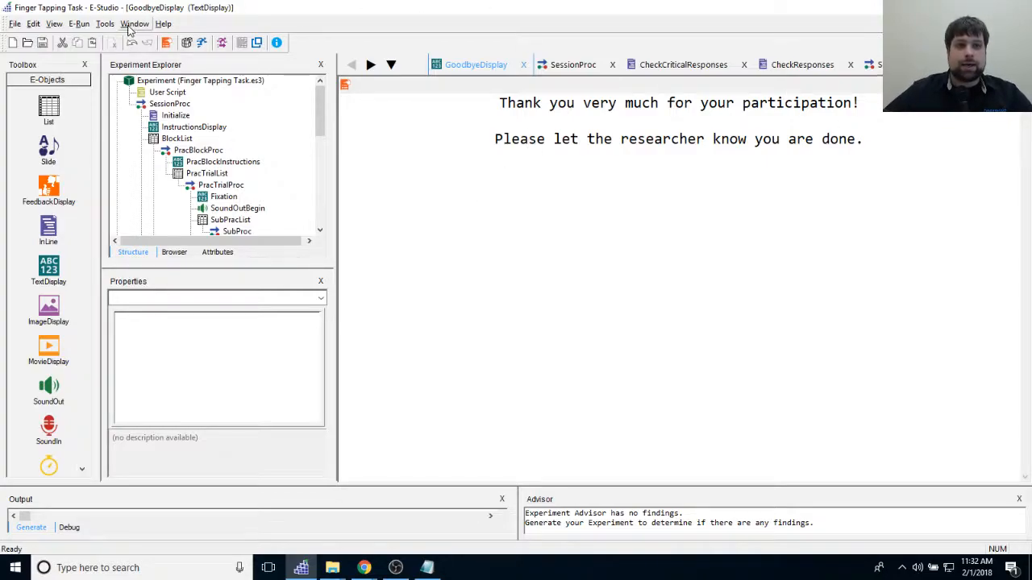